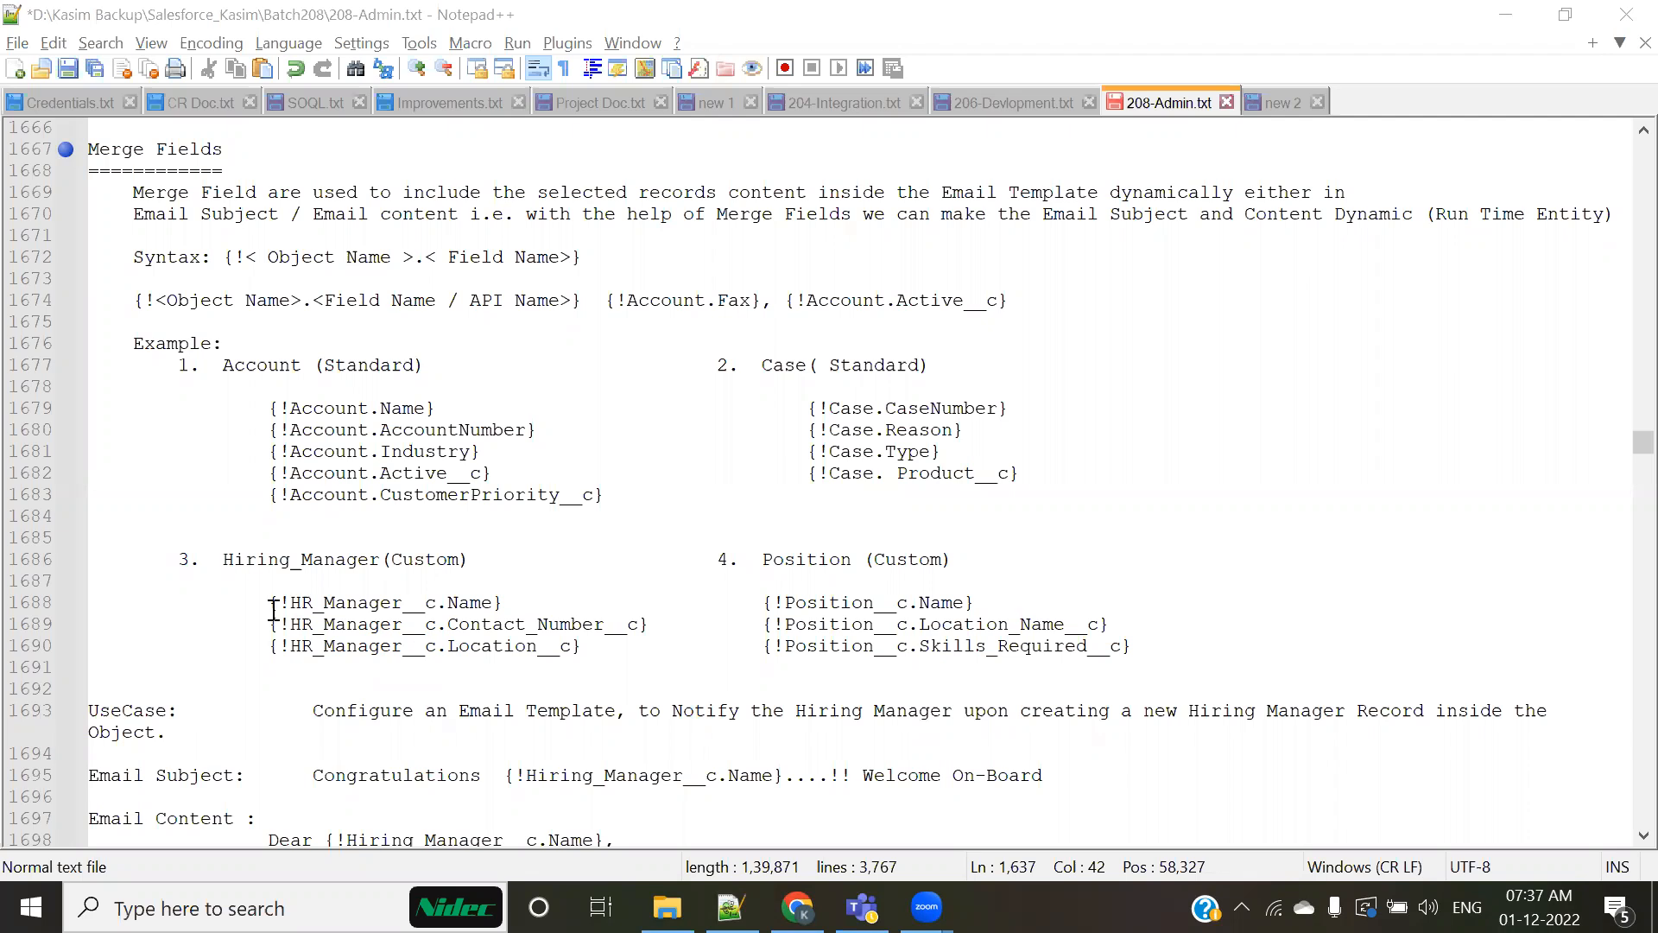
Step: Review the Plain Text / Text Template notes, highlighting the customer name in the greeting and the case number in the email content
scroll(412, 574, "up", 14)
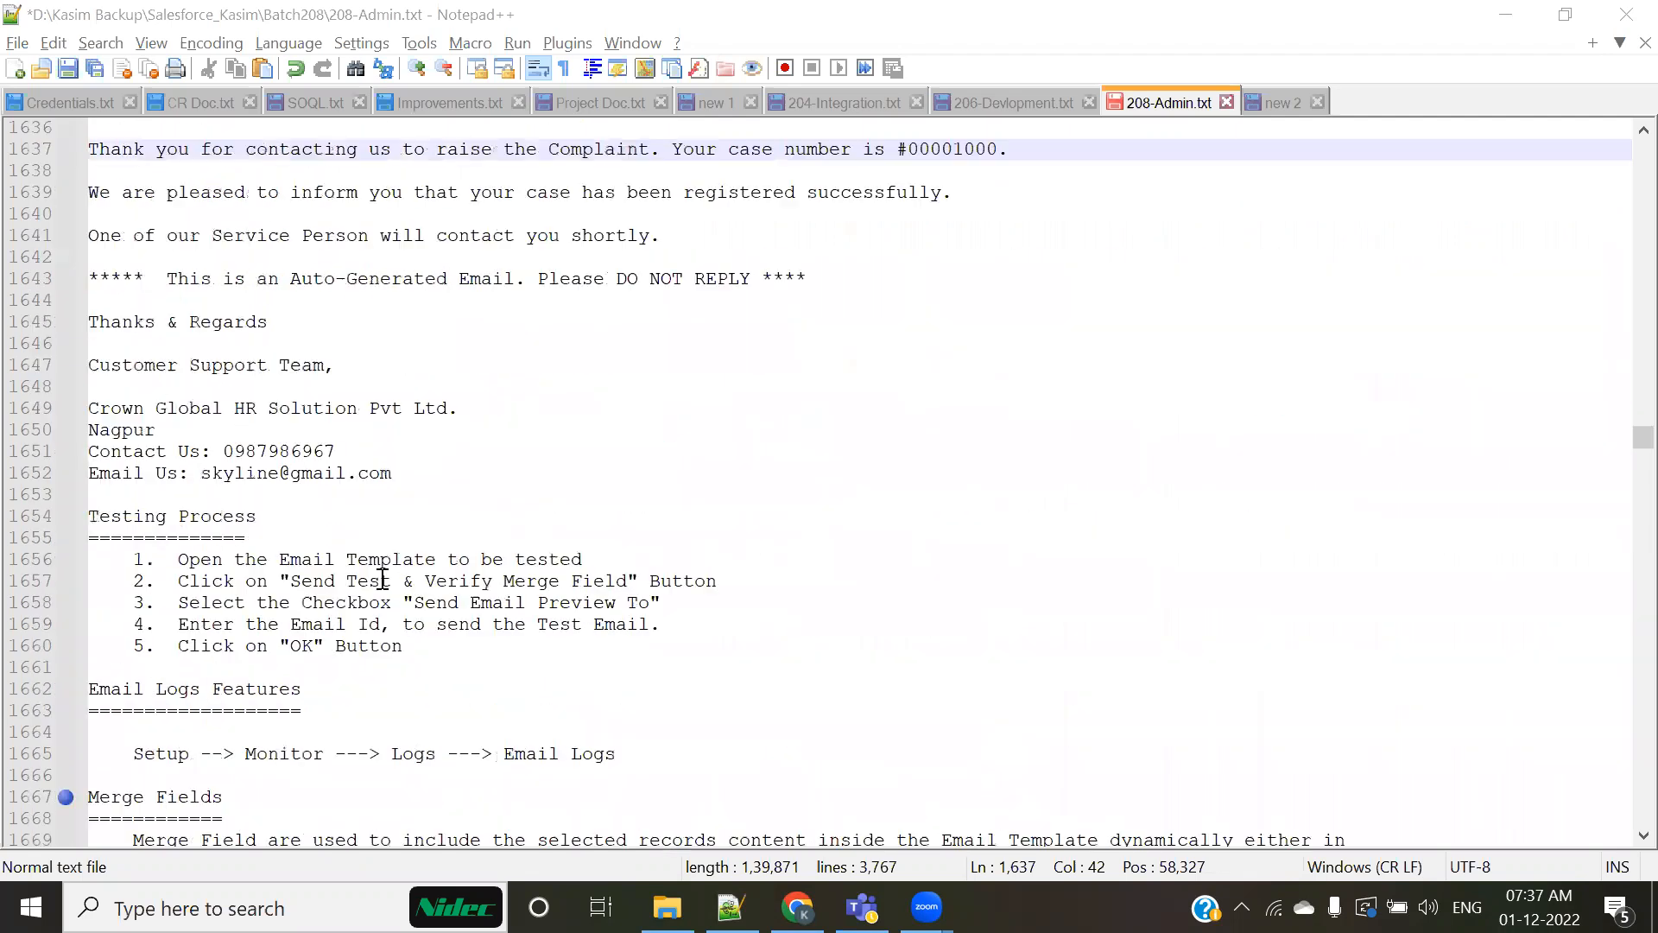
scroll(374, 575, "up", 1)
left_click(415, 235)
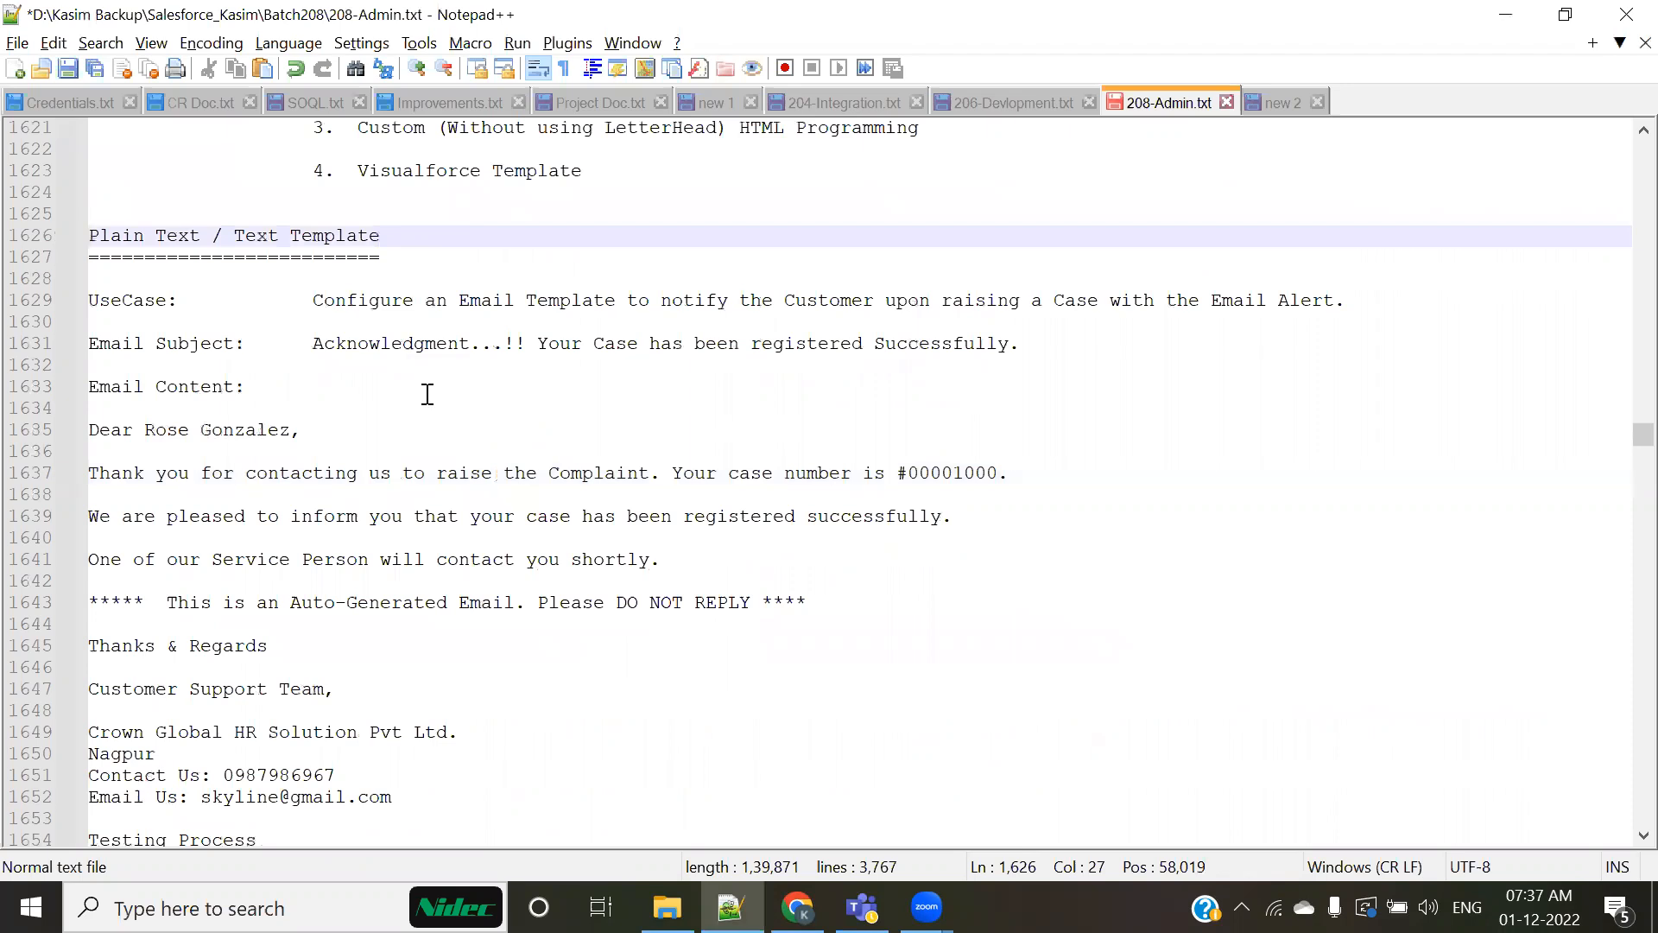
scroll(345, 442, "down", 1)
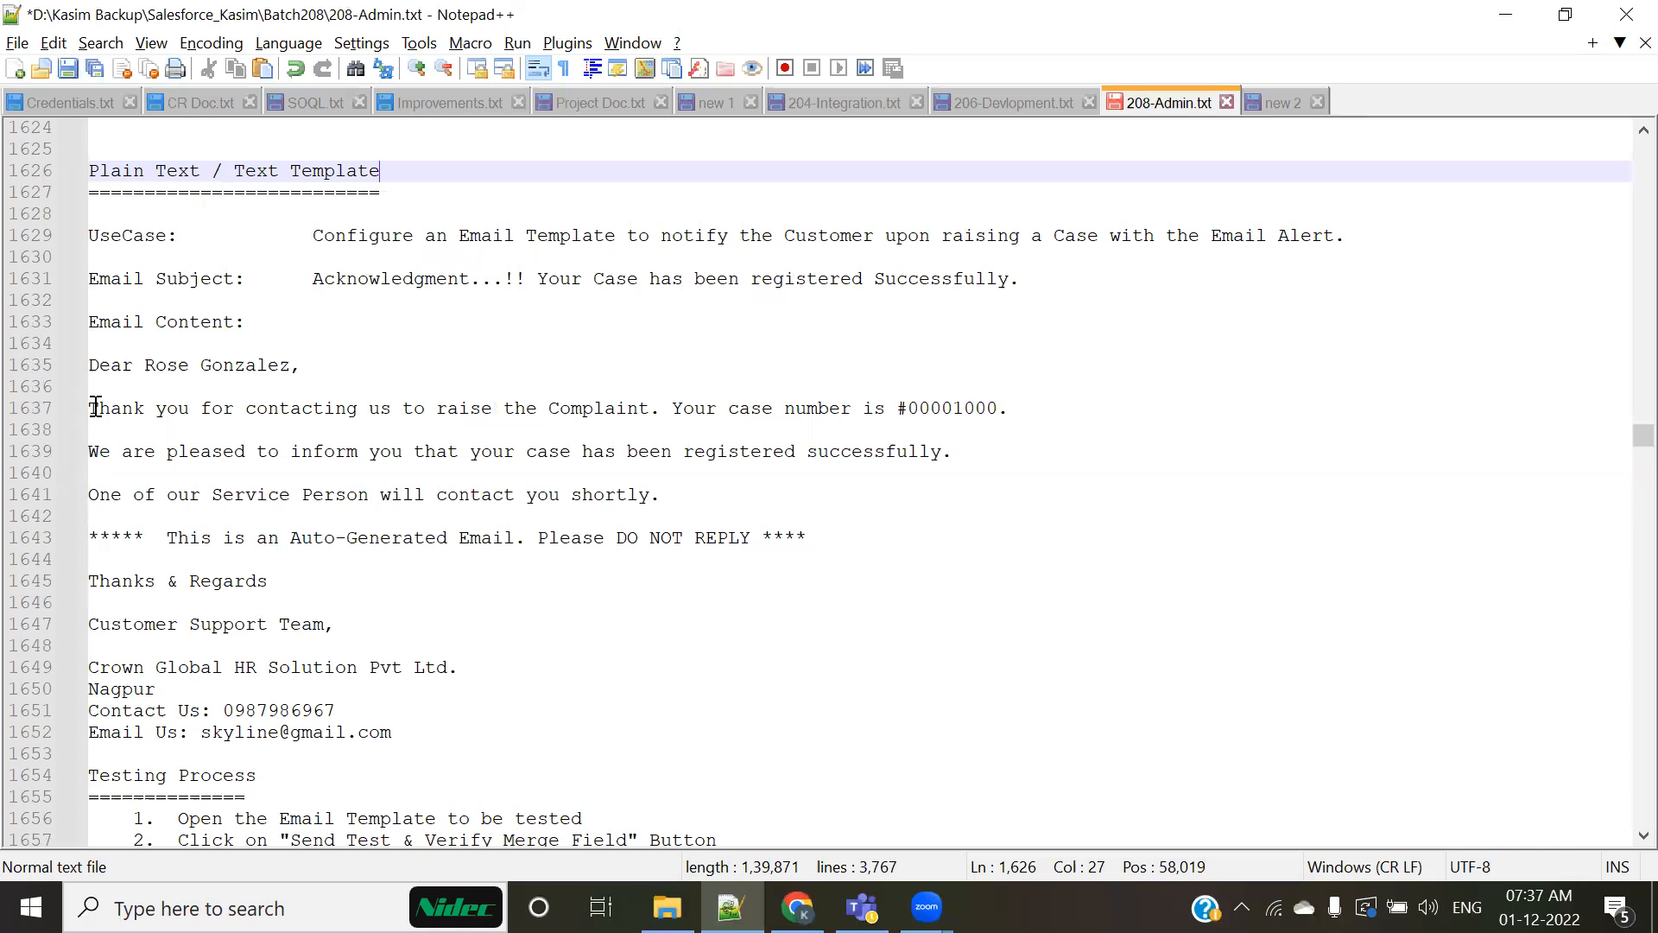
left_click_drag(144, 364, 298, 357)
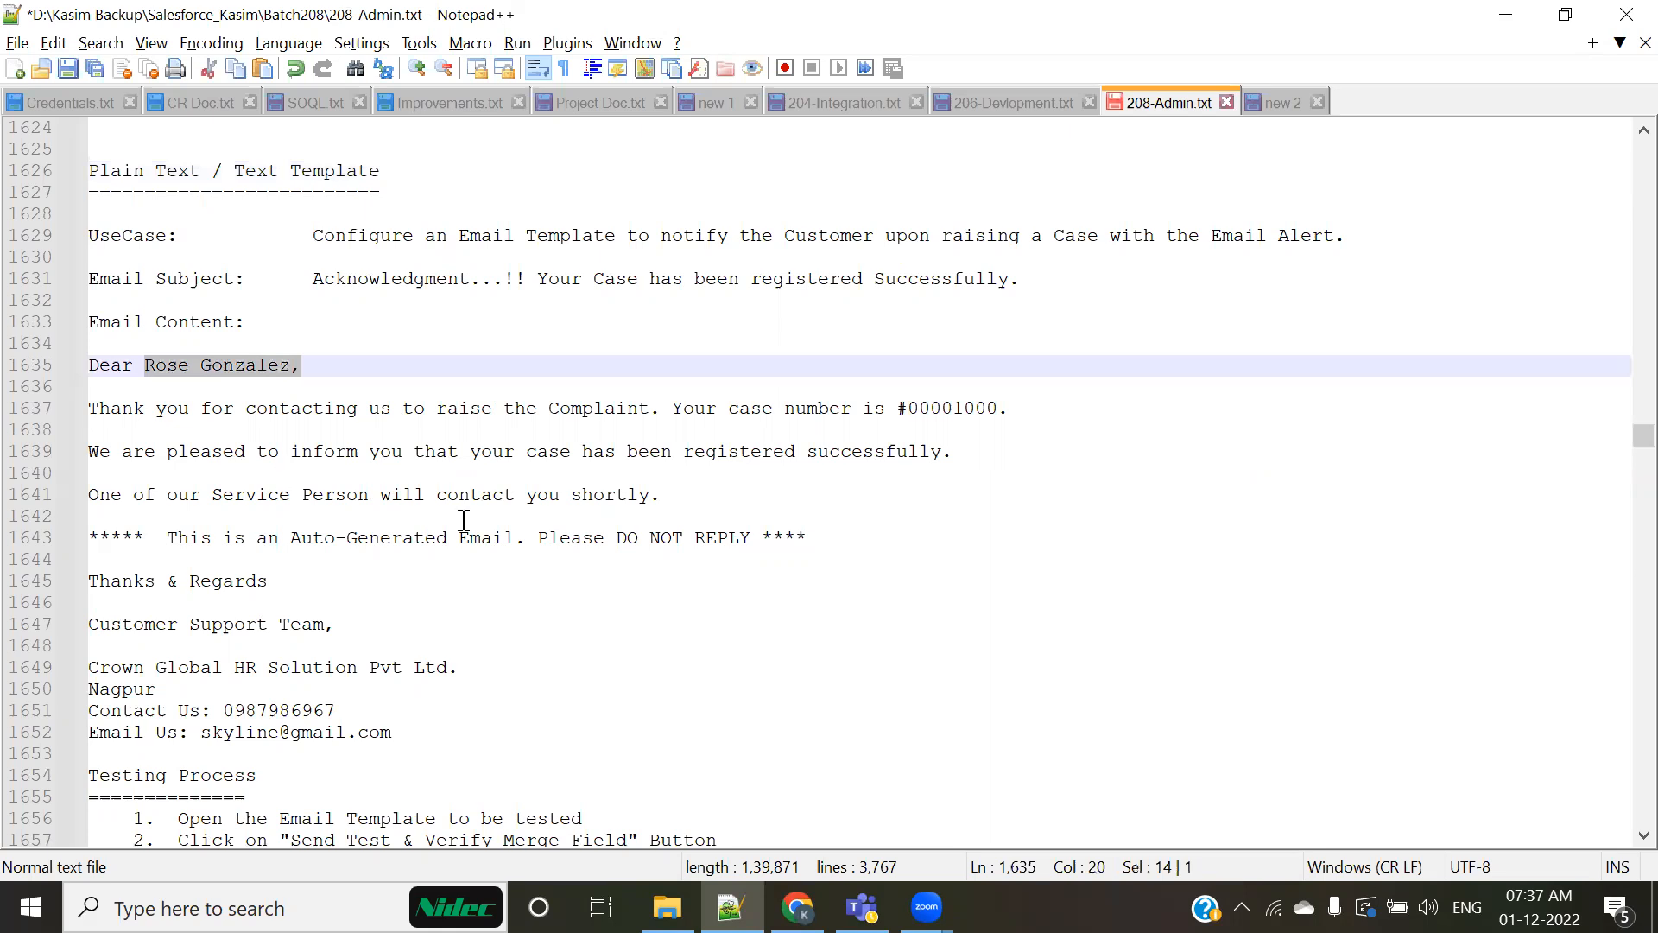
left_click_drag(897, 408, 1008, 407)
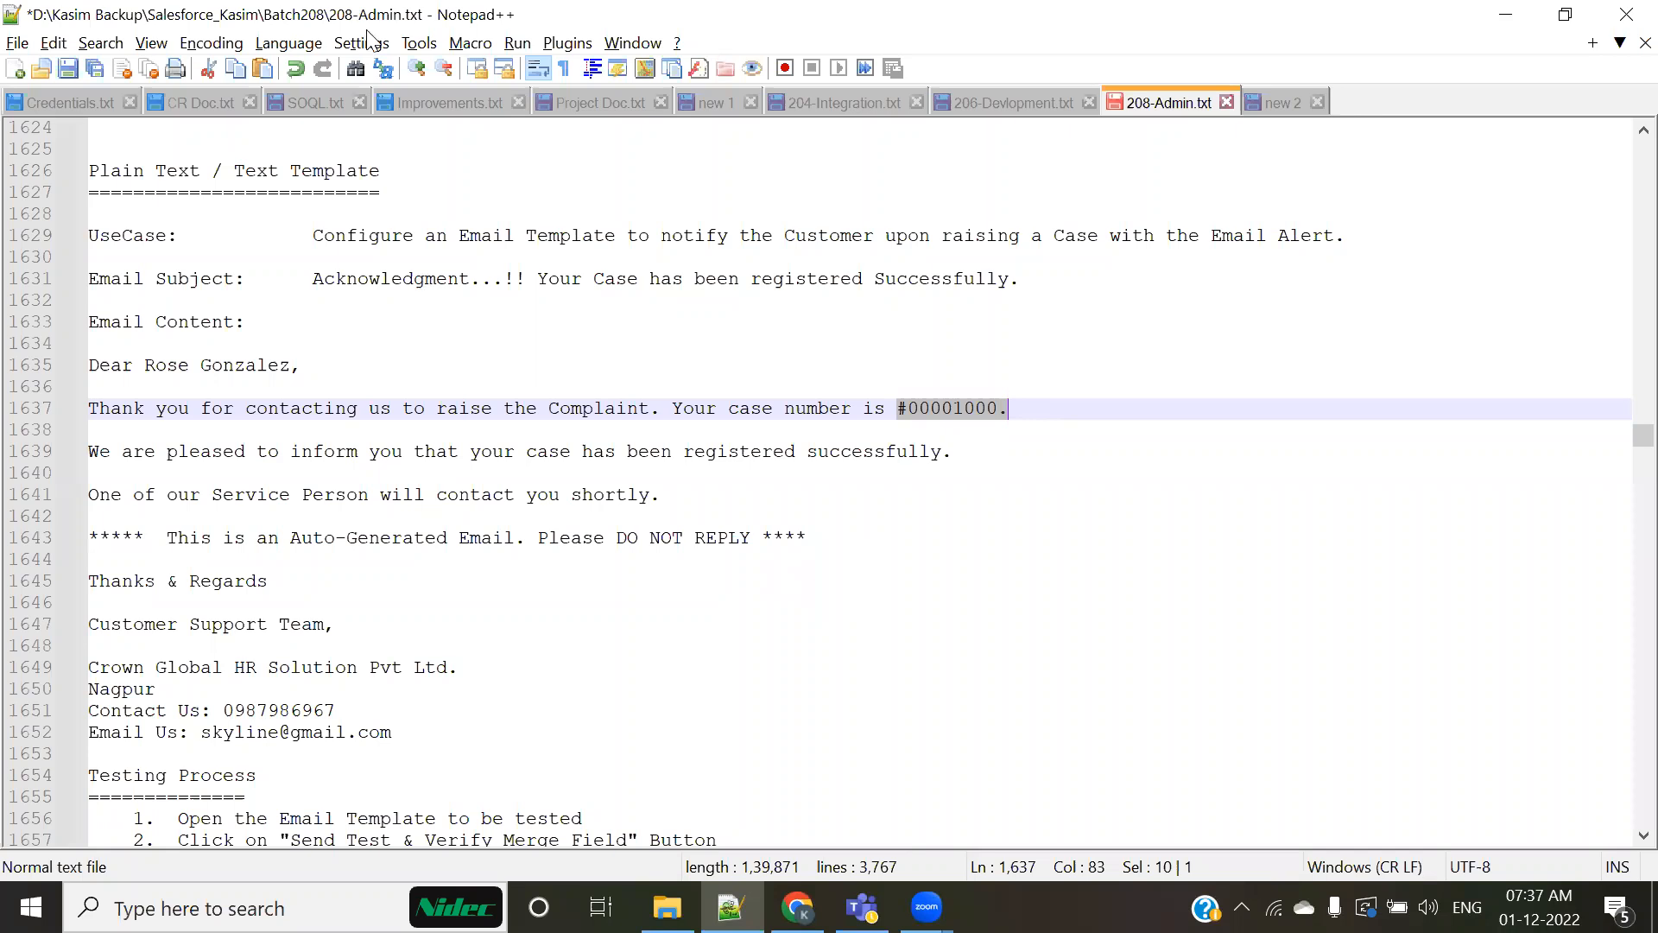
Step: Switch to Chrome, open Gmail and look through the inbox for an automated email addressed to the recipient by name
key("alt+Tab")
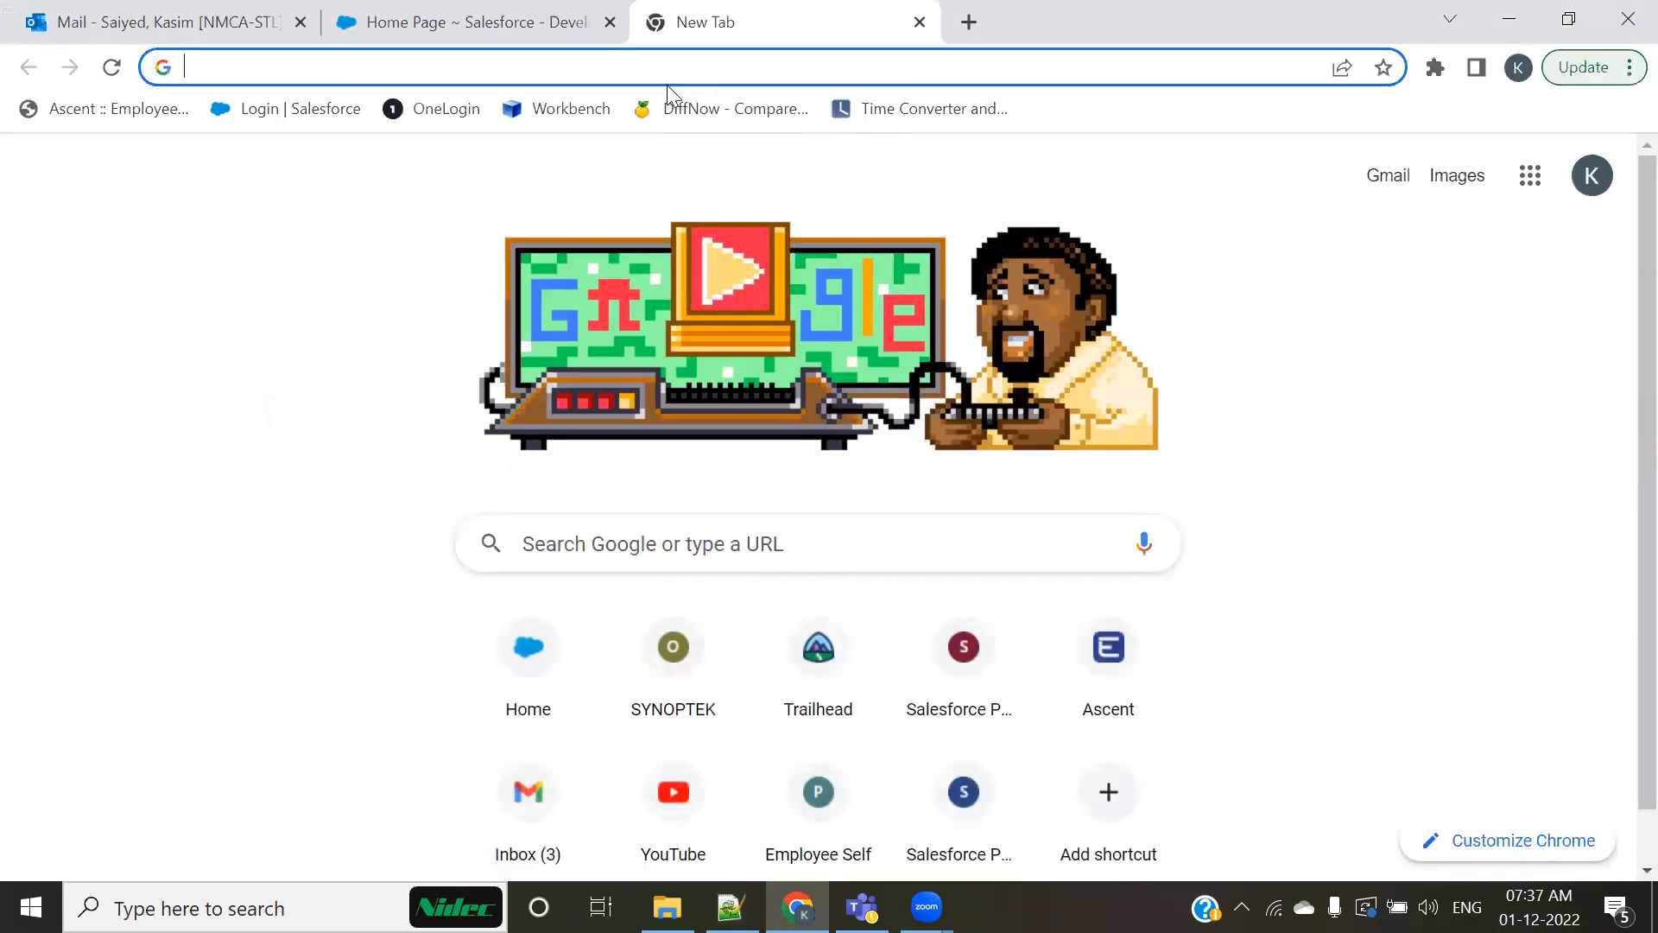
left_click(1388, 178)
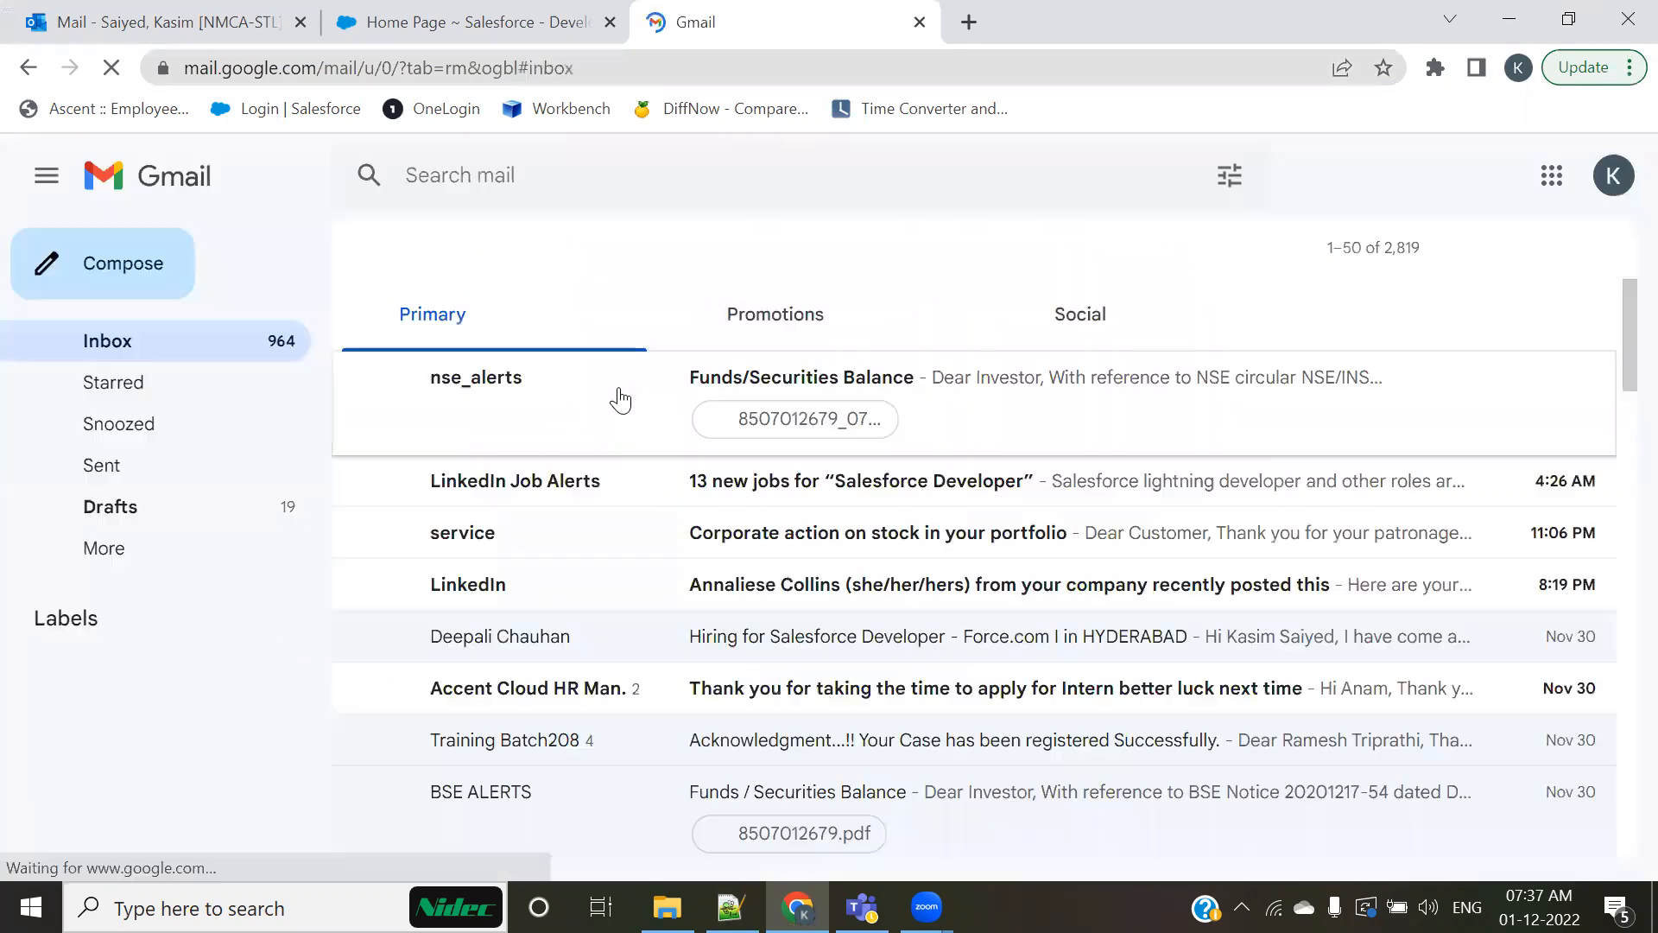
scroll(674, 518, "down", 5)
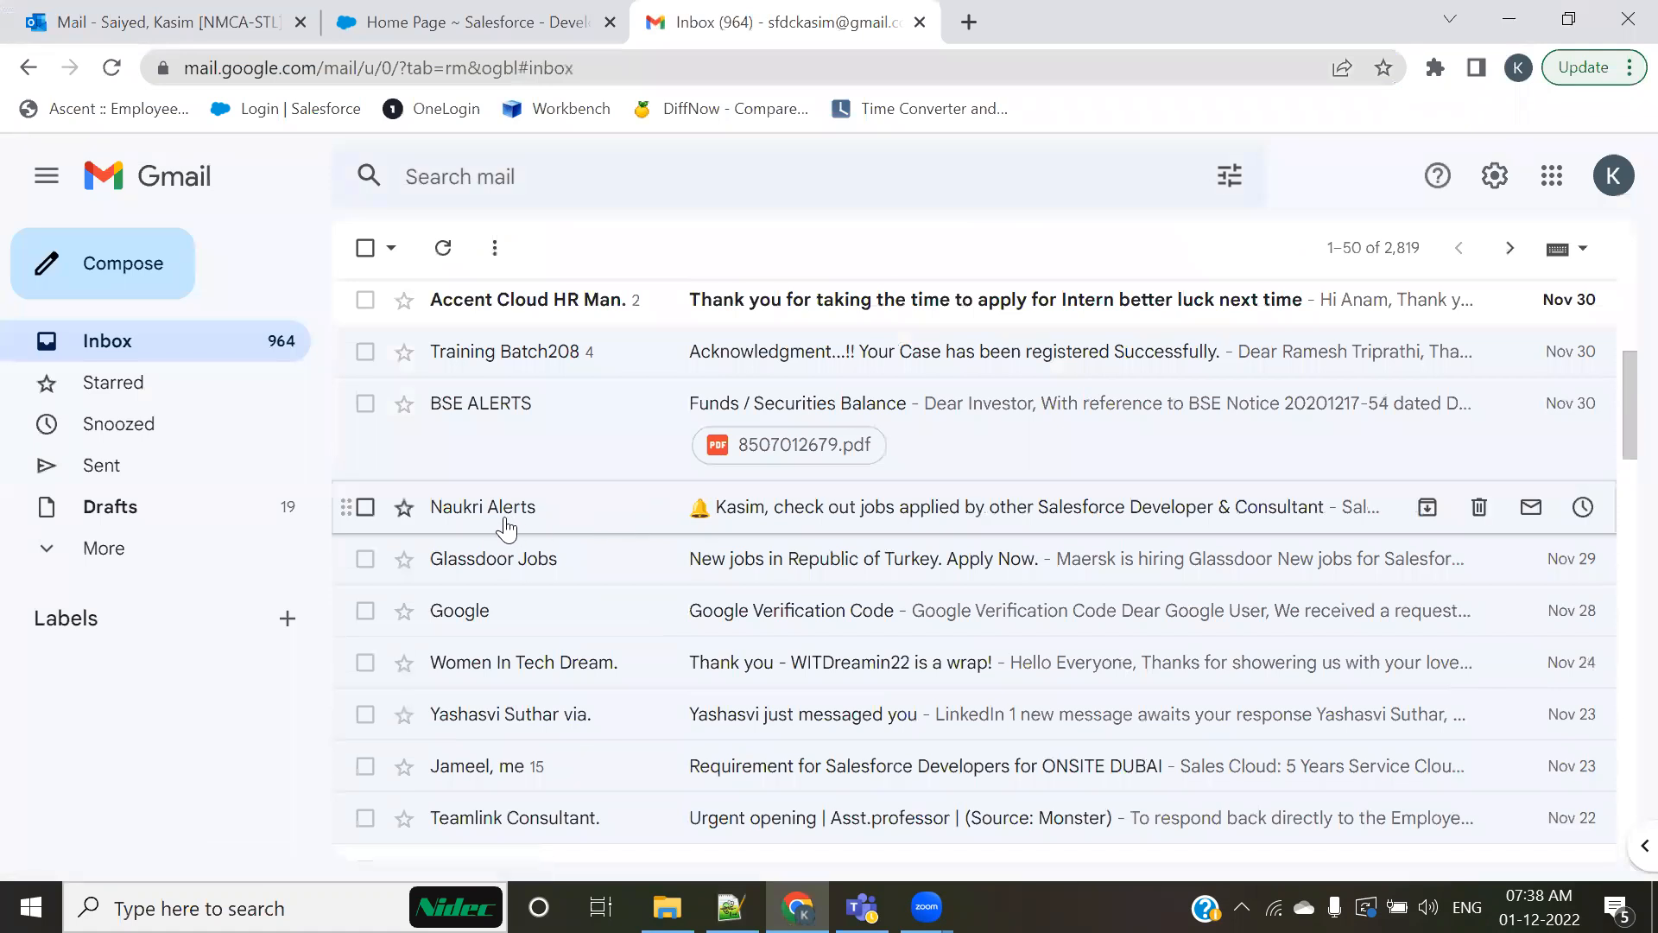
scroll(504, 524, "down", 2)
scroll(503, 522, "down", 6)
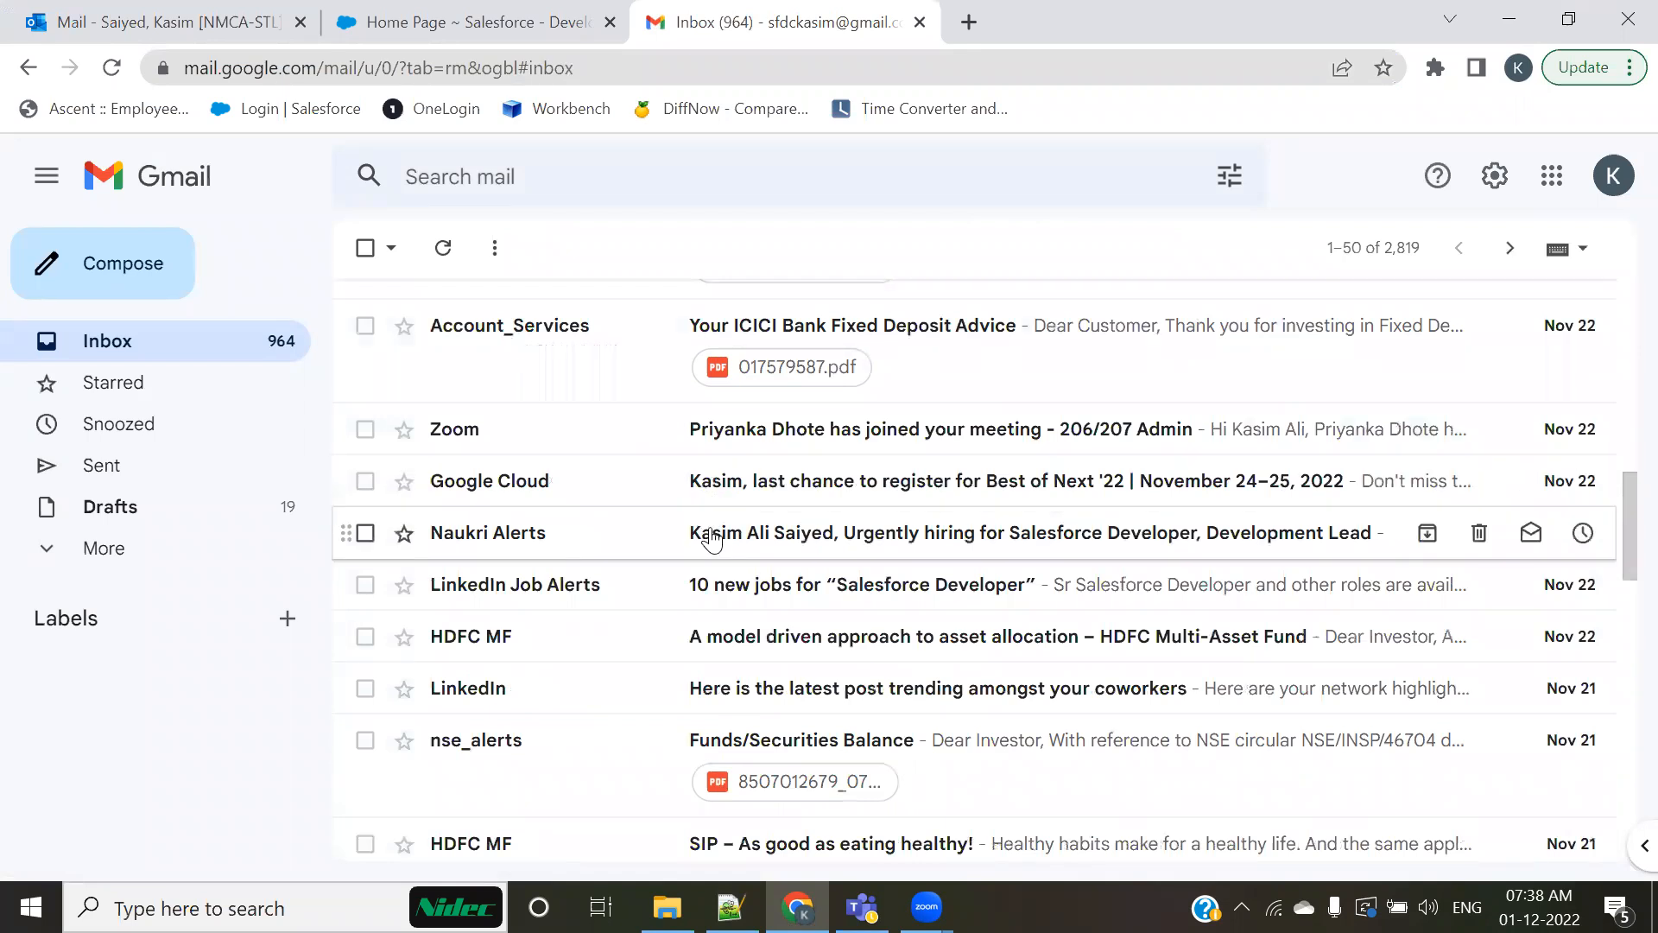
scroll(712, 537, "down", 5)
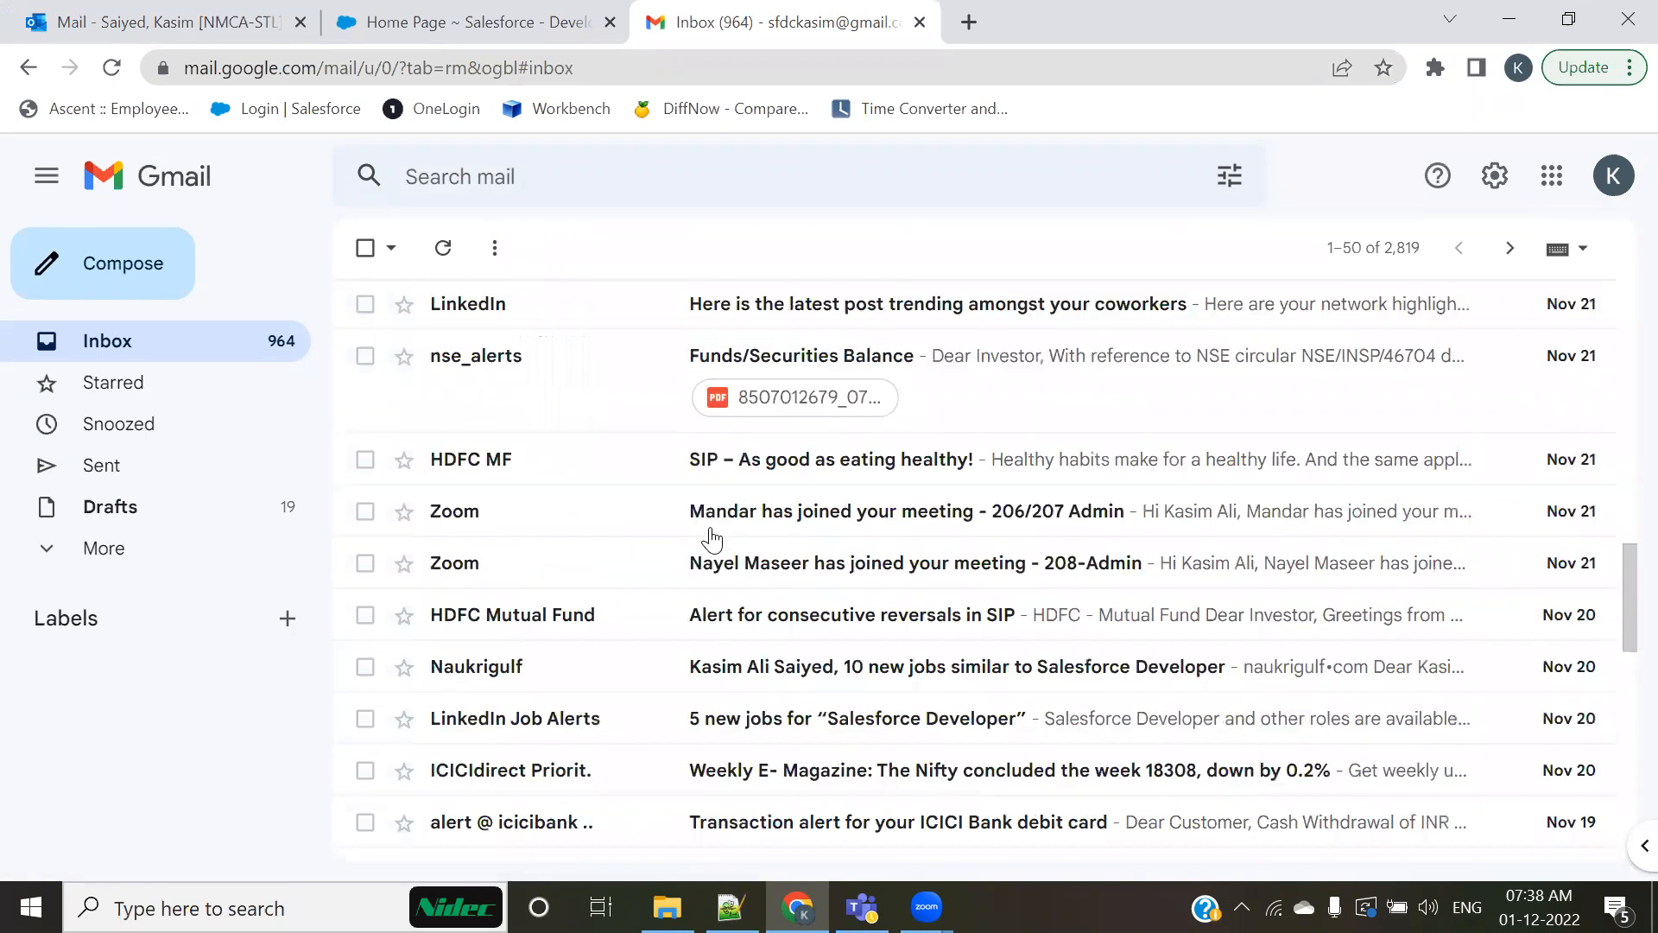
scroll(711, 537, "down", 7)
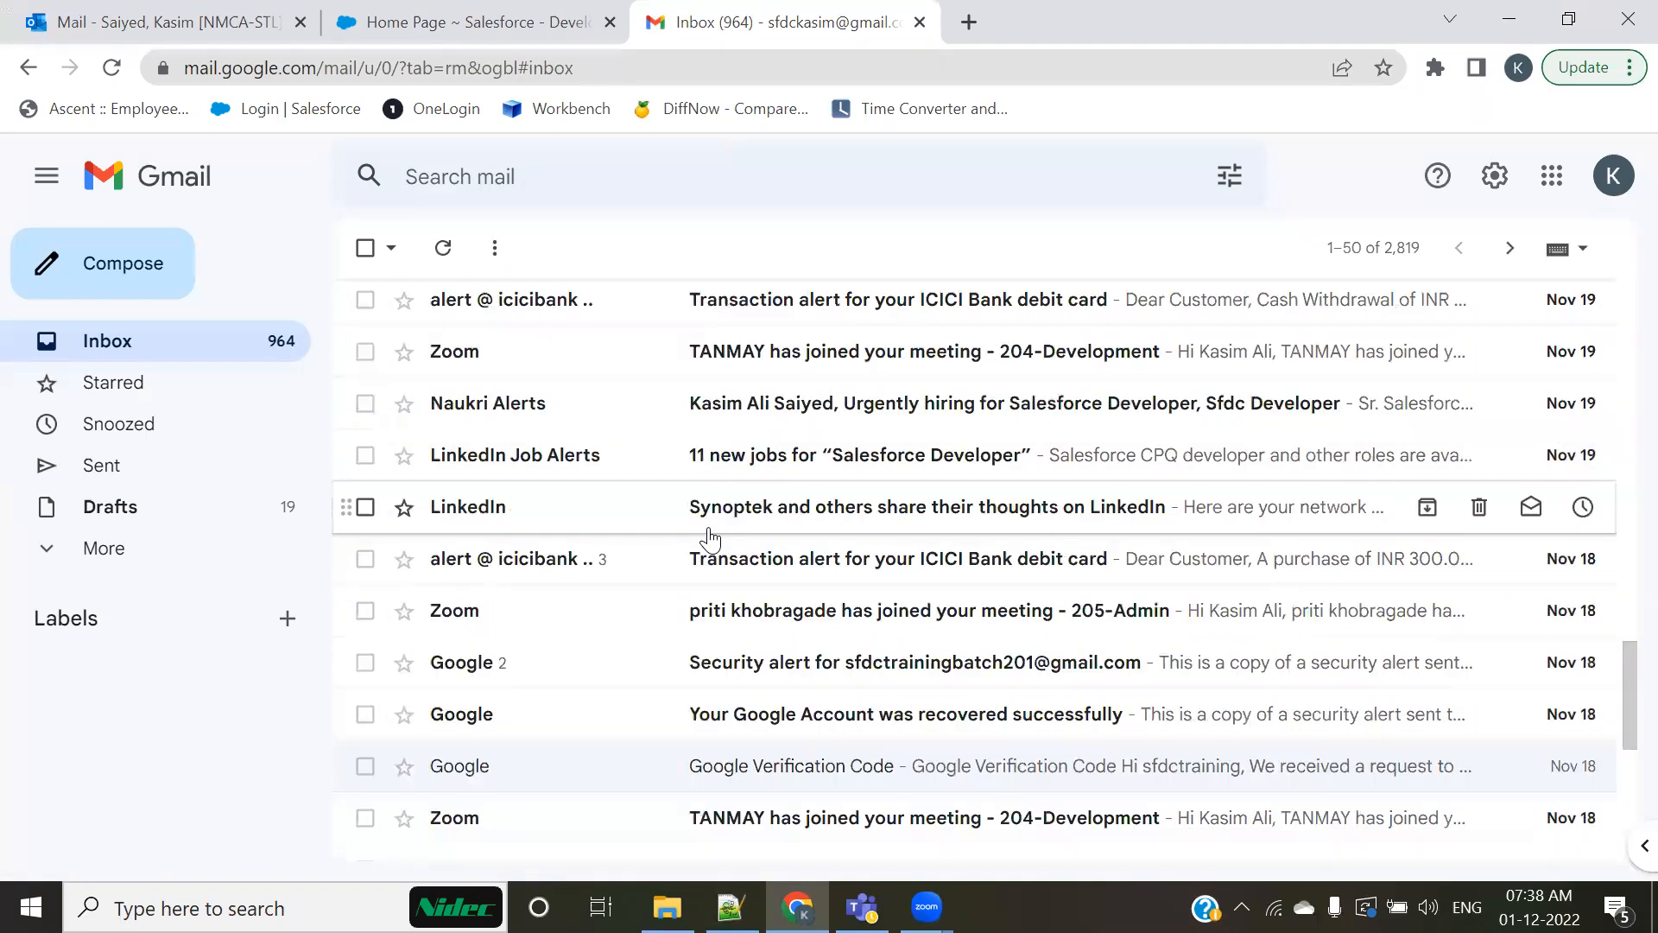
scroll(710, 539, "down", 2)
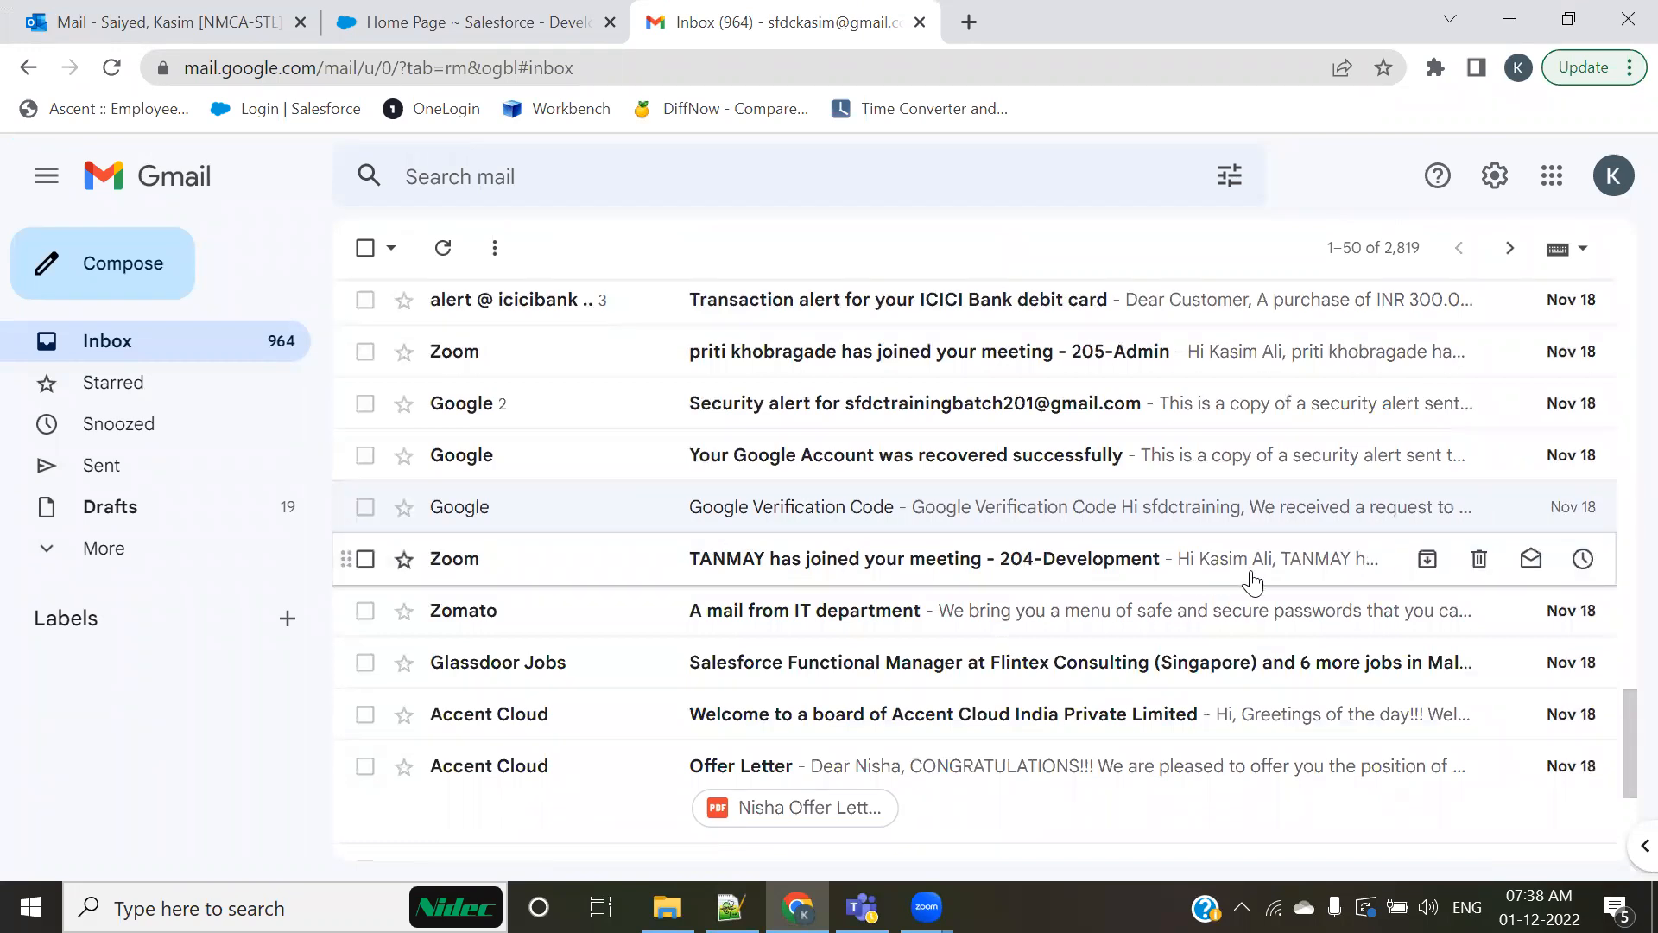
scroll(743, 527, "up", 2)
scroll(752, 527, "up", 1)
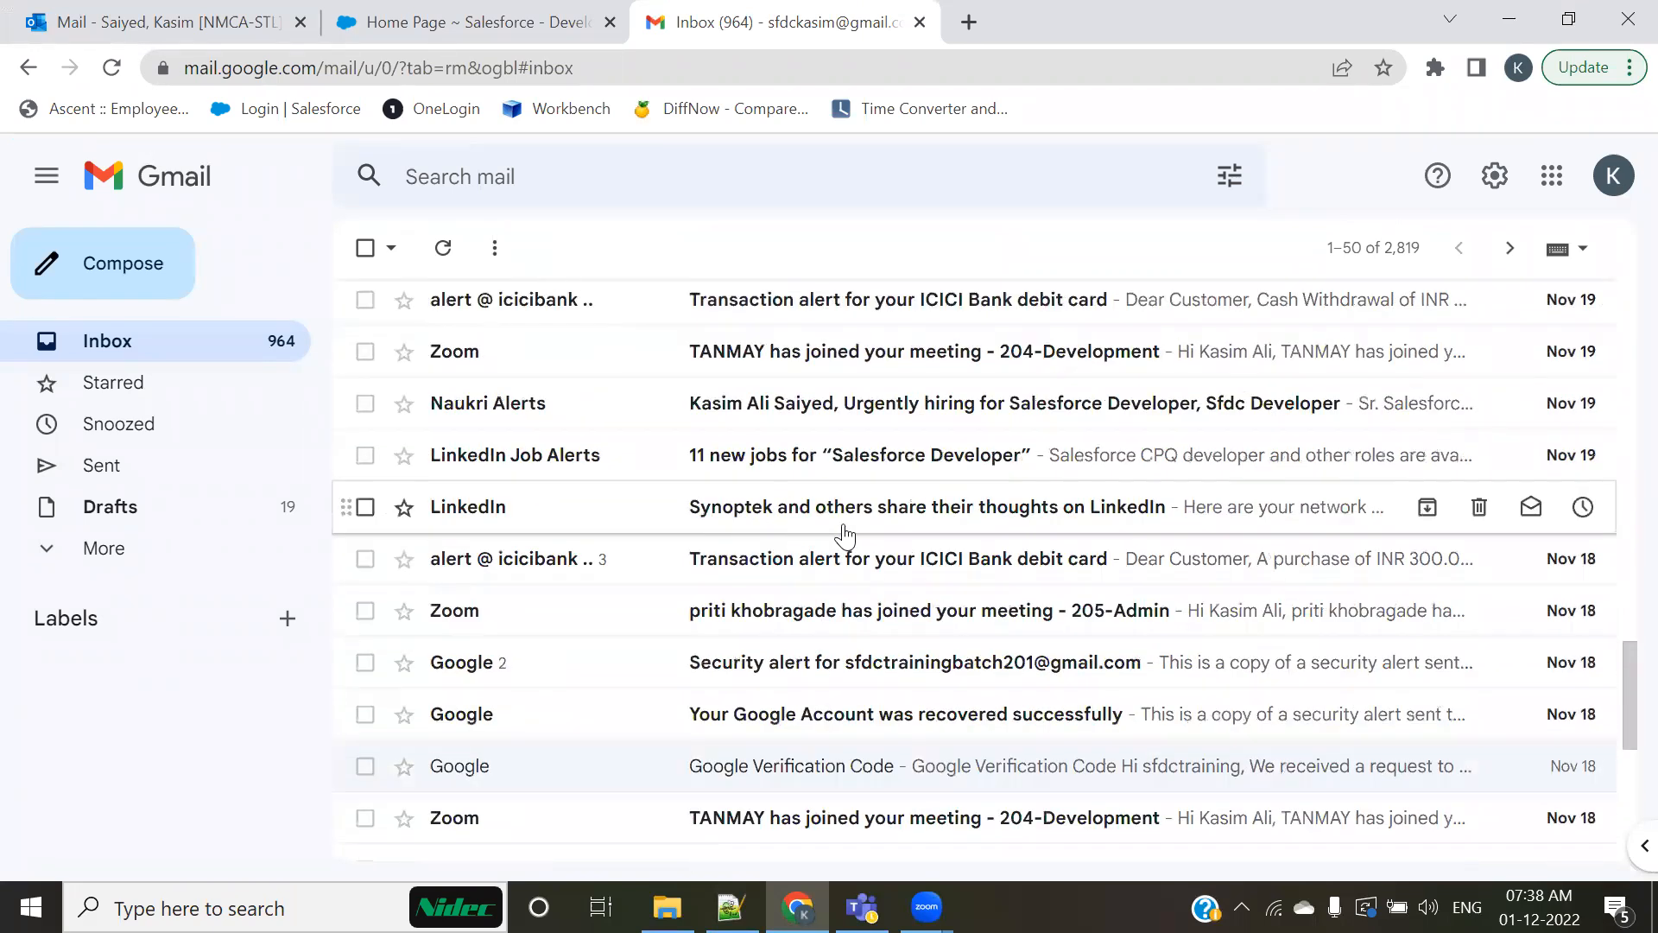
scroll(743, 523, "up", 2)
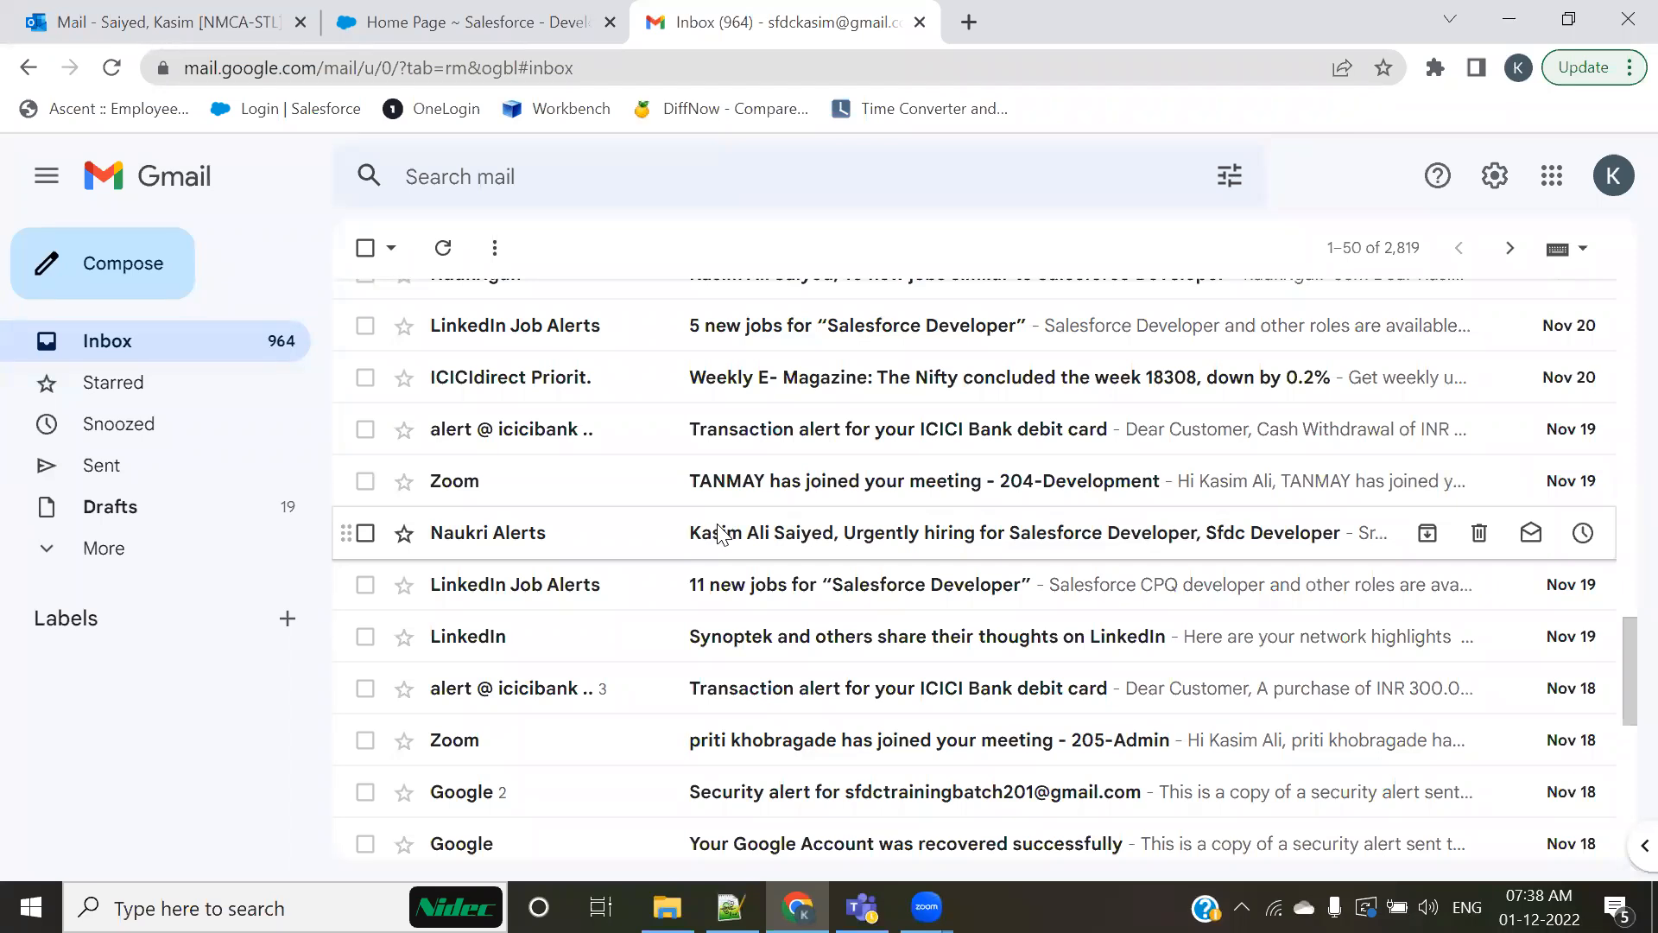
Step: Open the Naukri Alerts email about Salesforce Developer hiring, highlight the recipient's name in its subject, and return to the inbox
left_click(720, 533)
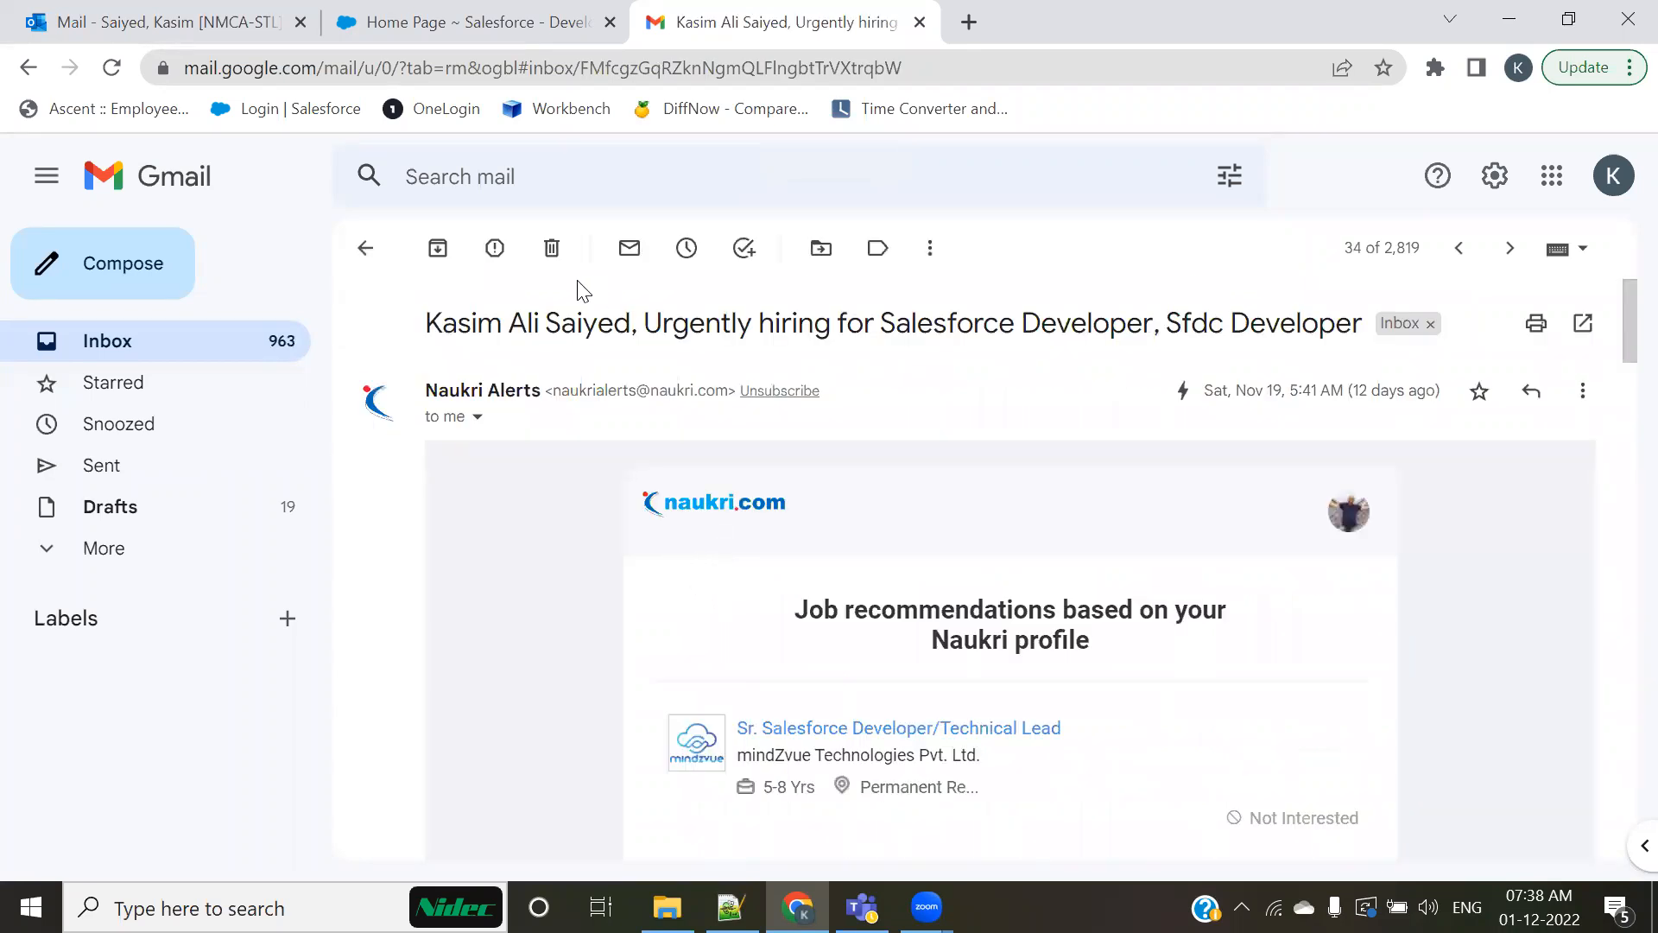
left_click_drag(427, 323, 798, 325)
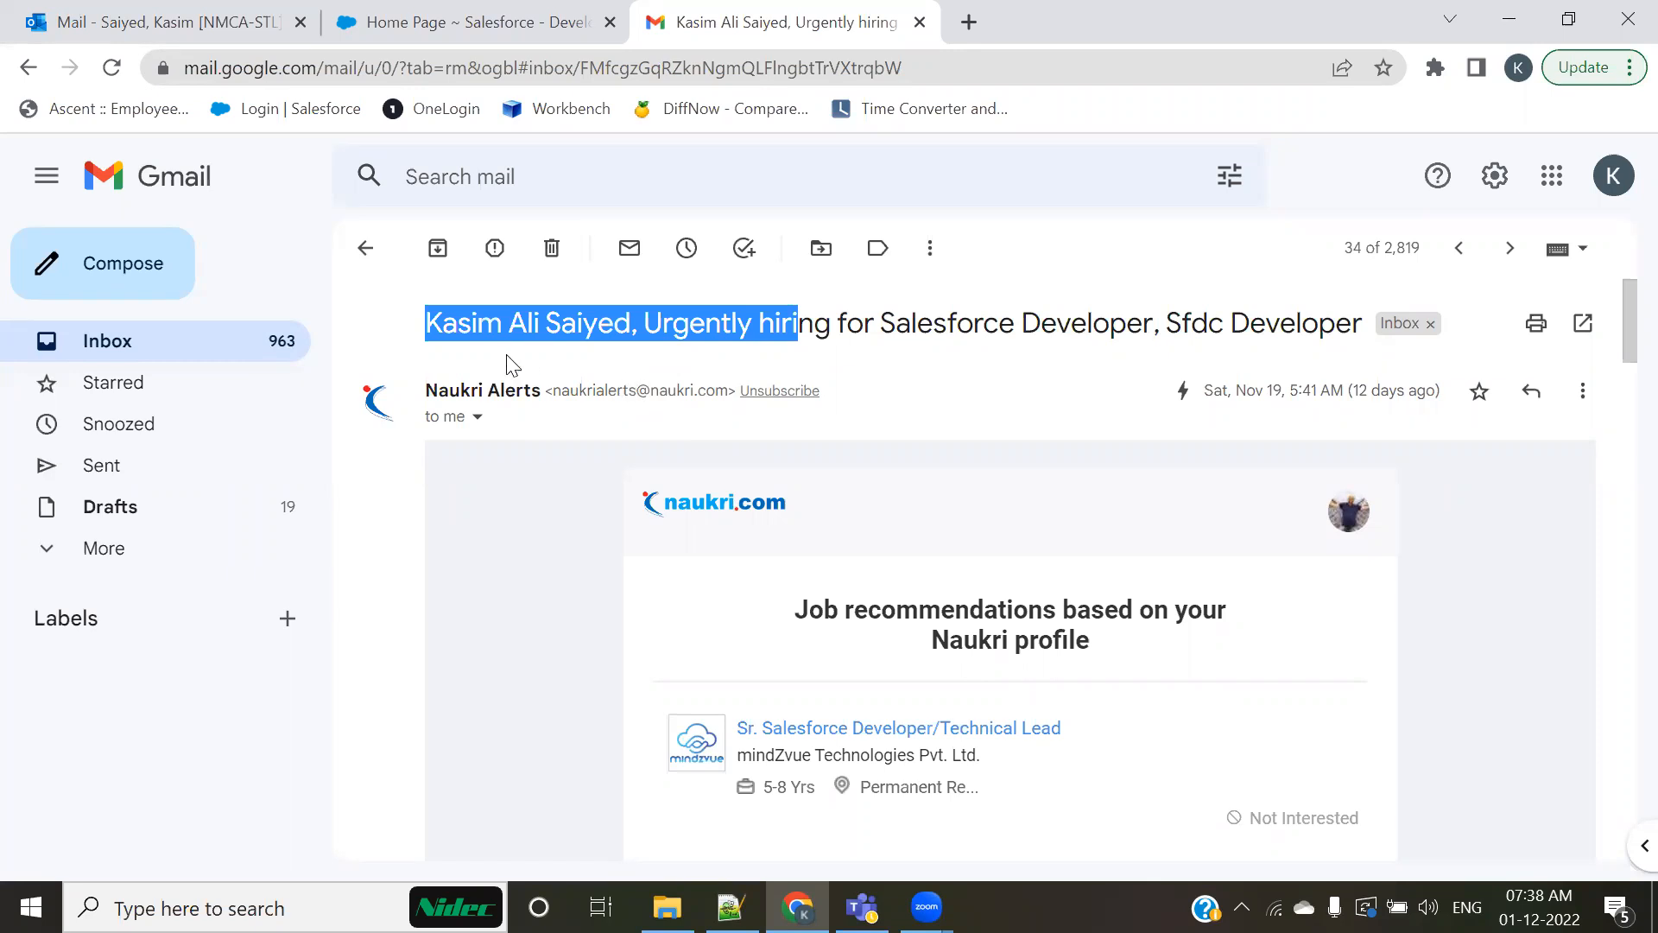
left_click(444, 311)
left_click_drag(428, 320, 631, 325)
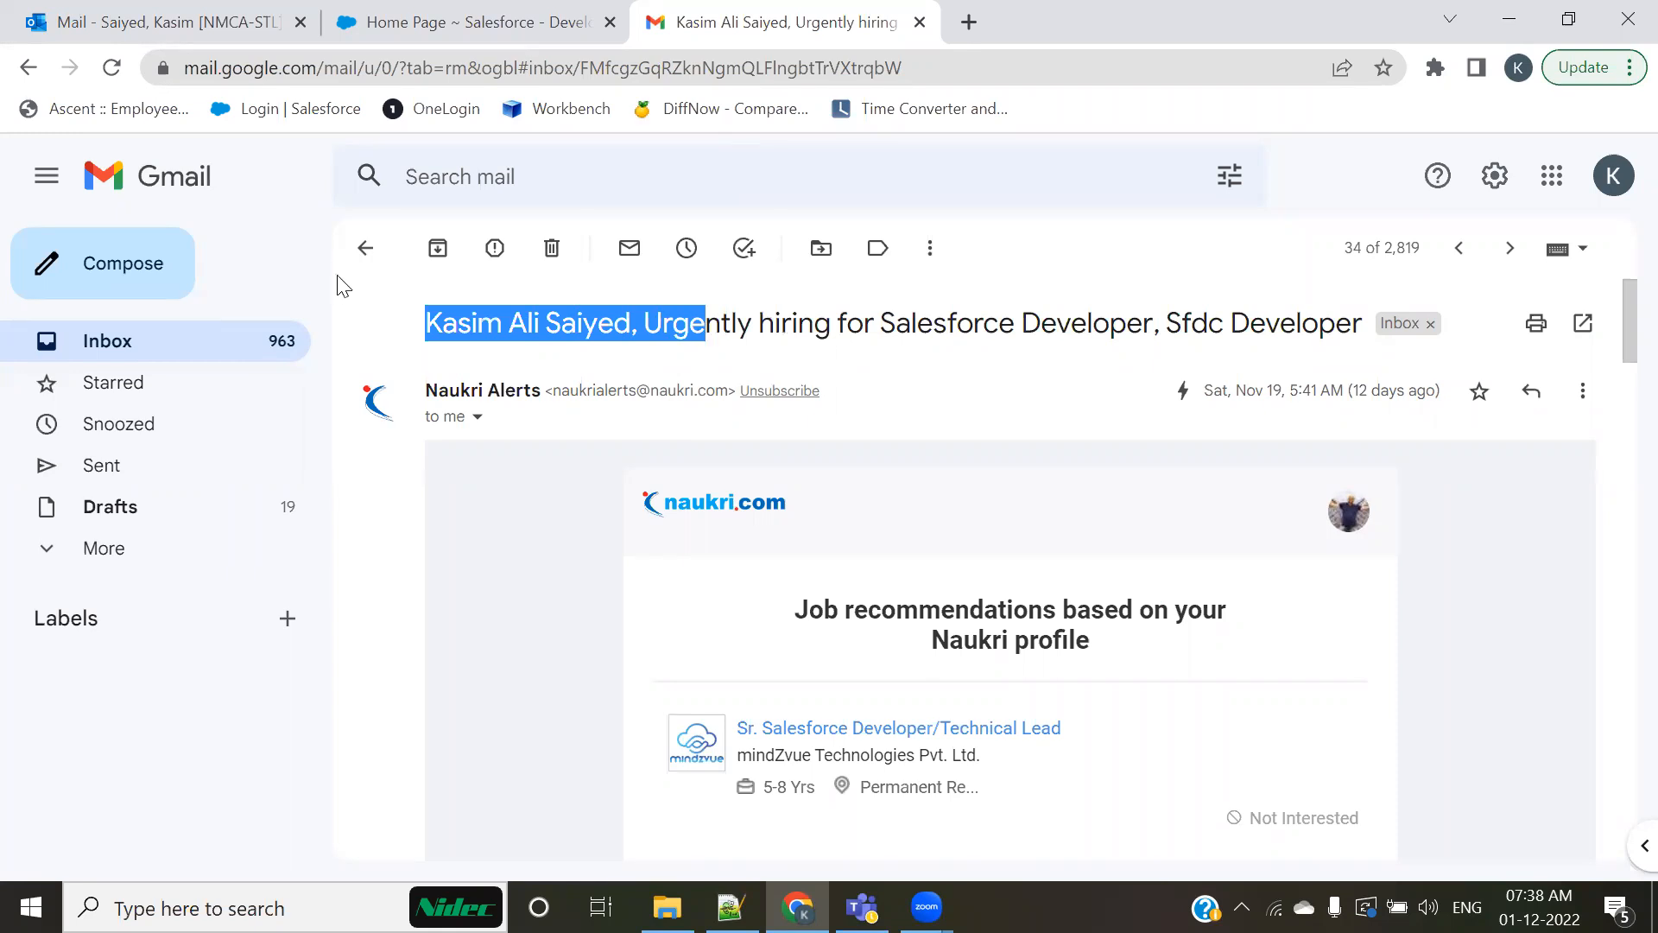
left_click(363, 248)
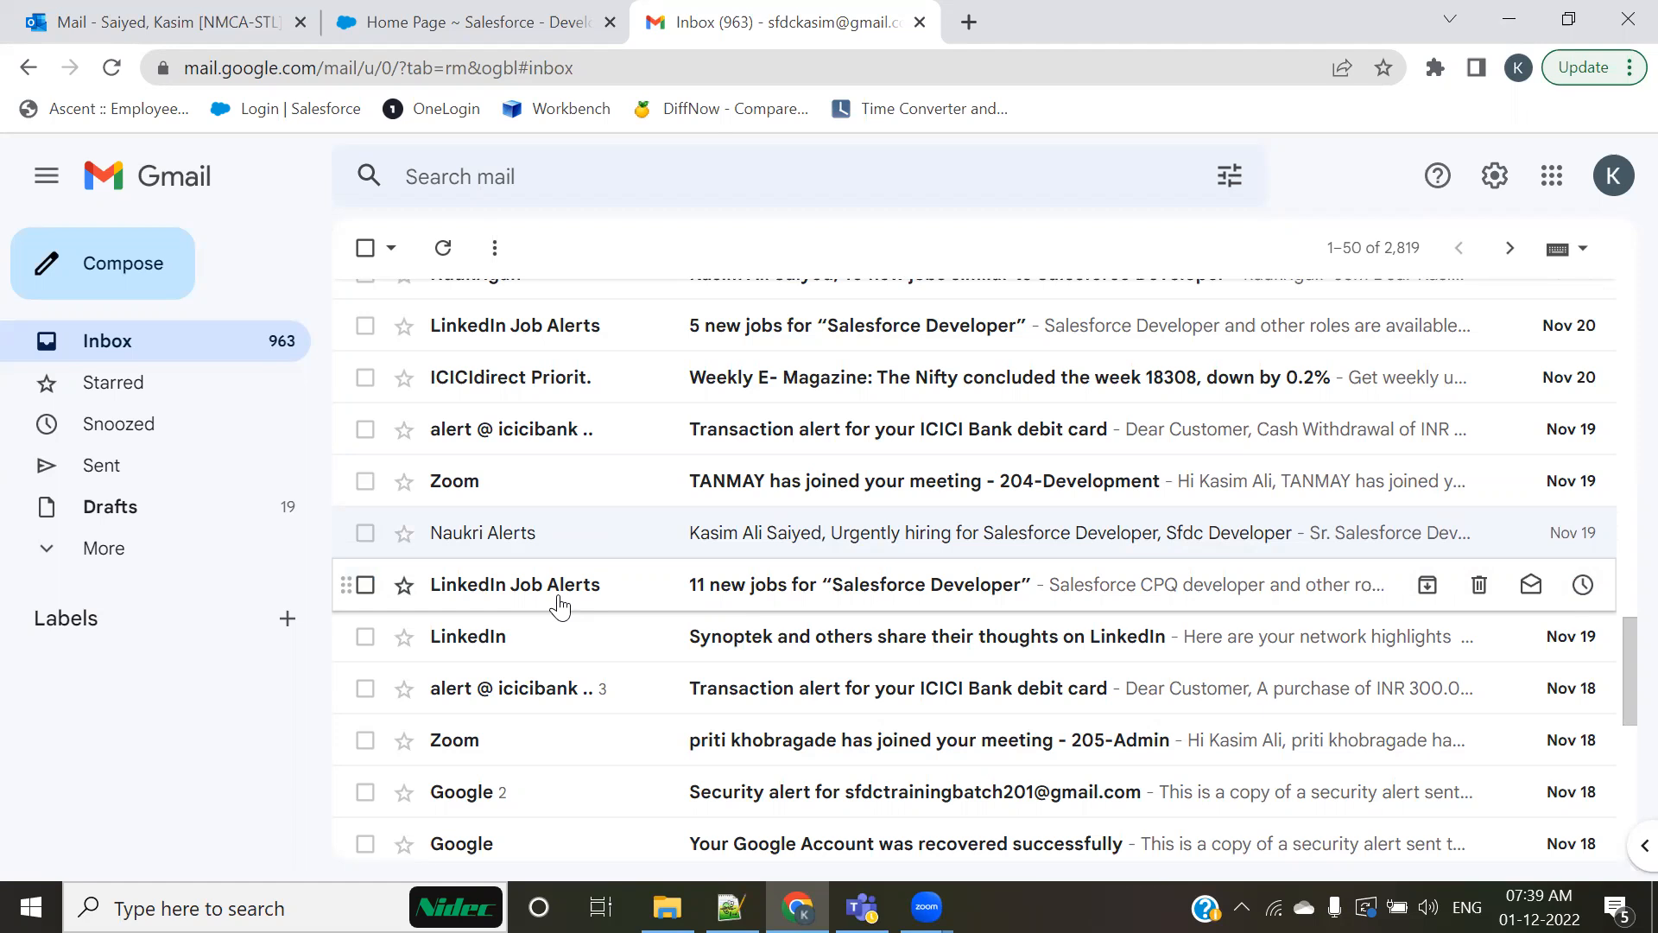
mouse_move(591, 593)
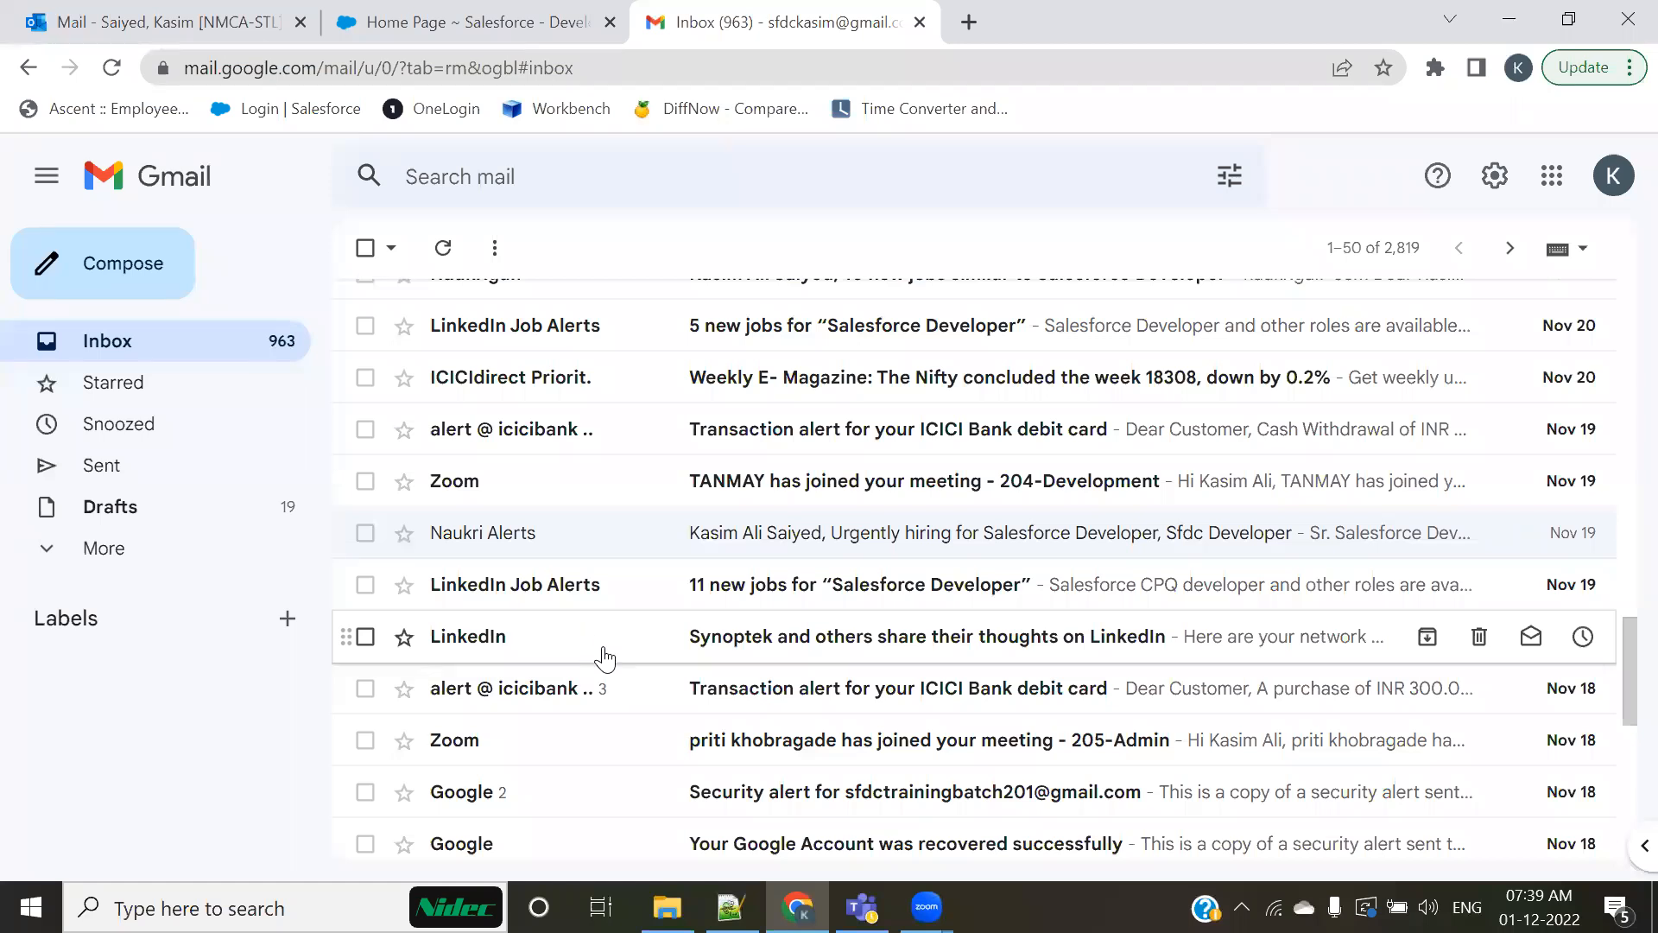
Step: Switch to Salesforce, open the first recent candidate's record, and highlight its email, location, notice period, reference ID and position applied
left_click(466, 22)
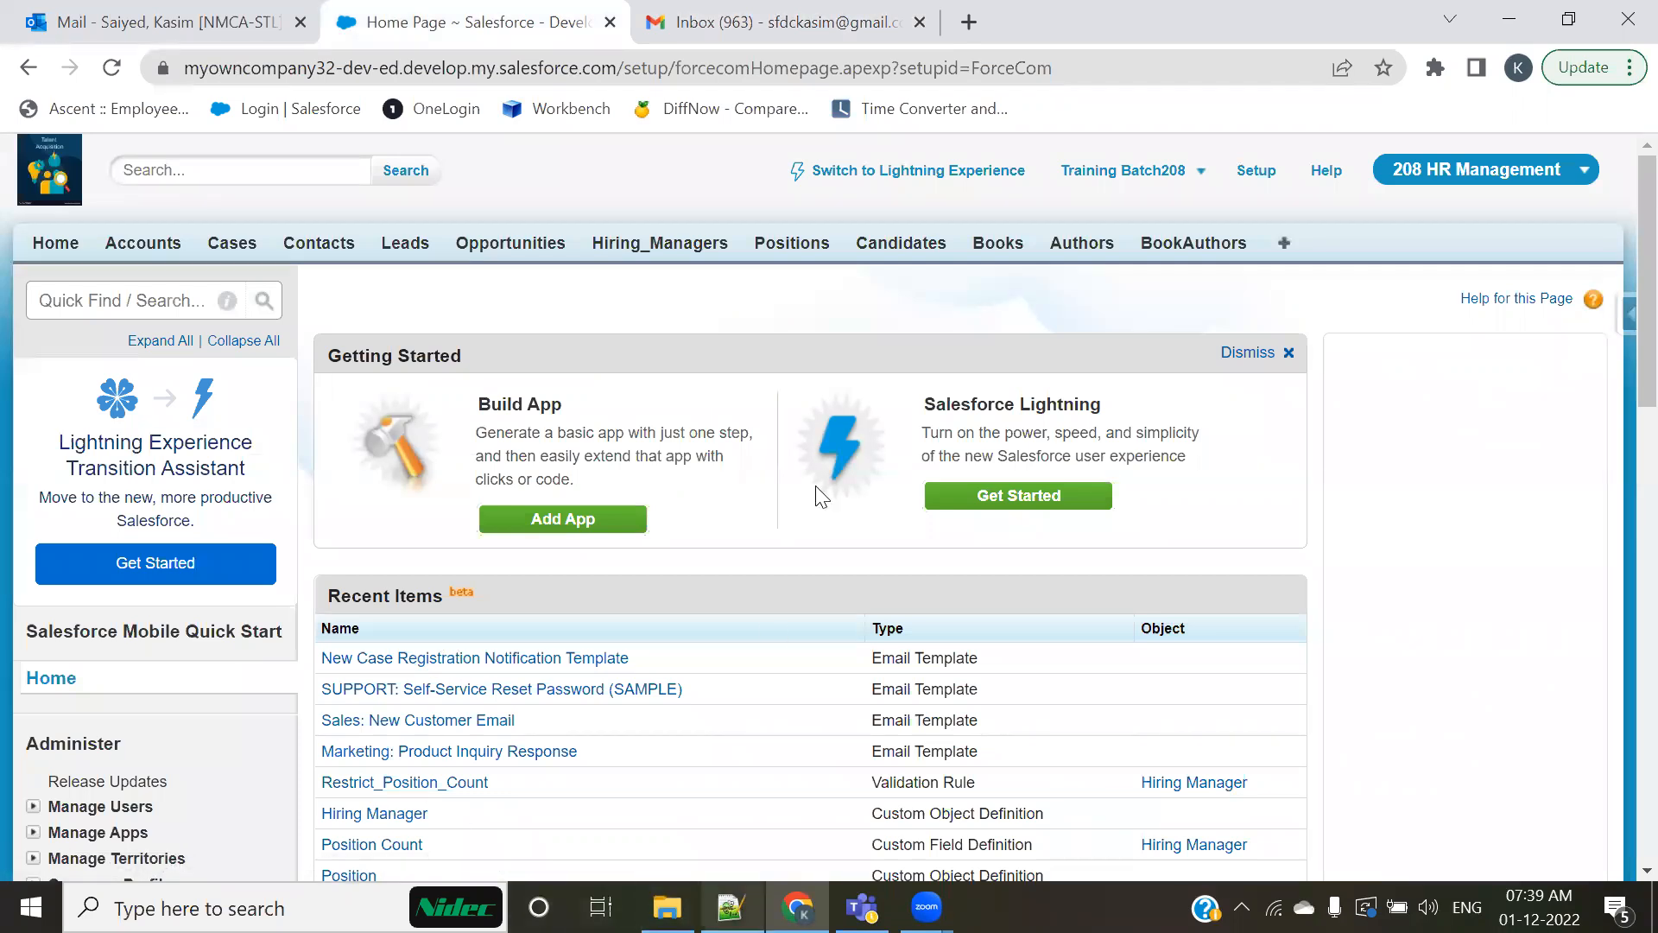
left_click(941, 246)
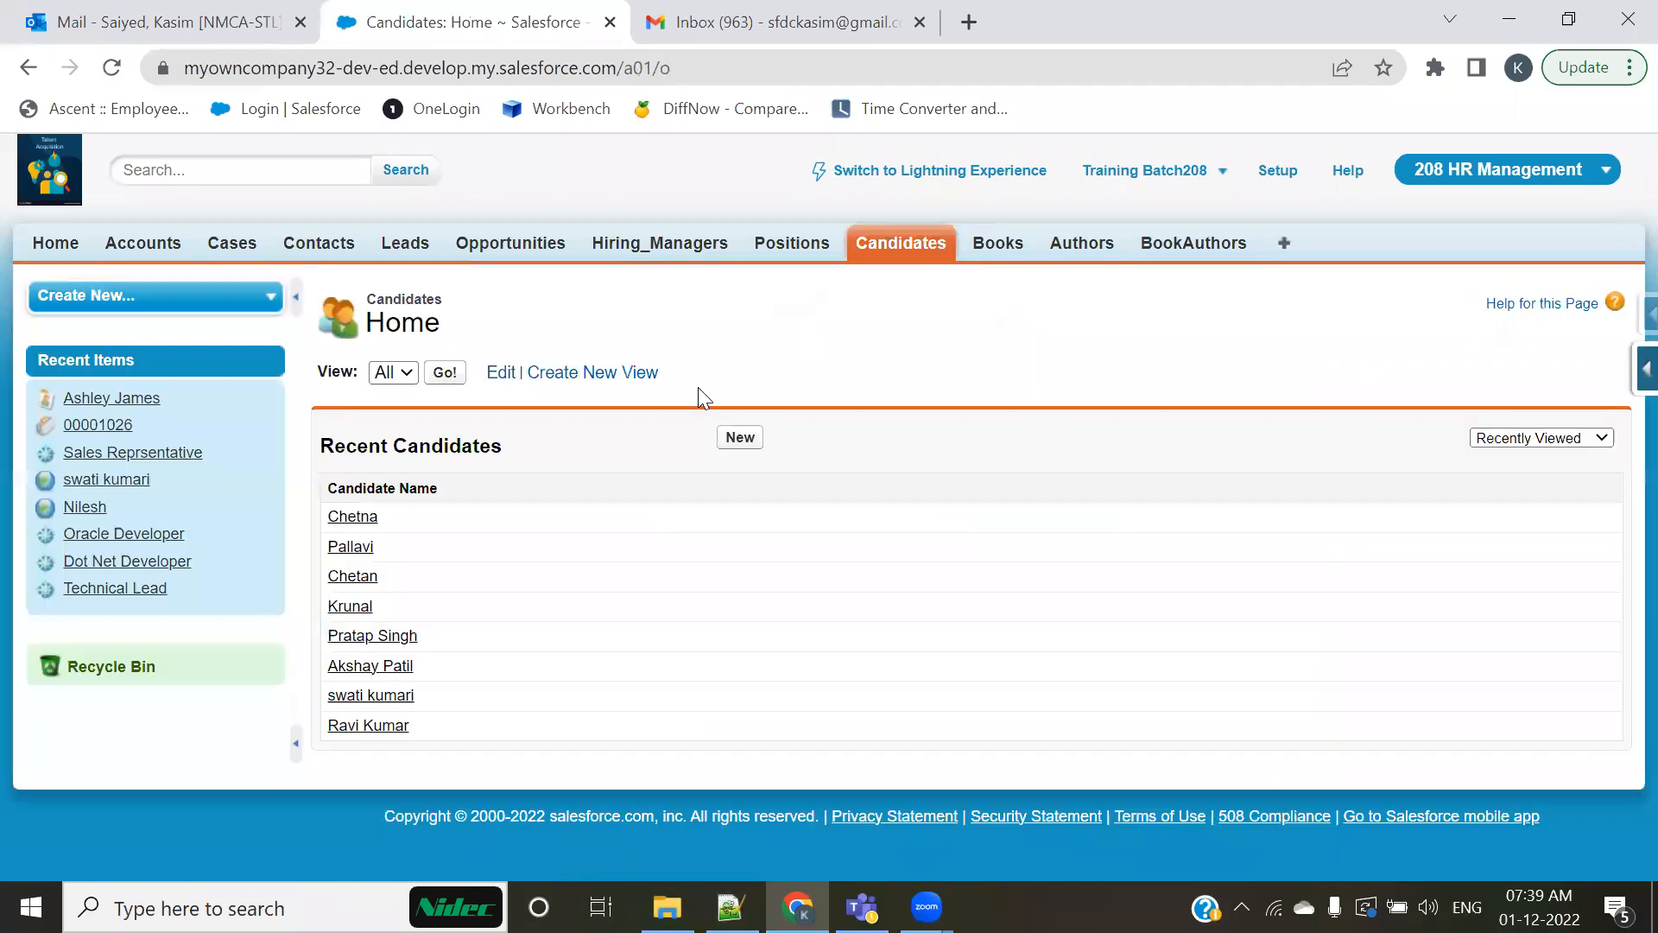
left_click(345, 518)
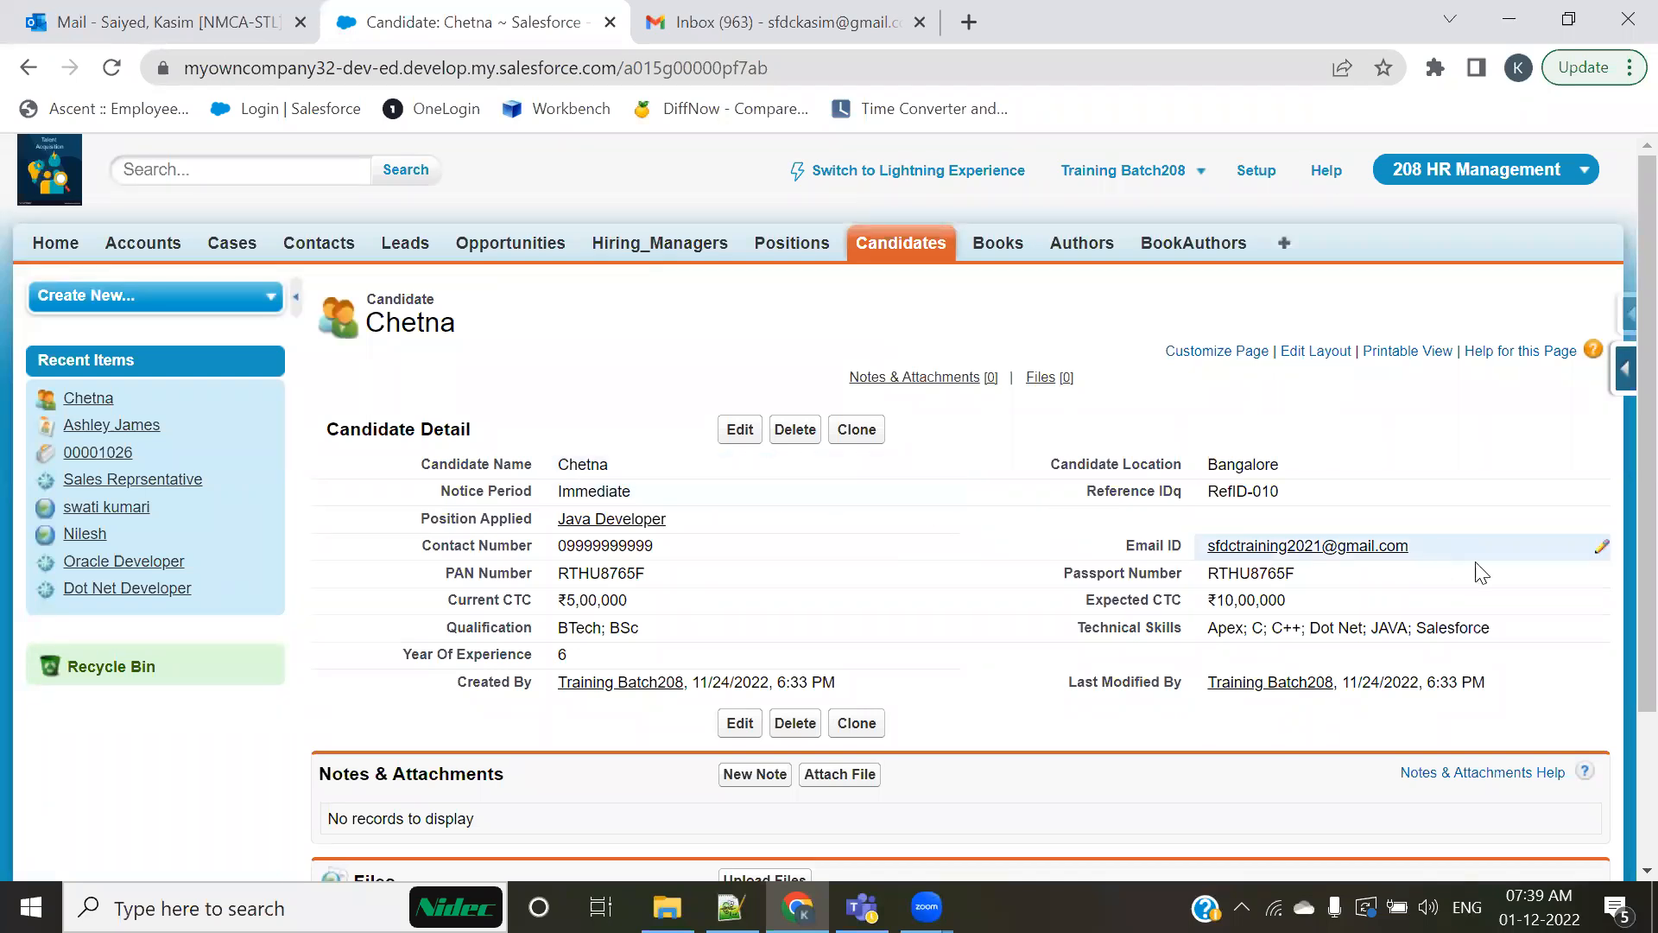
left_click_drag(1462, 548, 959, 548)
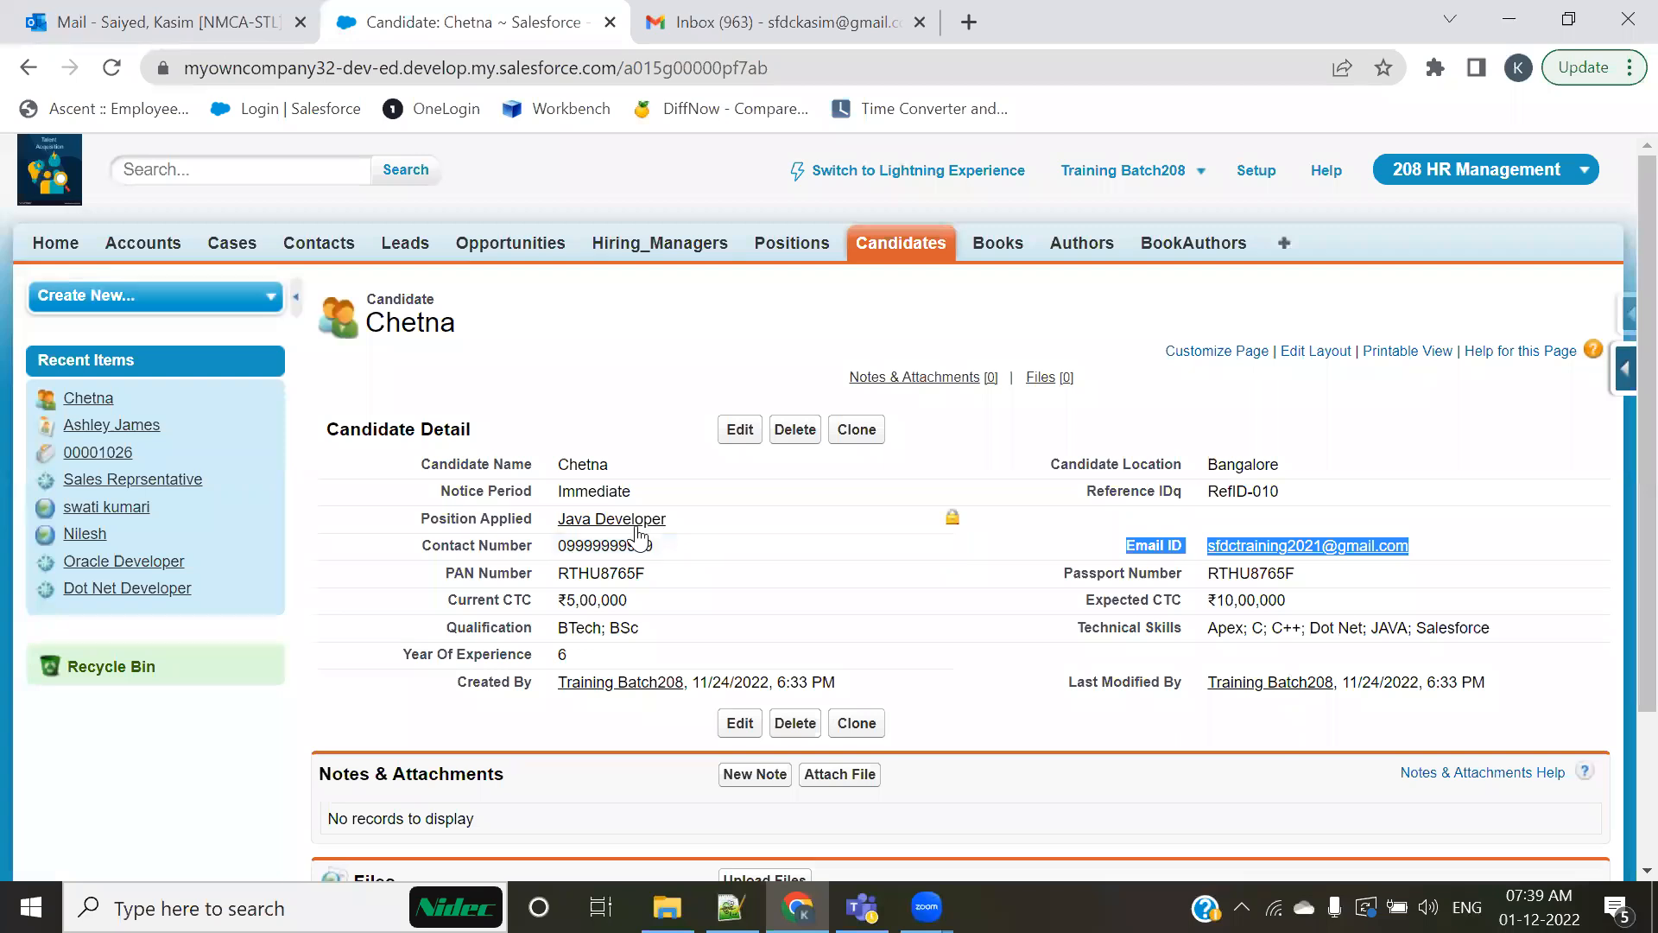
left_click_drag(1303, 470, 1140, 464)
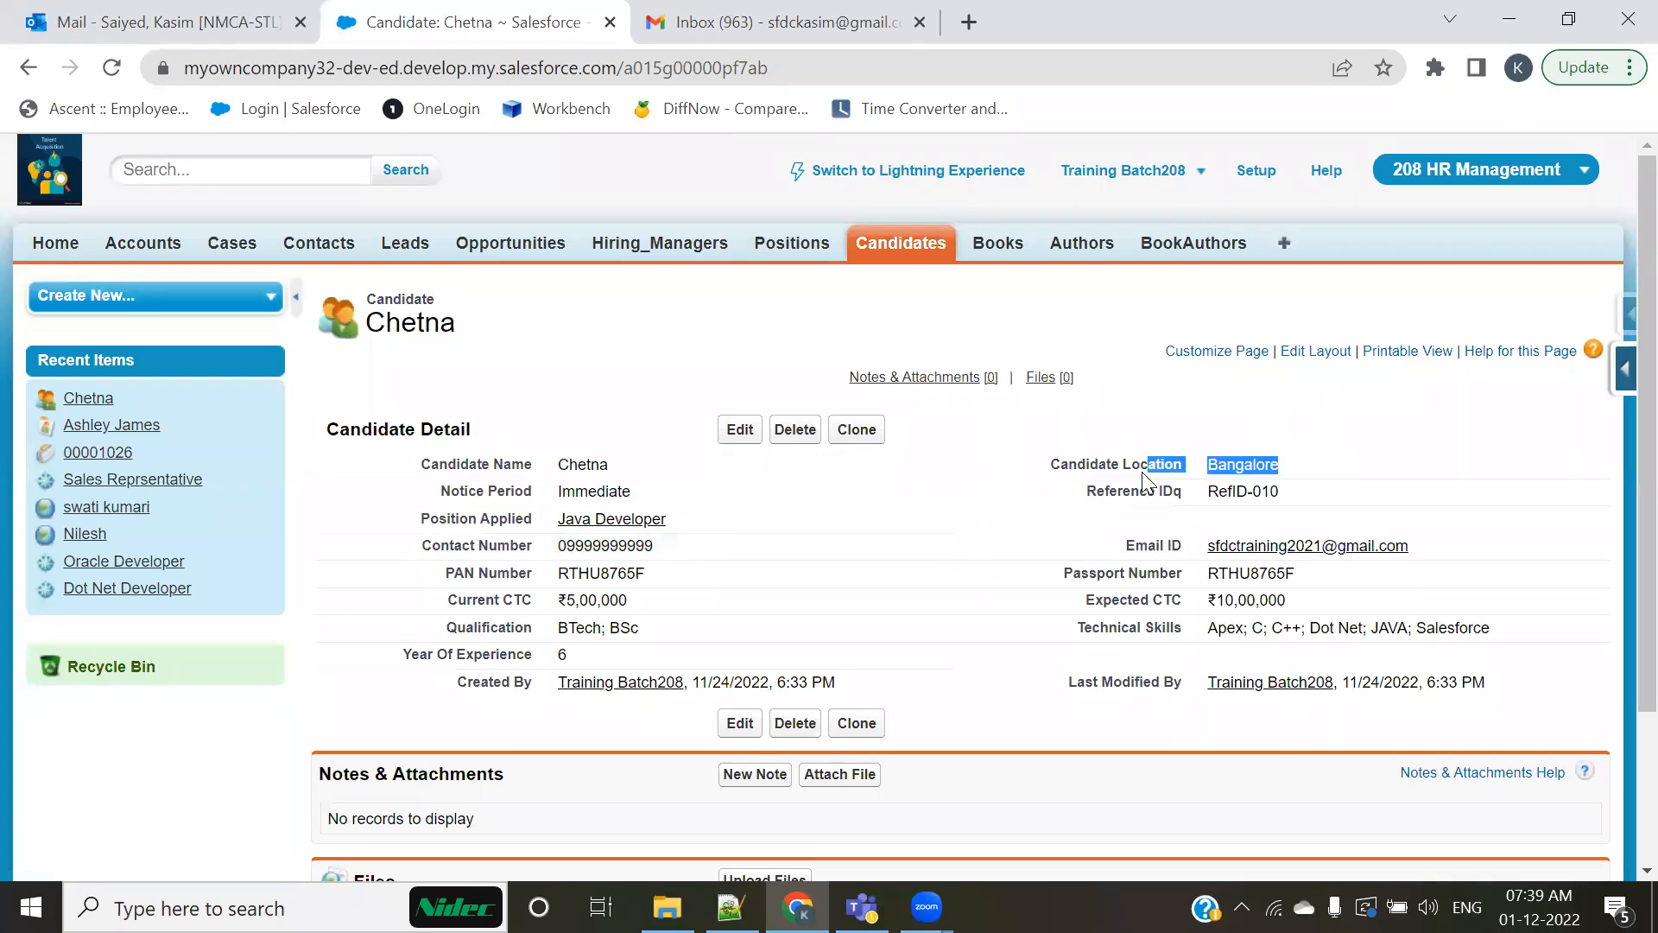
left_click_drag(529, 490, 632, 492)
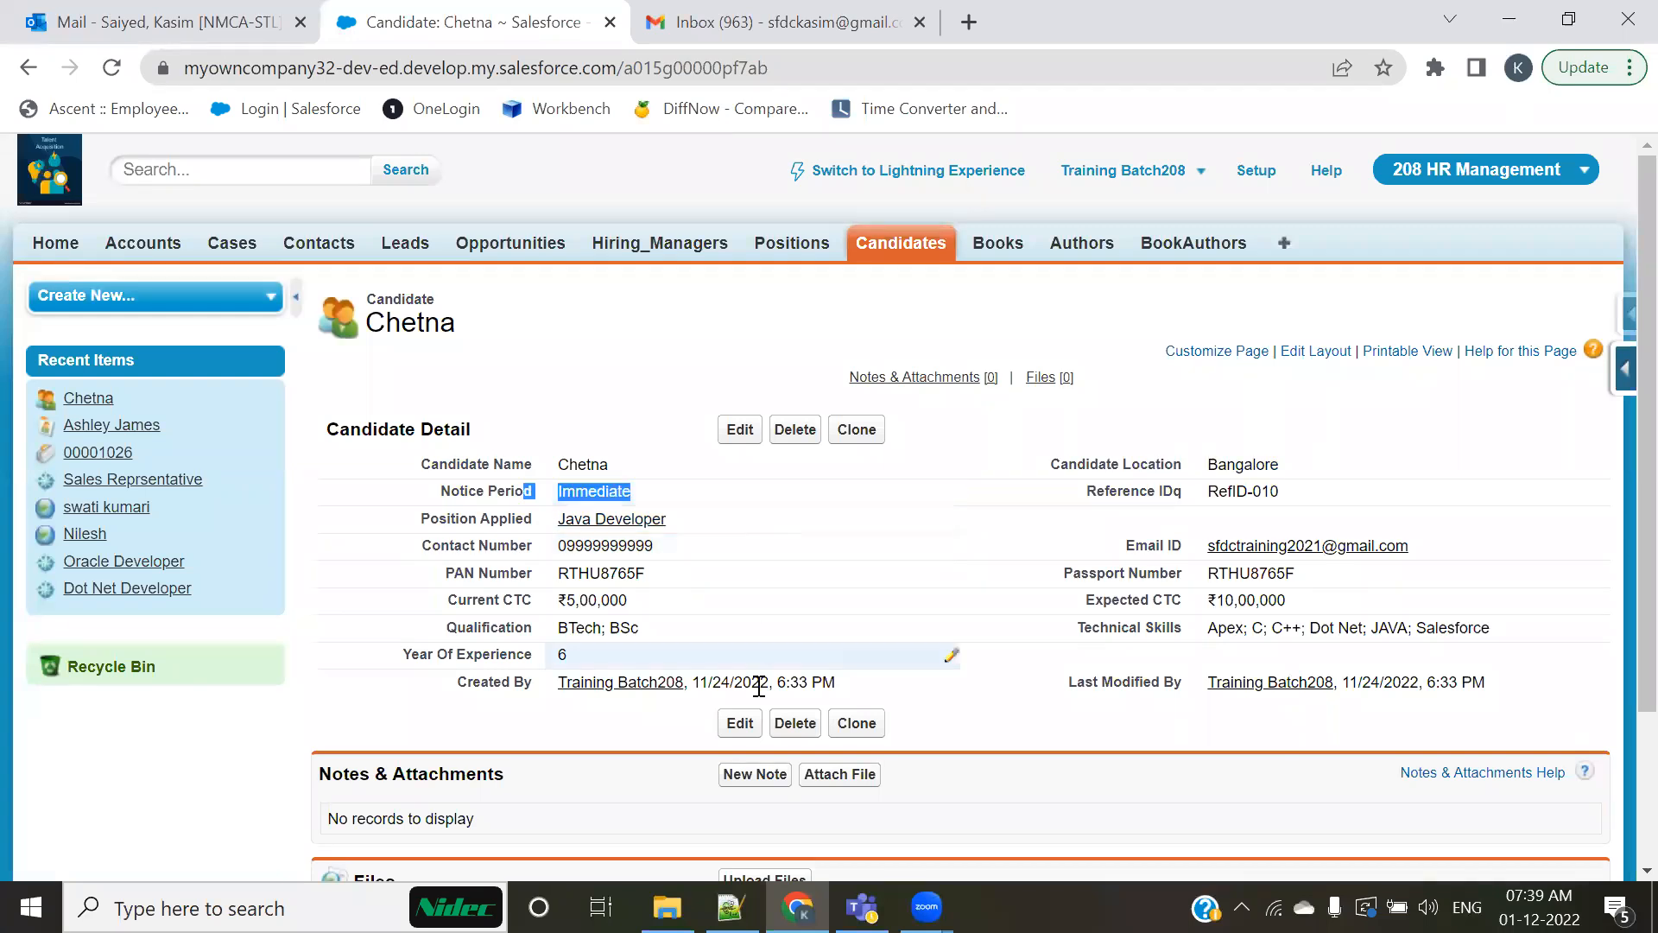
left_click_drag(1399, 508, 1086, 490)
left_click_drag(500, 545, 450, 521)
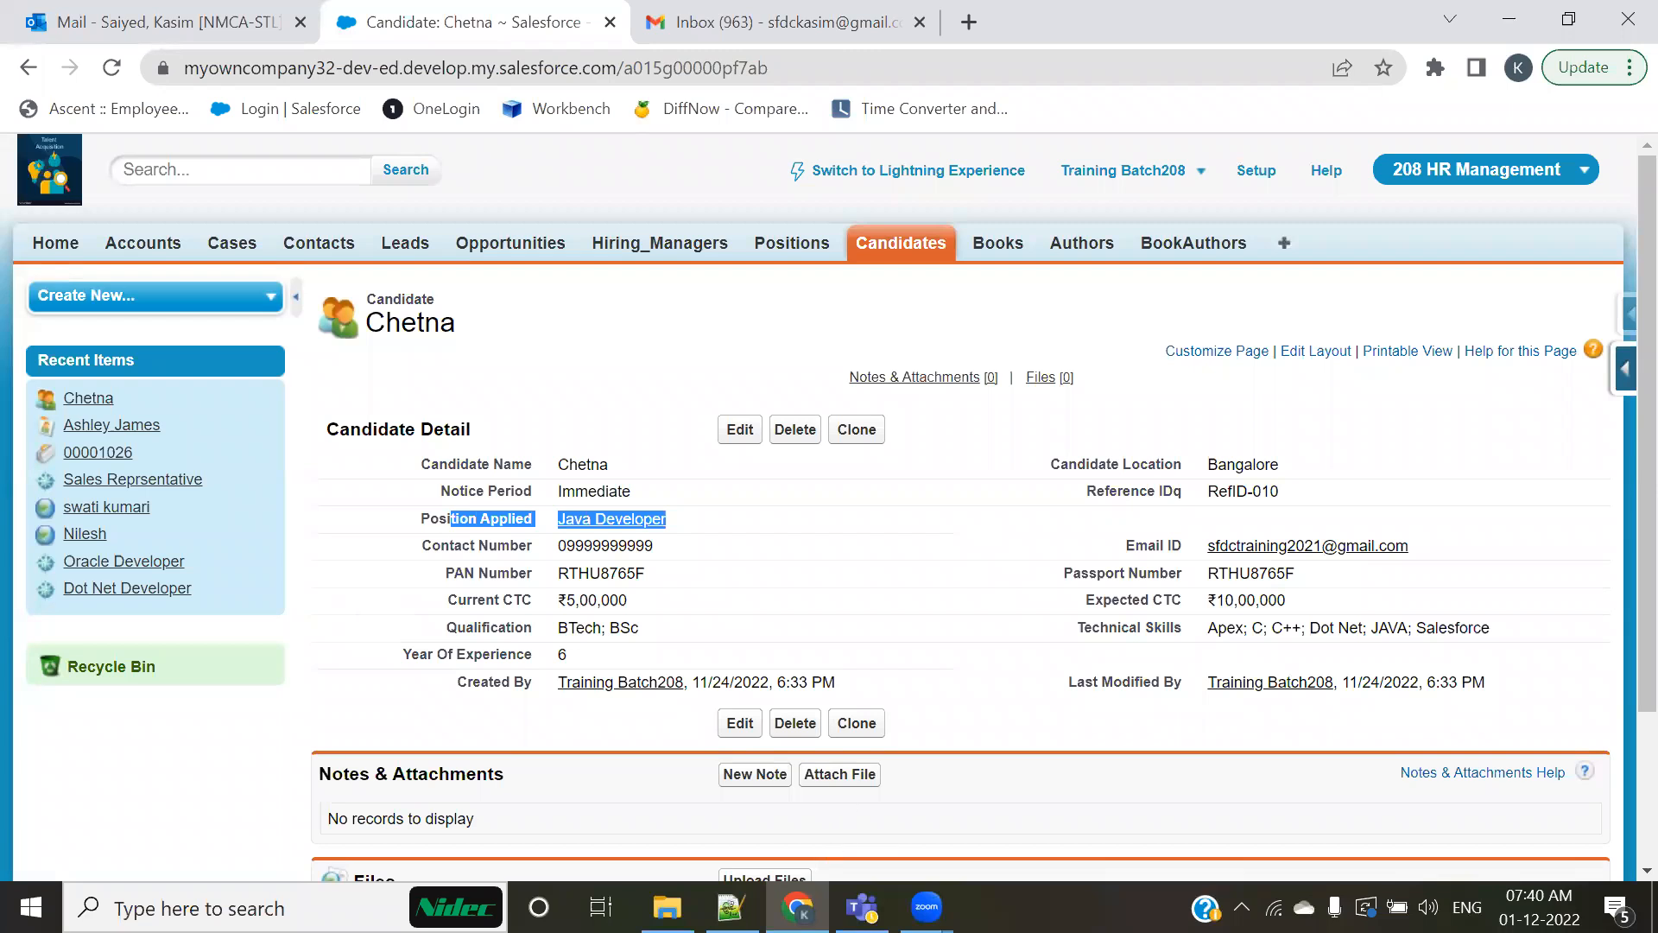
Step: Switch to the Notepad++ notes and highlight the template's greeting name, body text and case number sentence
key("alt+Tab")
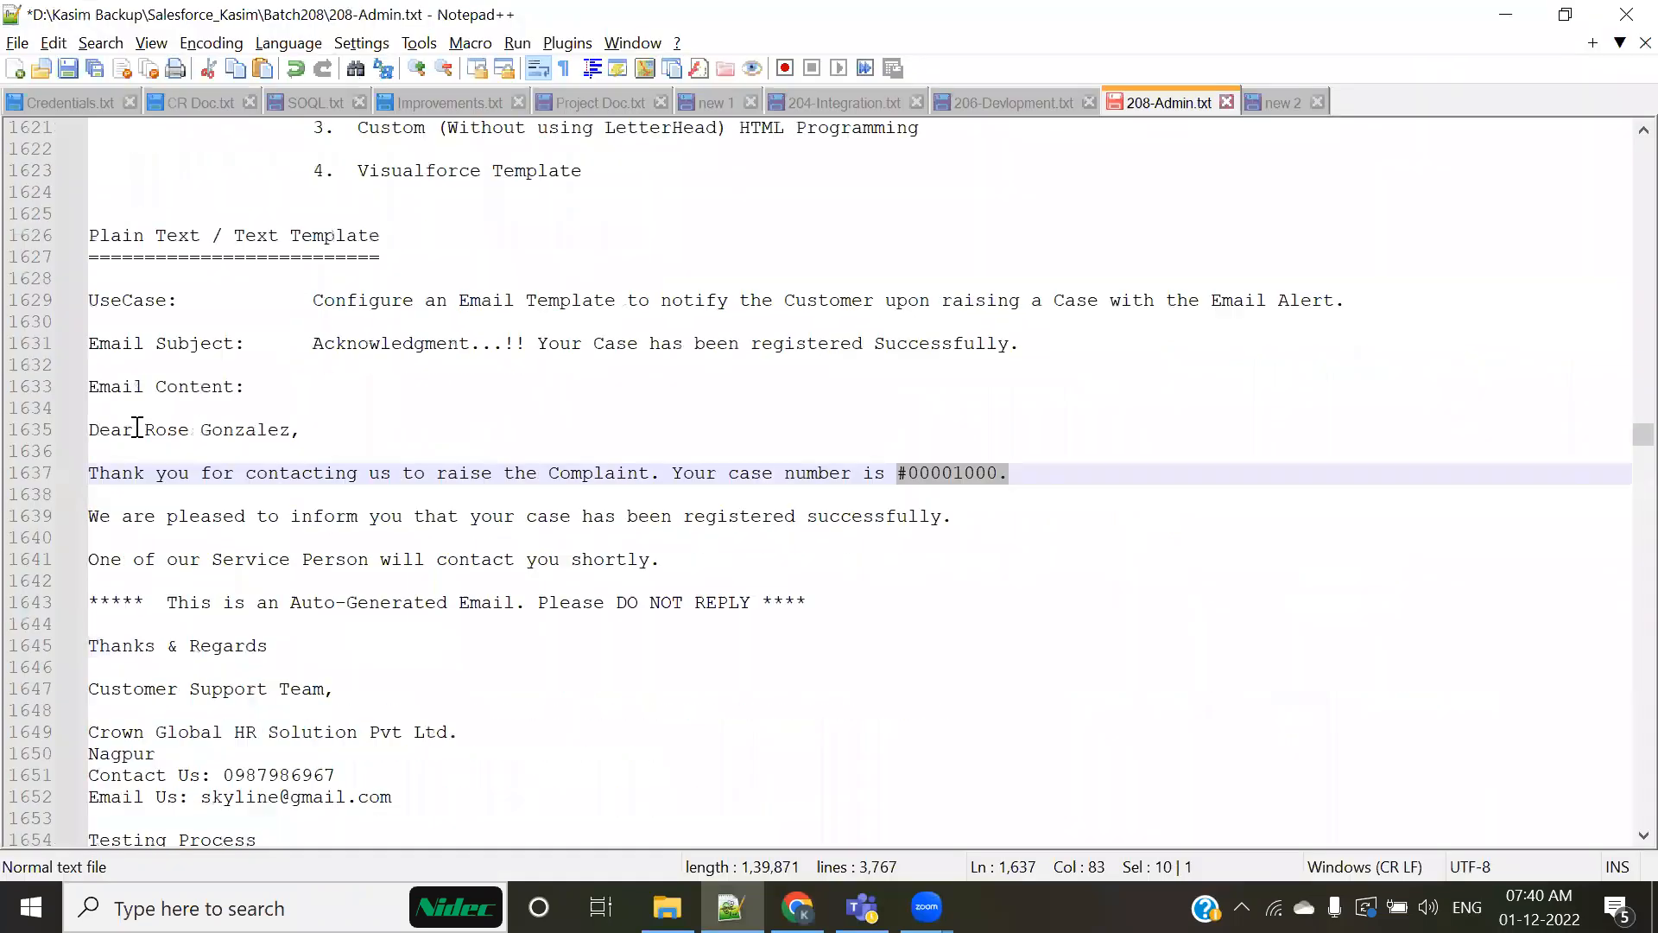
left_click_drag(137, 430, 427, 433)
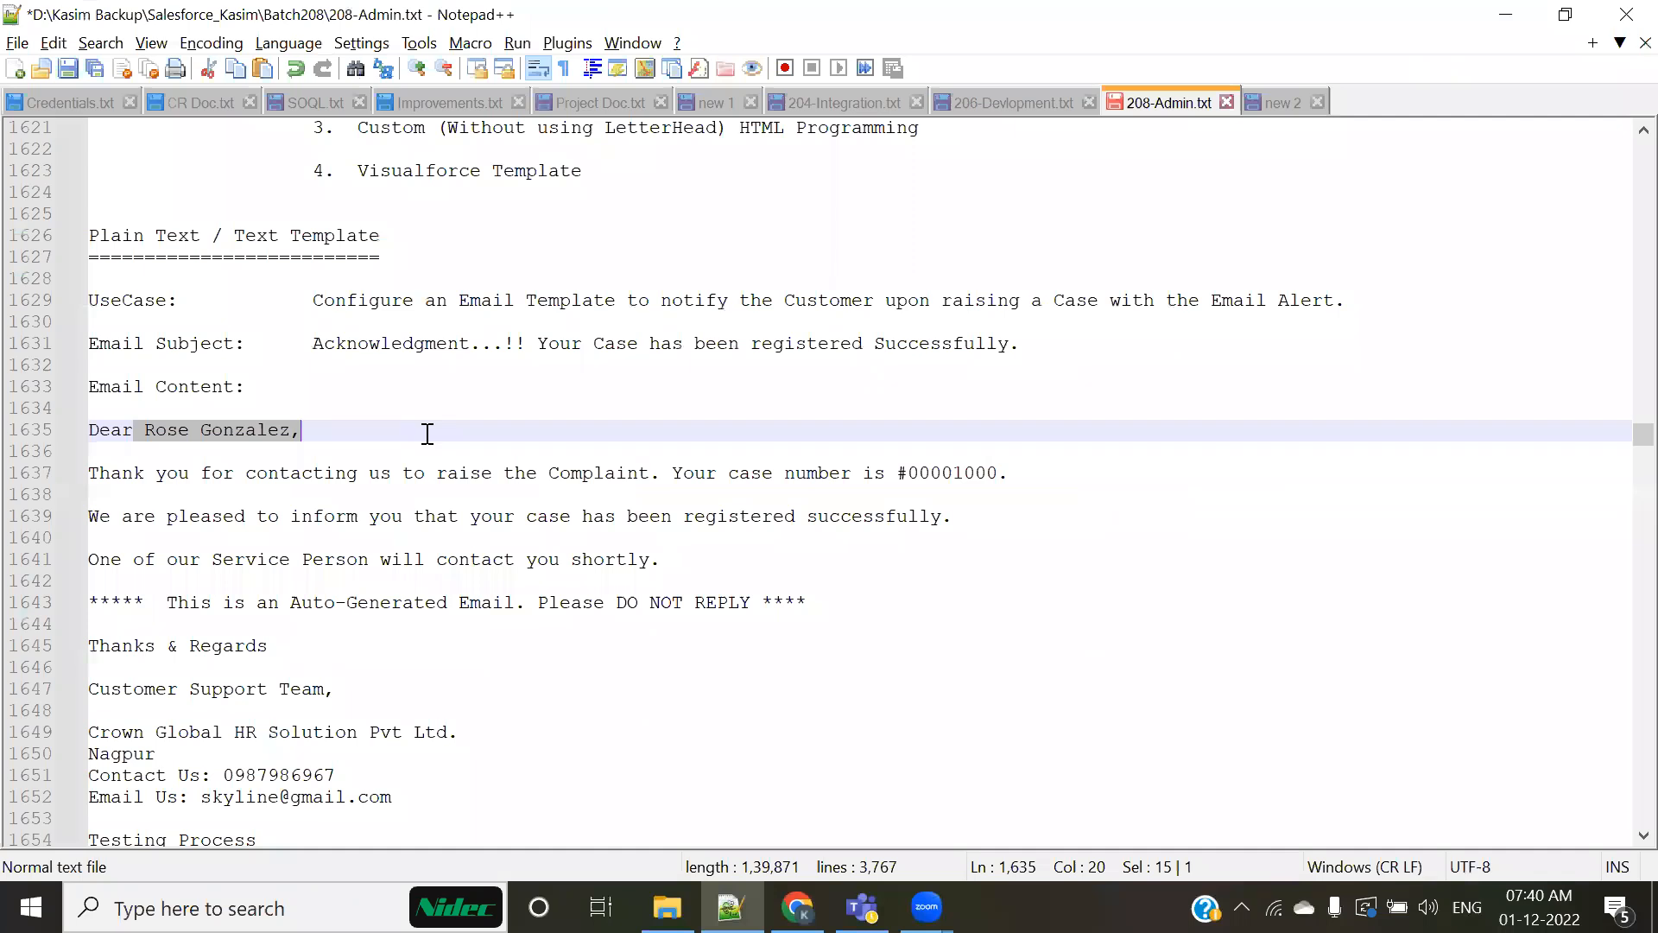
left_click_drag(390, 456, 842, 698)
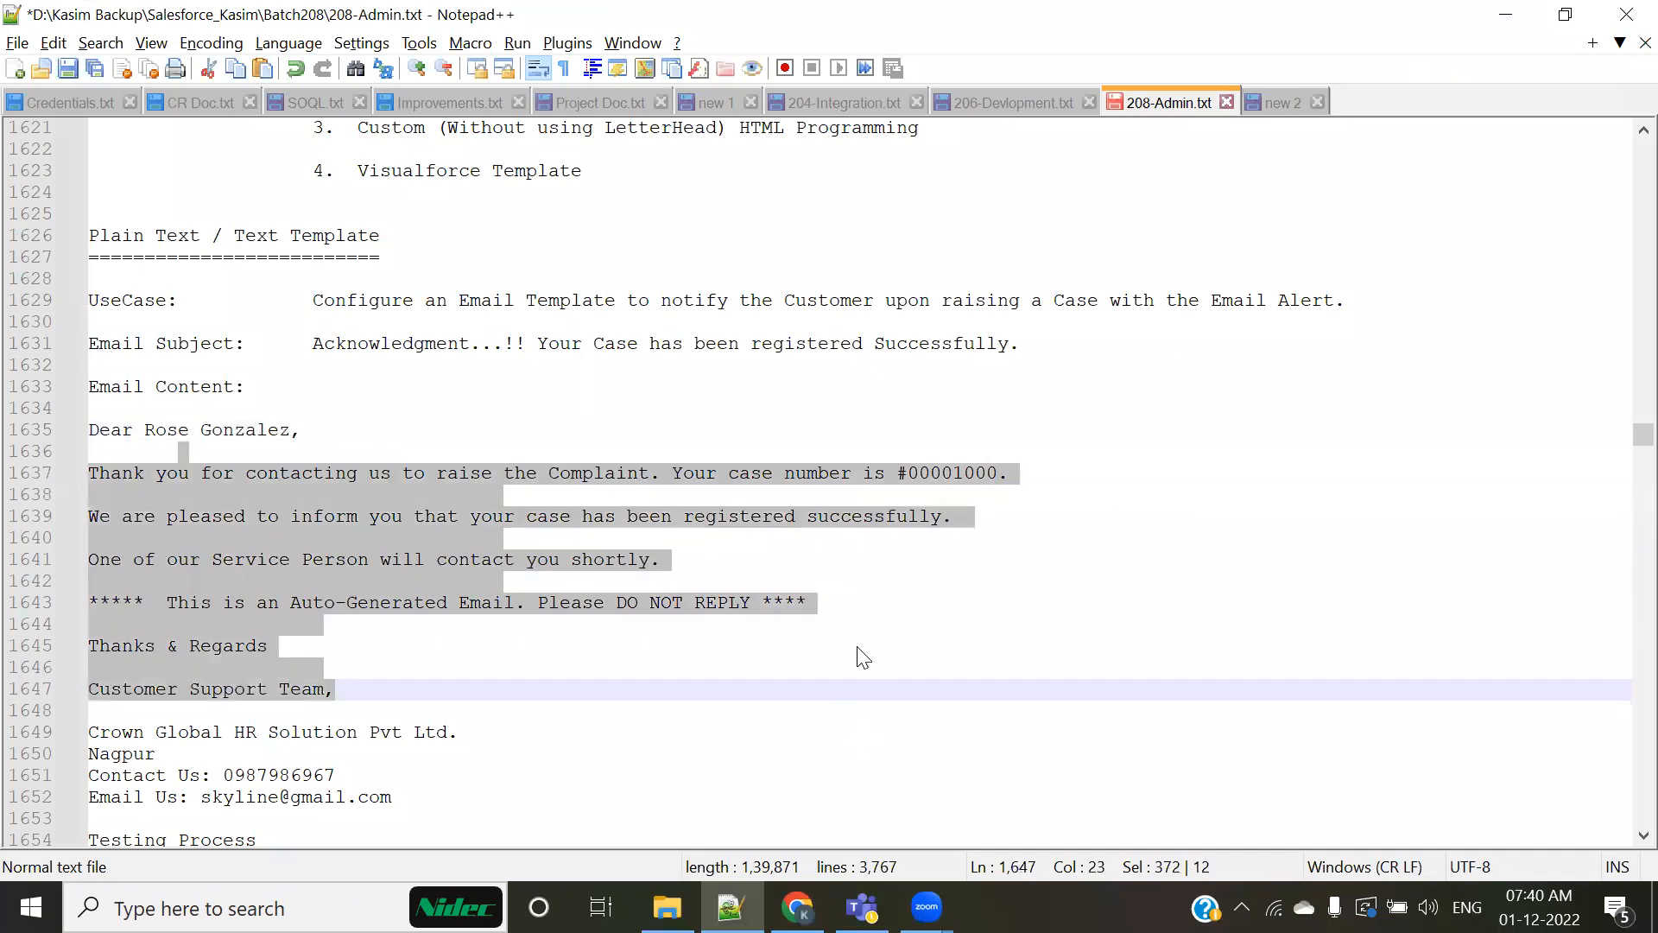
left_click(511, 604)
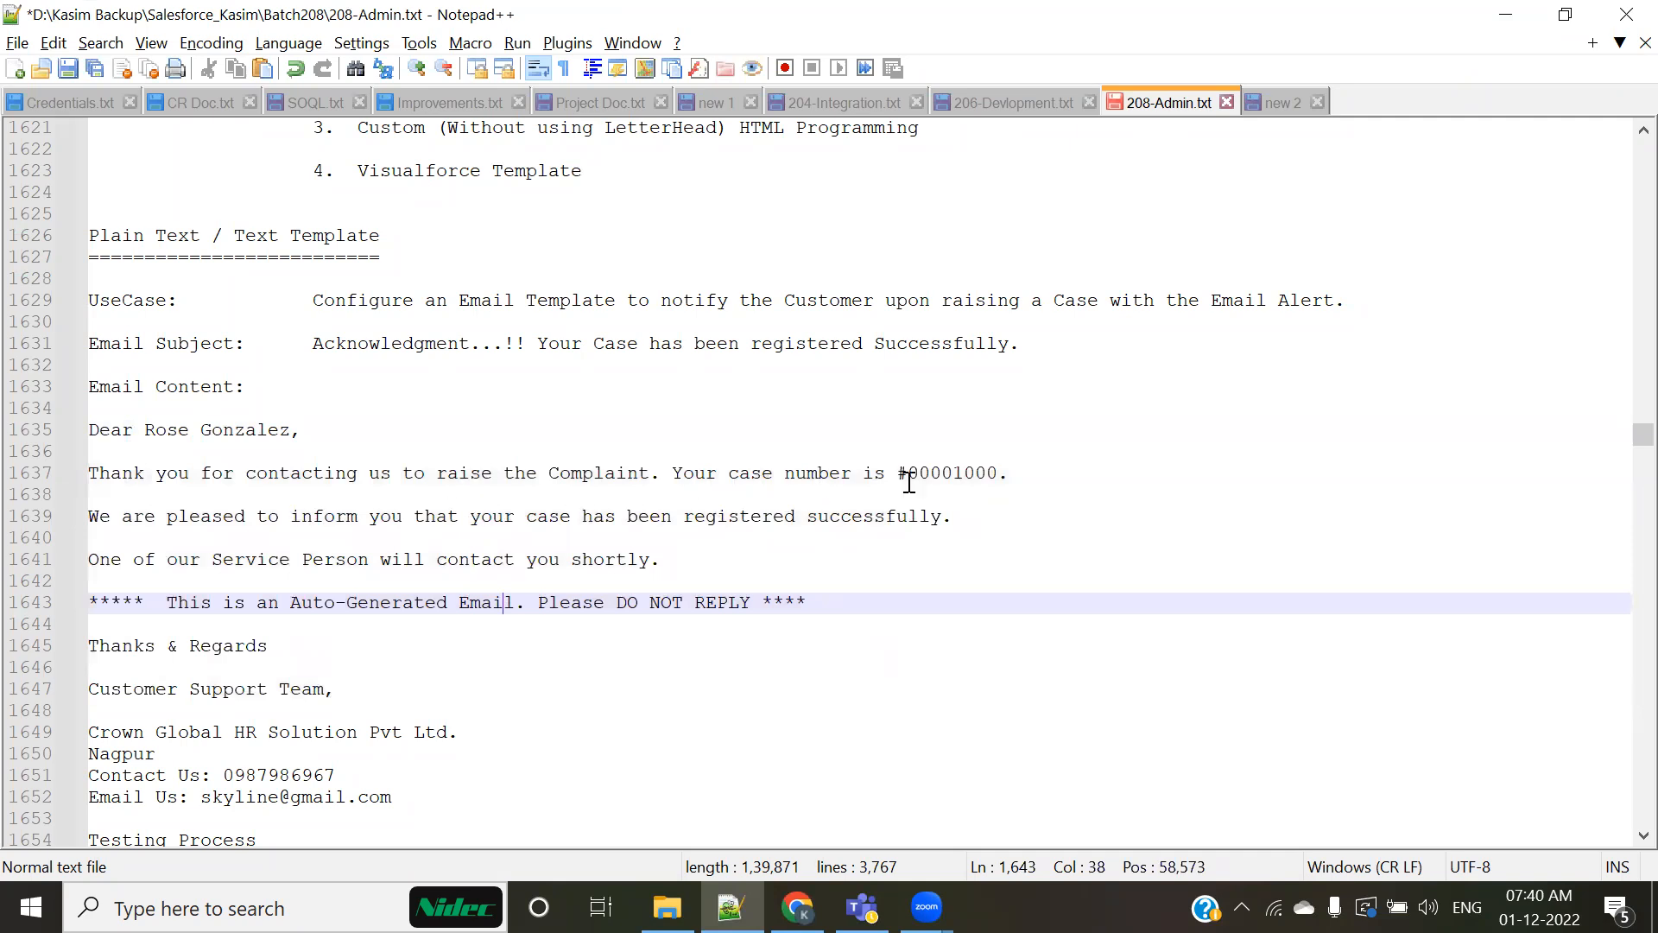
left_click_drag(696, 476, 1009, 476)
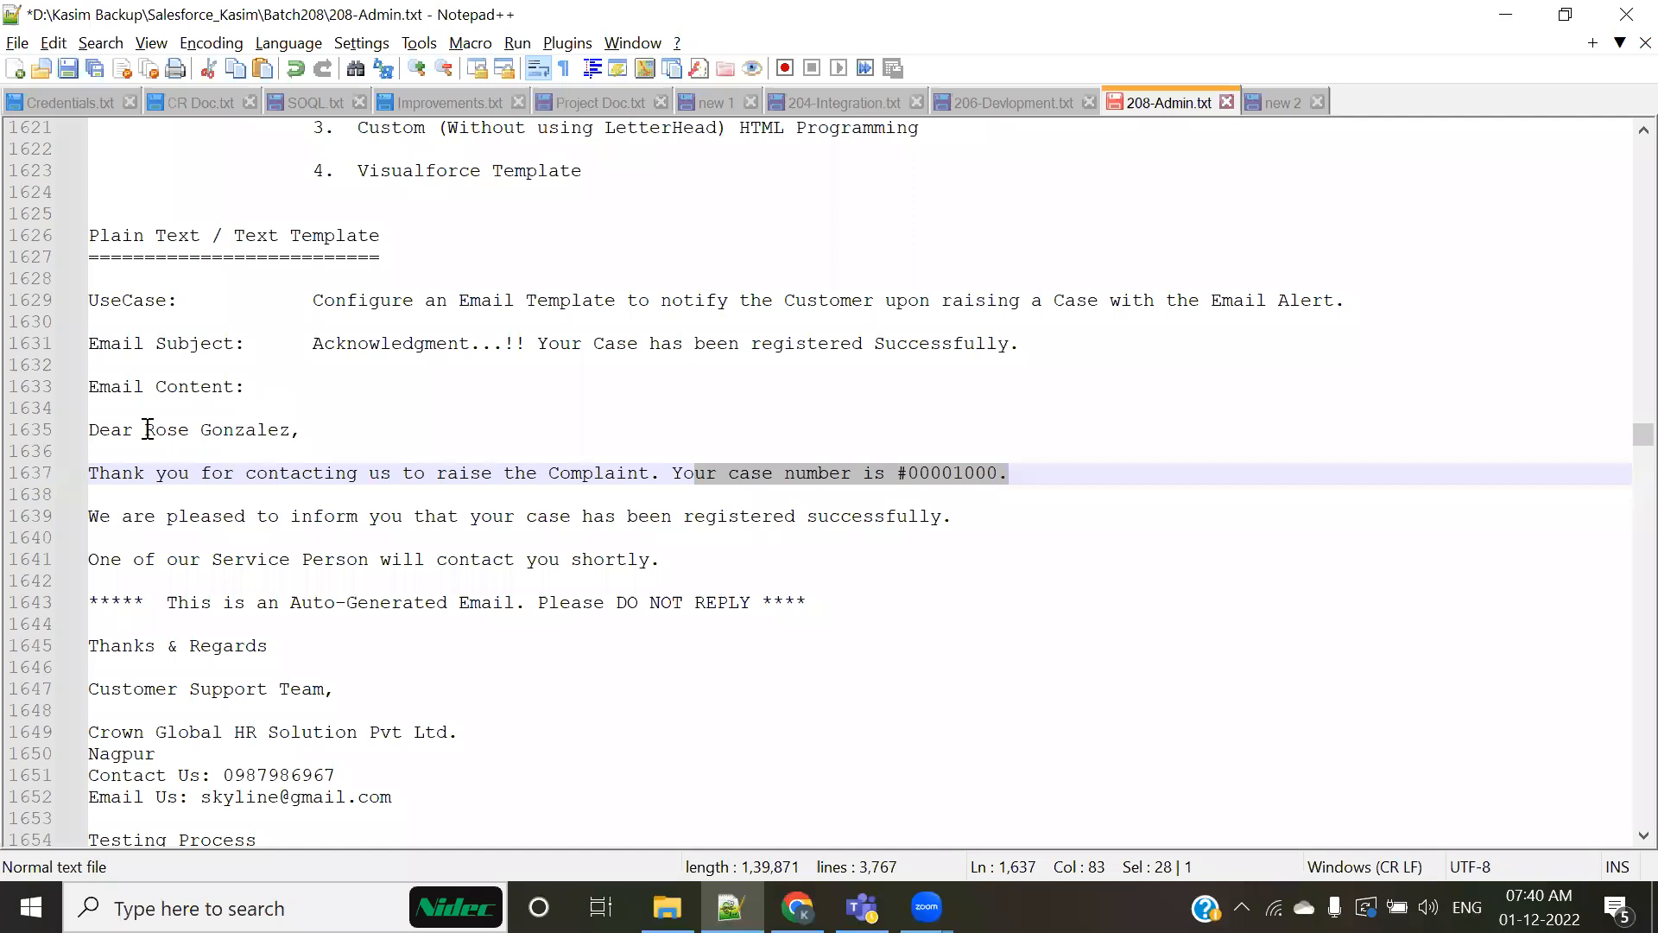
left_click_drag(145, 429, 459, 430)
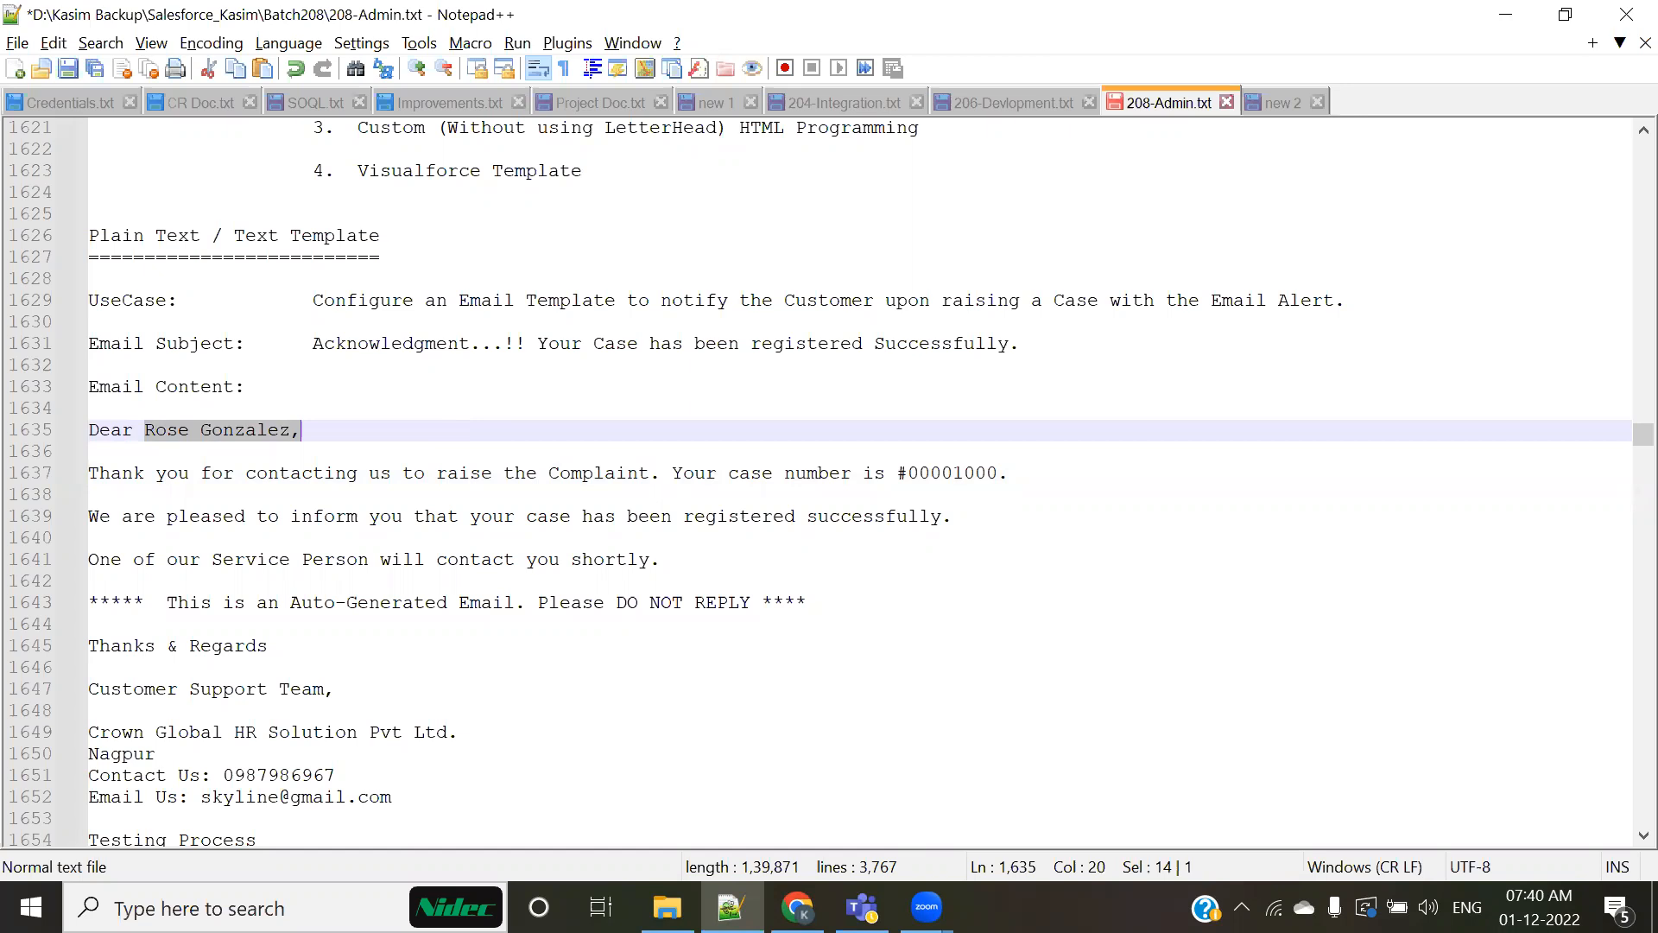
Step: Return to the candidate record in Salesforce and highlight the PAN Number and Current CTC fields
key("alt+Tab")
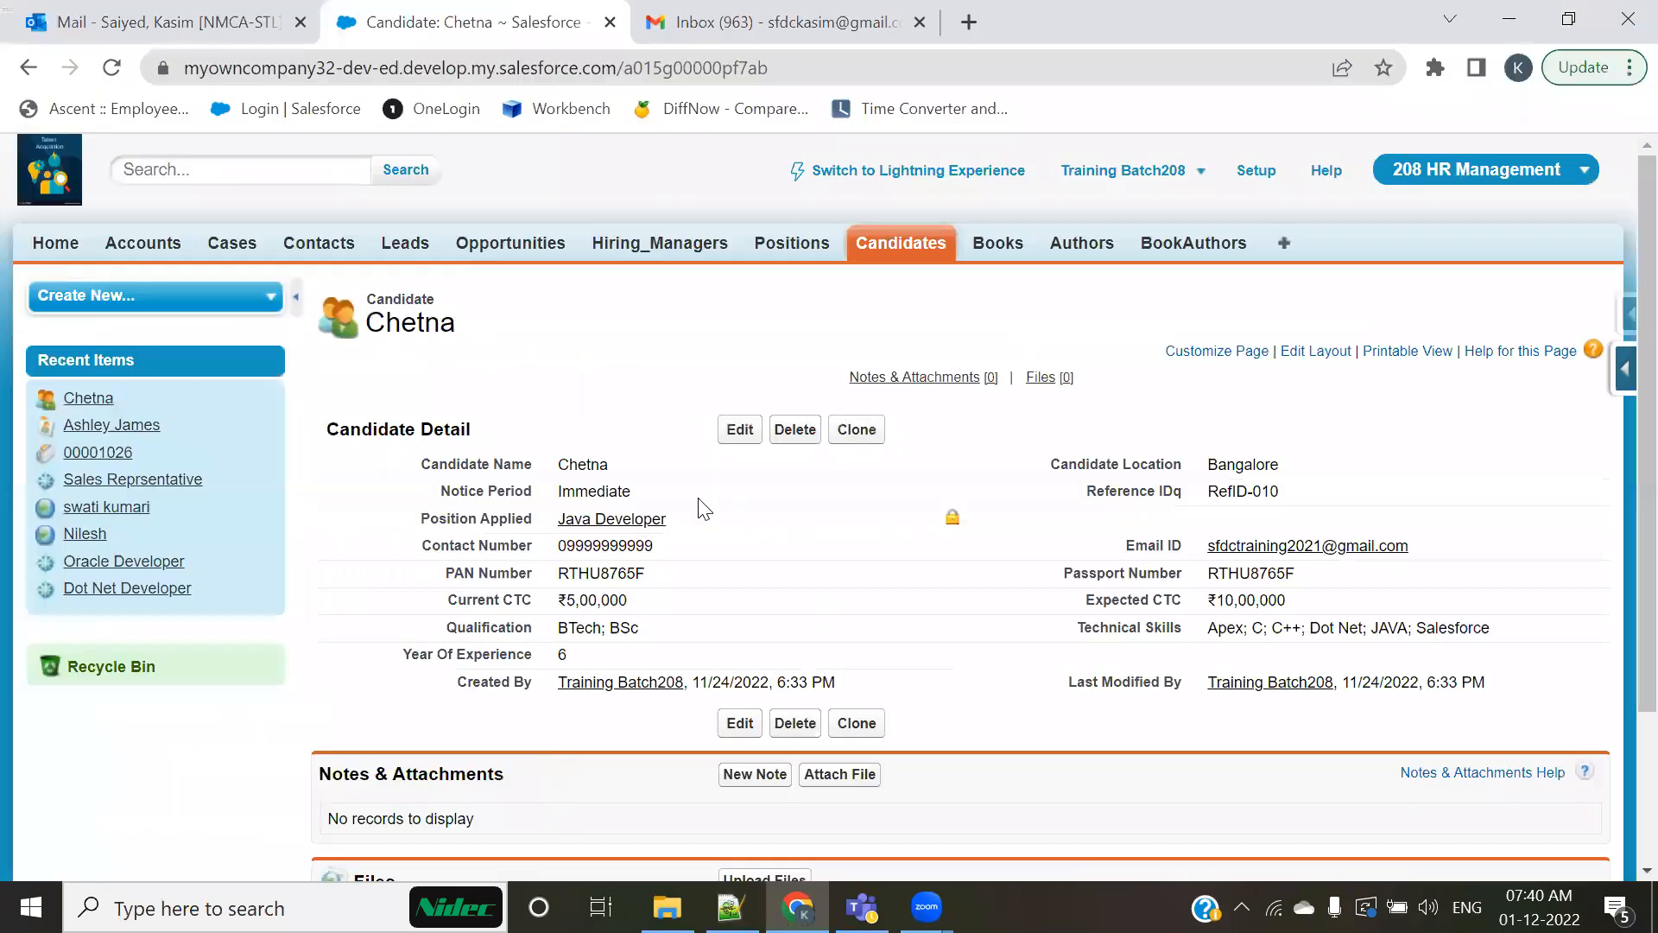
left_click_drag(449, 567, 739, 570)
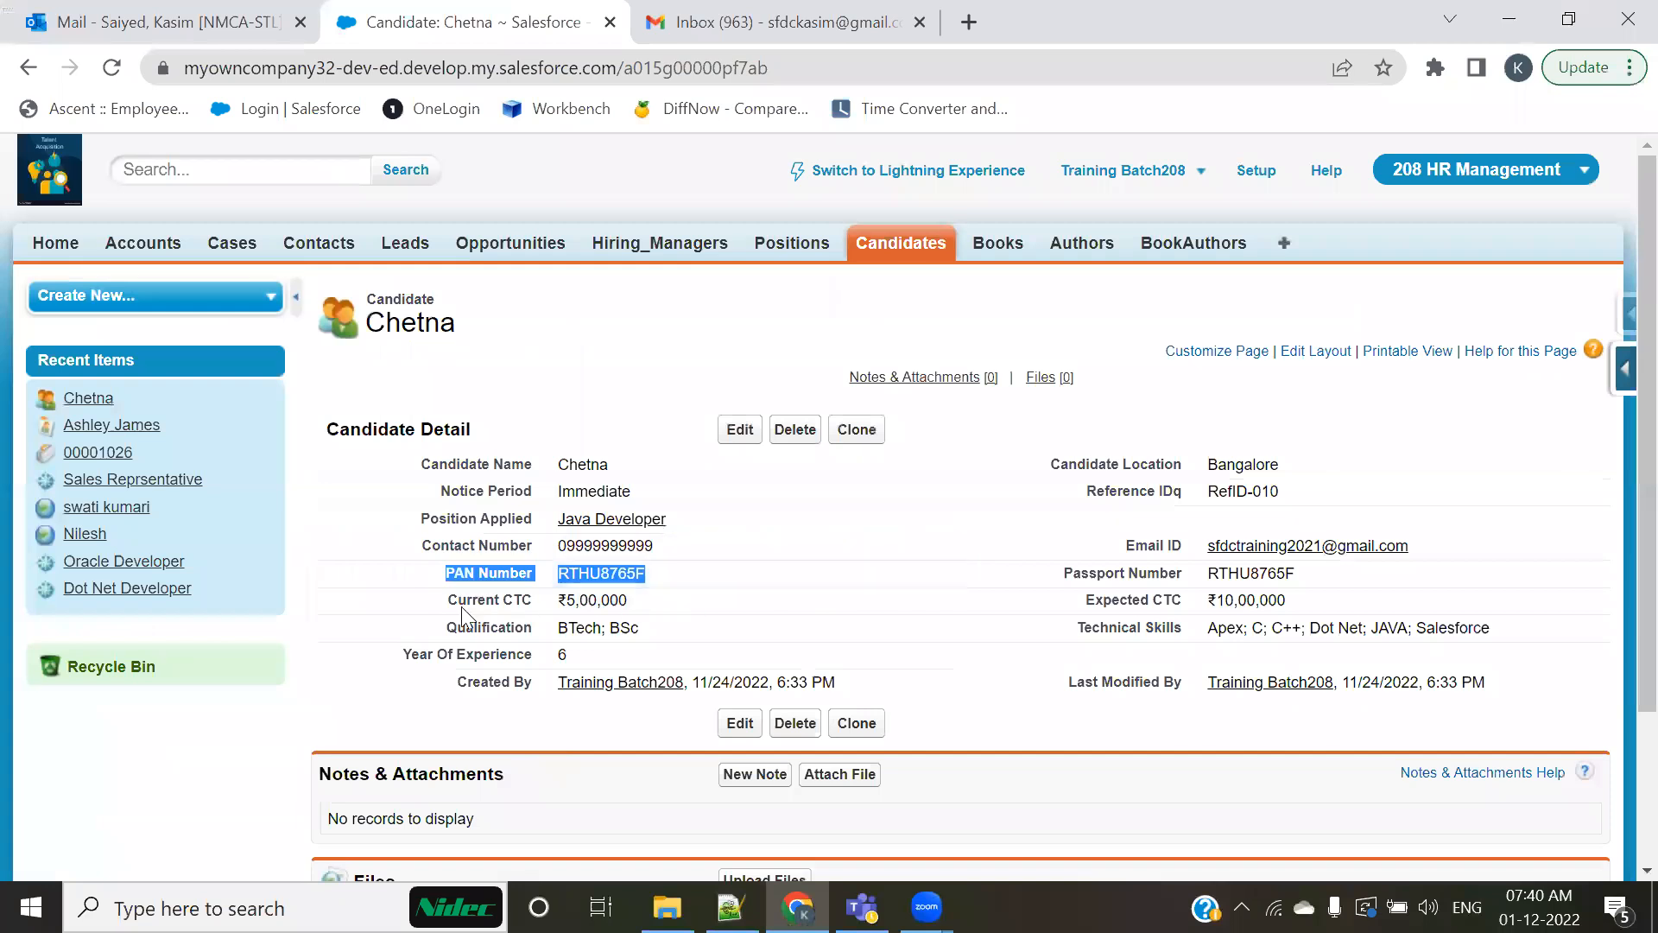
left_click_drag(447, 597, 643, 608)
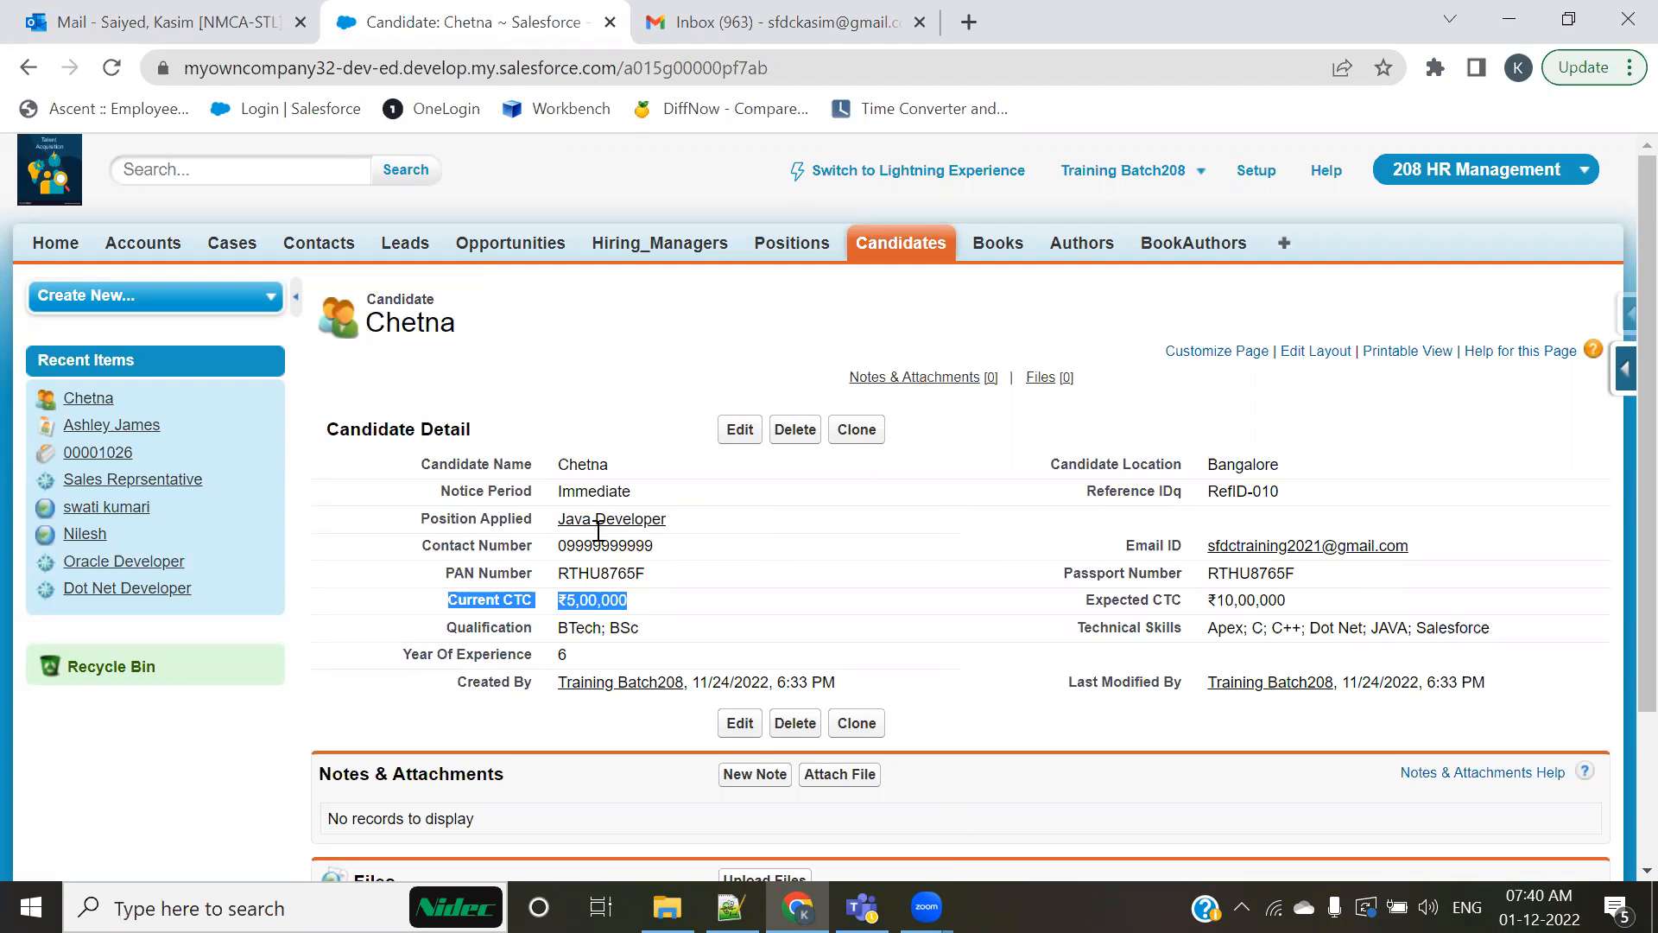
Step: Switch to the Notepad++ notes, go to the Merge Fields section, and highlight the syntax {!< Object Name >.< Field Name>}
key("alt+Tab")
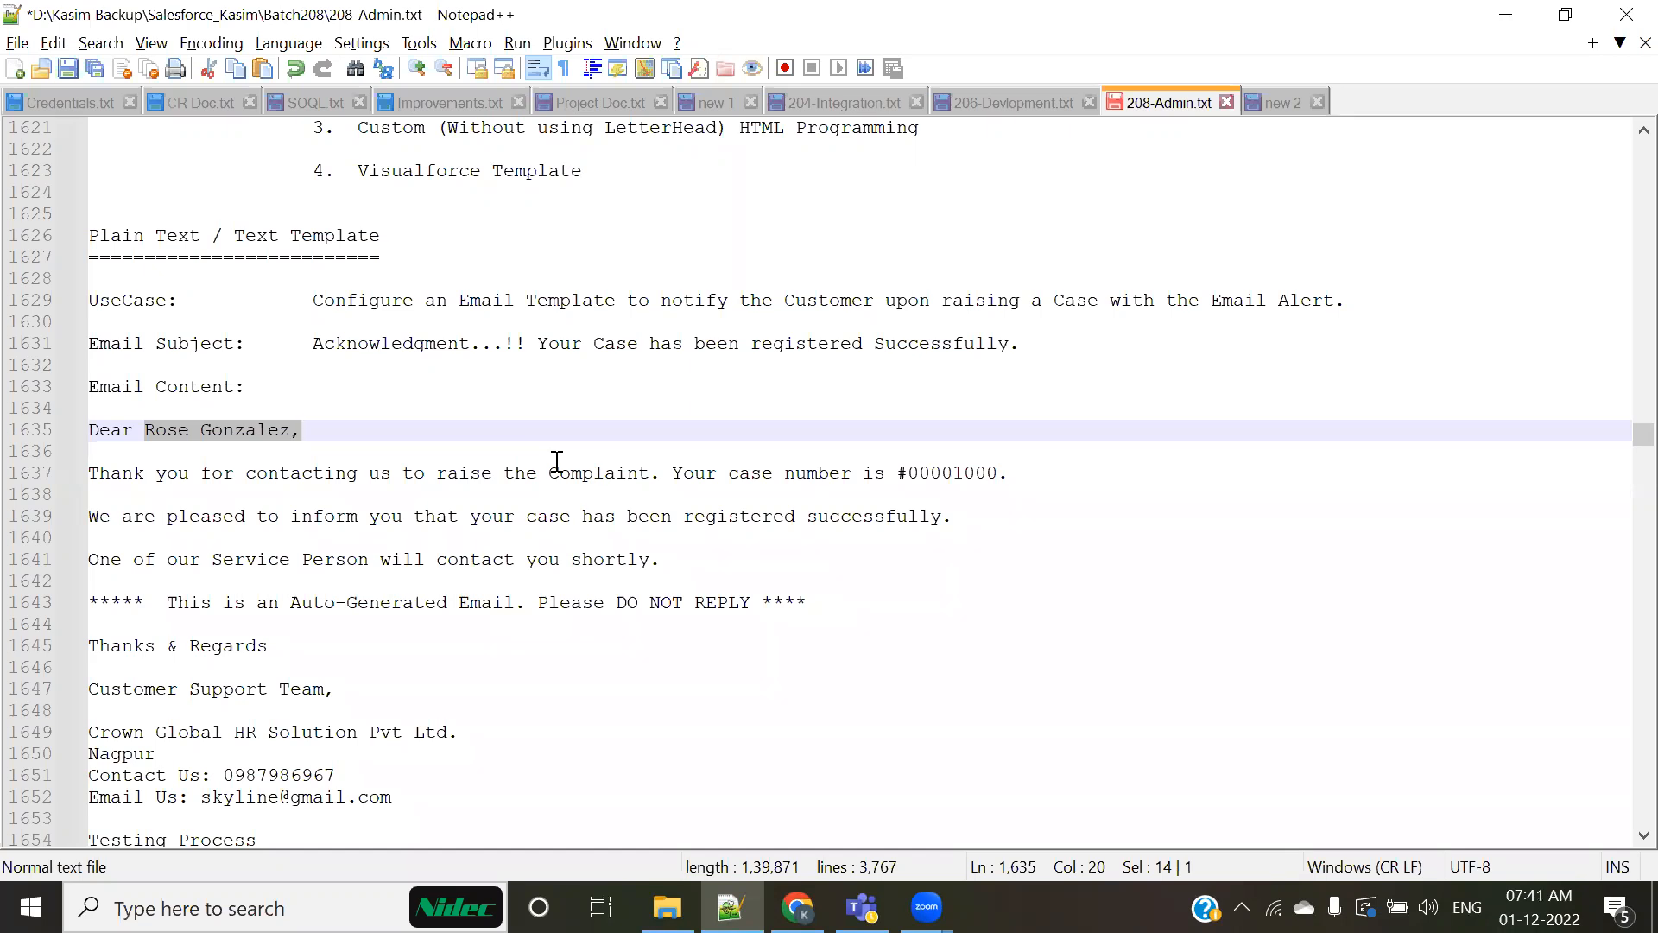
scroll(557, 462, "down", 14)
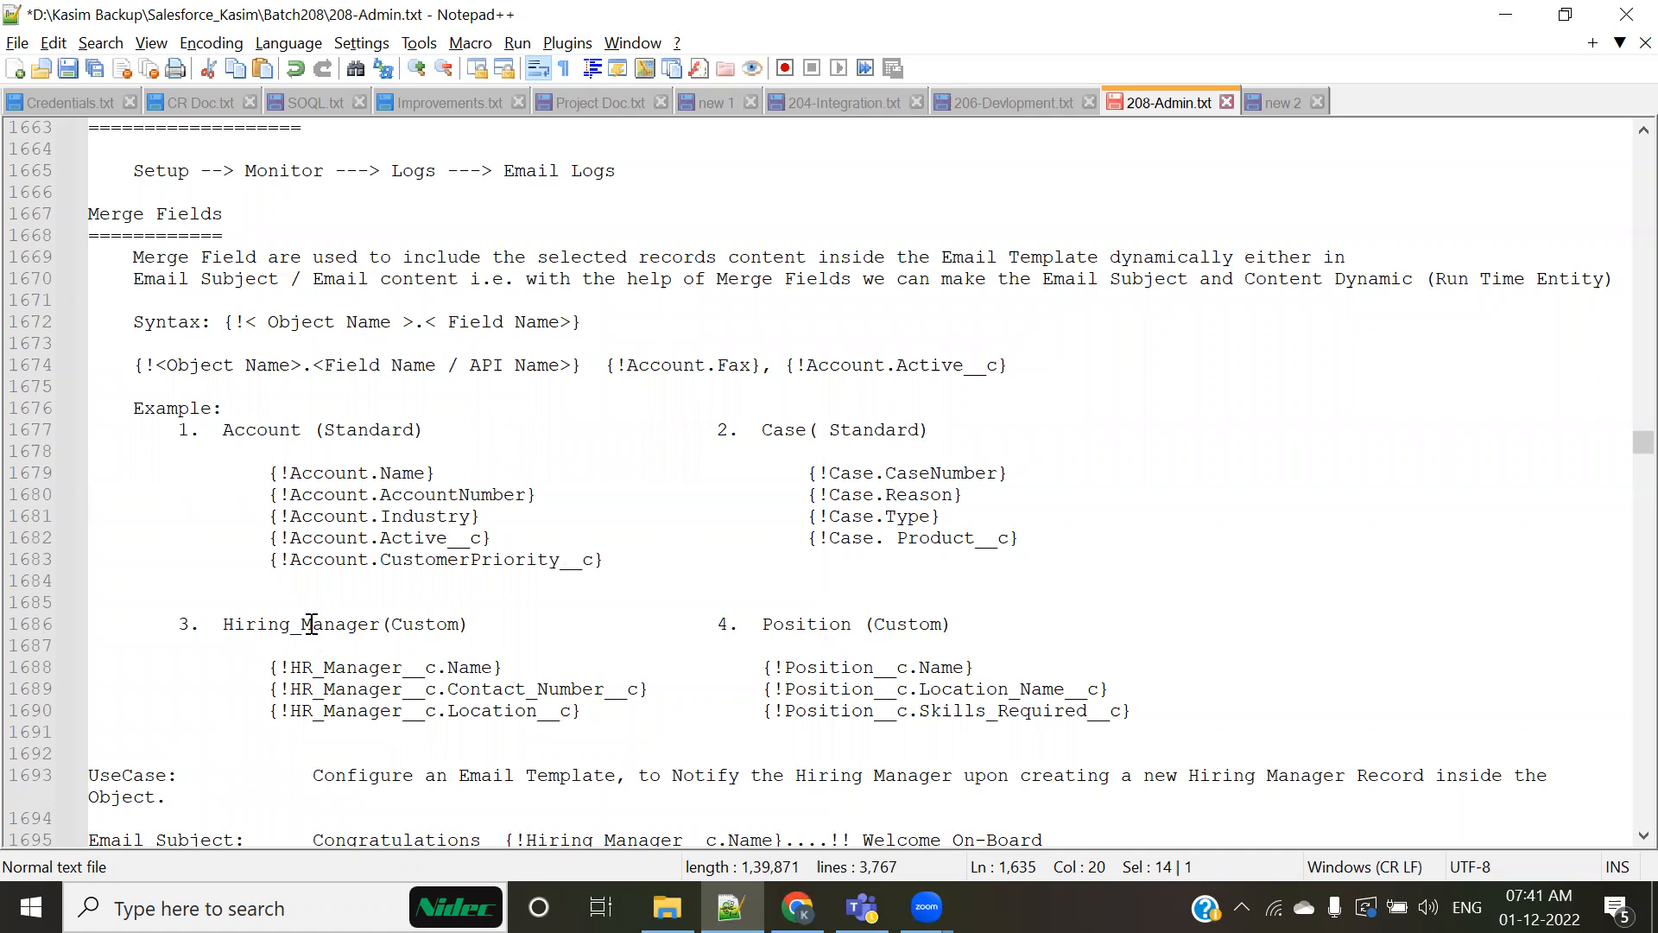
left_click_drag(212, 322, 640, 321)
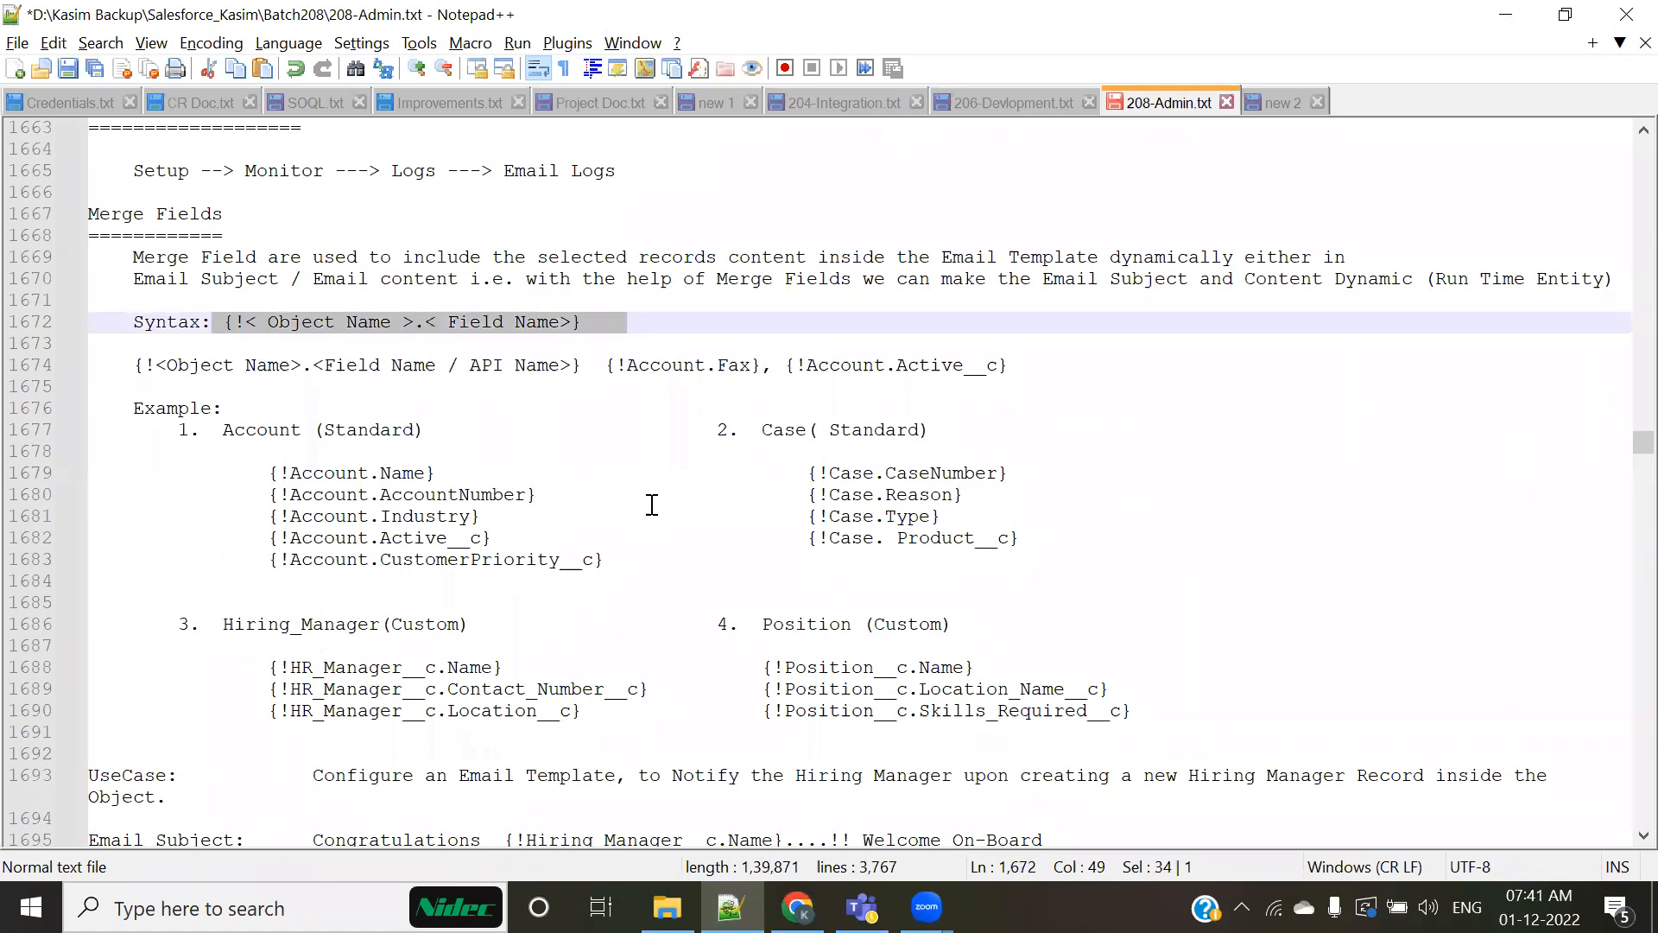
left_click(634, 512)
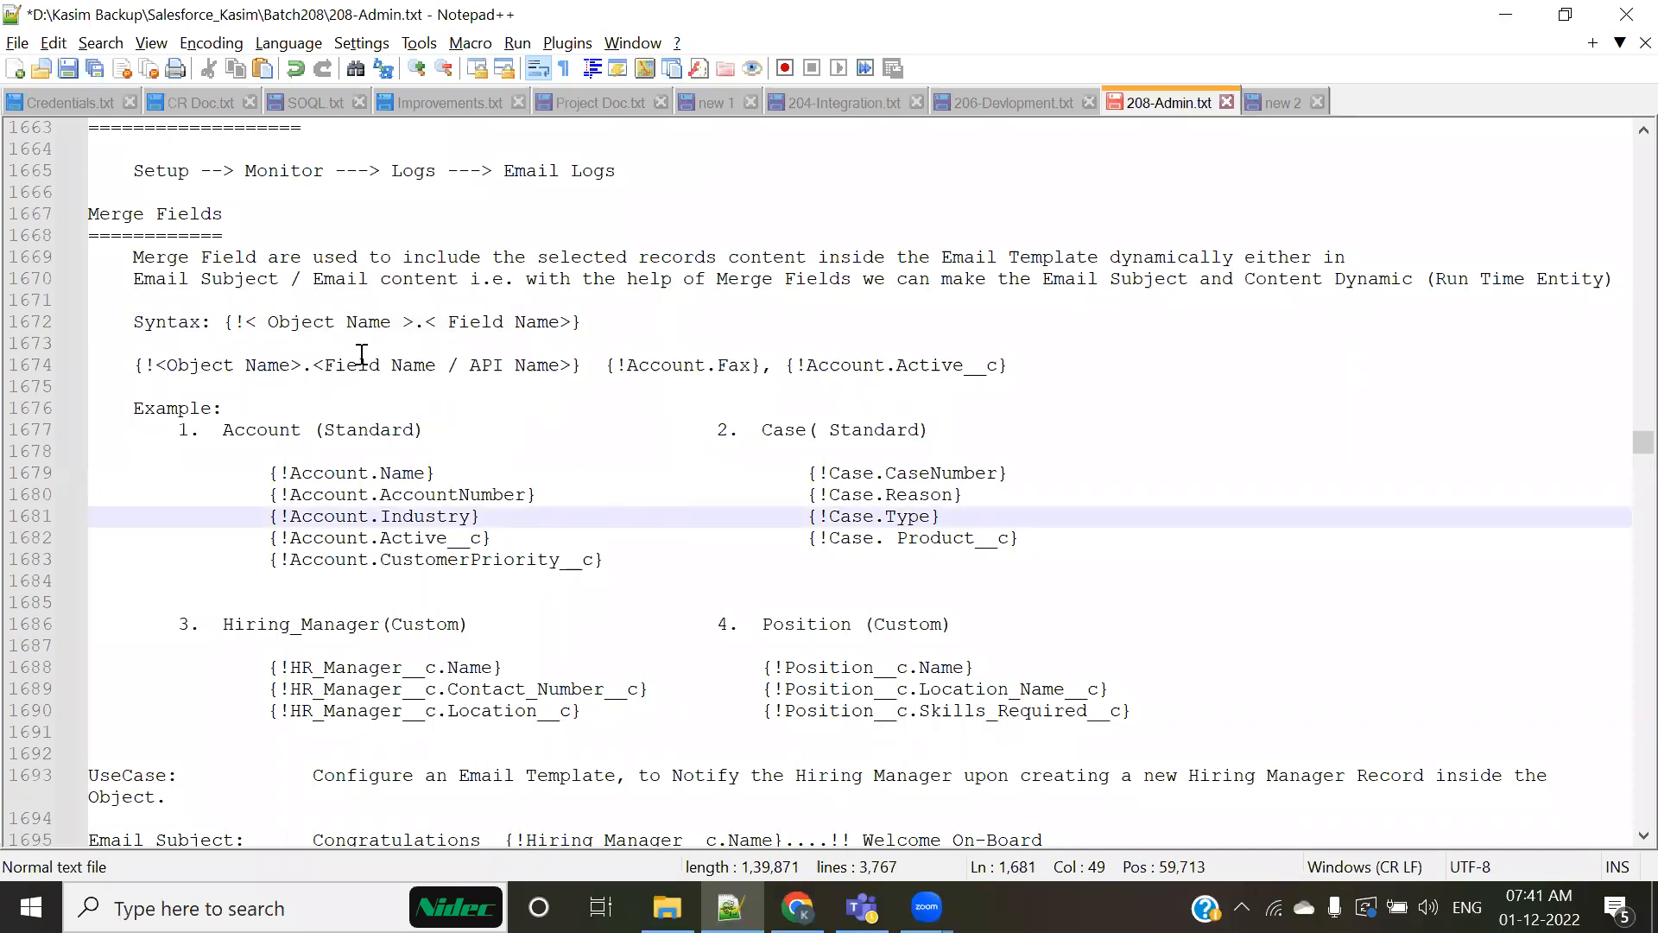
Step: Highlight the opening brace, the exclamation mark and the Field Name part of the merge field syntax line
left_click(220, 324)
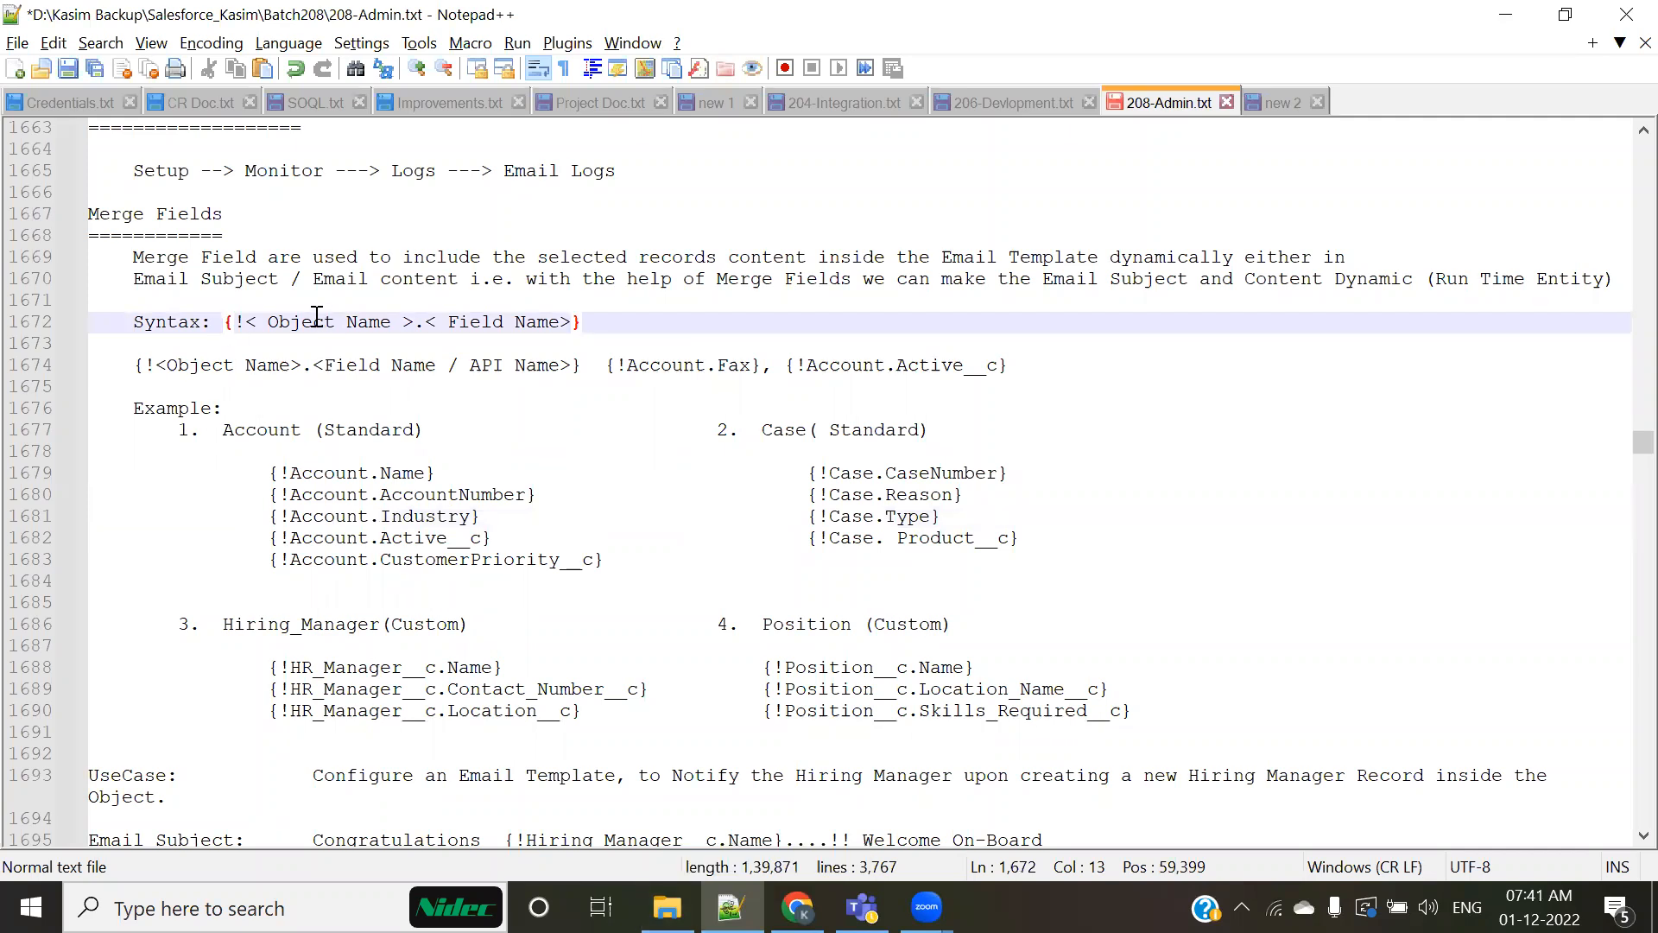
left_click_drag(220, 322, 233, 321)
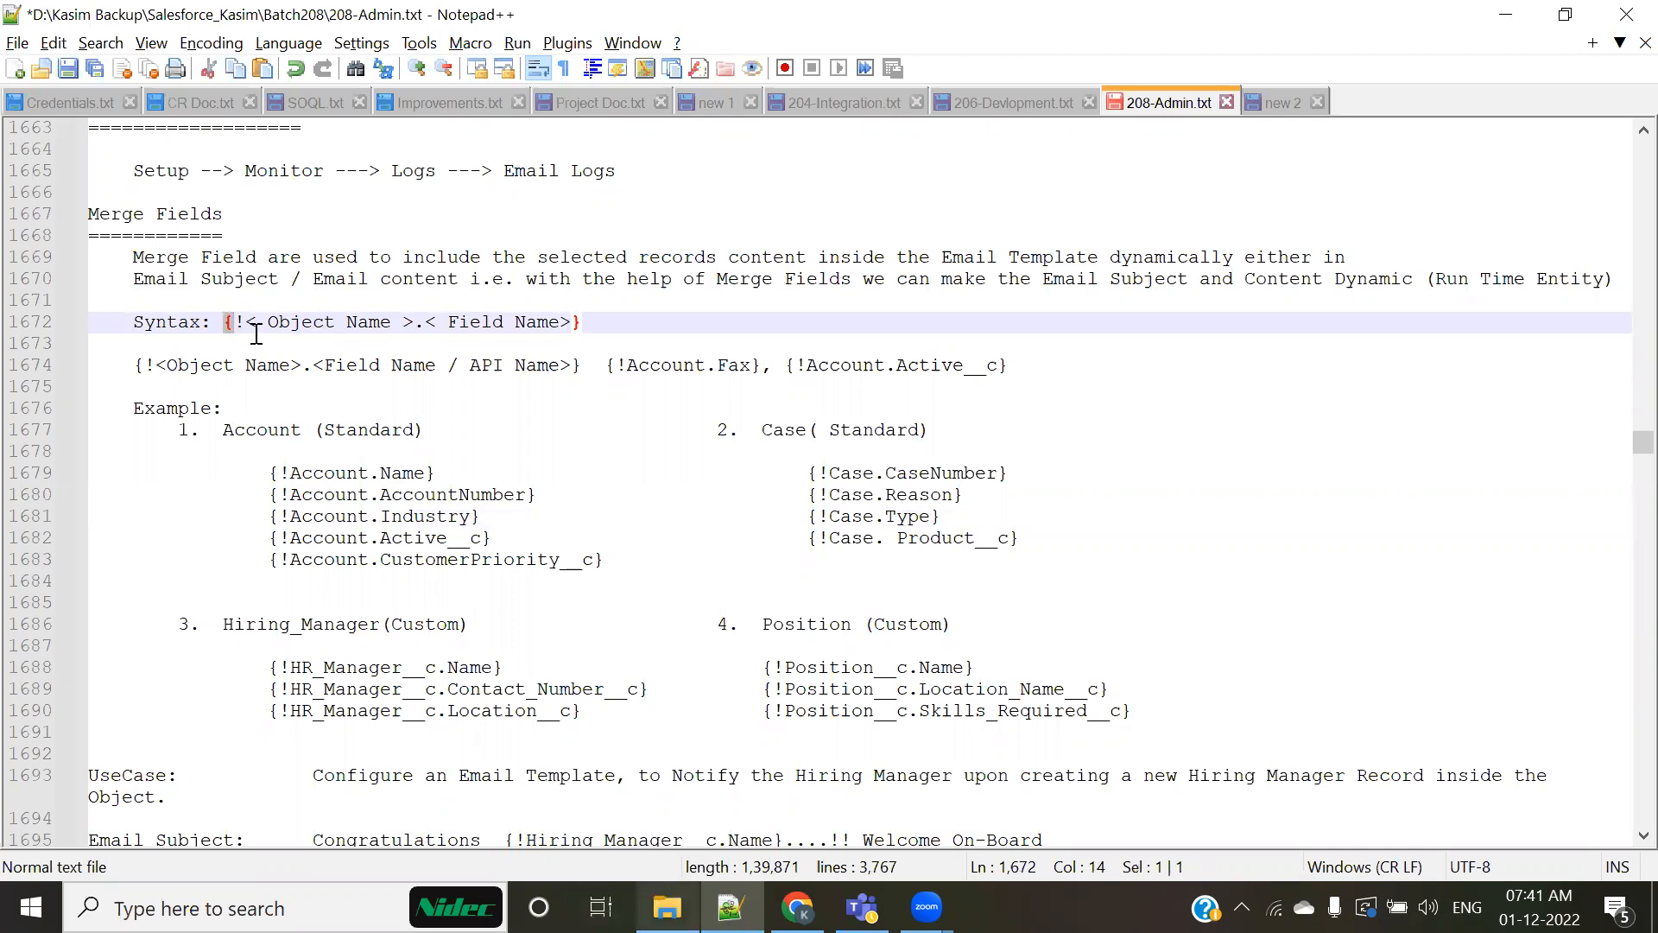
left_click_drag(571, 321, 578, 322)
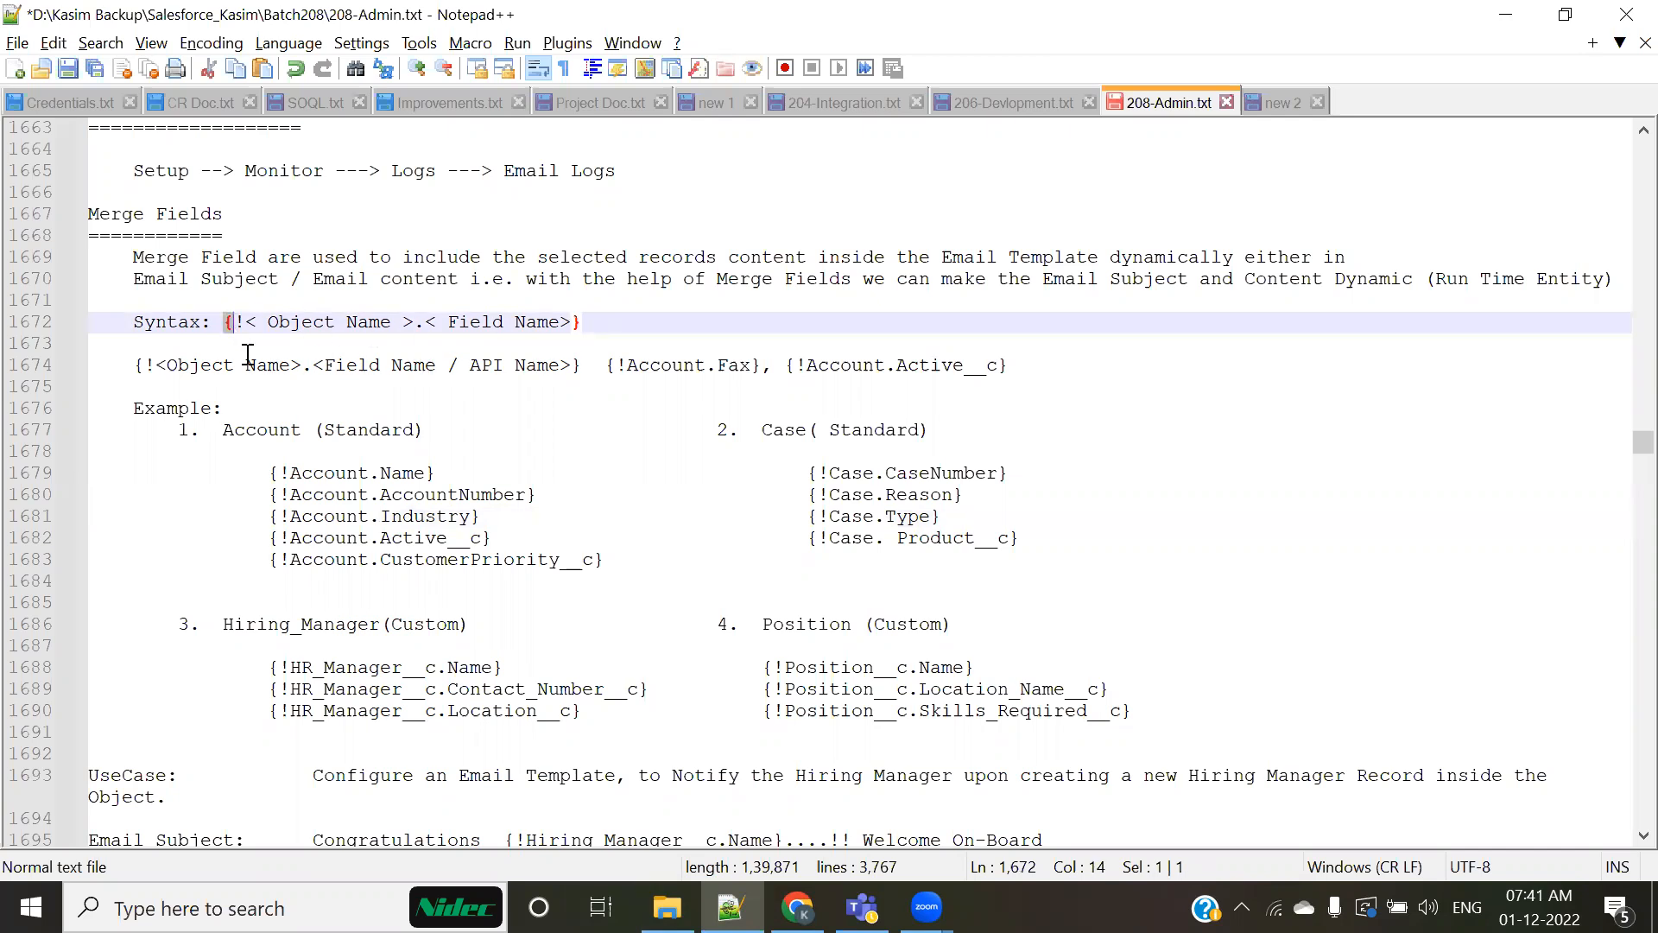
left_click(240, 343)
mouse_move(237, 308)
left_mouse_down()
mouse_move(257, 356)
mouse_move(247, 322)
left_mouse_up()
left_click(480, 363)
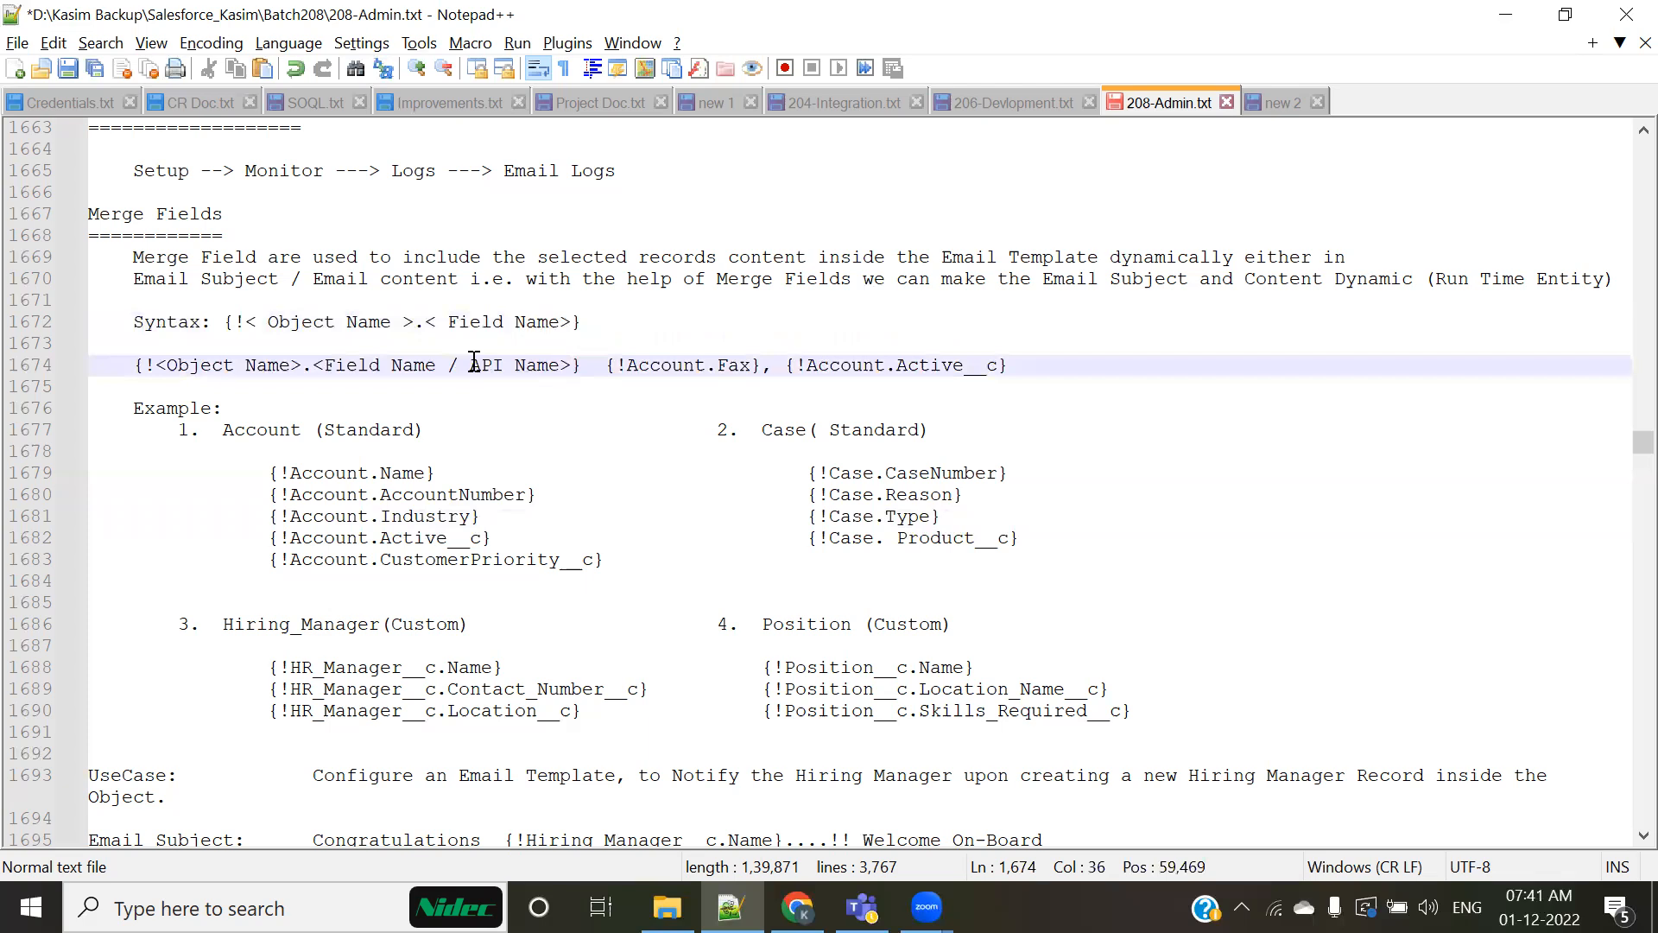
left_click_drag(234, 322, 245, 322)
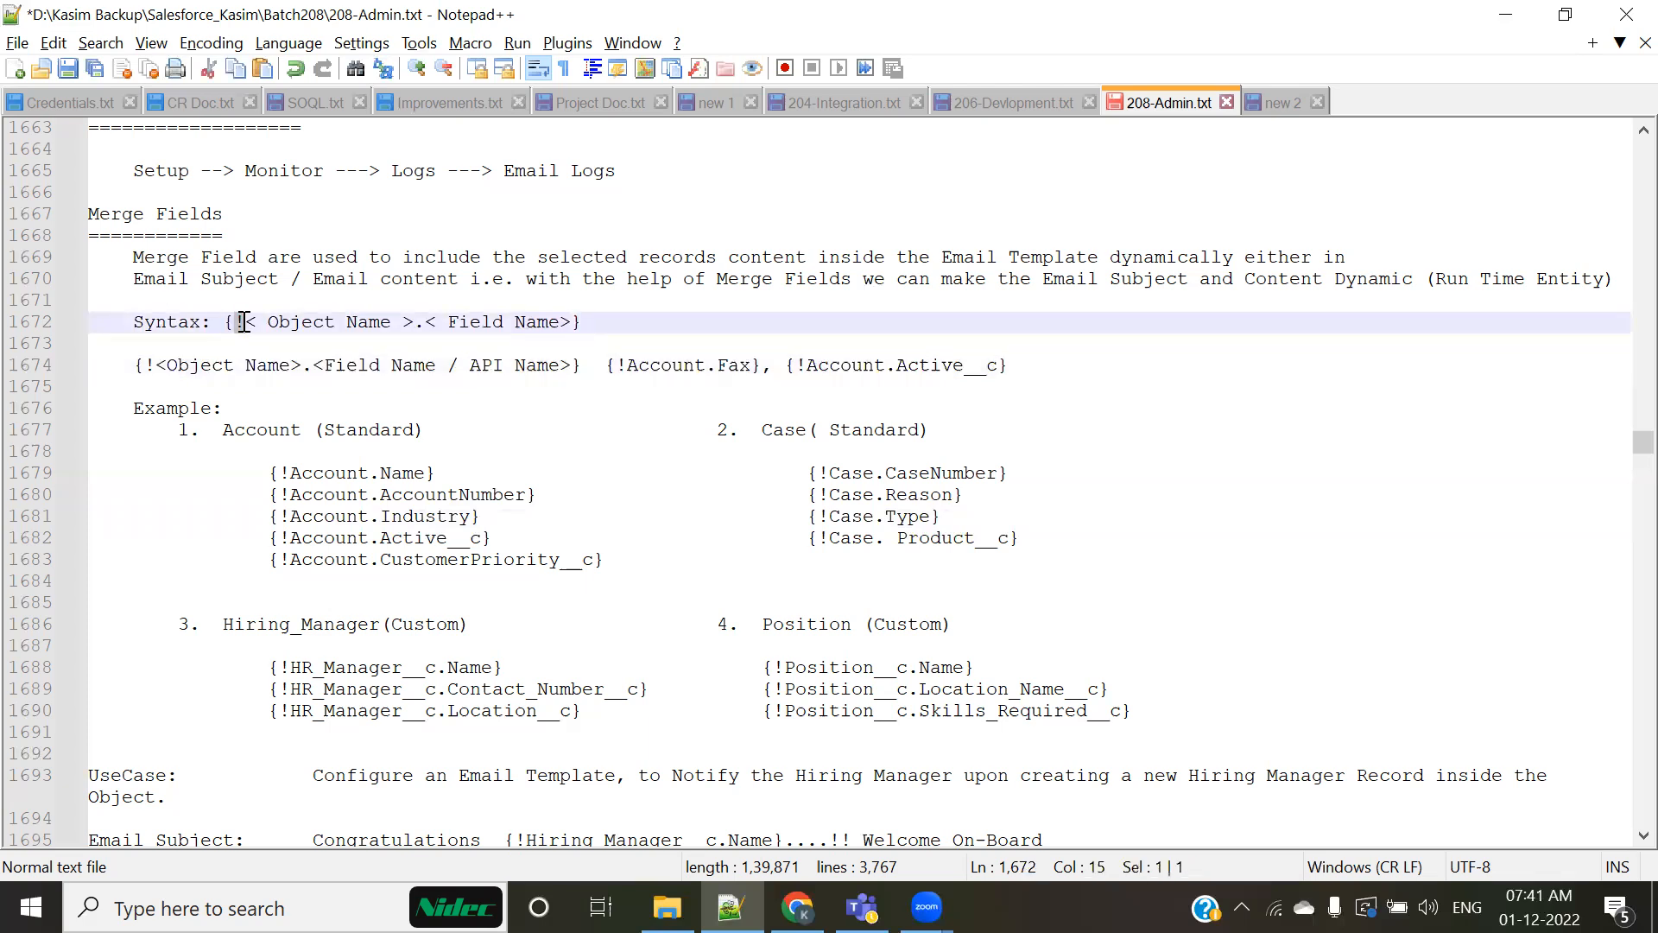
left_click(245, 322)
left_click_drag(247, 325, 551, 314)
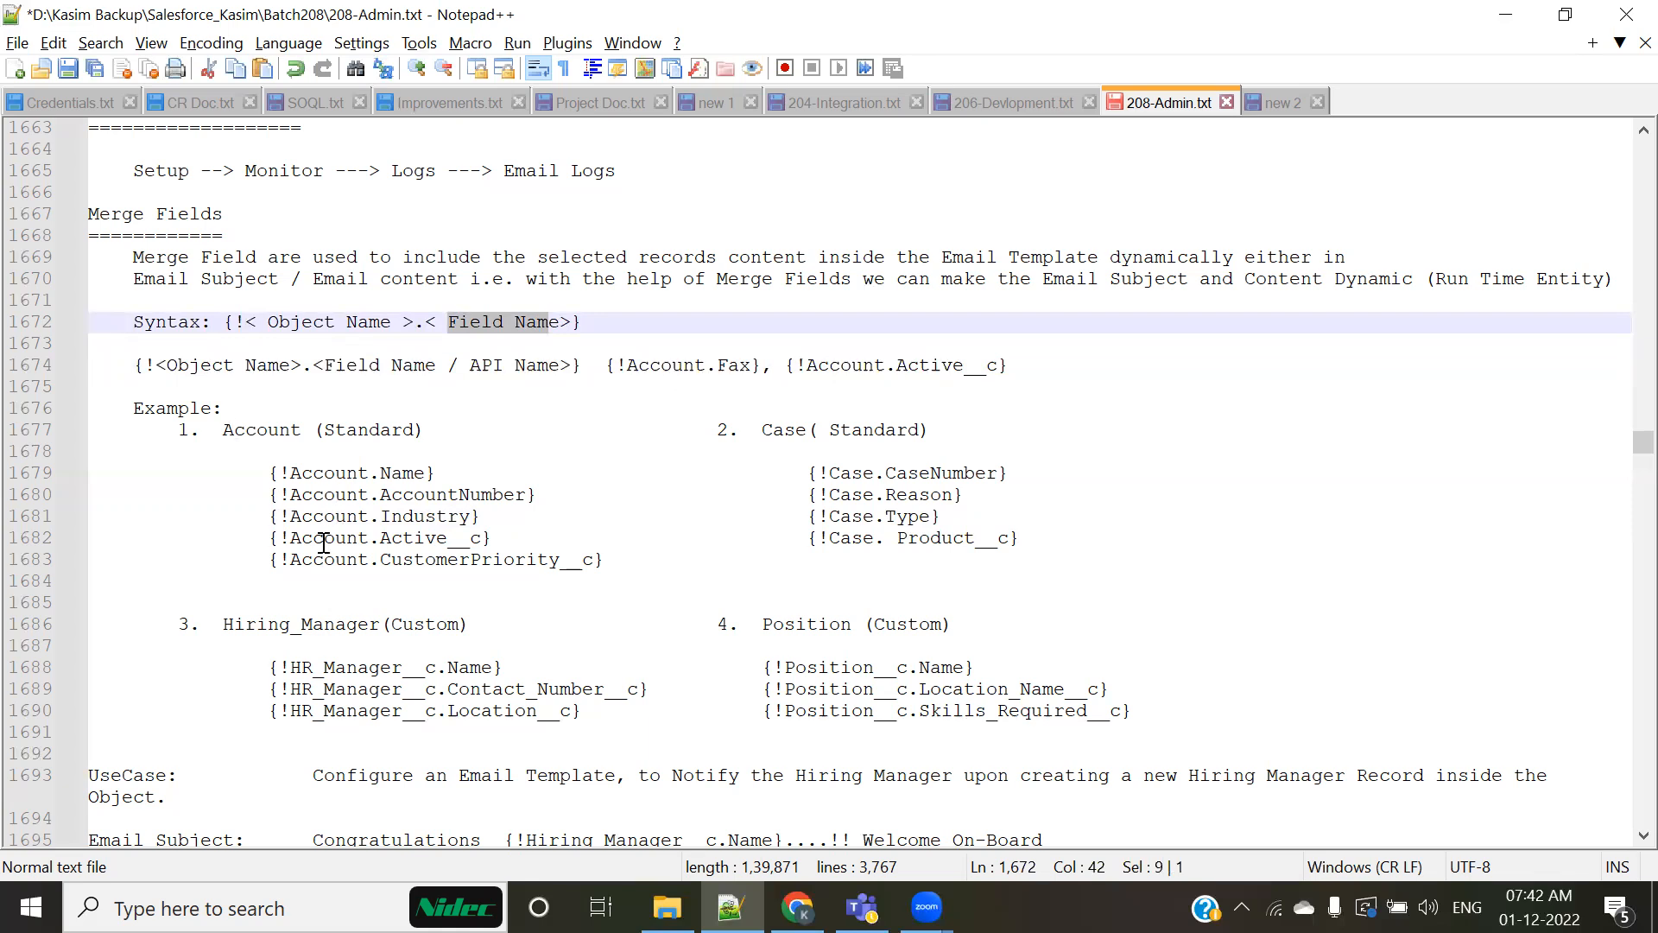
Step: Highlight the word Object in the syntax and point out the Account, Case and Hiring_Manager example headings
scroll(386, 561, "down", 1)
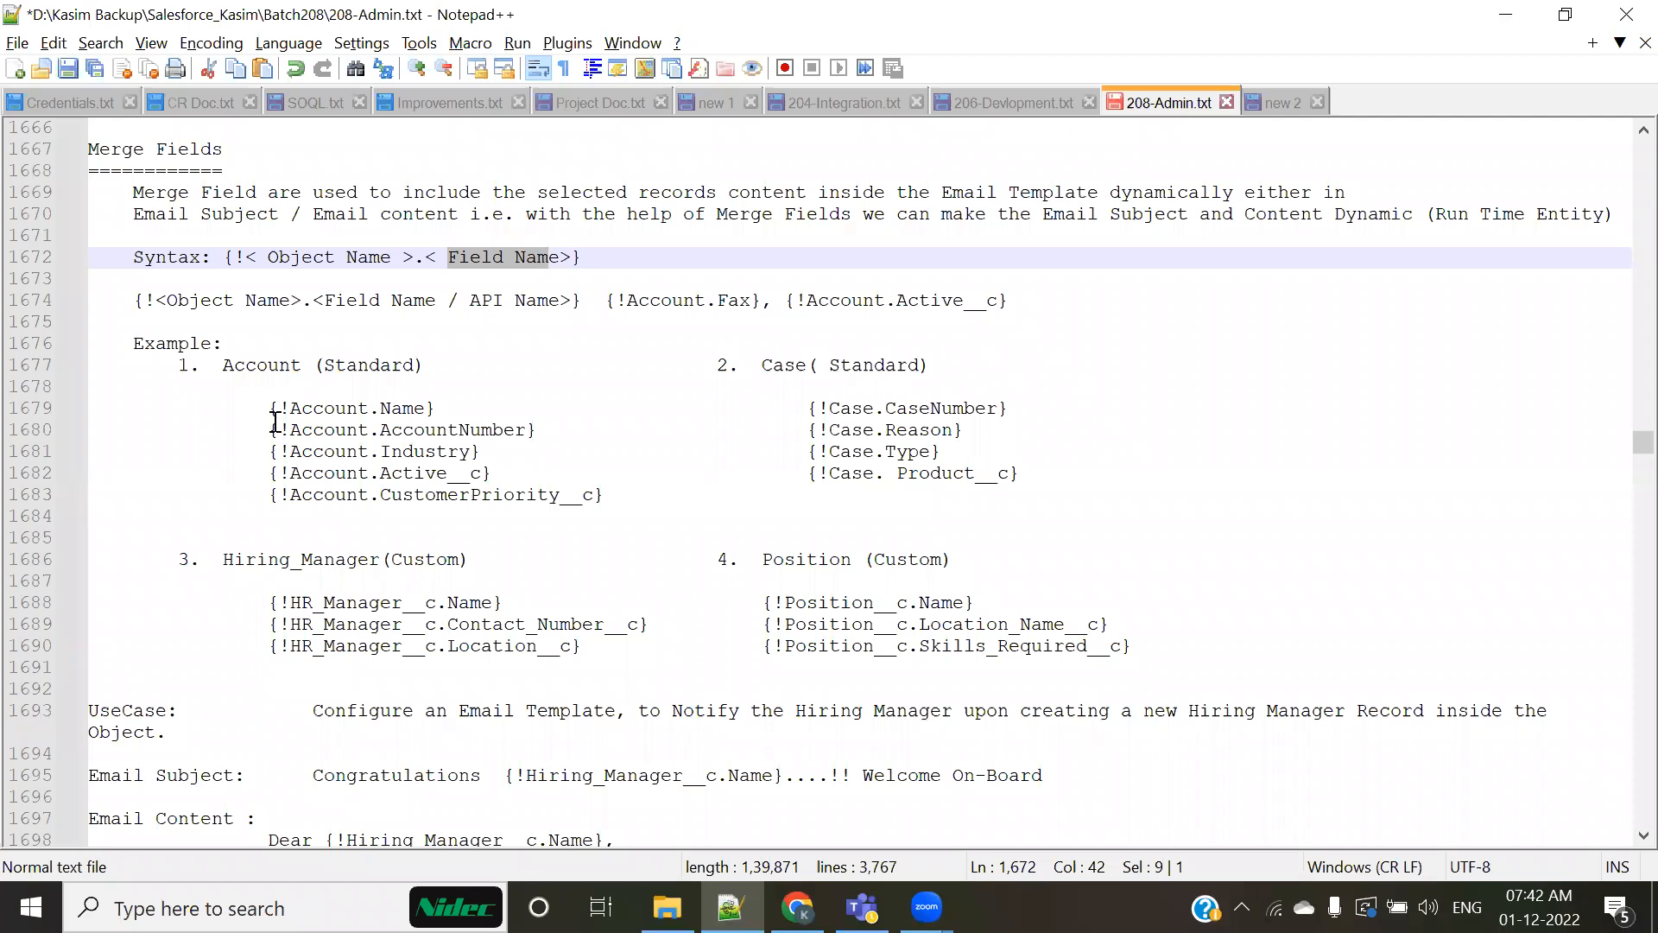
double_click(328, 259)
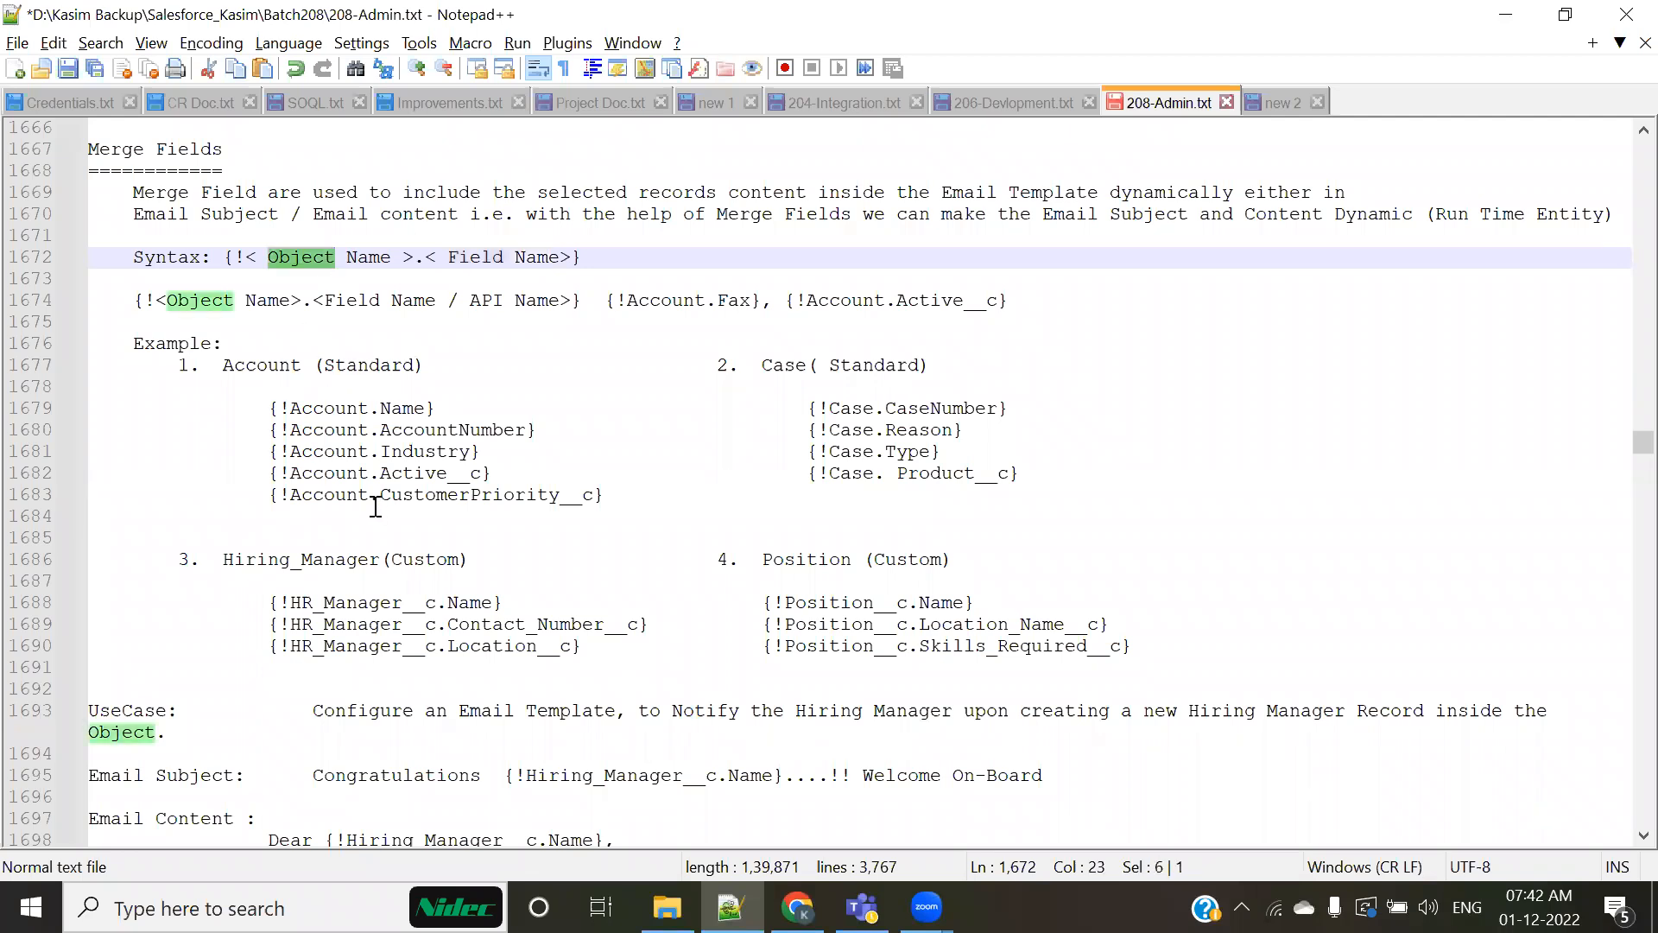
double_click(276, 366)
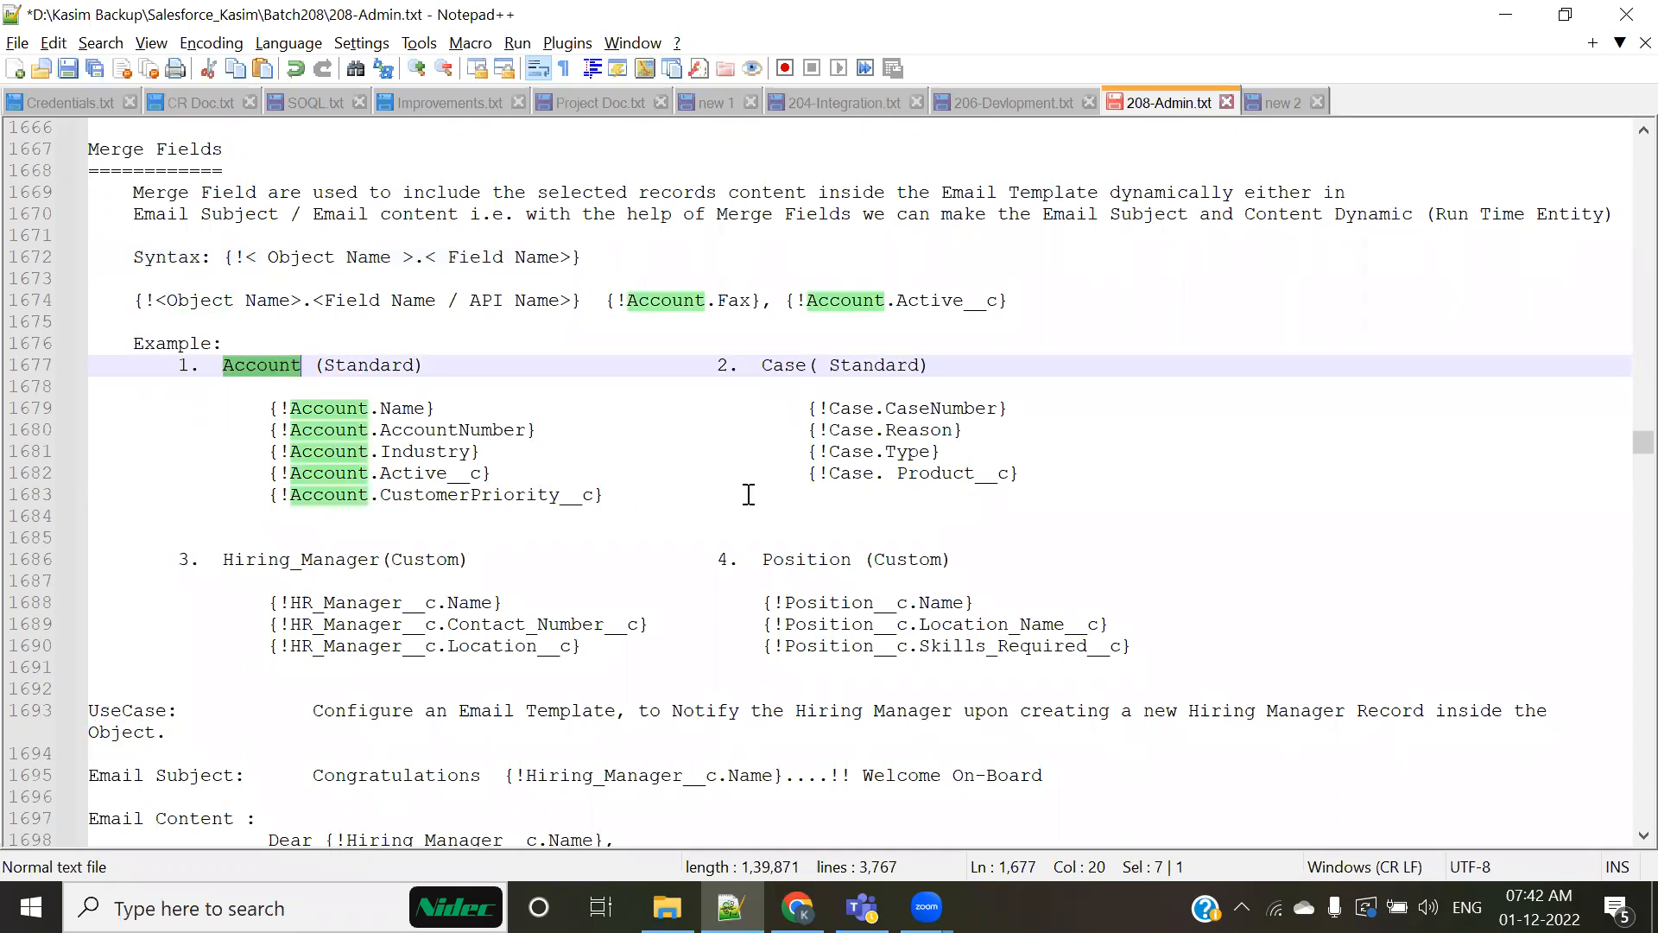
double_click(783, 366)
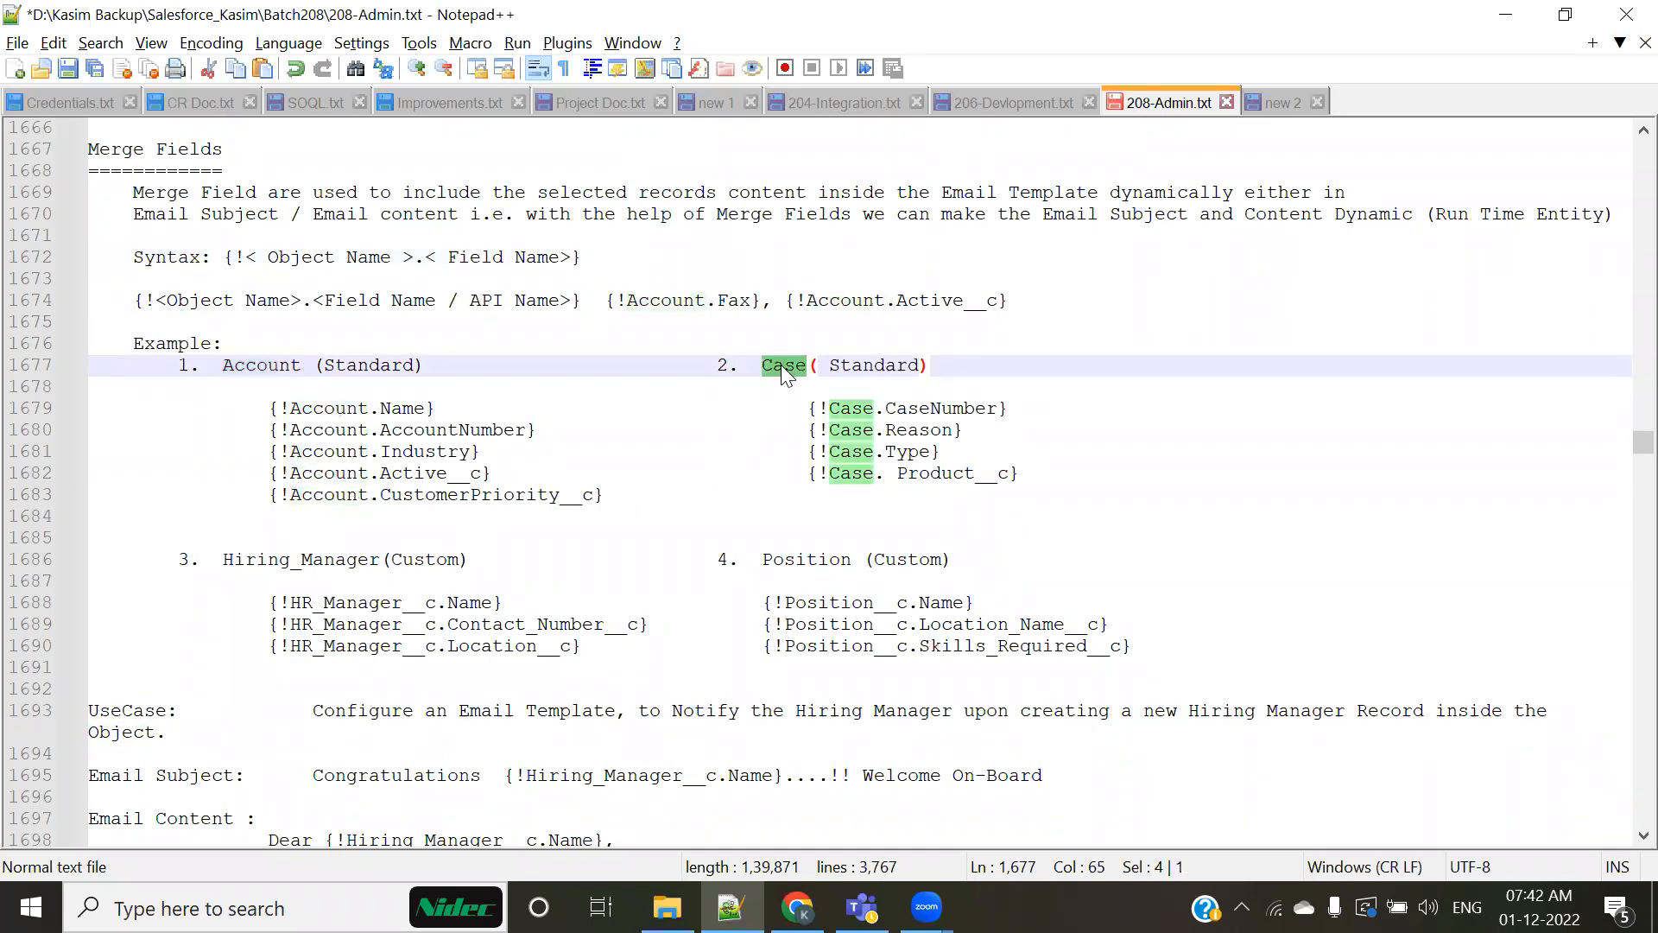
left_click_drag(278, 257, 386, 278)
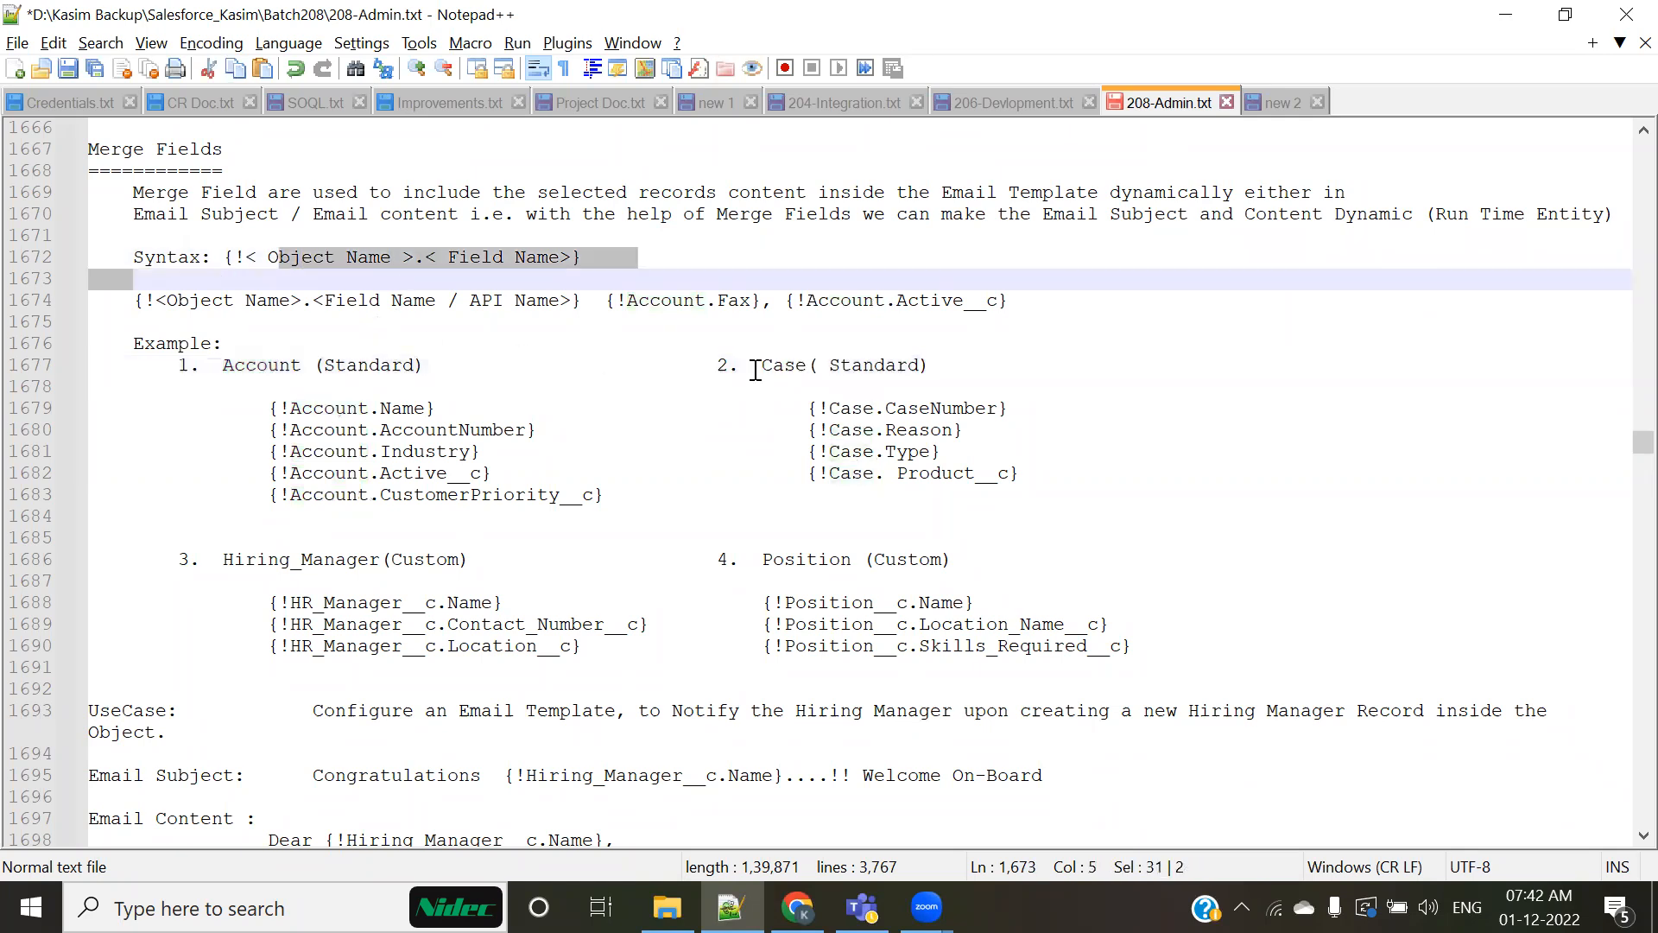
double_click(786, 365)
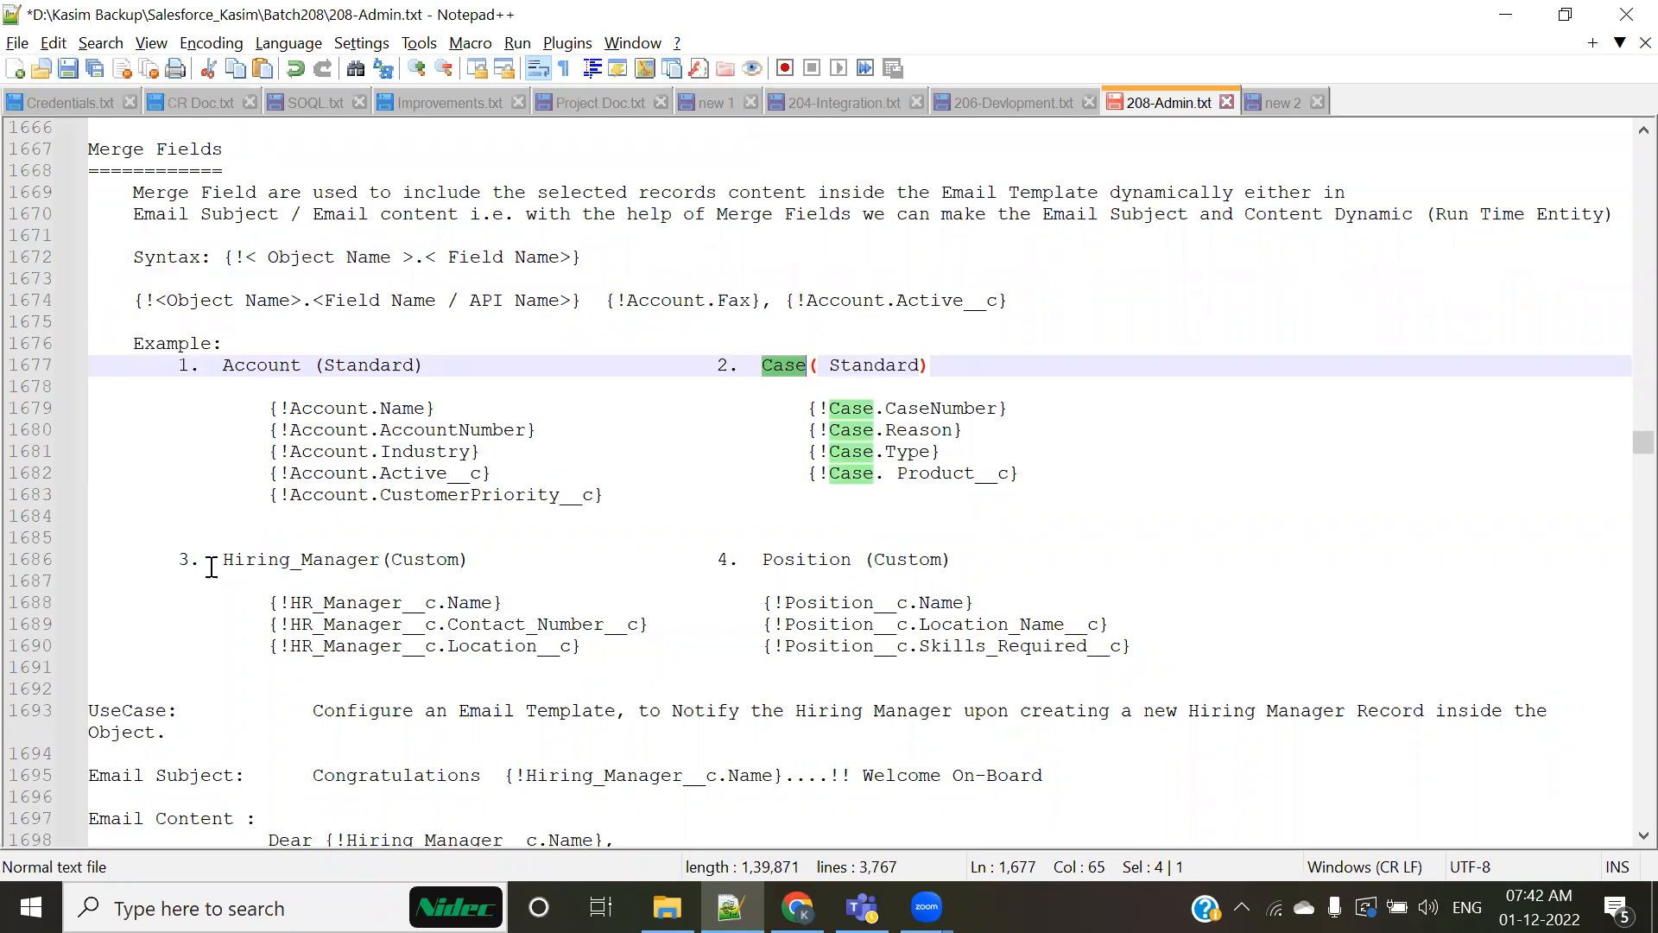
left_click(221, 559)
key("shift+Up")
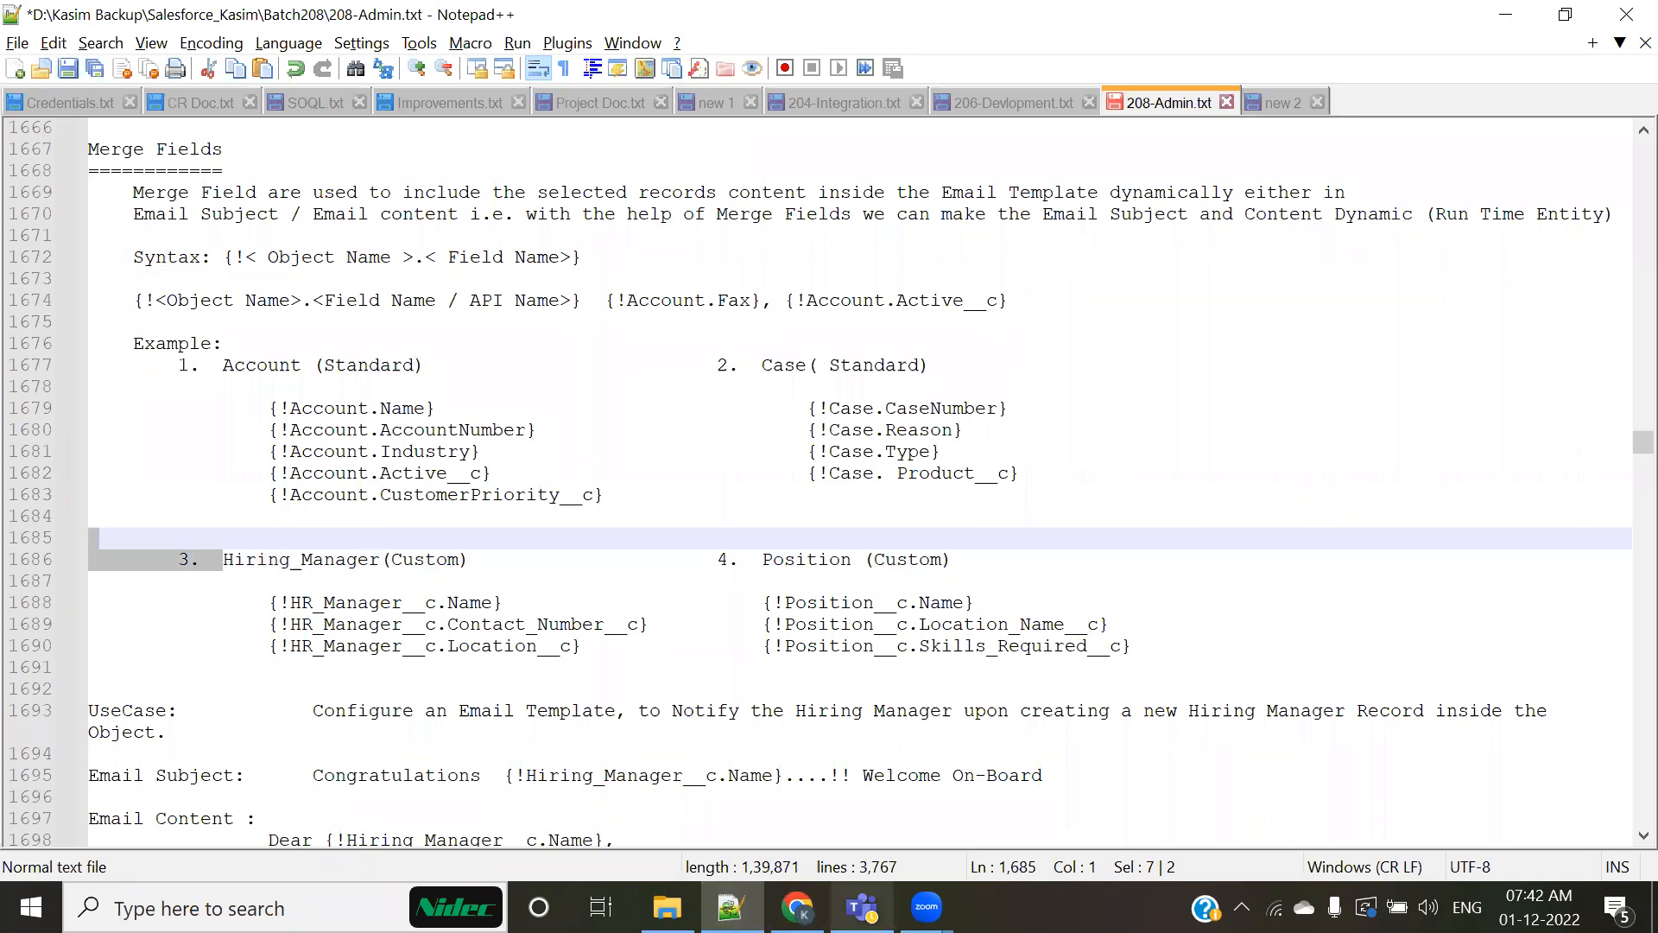
Step: Switch to Salesforce in Chrome, open the Candidate object's definition, and look through its custom fields and API names
left_click(796, 907)
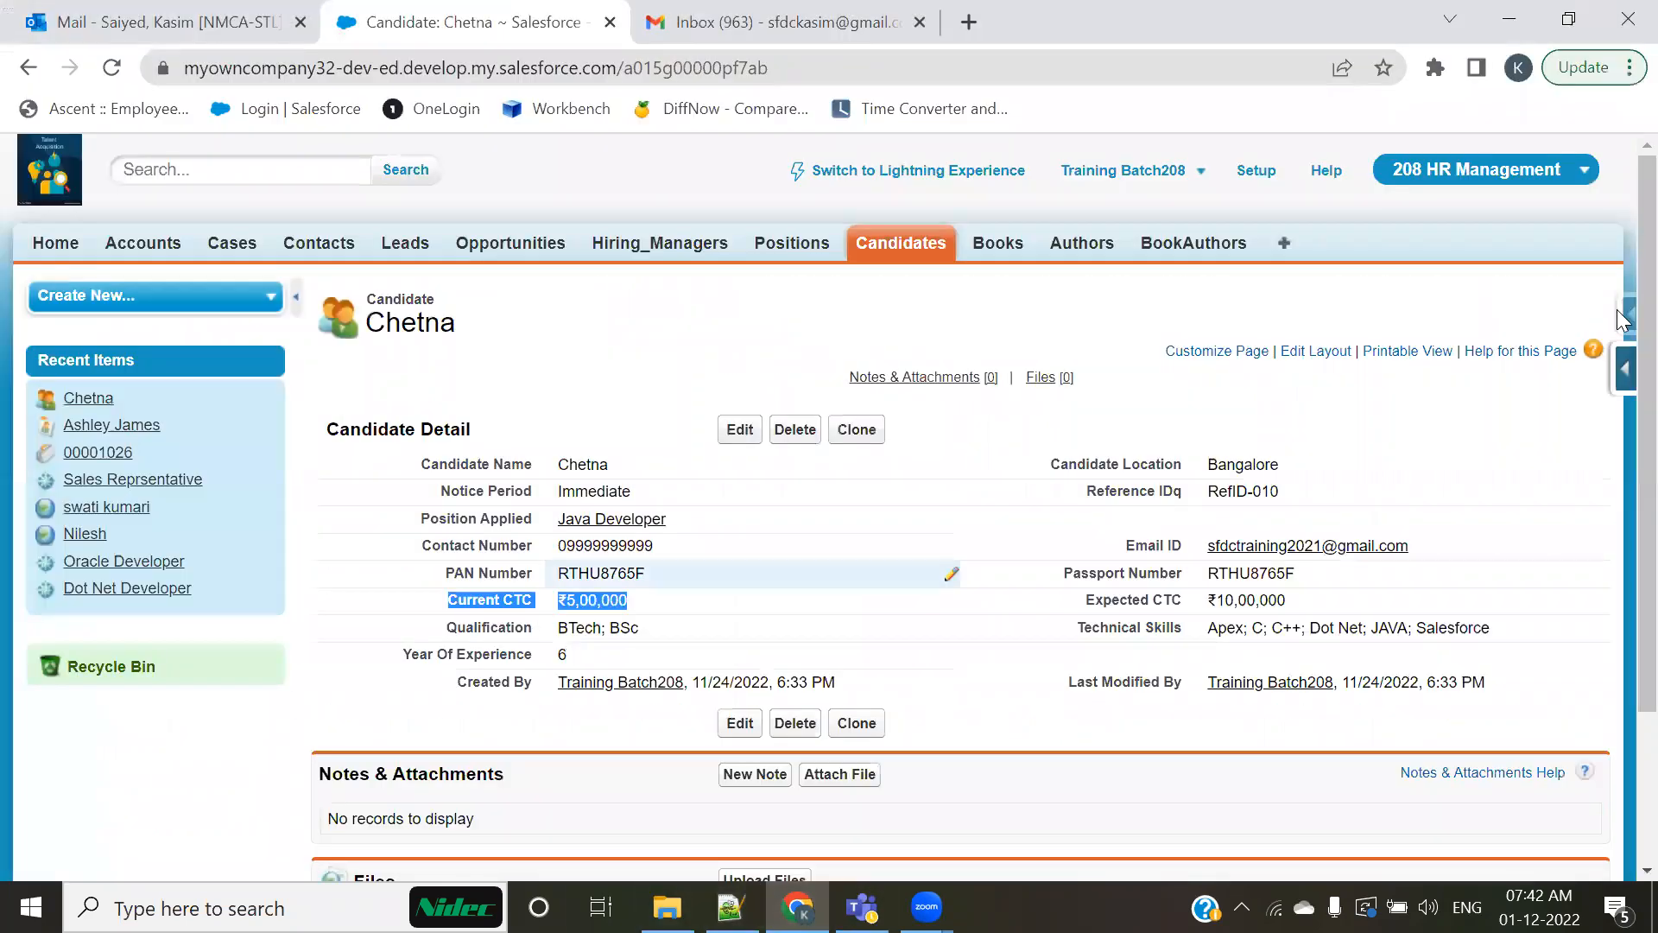
mouse_move(1620, 369)
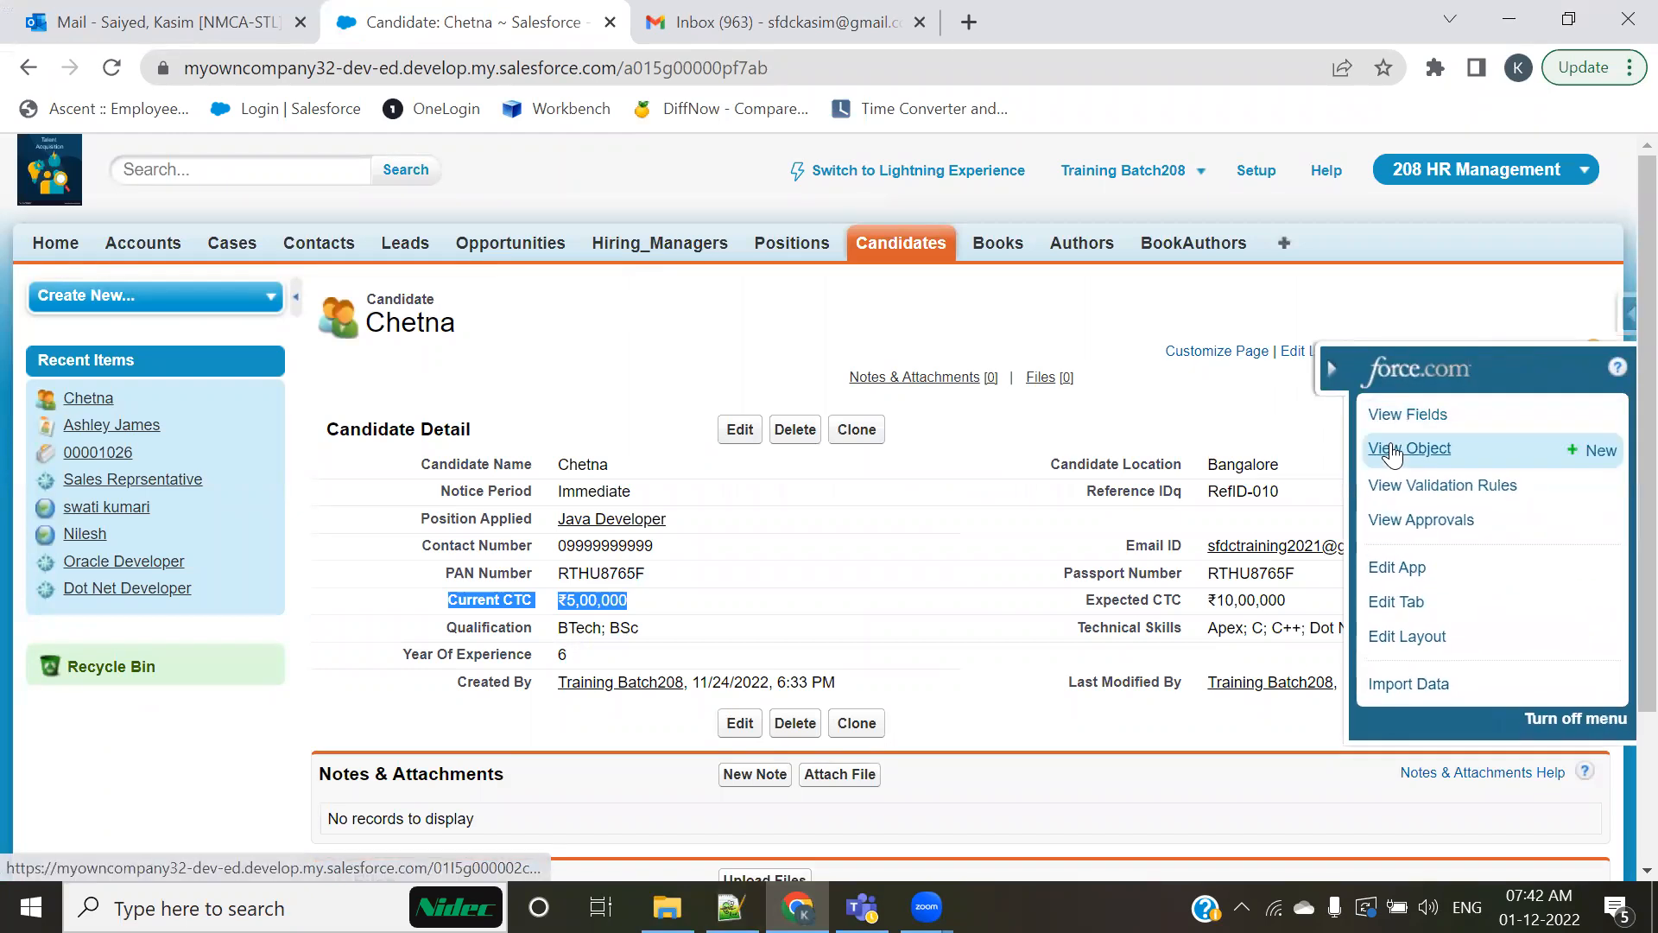
left_click(1392, 451)
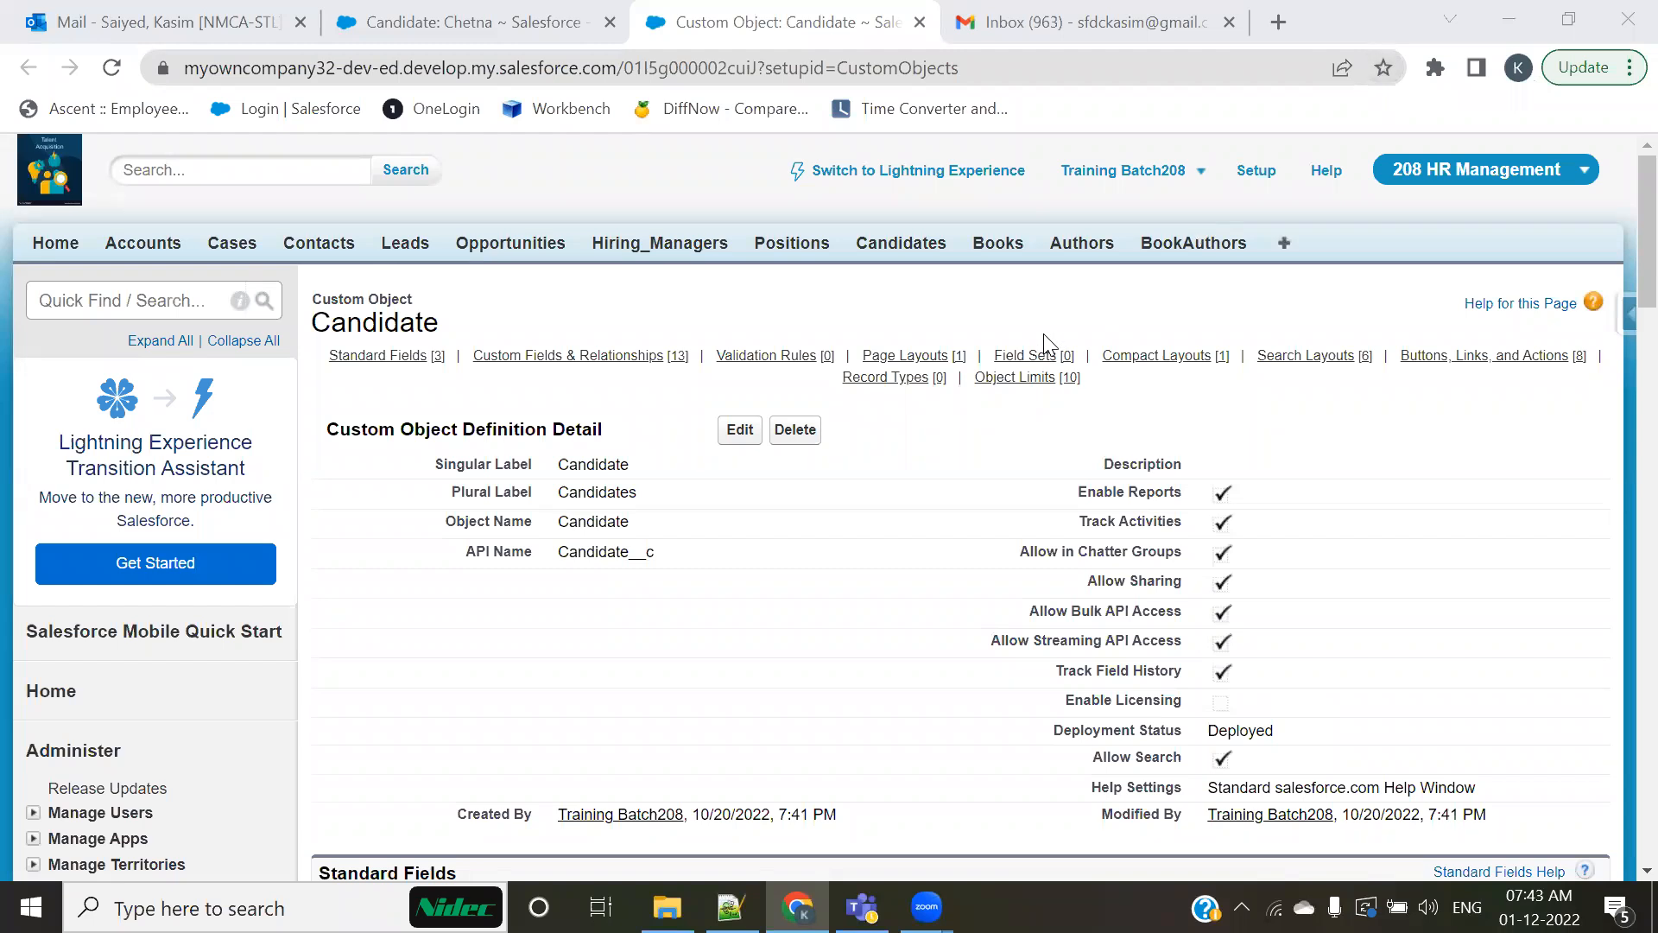
left_click(1479, 171)
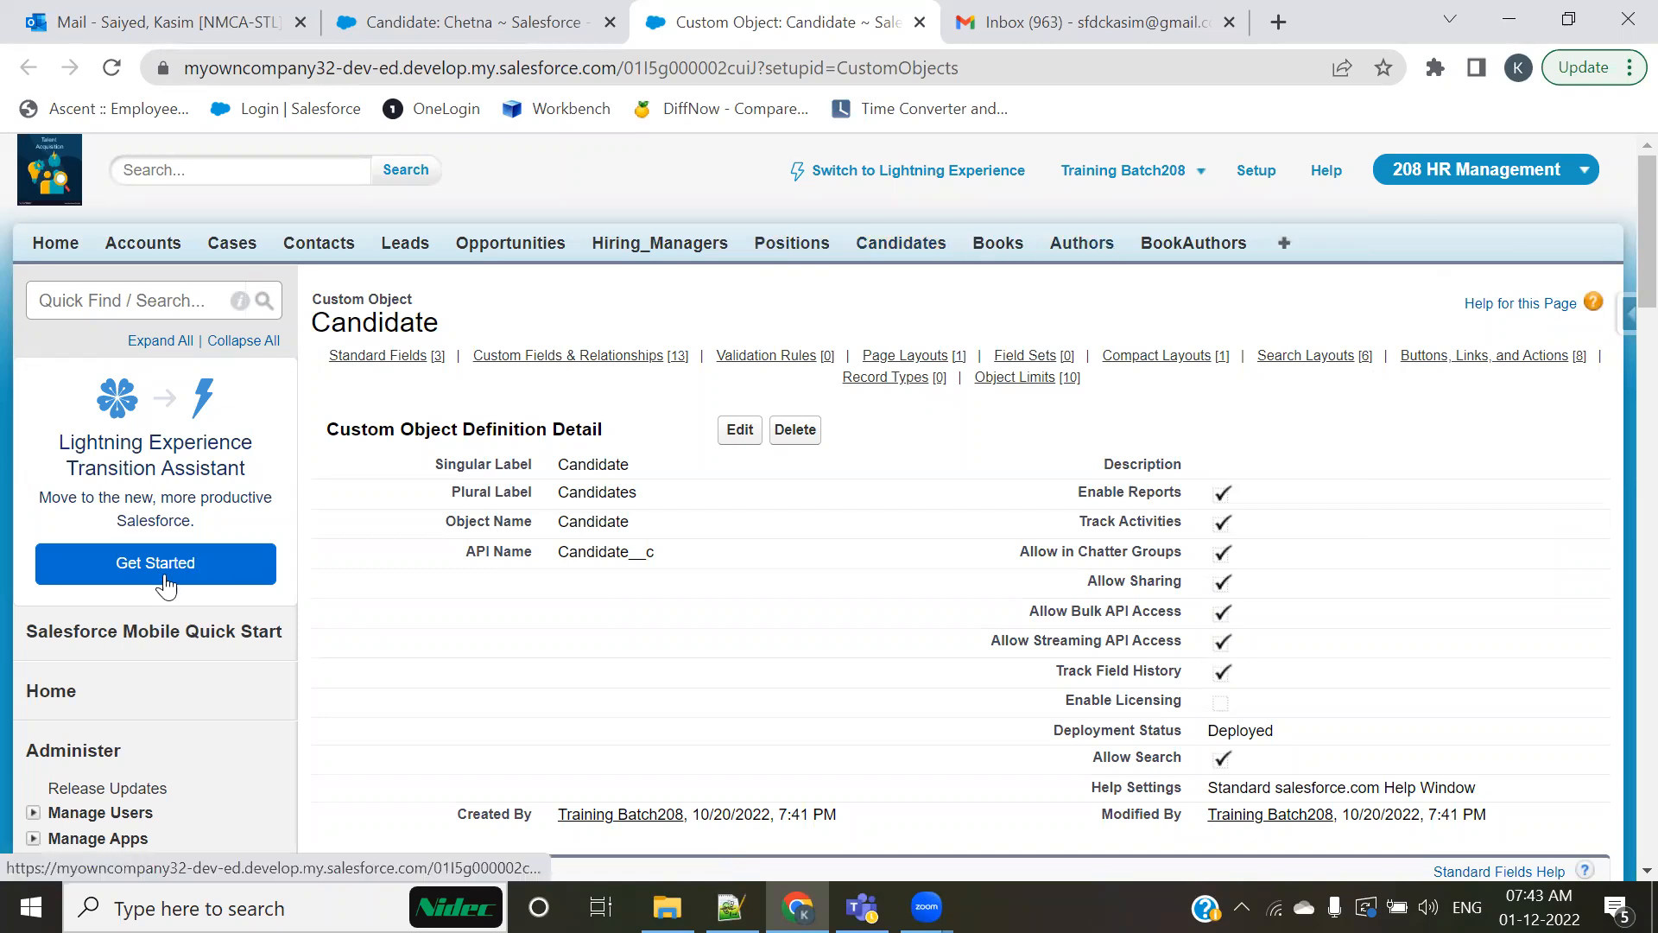
scroll(44, 630, "down", 10)
scroll(18, 500, "up", 4)
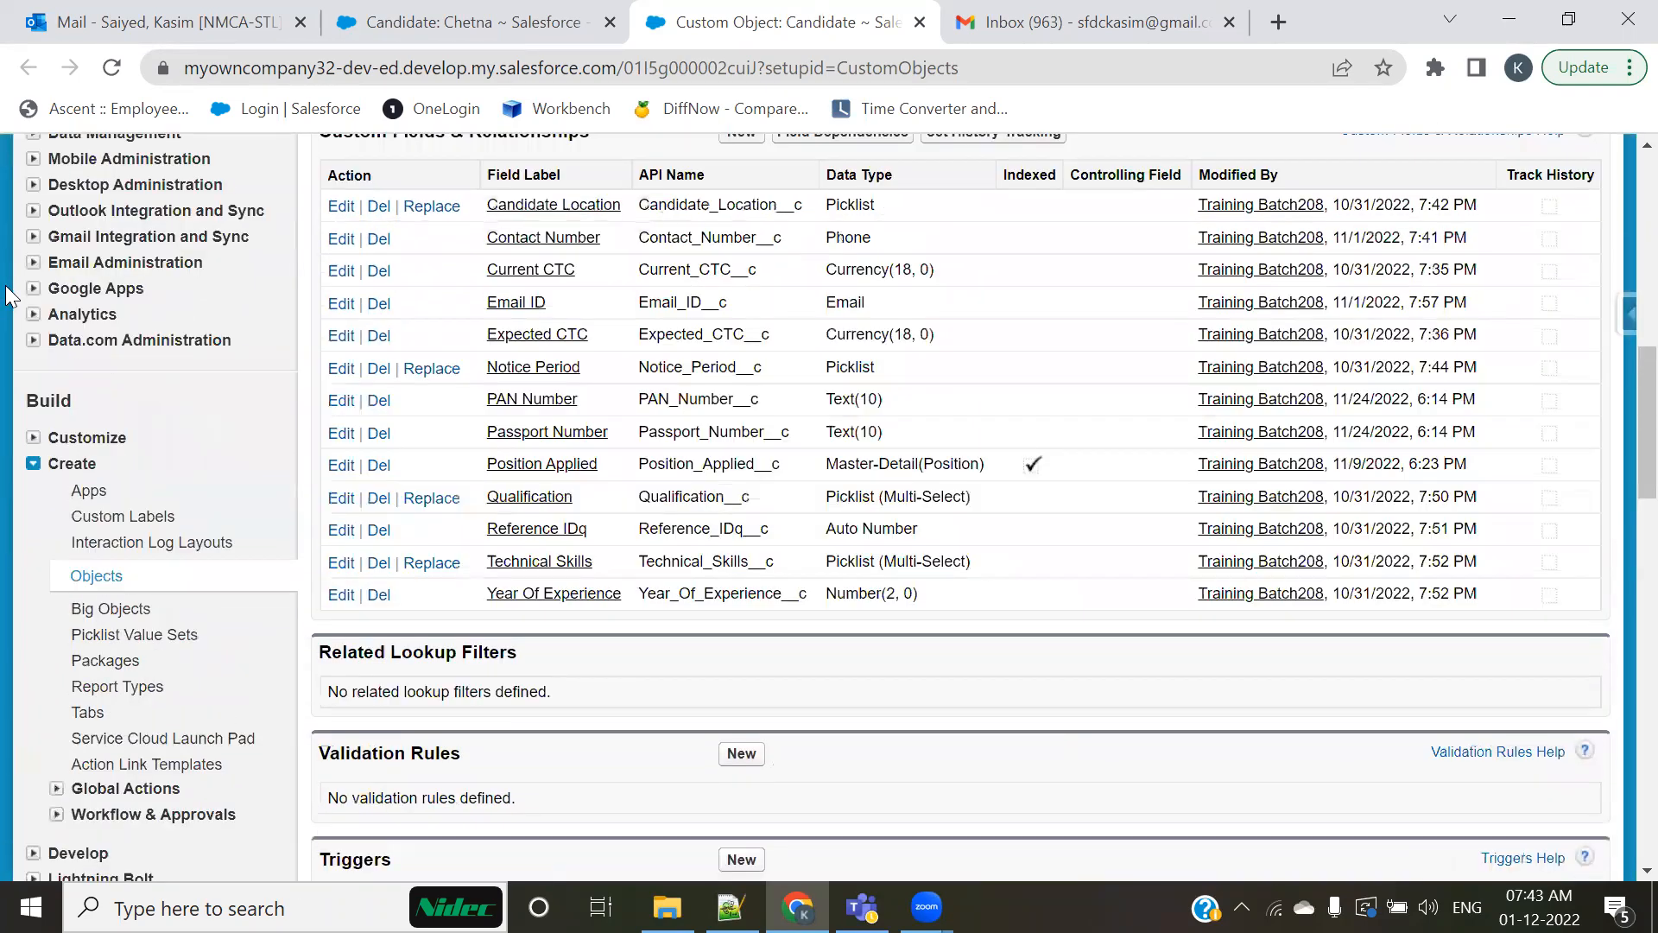
Step: Open the list of custom objects in Setup and review the objects and their master objects
left_click(95, 611)
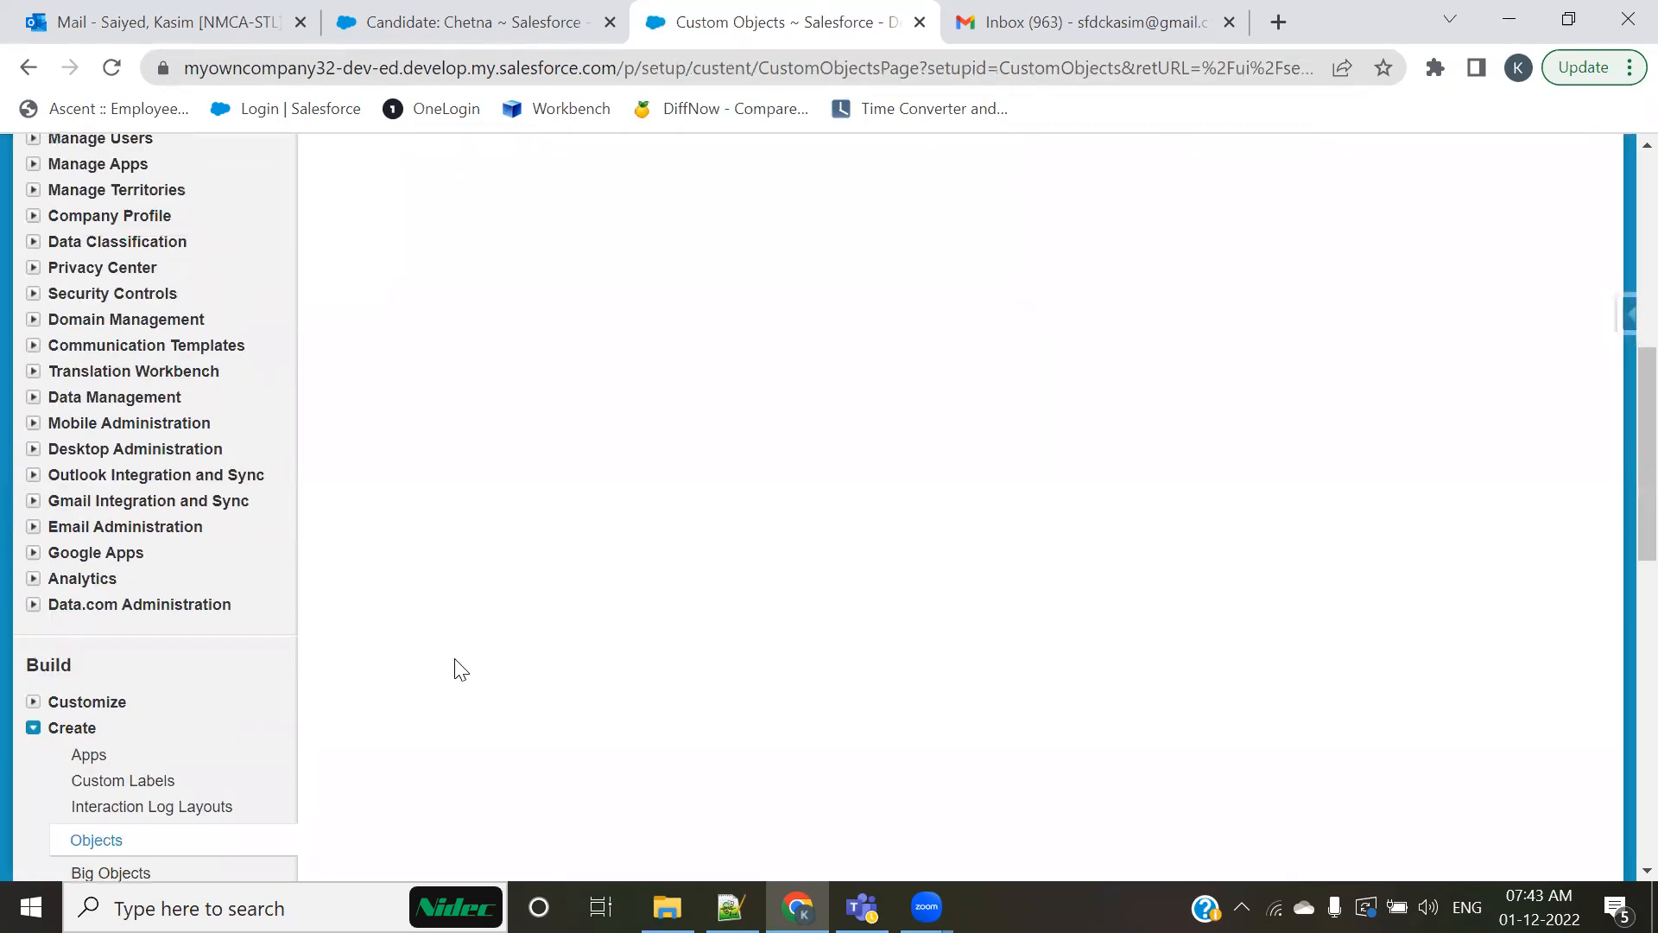
scroll(484, 518, "up", 6)
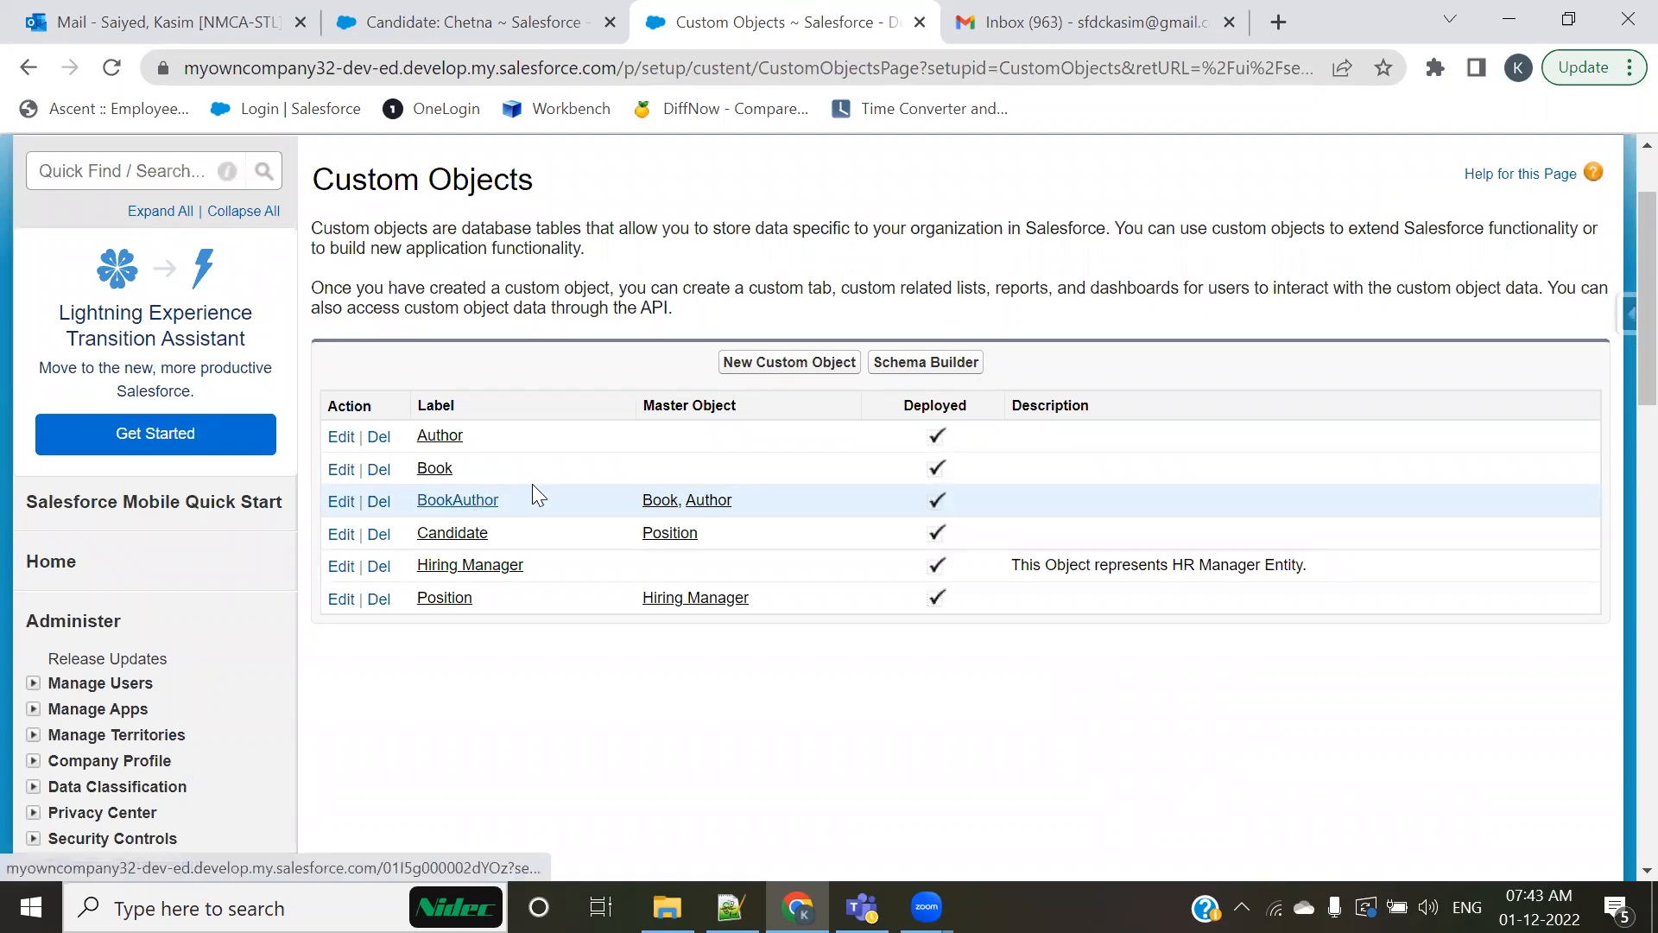
scroll(604, 471, "up", 2)
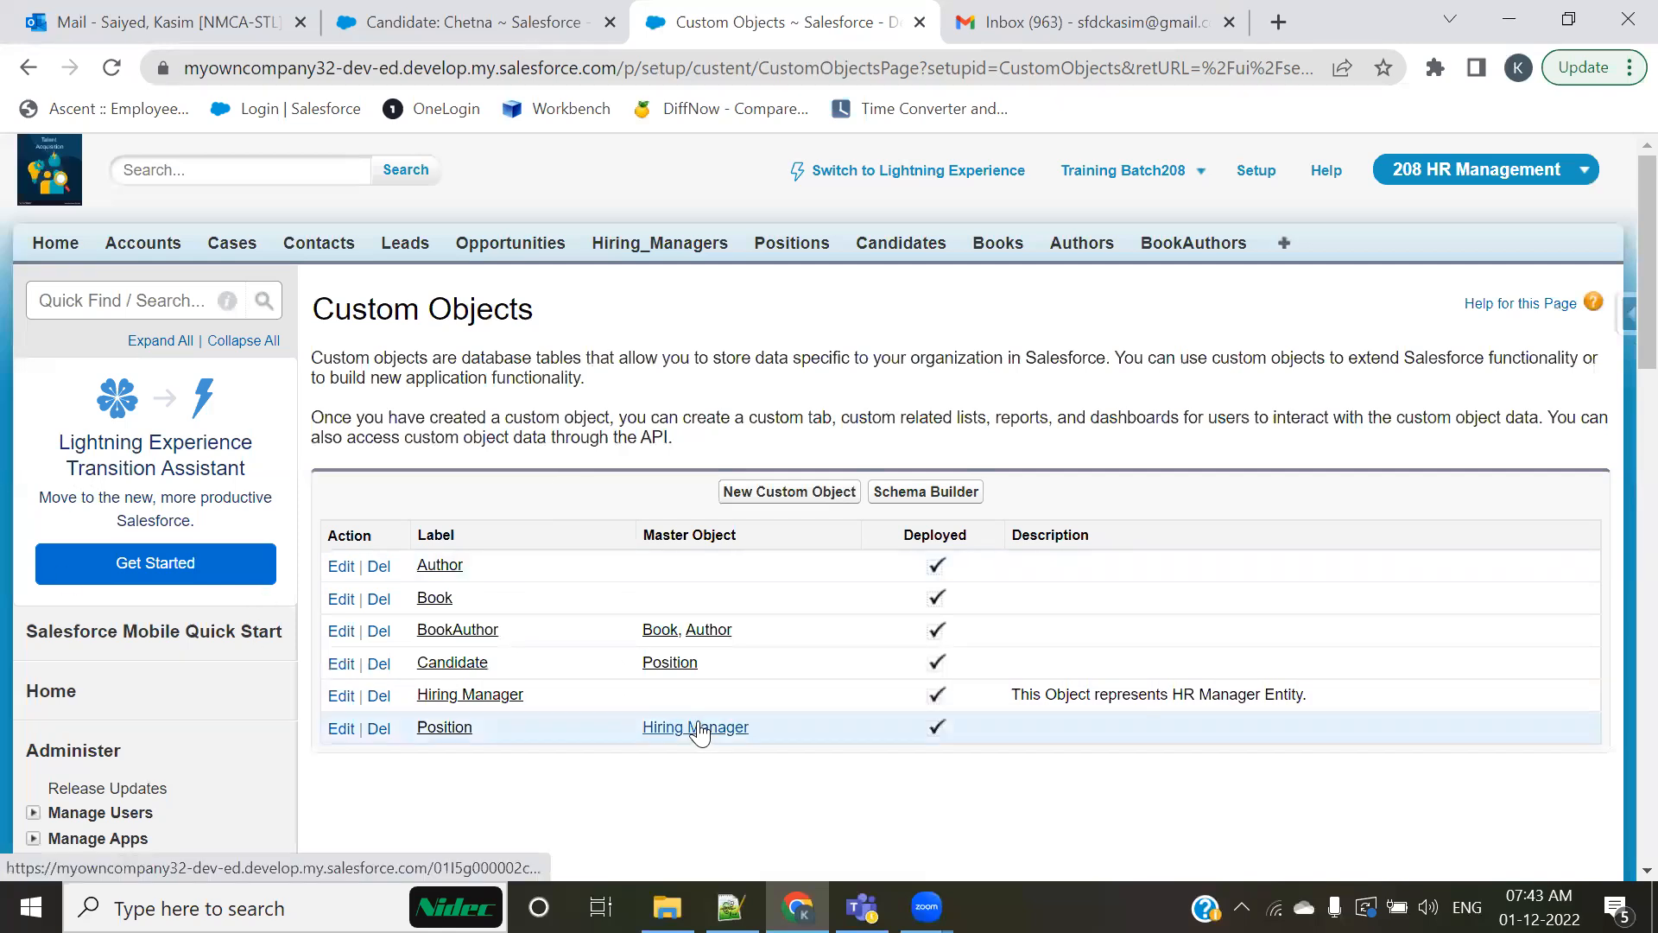
Step: Go to the Positions home page and open the Position object's field list
left_click(792, 251)
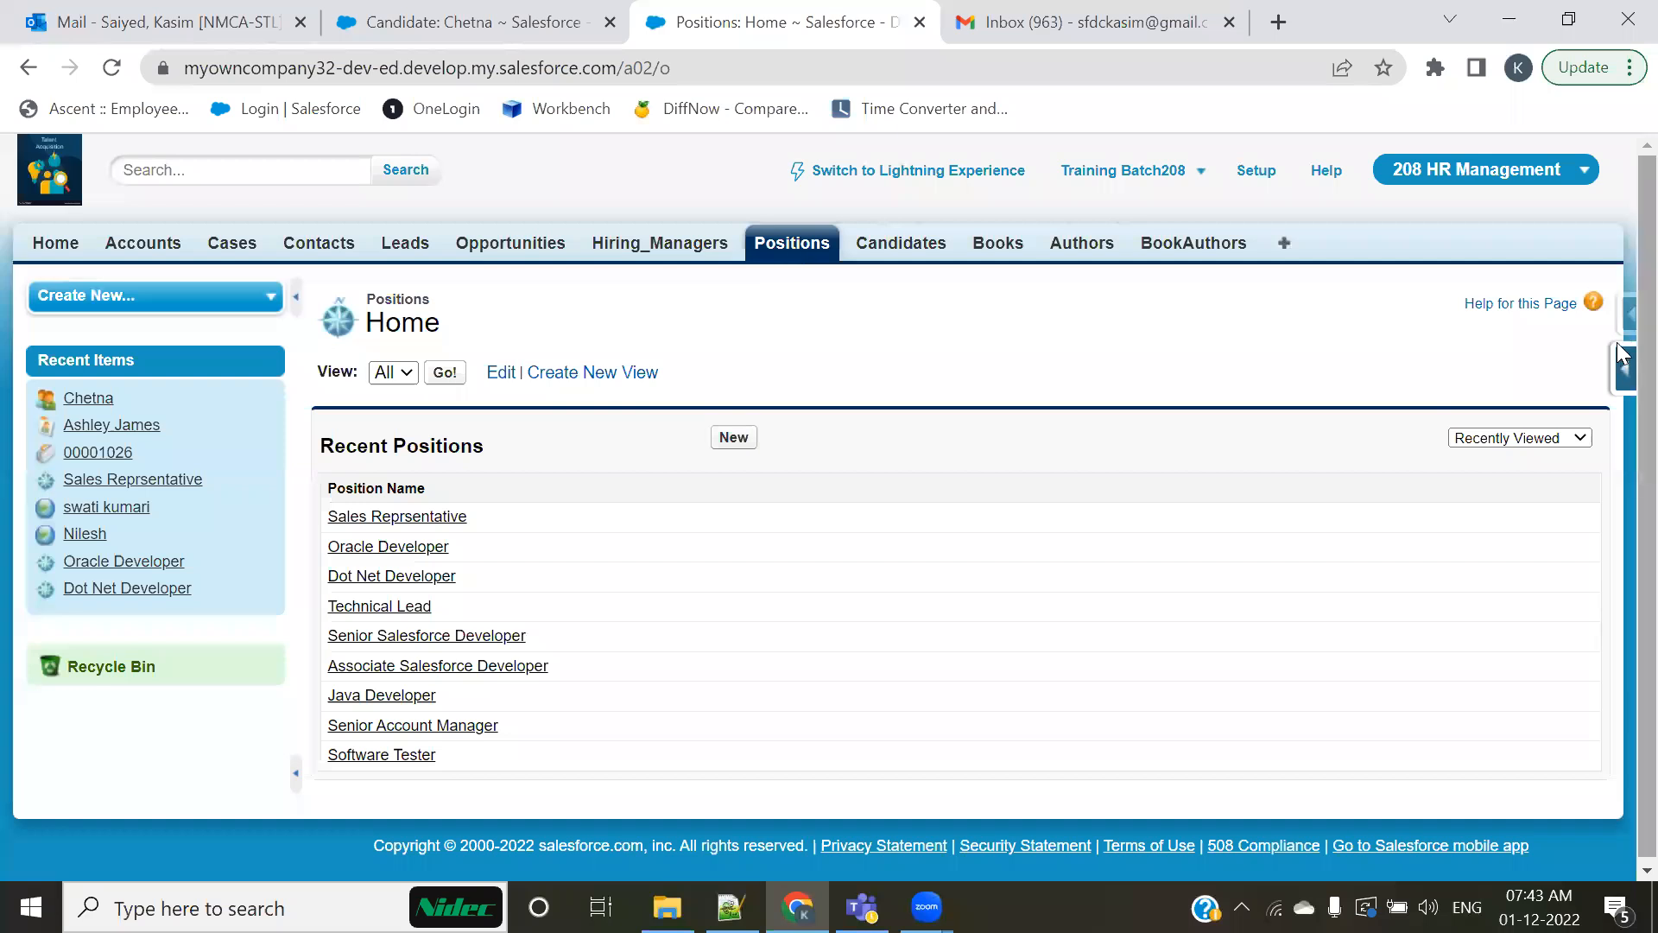
left_click(1626, 380)
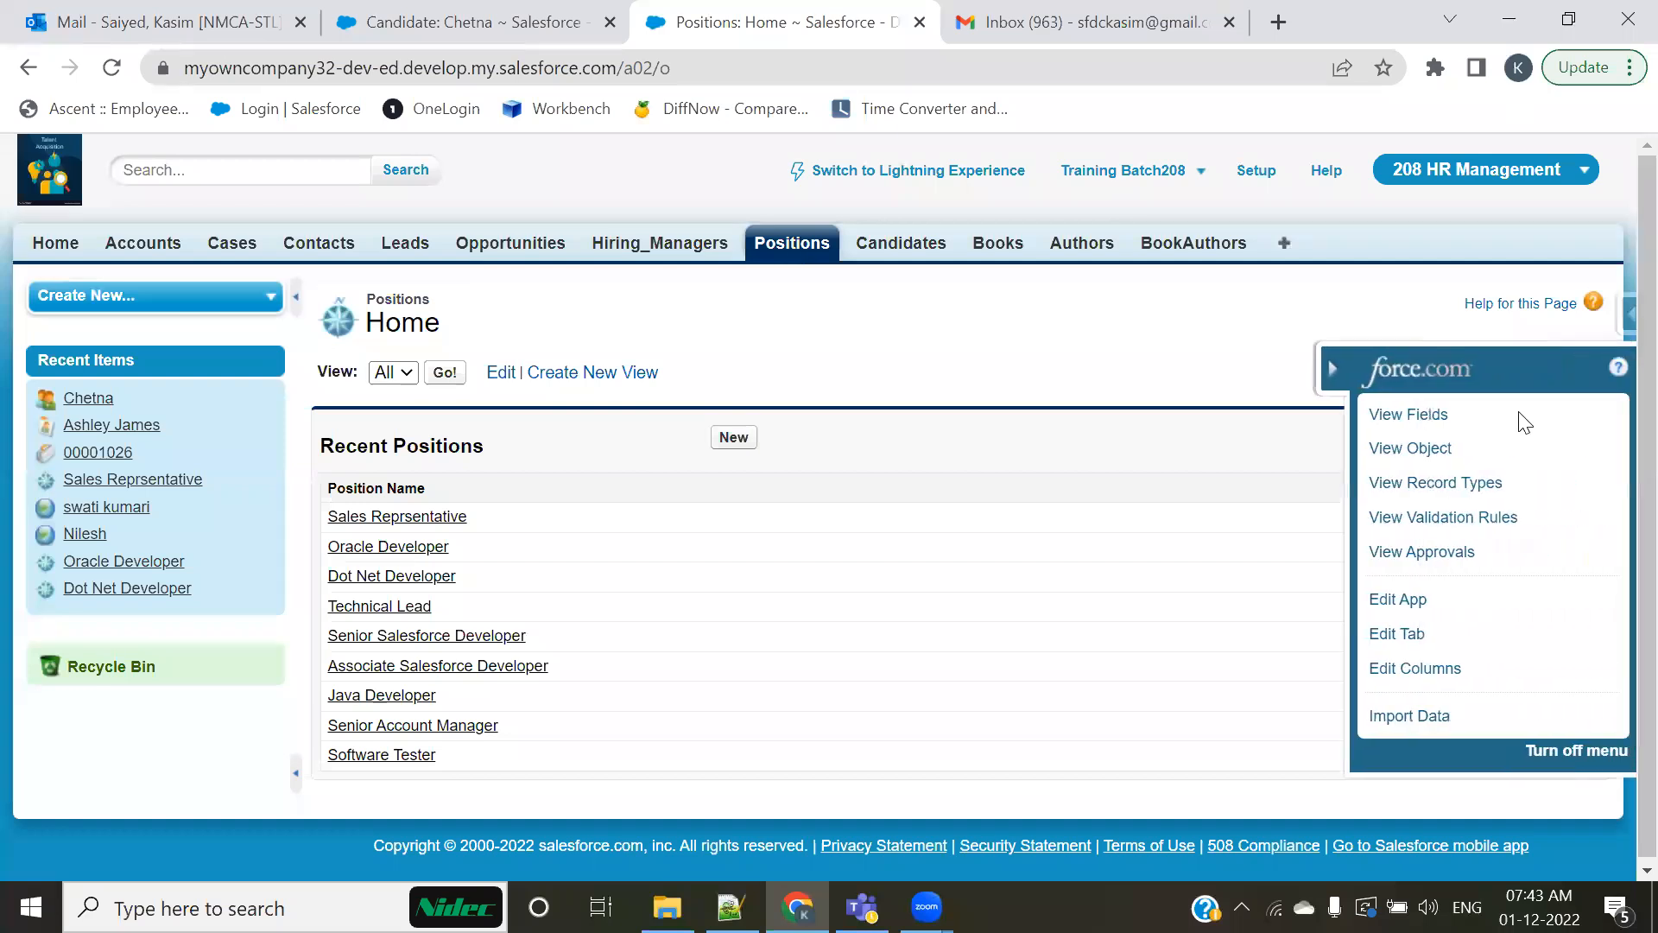
left_click(1396, 414)
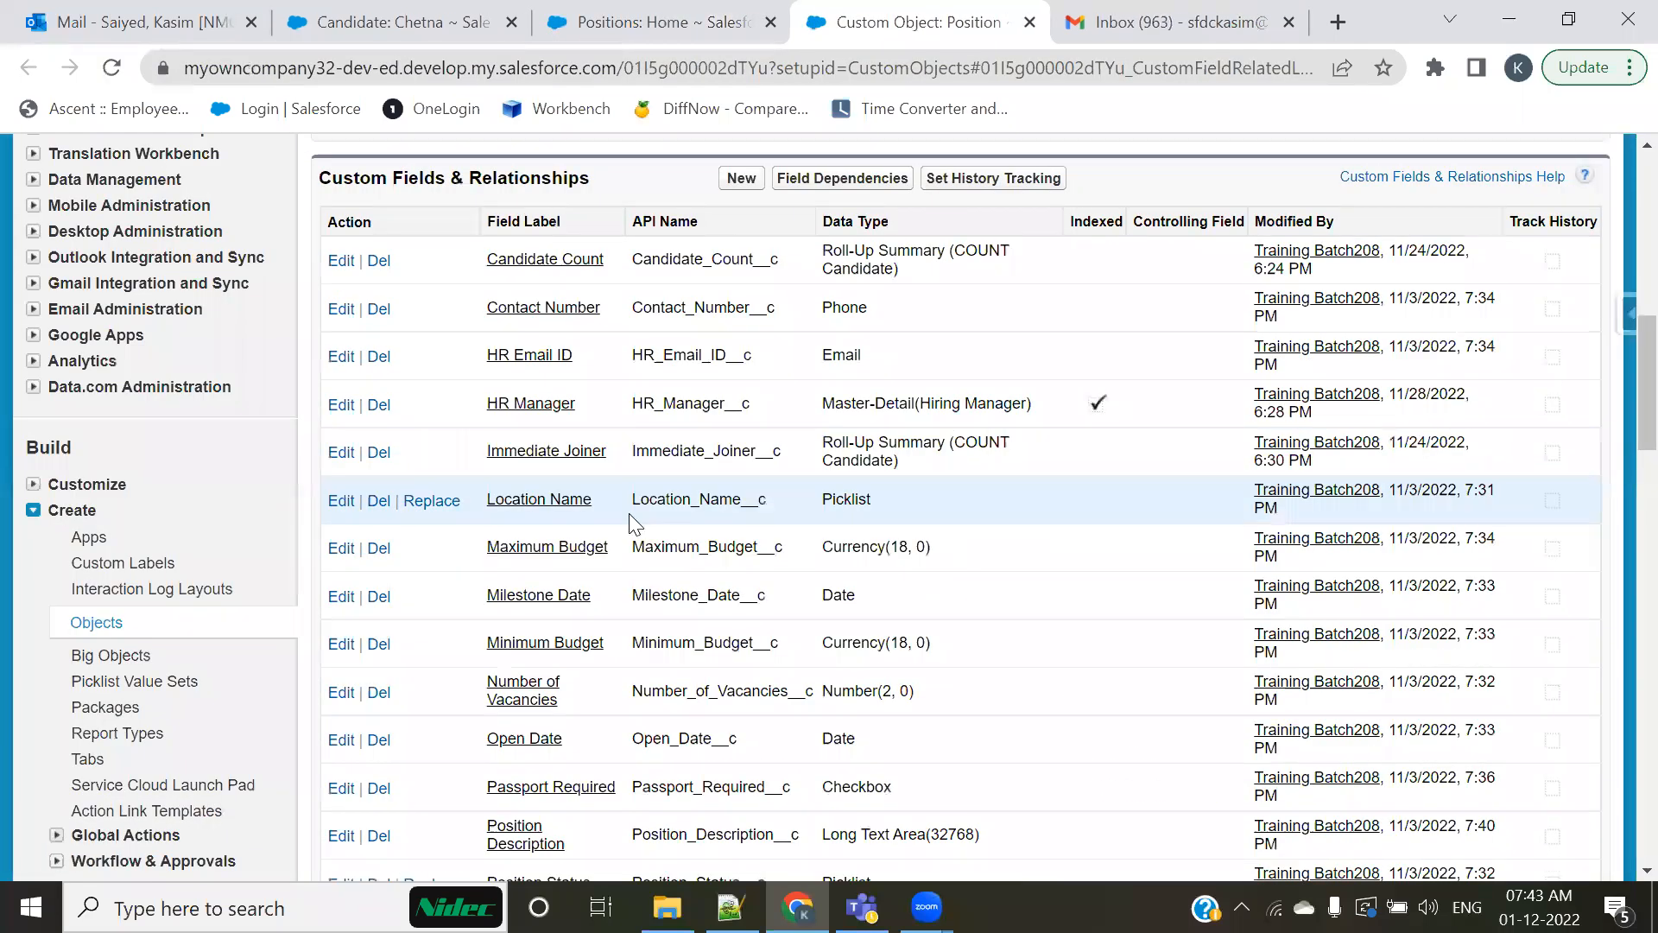
Step: Compare the Position object's standard and custom fields, highlighting the custom rows from Contact Number to Open Date
scroll(605, 513, "up", 4)
left_click_drag(321, 499, 306, 501)
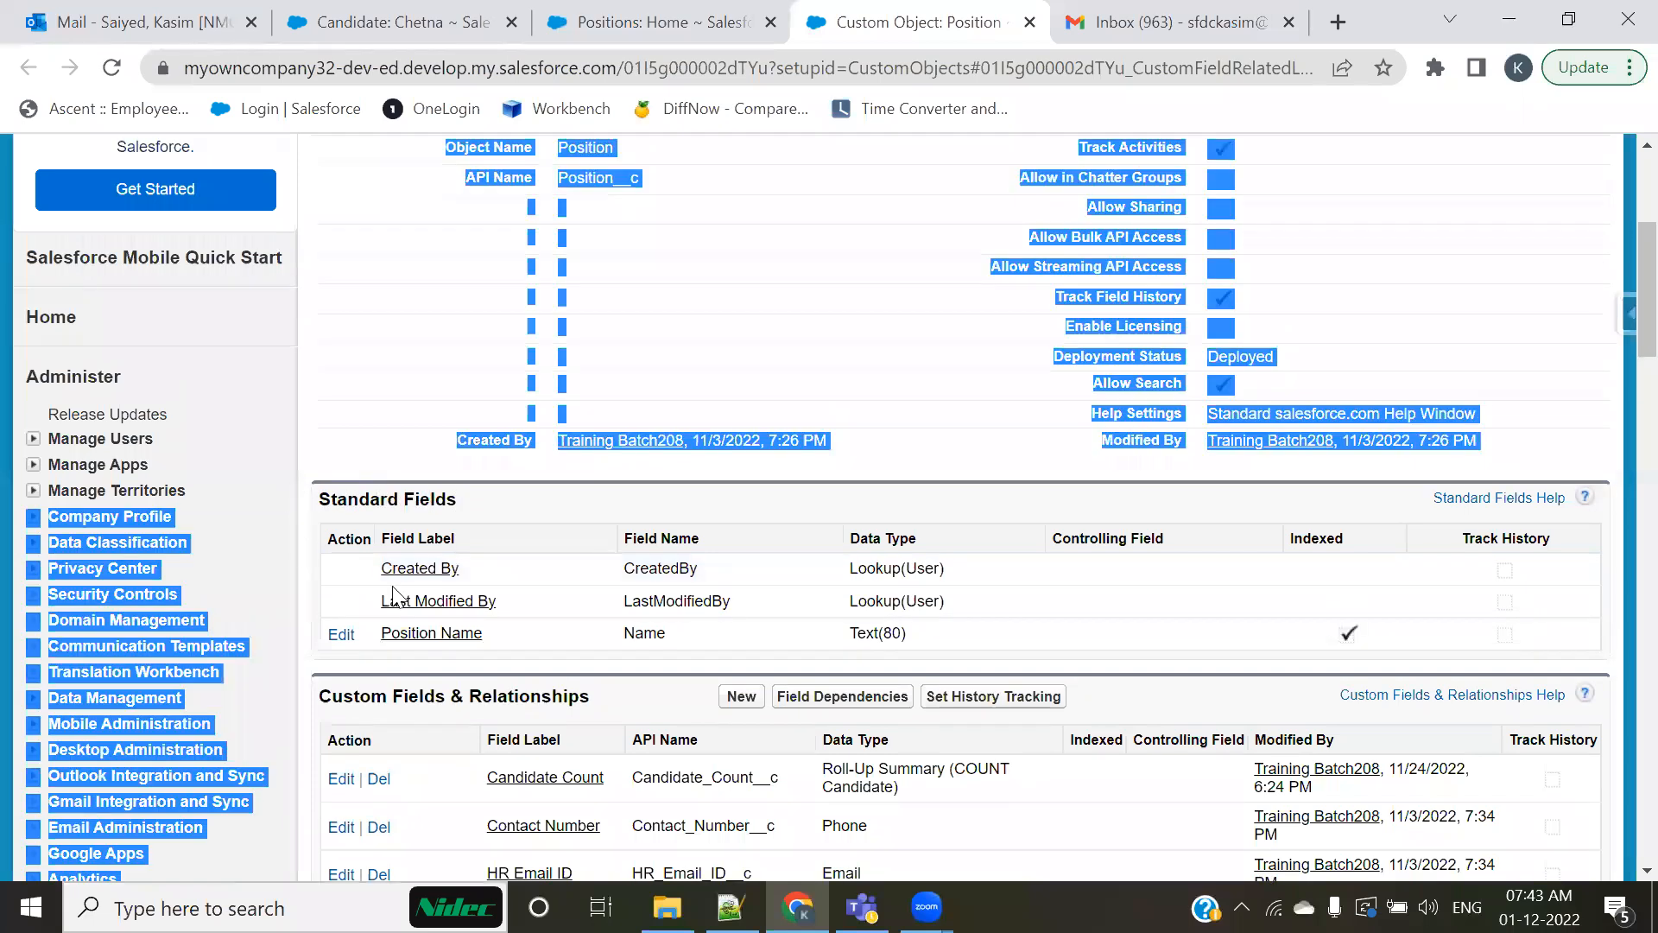
scroll(531, 370, "down", 2)
left_click(530, 370)
scroll(518, 363, "down", 4)
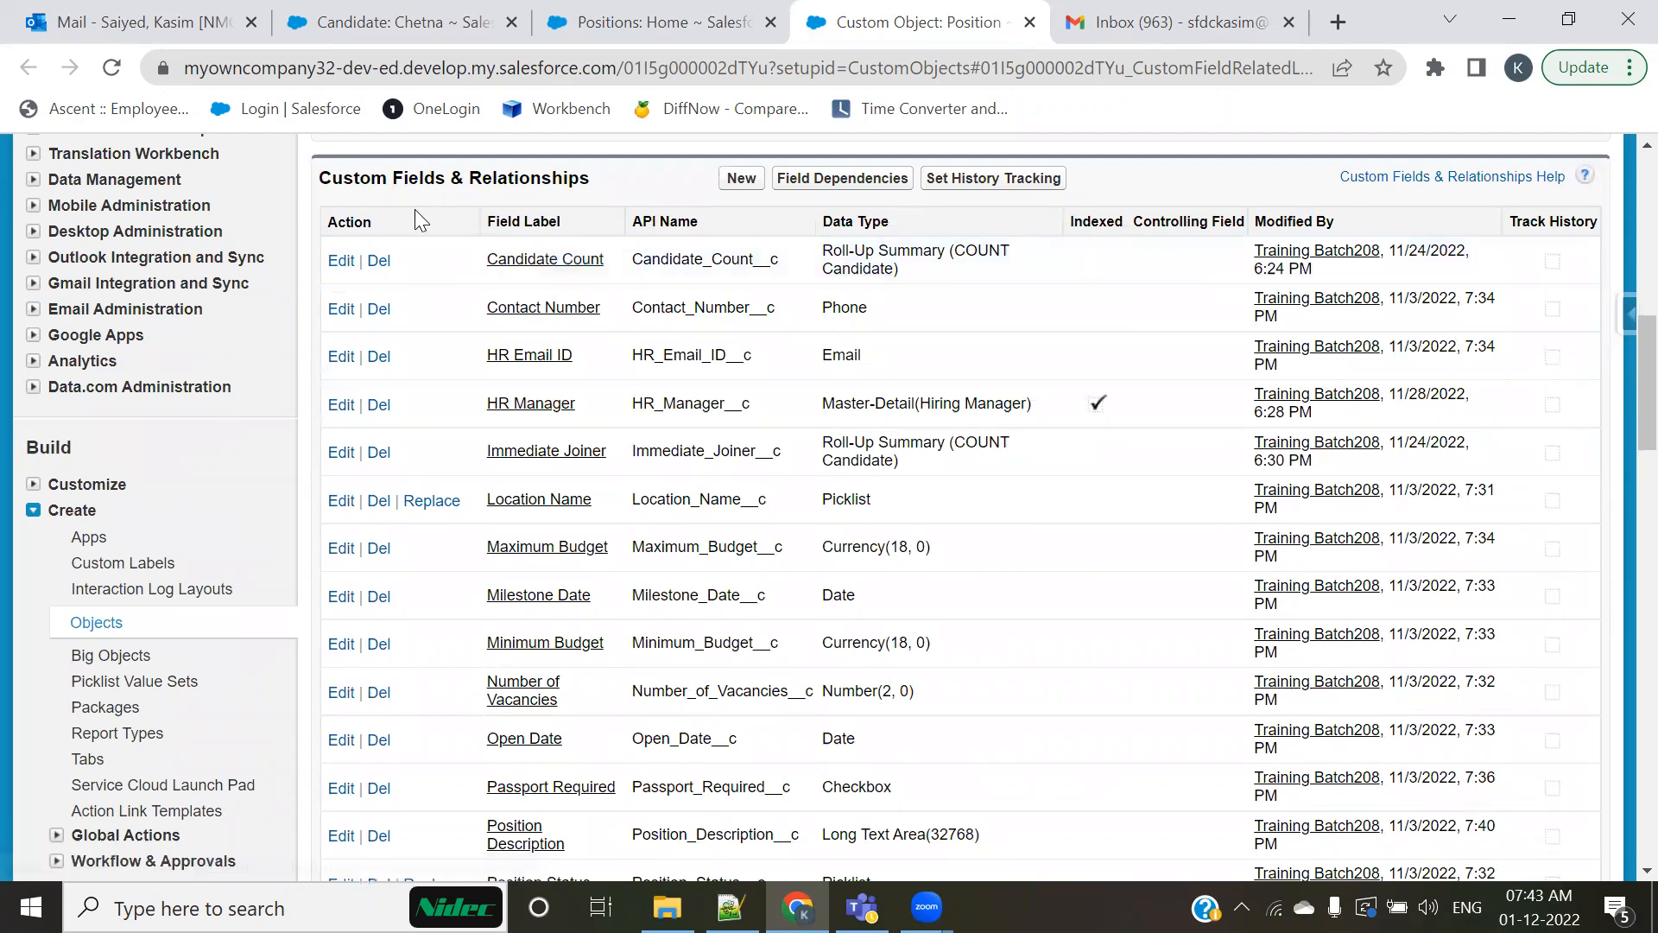
left_click_drag(466, 308, 492, 738)
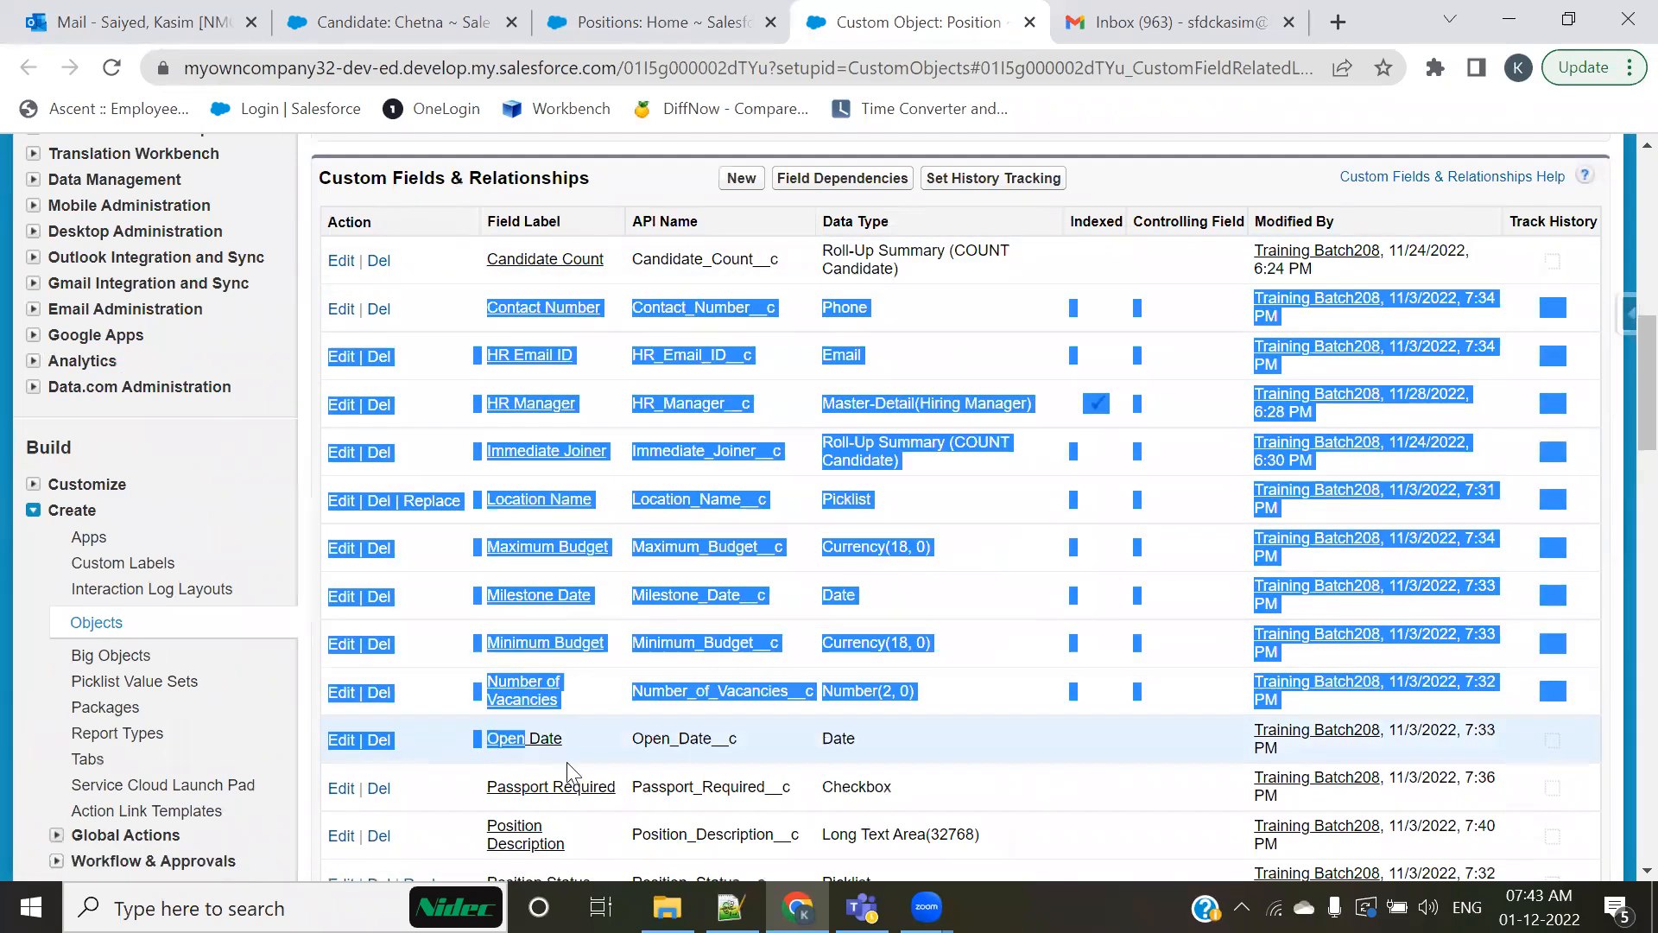
Step: Review the Position object's definition details and the API Name column of its custom fields, clearing the highlighted rows
scroll(760, 478, "up", 5)
scroll(760, 479, "up", 2)
scroll(756, 636, "up", 3)
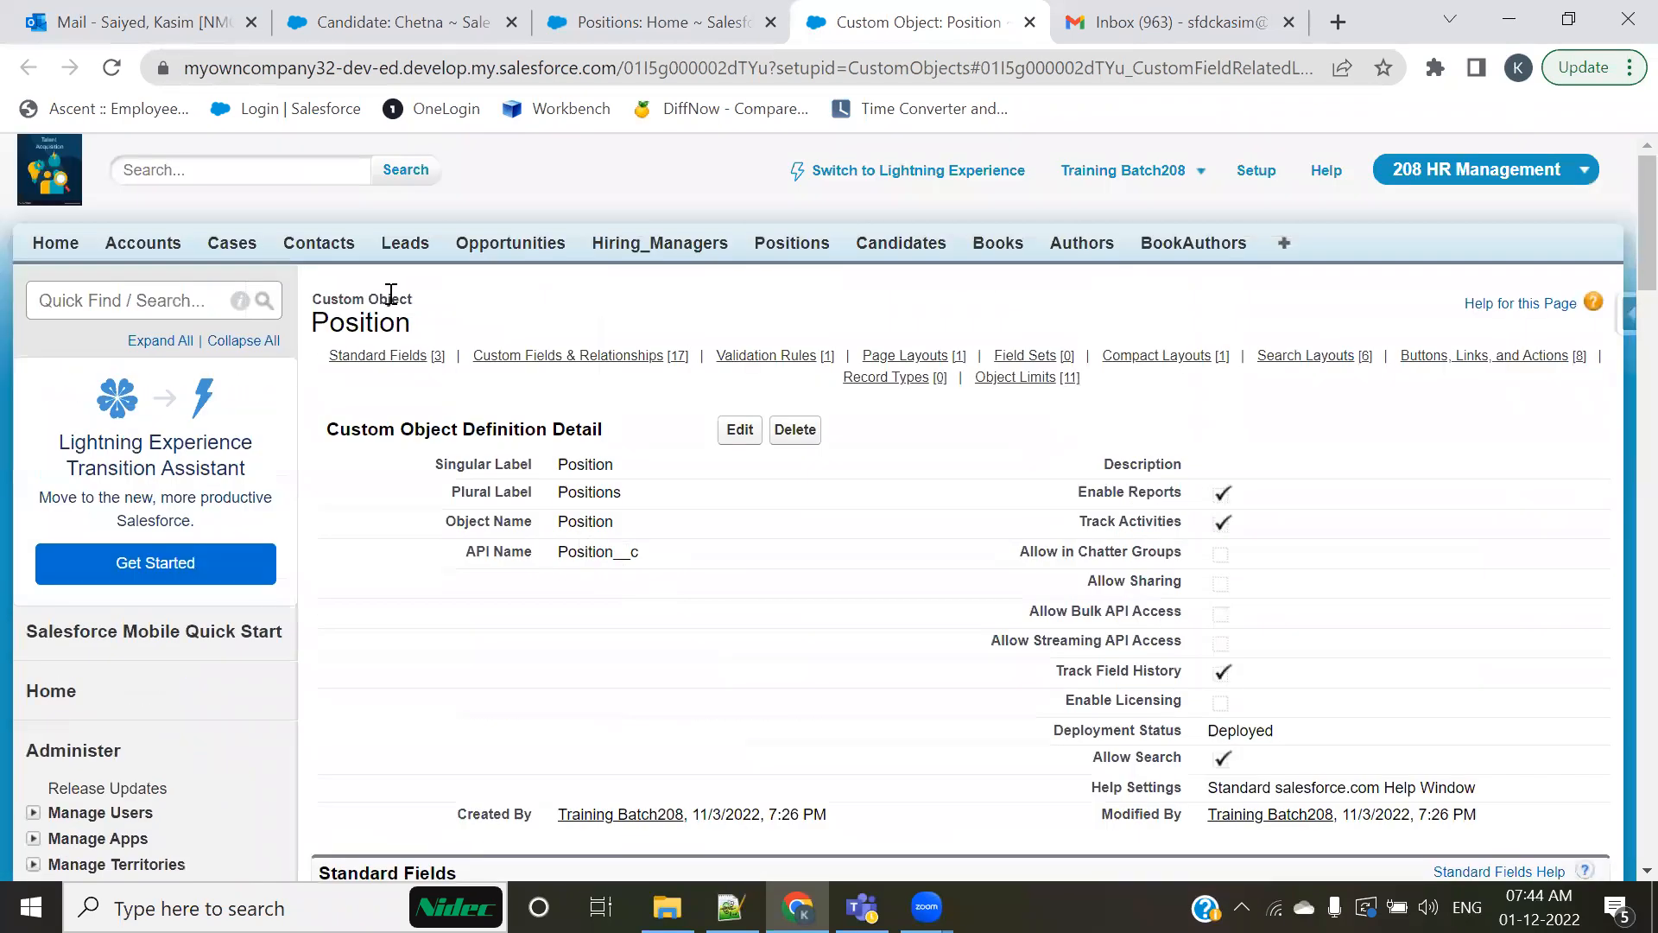
scroll(777, 630, "down", 7)
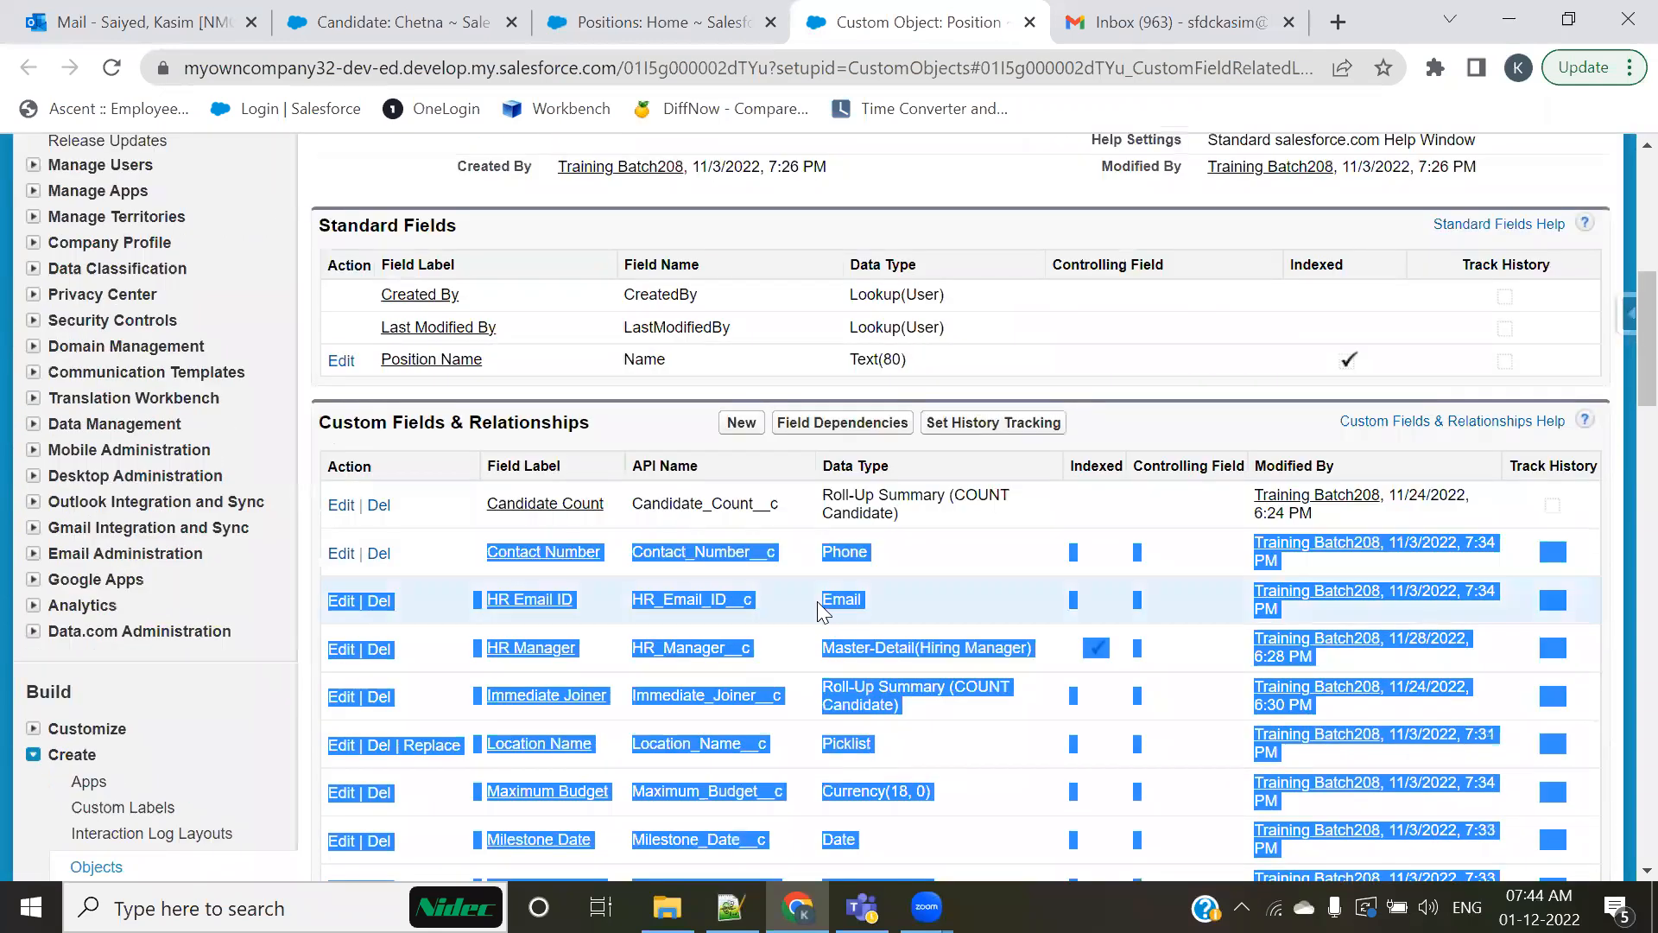
left_click(701, 463)
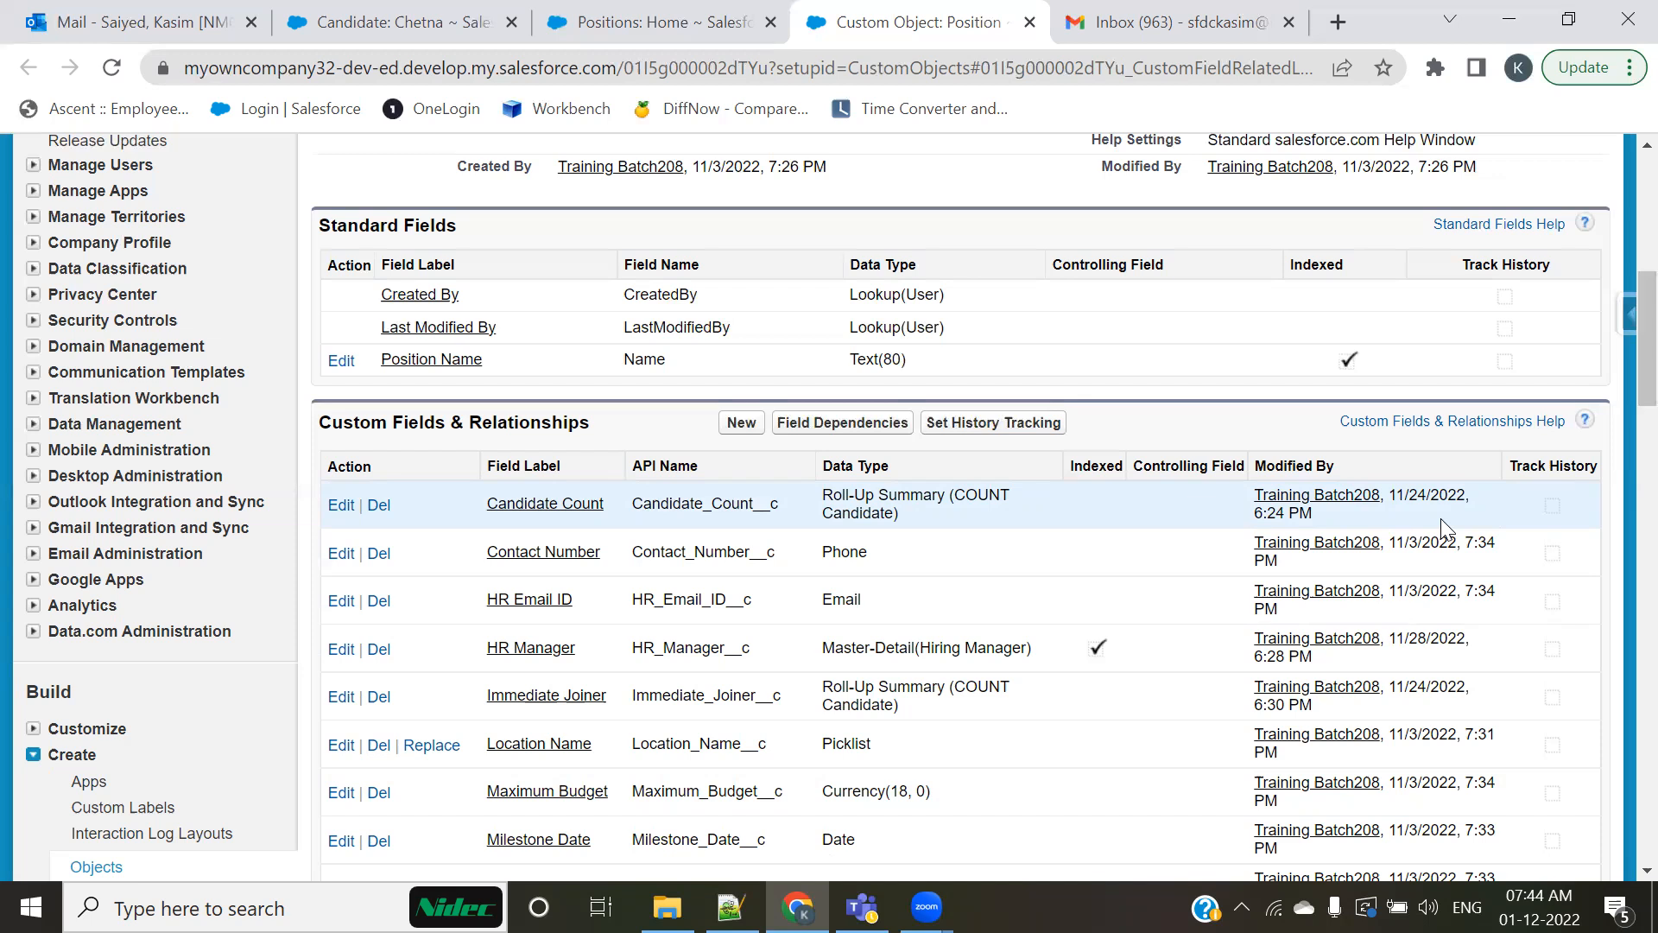
scroll(1484, 535, "up", 1)
scroll(1484, 535, "up", 4)
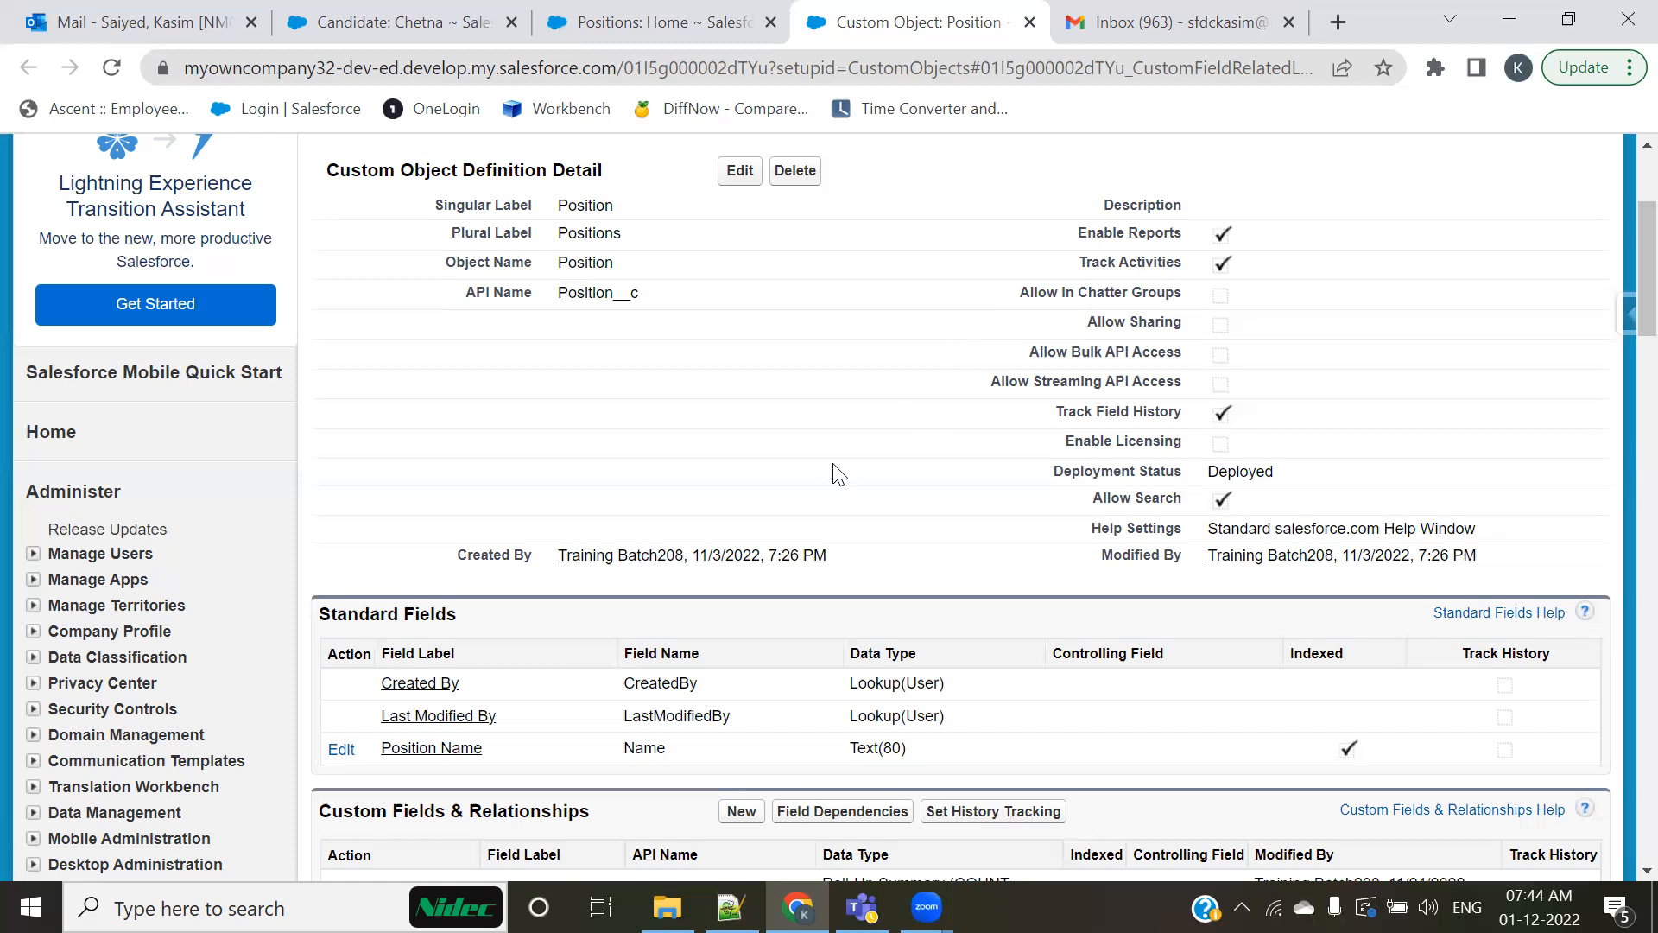
Step: Highlight the Field Name heading of the standard fields and the Position object's Singular Label value
scroll(836, 482, "down", 1)
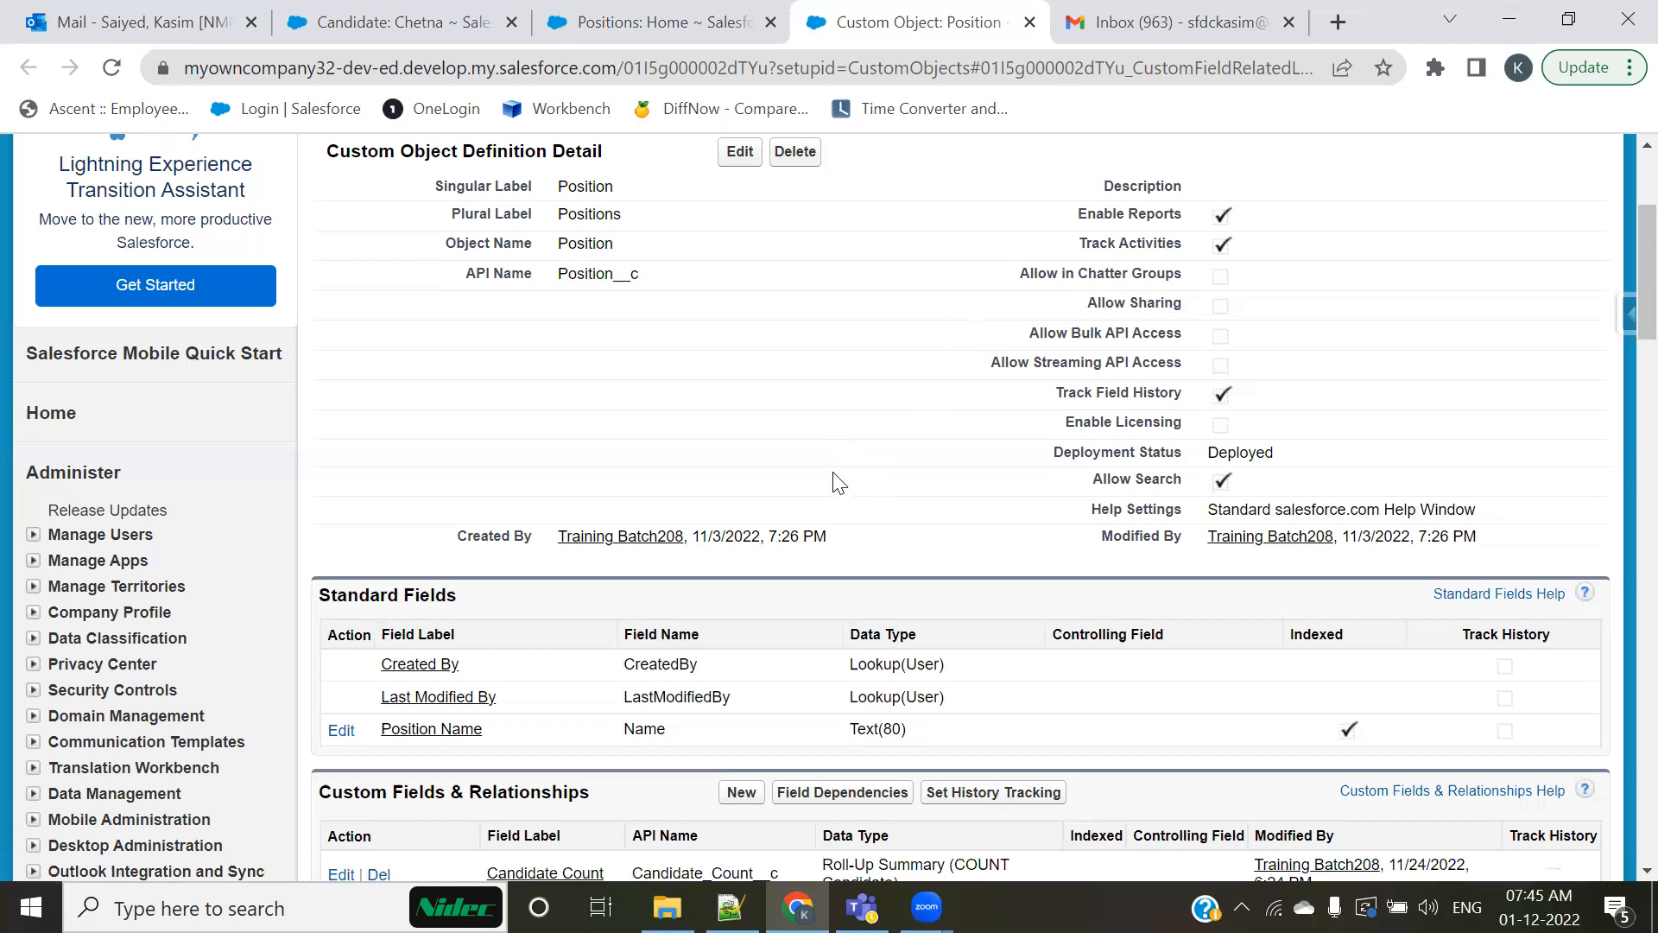
left_click_drag(722, 523, 624, 523)
scroll(646, 480, "up", 5)
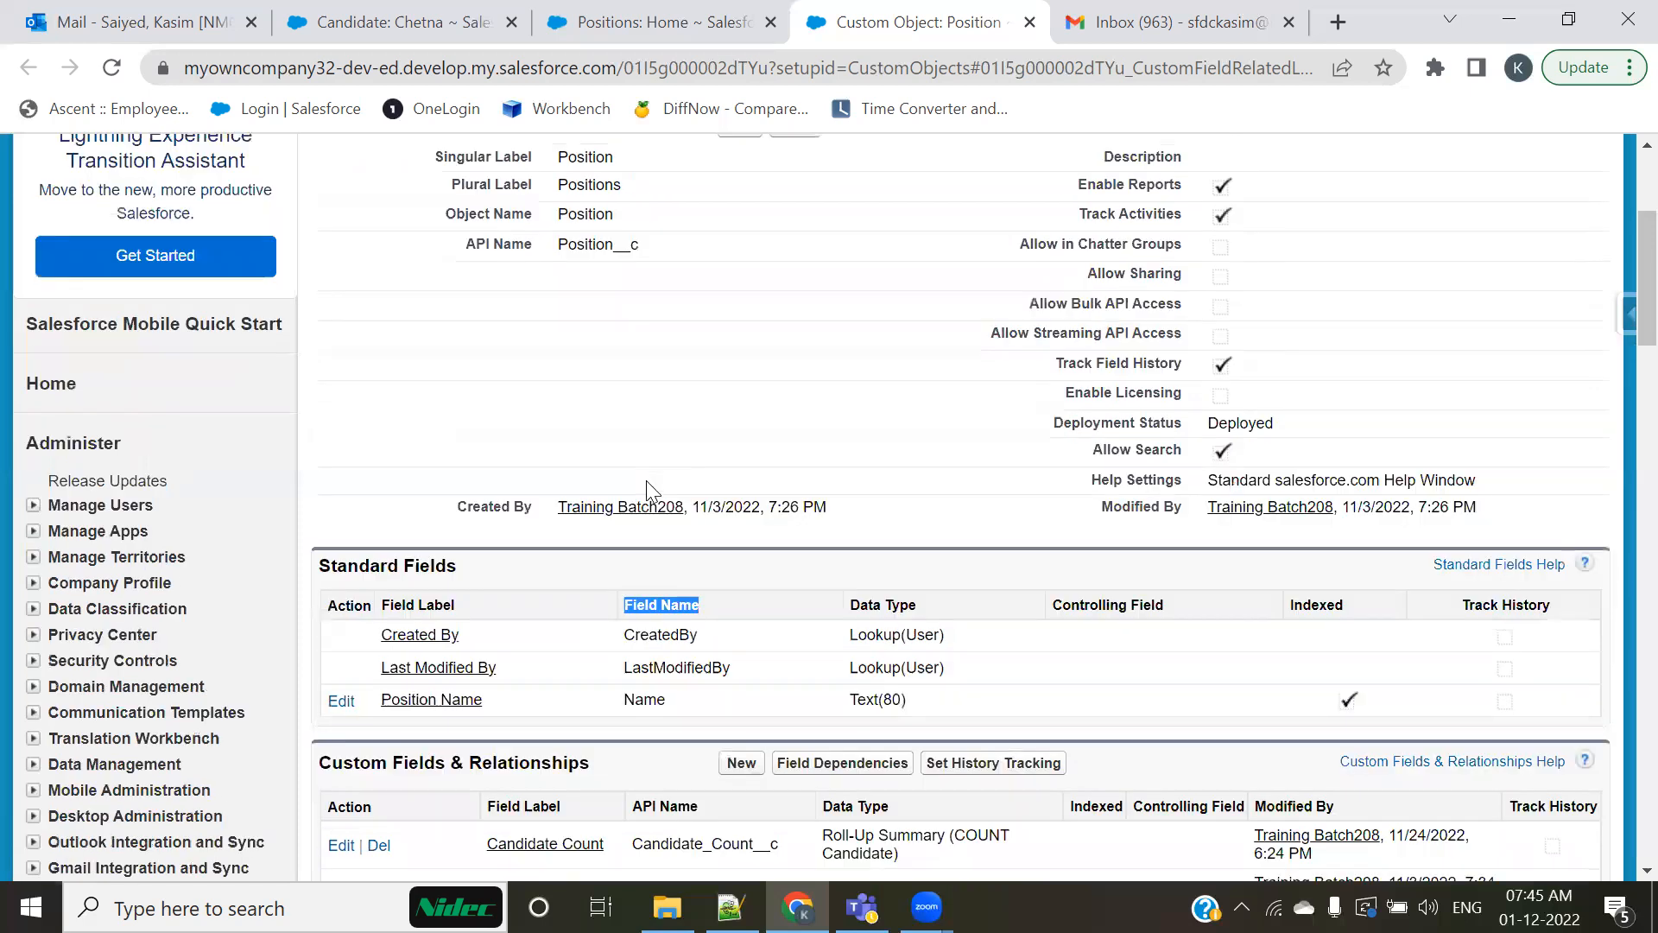
left_click_drag(551, 471, 650, 475)
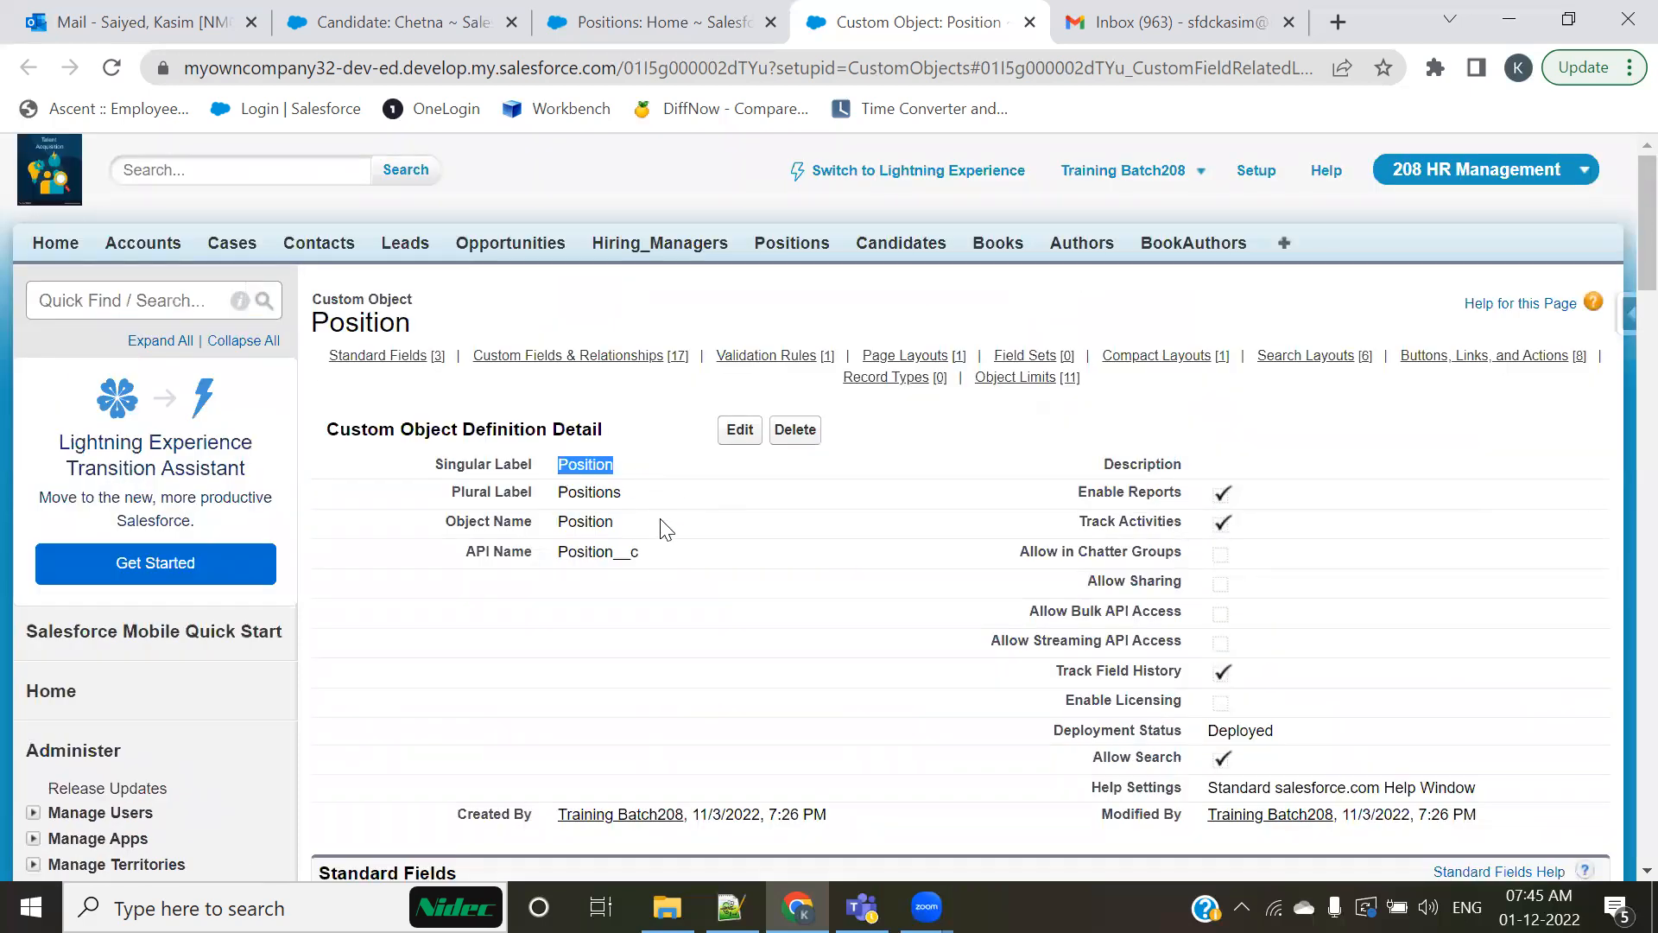
Step: Highlight the standard fields' Field Label heading and the Position object's Singular Label and Plural Label values for comparison
scroll(666, 529, "down", 1)
scroll(671, 531, "down", 1)
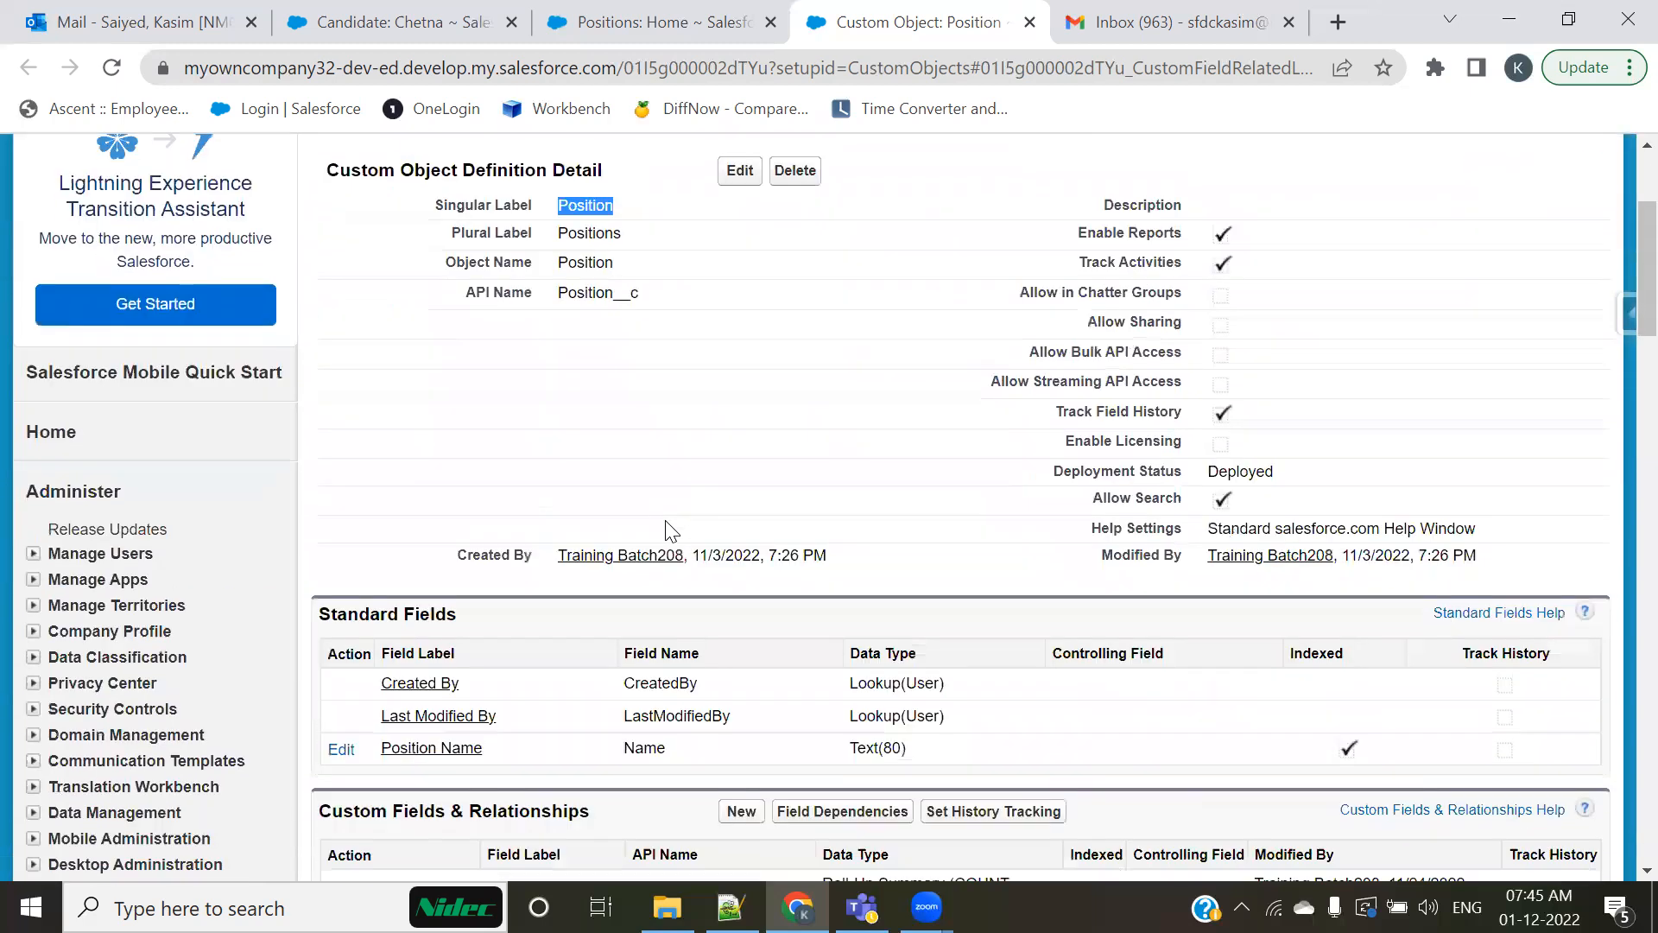
scroll(667, 523, "down", 2)
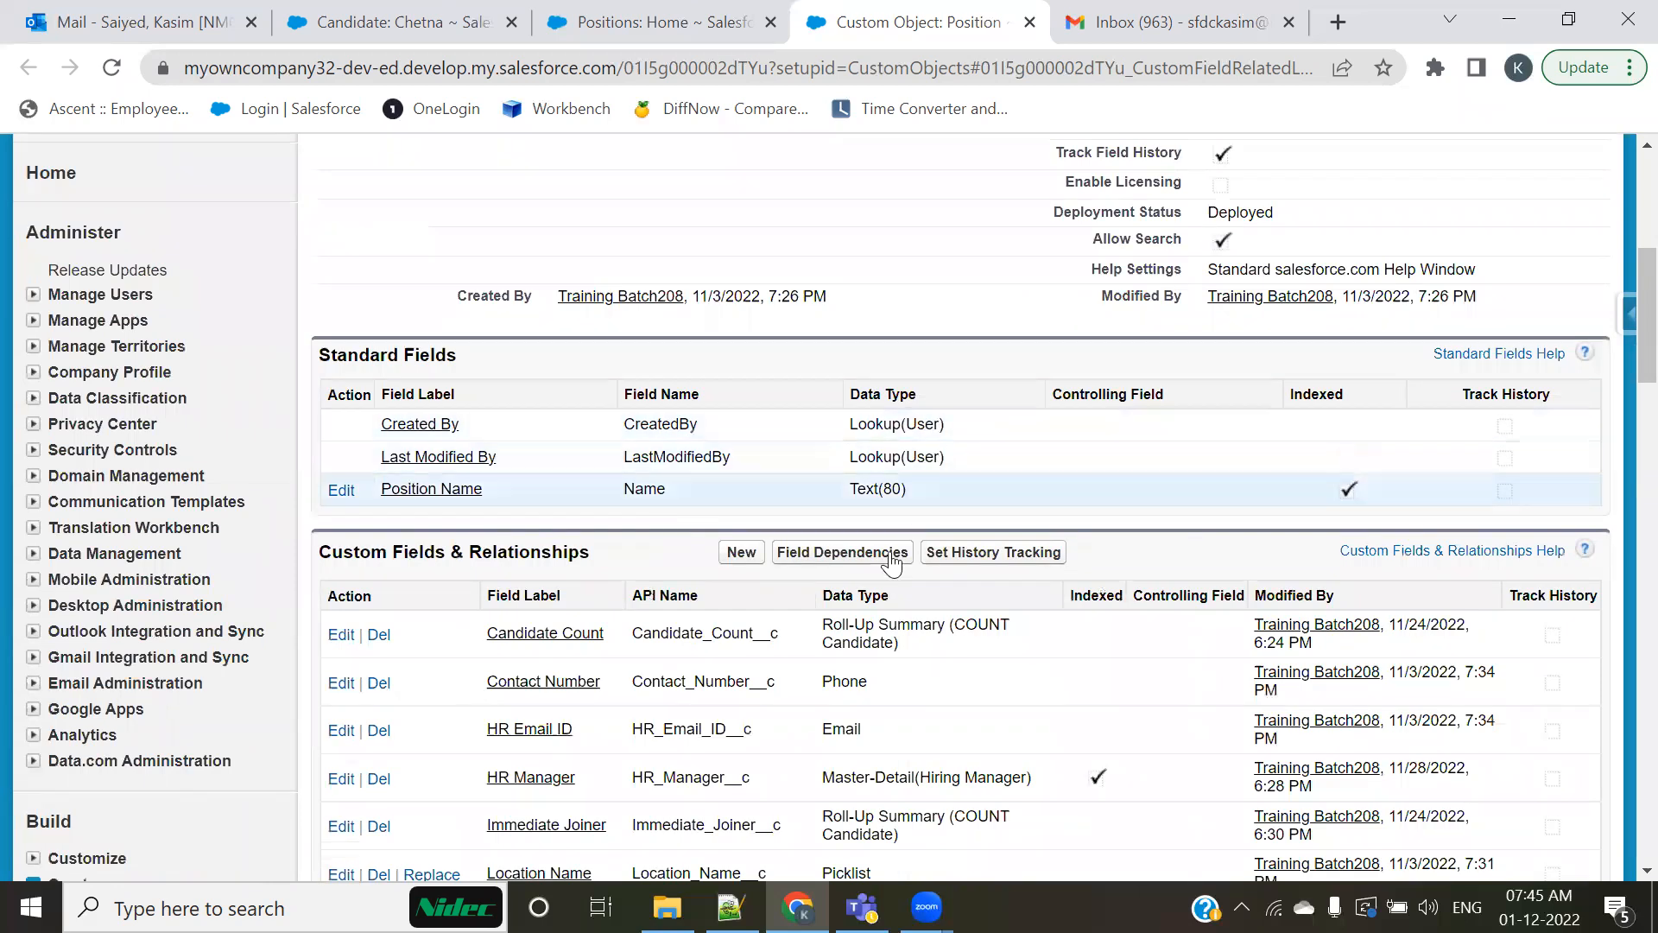
left_click_drag(458, 395, 406, 395)
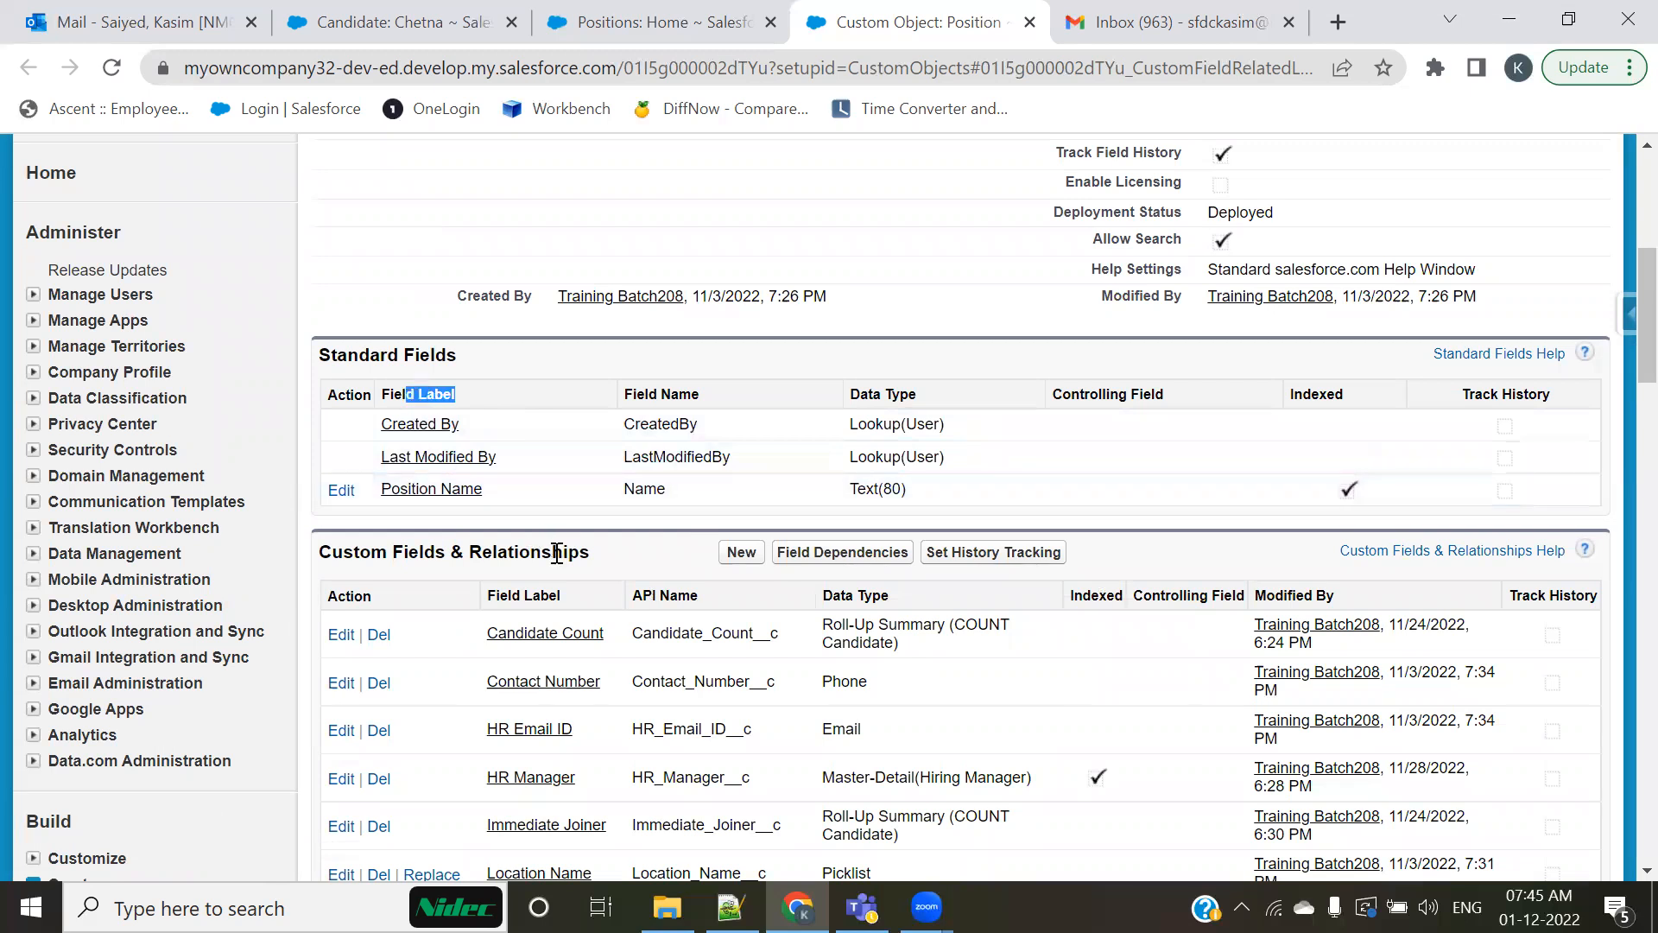
scroll(461, 510, "up", 6)
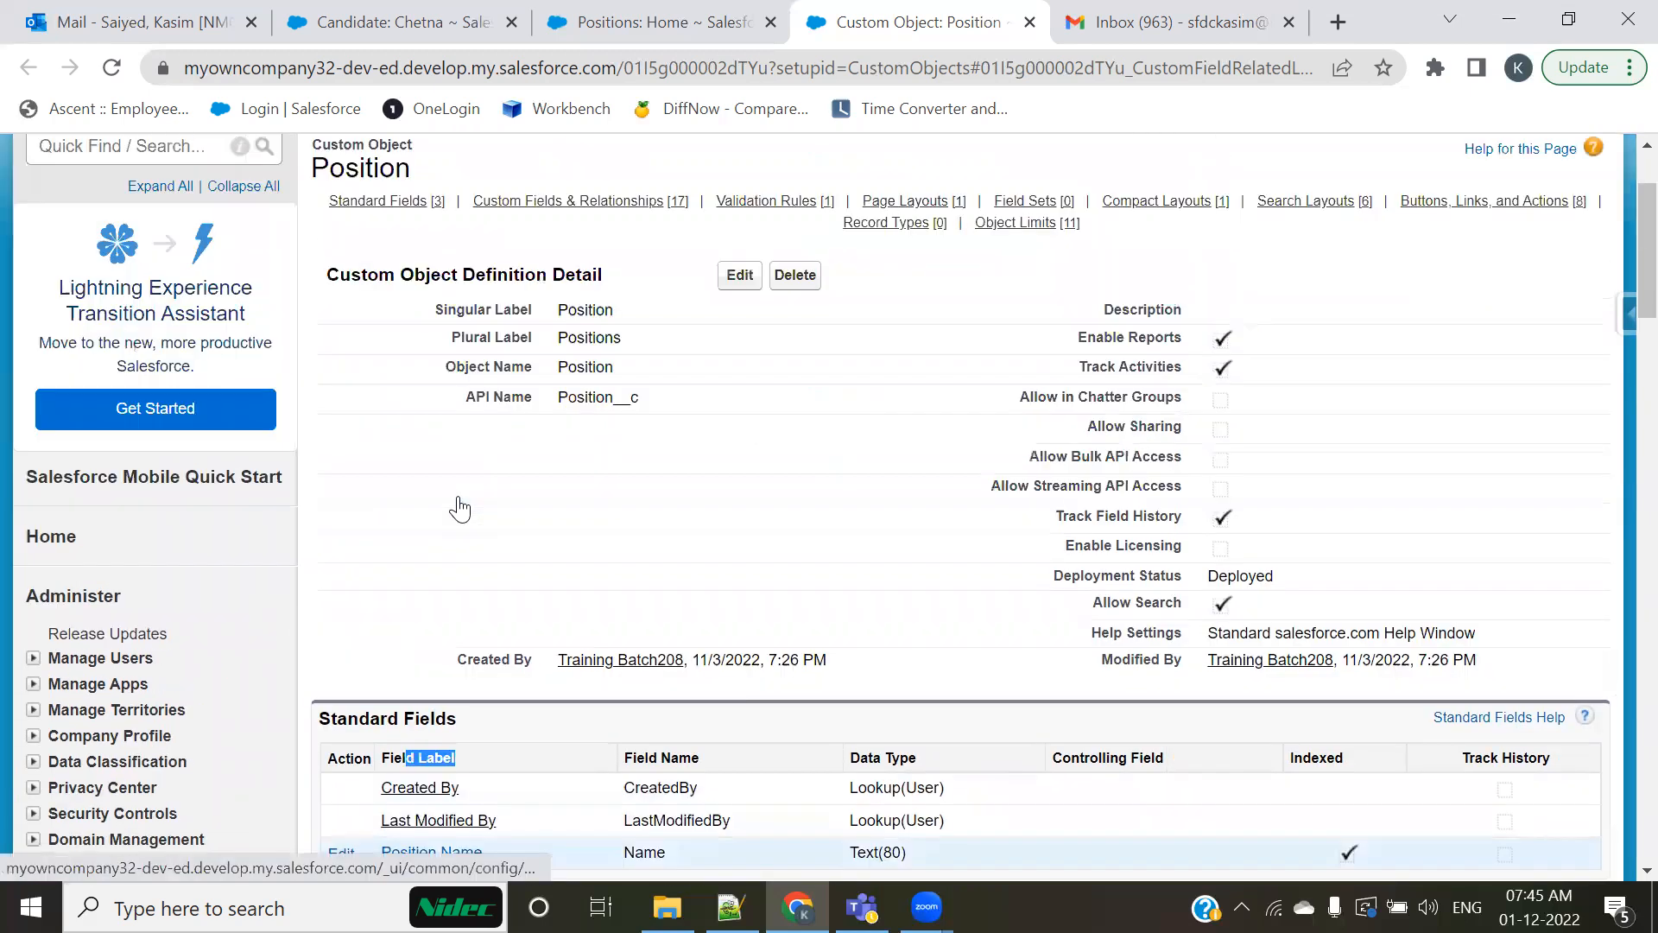
left_click_drag(636, 481, 559, 482)
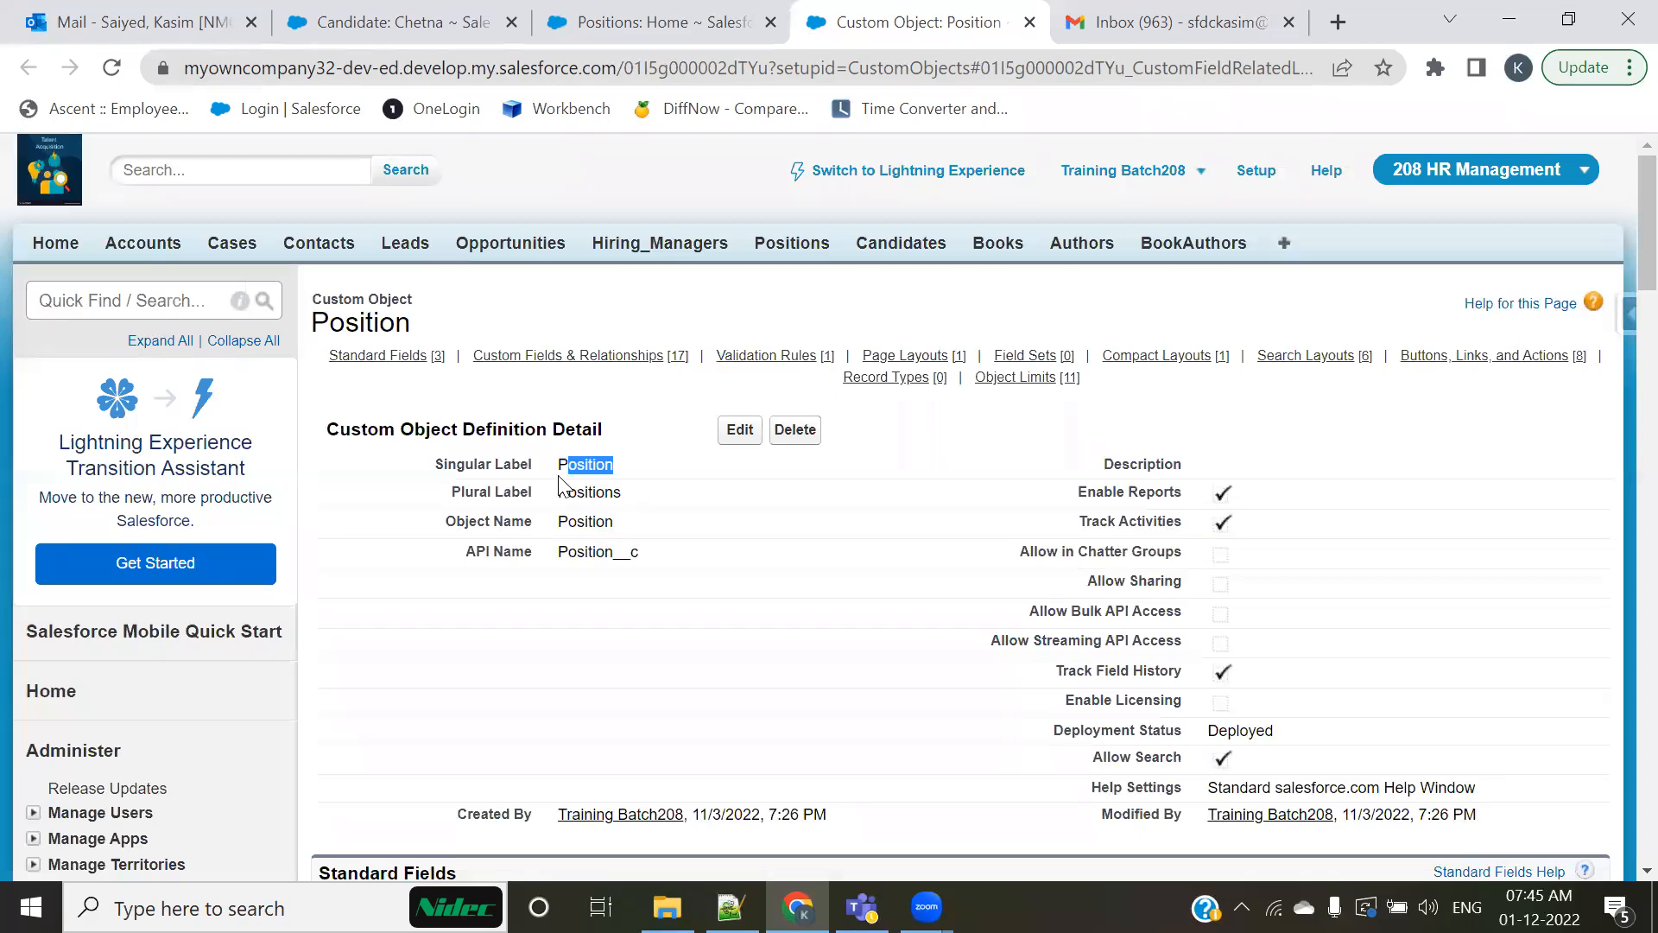
double_click(603, 492)
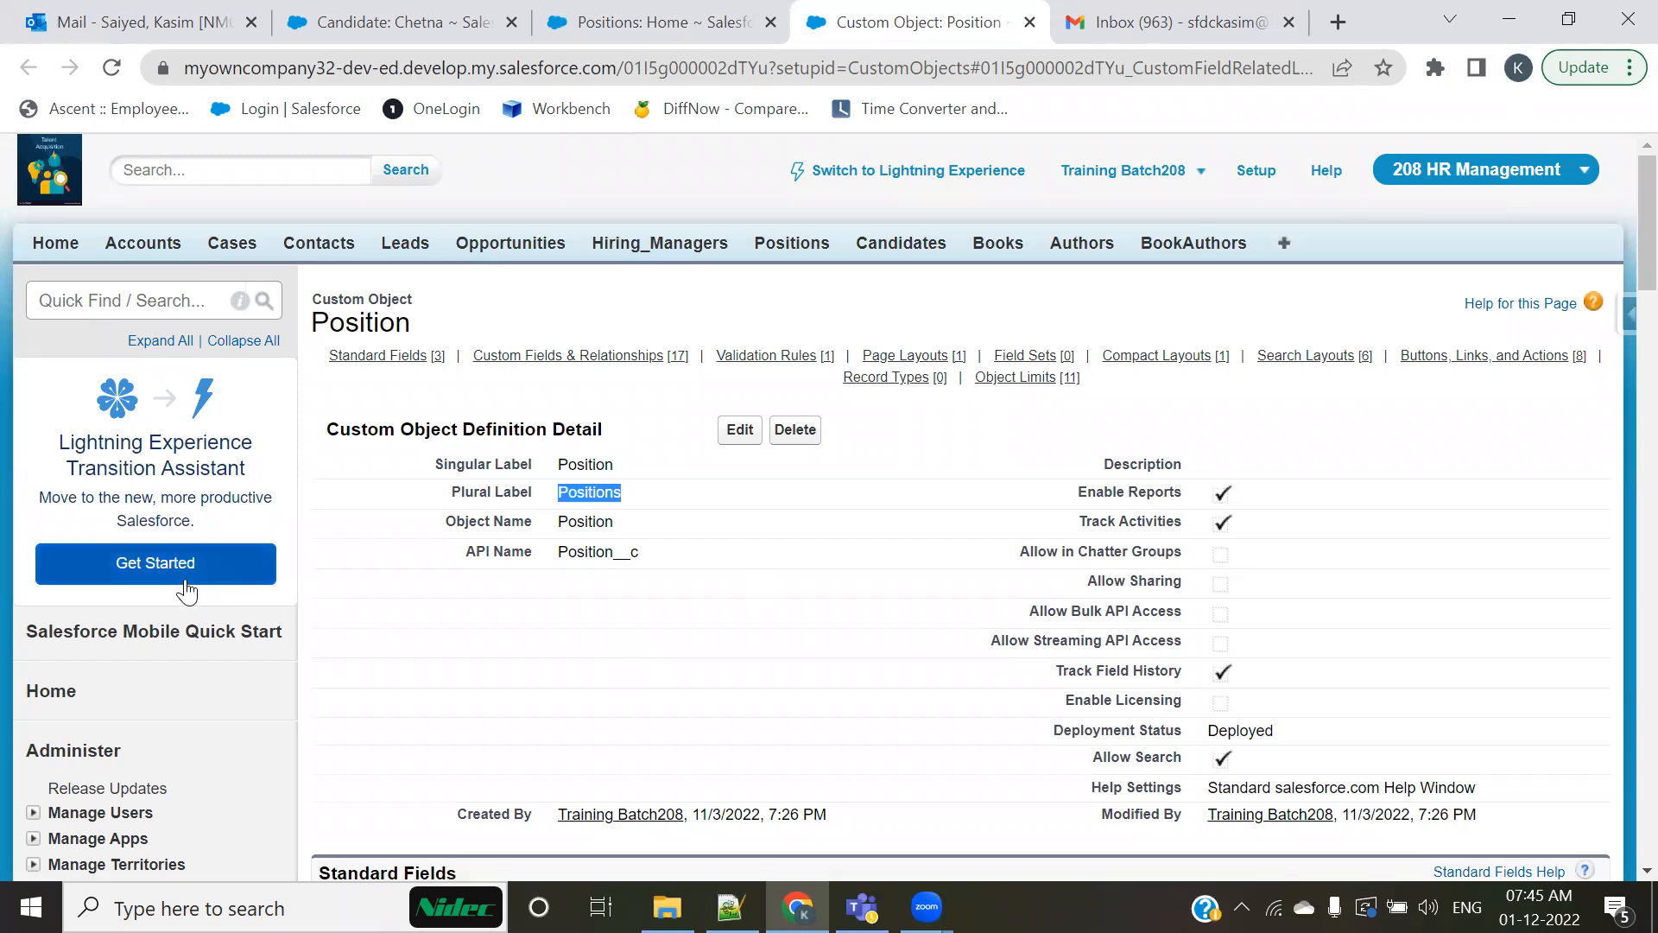
Step: Highlight the standard fields' Field Name heading and the custom fields' API Name heading, clearing the highlight at the end
scroll(238, 544, "down", 3)
scroll(233, 532, "down", 2)
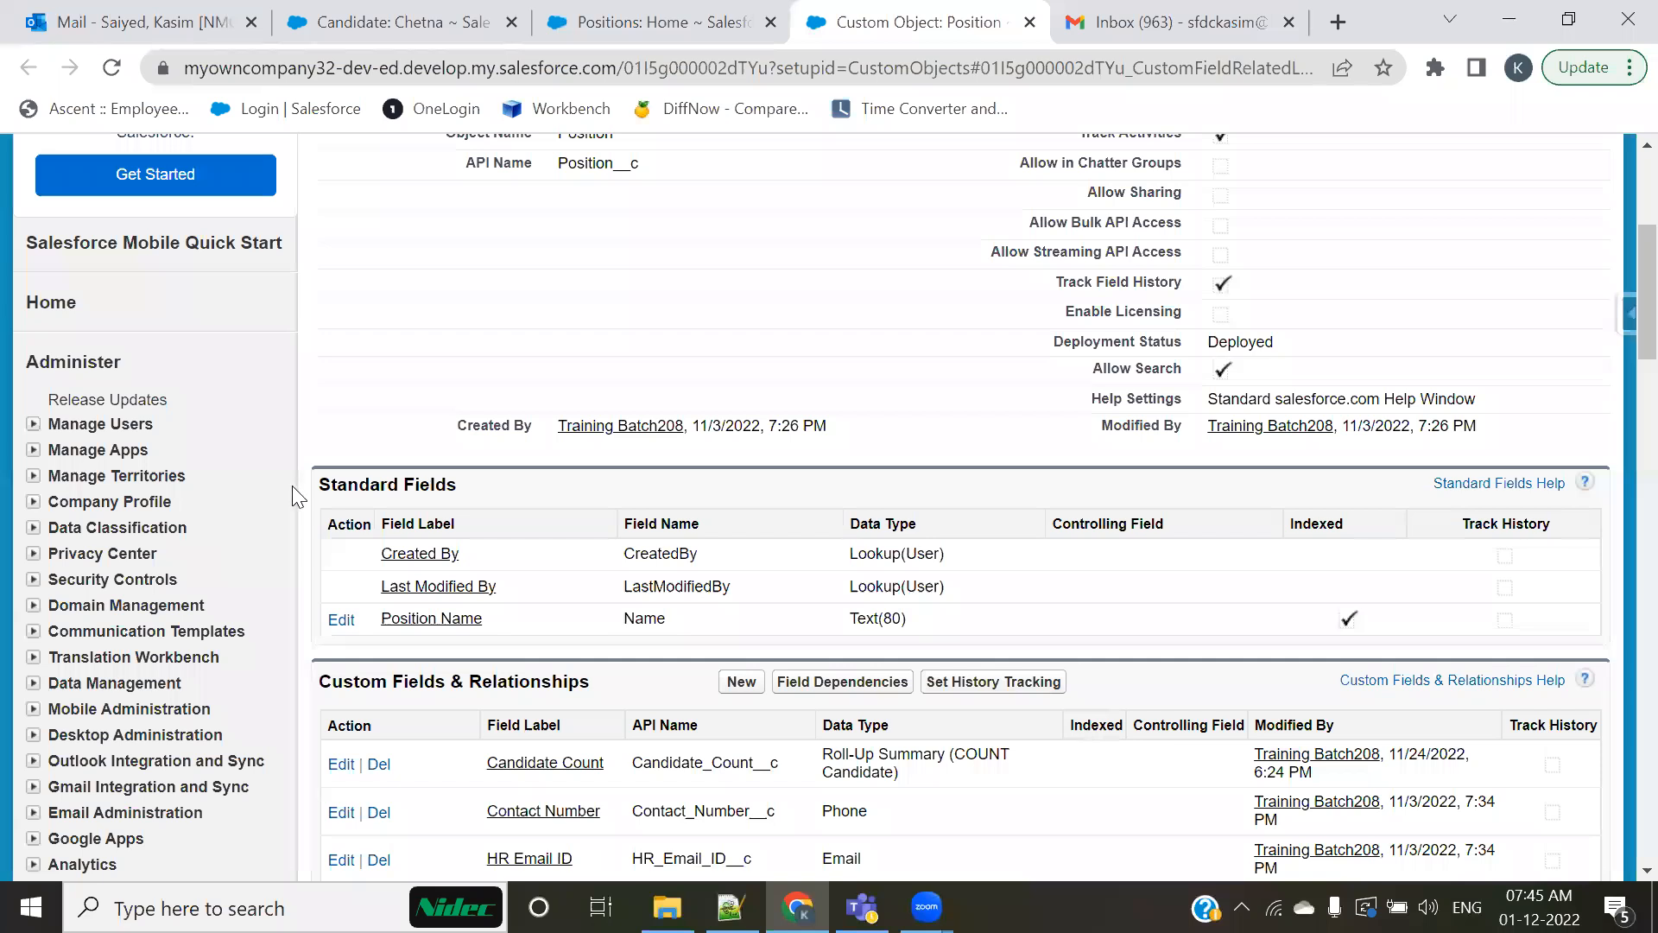
double_click(681, 524)
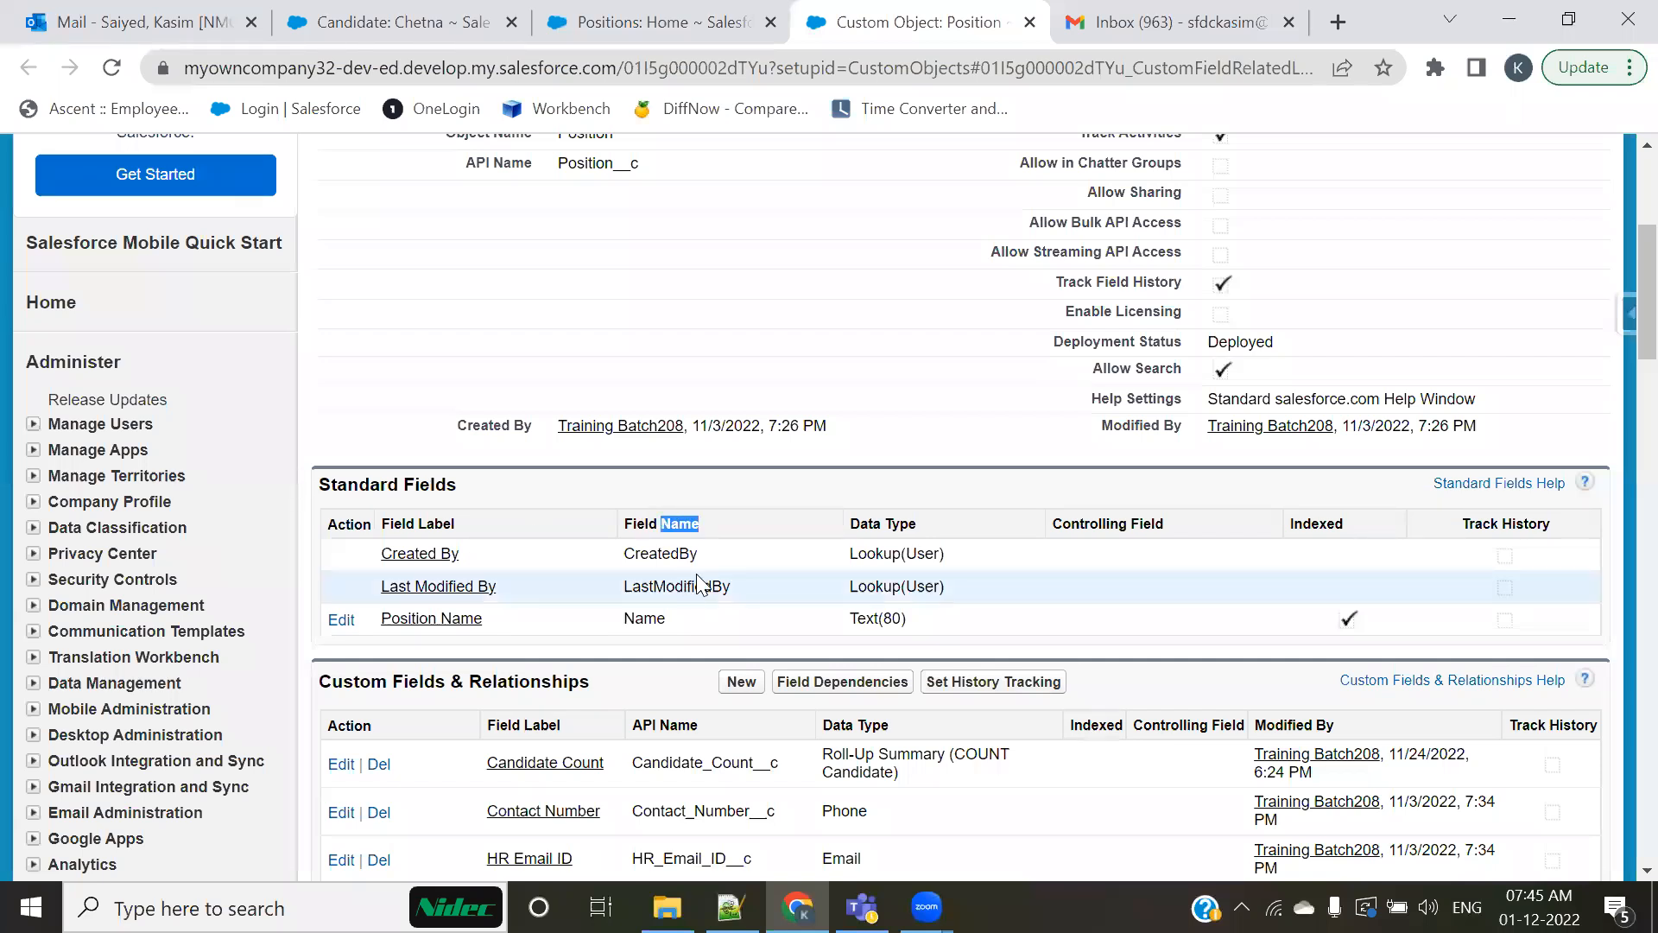
scroll(691, 574, "down", 4)
left_click_drag(660, 336, 692, 336)
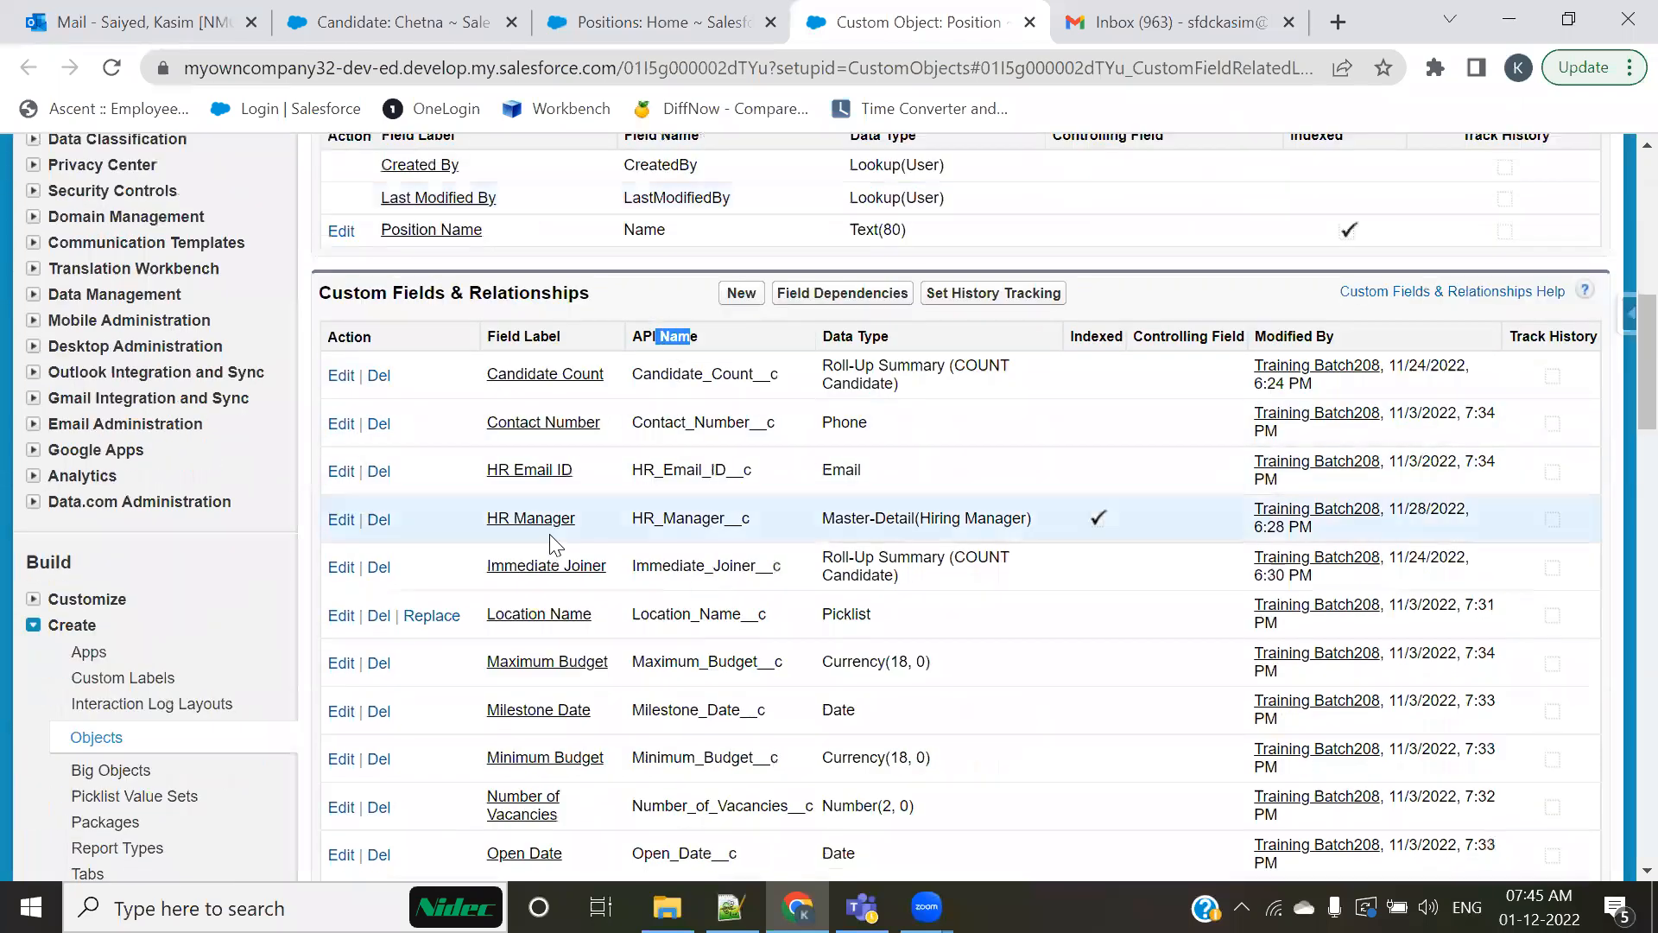
left_click(730, 343)
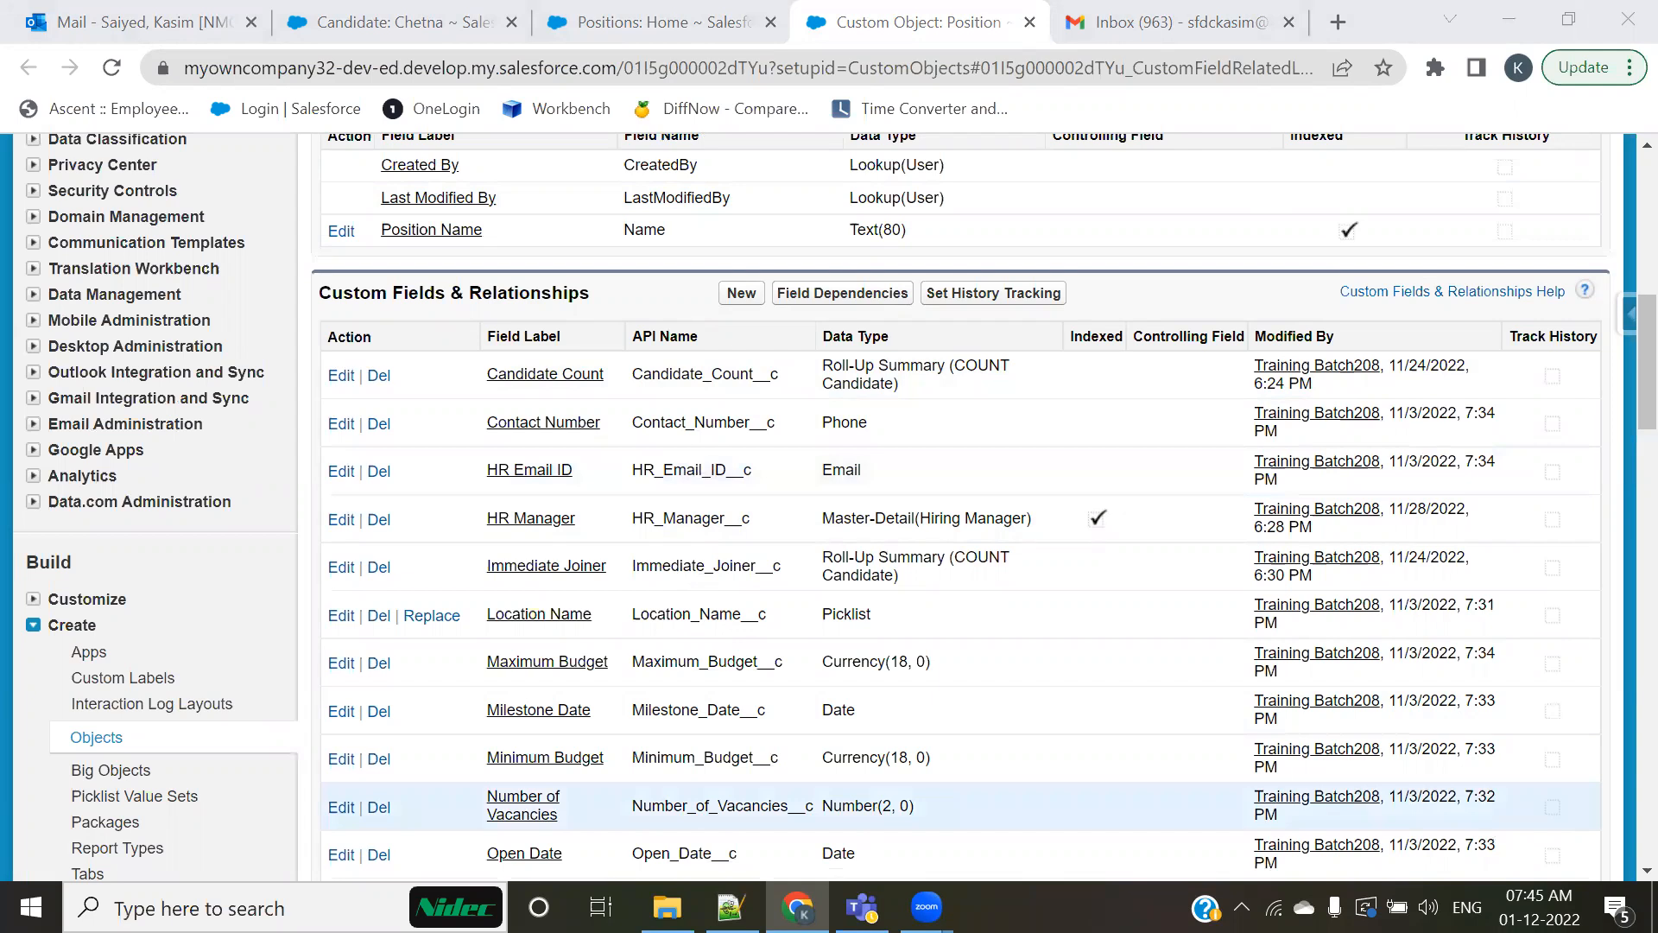
Step: Switch to File Explorer and open the Admin folder of Batch201 within the Salesforce backup on New Volume (D:)
key("alt+Tab")
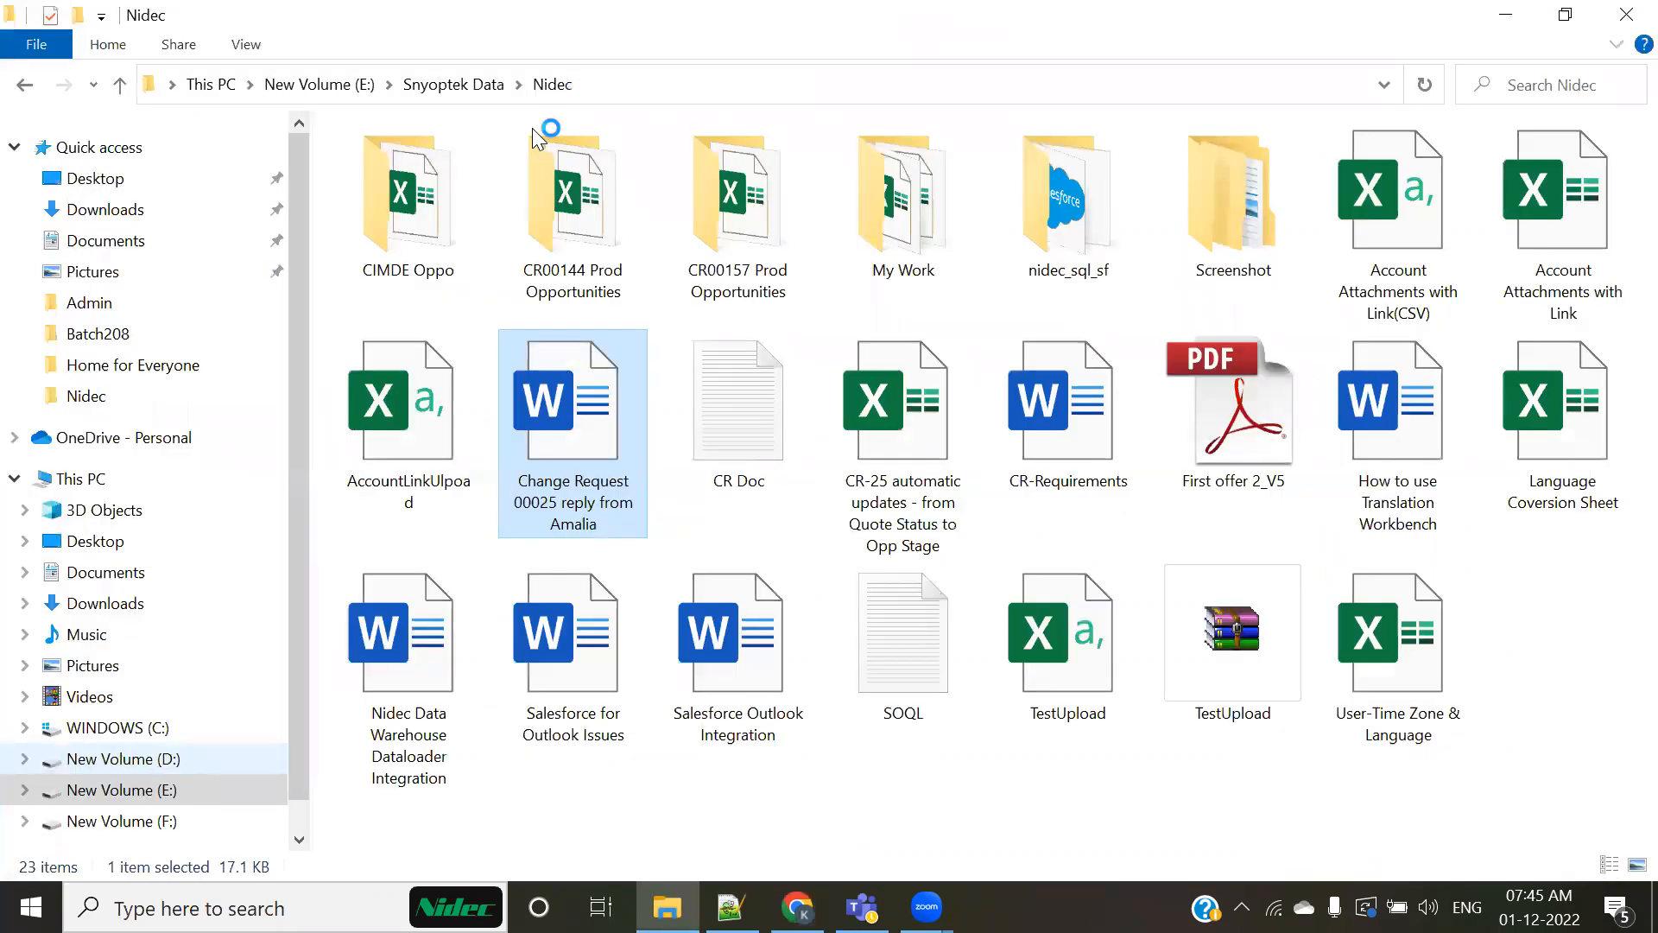
double_click(412, 171)
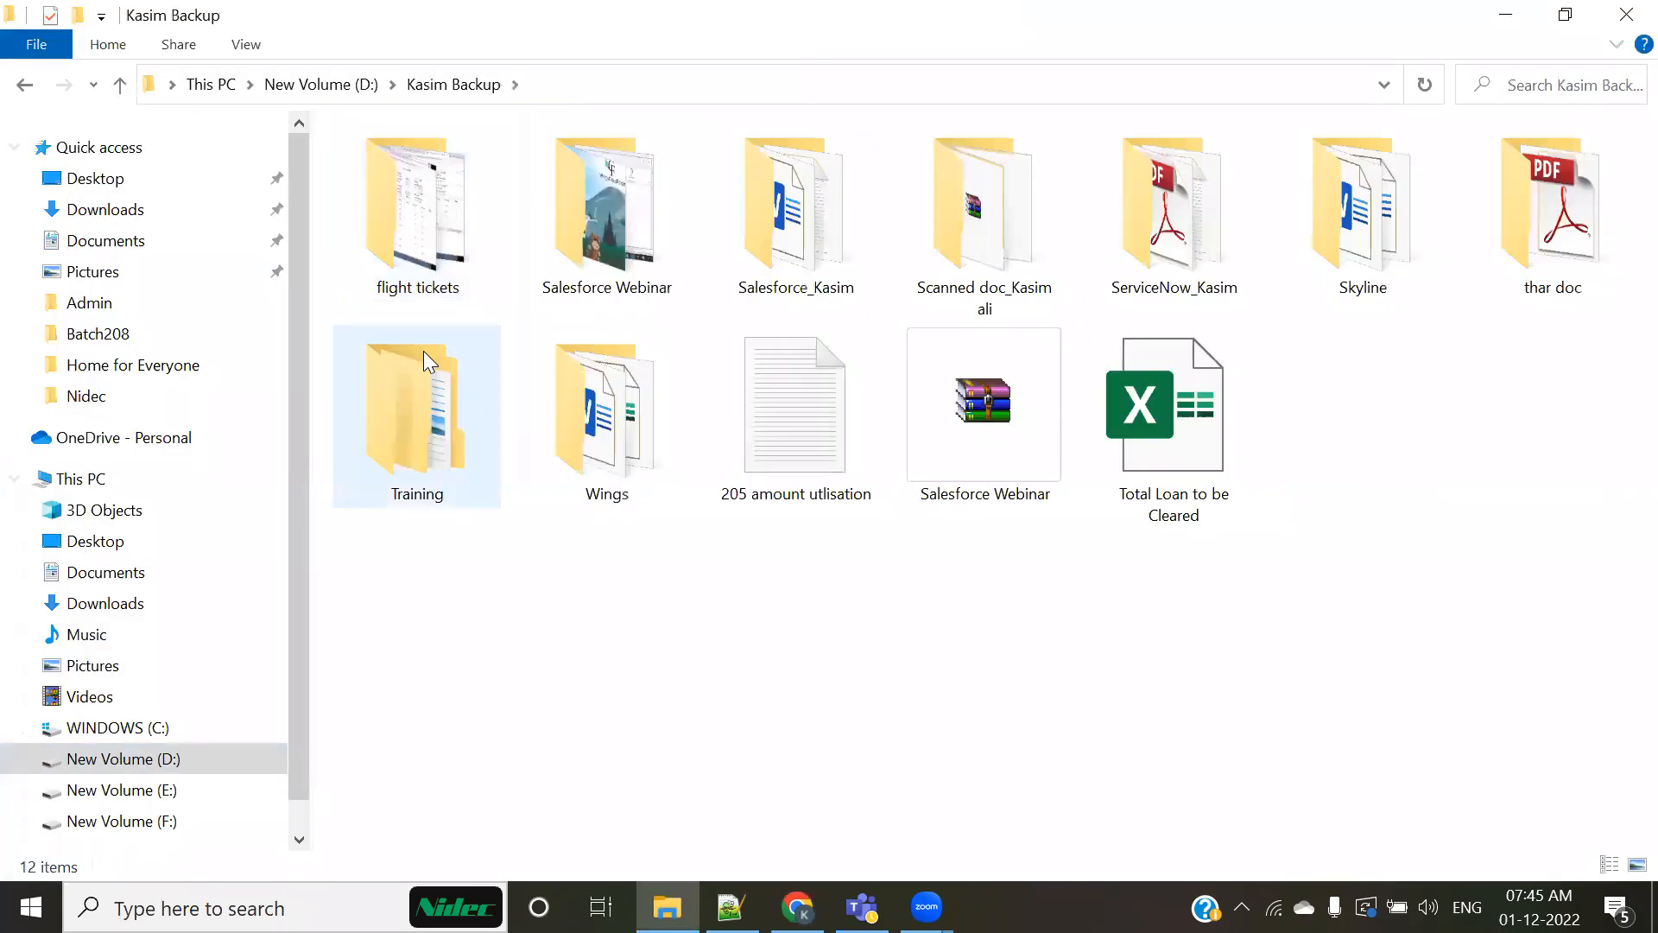
double_click(788, 251)
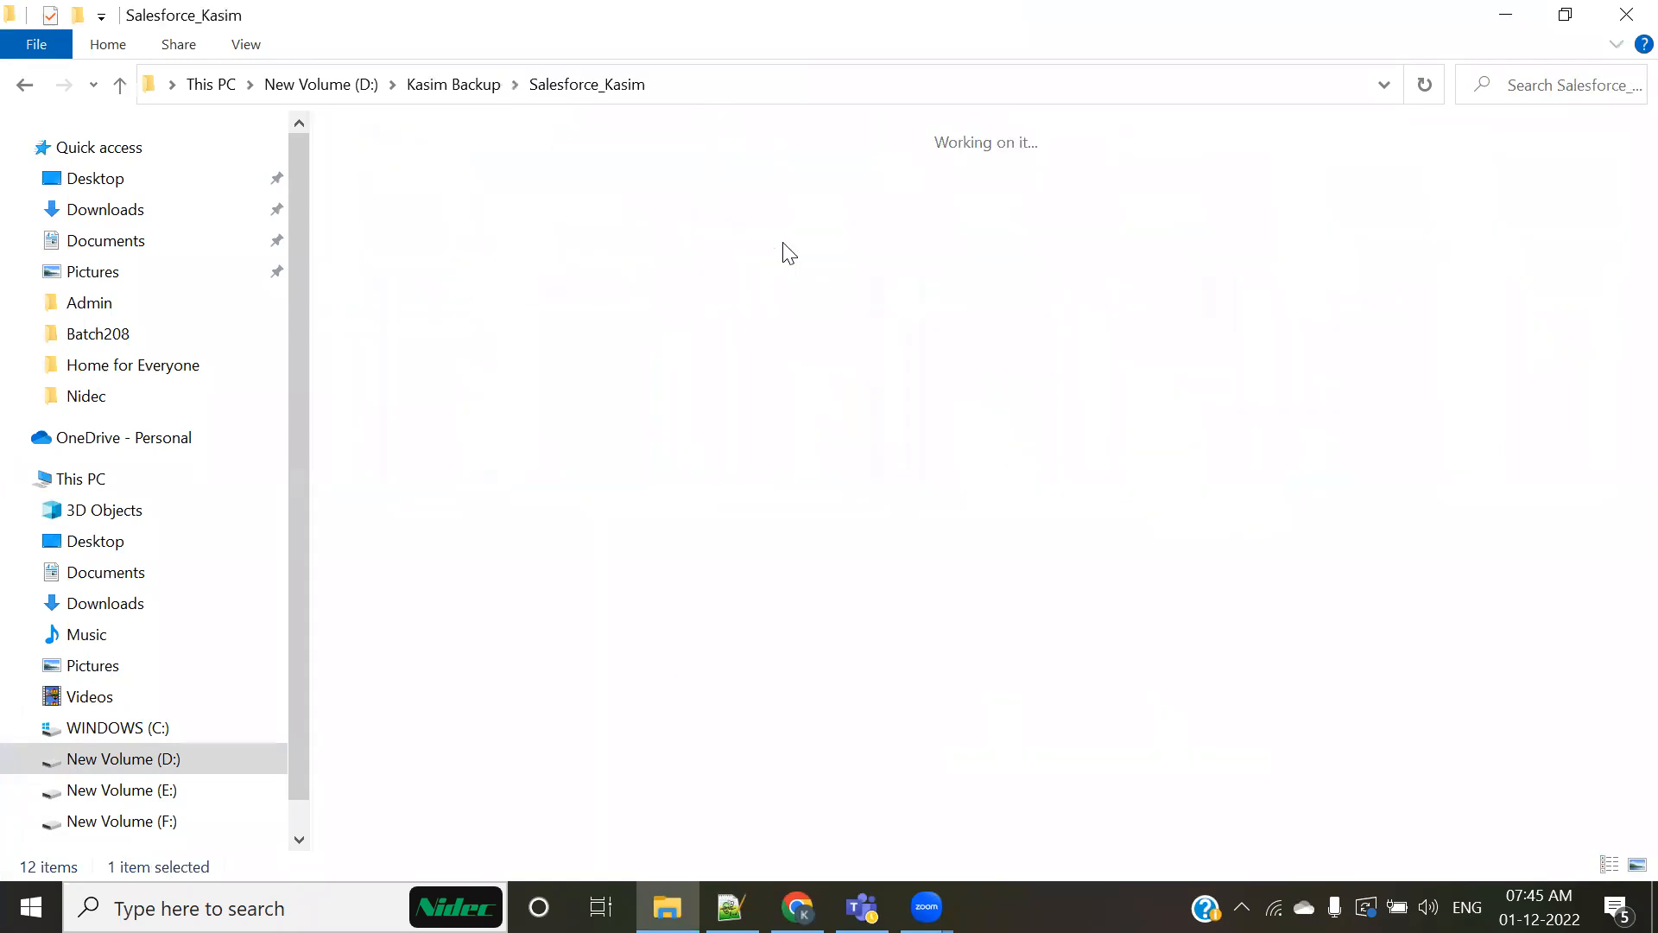
double_click(452, 243)
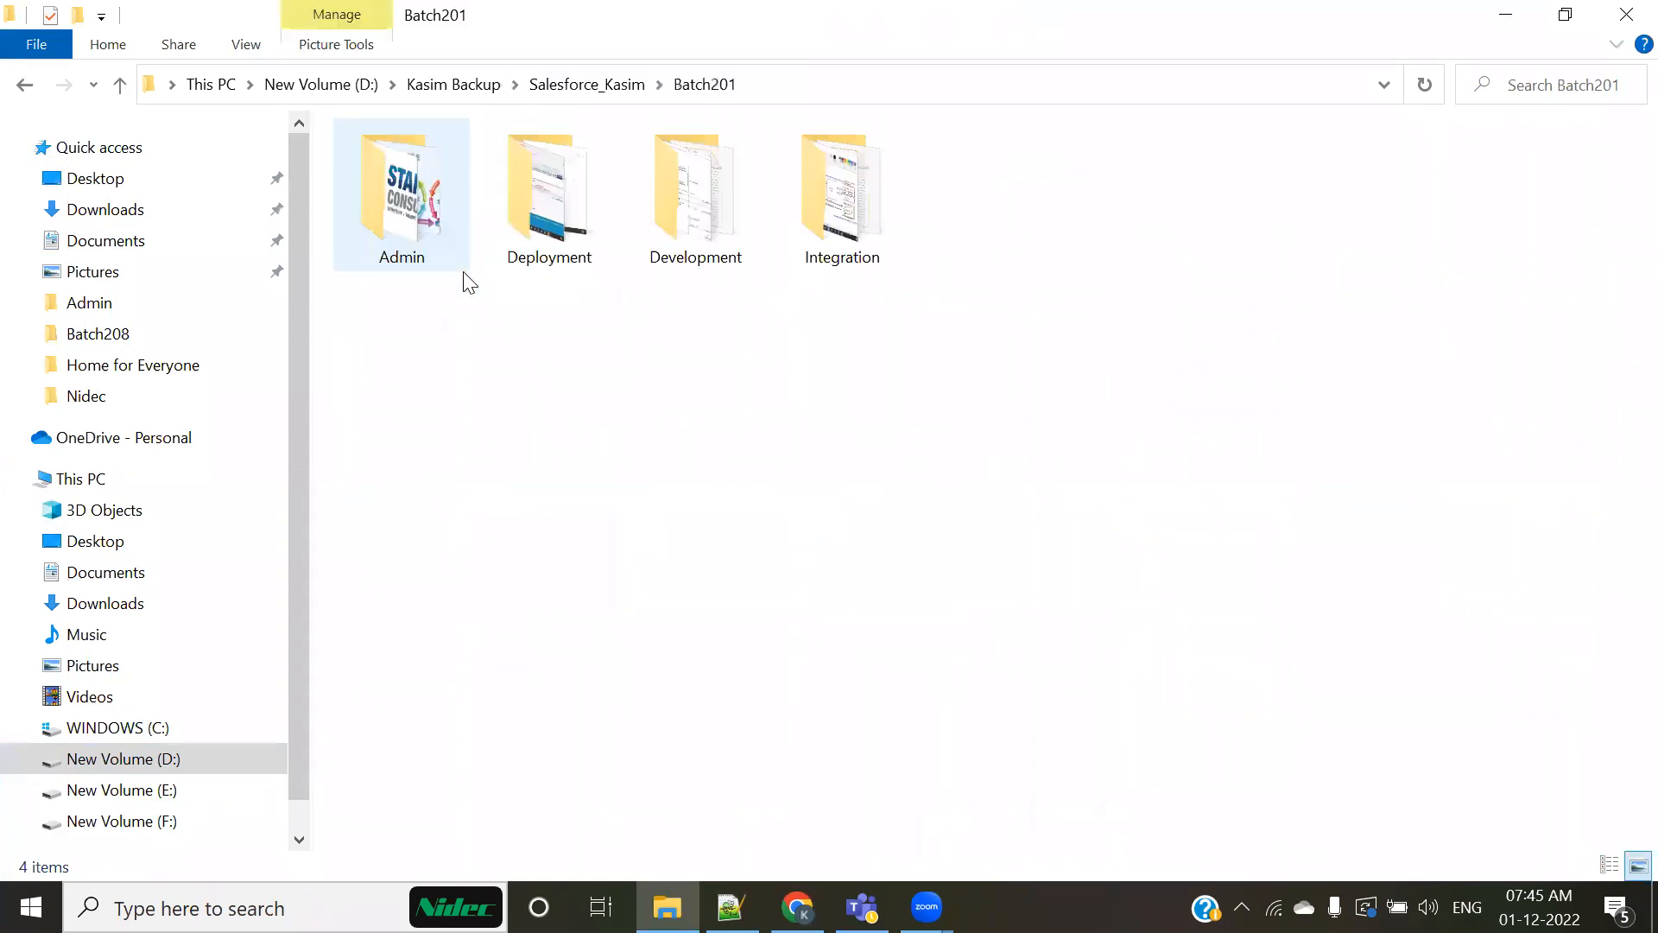
double_click(430, 235)
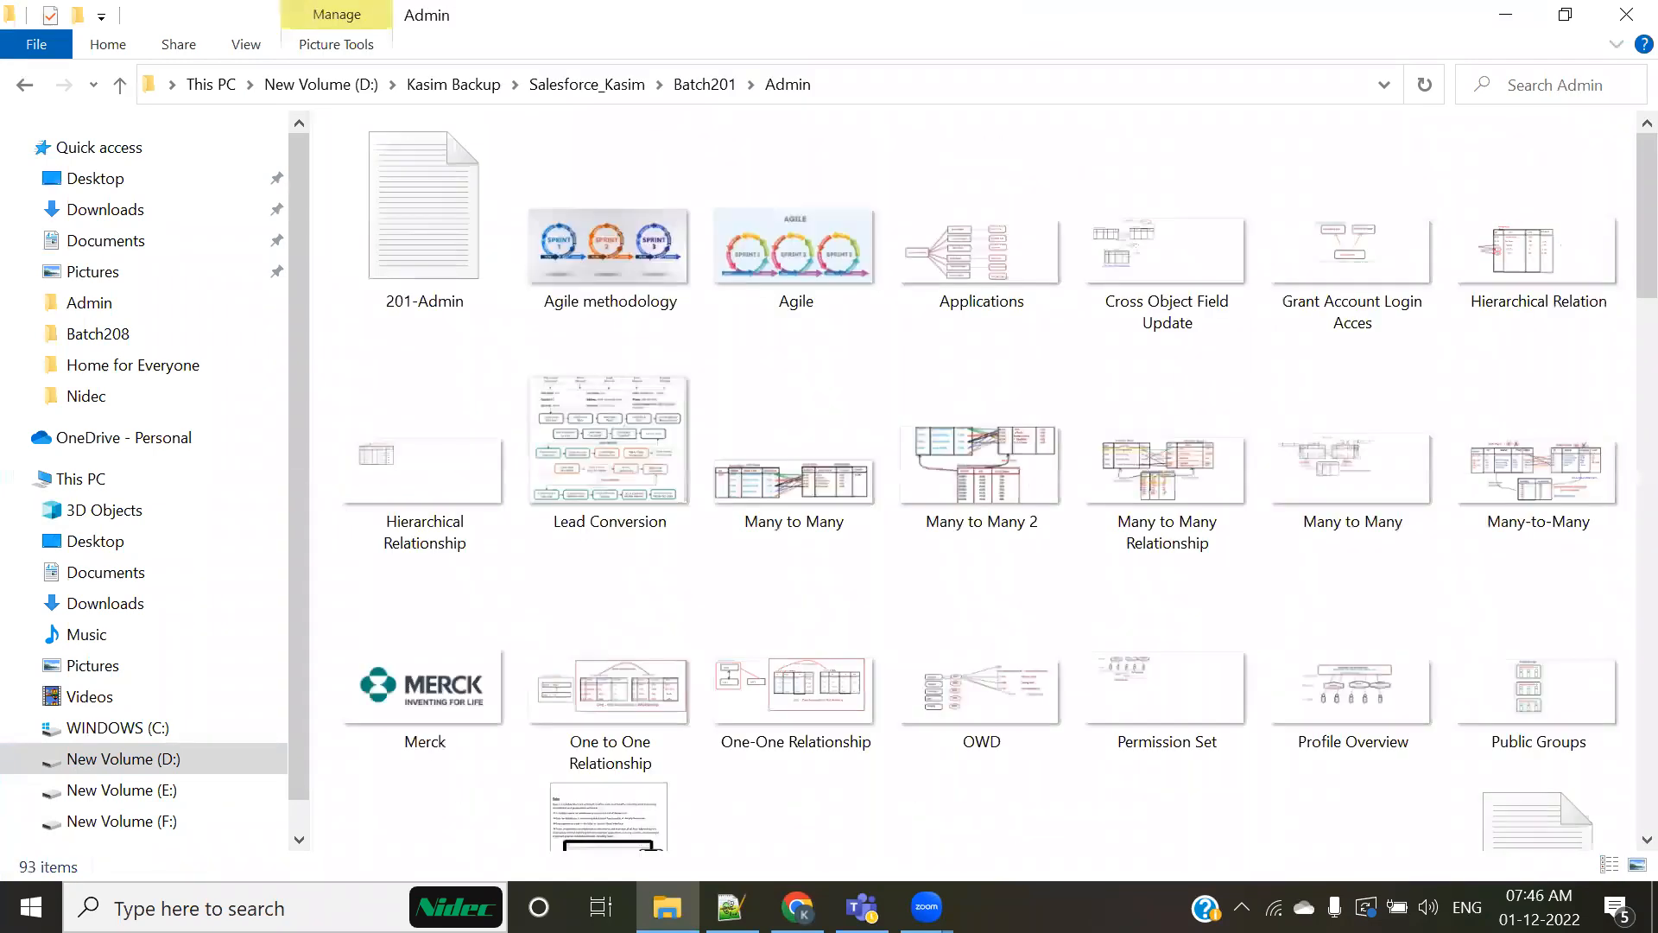
Step: Find the Salesforce Development1 image in the Admin folder and open it in Paint
scroll(1185, 775, "down", 1)
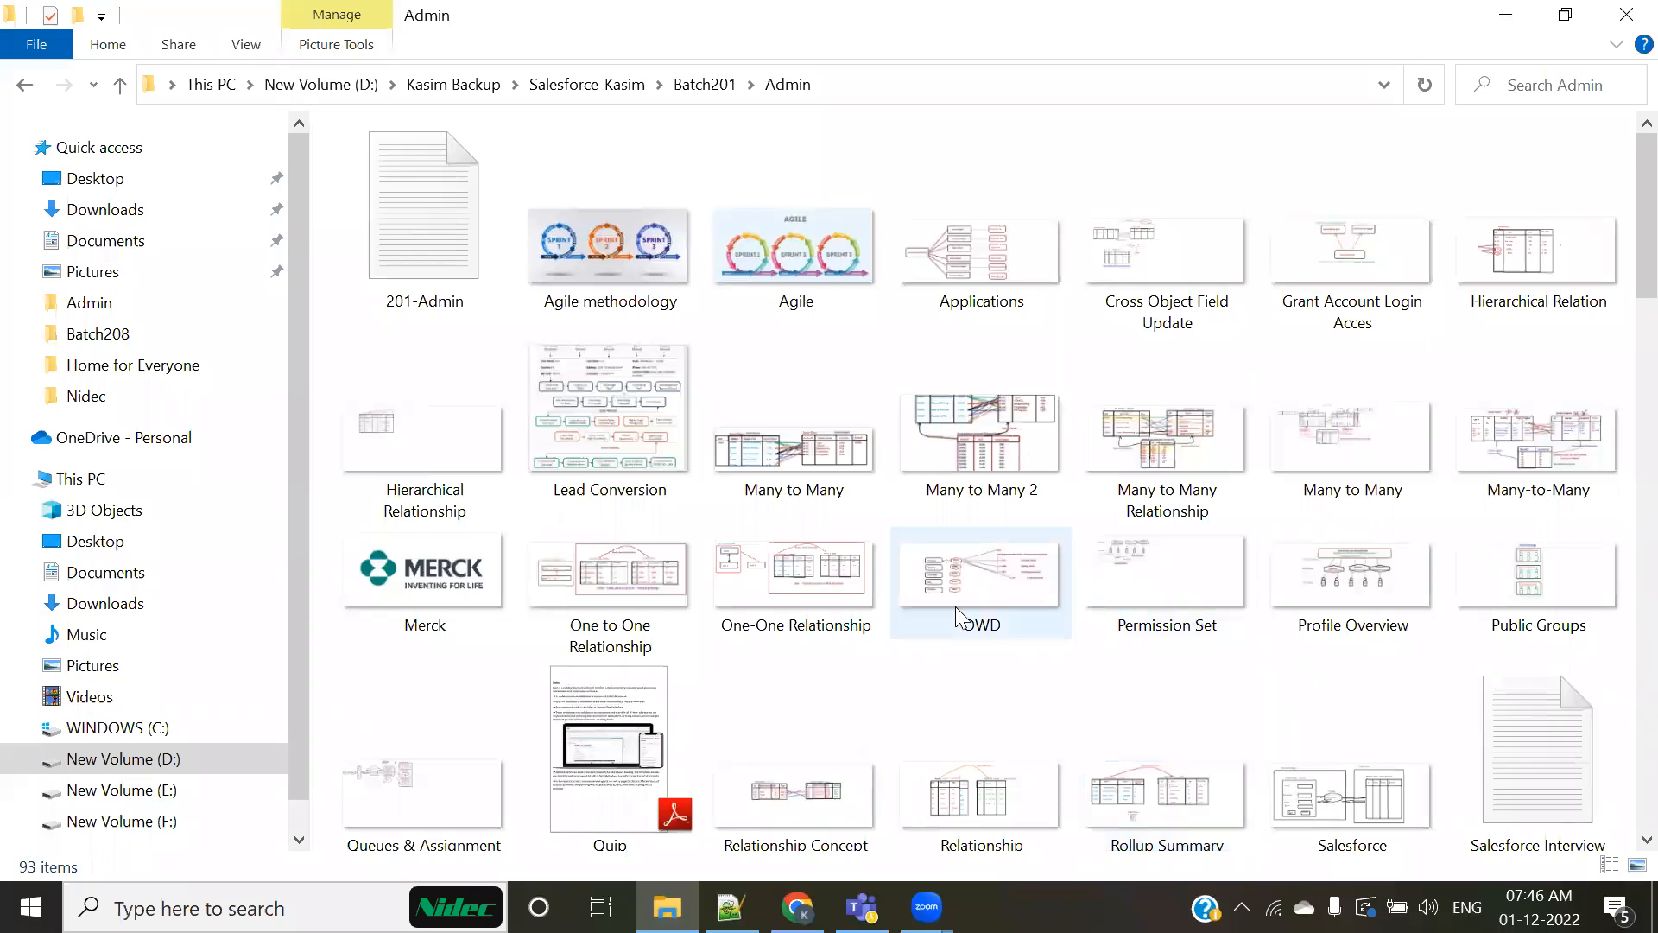
left_click(1371, 794)
right_click(1371, 789)
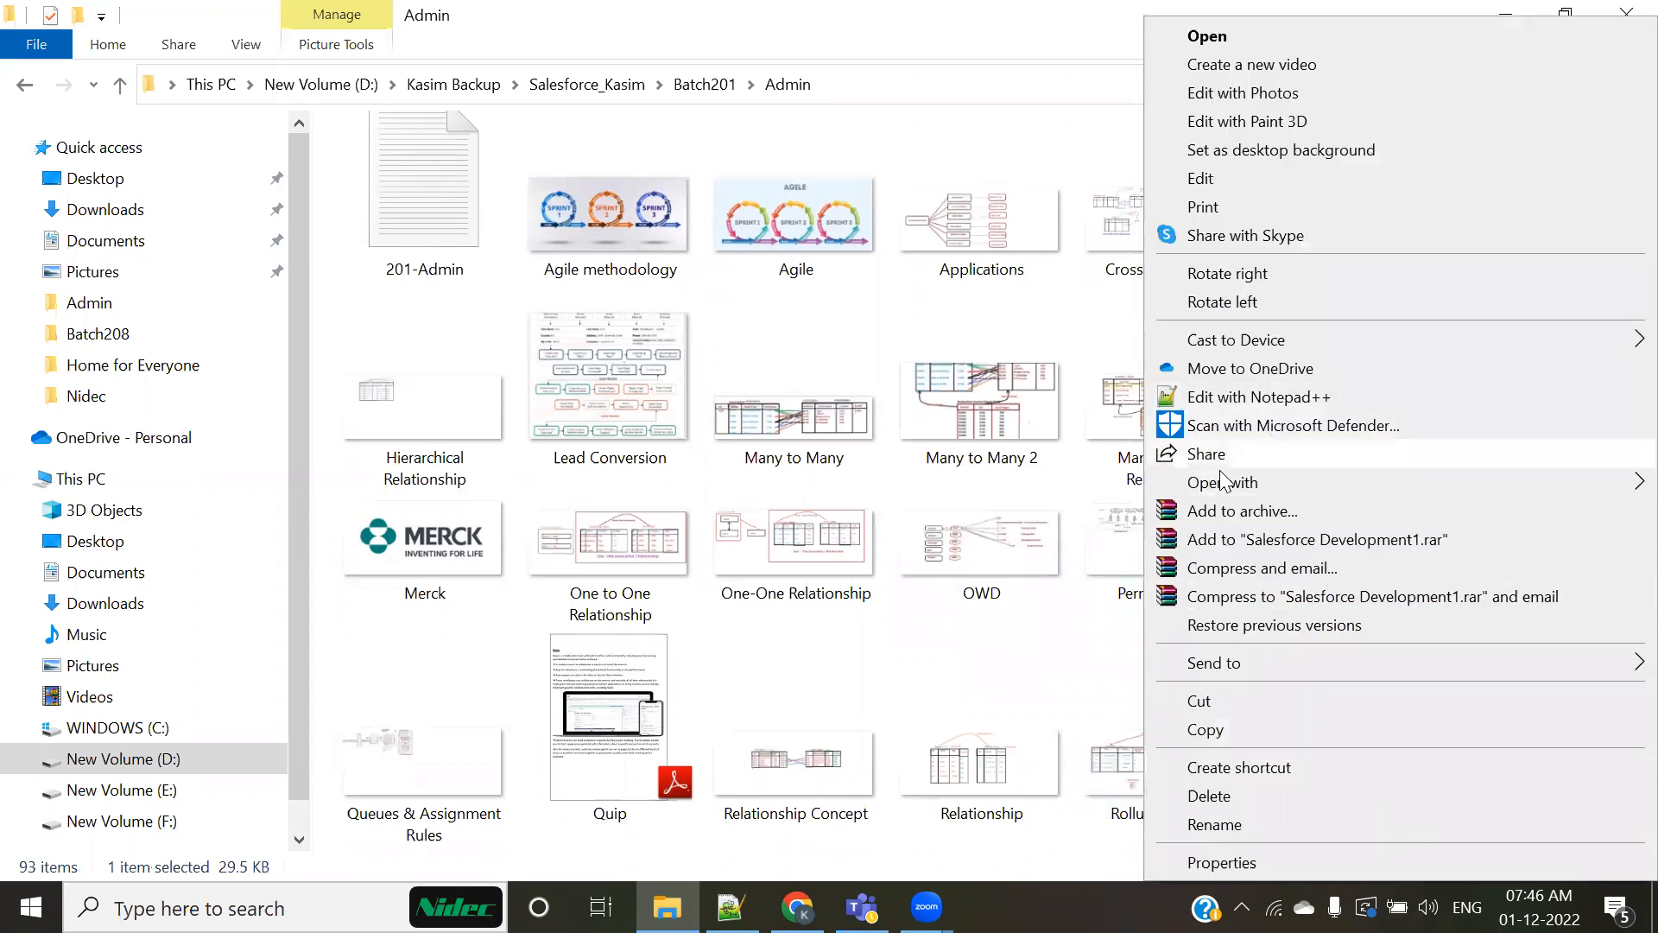
mouse_move(1222, 481)
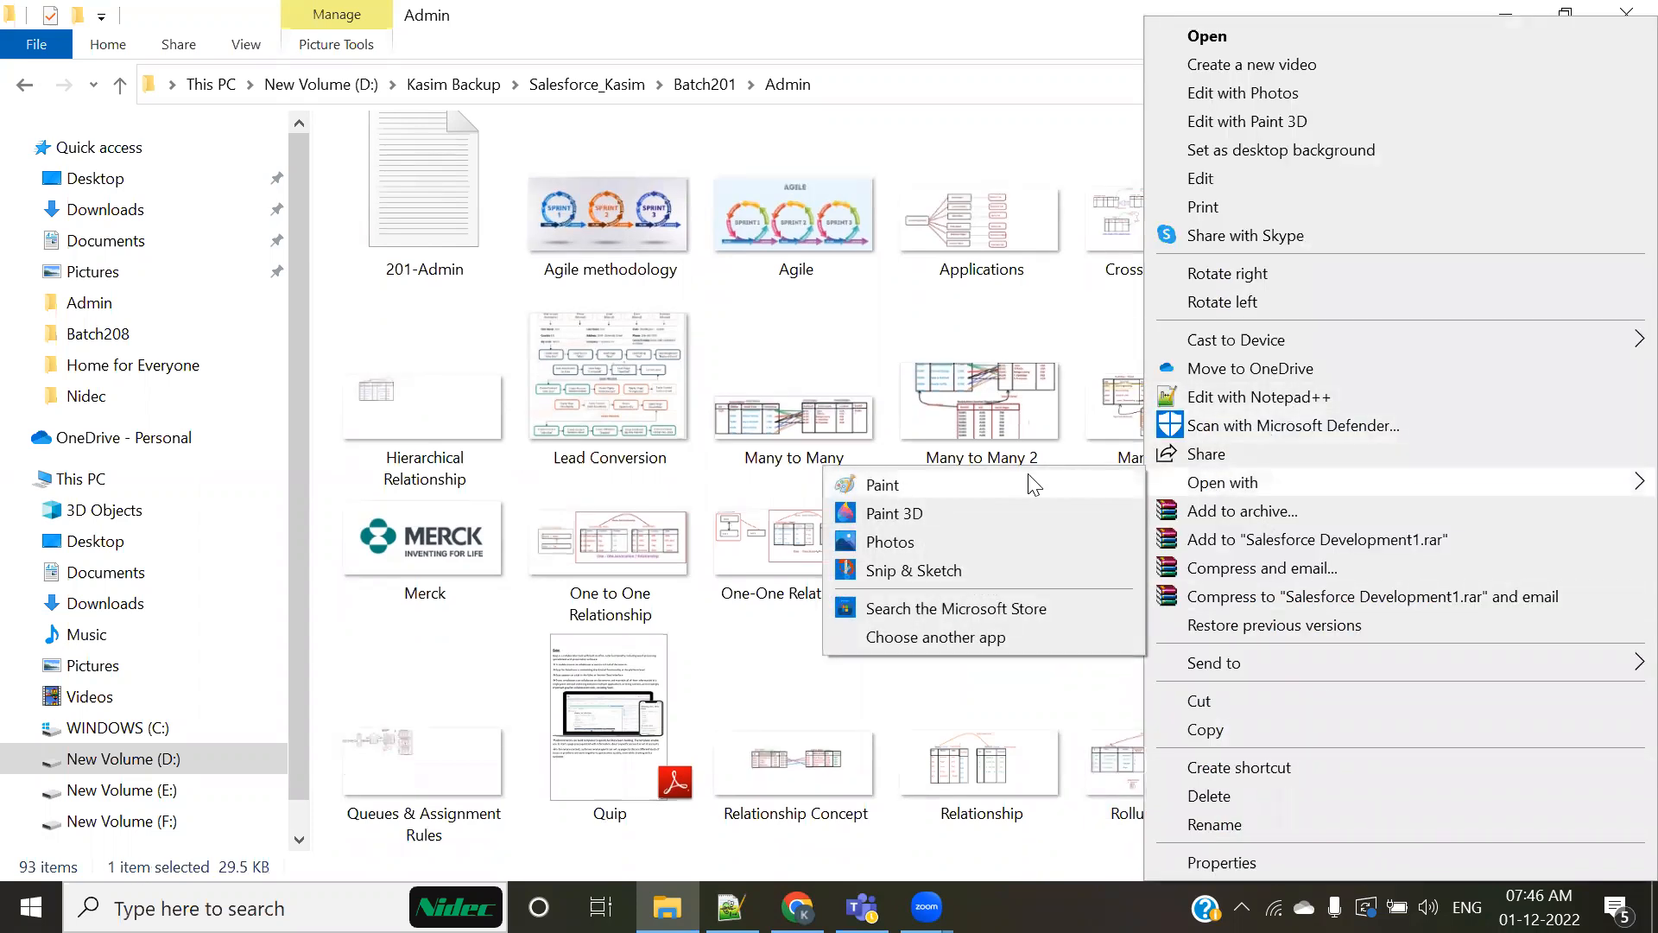
left_click(1030, 484)
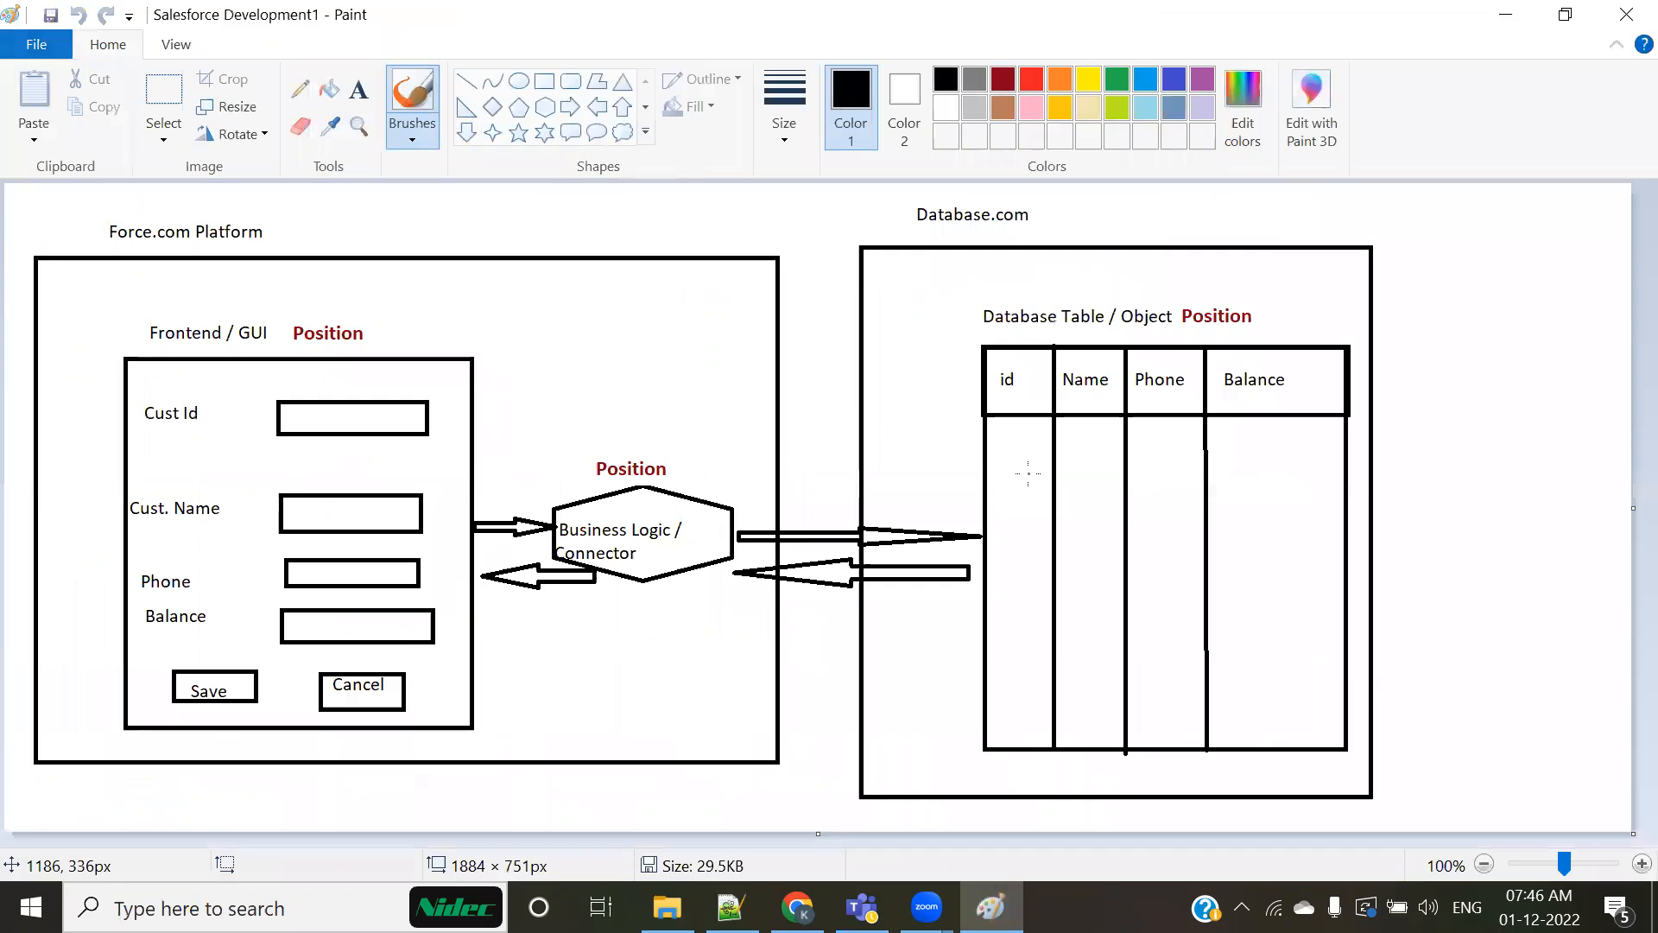
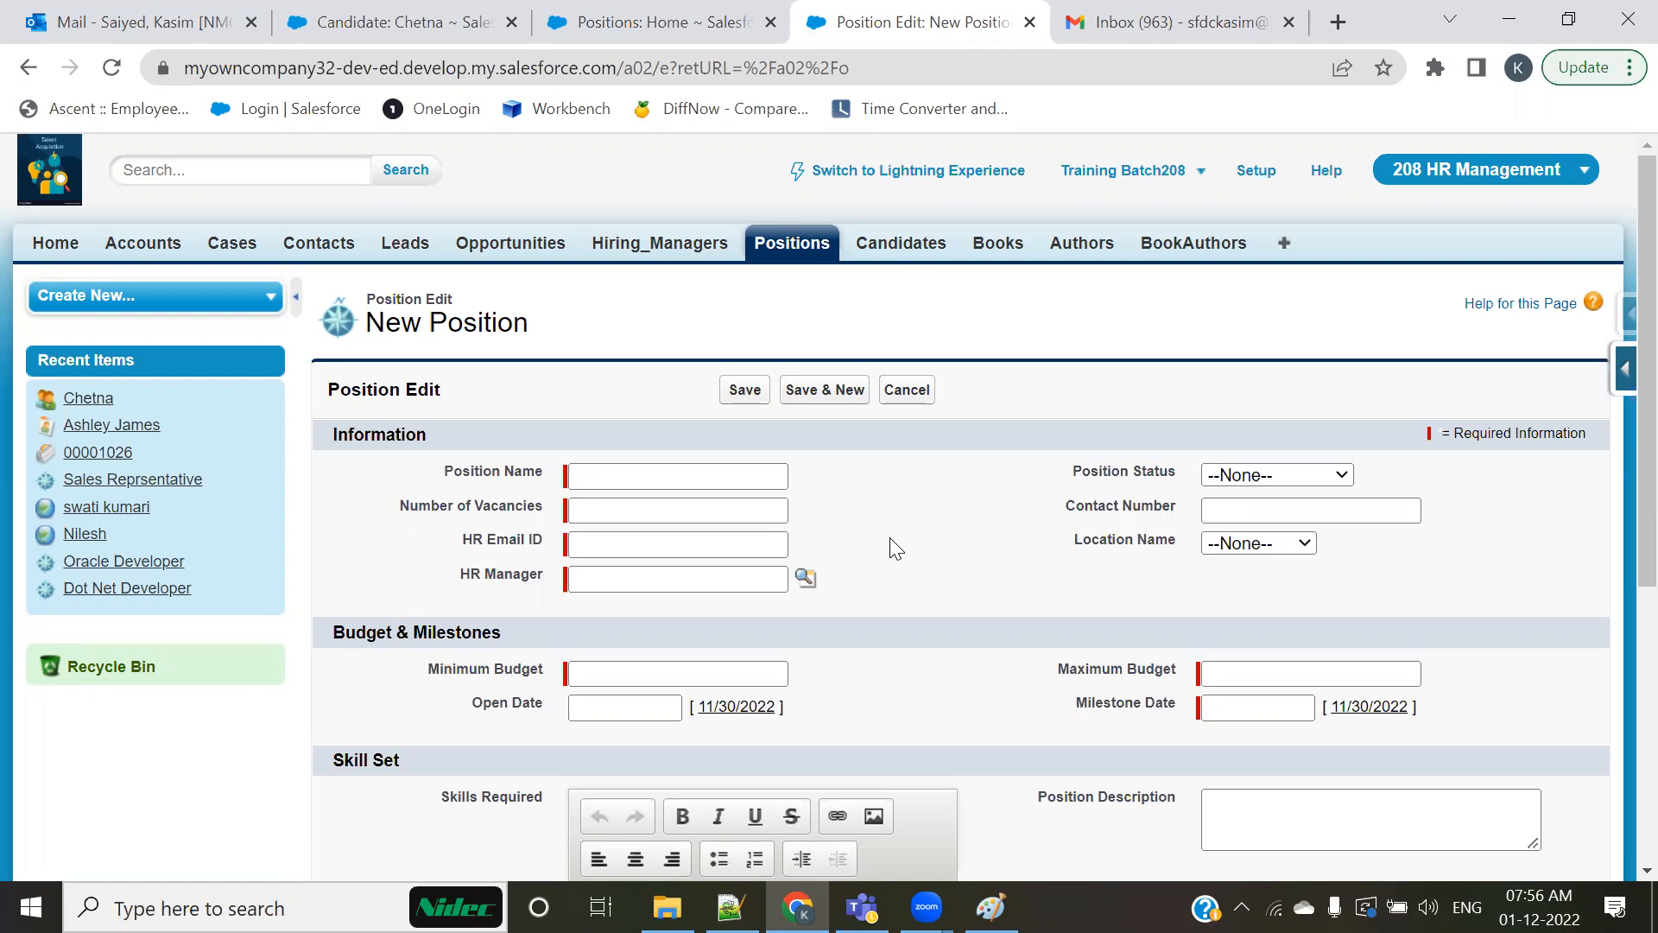
Step: Switch to Notepad++ and highlight the Account, Case, Hiring_Manager and Position merge field examples, clearing the highlight and ending at the UseCase text
left_click(731, 907)
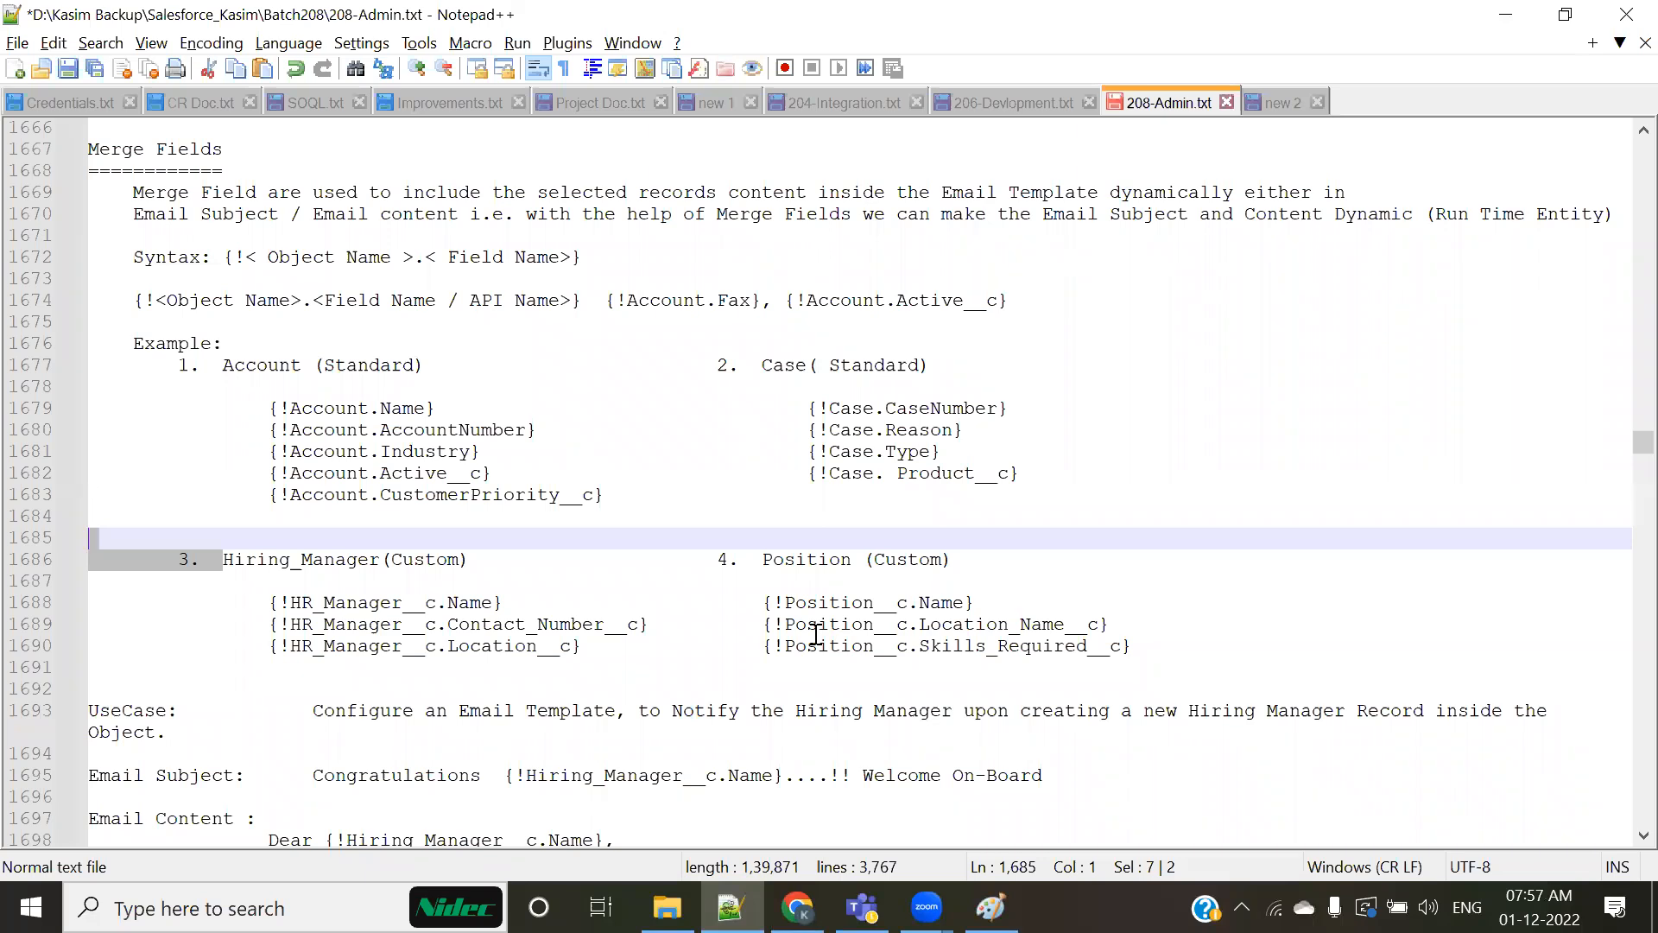
left_click(655, 665)
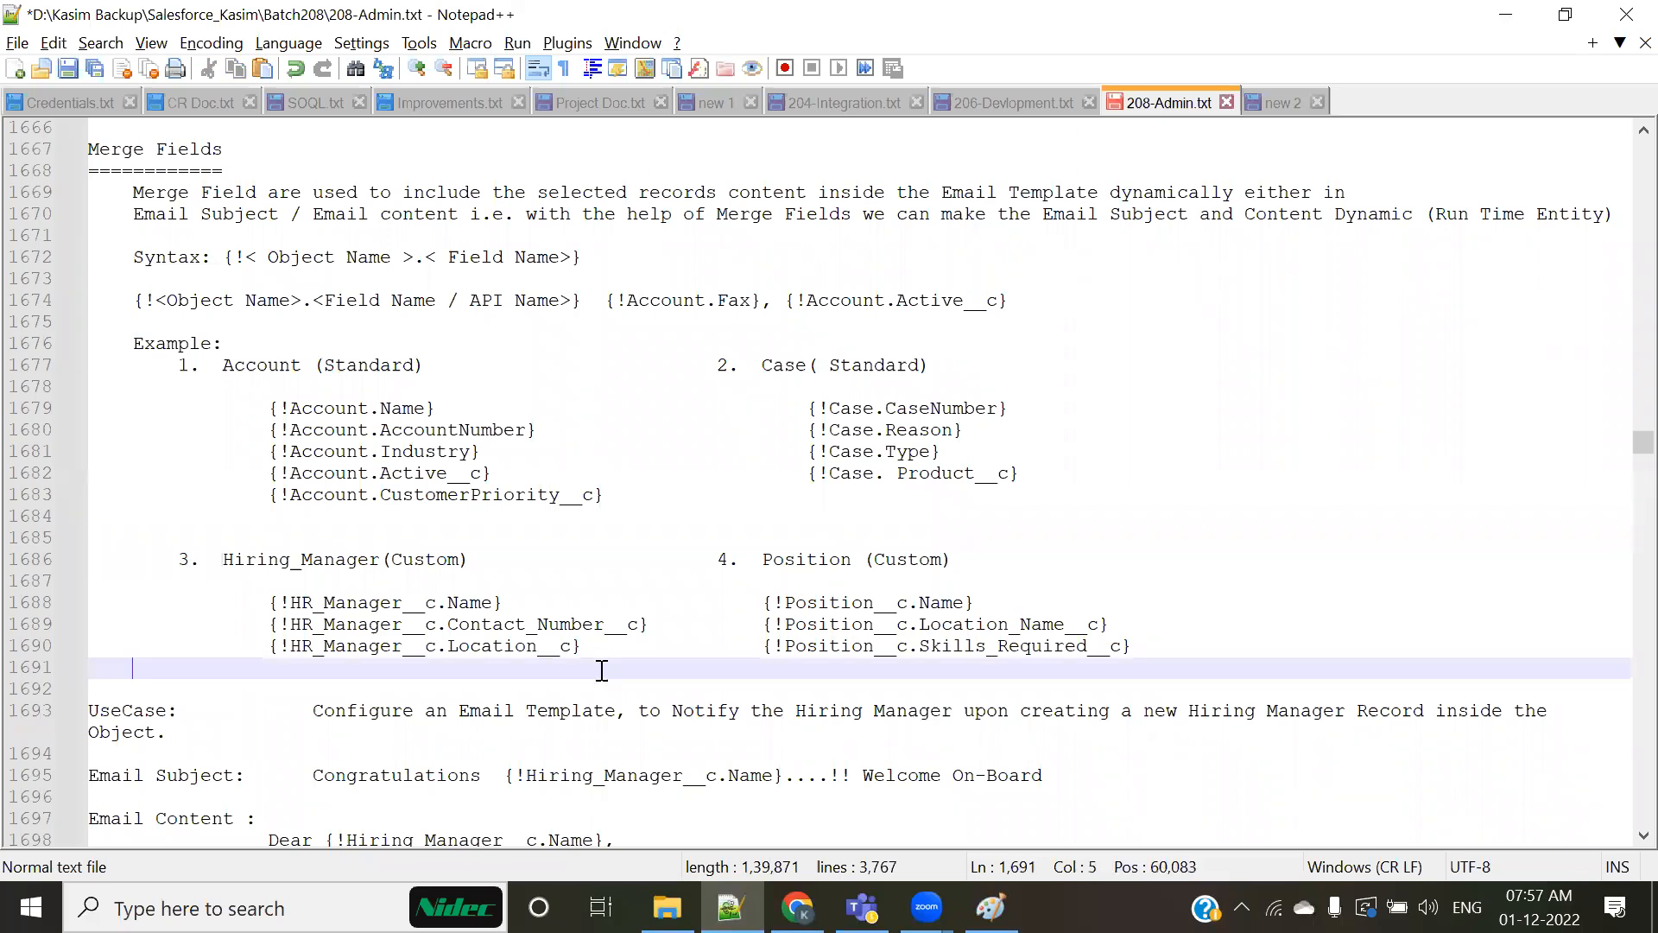
left_click_drag(192, 365, 223, 408)
left_click_drag(362, 580, 1111, 625)
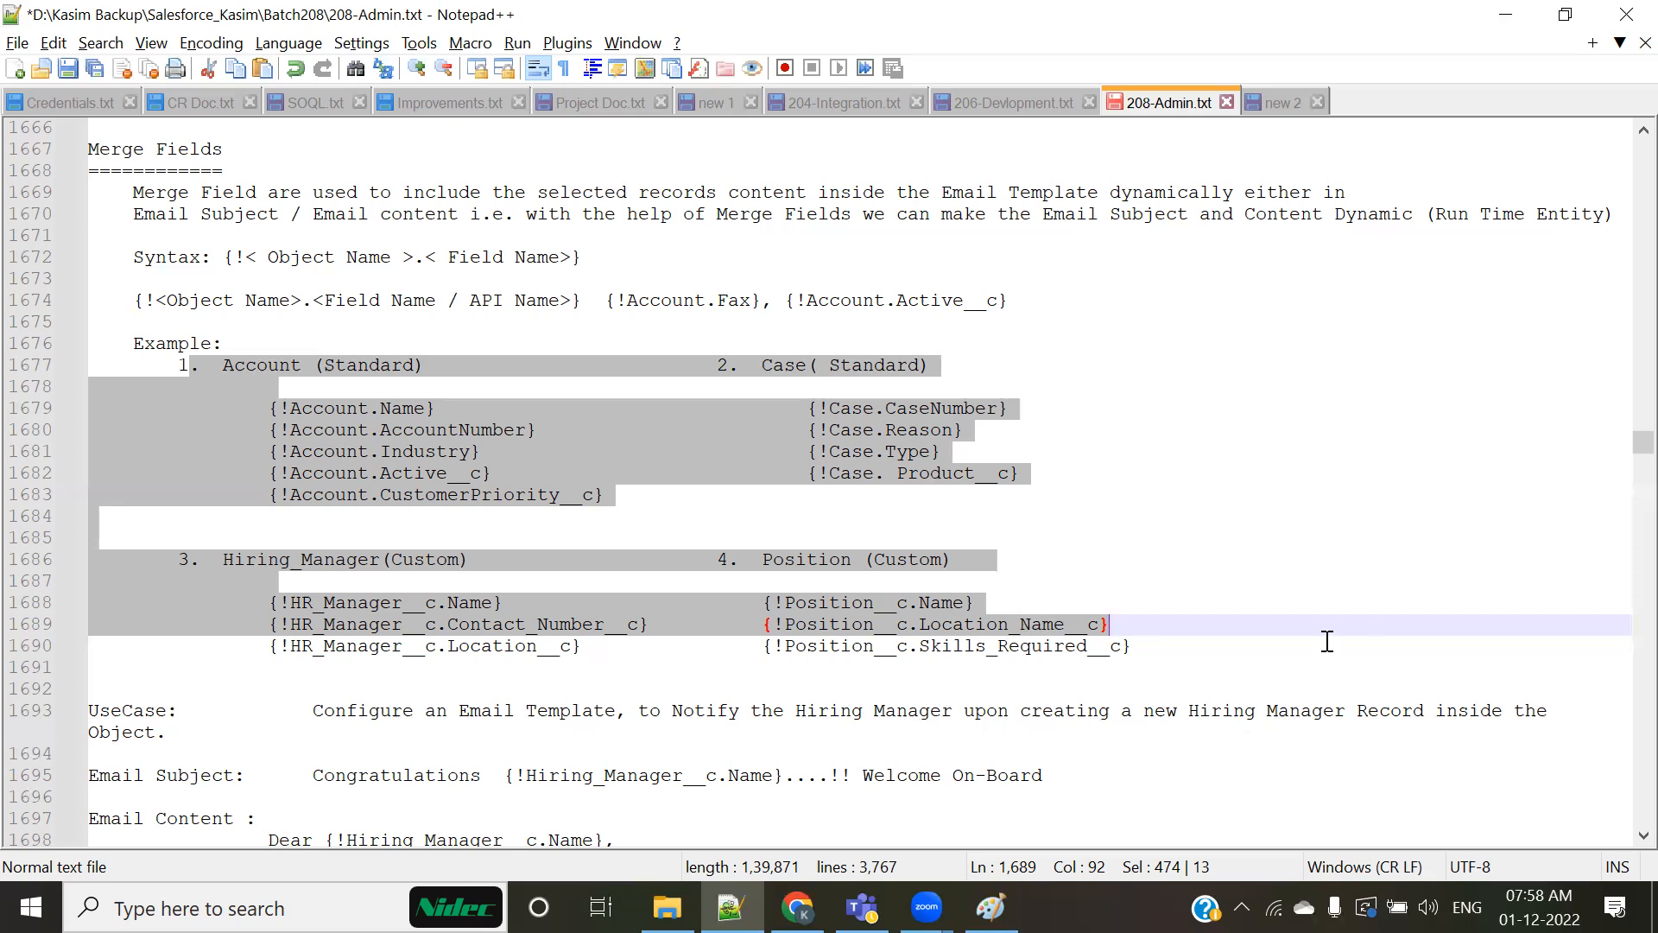
left_click(1330, 584)
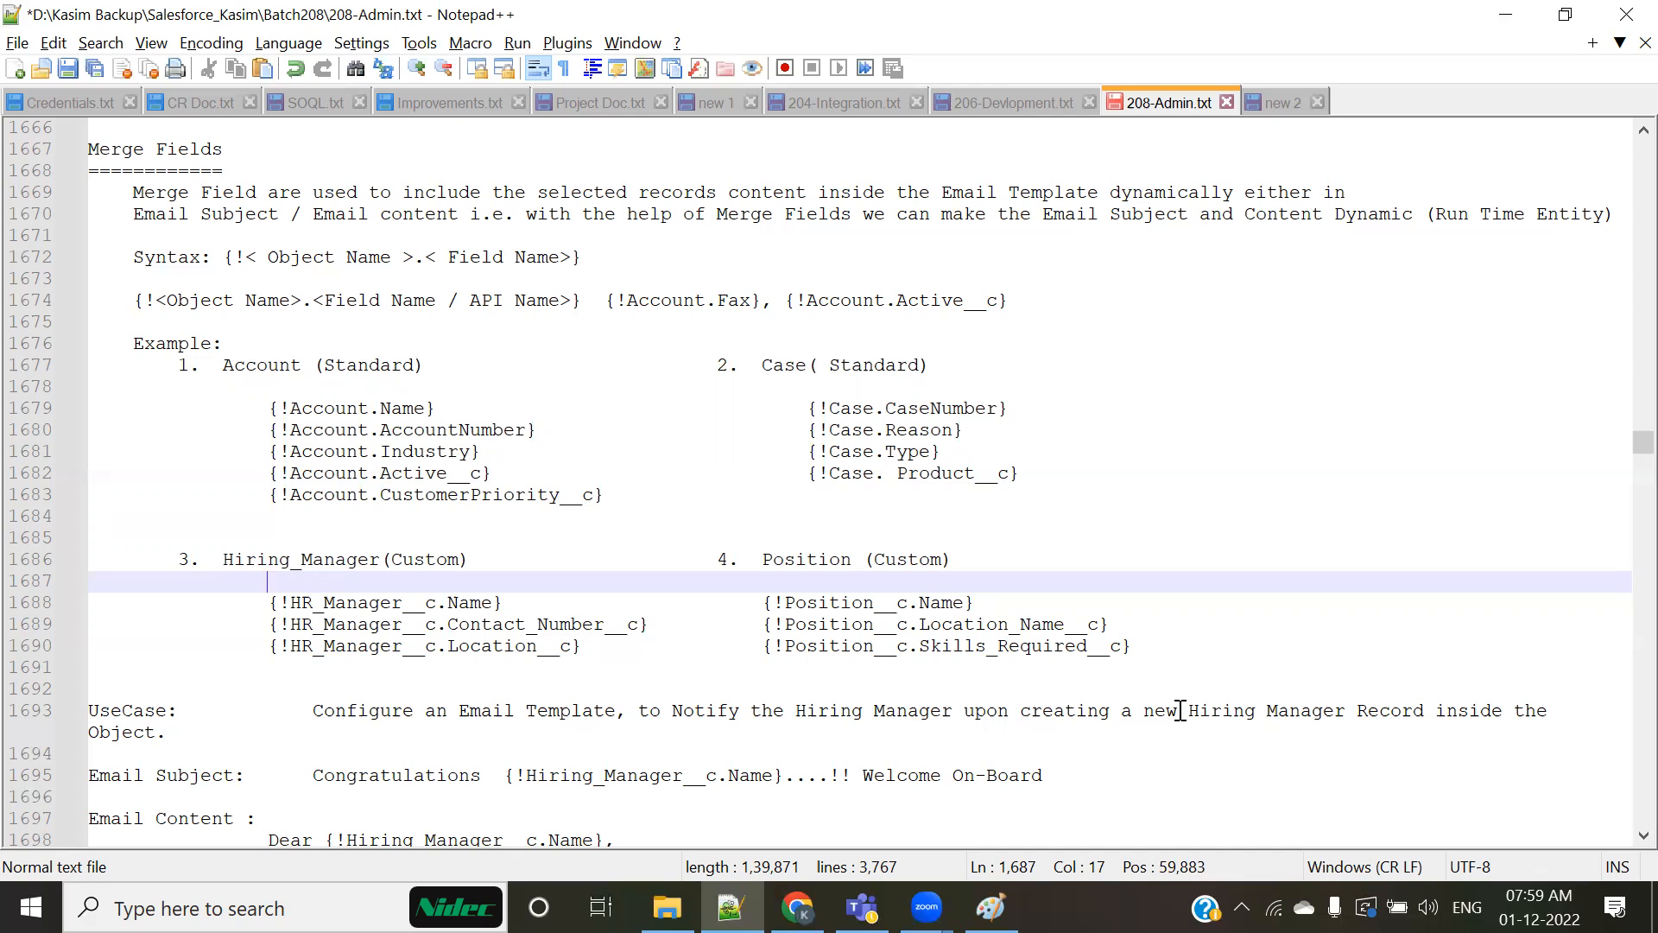
left_click(1179, 710)
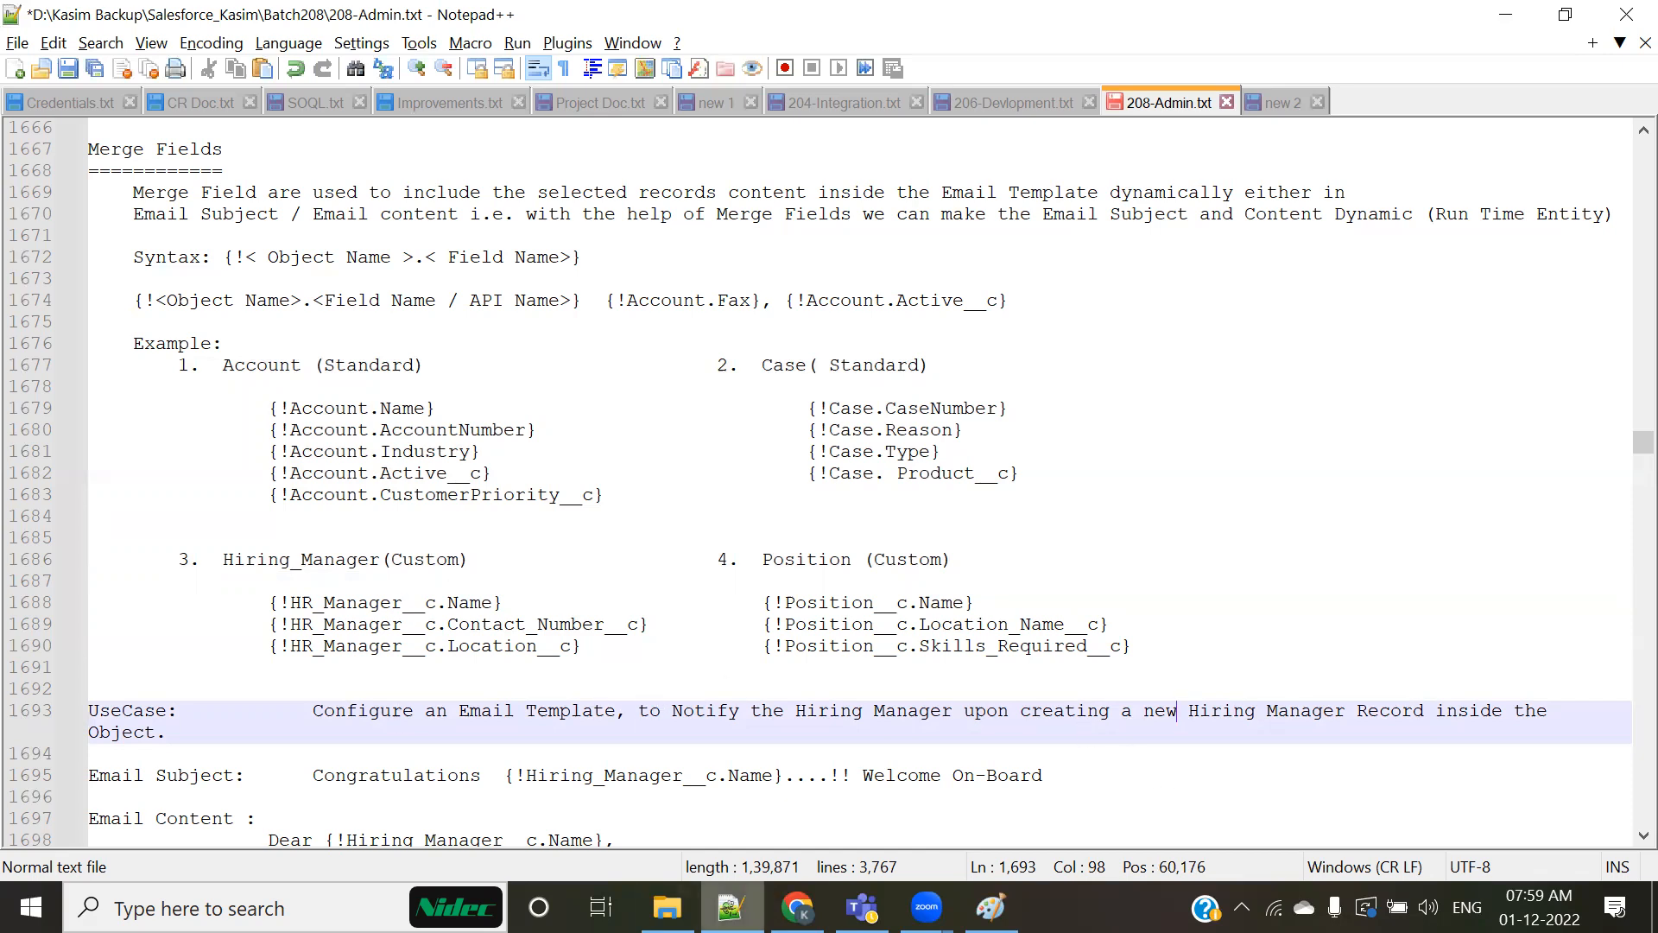
Step: Switch to Chrome, return to the open candidate record, and view the Candidate object's fields
left_click(797, 906)
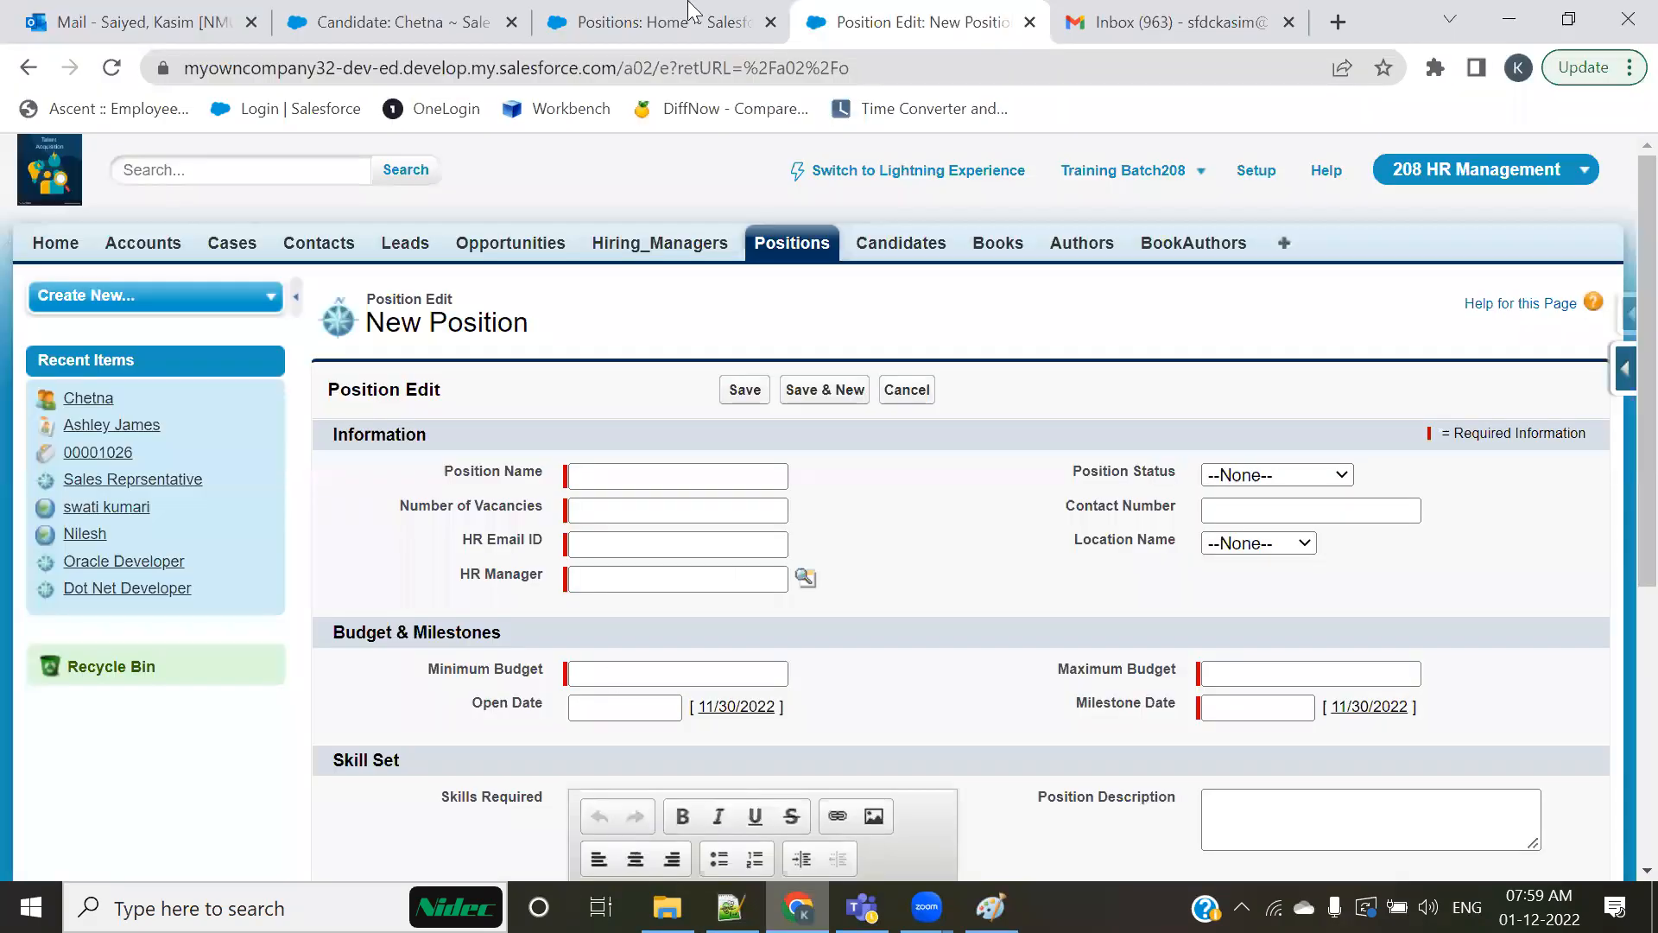
left_click(399, 15)
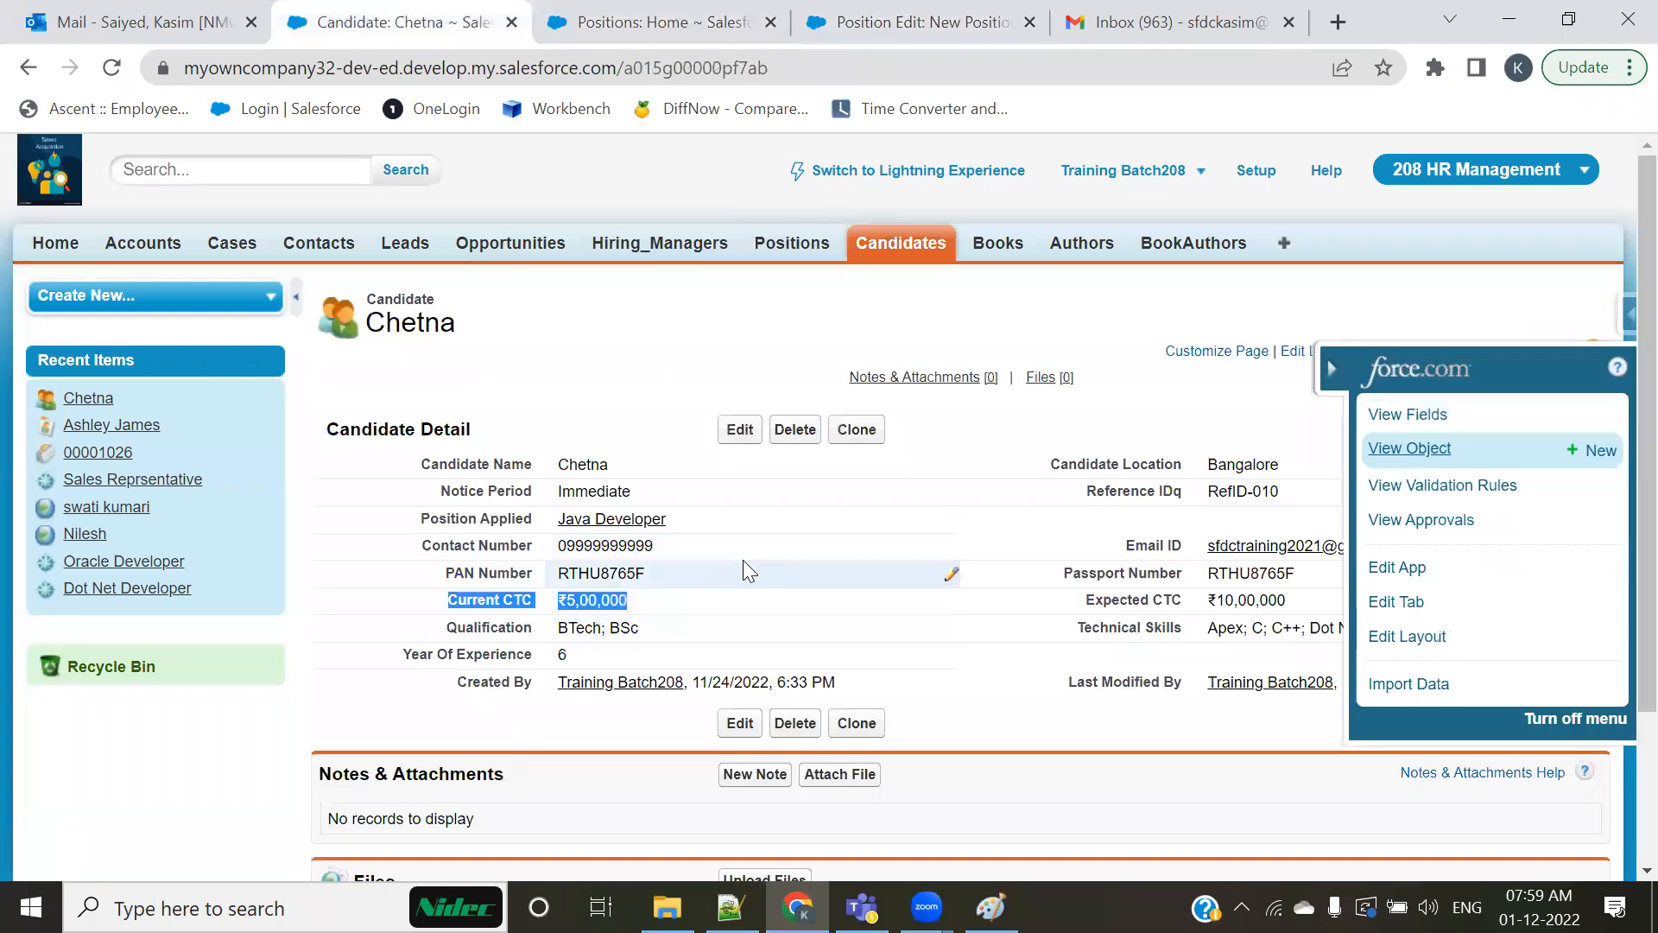
left_click(950, 19)
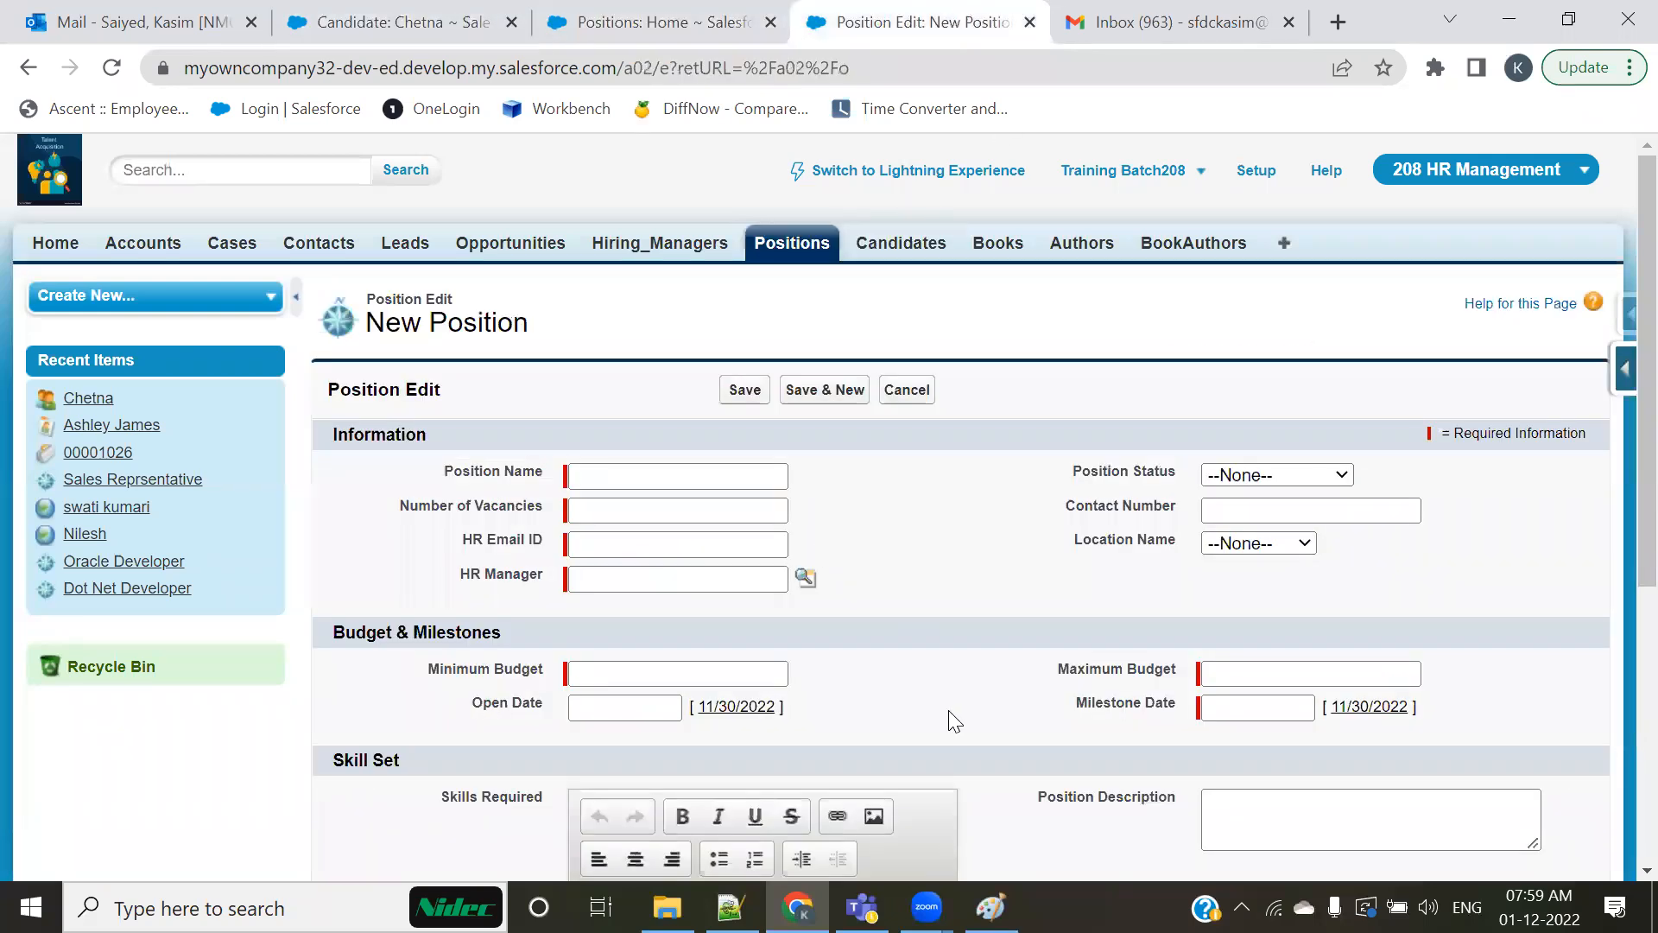
left_click(339, 15)
left_click(1626, 369)
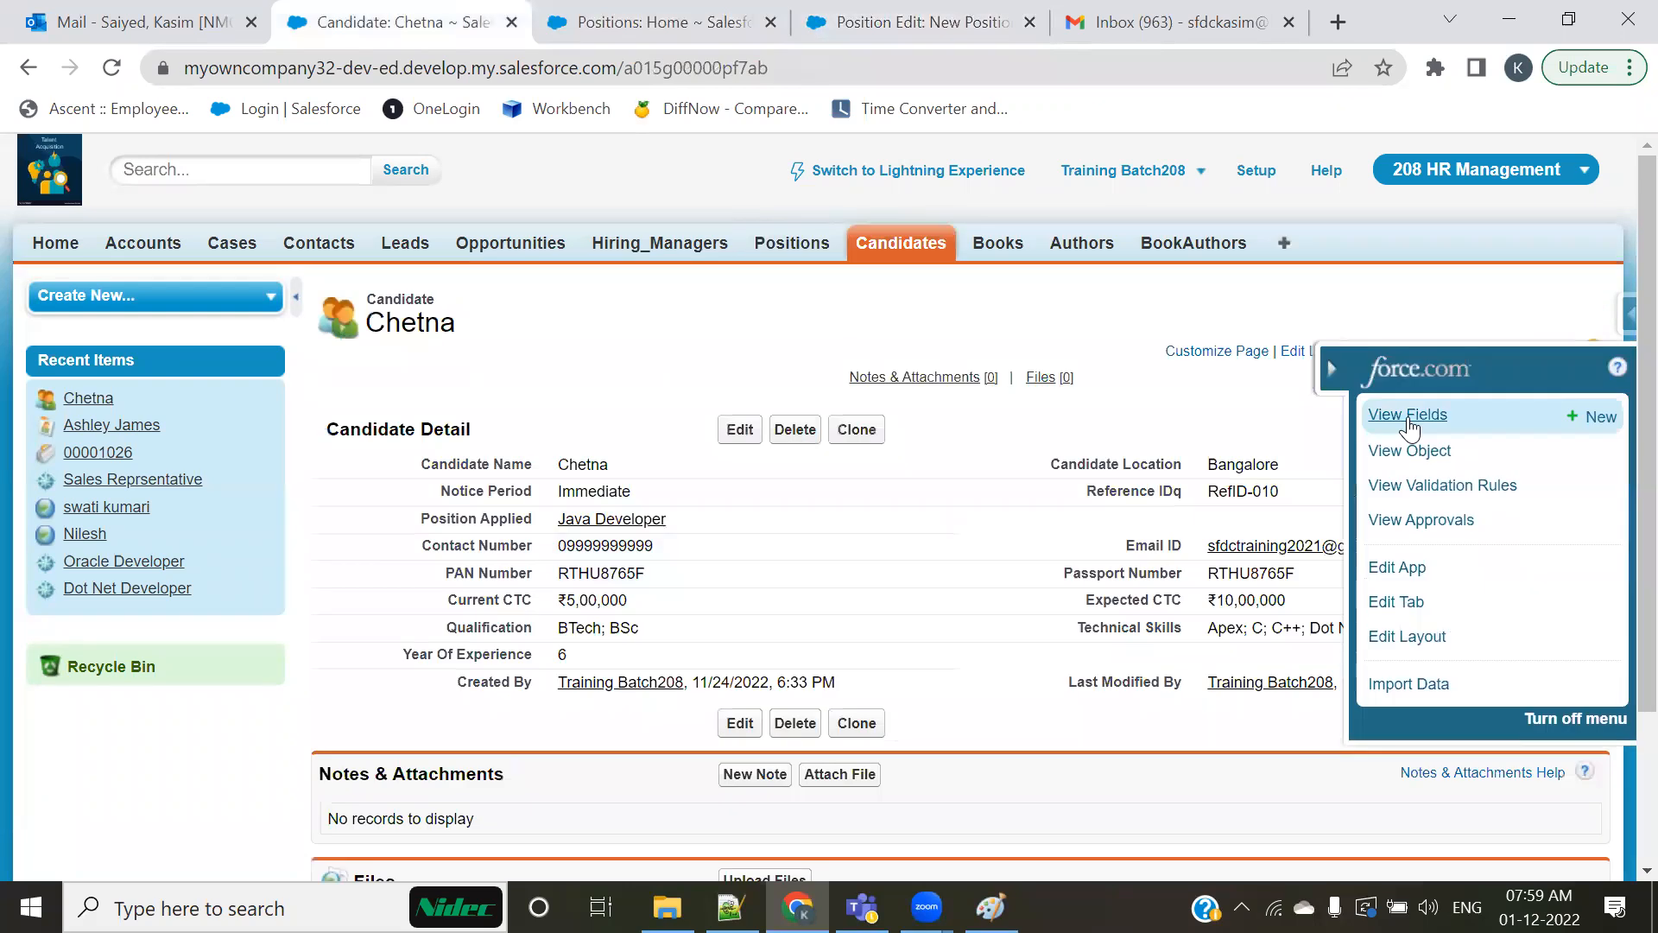
left_click(1406, 418)
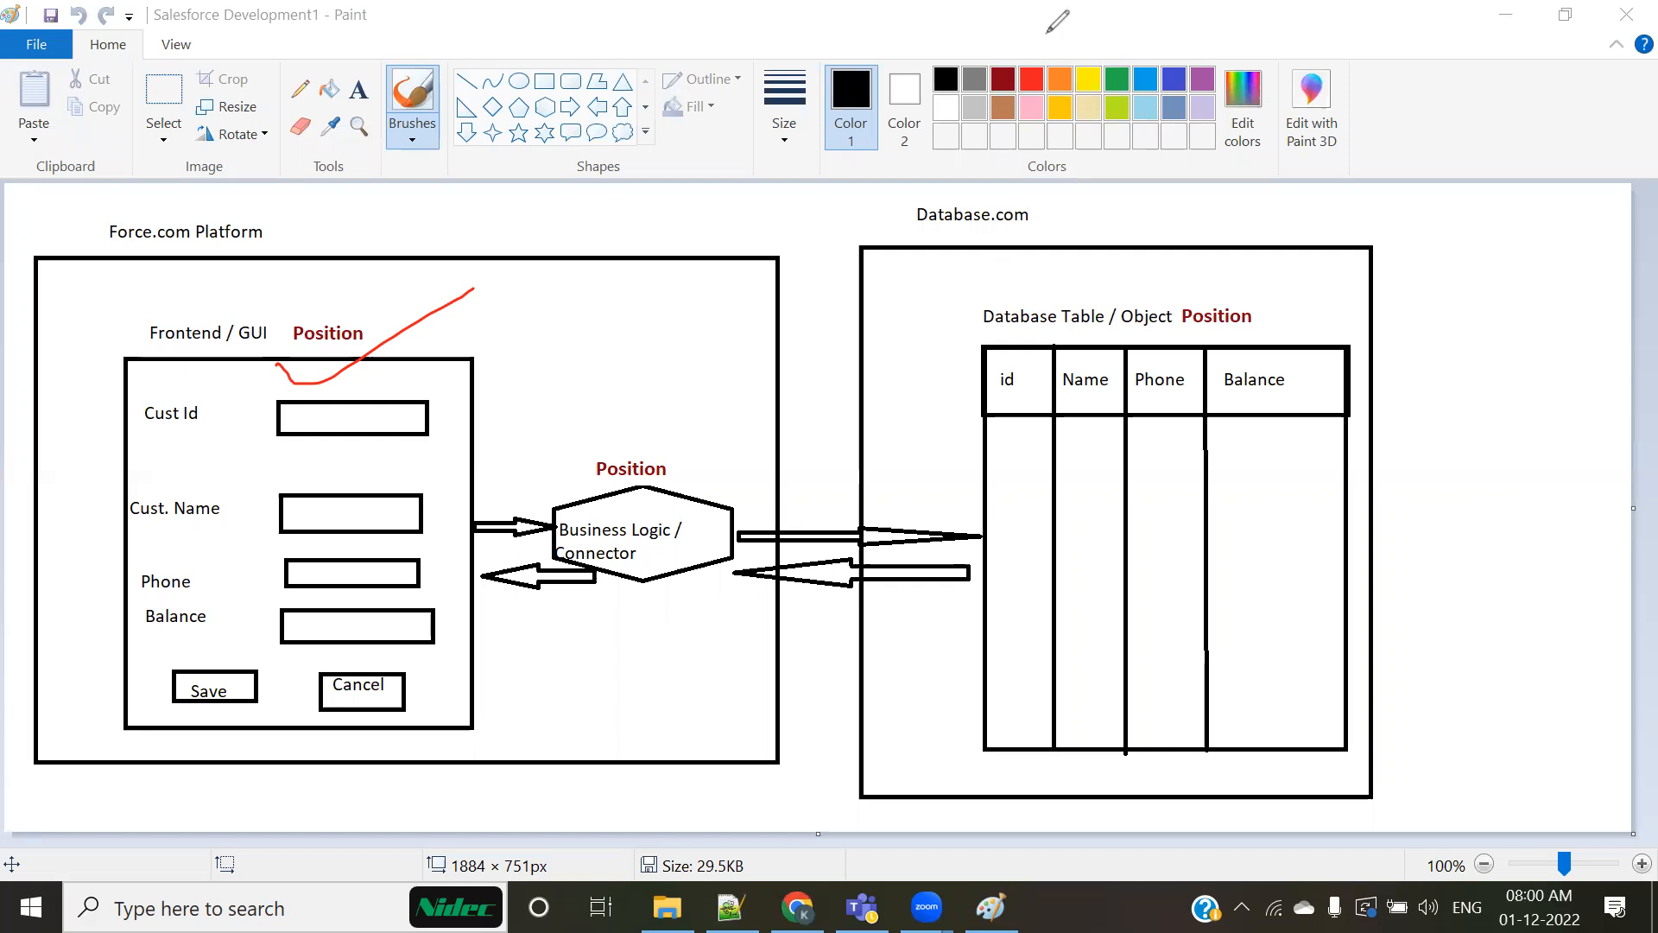
Step: Clear the red tick from the Paint diagram, switch back to Chrome and open the new custom object form in Setup
key("ctrl+z")
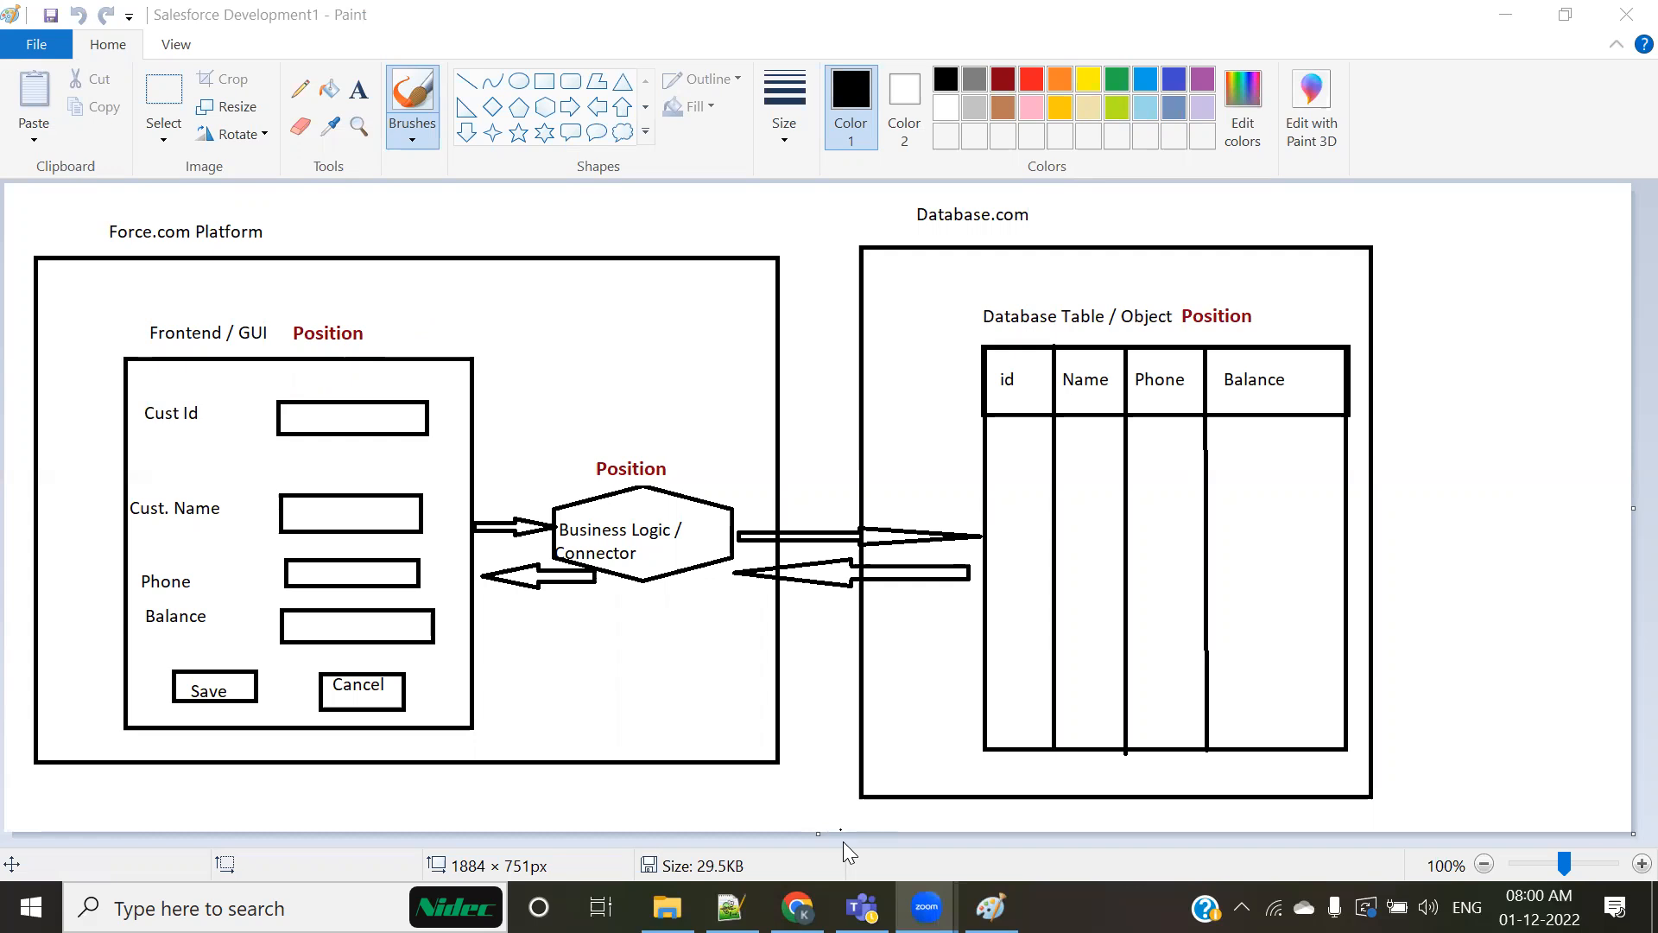
key("alt+Tab")
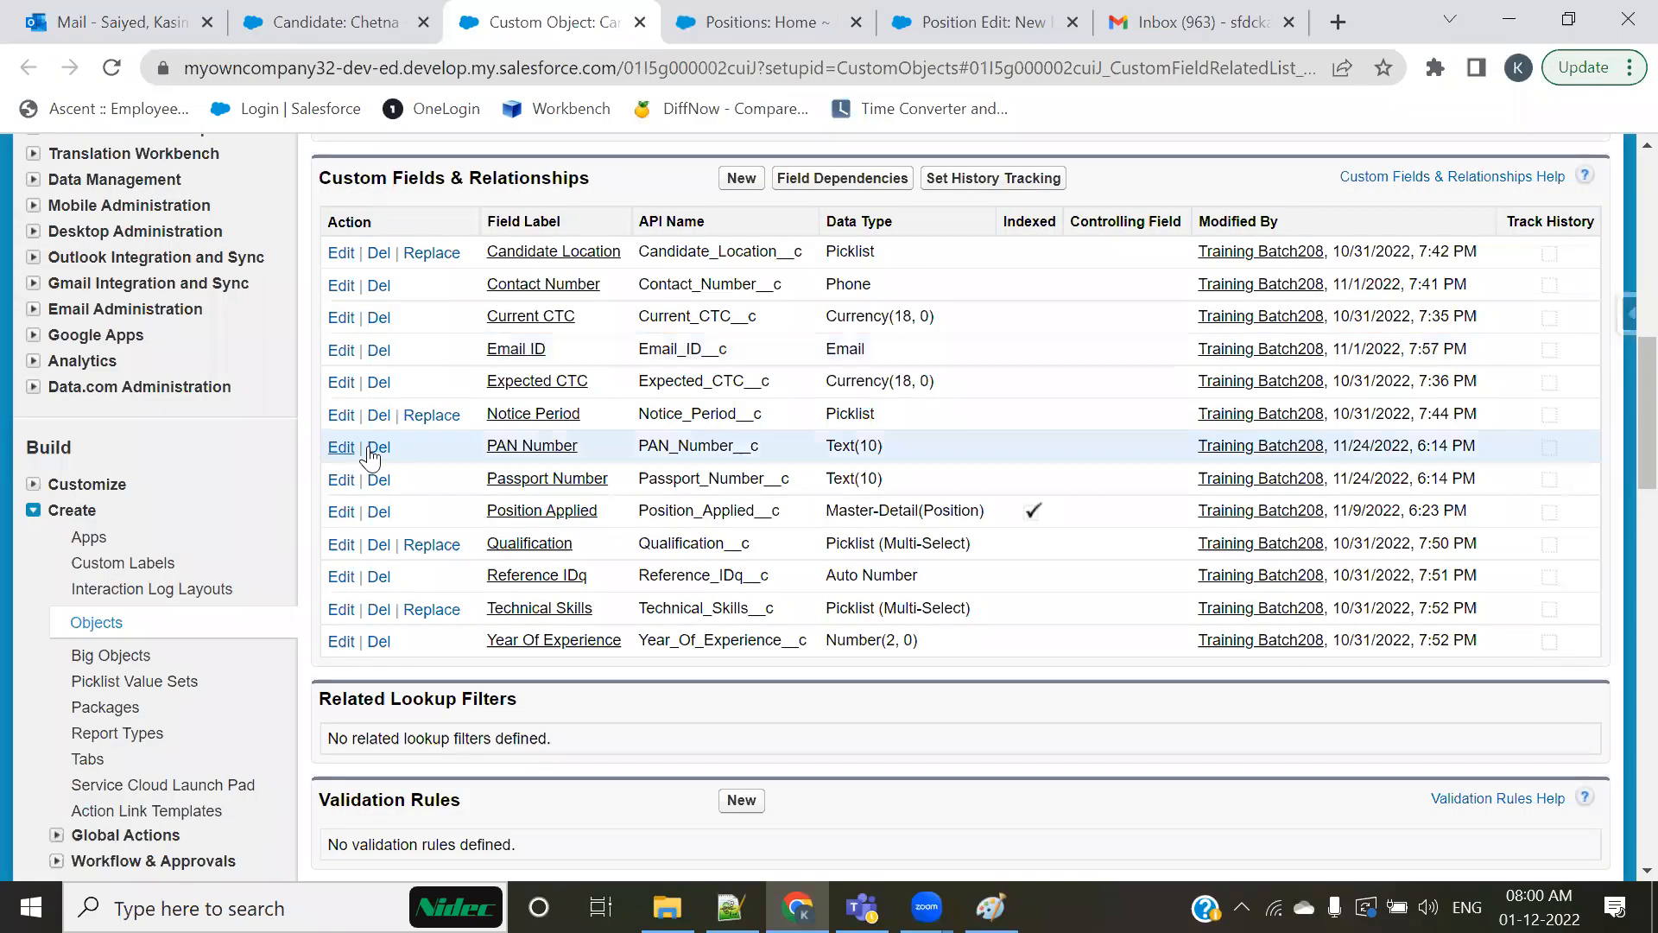
scroll(362, 452, "up", 7)
scroll(371, 509, "down", 4)
scroll(358, 540, "down", 7)
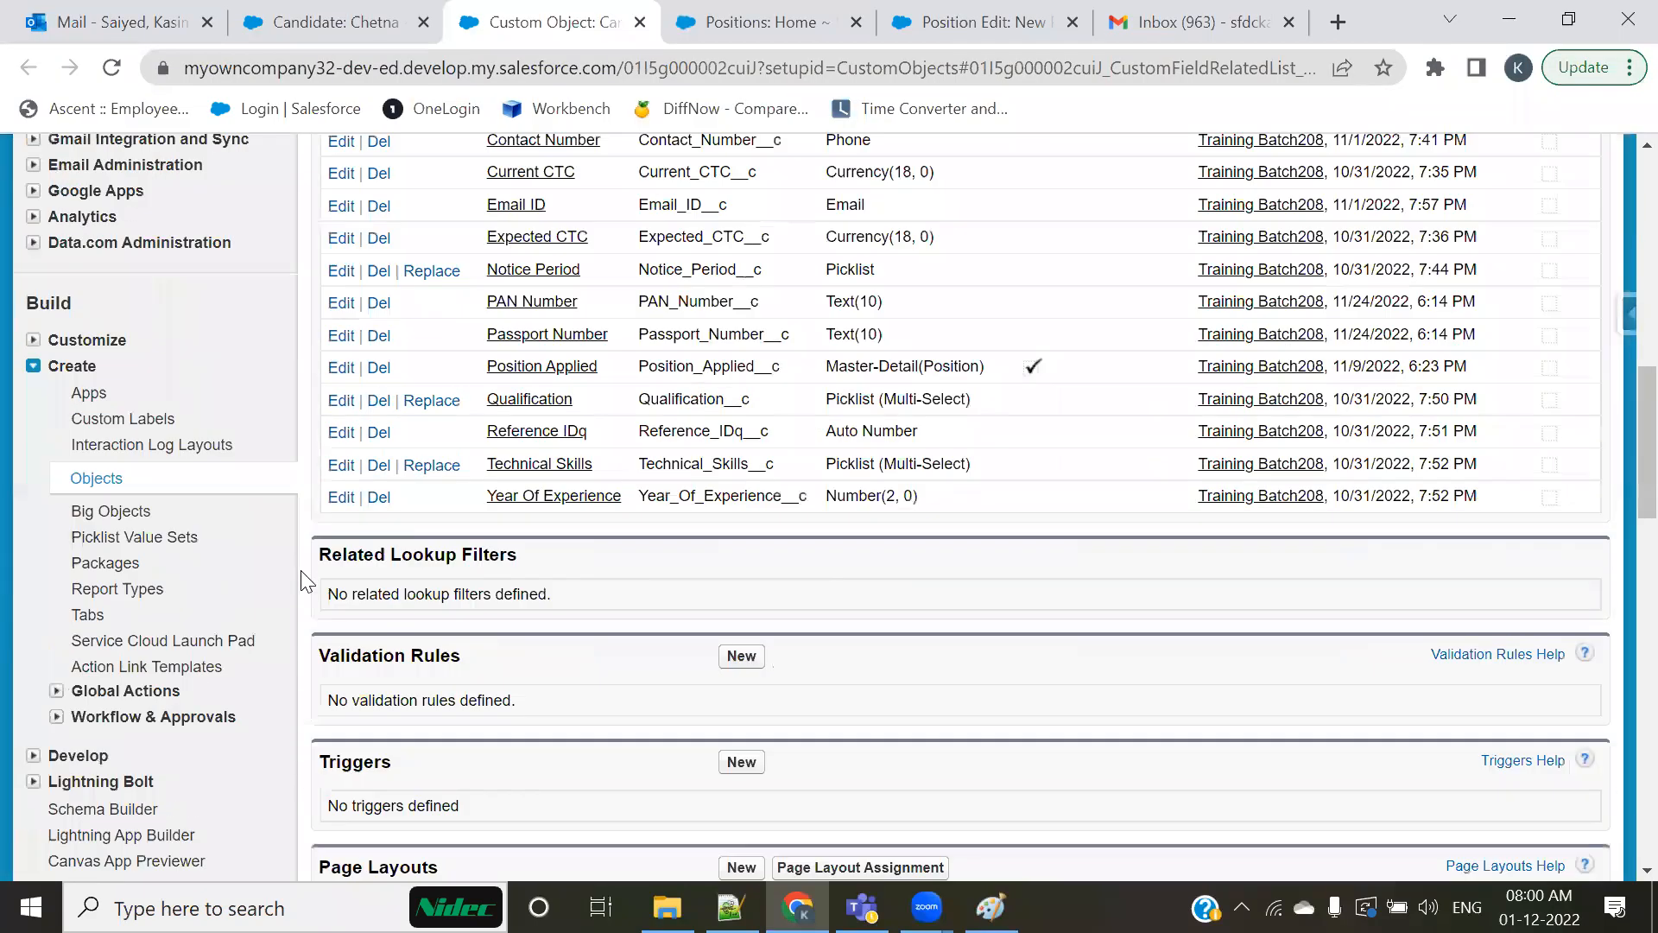
left_click(97, 479)
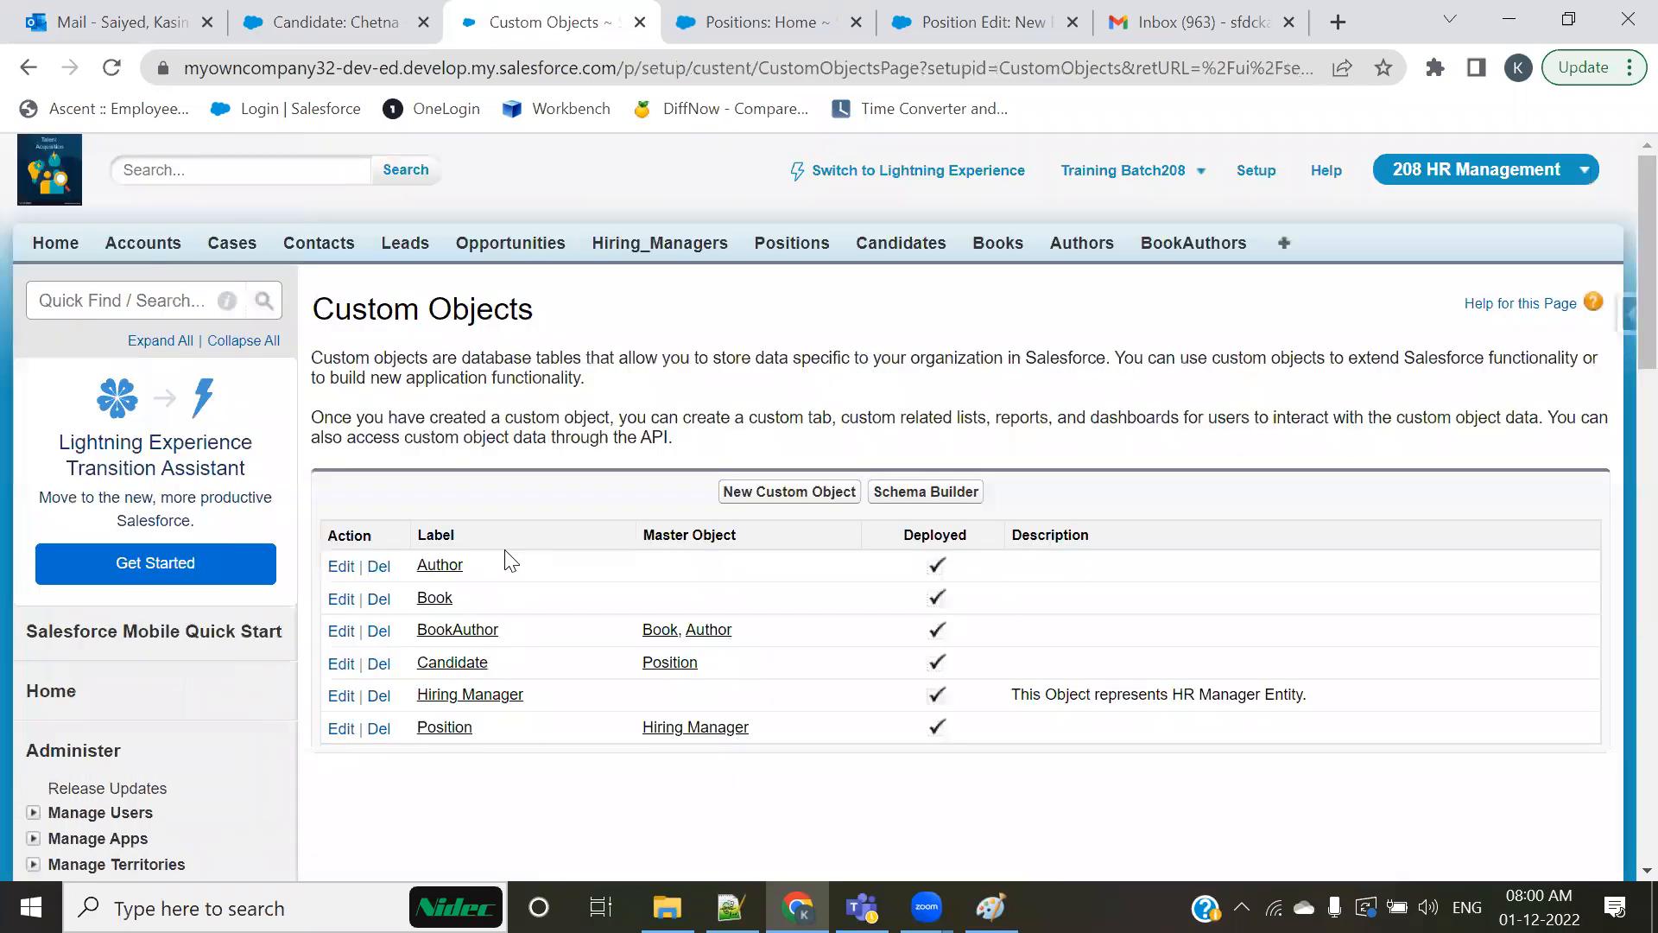
left_click(814, 494)
Step: Compare the In Development and Deployed options under Deployment Status, leaving Deployed selected, and close the form's browser tab without saving
scroll(613, 497, "down", 15)
scroll(630, 530, "up", 5)
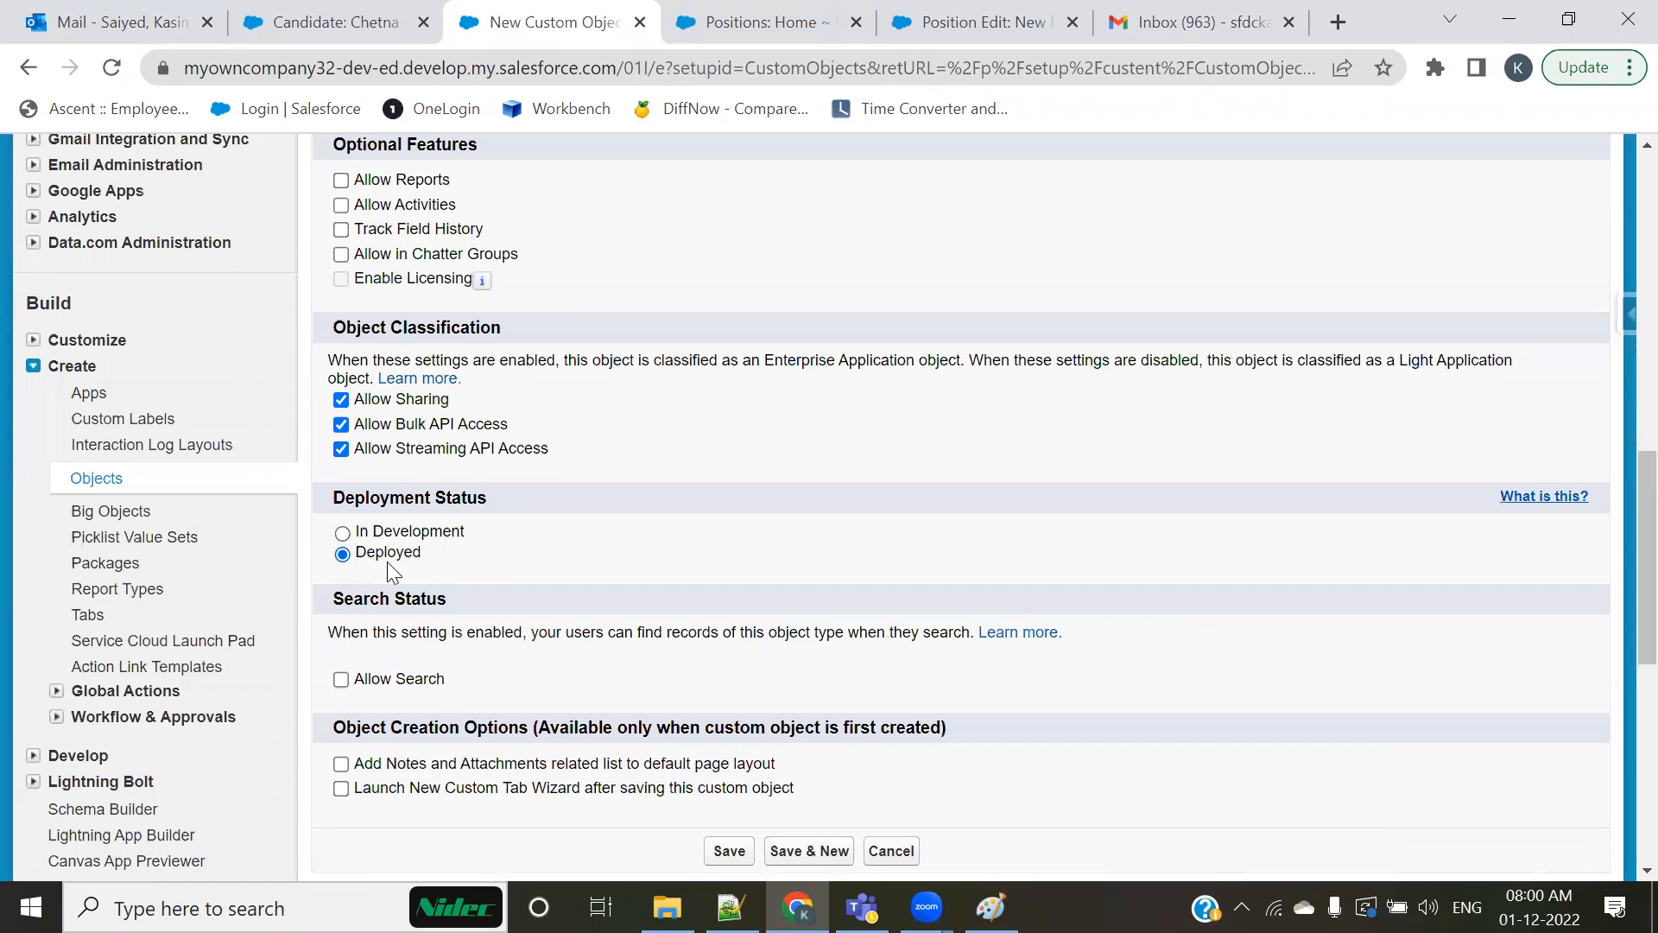
left_click(389, 532)
left_click(376, 553)
left_click(640, 24)
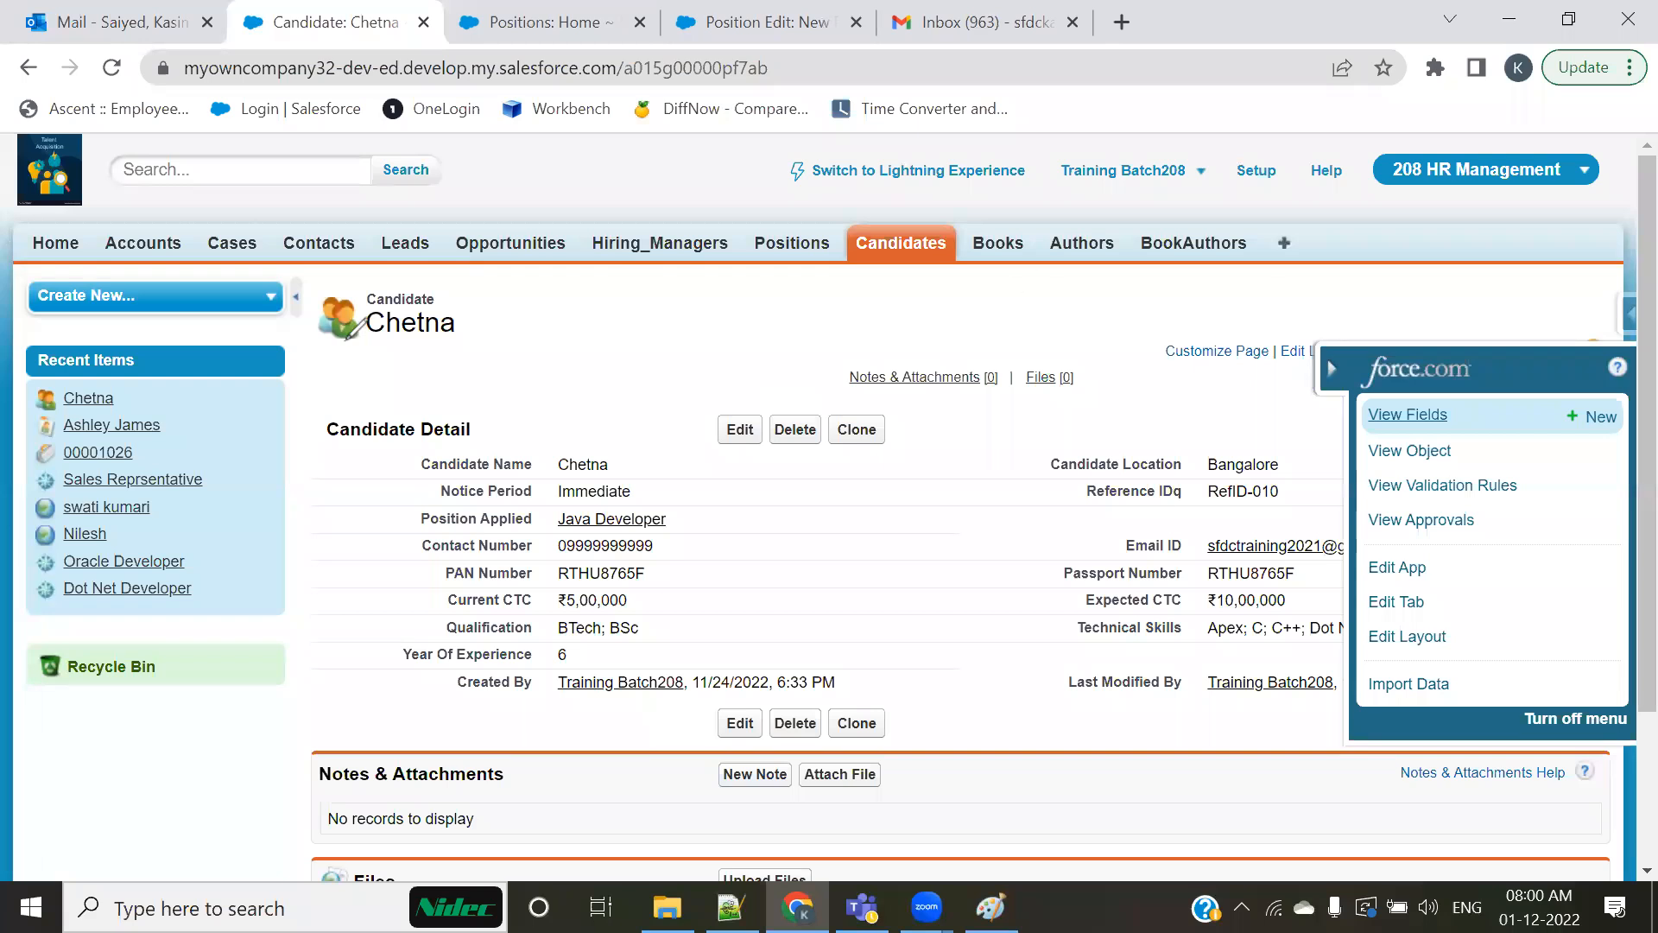
Step: Switch to the Paint diagram, tick the frontend Position and Database Table / Object headings, box Database.com, and clear the marks
key("alt+Tab")
left_click_drag(1000, 304, 1107, 269)
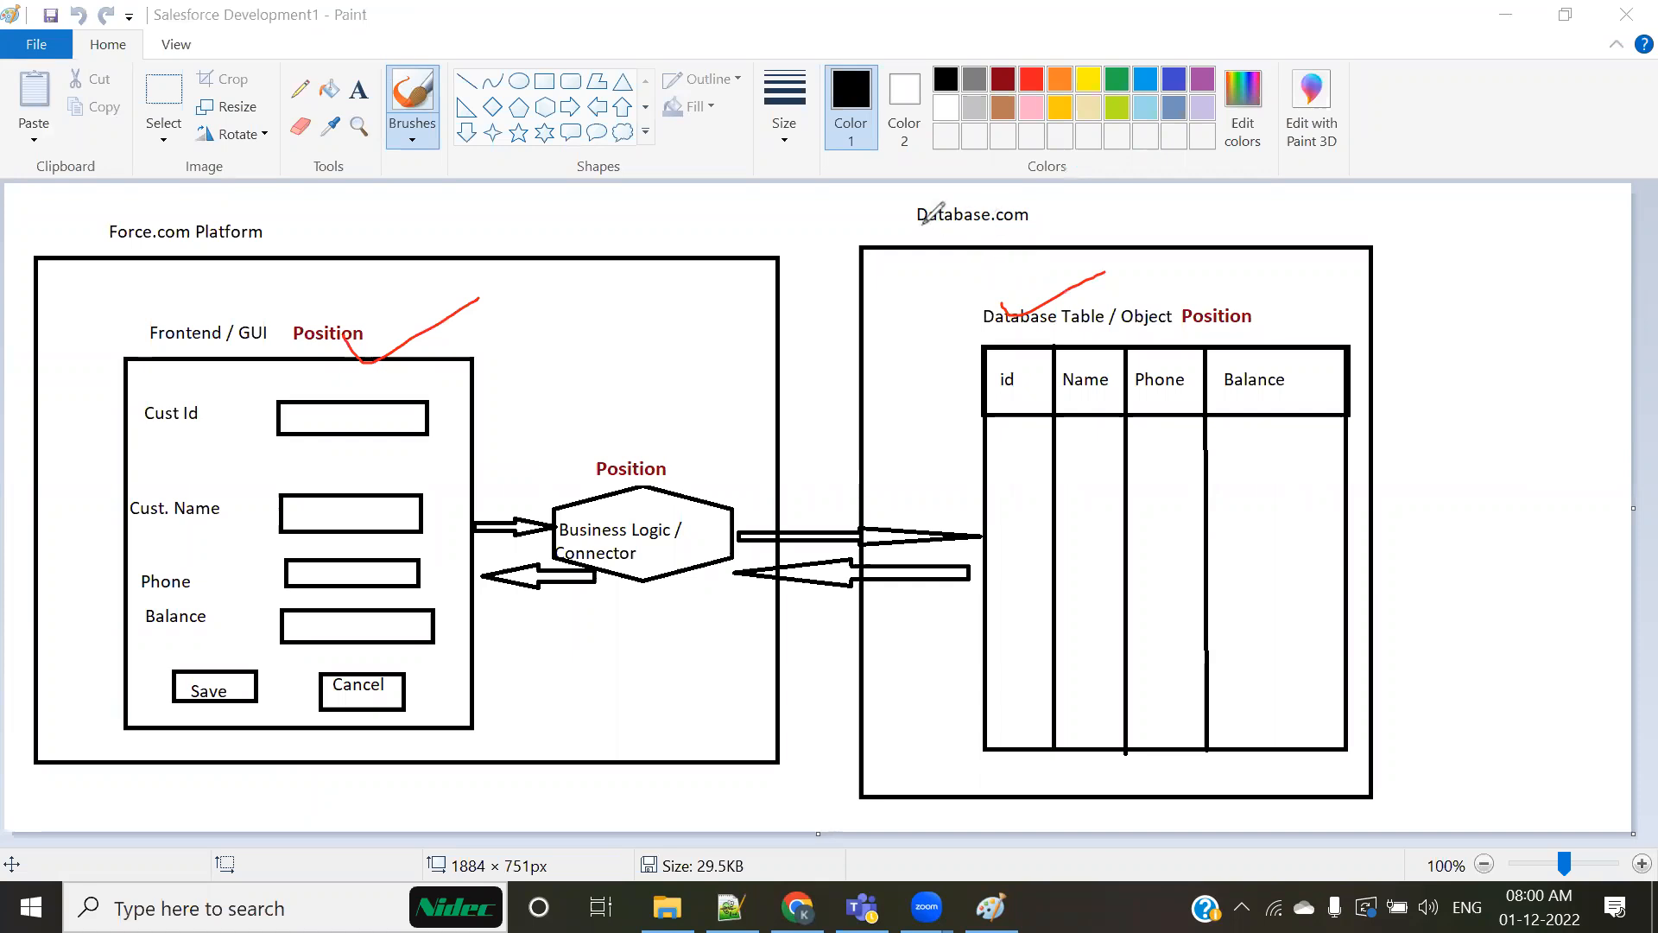
mouse_move(919, 223)
left_mouse_down()
mouse_move(1106, 183)
mouse_move(904, 228)
left_mouse_up()
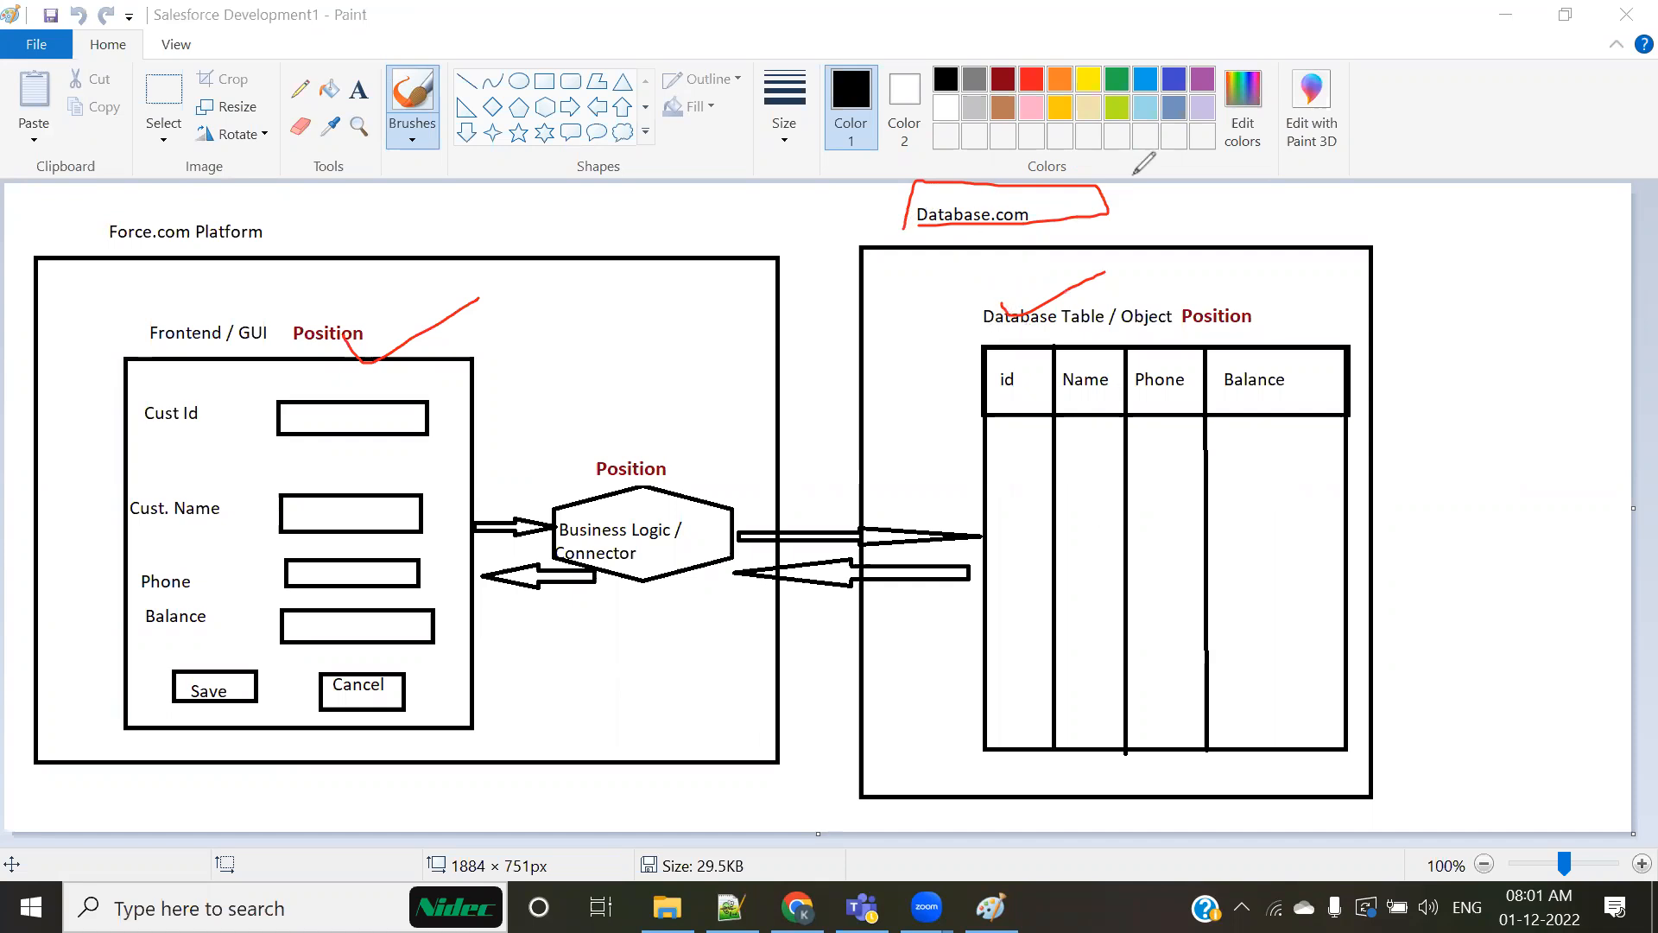
left_click(783, 580)
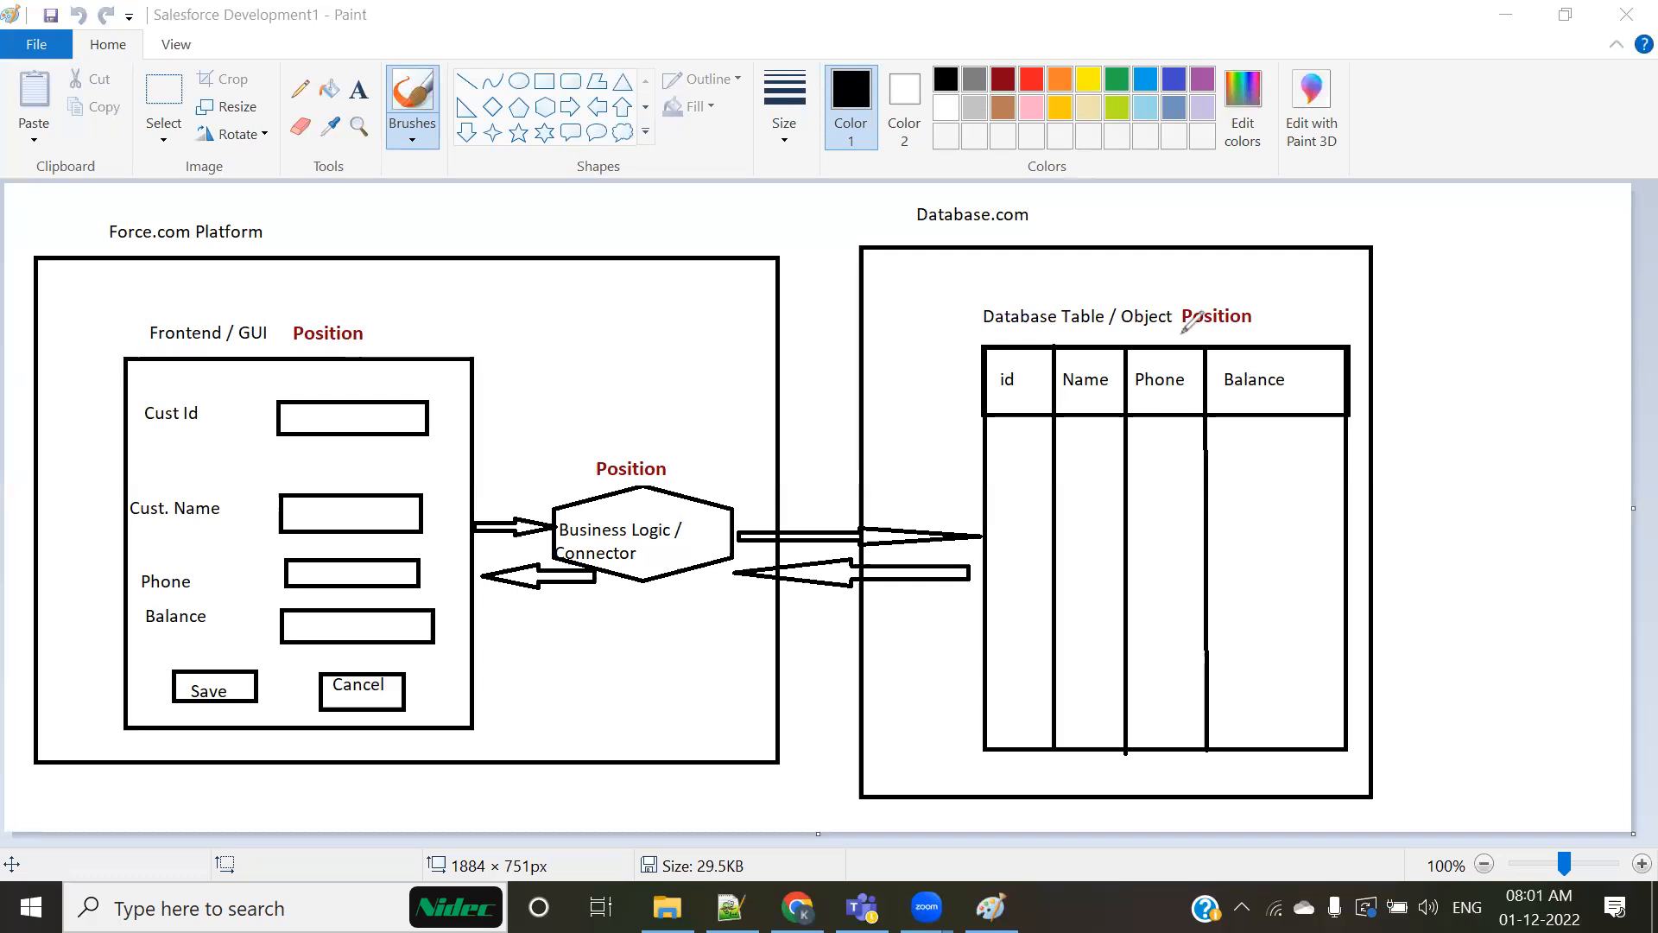
Step: Tick both Position headings on the diagram and draw red vertical lines for the database table's columns and additional columns beyond it
left_click_drag(363, 325, 578, 270)
left_click_drag(1218, 294, 1474, 201)
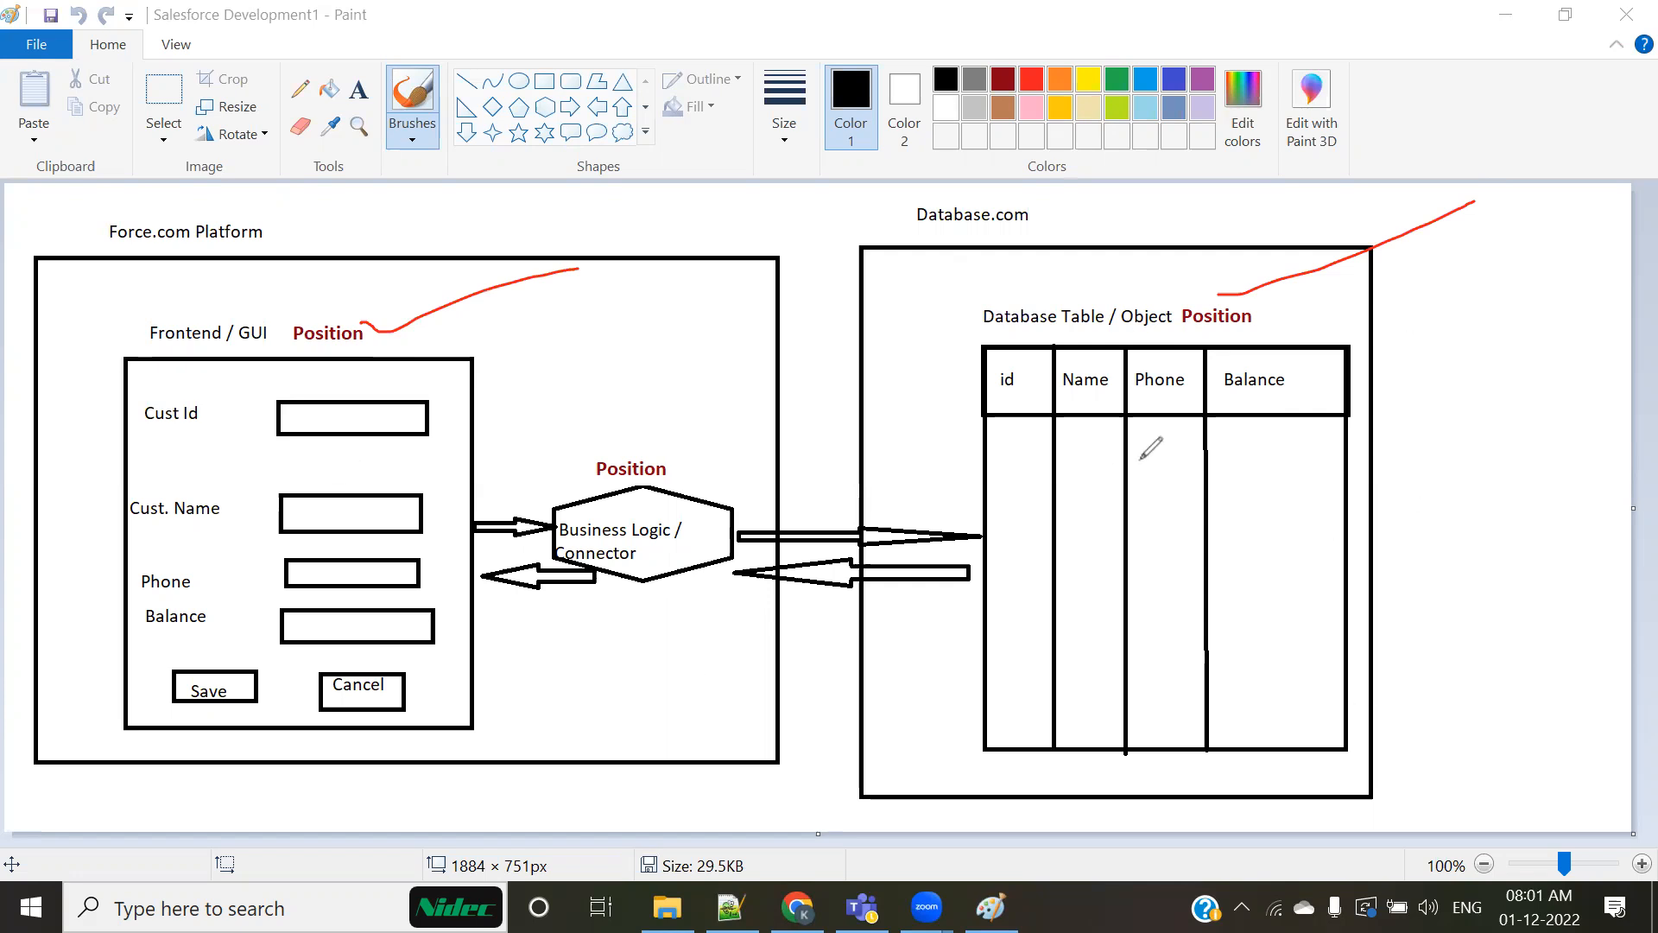
left_click_drag(1050, 348, 1055, 656)
left_click_drag(1127, 348, 1132, 573)
left_click_drag(1192, 339, 1191, 540)
left_click_drag(1337, 334, 1334, 570)
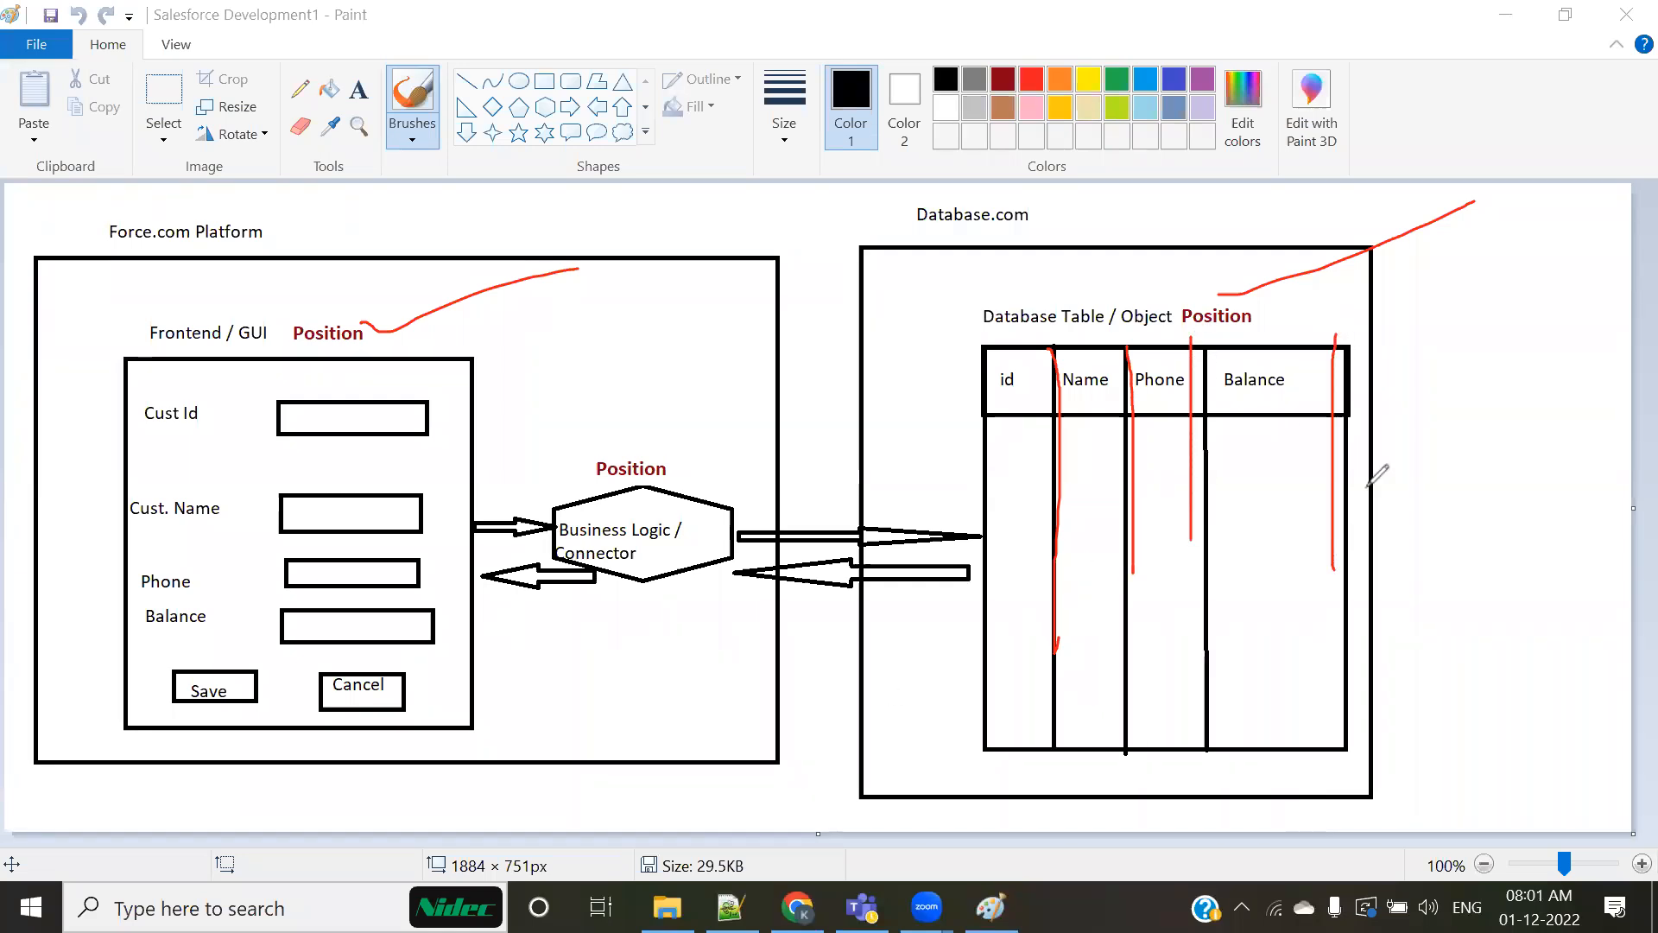
left_click_drag(1367, 356, 1375, 661)
left_click_drag(1423, 376, 1455, 590)
left_click_drag(1547, 362, 1548, 636)
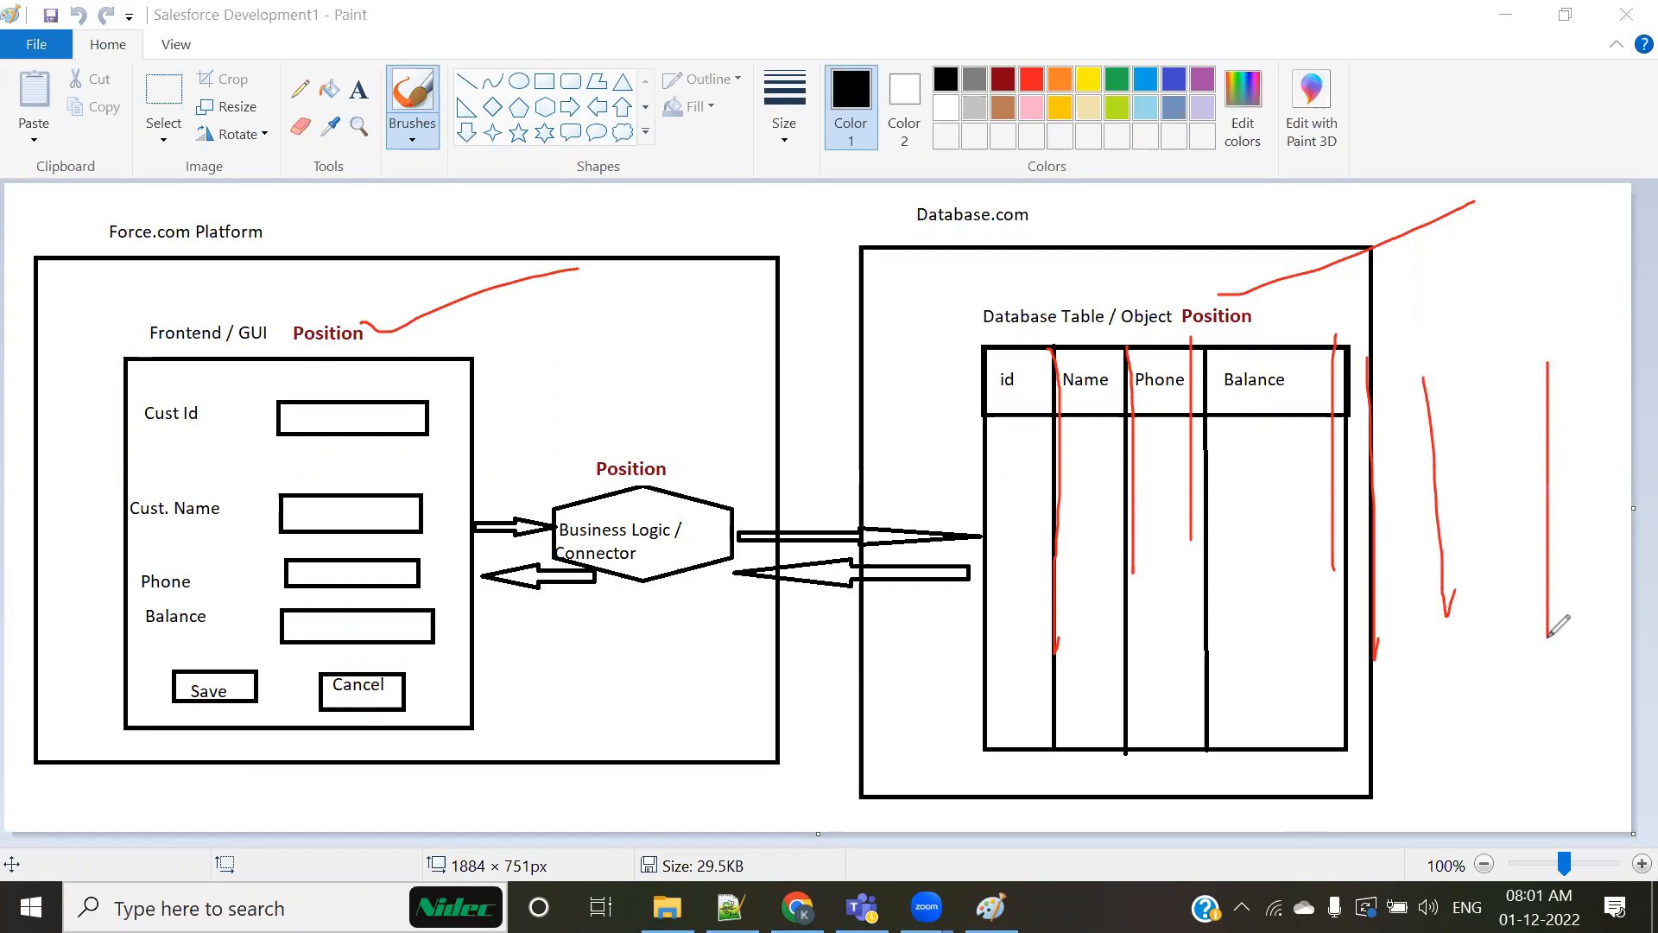
Step: Underline and box the frontend labels Cust Id, Cust. Name, Phone and Balance, and clear all red annotations from the diagram
left_click_drag(197, 434, 127, 433)
left_click_drag(127, 529, 224, 531)
mouse_move(127, 596)
left_mouse_down()
mouse_move(199, 597)
mouse_move(240, 494)
mouse_move(90, 393)
mouse_move(100, 655)
left_mouse_up()
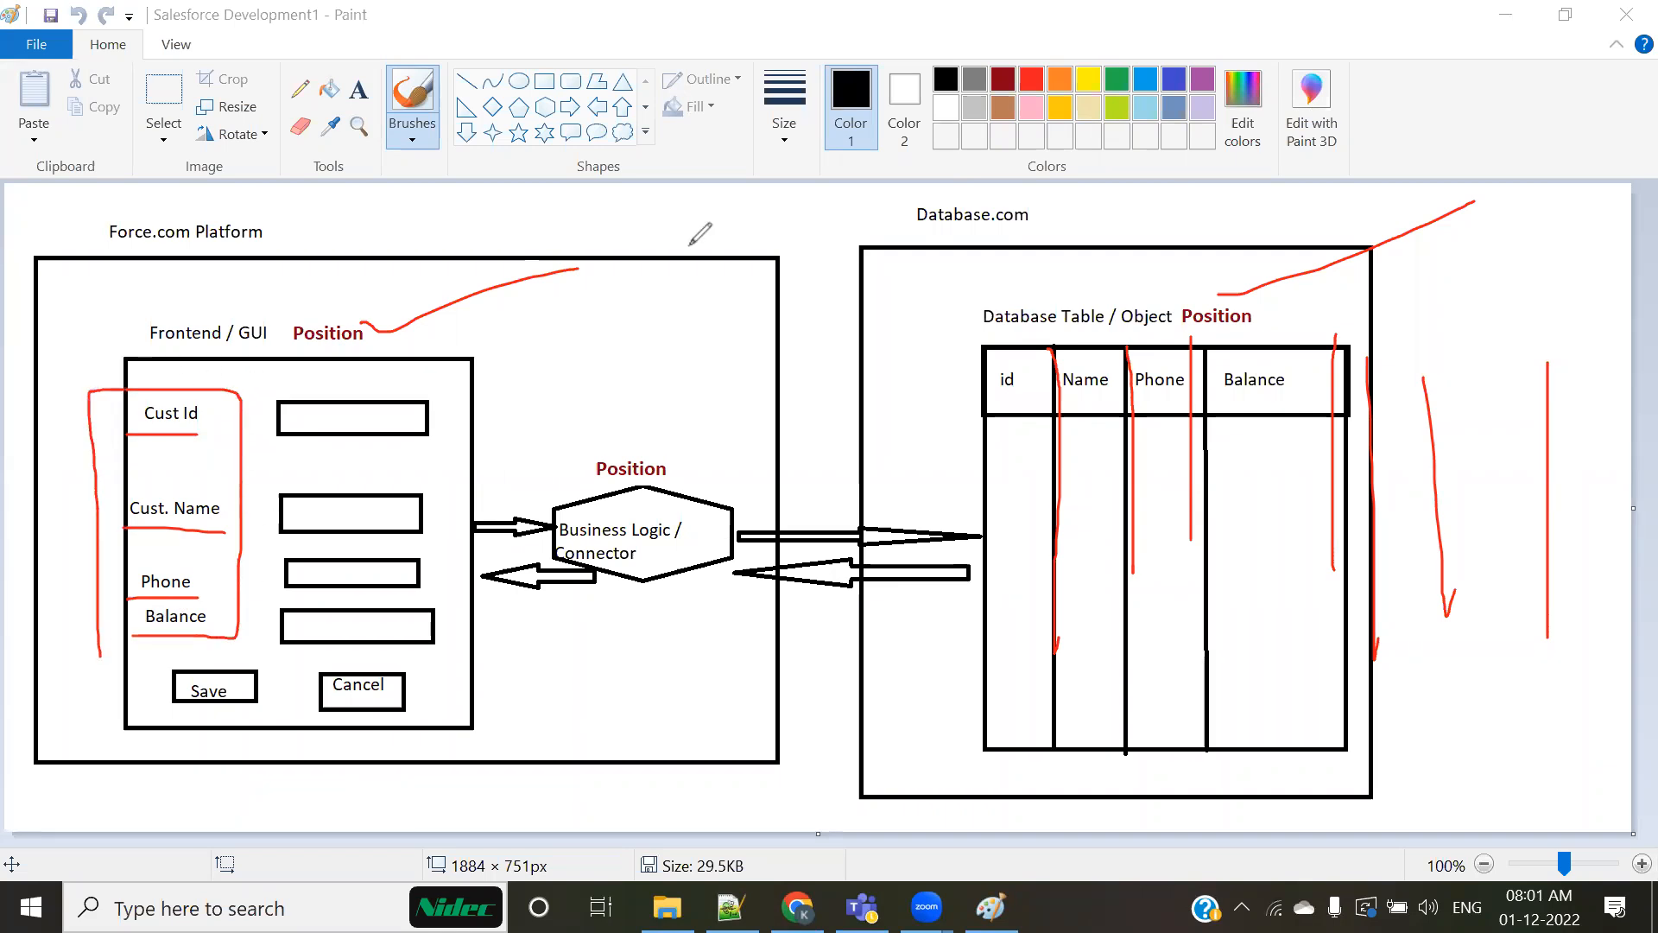
left_click(1152, 155)
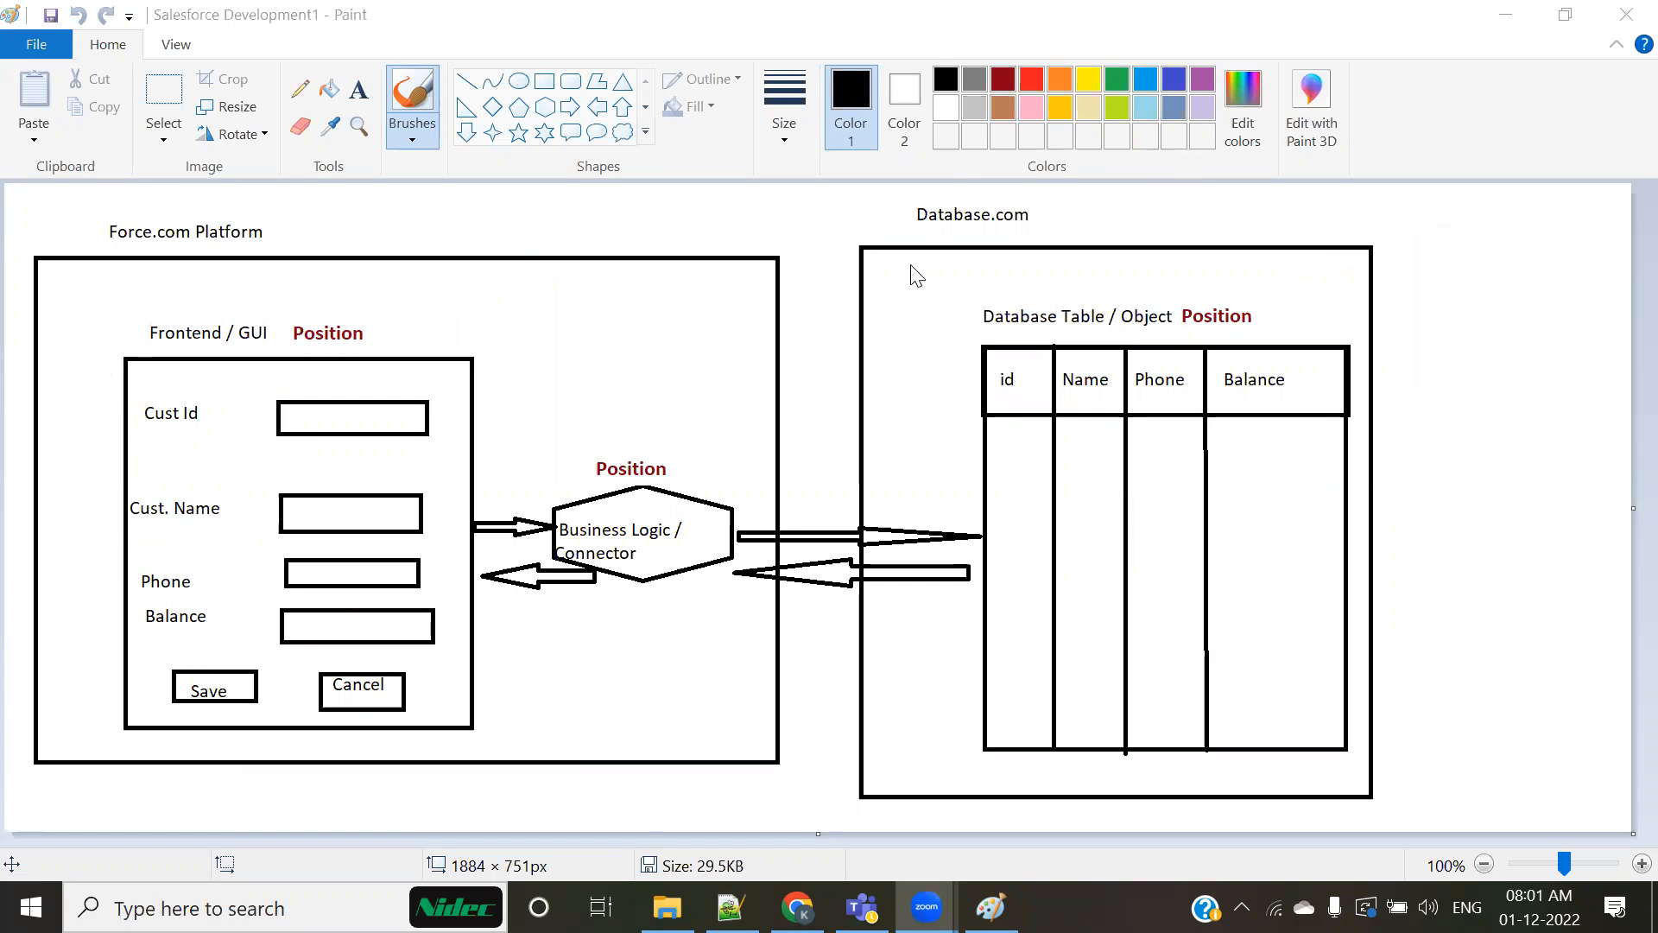
Step: Switch to Chrome, highlight the Candidate Name and Notice Period labels on the candidate's edit page, and cancel the edit
key("alt+Tab")
left_click_drag(432, 469, 547, 471)
left_click_drag(452, 512, 546, 507)
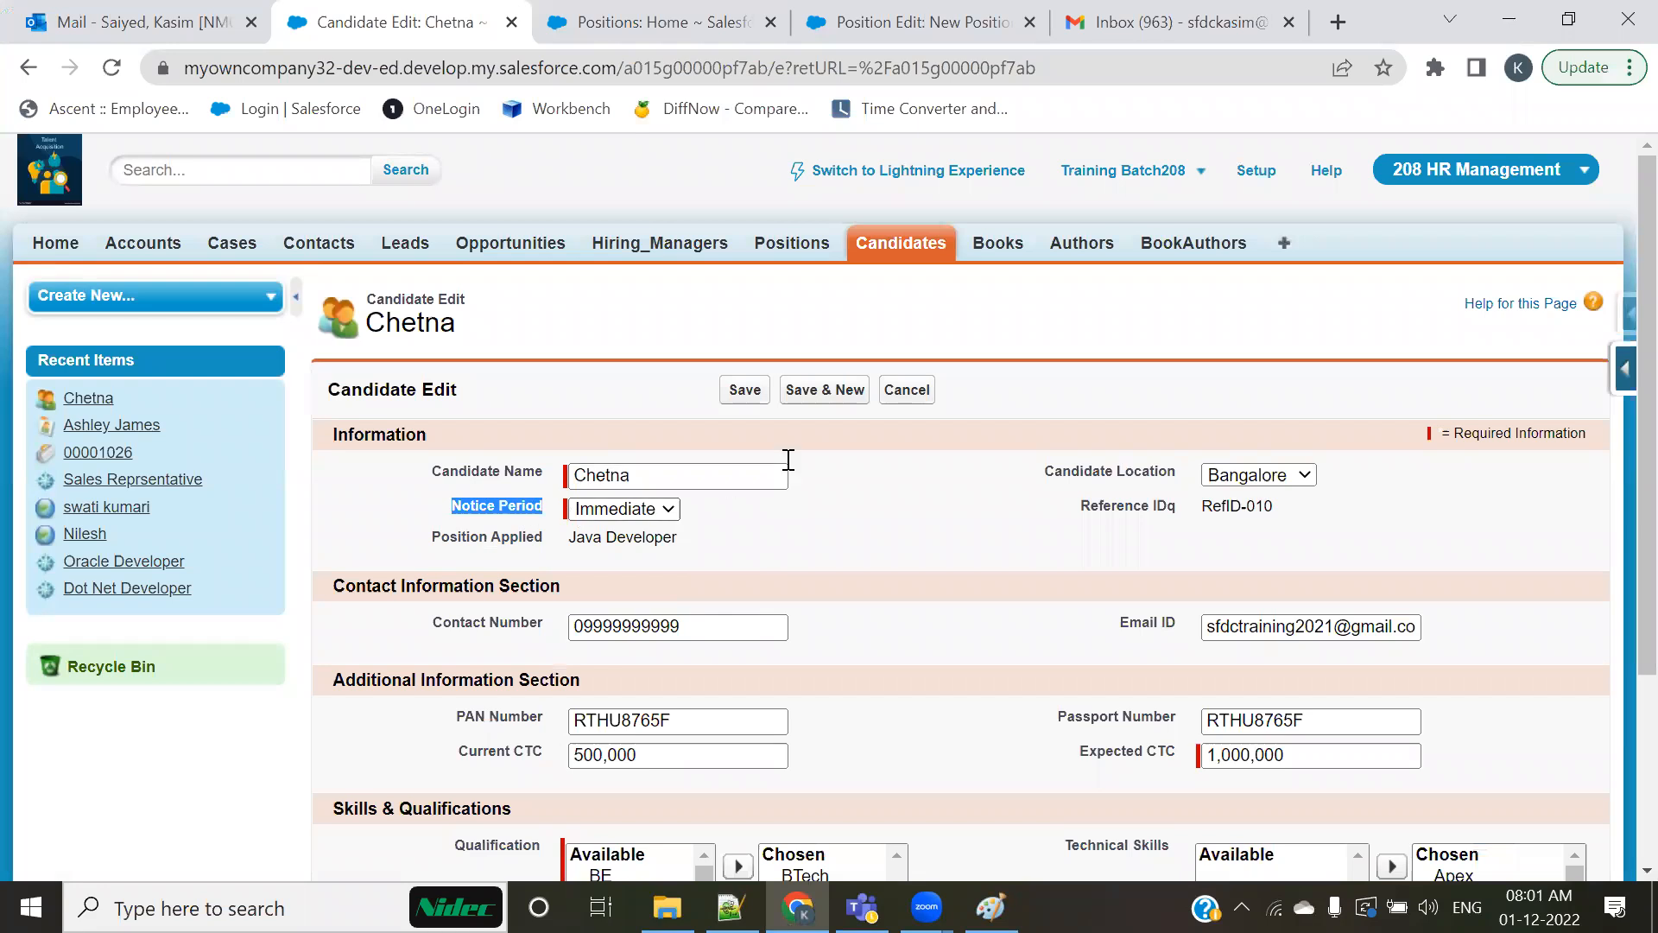
left_click(904, 395)
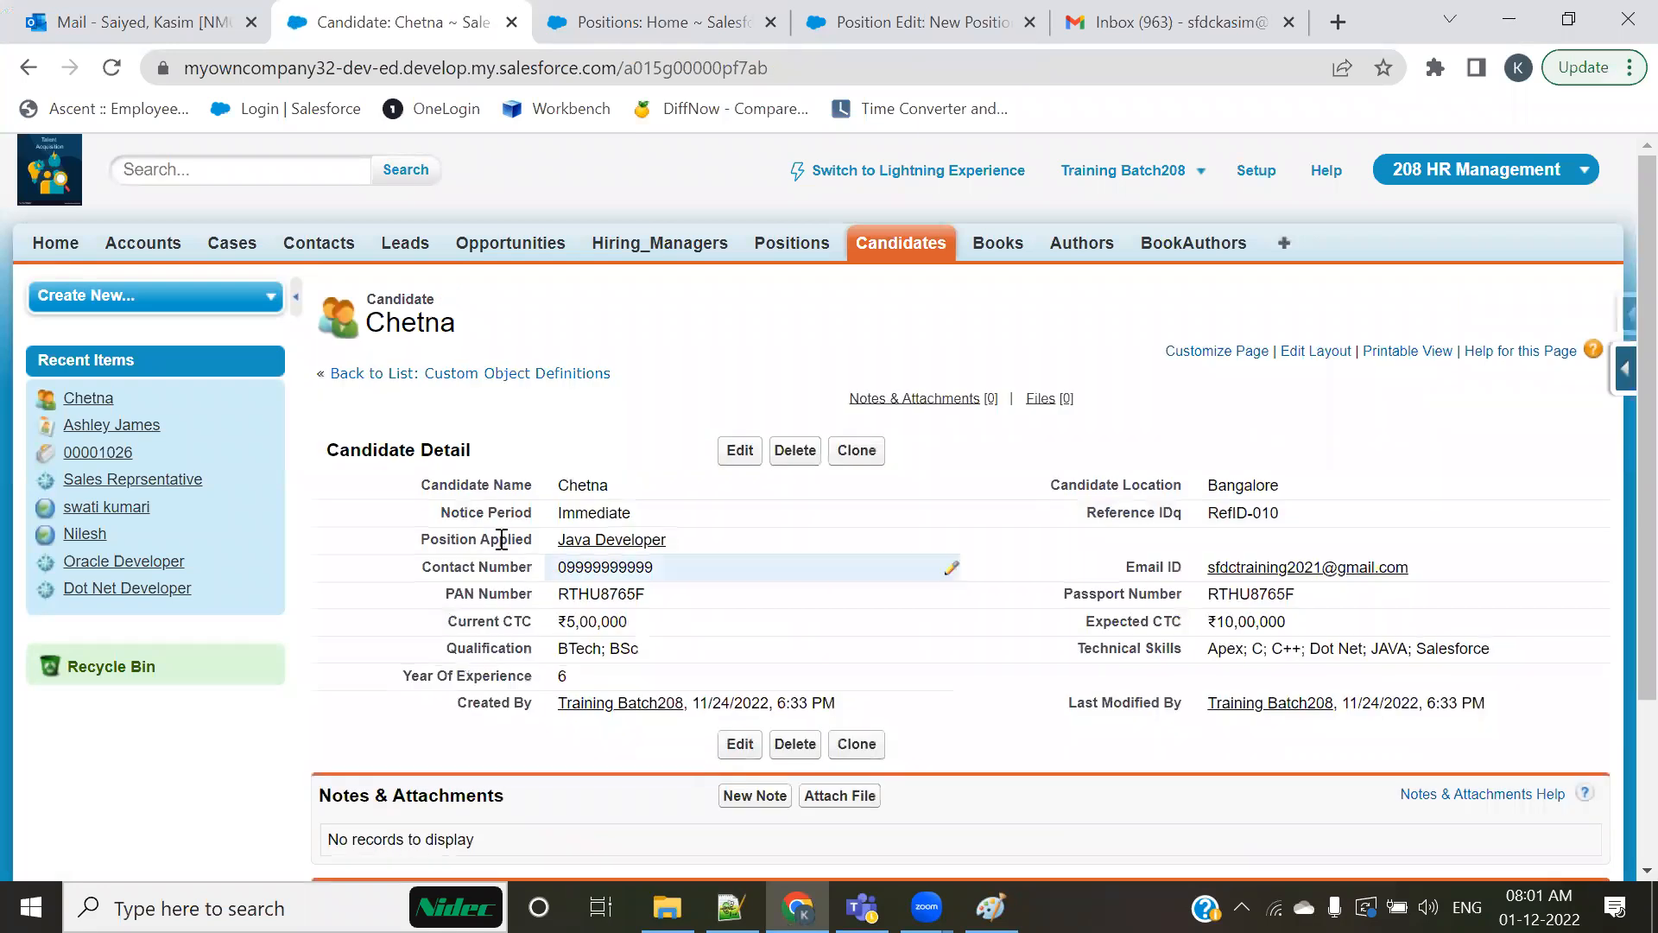
Step: Highlight the Candidate Name, Notice Period and Position Applied labels on the candidate's detail page, and switch back to the Paint diagram
left_click_drag(424, 482, 551, 499)
left_click(496, 519)
left_click_drag(442, 514, 515, 512)
left_click_drag(422, 541, 524, 548)
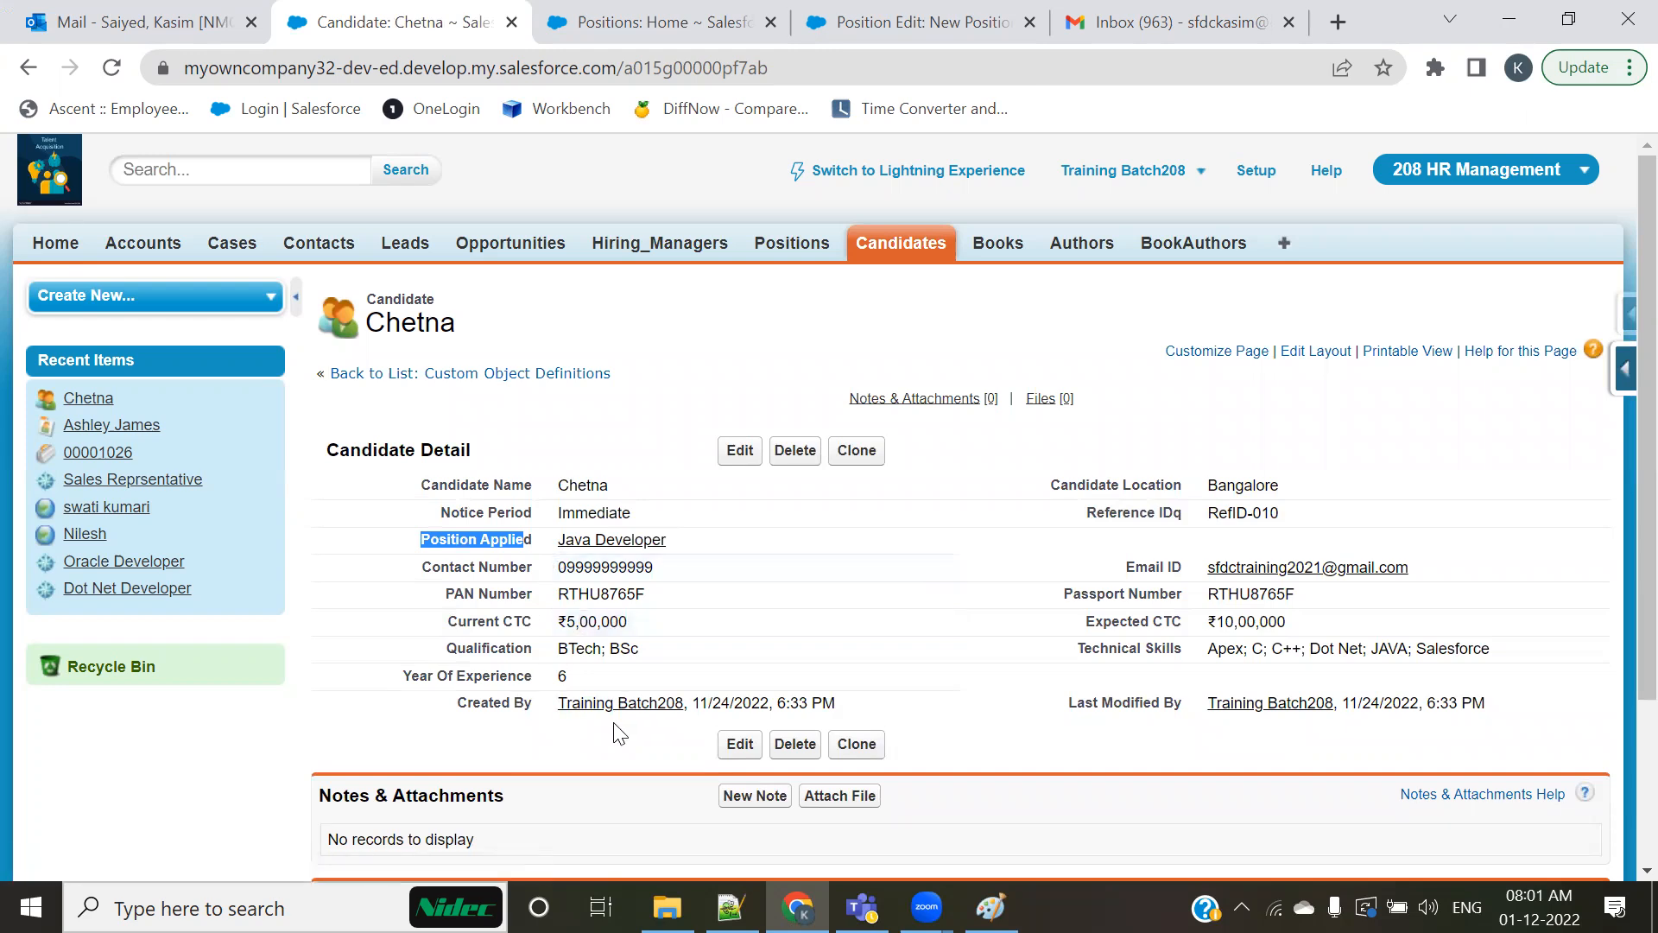
left_click(991, 907)
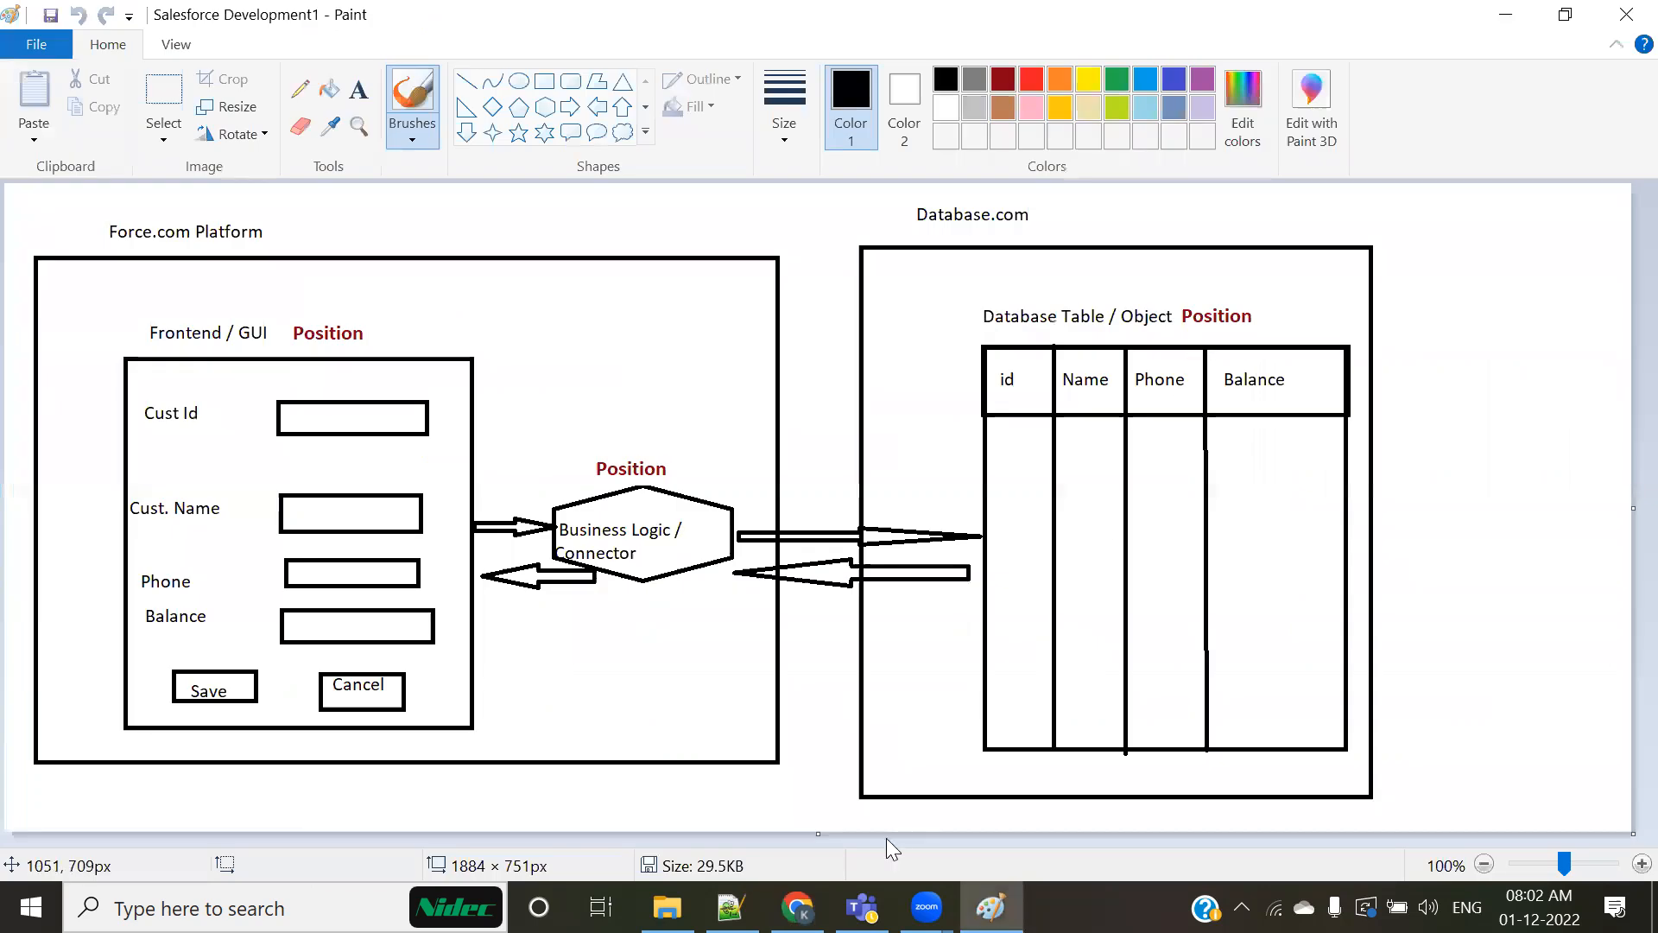
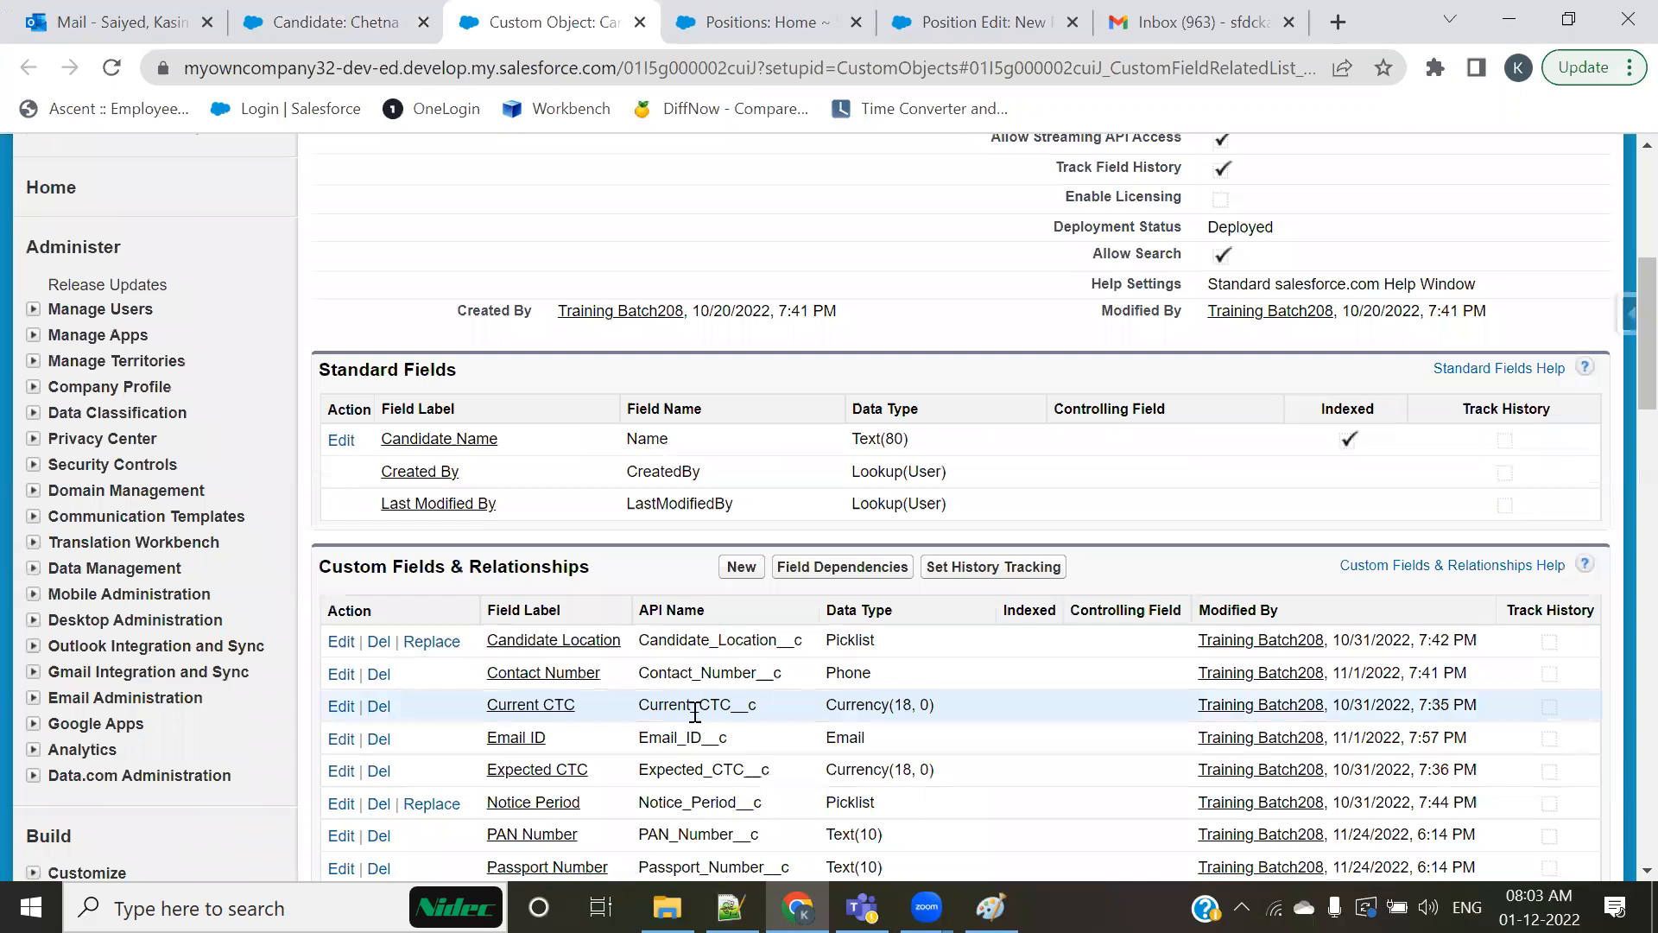
Step: Highlight the Field Name heading of the standard fields and the API Name heading of the custom fields on the Candidate object page
left_click_drag(723, 411, 623, 408)
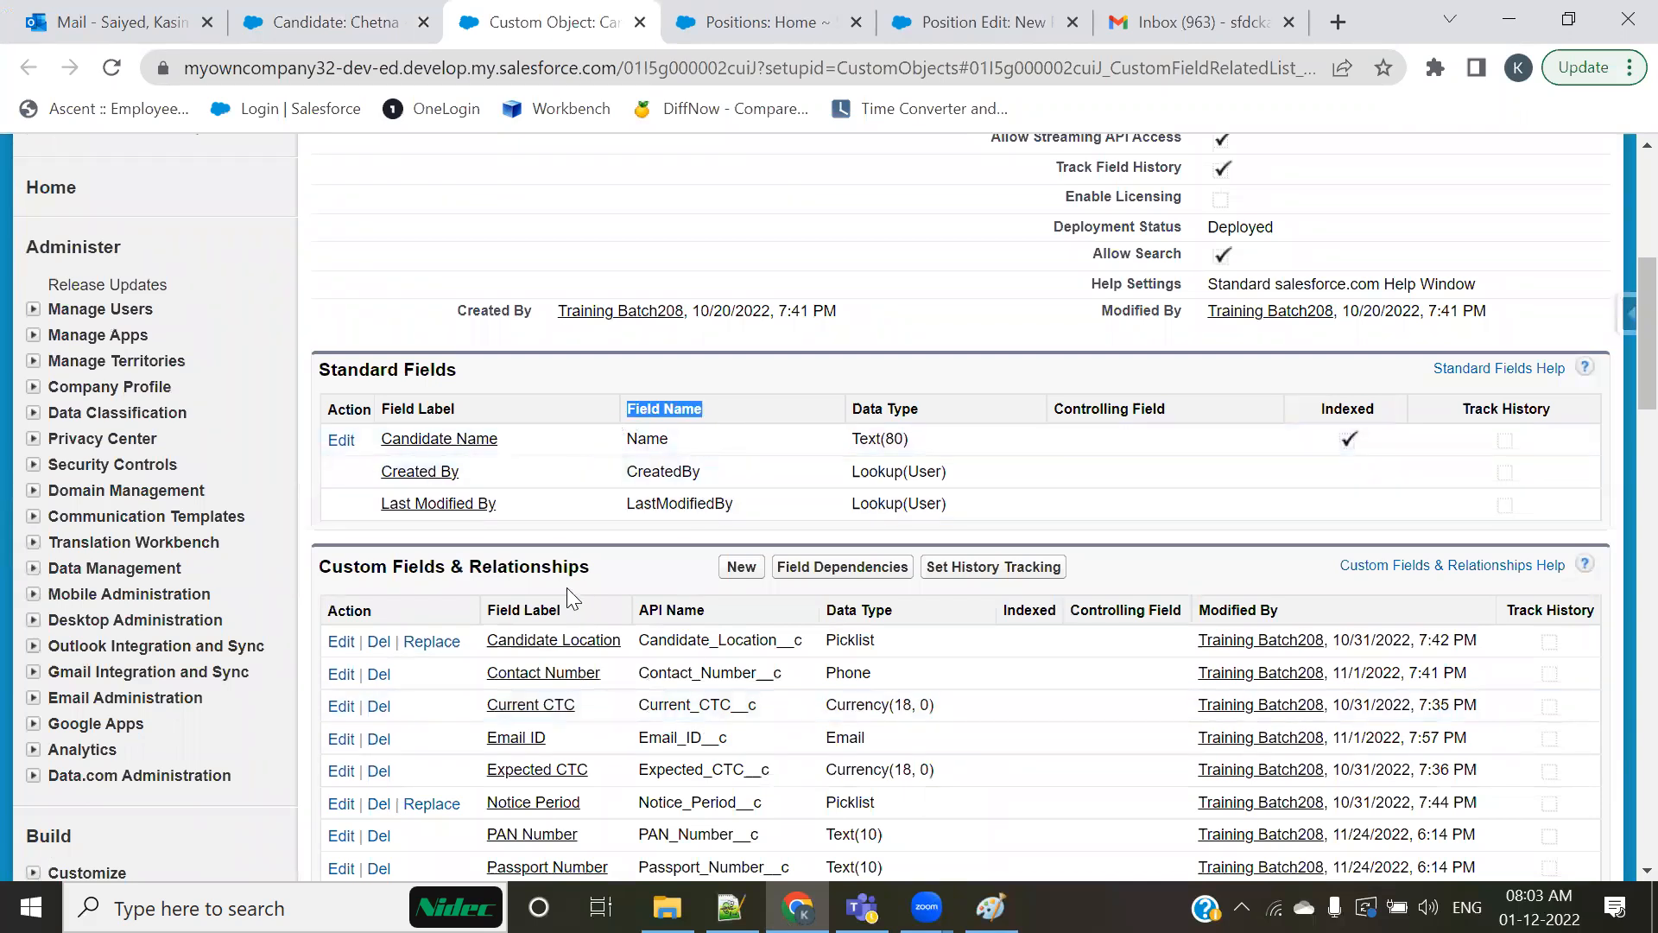
scroll(567, 588, "down", 3)
left_click_drag(726, 354, 658, 353)
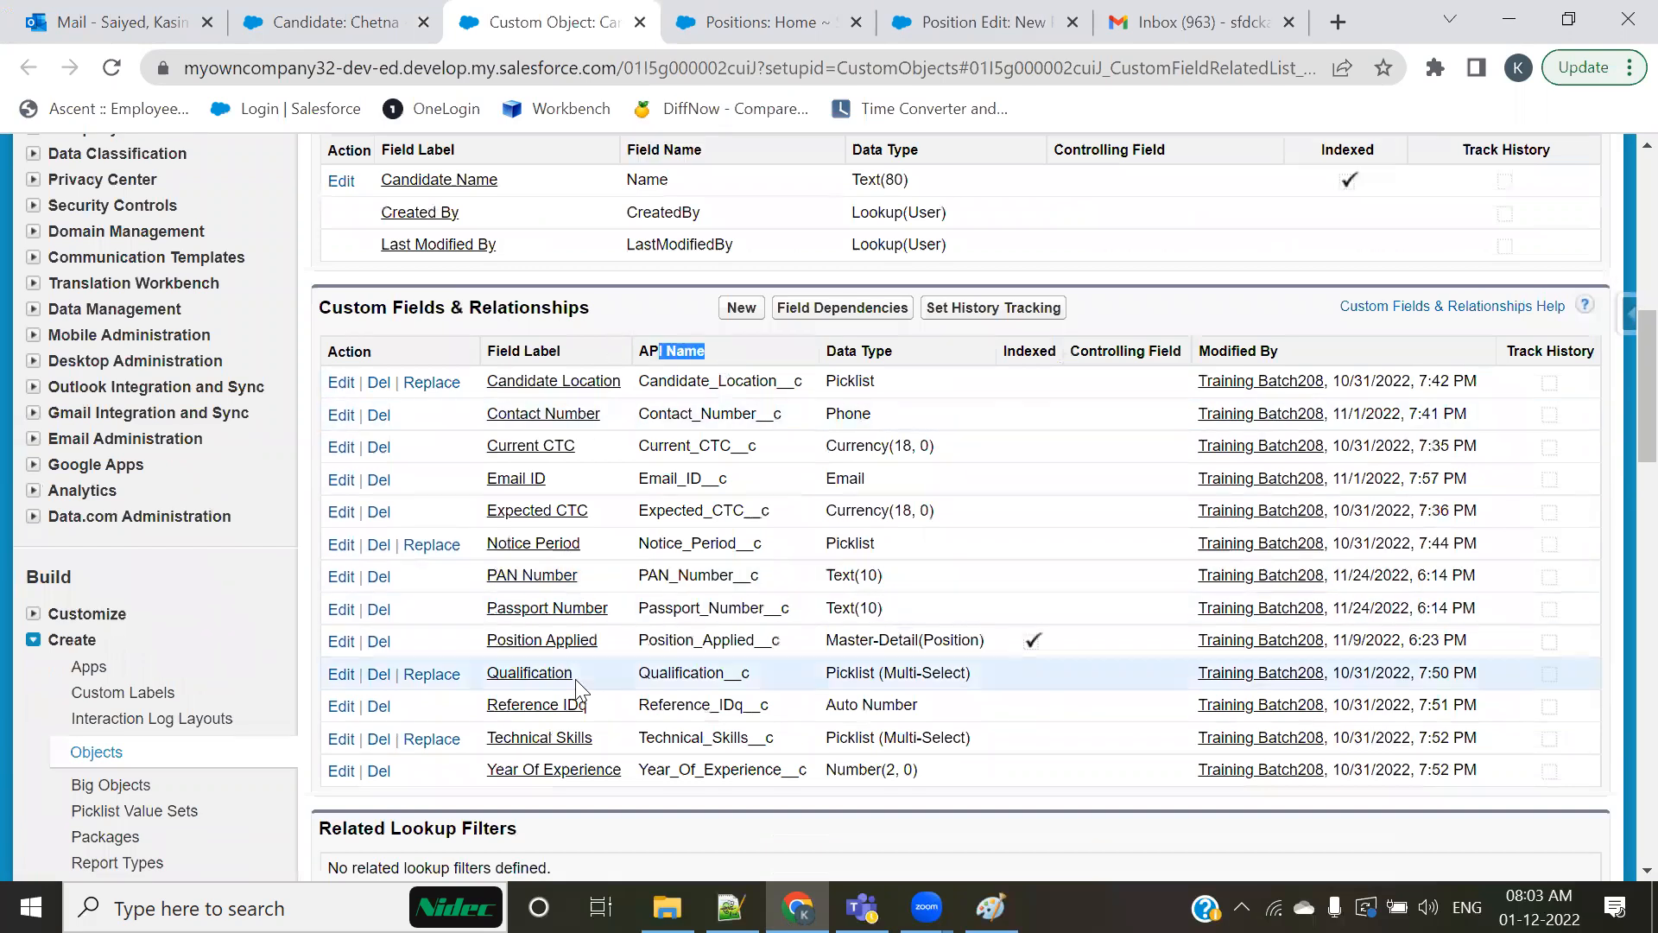
scroll(577, 688, "up", 2)
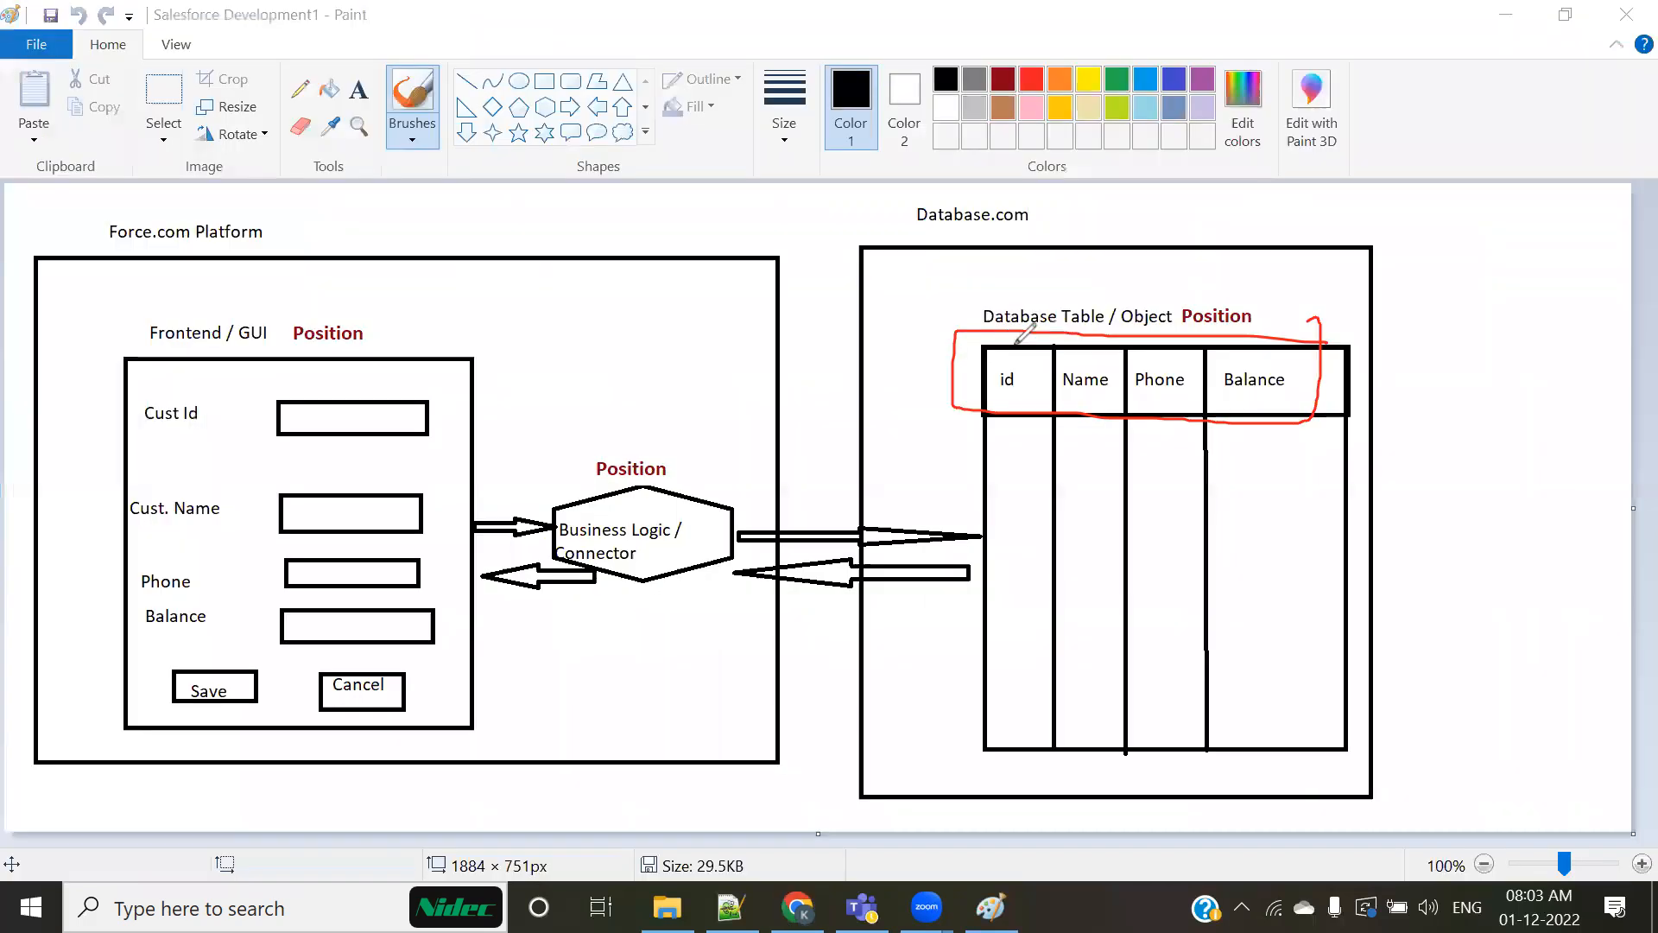
Step: Box the id, Name, Phone and Balance header row in red on the Paint diagram, mark its columns with vertical strokes, and switch back to Chrome
left_click_drag(1051, 323, 1049, 449)
left_click_drag(1105, 329, 1113, 444)
left_click_drag(1181, 330, 1193, 447)
left_click_drag(1304, 320, 1309, 419)
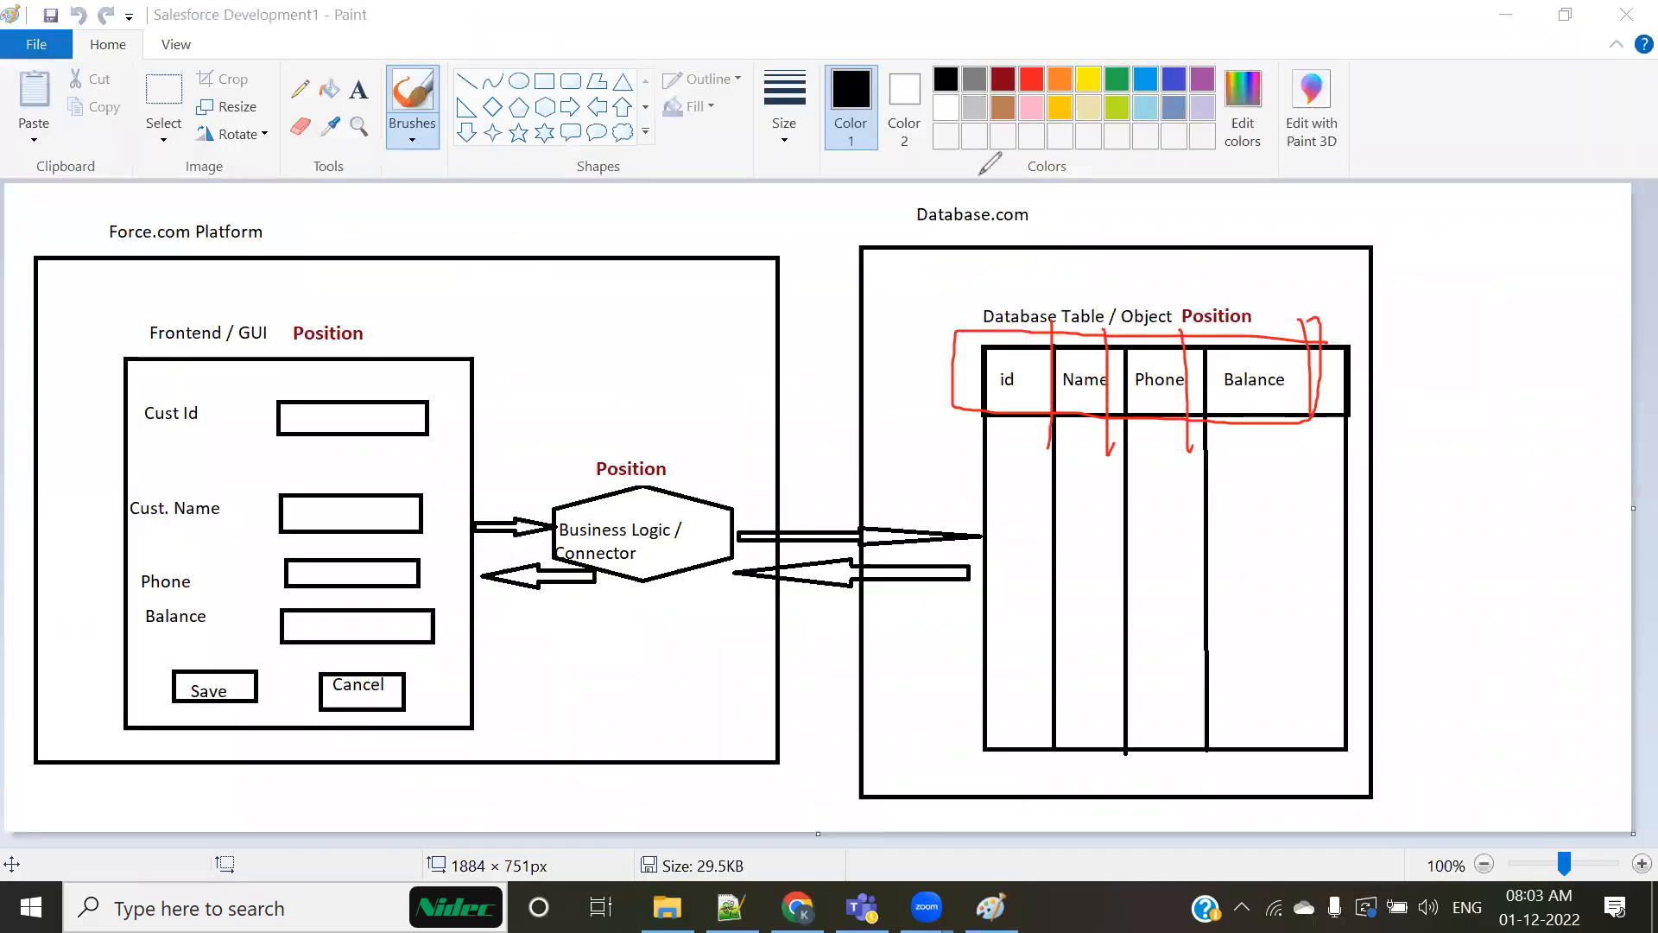
key("alt+Tab")
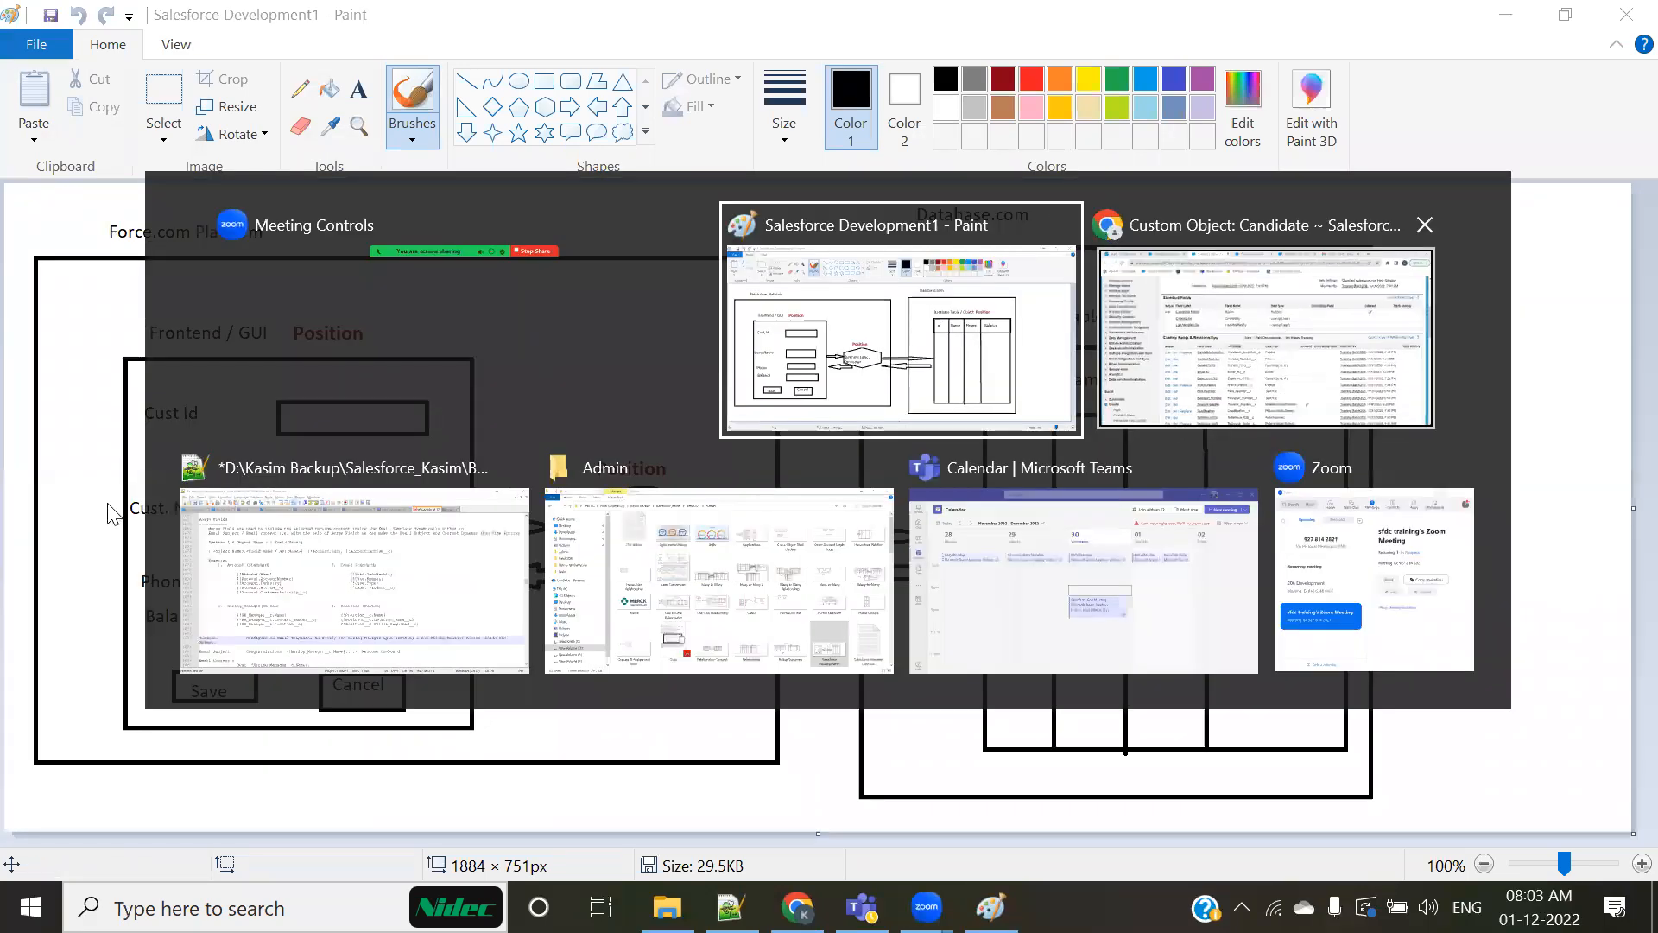
key("alt+Tab")
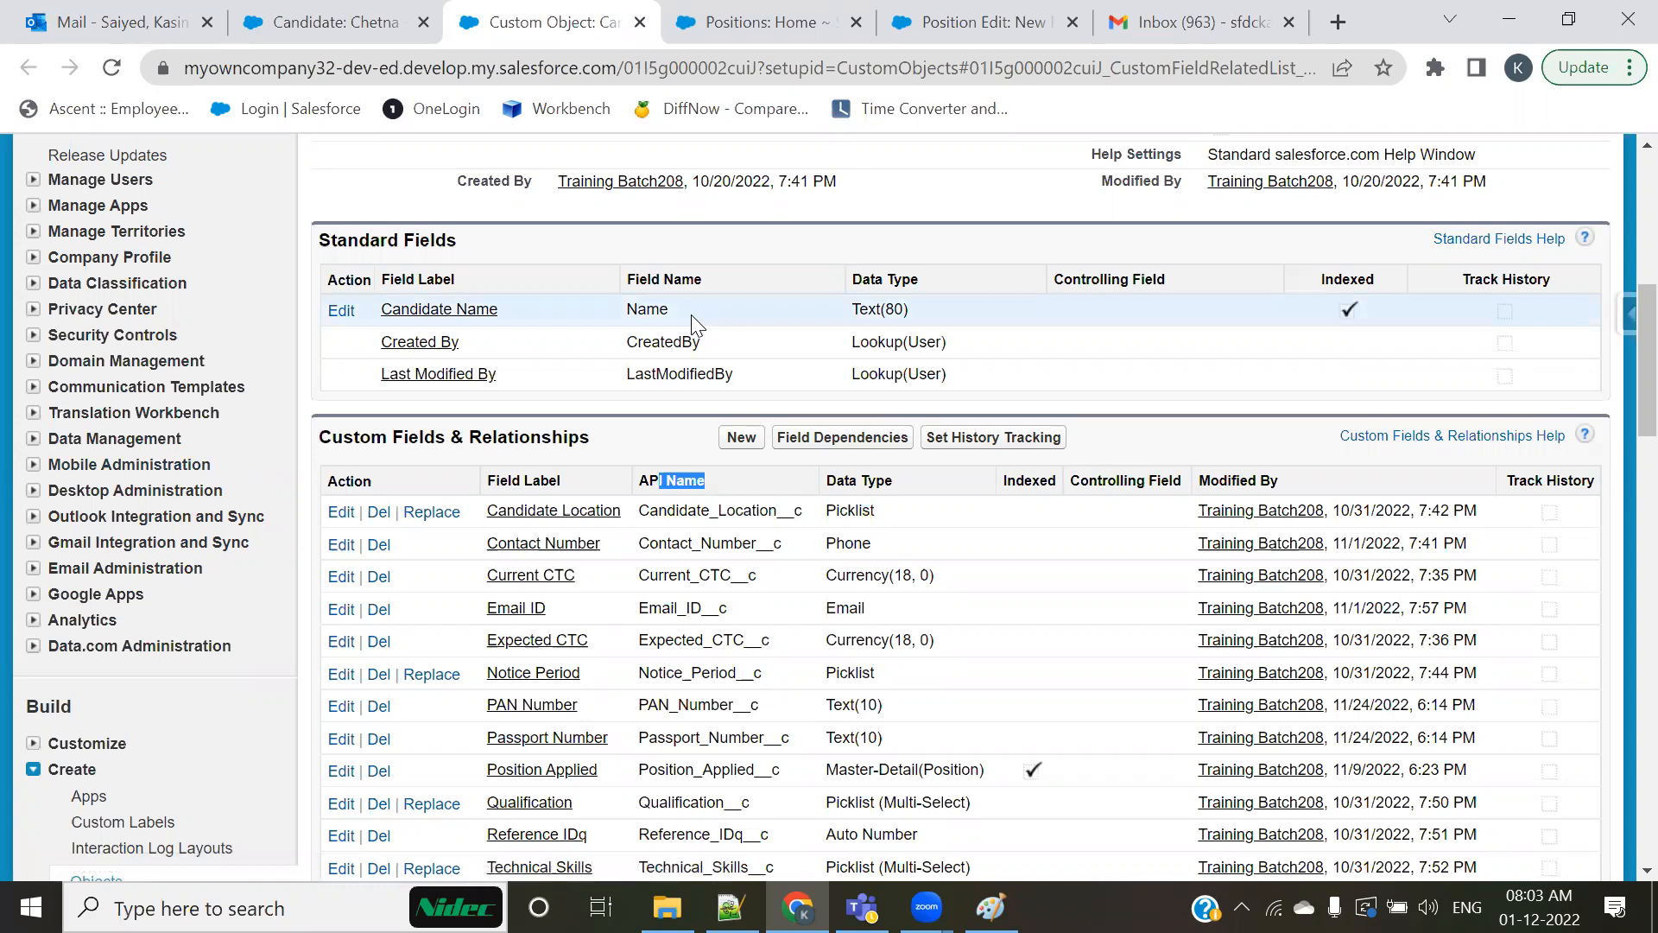
Step: Highlight the full Field Name and API Name headings, and look over the Candidate object's definition details and custom fields
left_click_drag(625, 279, 705, 279)
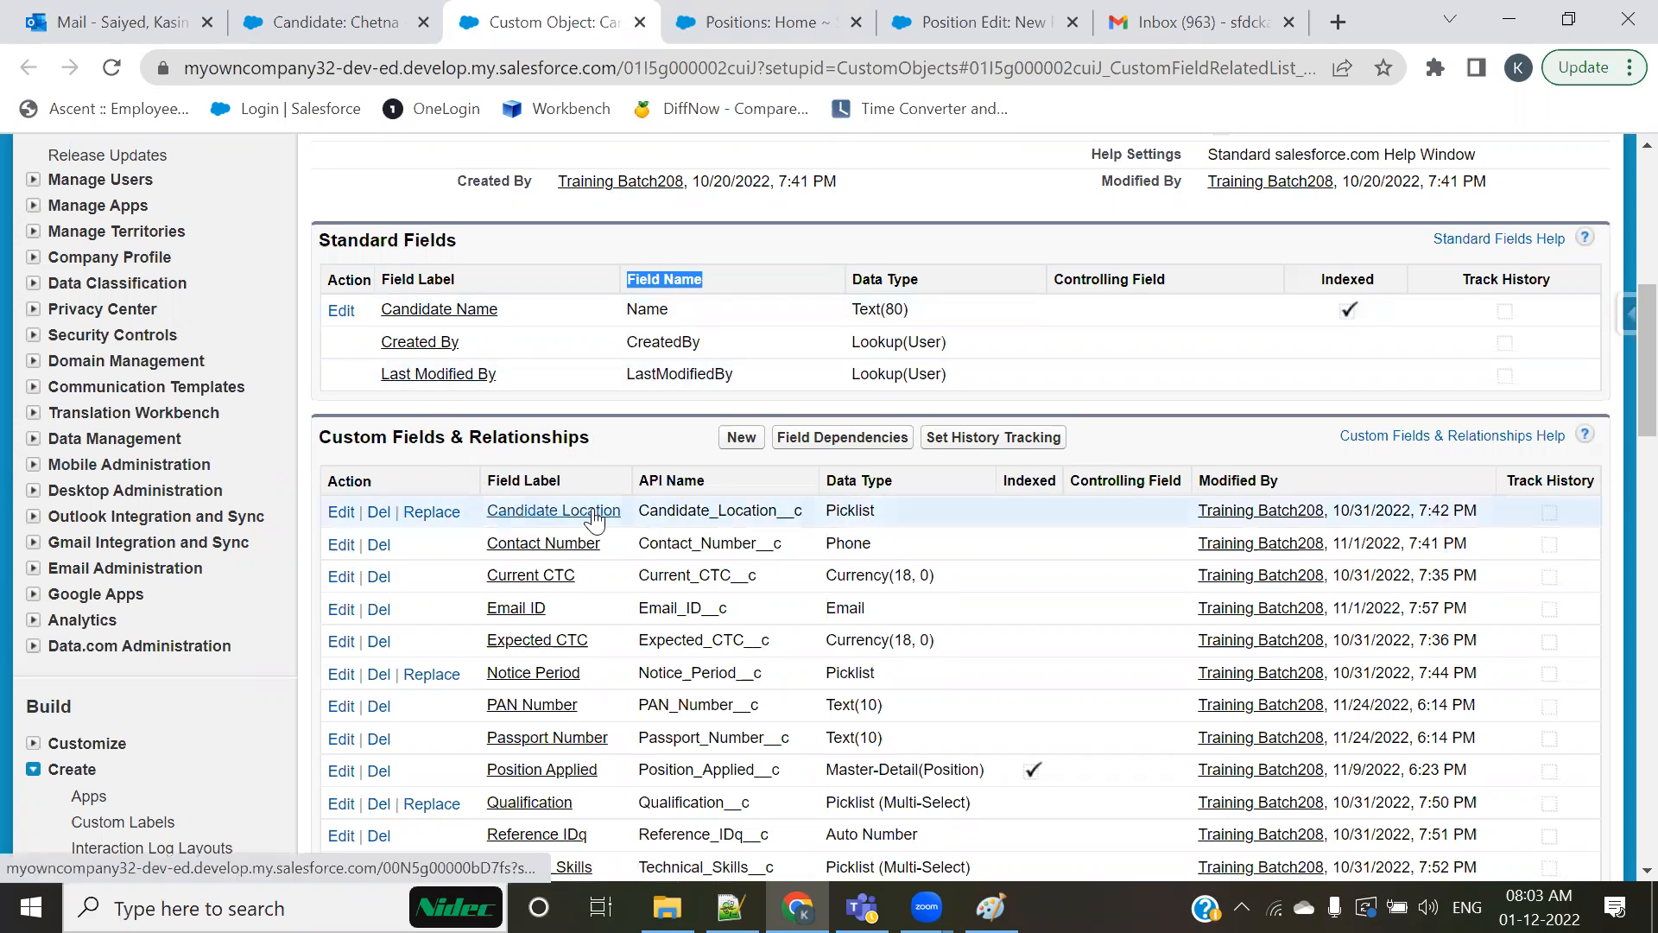
triple_click(680, 480)
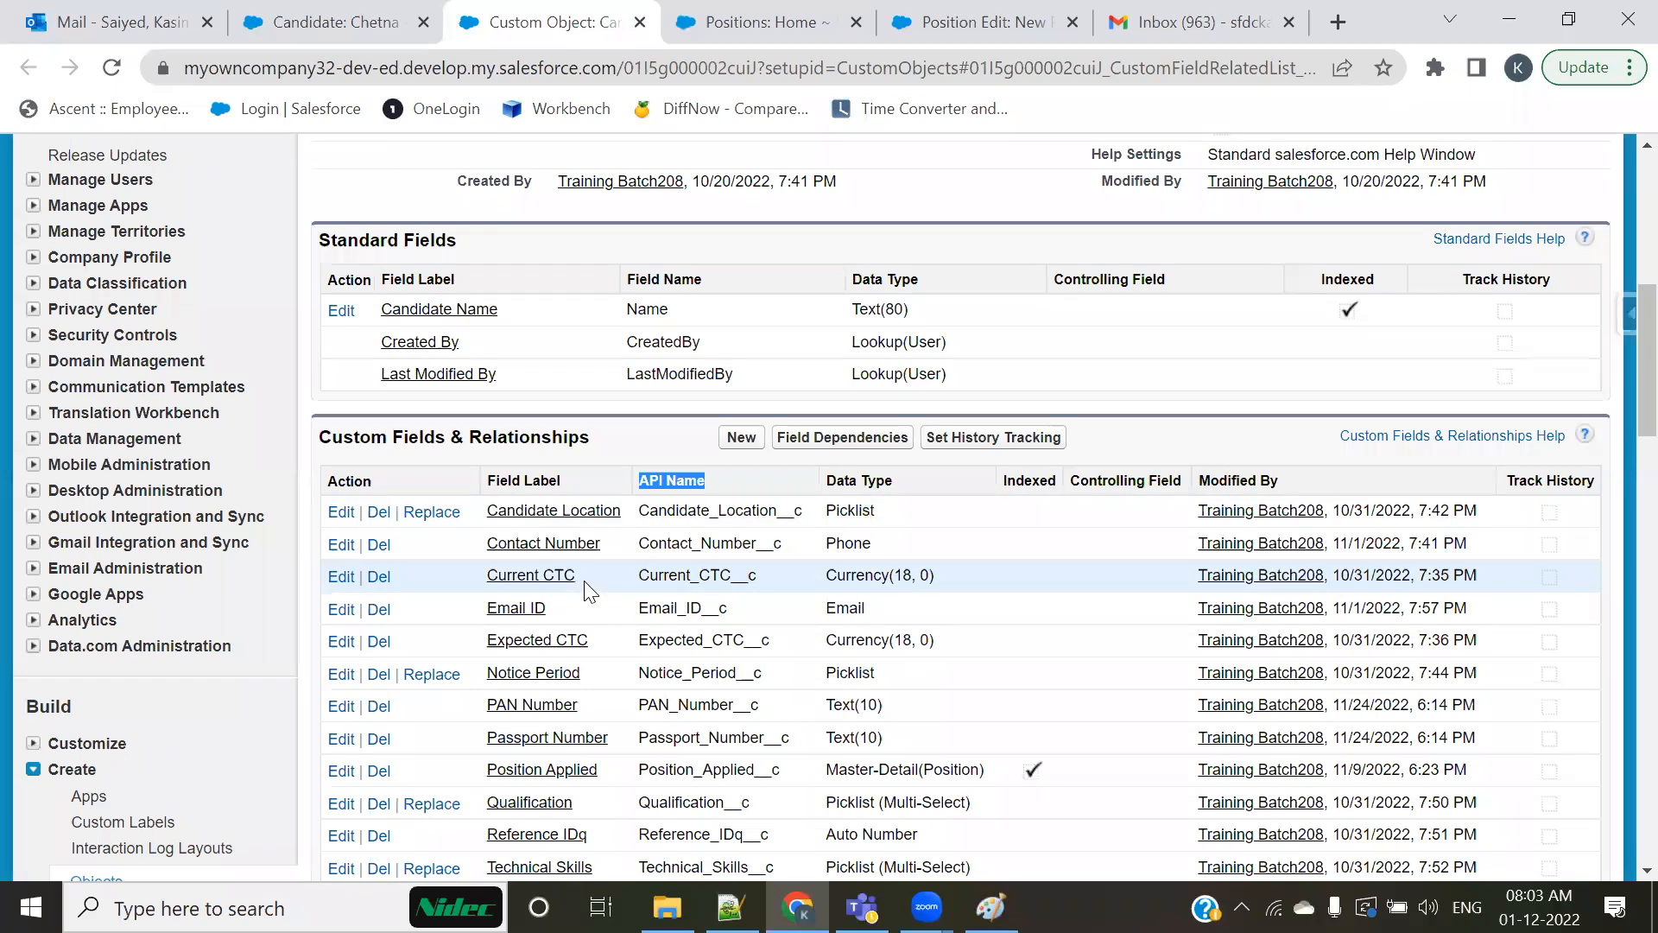
scroll(583, 584, "up", 3)
scroll(588, 587, "up", 1)
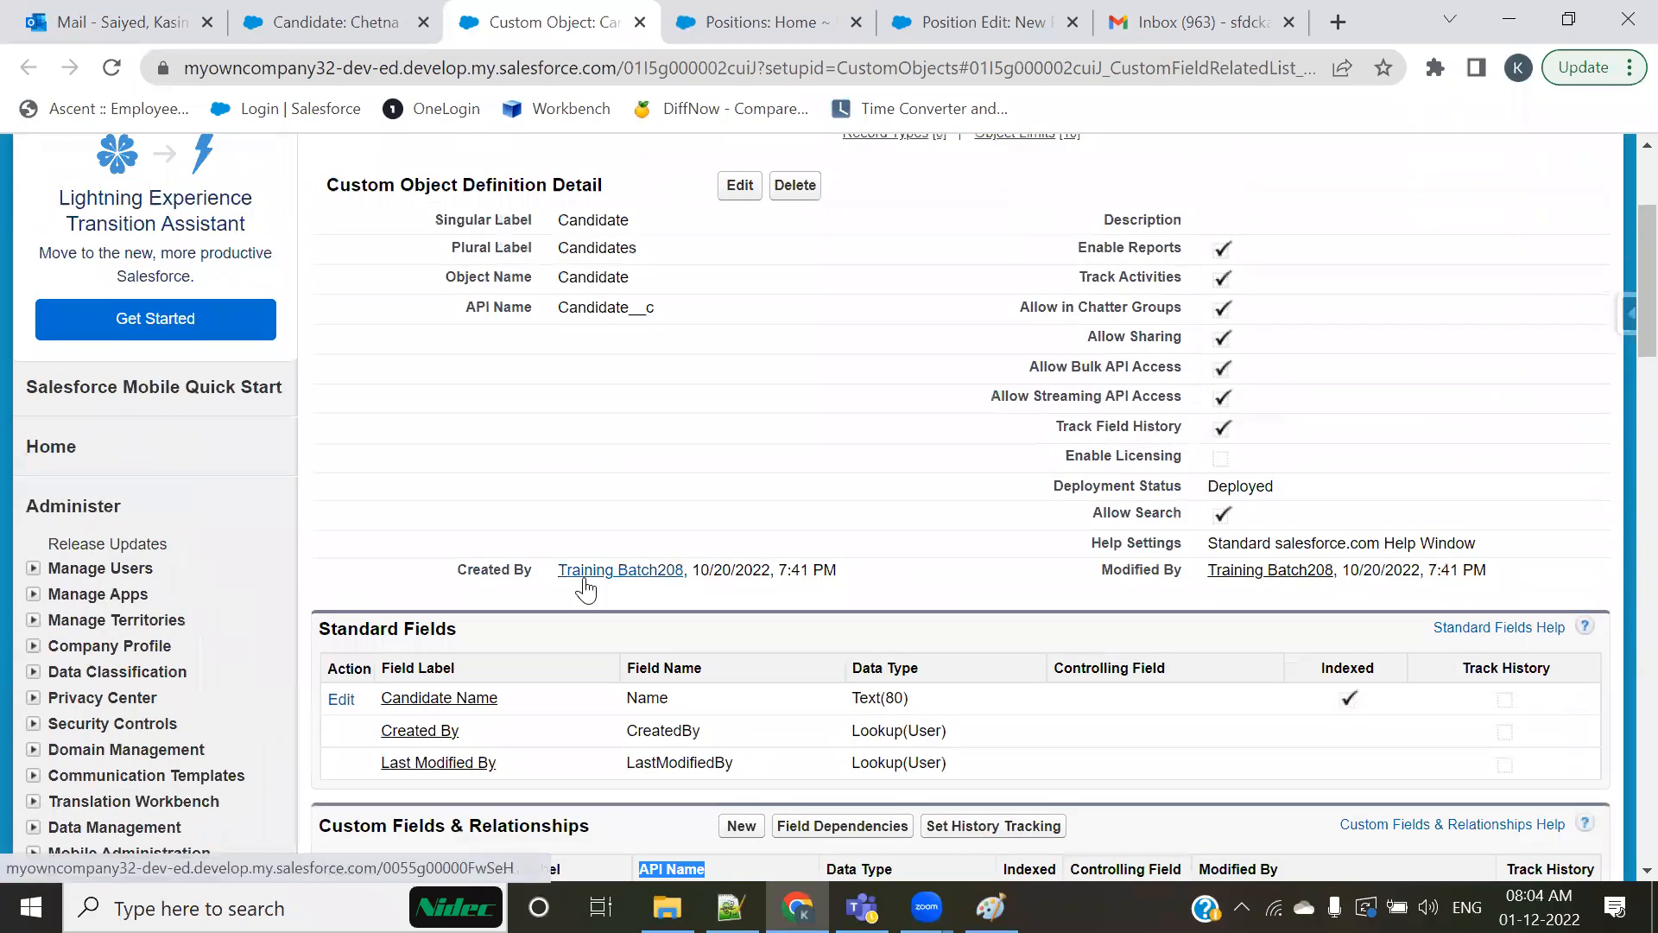
scroll(594, 583, "up", 3)
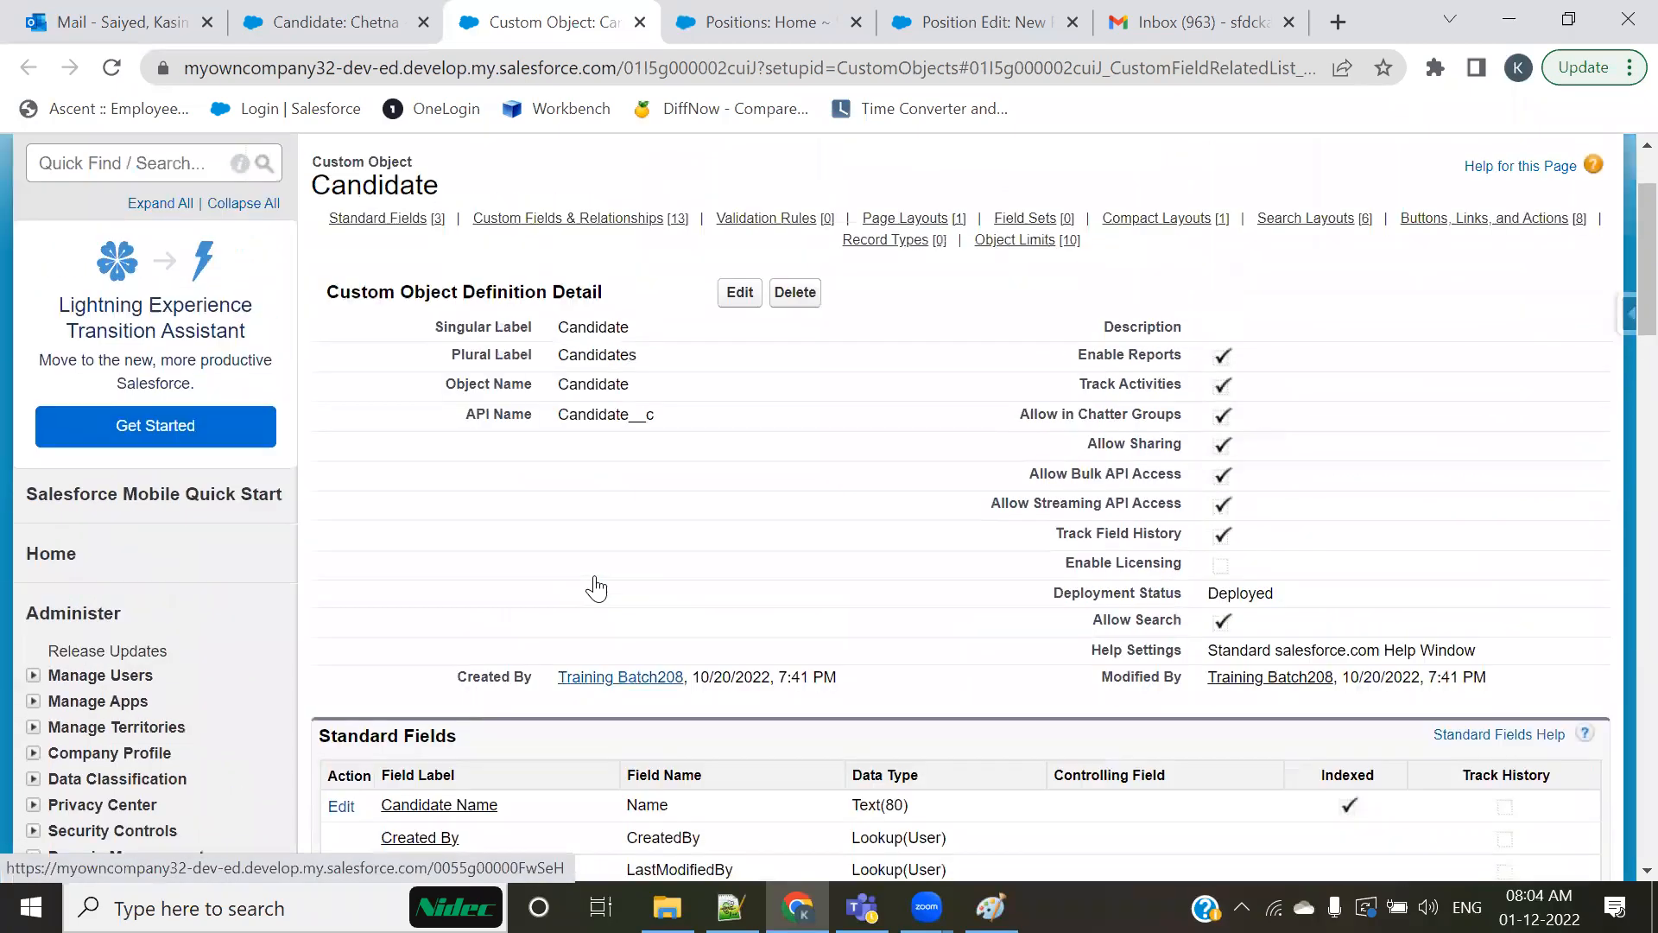
scroll(542, 577, "down", 2)
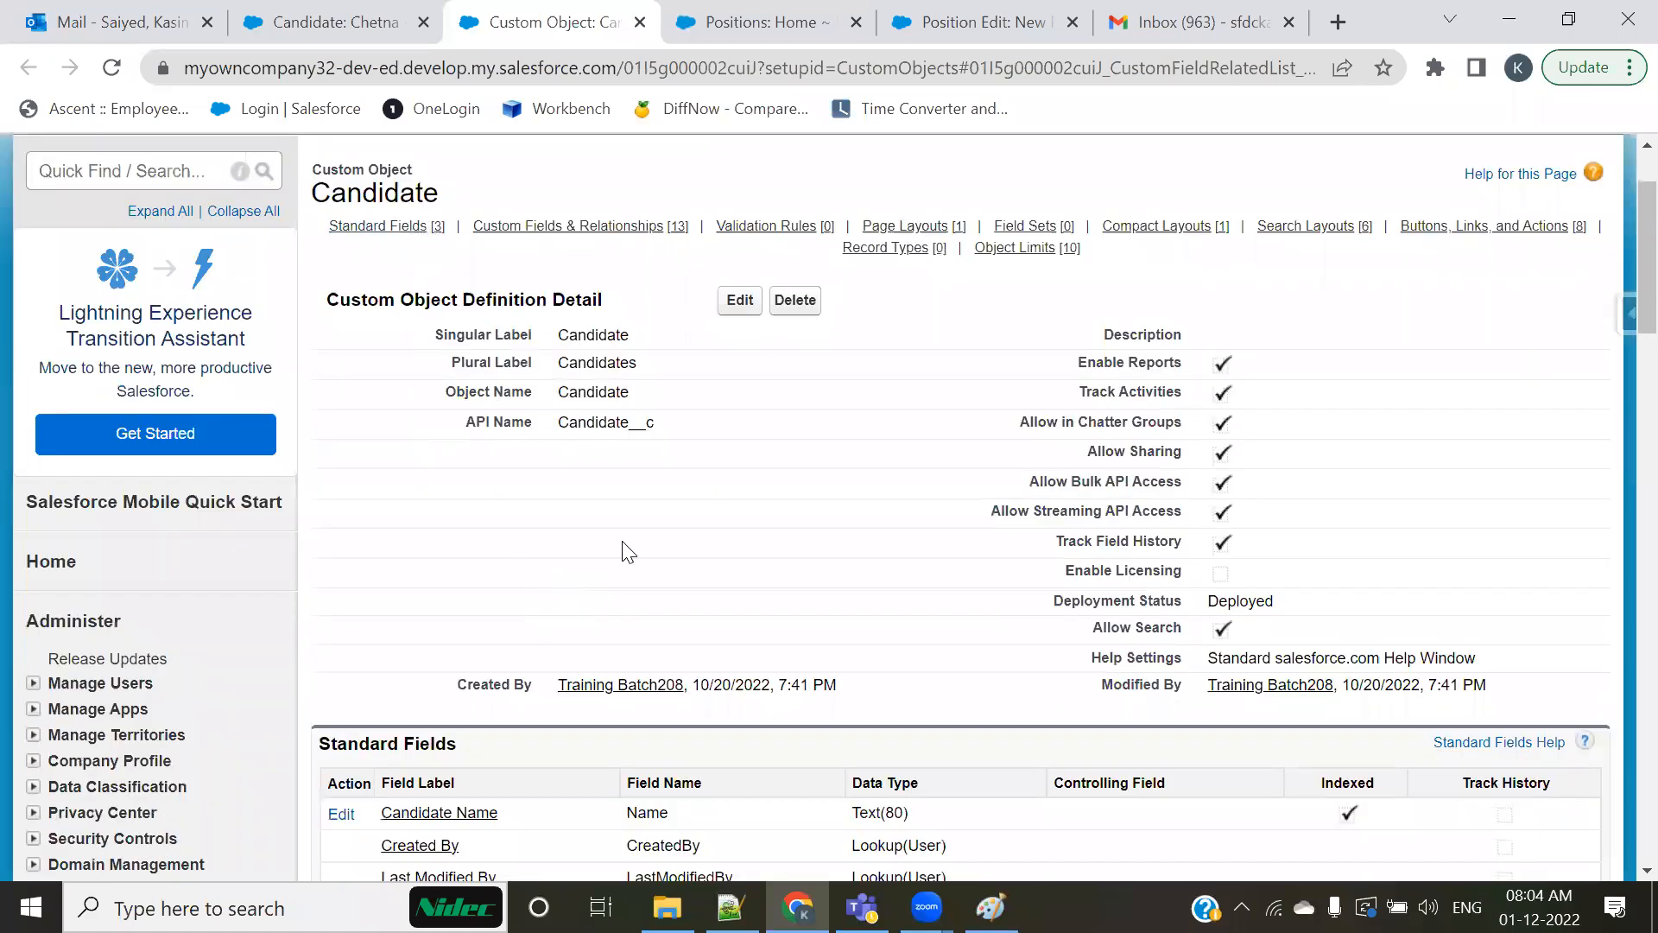
scroll(624, 550, "down", 2)
scroll(622, 551, "down", 6)
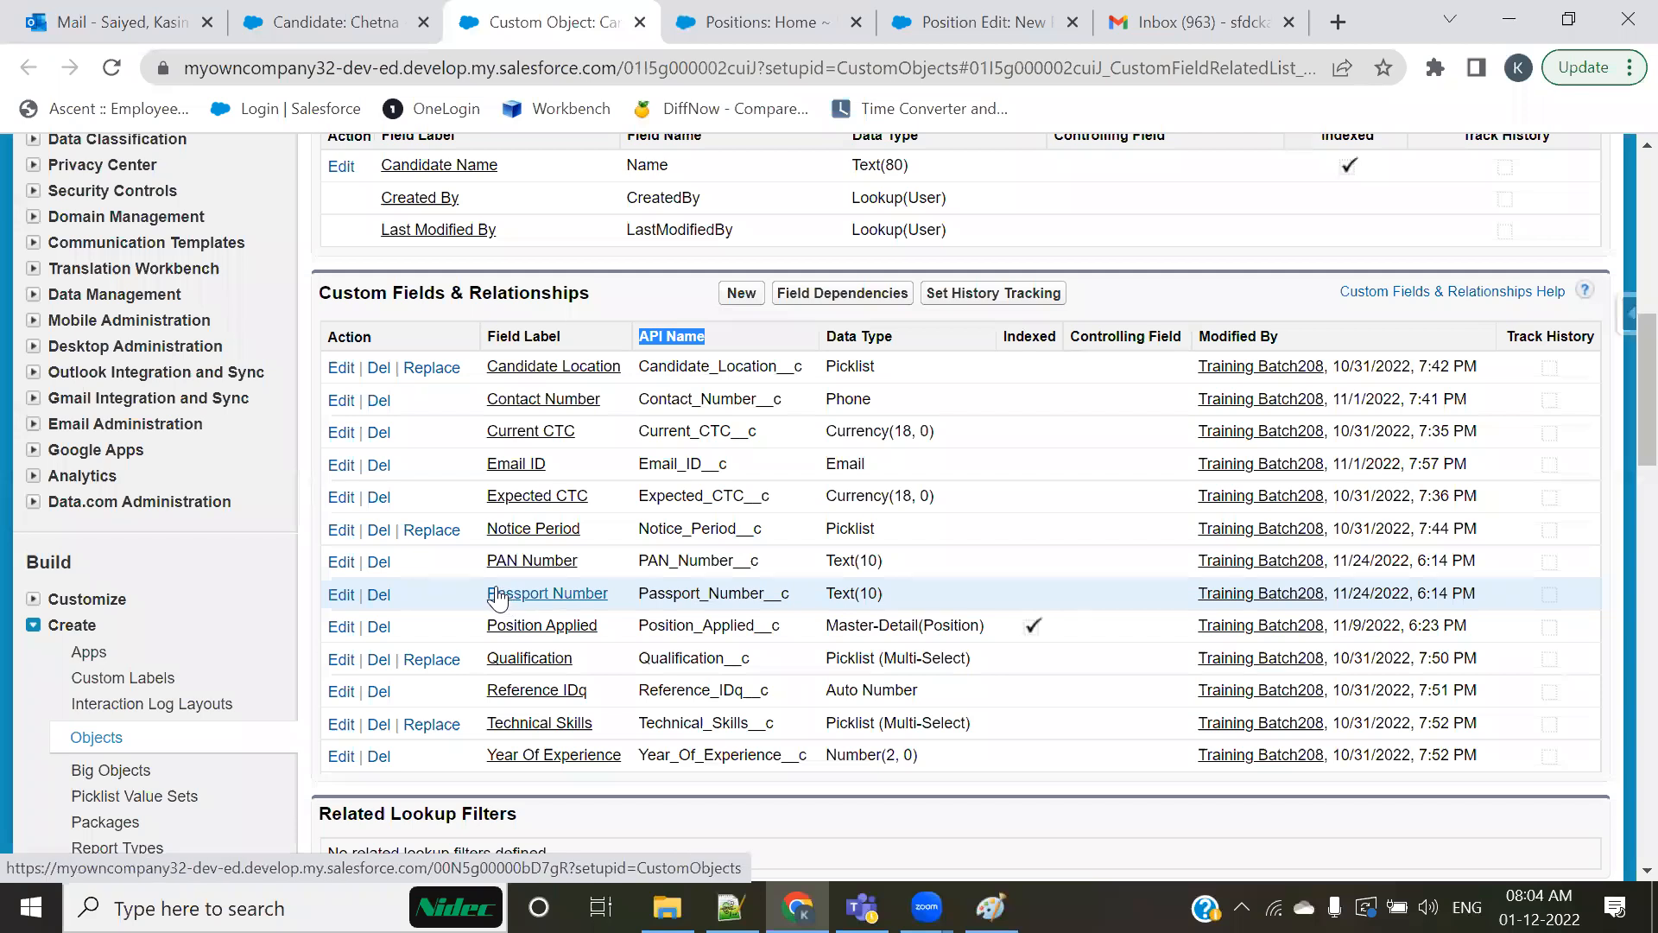
scroll(510, 600, "up", 2)
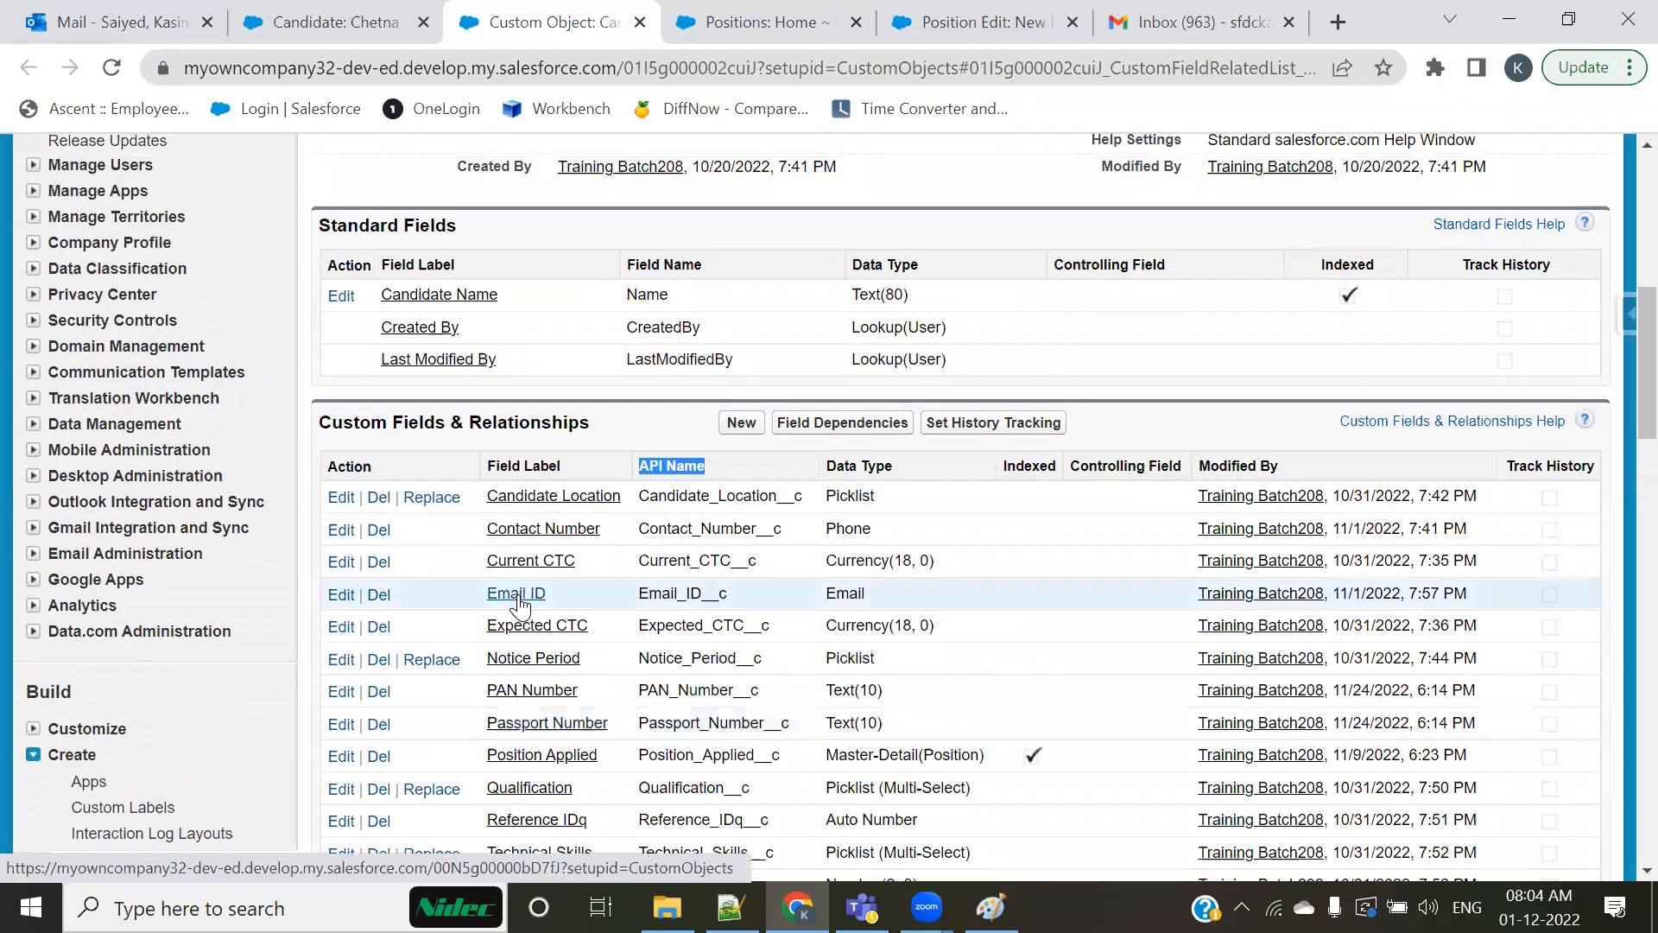
Step: Highlight the __c suffix of the object's API name, the Singular Label Candidate and the full API name Candidate__c
scroll(518, 604, "up", 5)
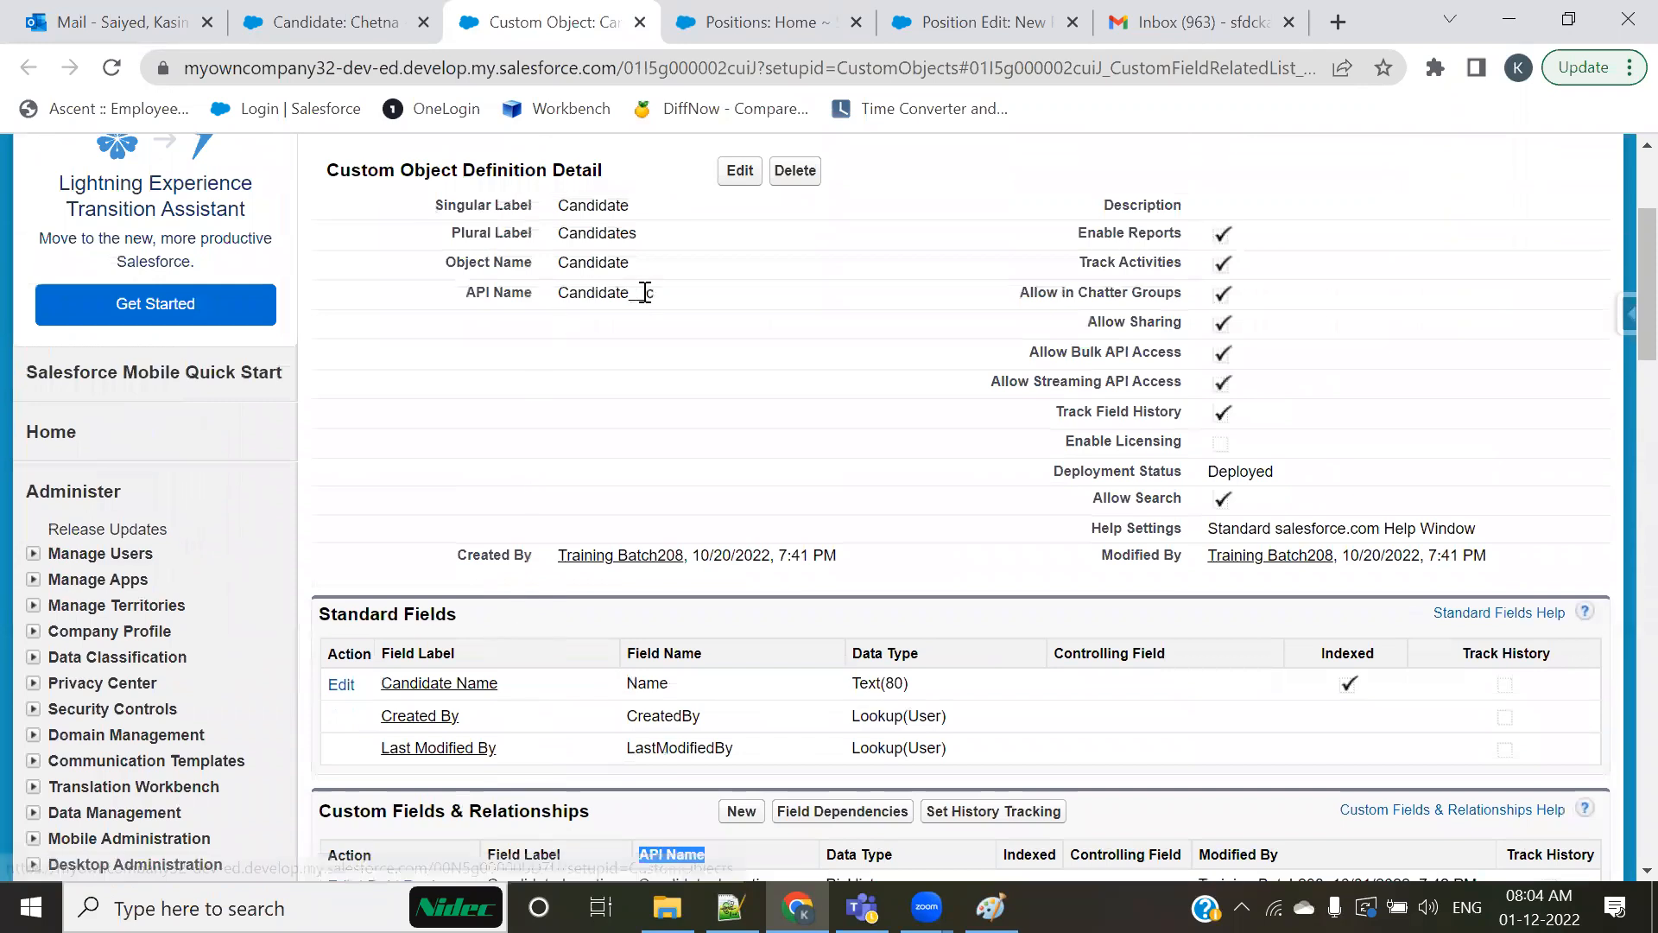
left_click_drag(657, 292, 629, 292)
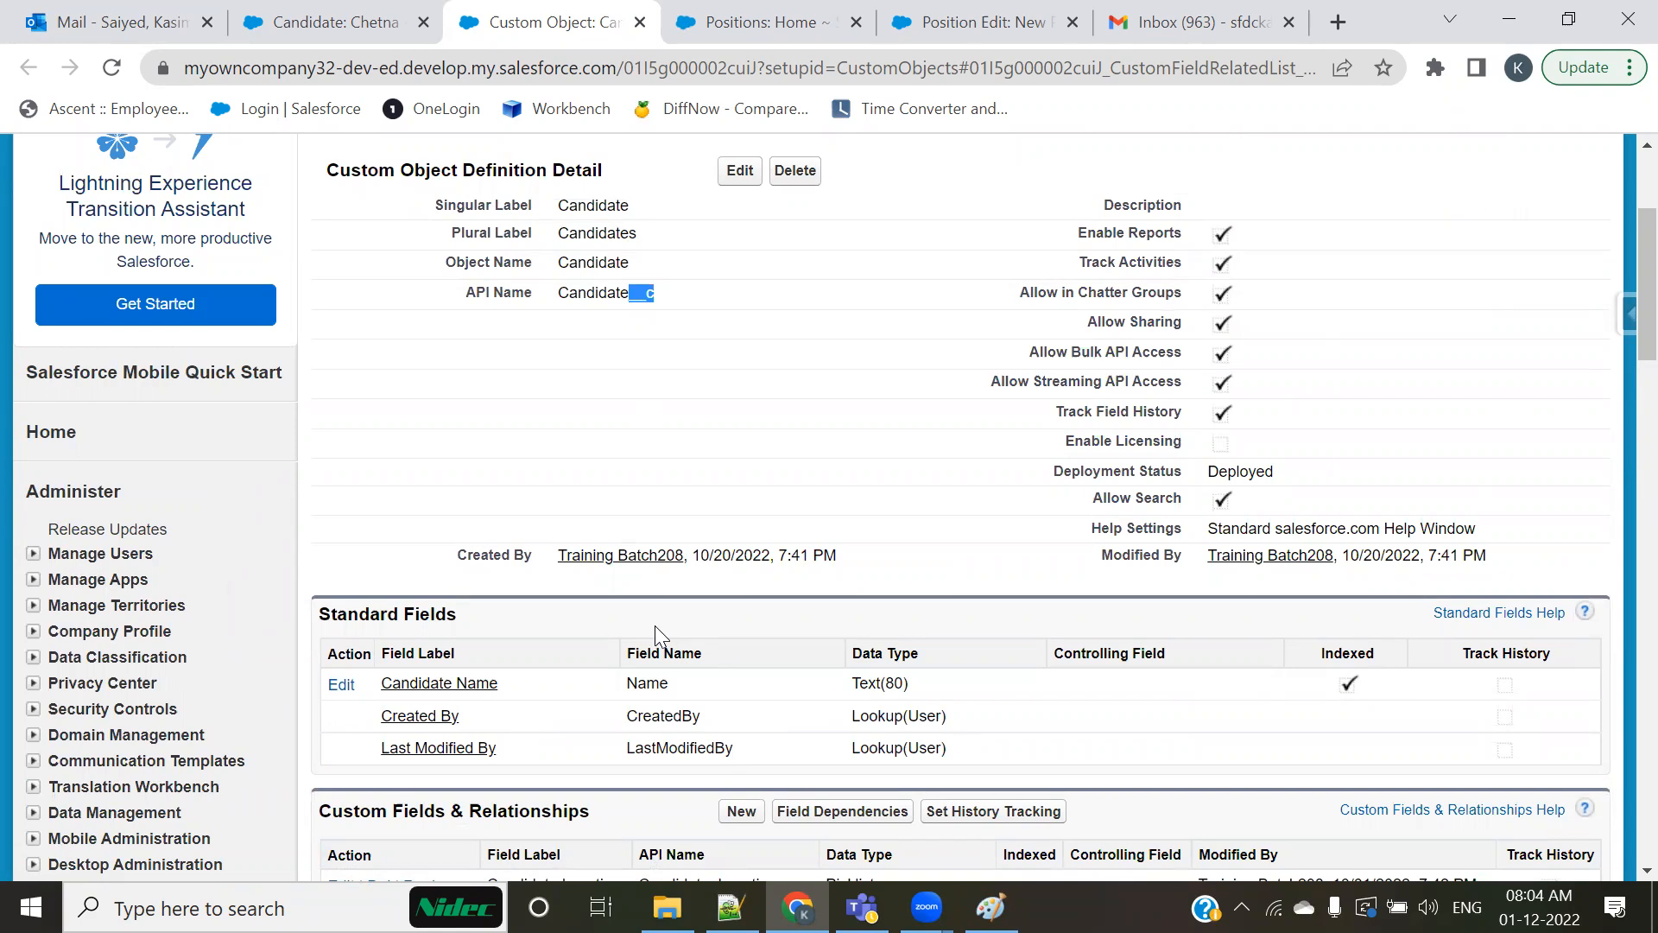
left_click(735, 321)
left_click_drag(631, 298, 654, 296)
left_click(681, 431)
scroll(553, 458, "up", 3)
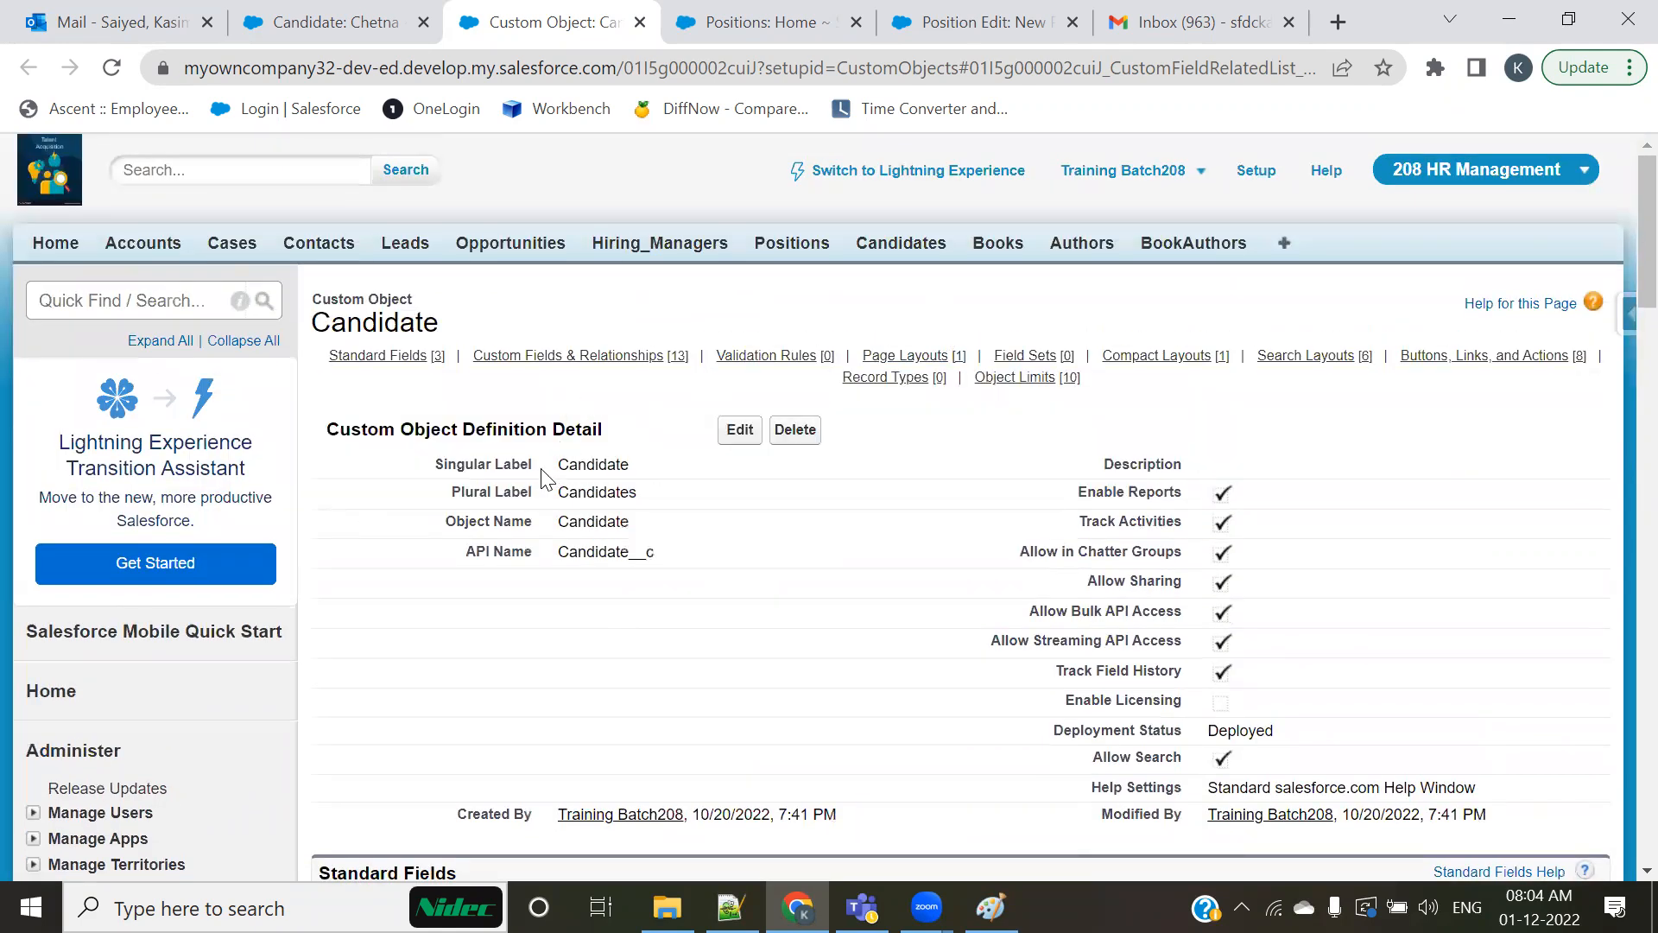
left_click_drag(553, 466, 639, 479)
left_click_drag(557, 553, 667, 554)
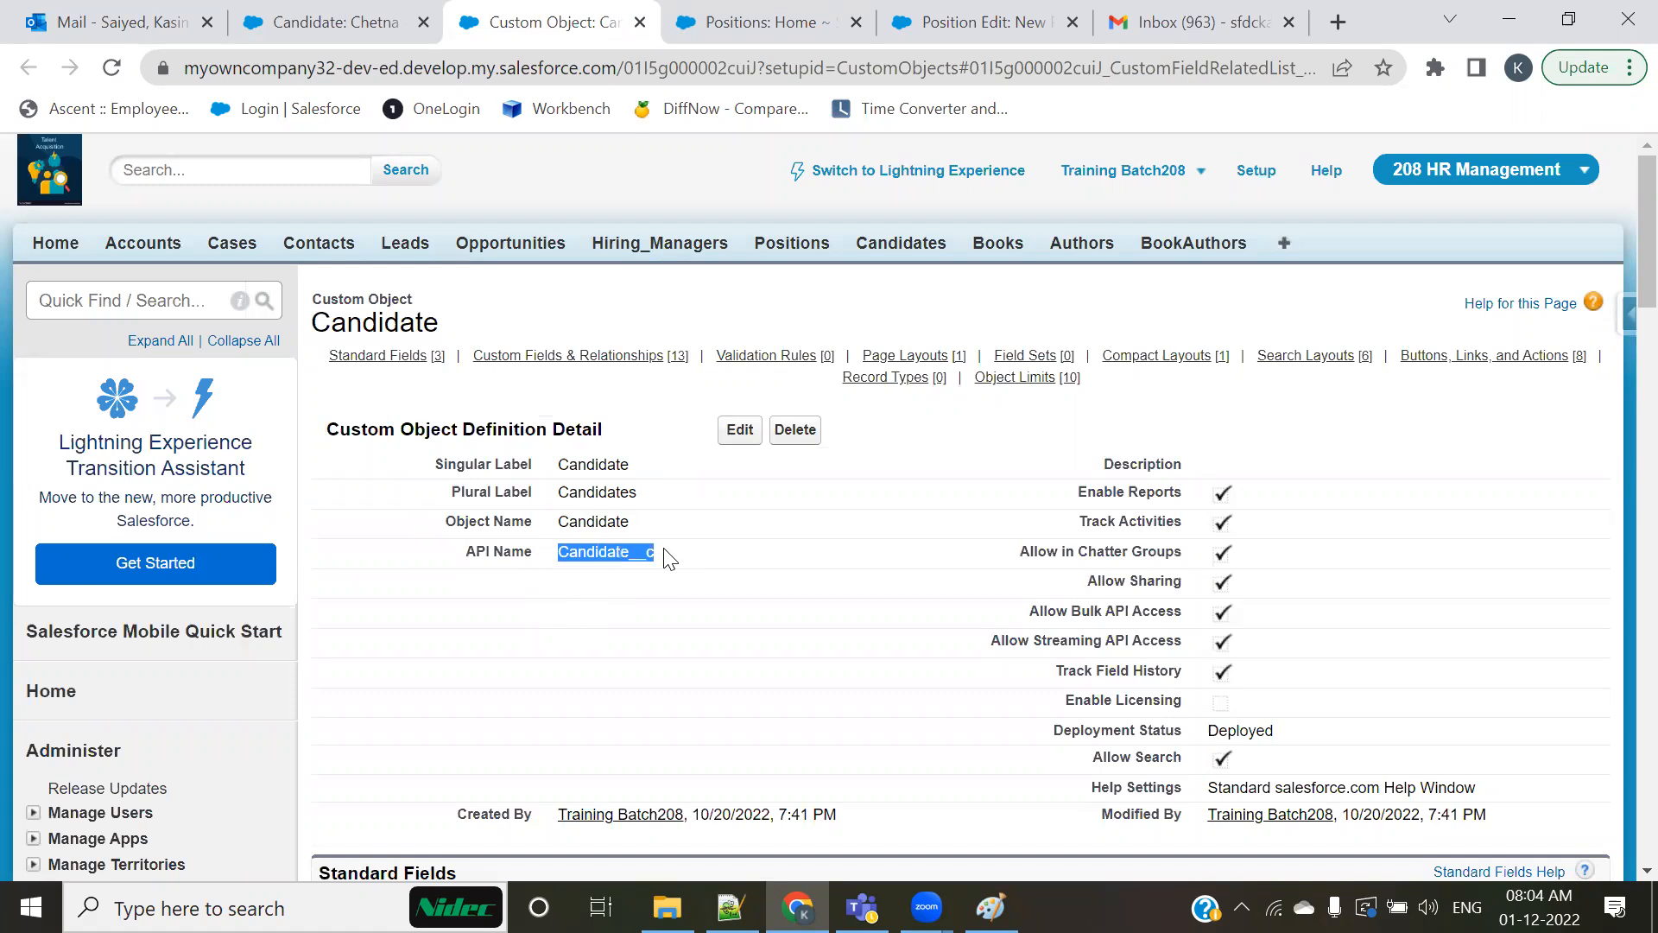
Step: Highlight the Contact Number label in the custom fields, its API name Contact_Number__c and the underscore joining the two words
scroll(627, 615, "down", 6)
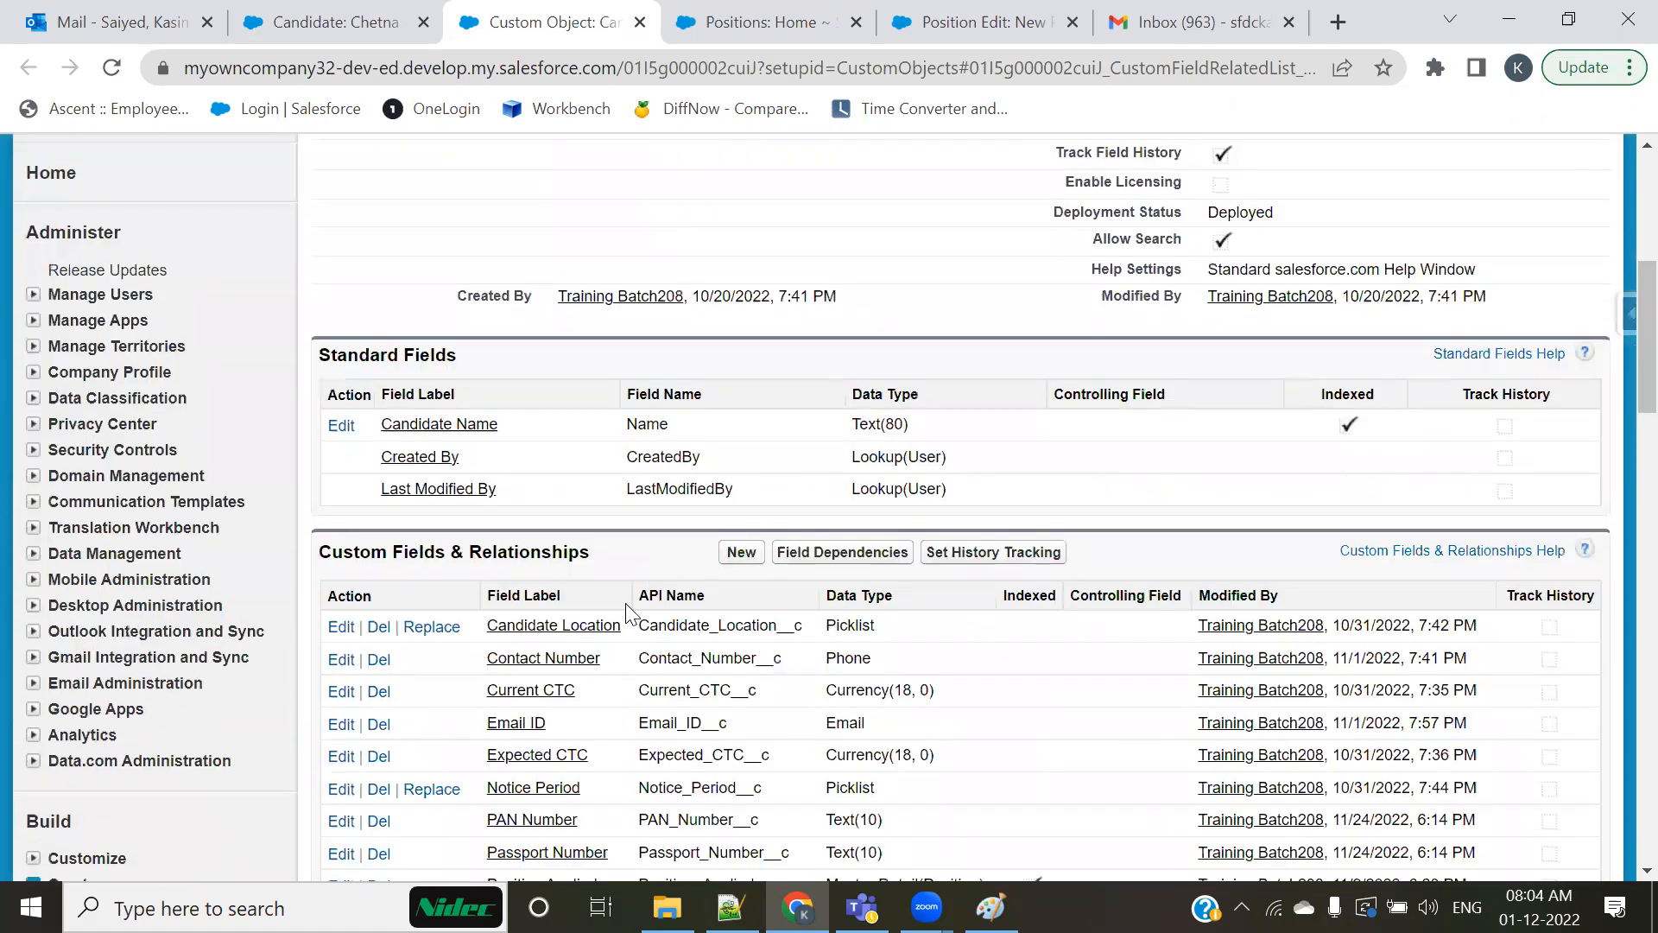
scroll(628, 615, "down", 3)
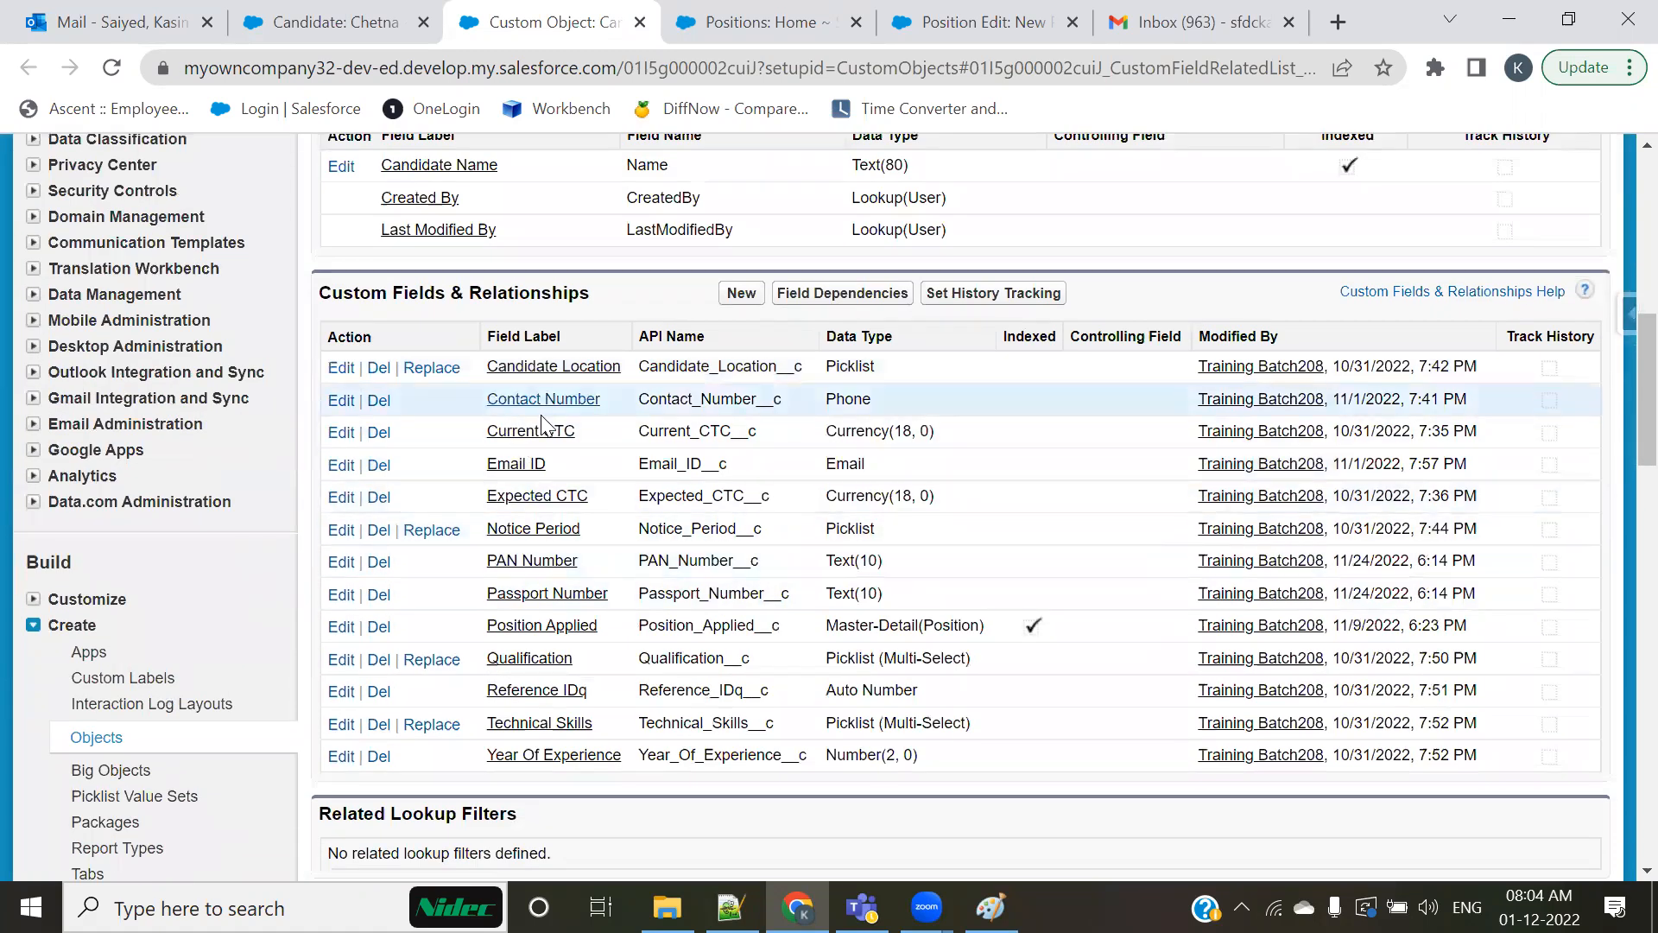
left_click_drag(486, 402, 584, 420)
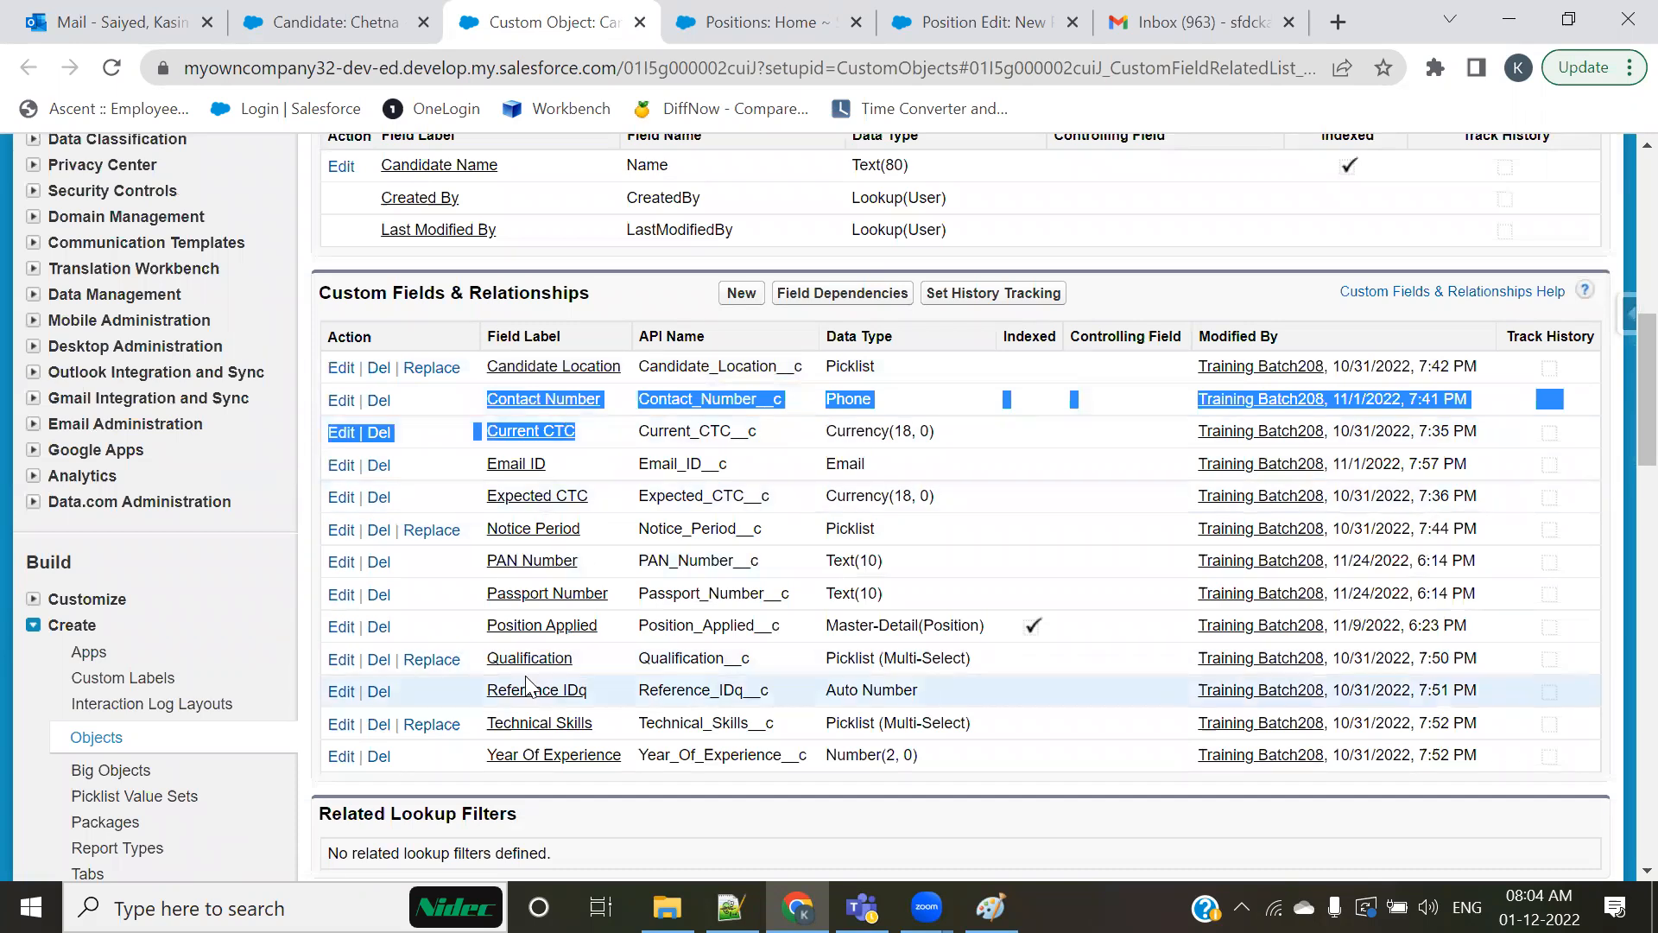
left_click(622, 298)
left_click_drag(639, 402, 778, 405)
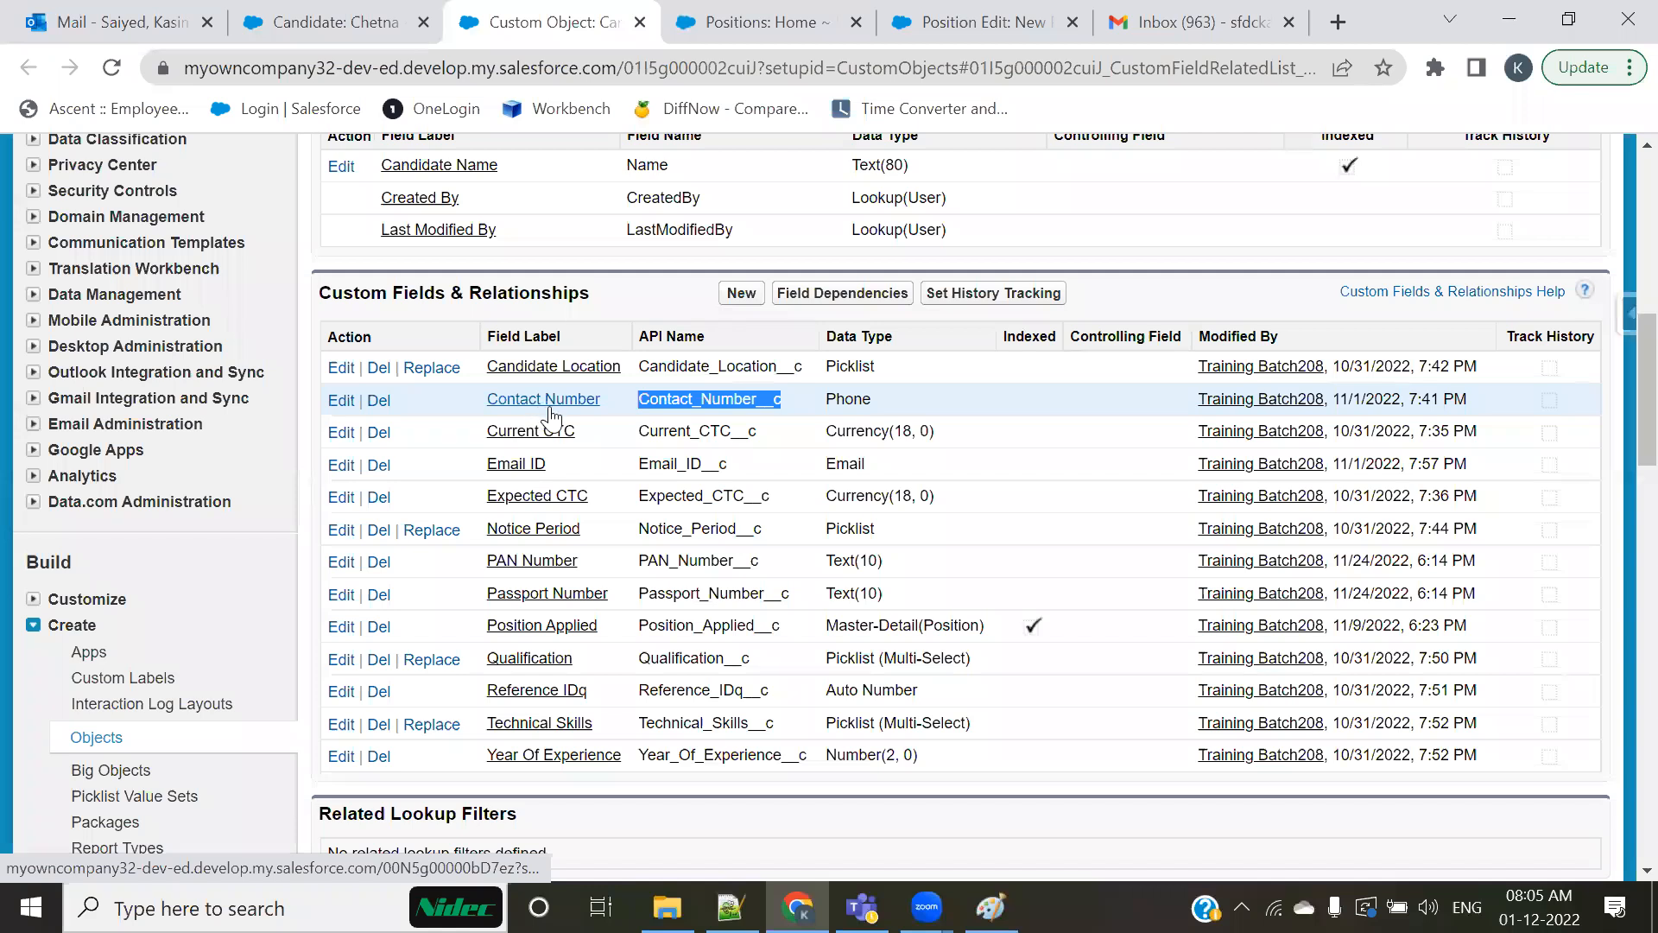
left_click_drag(680, 401, 699, 402)
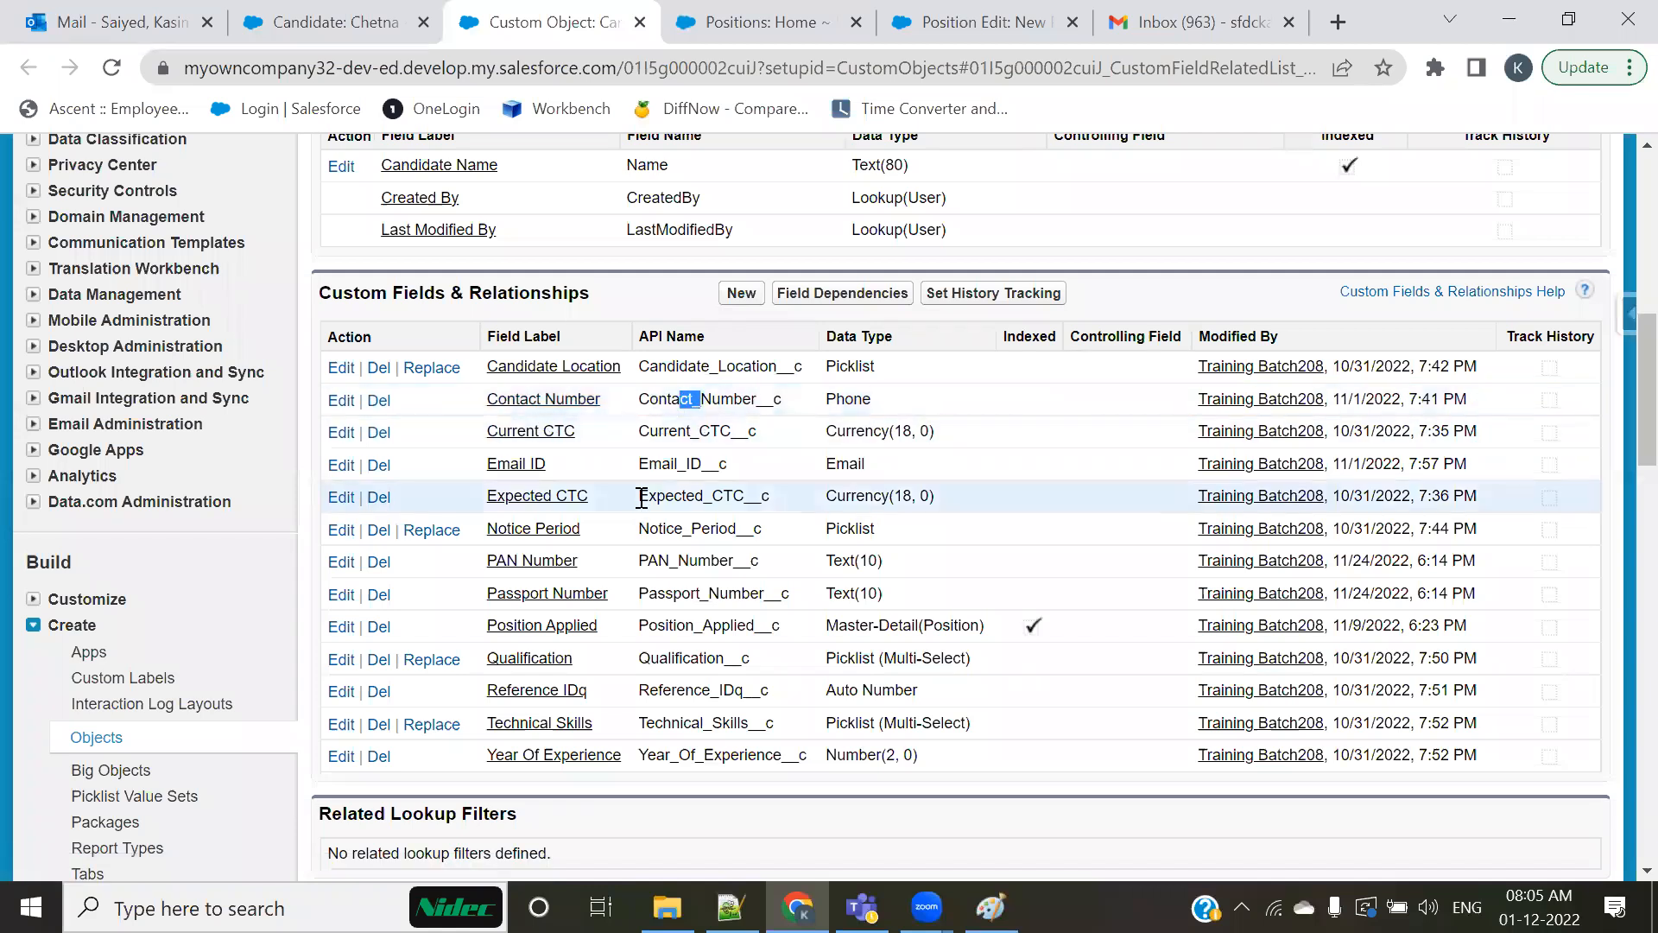
left_click(753, 444)
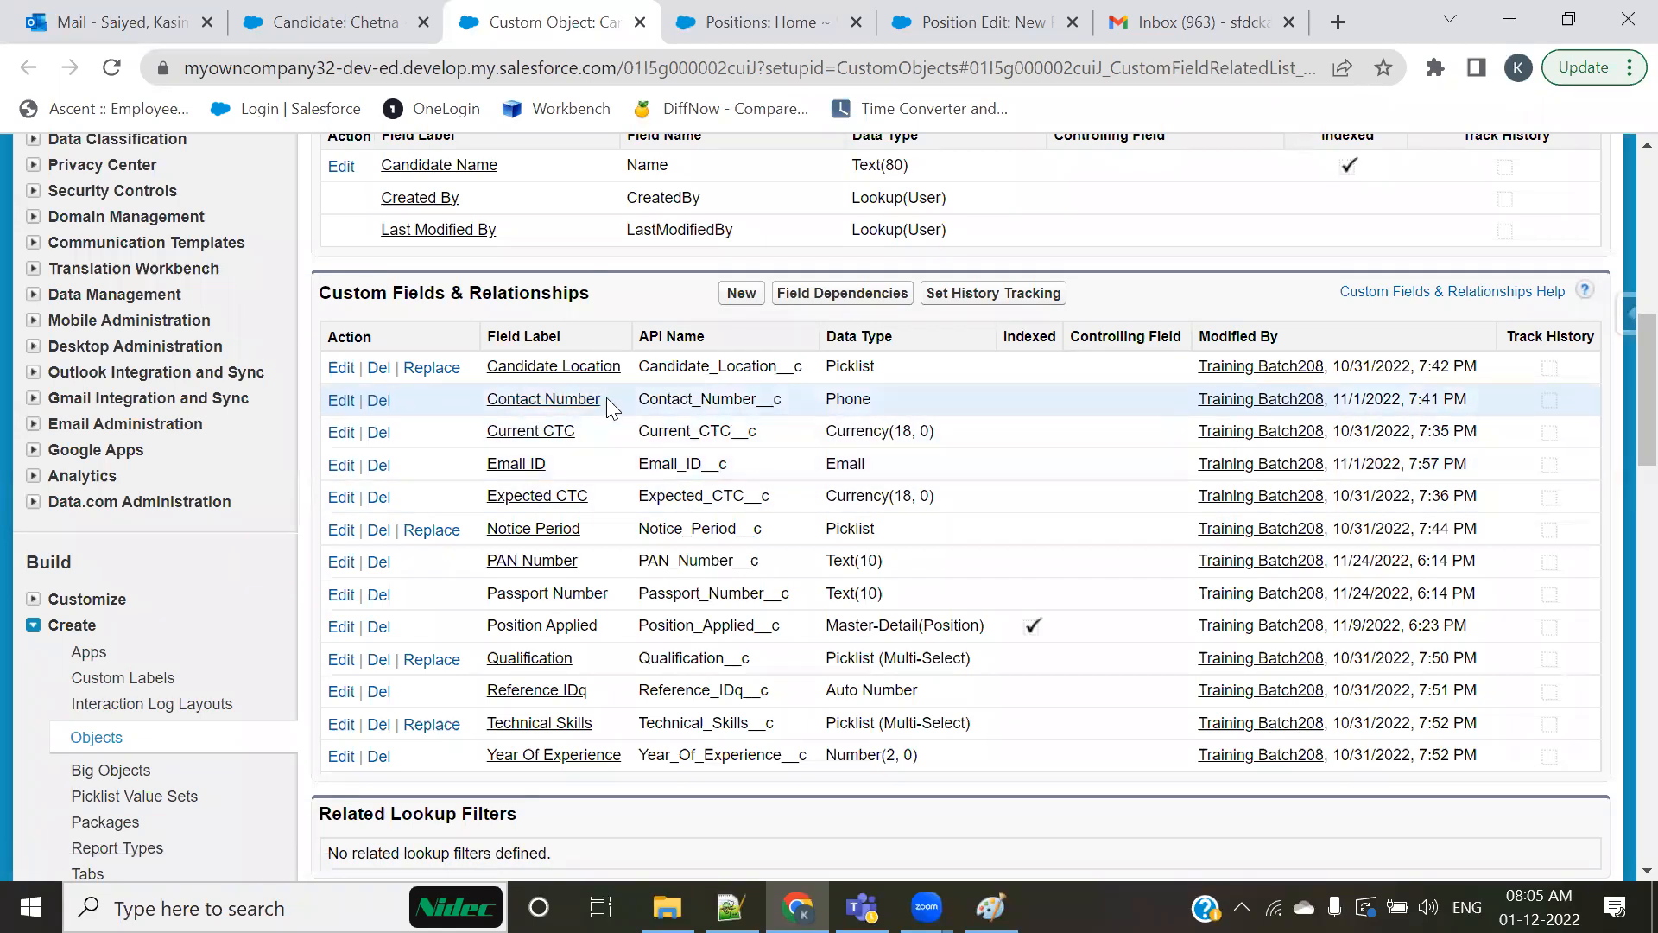
Step: Highlight the __c suffix in the API names of the Candidate Location and Email ID fields
left_click_drag(805, 367, 776, 367)
left_click(777, 398)
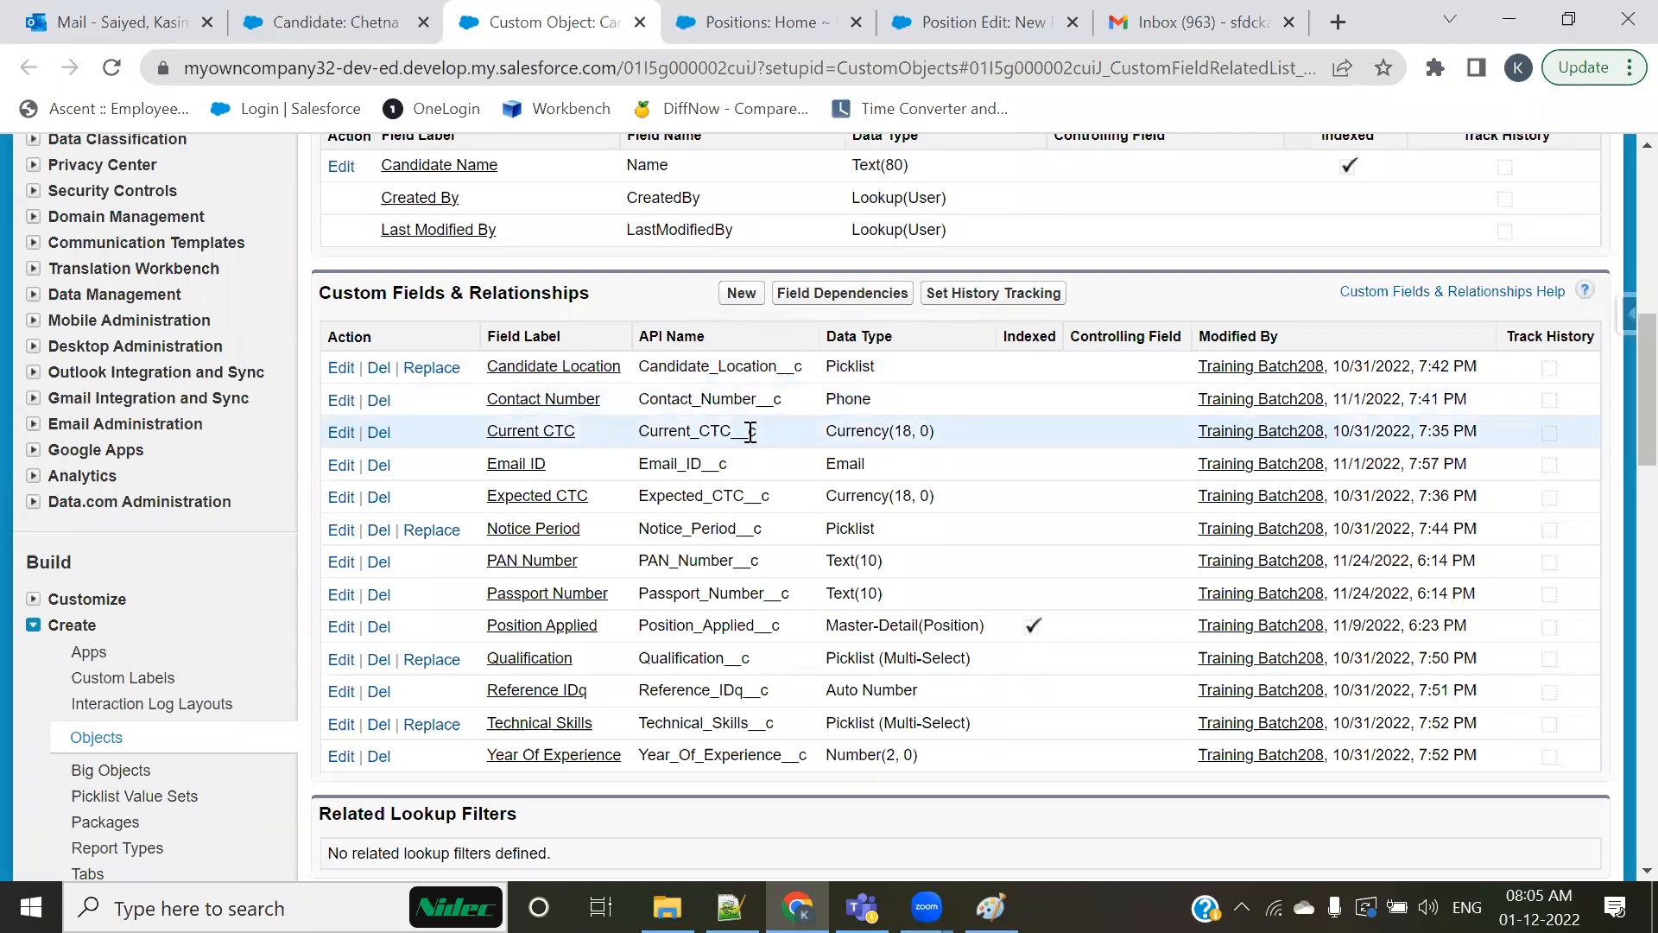
left_click_drag(721, 464, 705, 466)
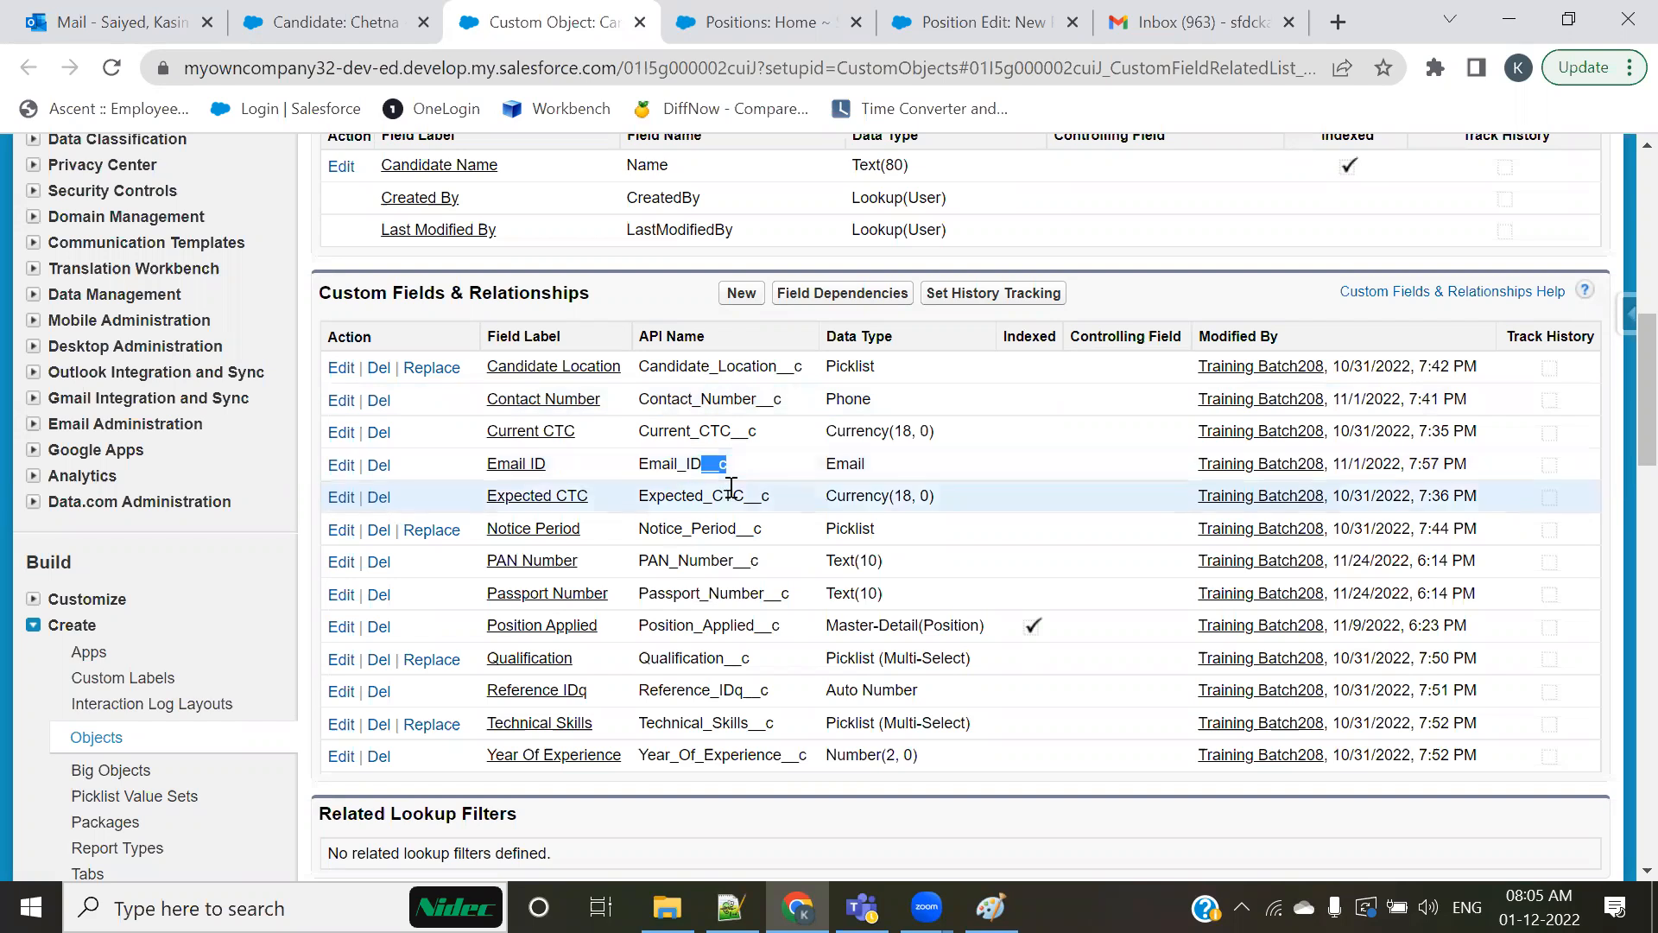
left_click_drag(761, 432, 712, 473)
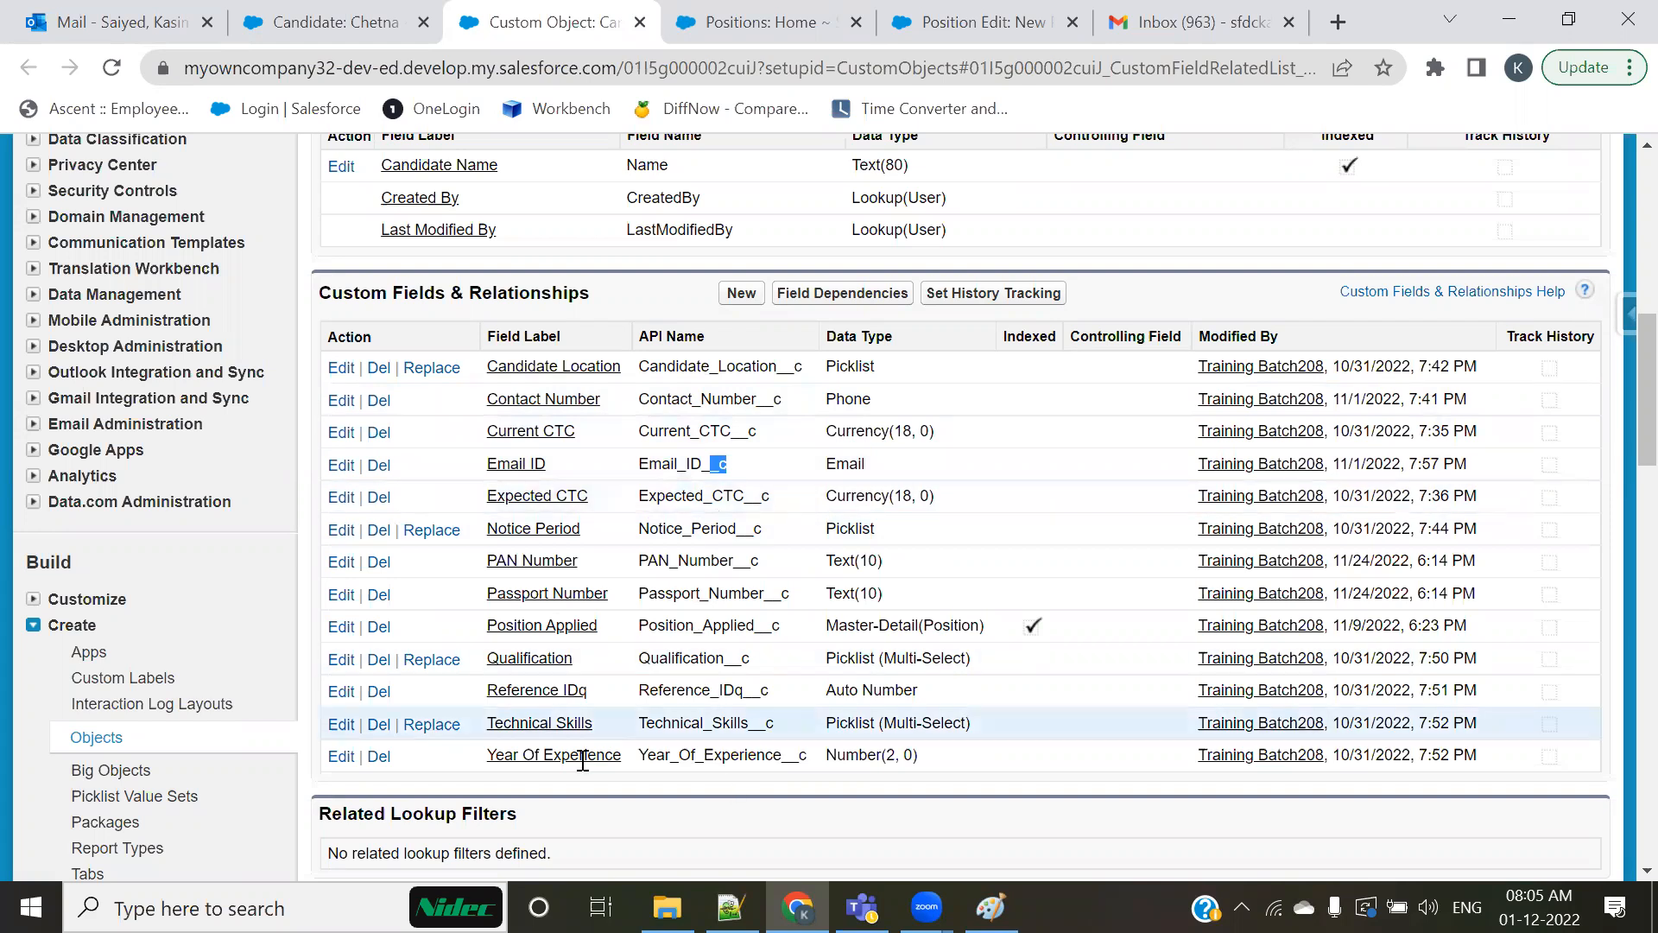
Step: Switch to the Notepad++ notes and highlight the __c suffix of the object name in the {!HR_Manager__c.Name} example
key("alt+Tab")
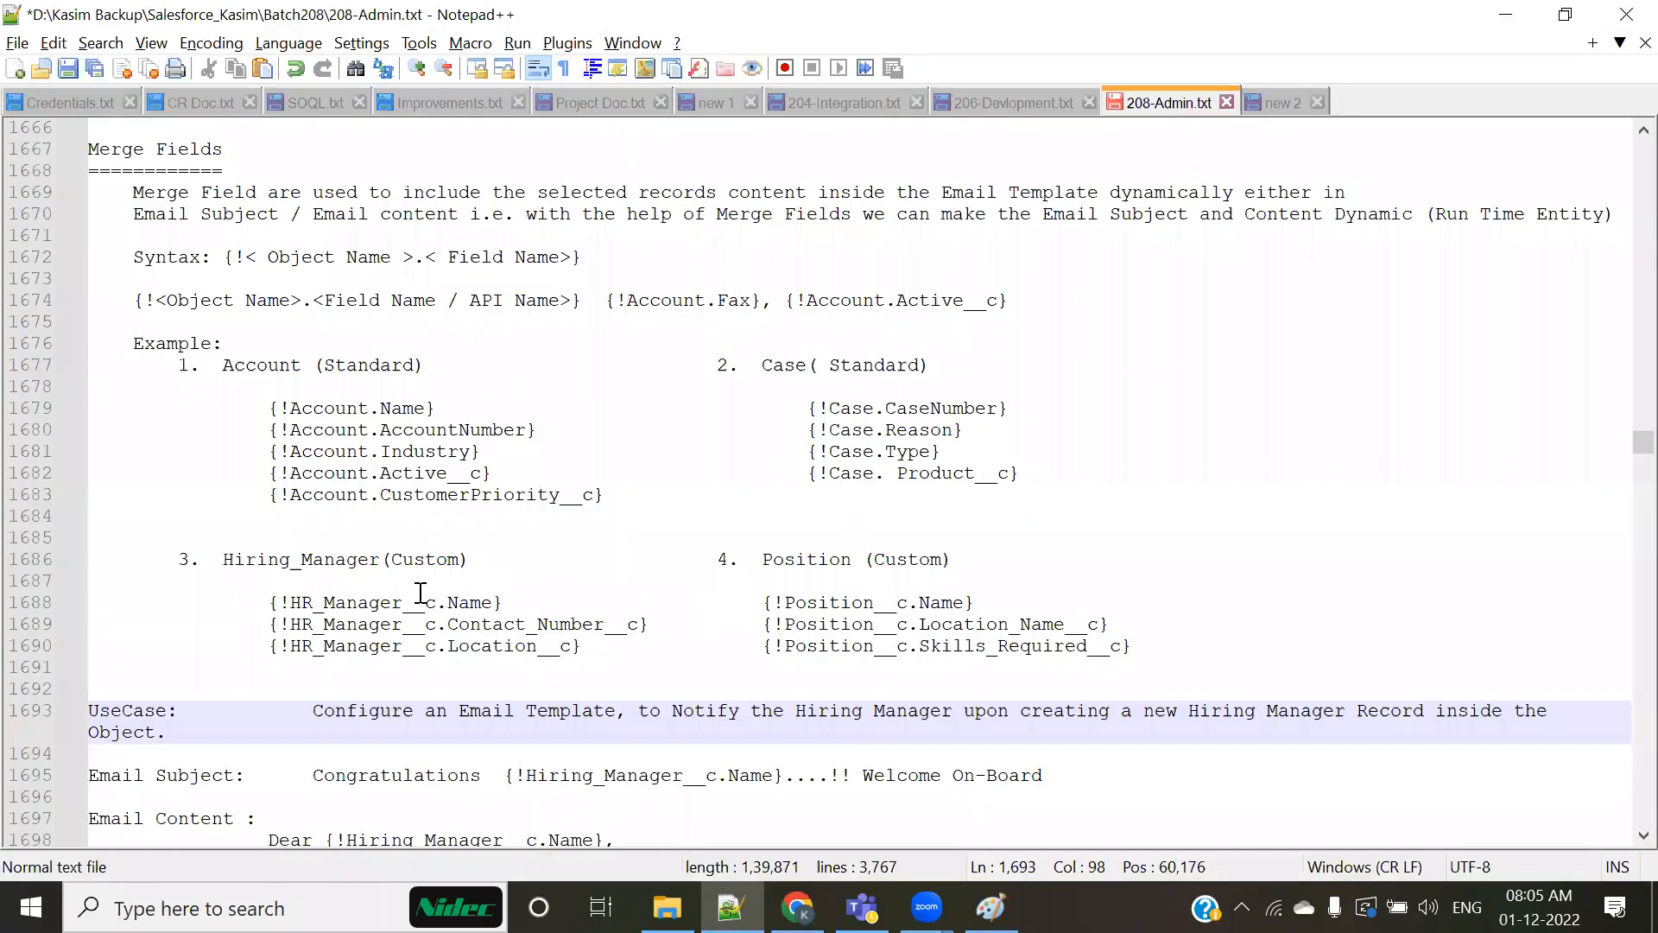
left_click_drag(404, 602, 446, 602)
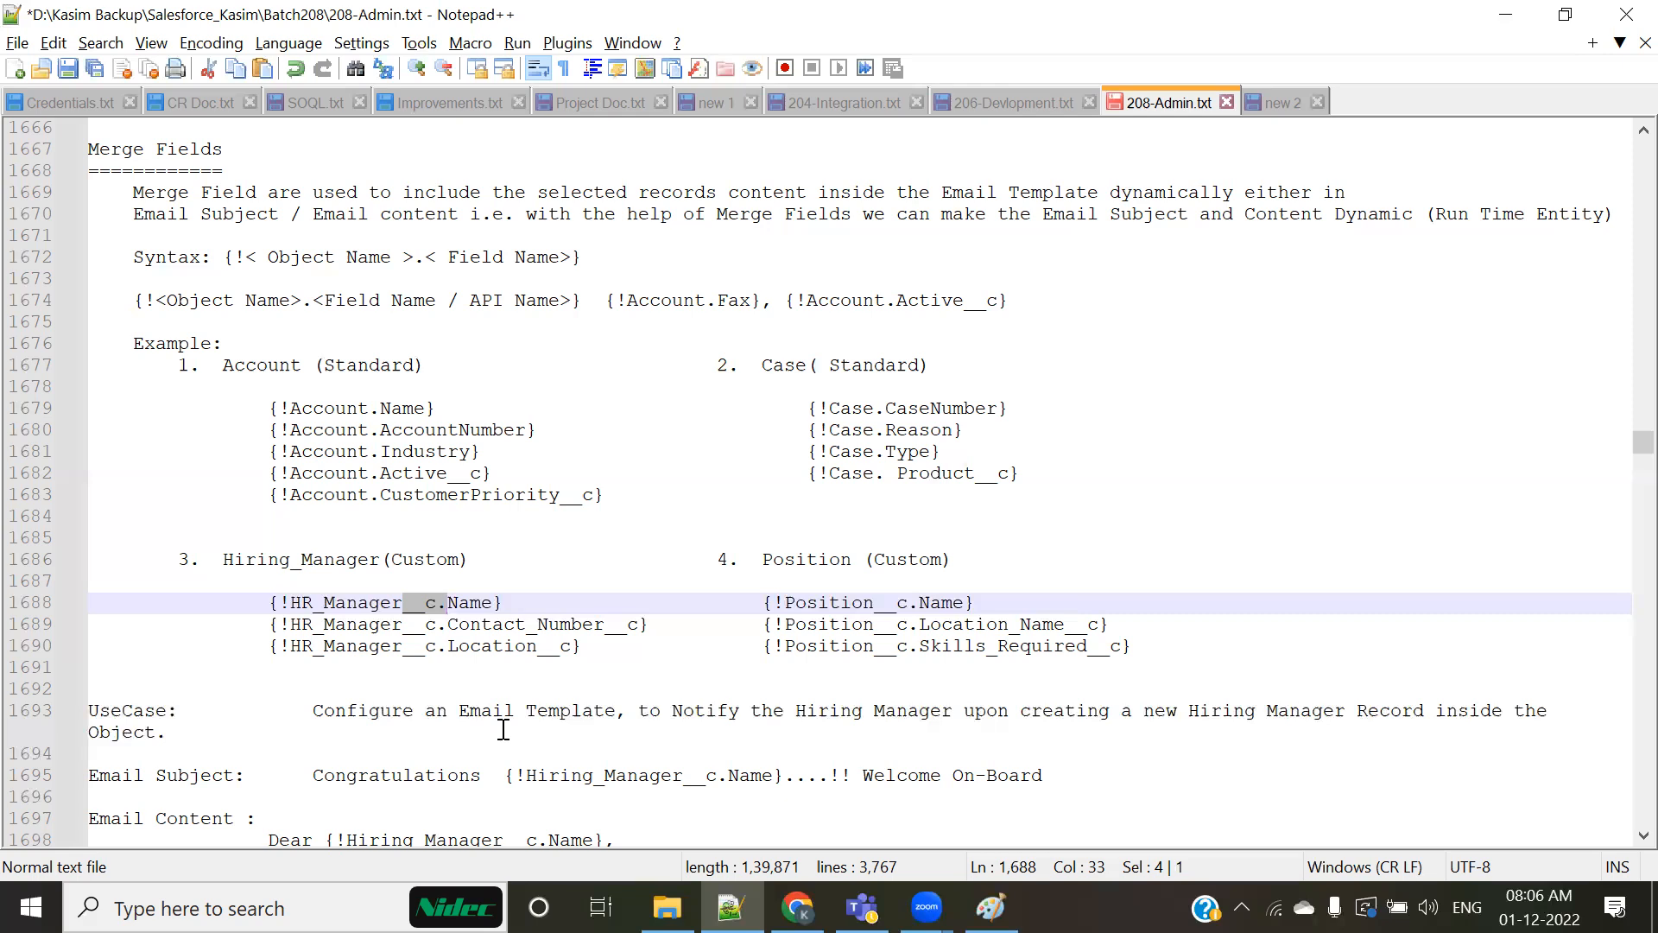
left_click(368, 604)
scroll(650, 701, "up", 1)
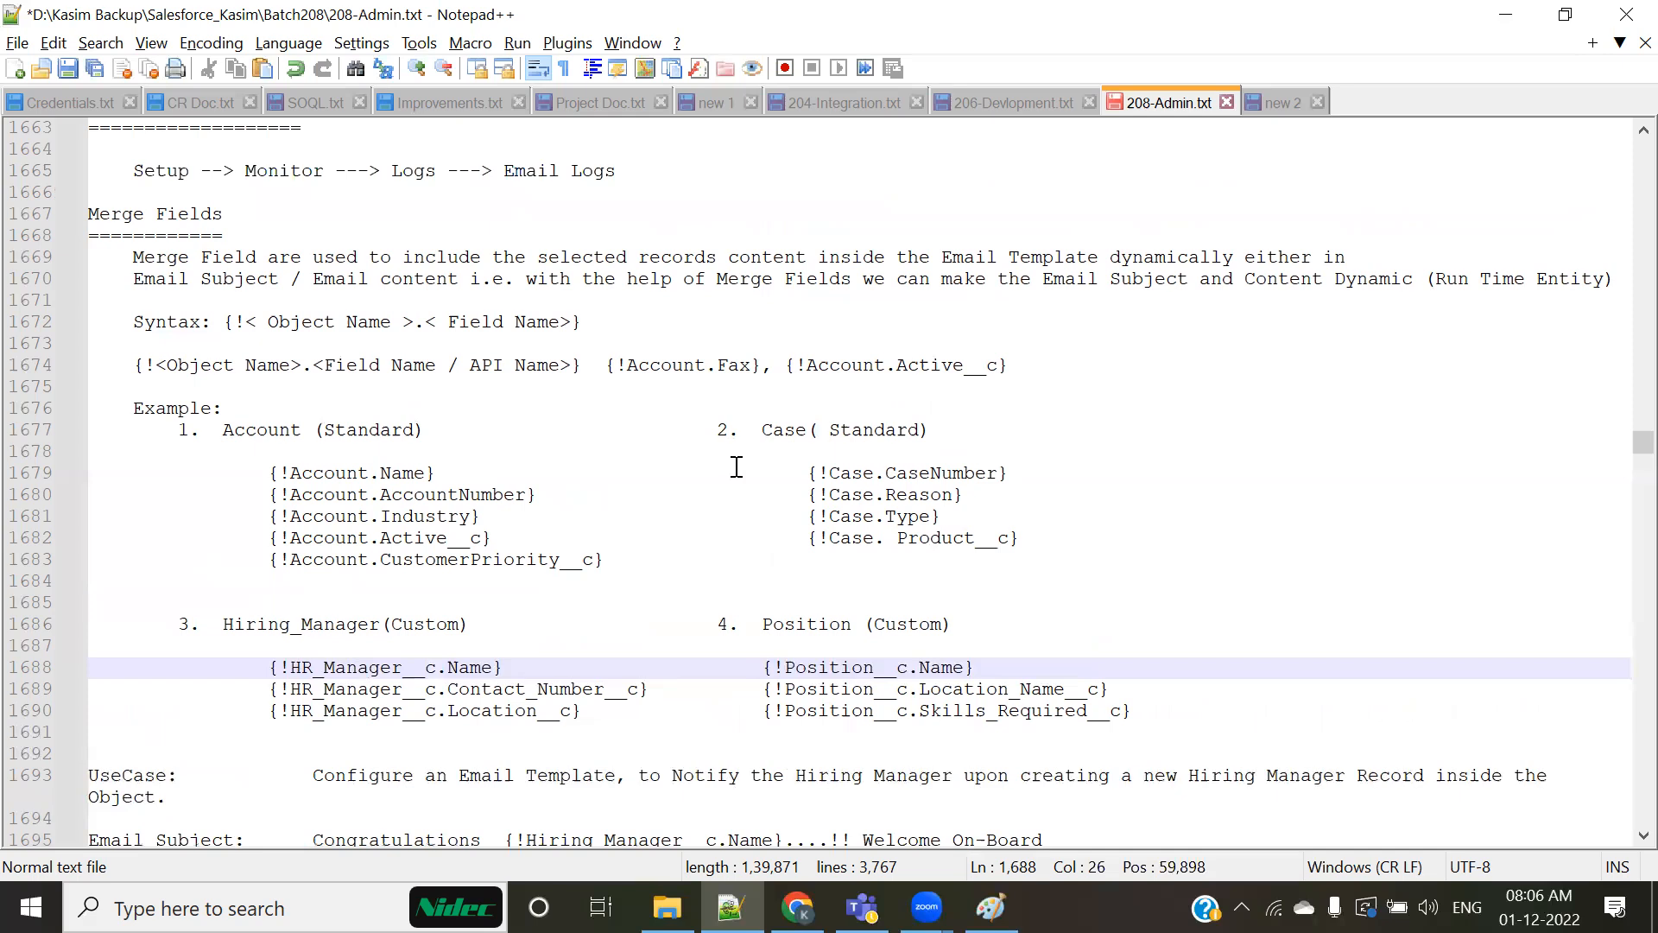
scroll(751, 461, "down", 1)
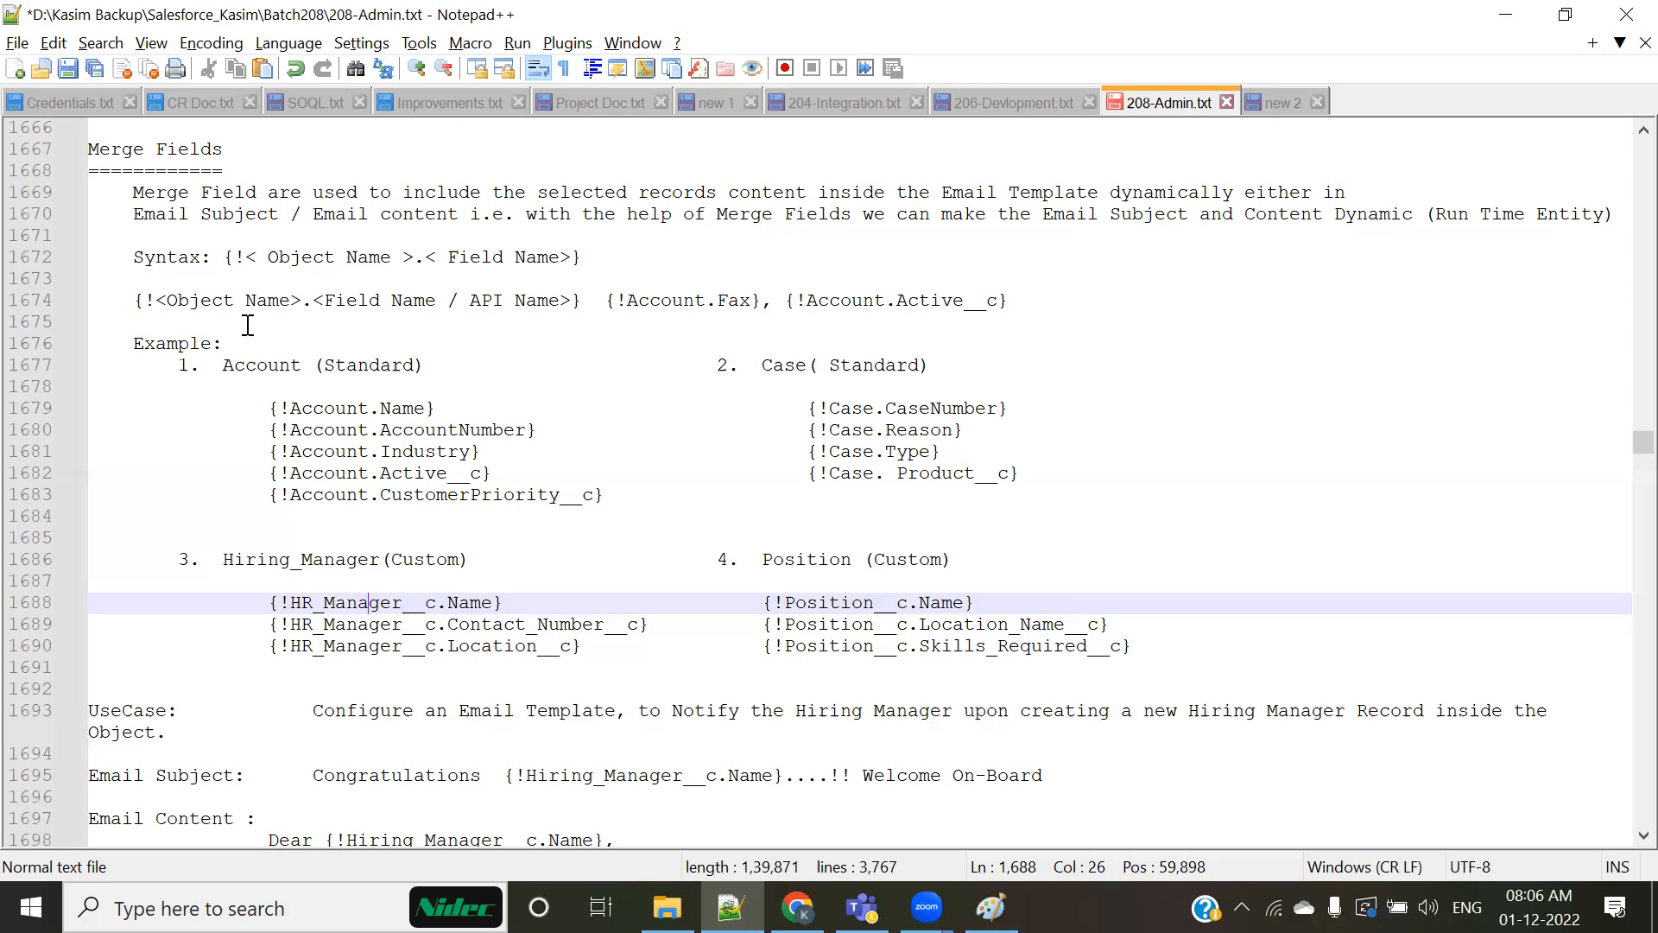
Step: Highlight the opening {! of the merge field syntax line in the notes
left_click_drag(223, 259, 231, 259)
left_click(600, 261)
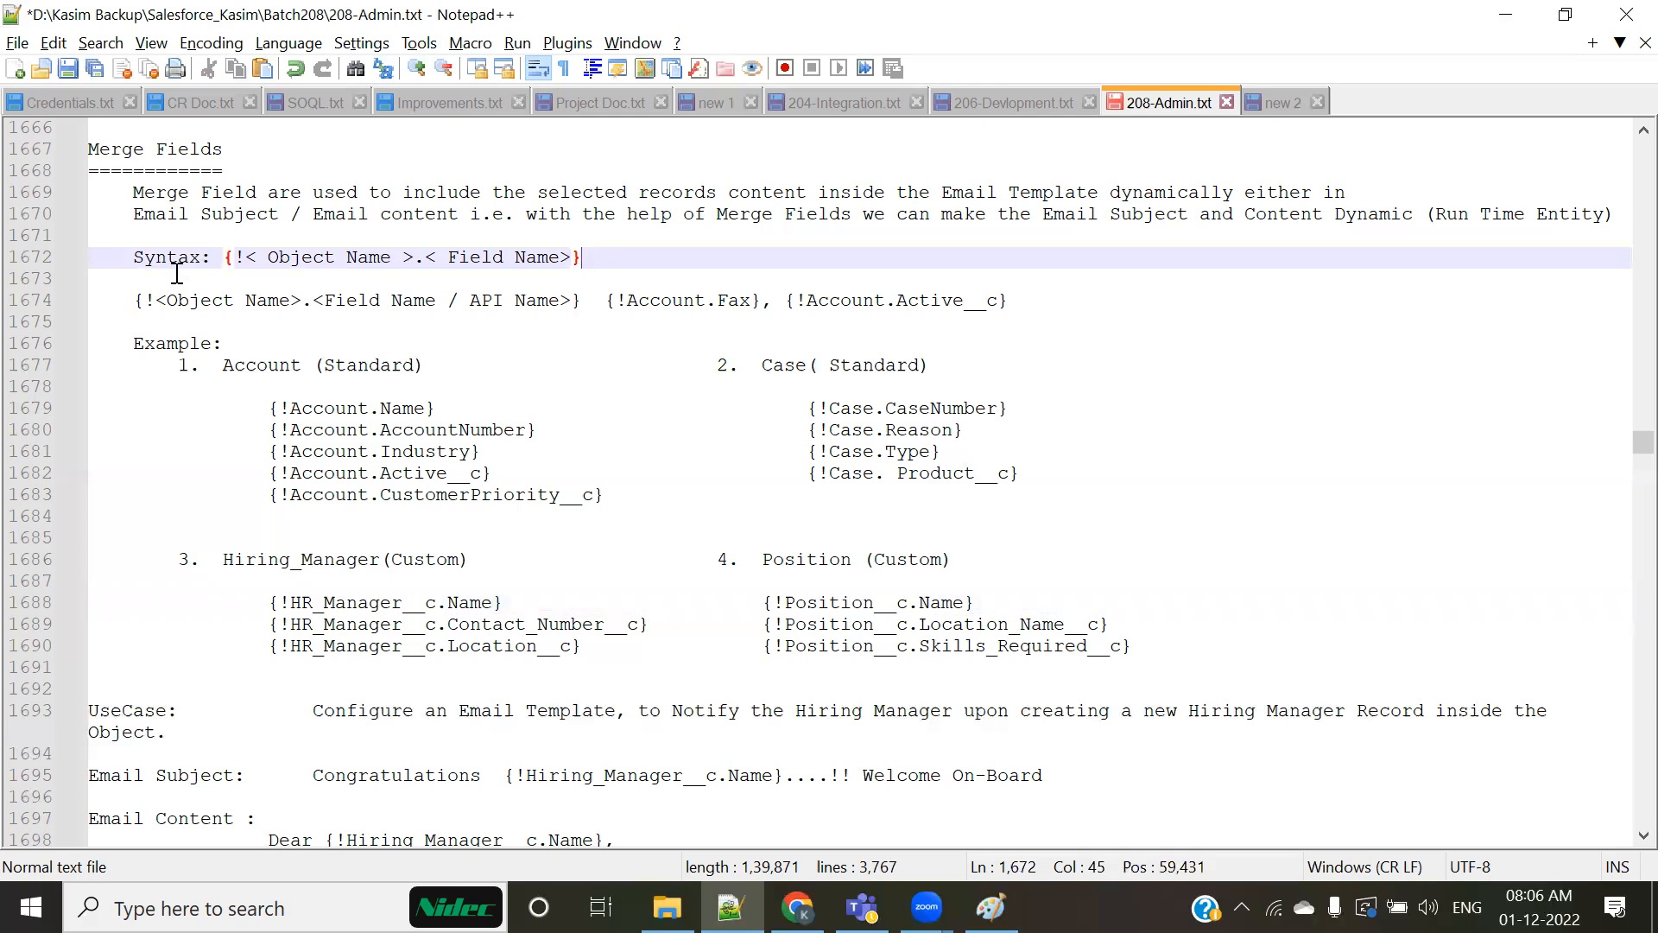
left_click_drag(223, 259, 248, 259)
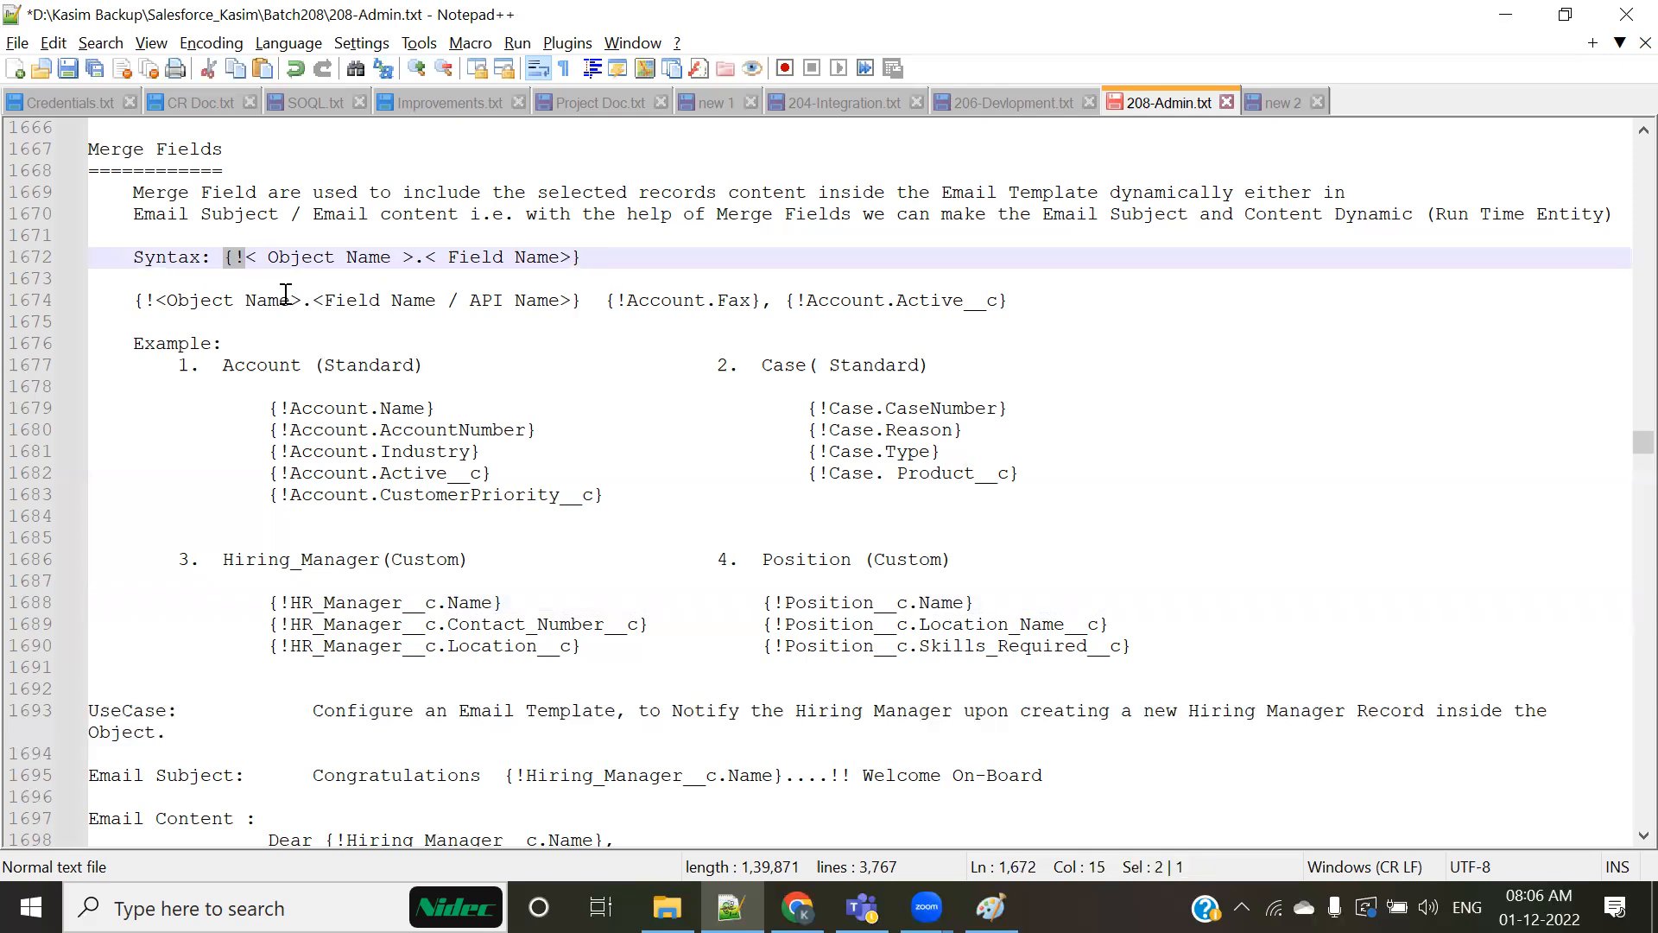
Step: Highlight the object name Account in its heading and in {!Account.Name}, and Case in {!Case.CaseNumber}
double_click(260, 366)
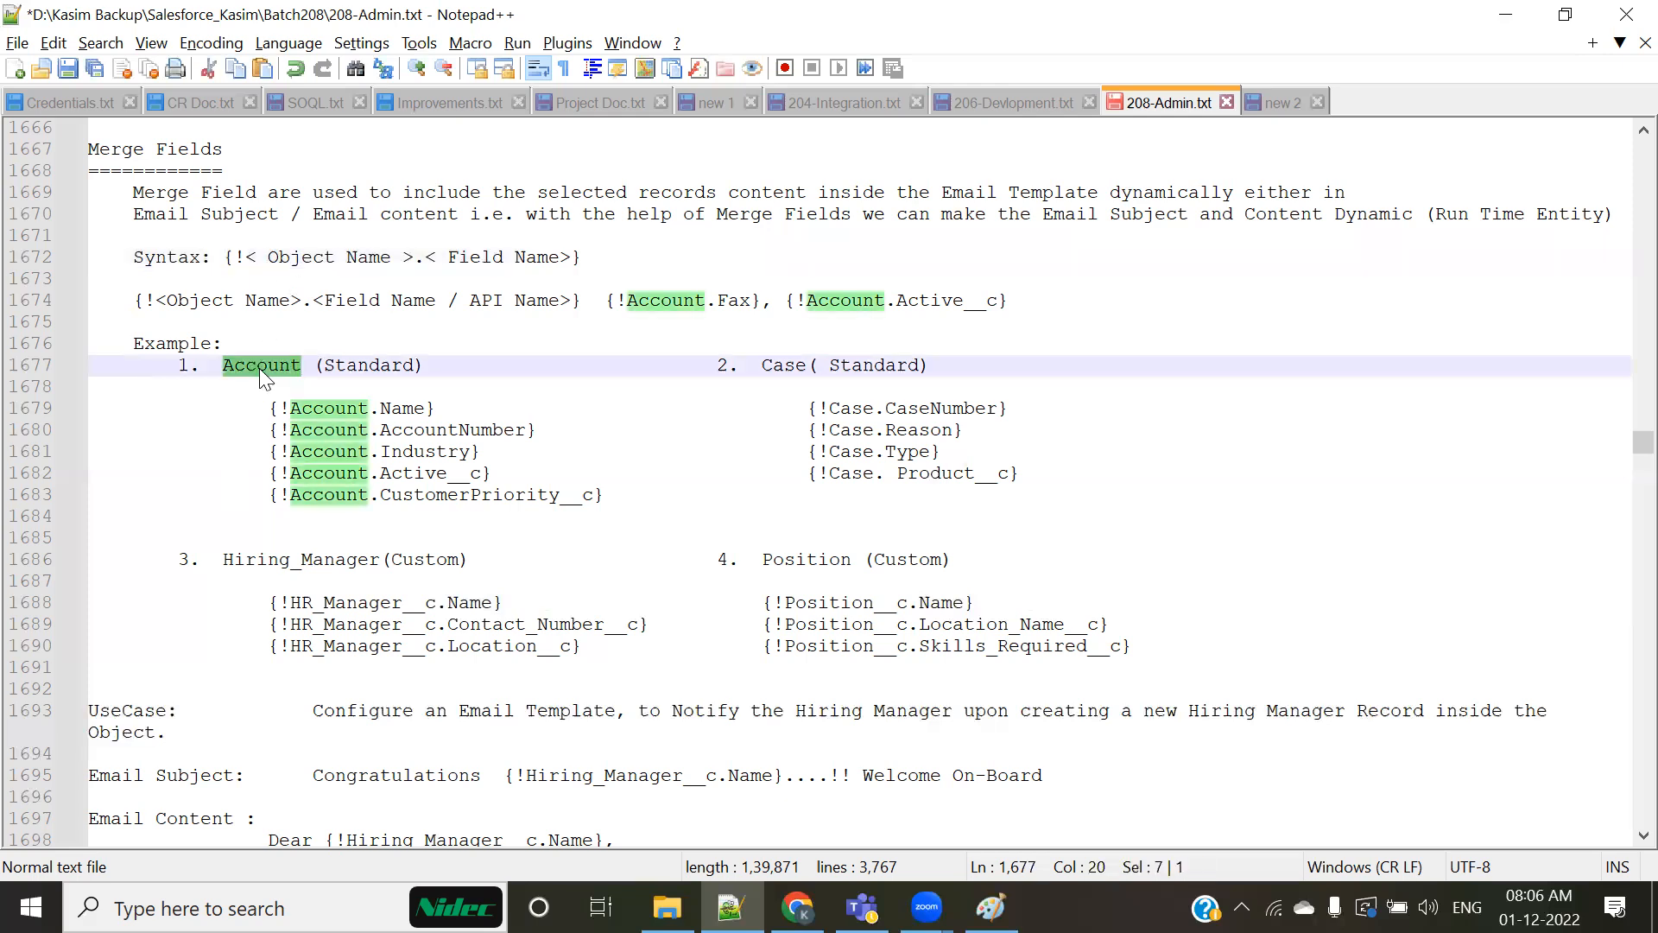
left_click(314, 431)
double_click(312, 410)
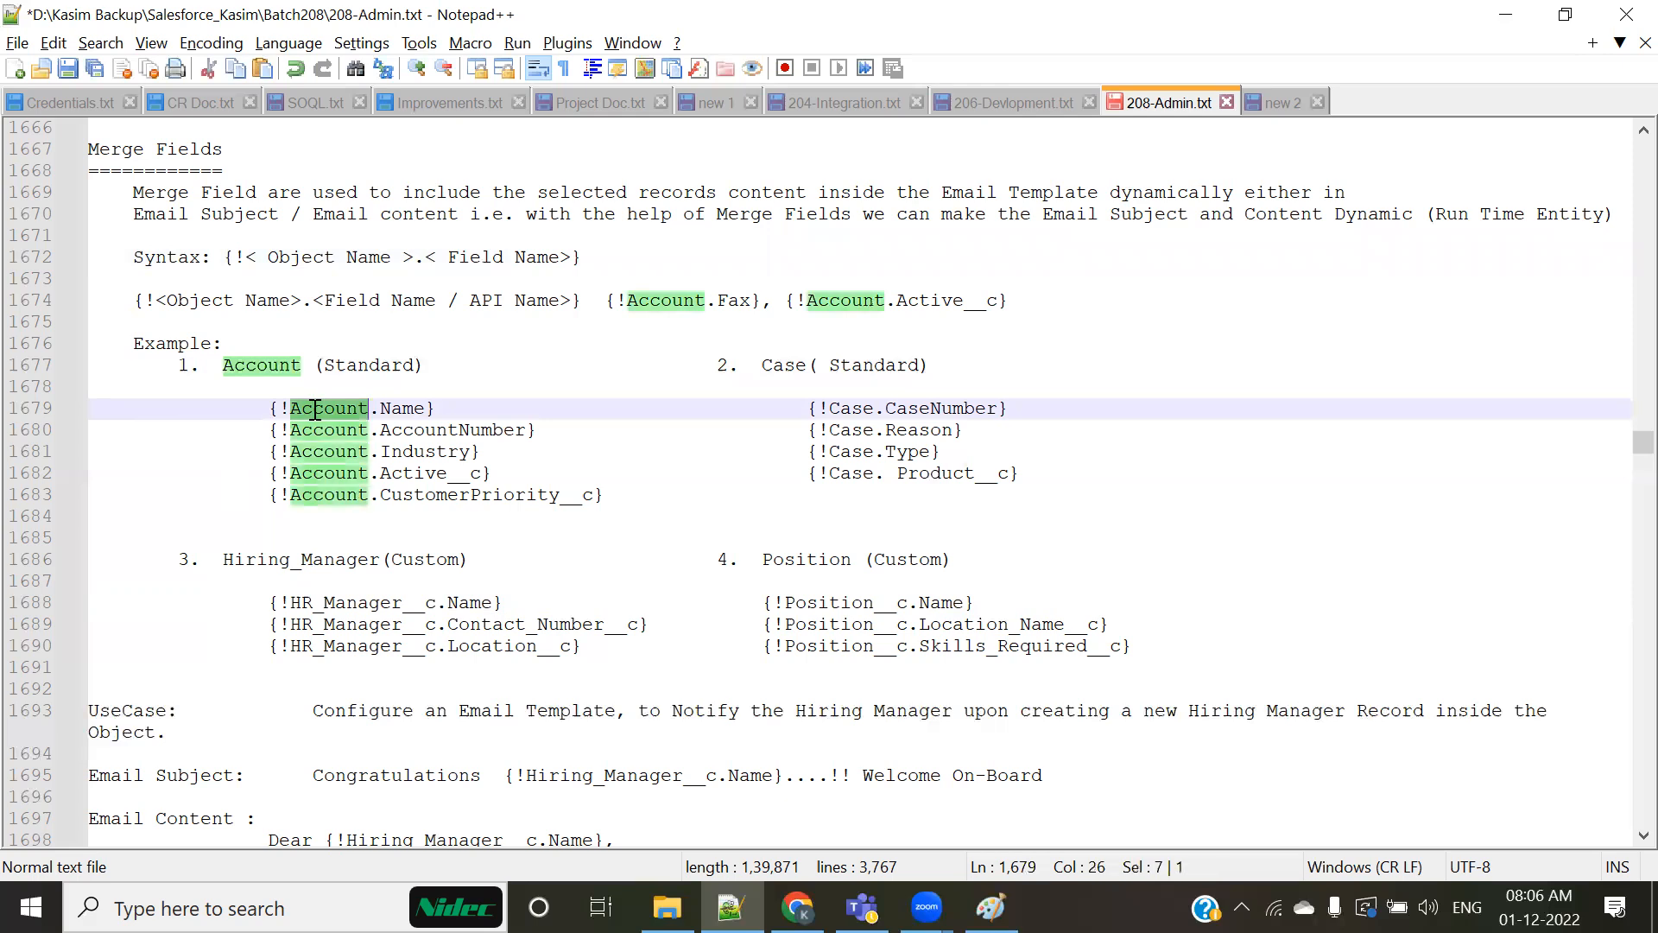
double_click(848, 410)
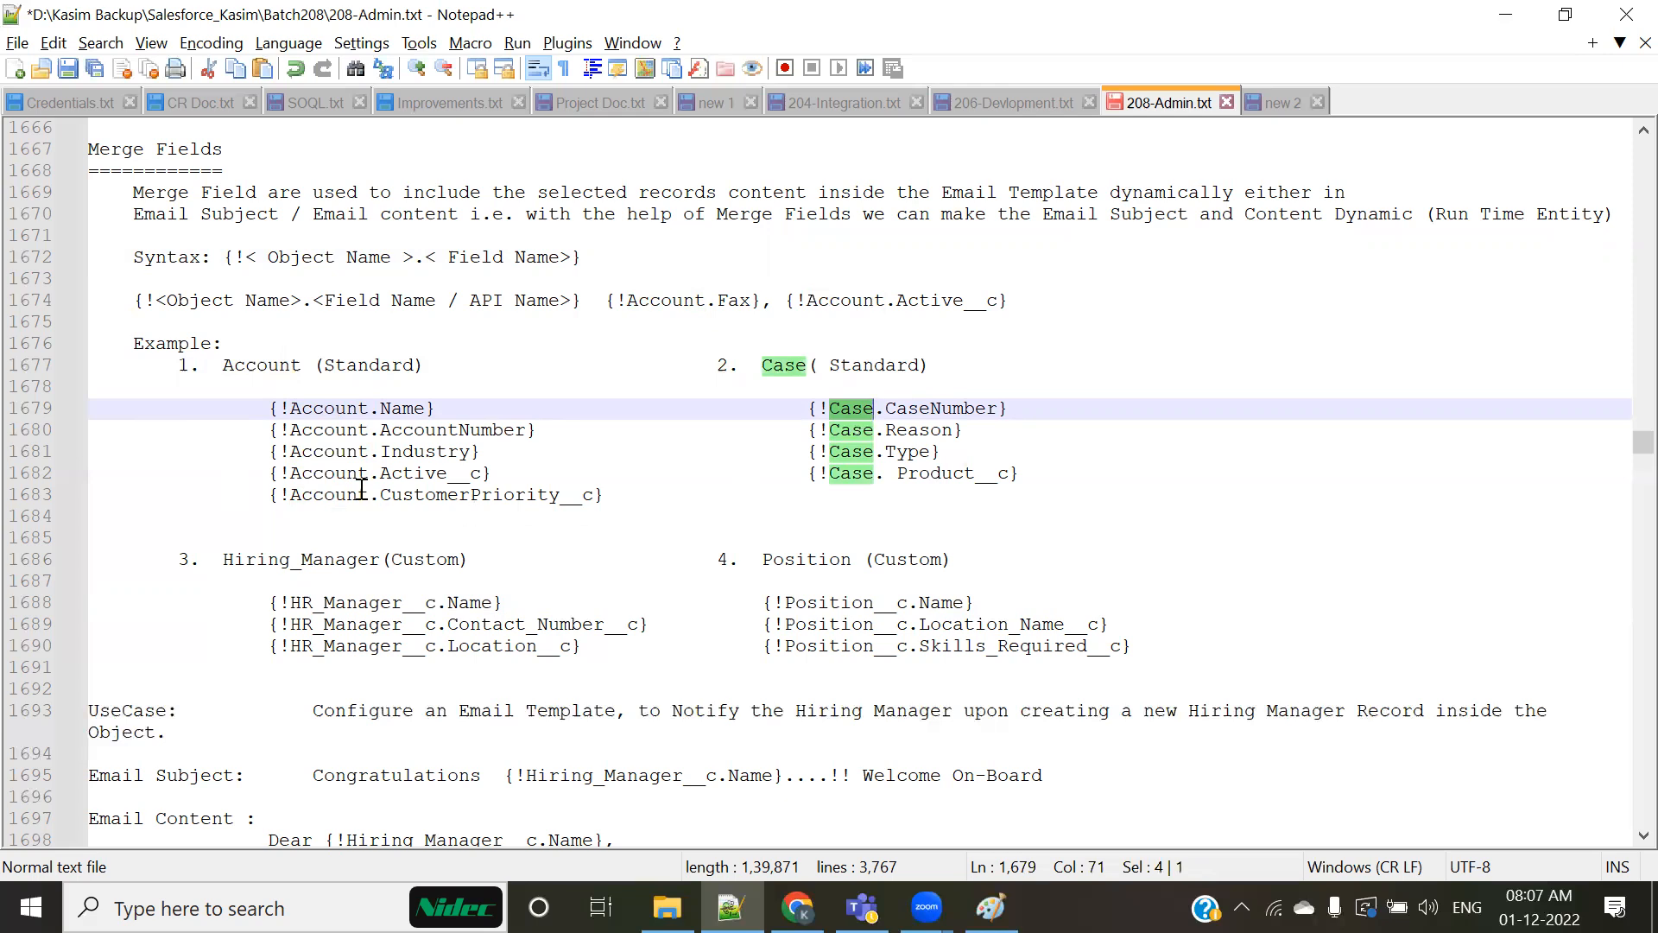
Step: Highlight the object names Account, HR_Manager__c and Position__c in the Name merge field examples
double_click(337, 409)
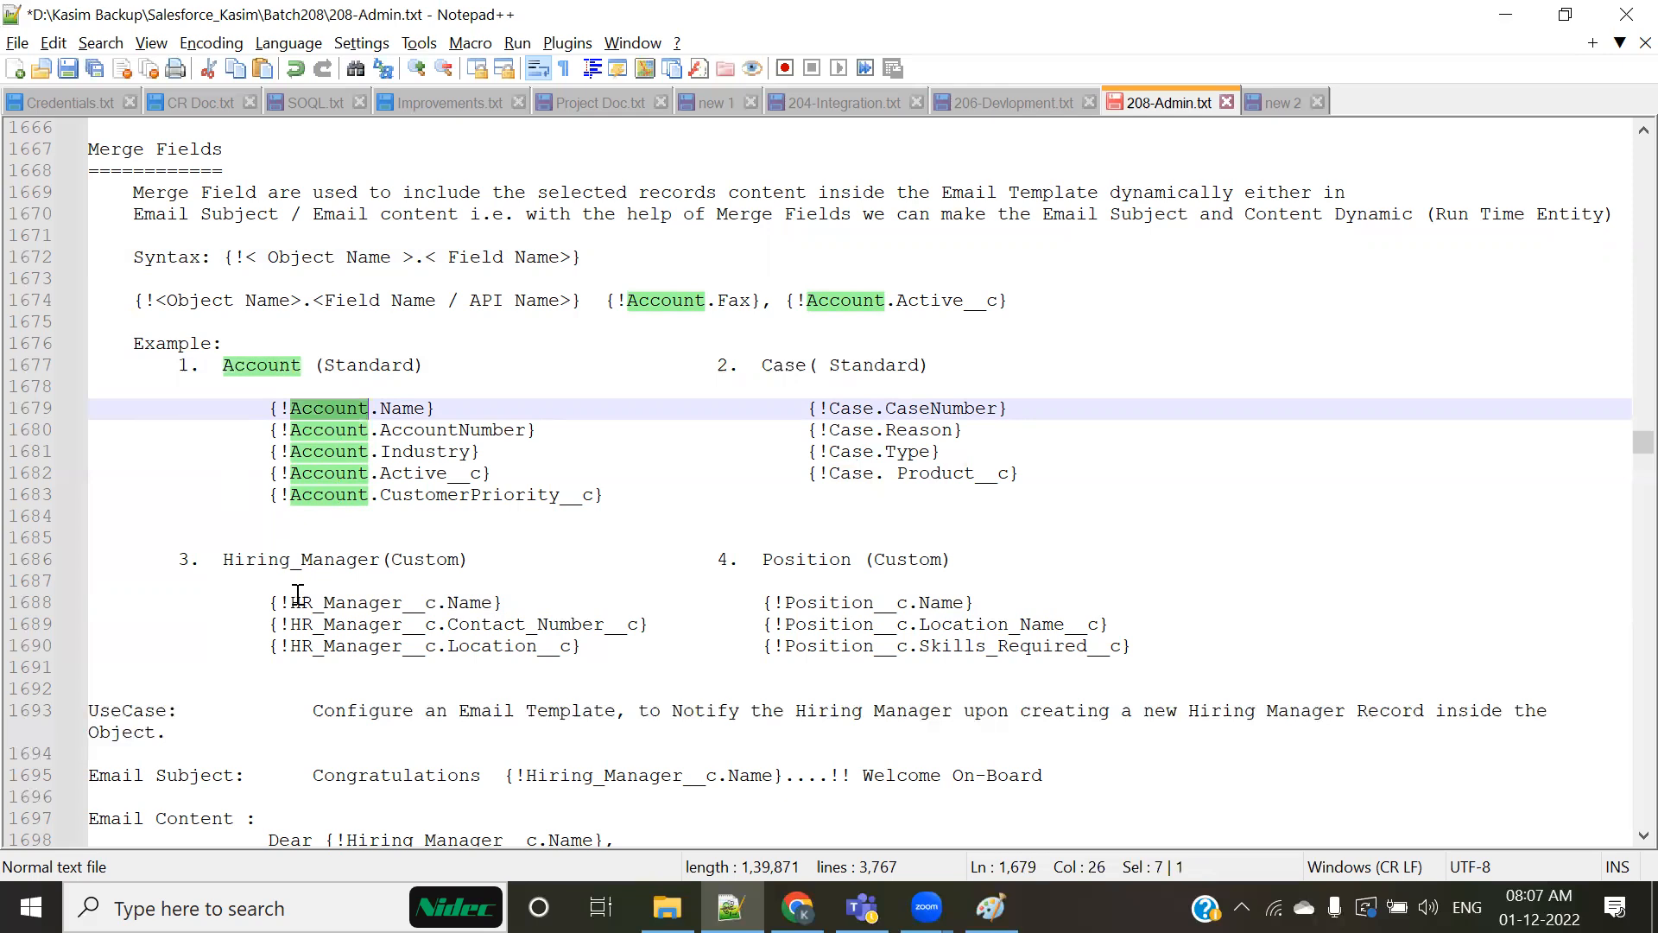
left_click_drag(290, 602, 436, 602)
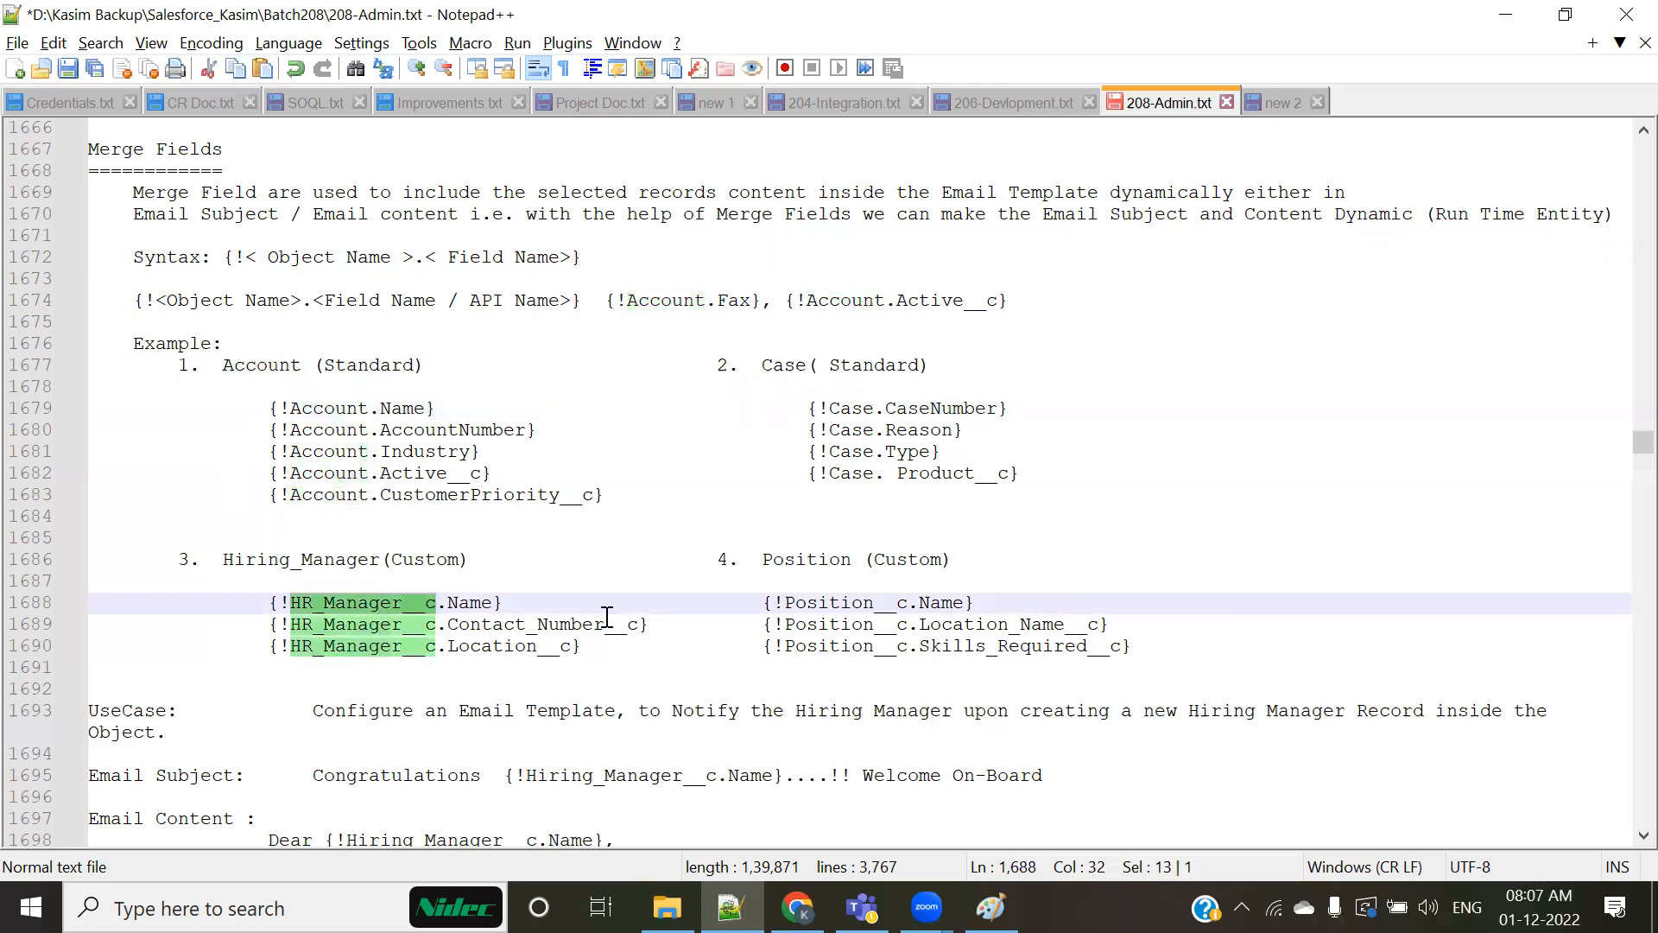
left_click_drag(785, 602, 909, 602)
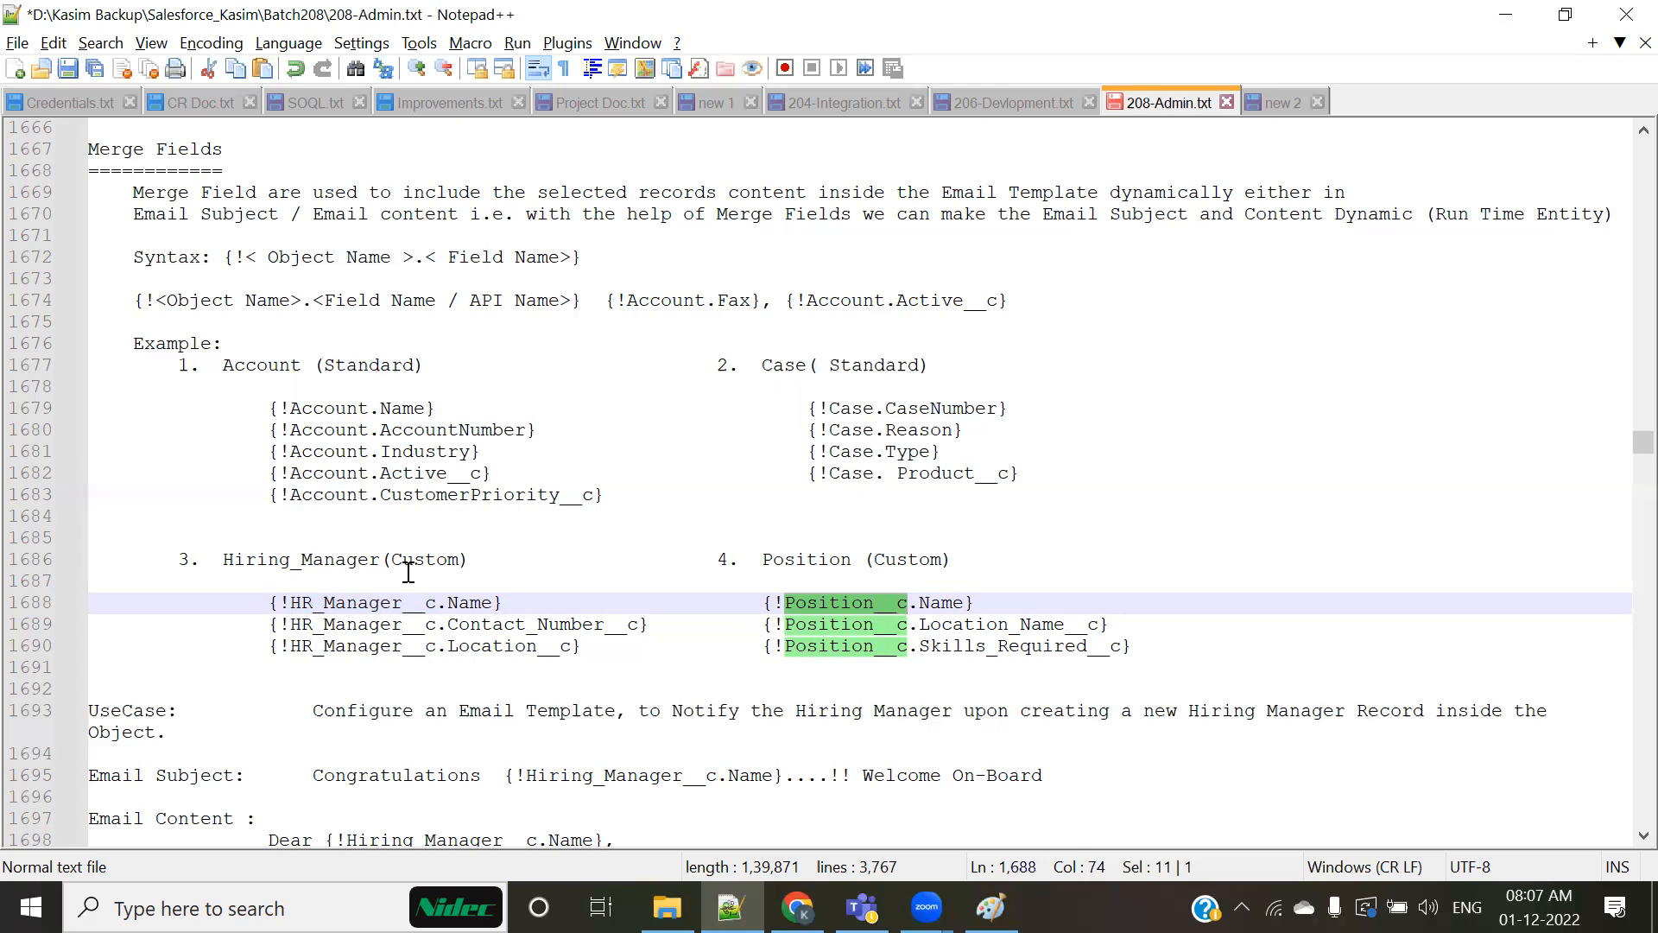
Step: Highlight the Standard label of the Account example and its field names Name, AccountNumber, Industry and Active__c
double_click(395, 367)
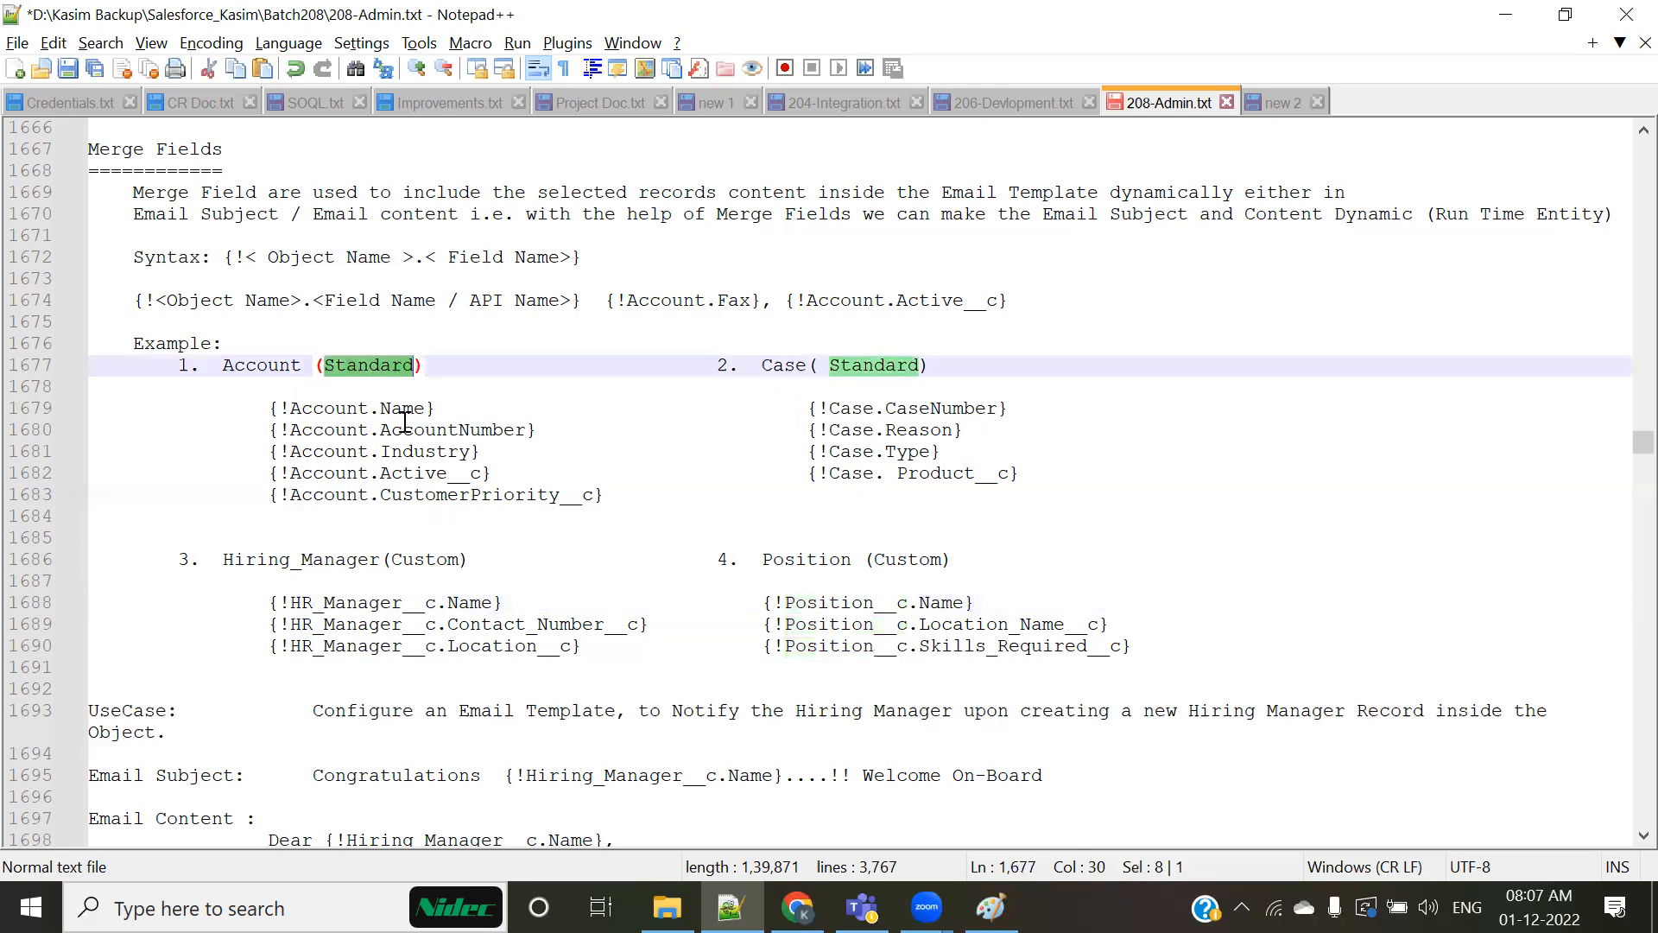
double_click(403, 408)
double_click(418, 430)
double_click(421, 451)
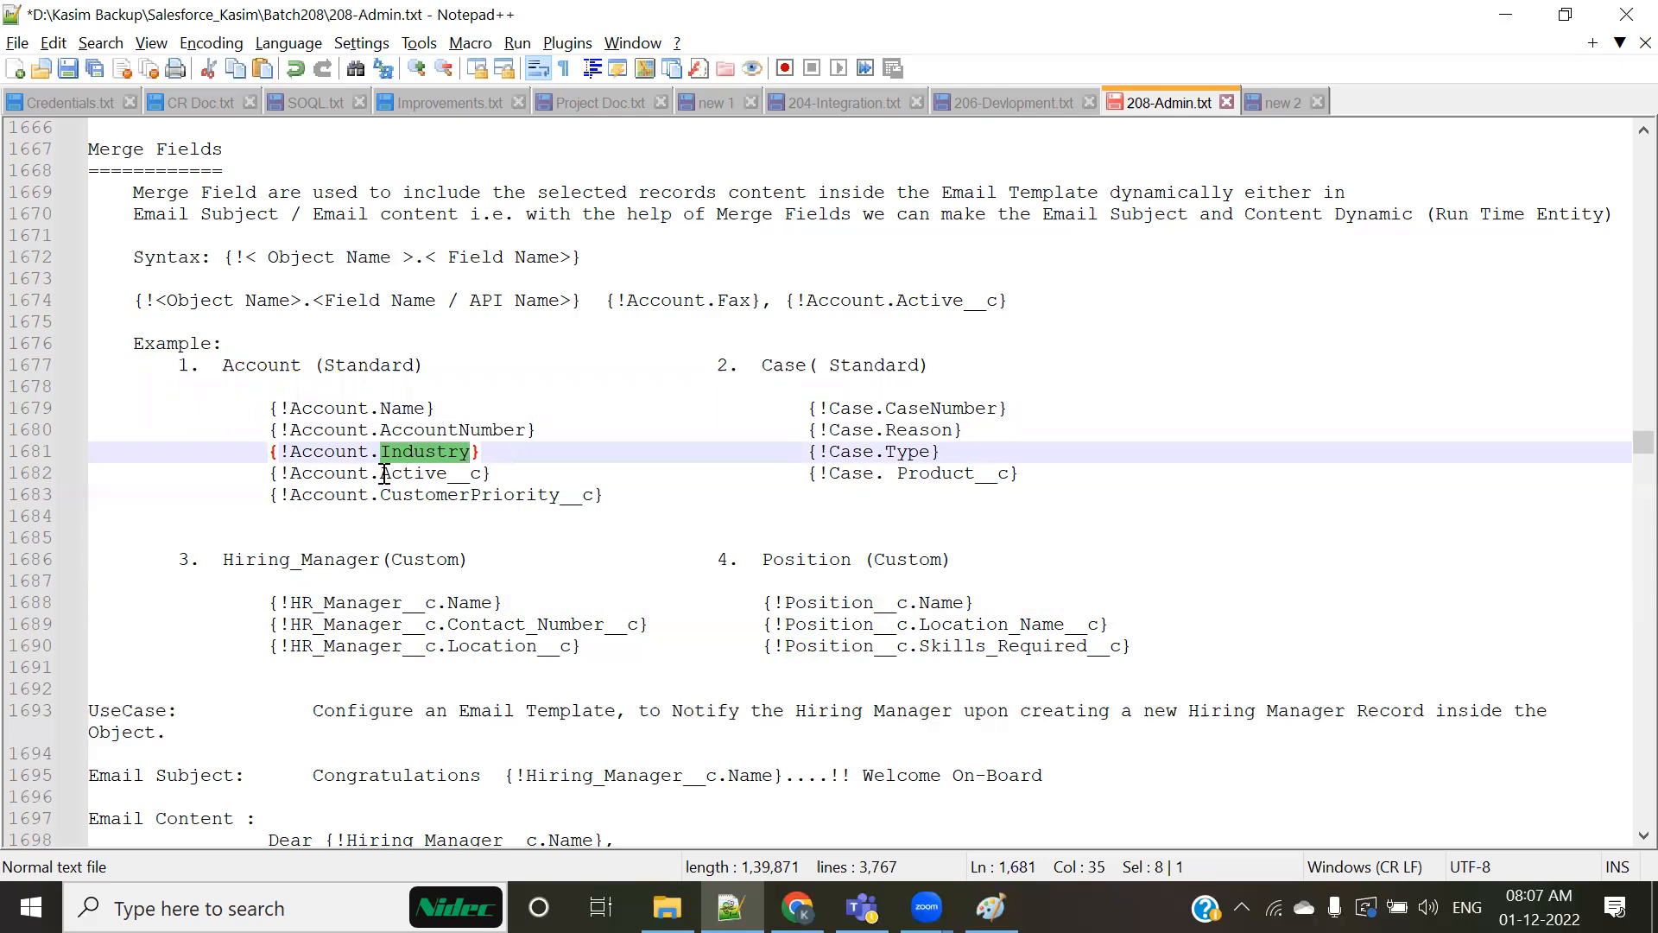
left_click_drag(385, 474, 482, 474)
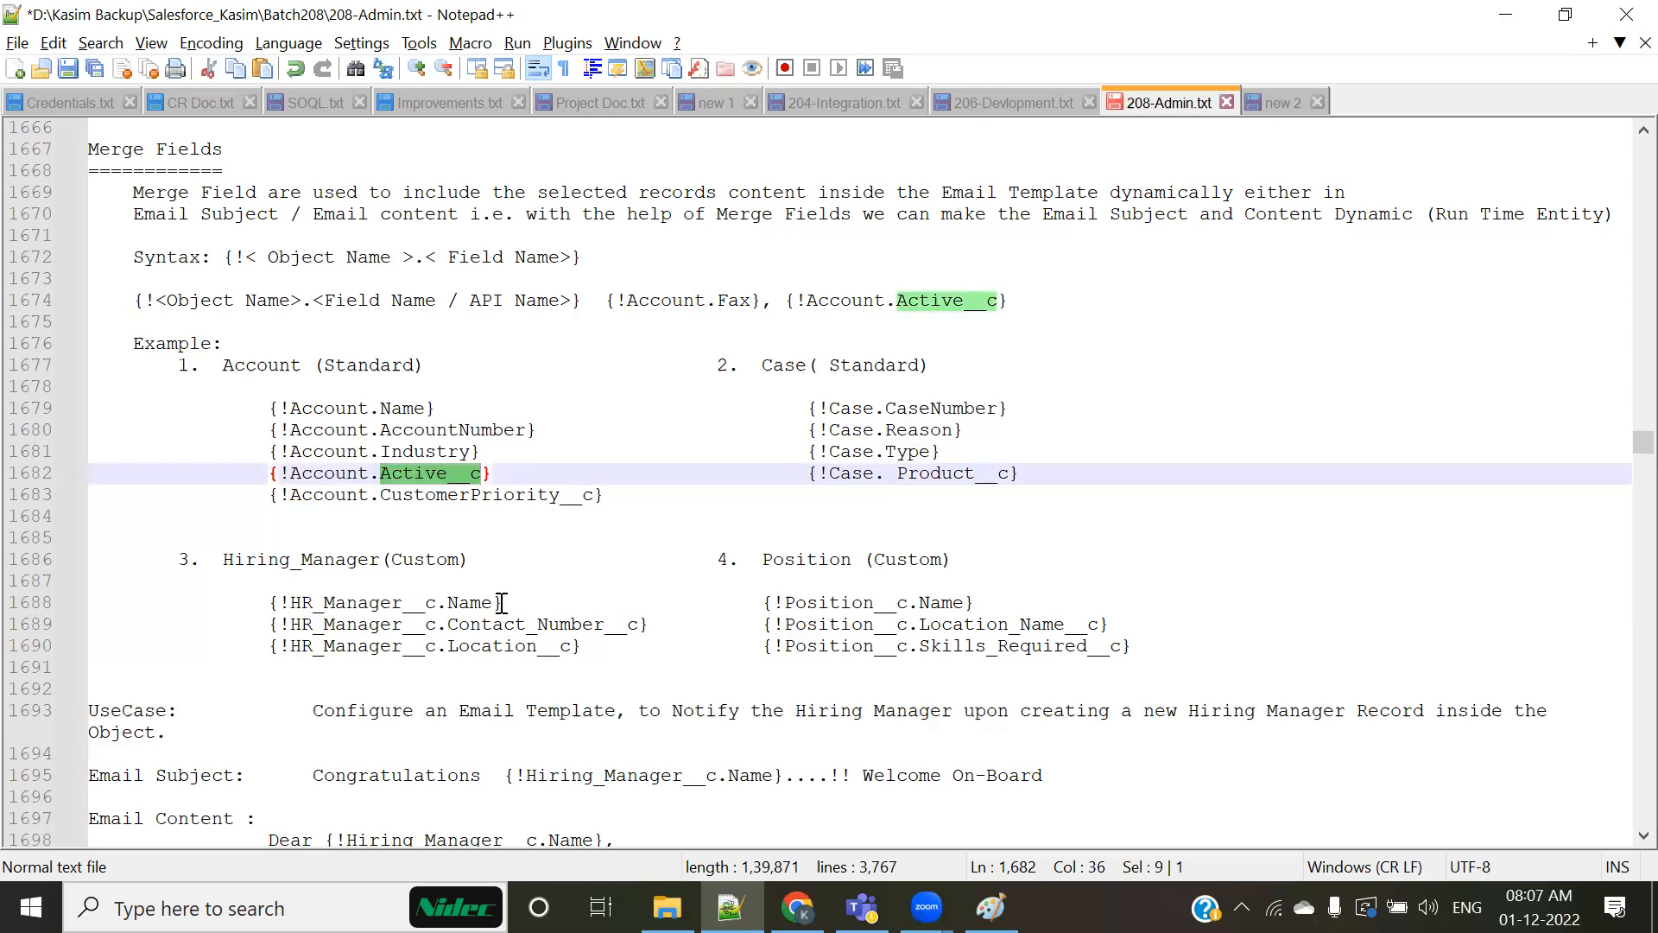
Step: Highlight the custom field names in the HR_Manager__c examples for Contact_Number__c and Location__c
left_click(448, 624)
left_click_drag(597, 621, 648, 623)
left_click_drag(451, 648, 581, 661)
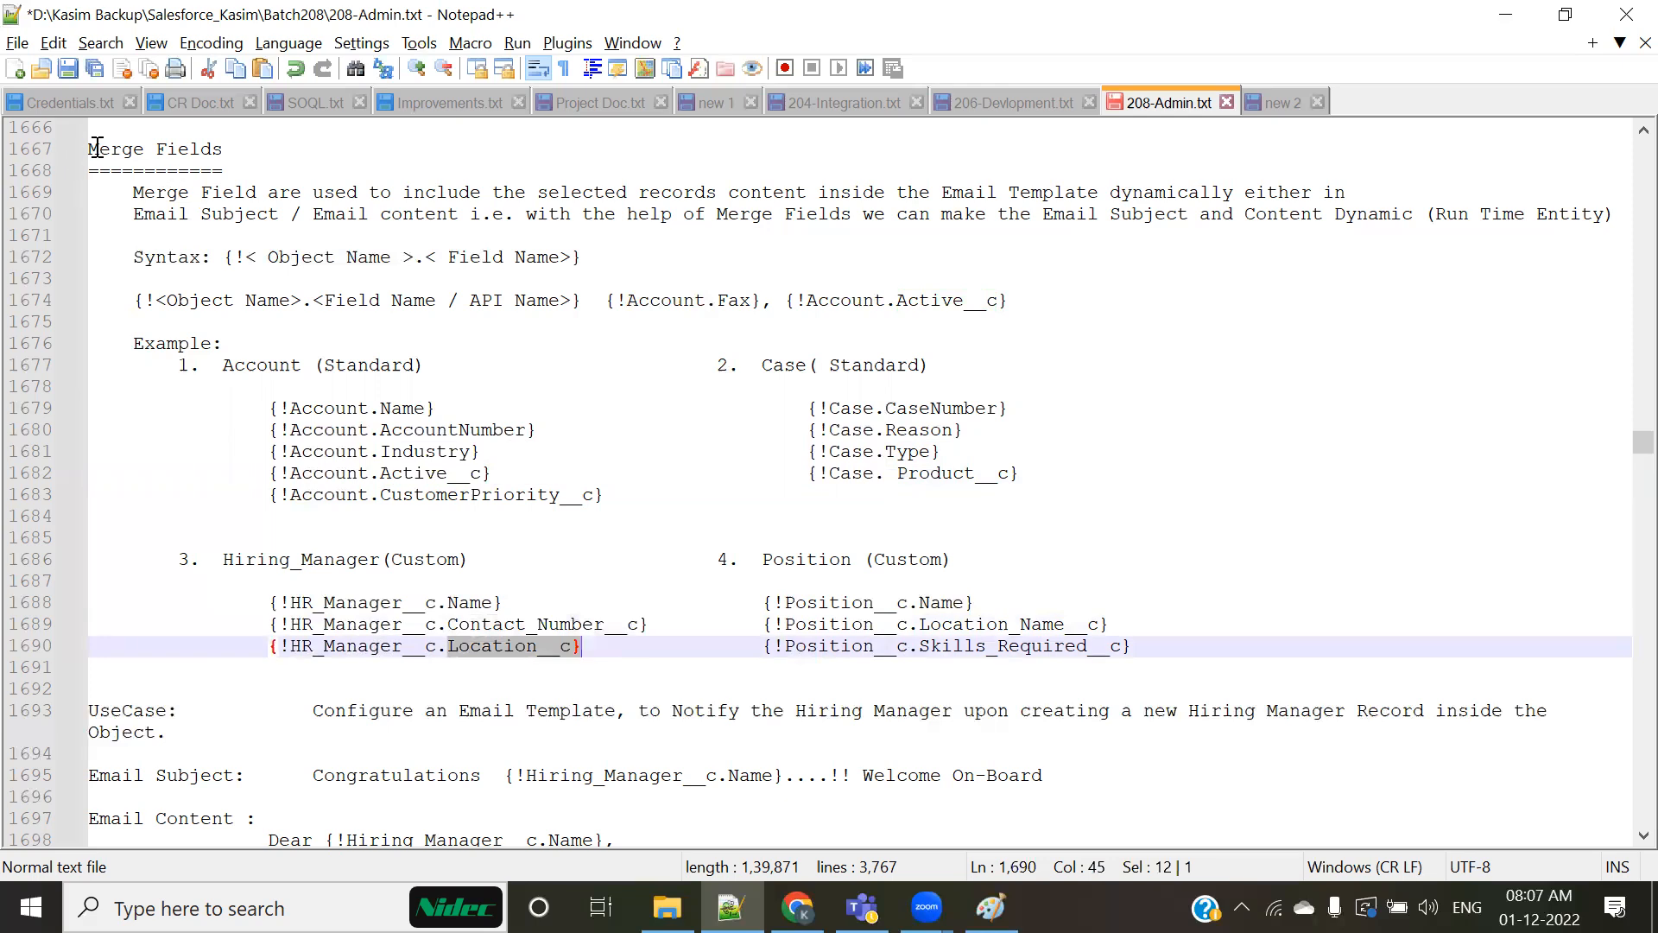
Step: Highlight the Merge Fields heading of the notes section
left_click_drag(90, 148, 235, 169)
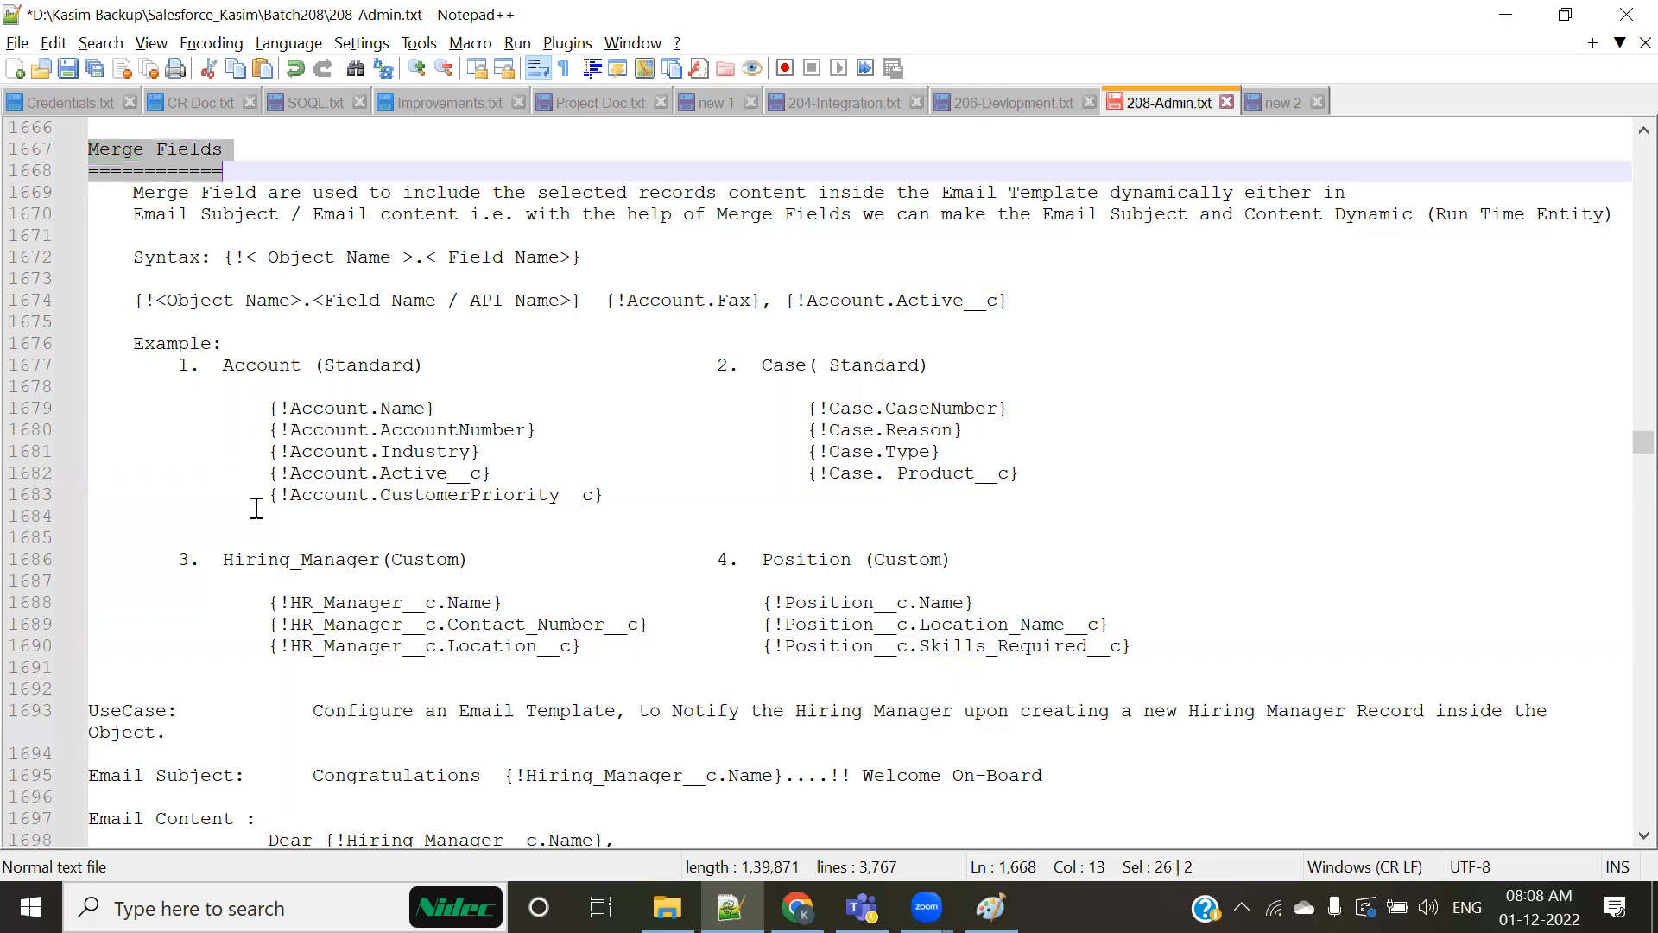
left_click(143, 190)
left_click_drag(86, 148, 205, 150)
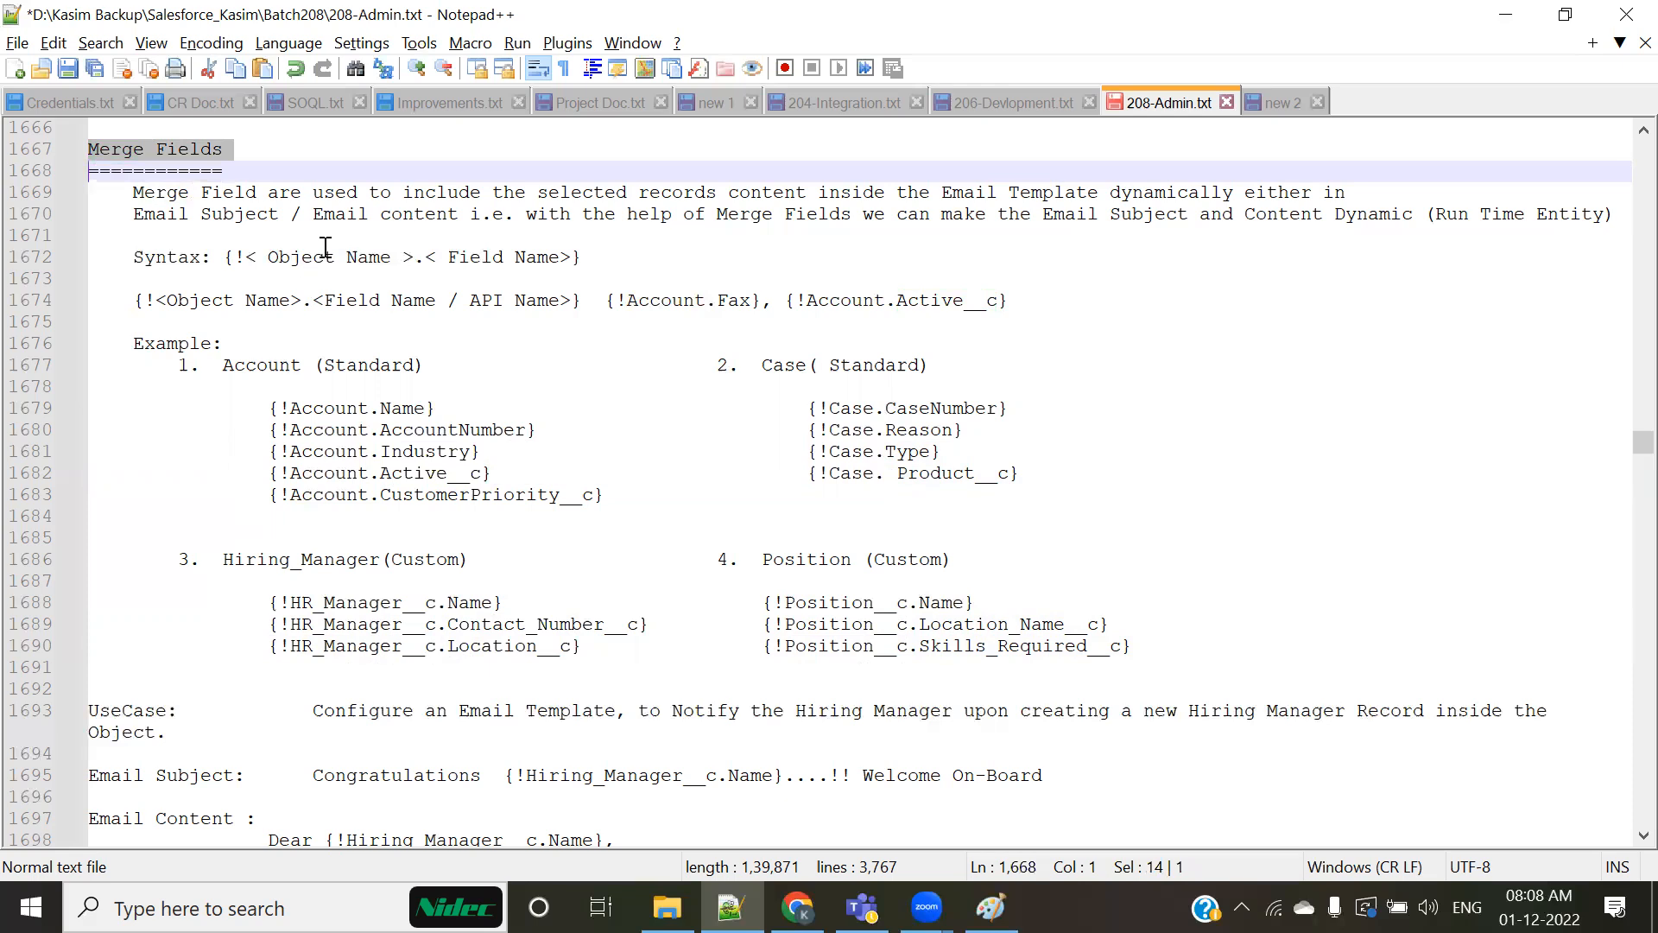
Step: Highlight the __c suffix in {!HR_Manager__c.Location__c}, then the Field Name and API Name parts of the syntax lines
left_click_drag(403, 646, 450, 648)
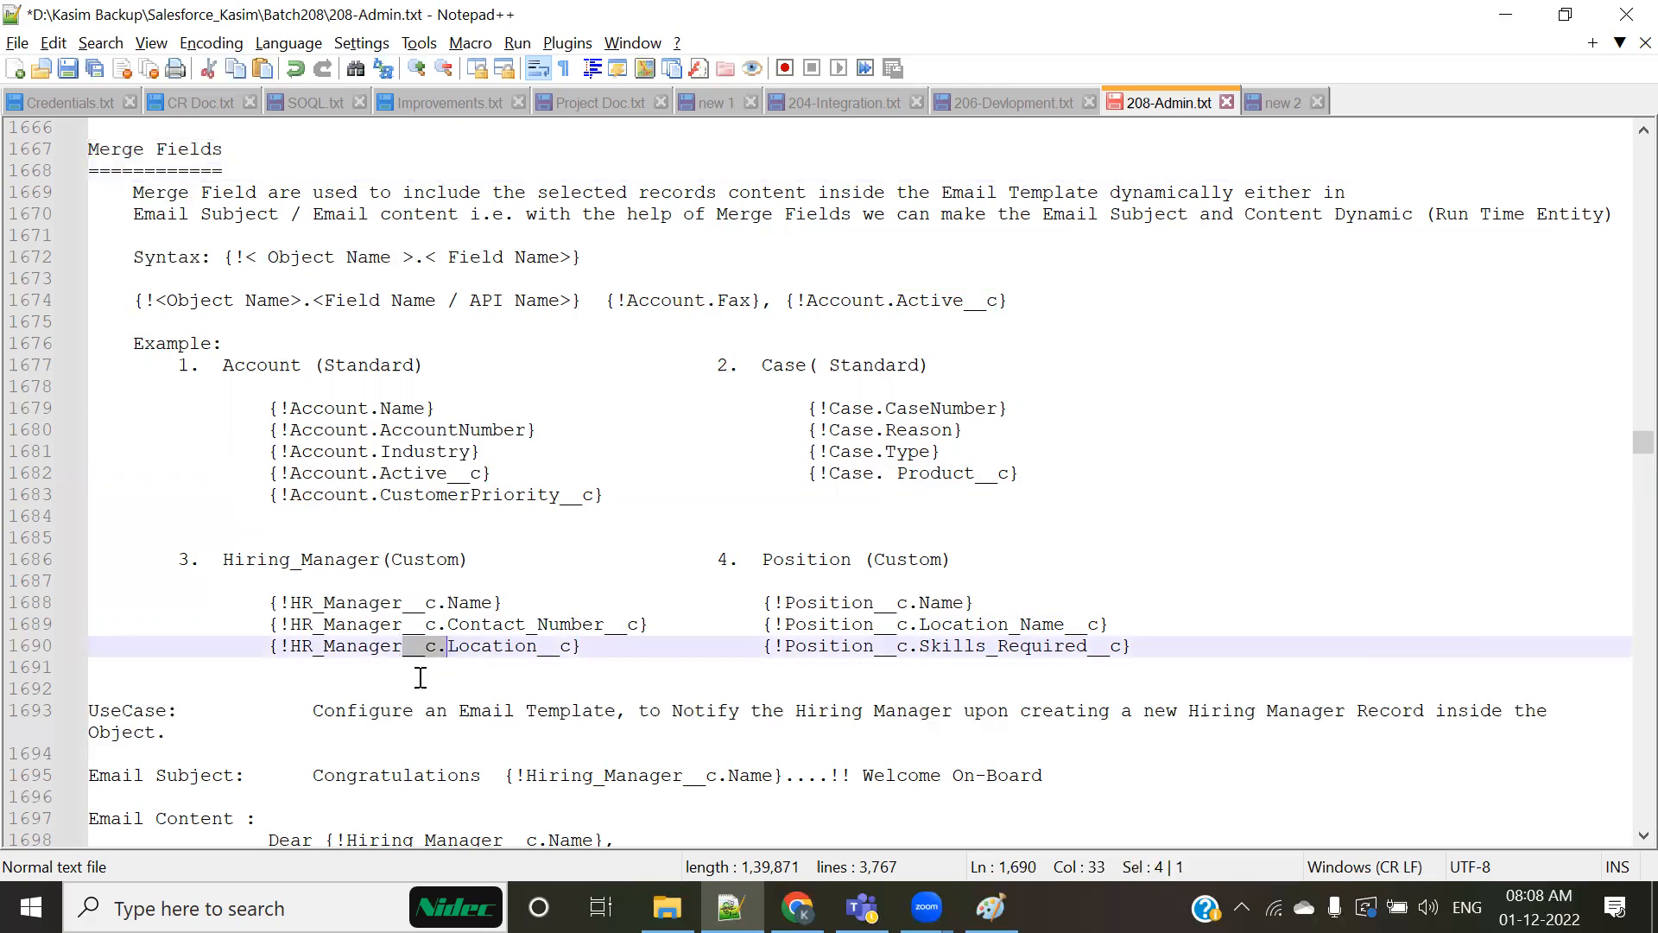
left_click_drag(458, 256, 546, 263)
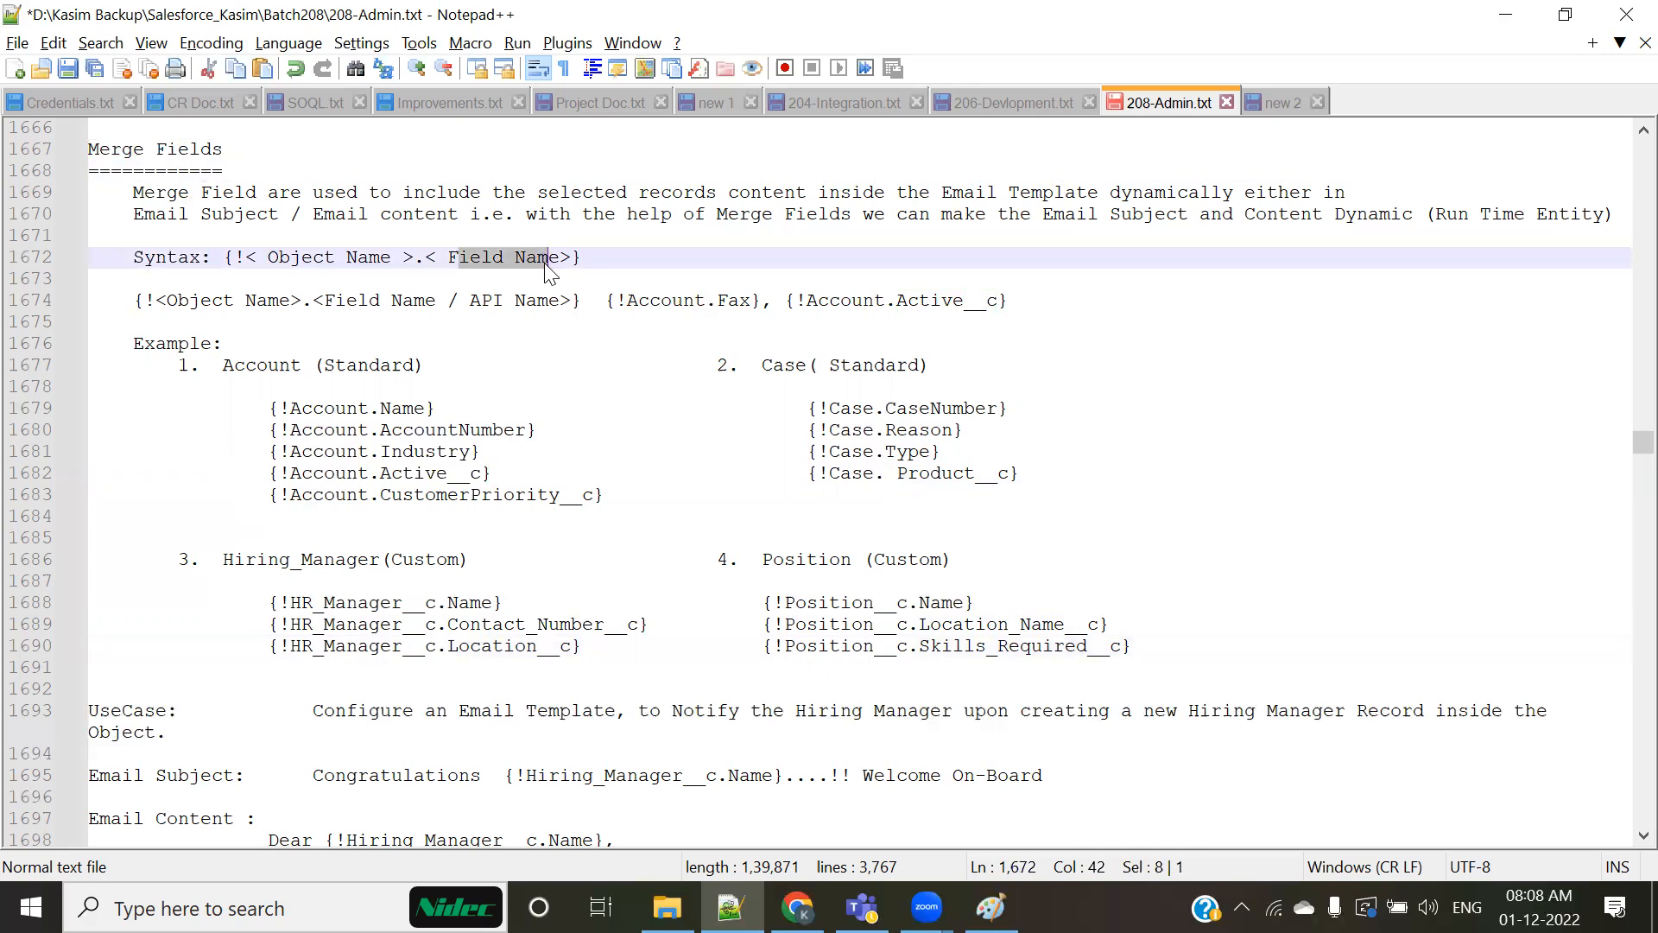
double_click(523, 300)
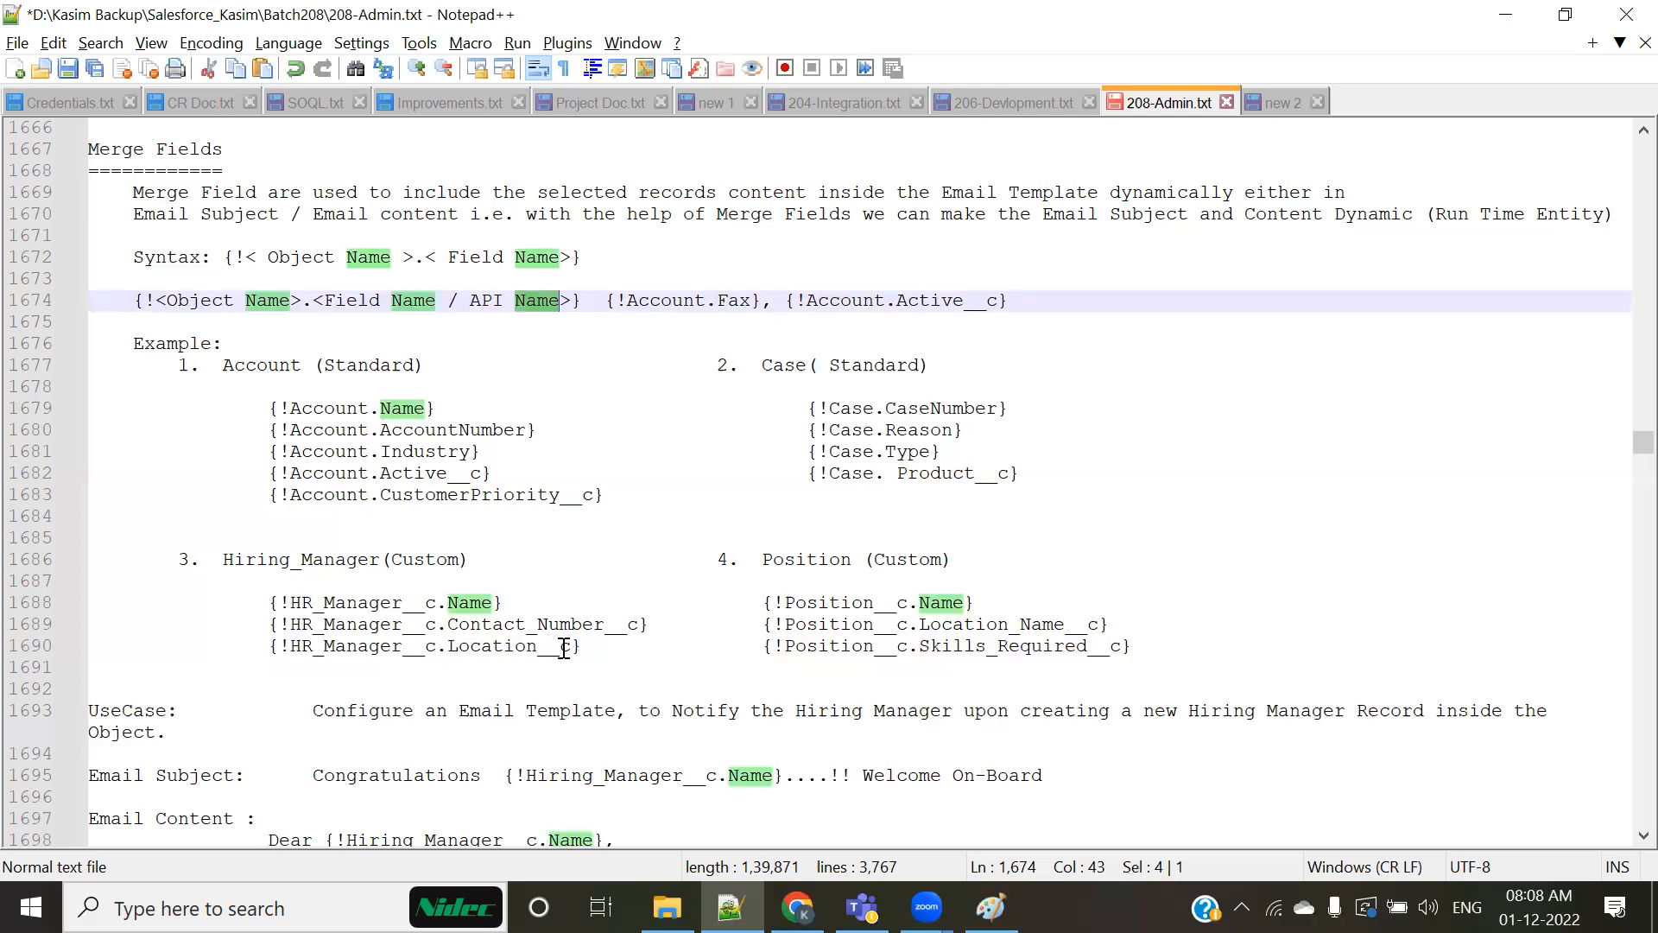
left_click(526, 687)
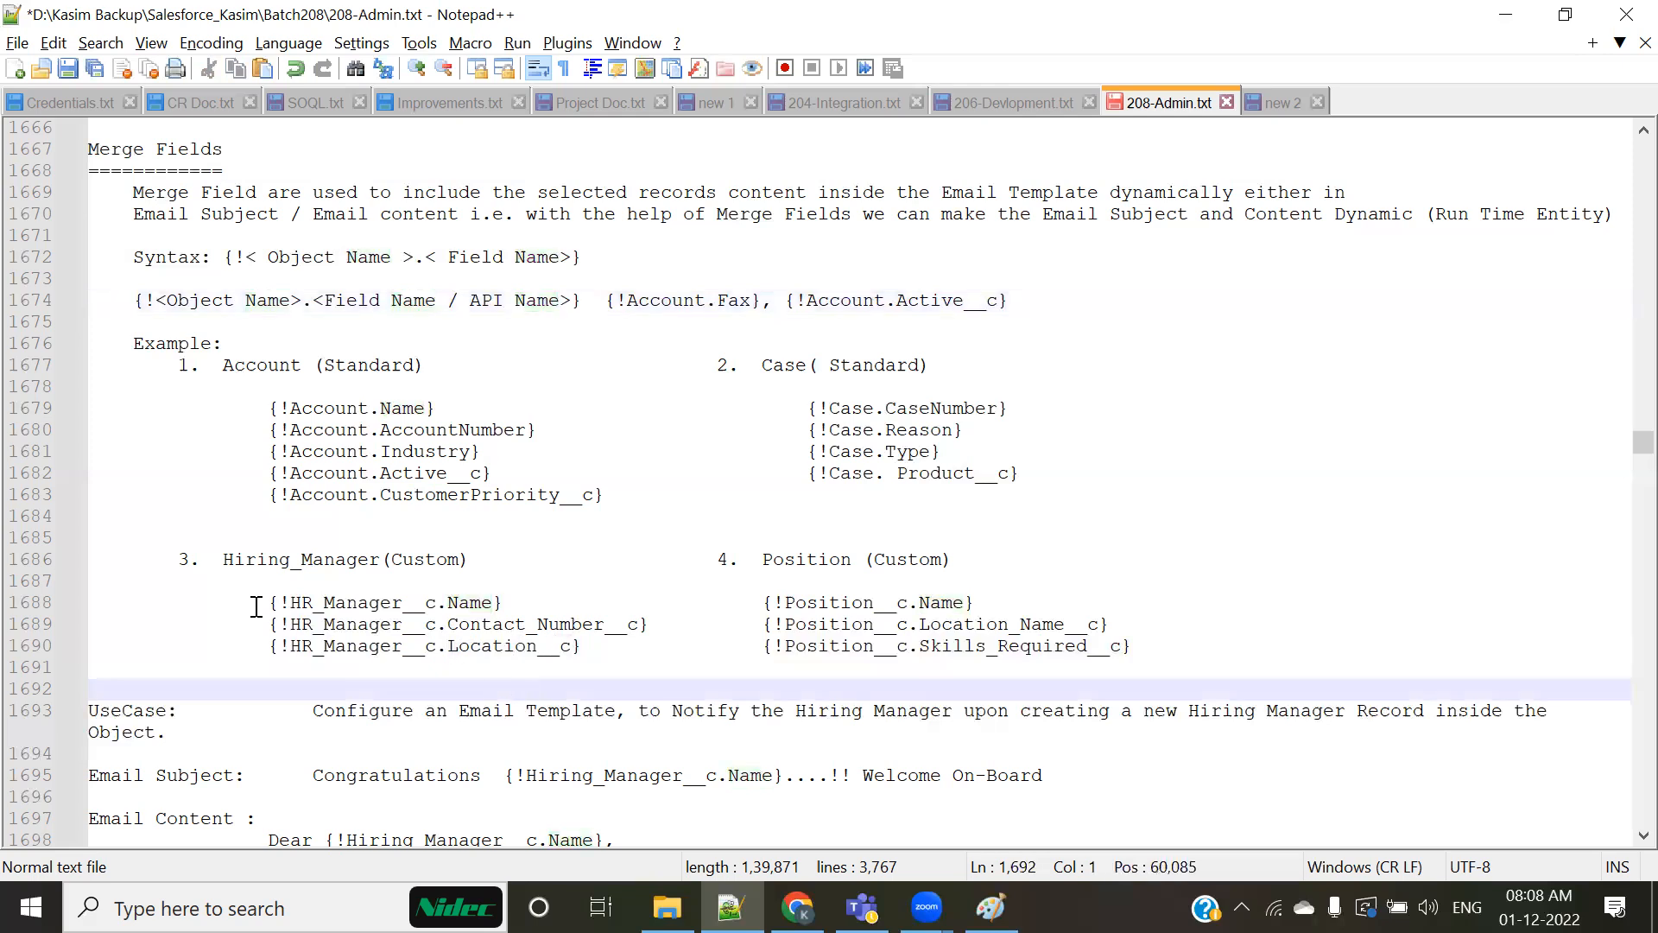
Step: Highlight the whole block of Hiring_Manager and Position custom object merge field examples
left_click_drag(264, 605, 537, 604)
left_click_drag(645, 631, 688, 659)
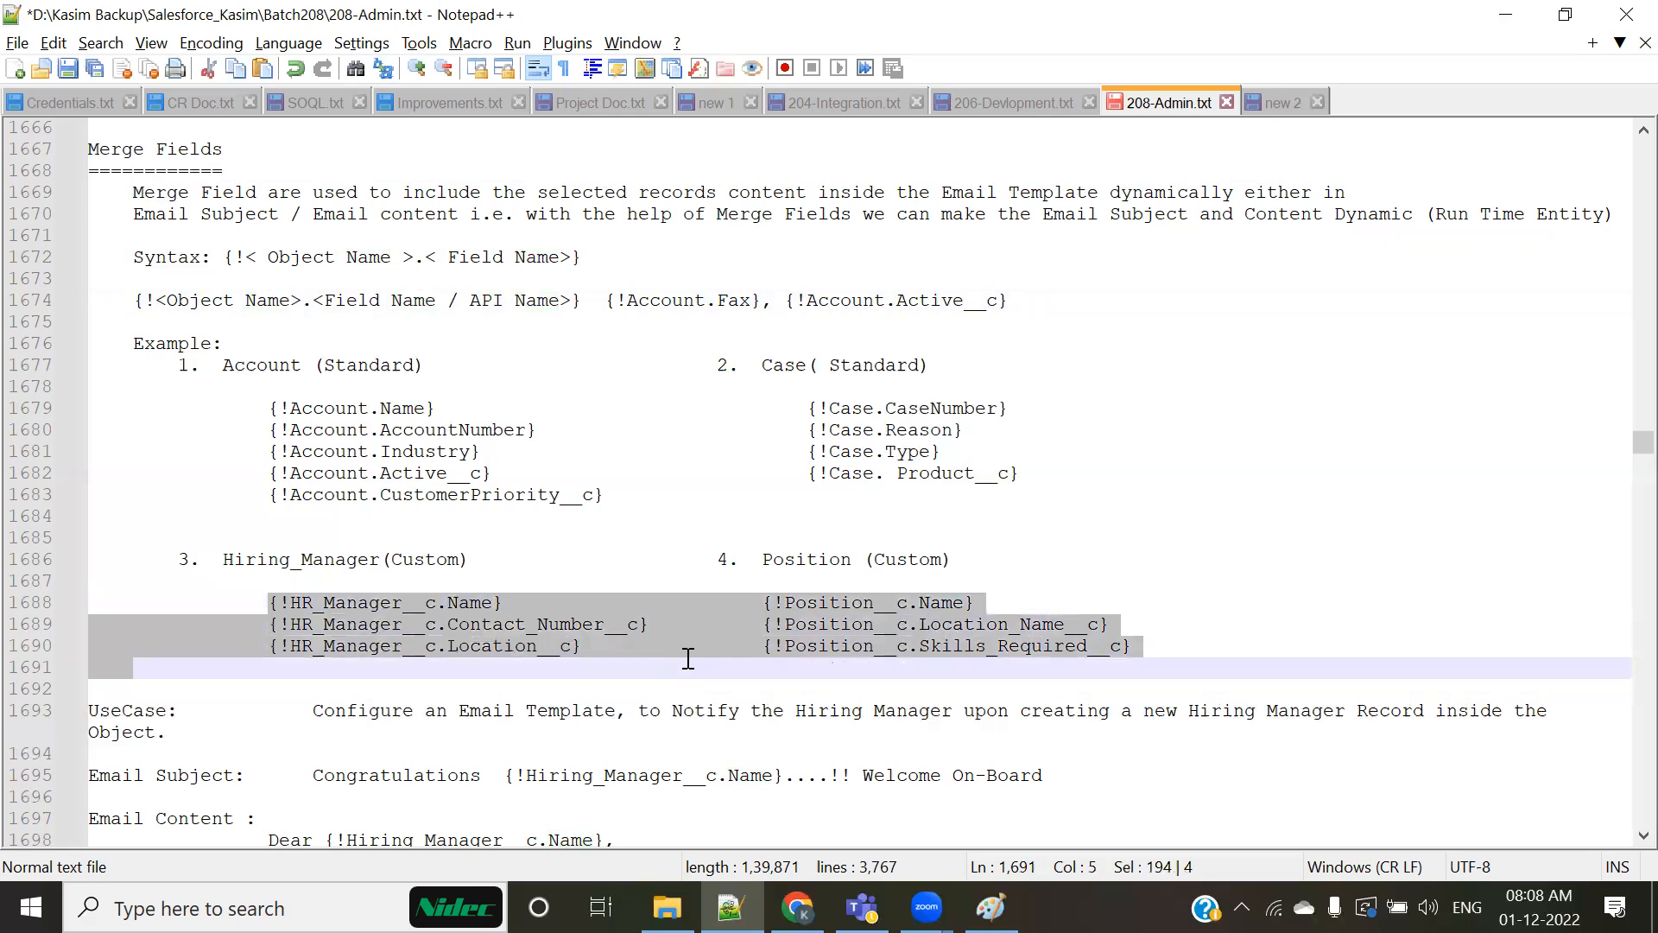
scroll(689, 659, "down", 2)
left_click(675, 541)
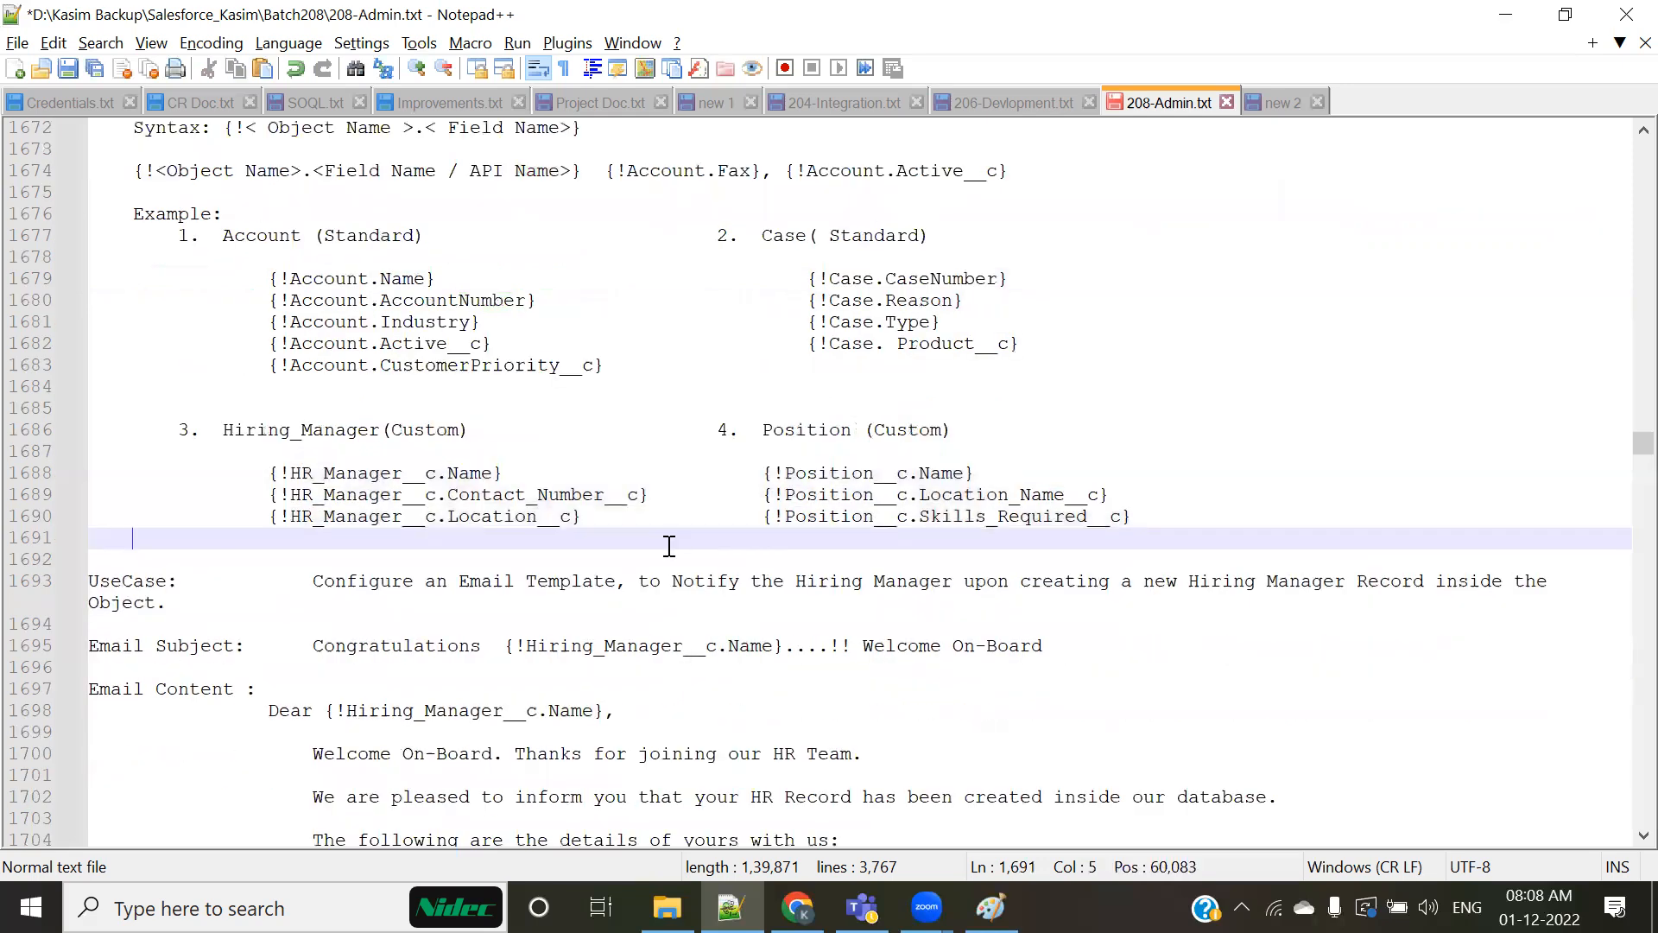
left_click(263, 475)
left_click_drag(395, 475, 1190, 526)
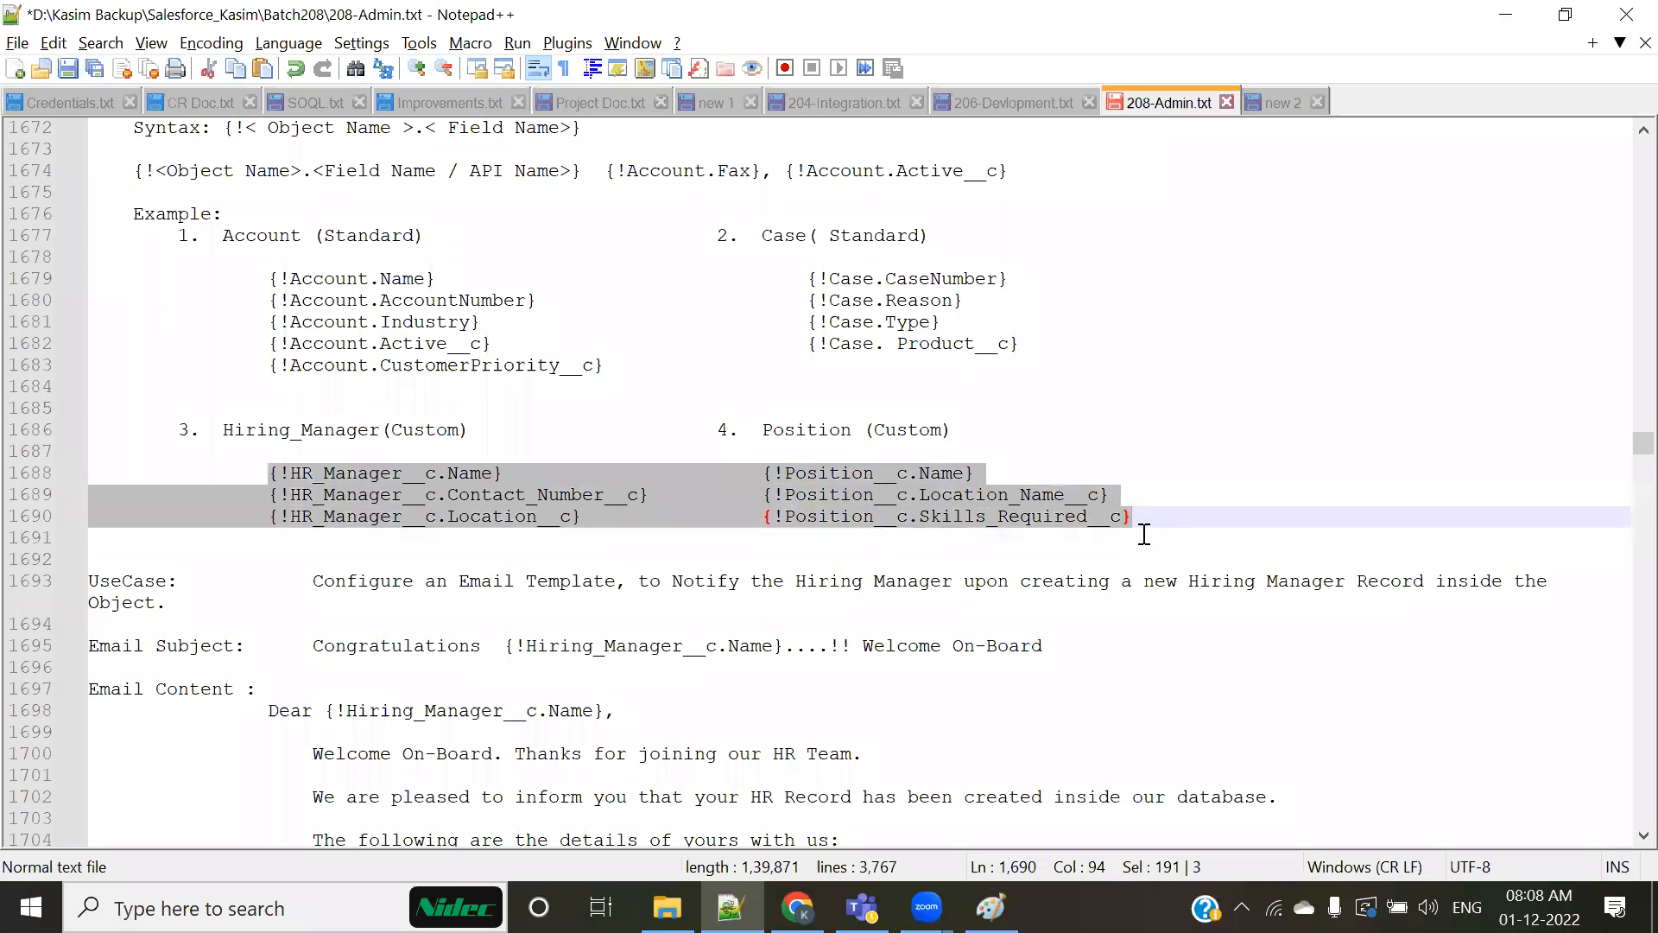
left_click(820, 528)
left_click_drag(263, 474, 1164, 517)
left_click(743, 771)
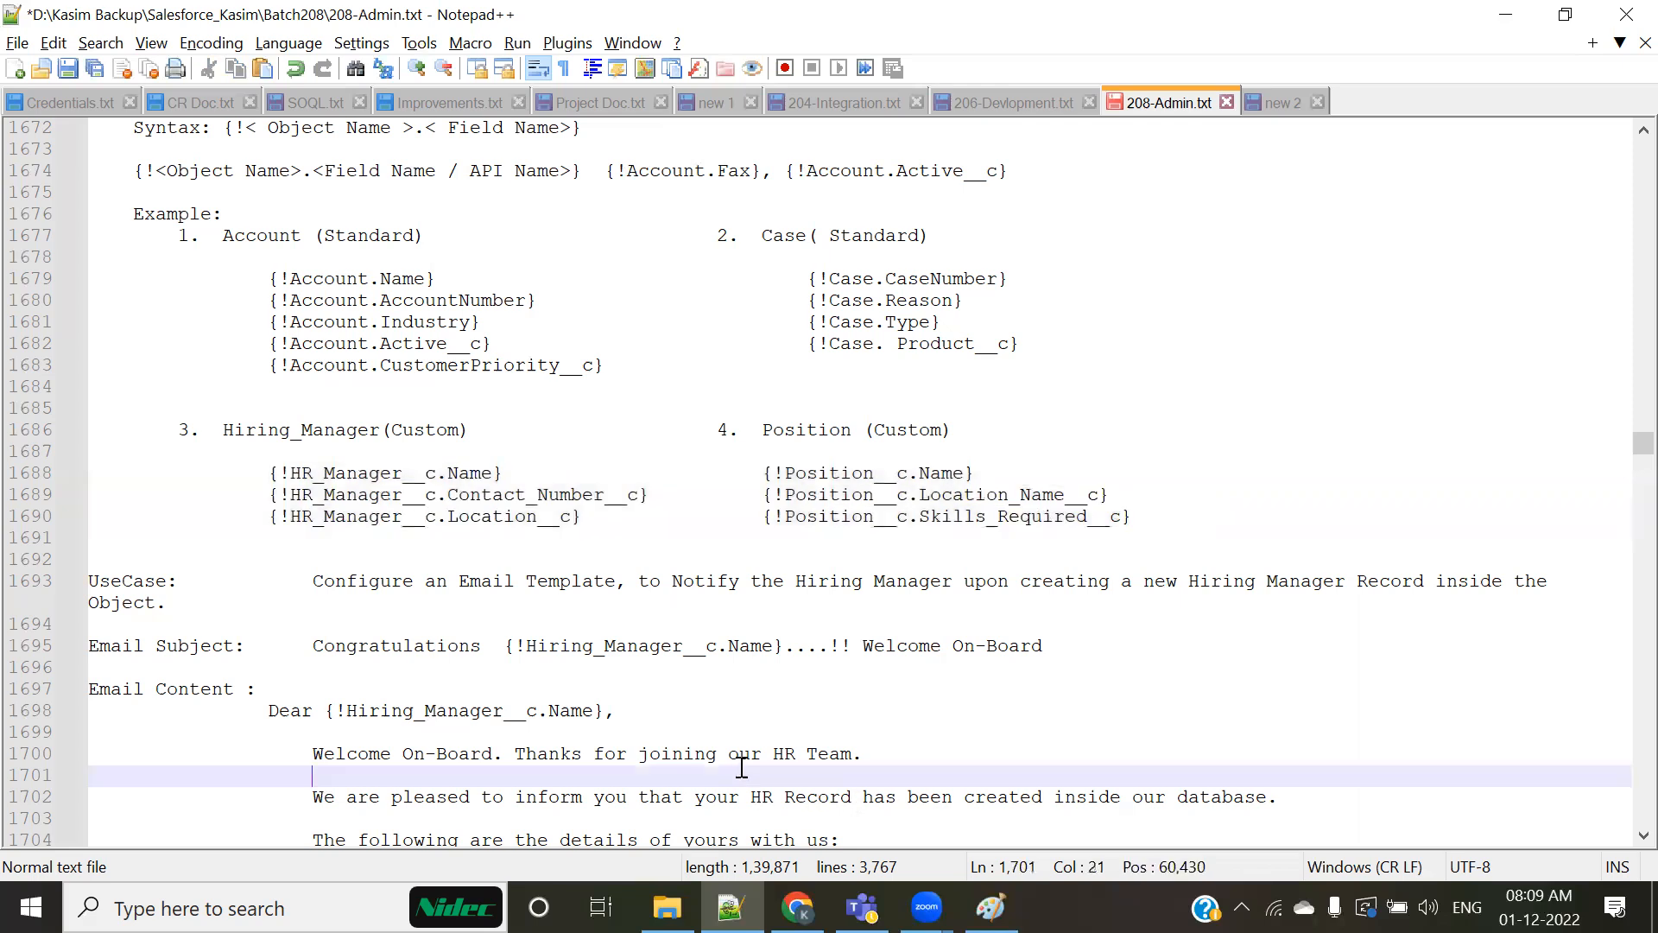
Step: Highlight the {!HR_Manager__c.Name} example and review the sample email content below the use case
left_click_drag(263, 471, 582, 475)
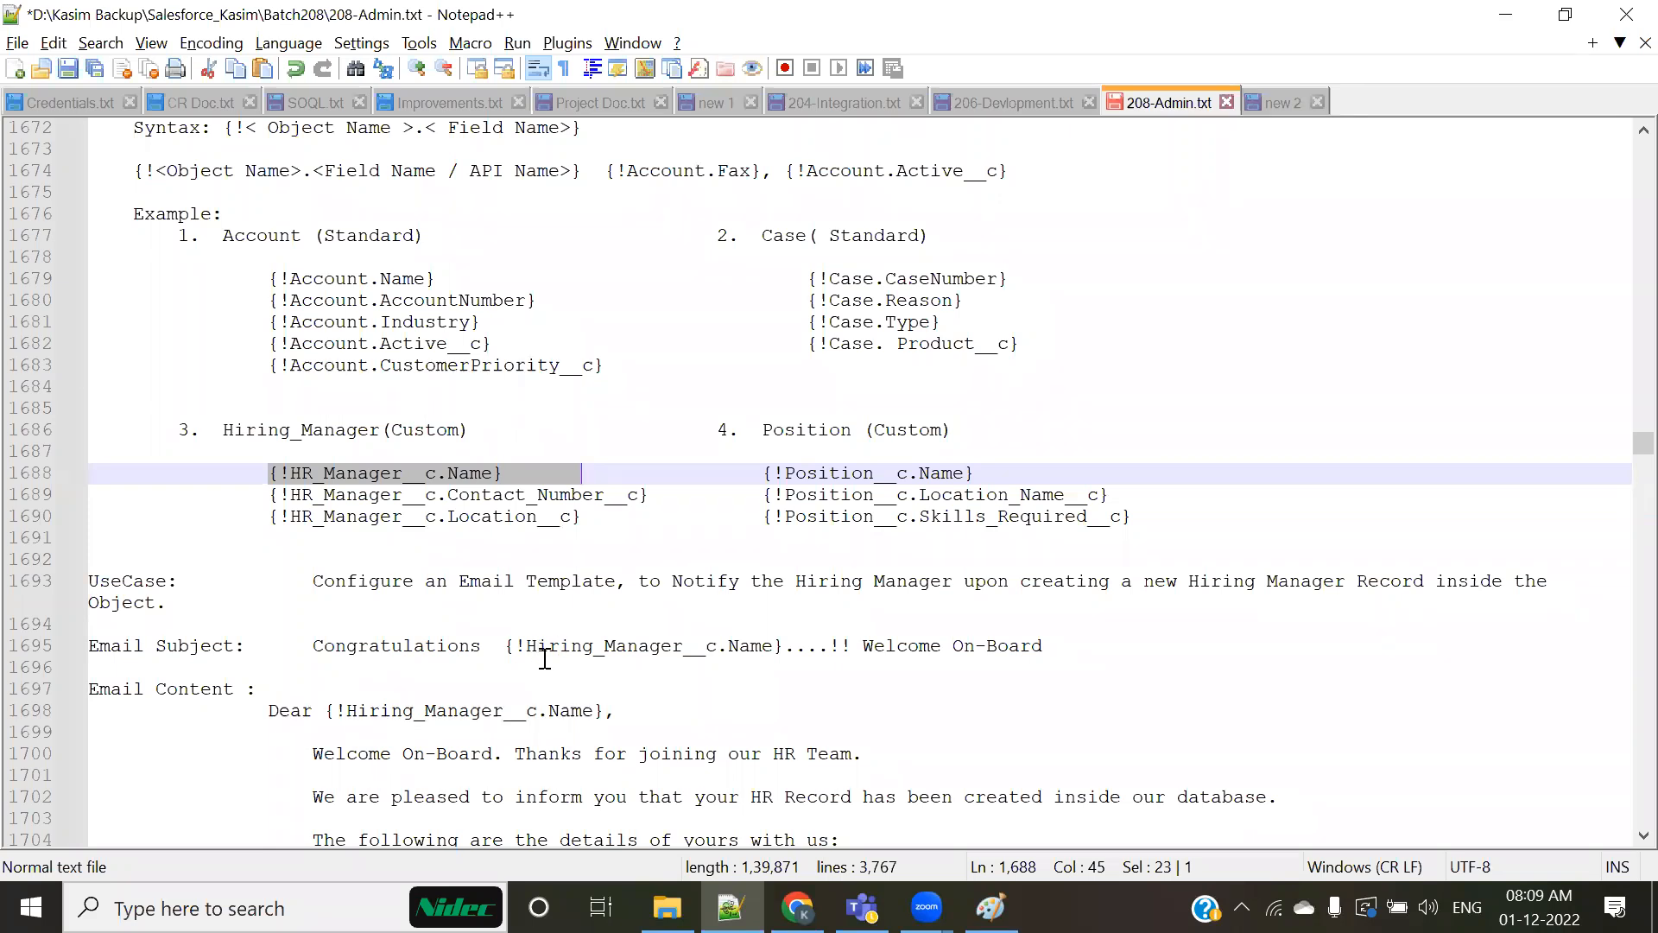
scroll(545, 658, "down", 9)
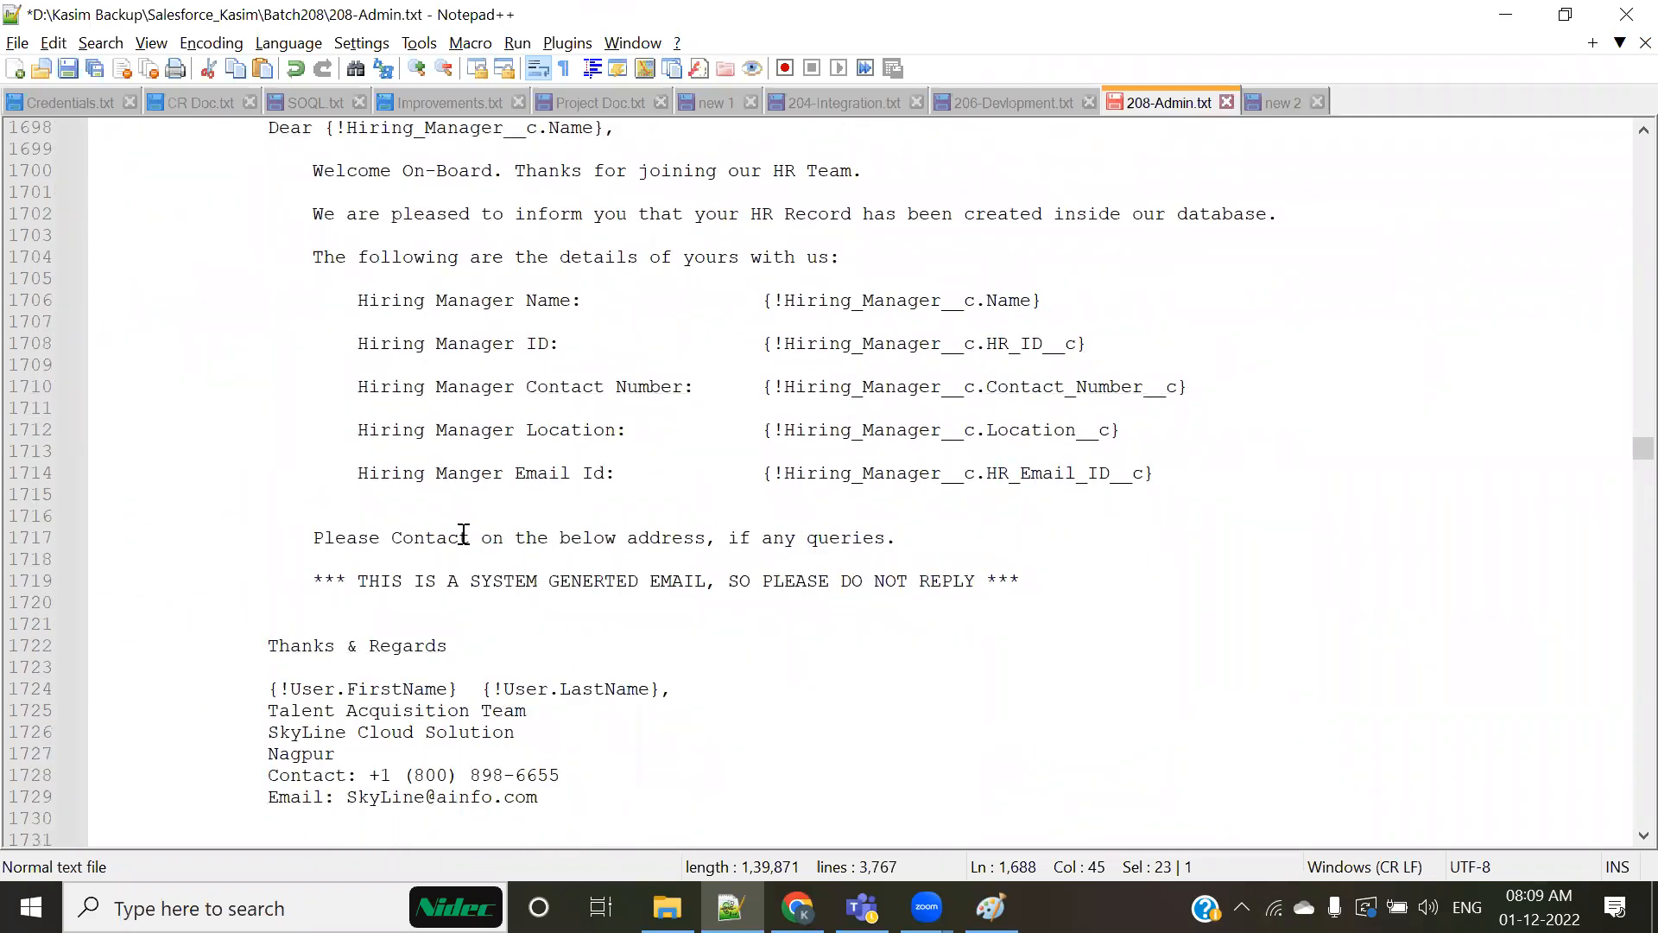
scroll(463, 535, "up", 2)
scroll(440, 376, "up", 2)
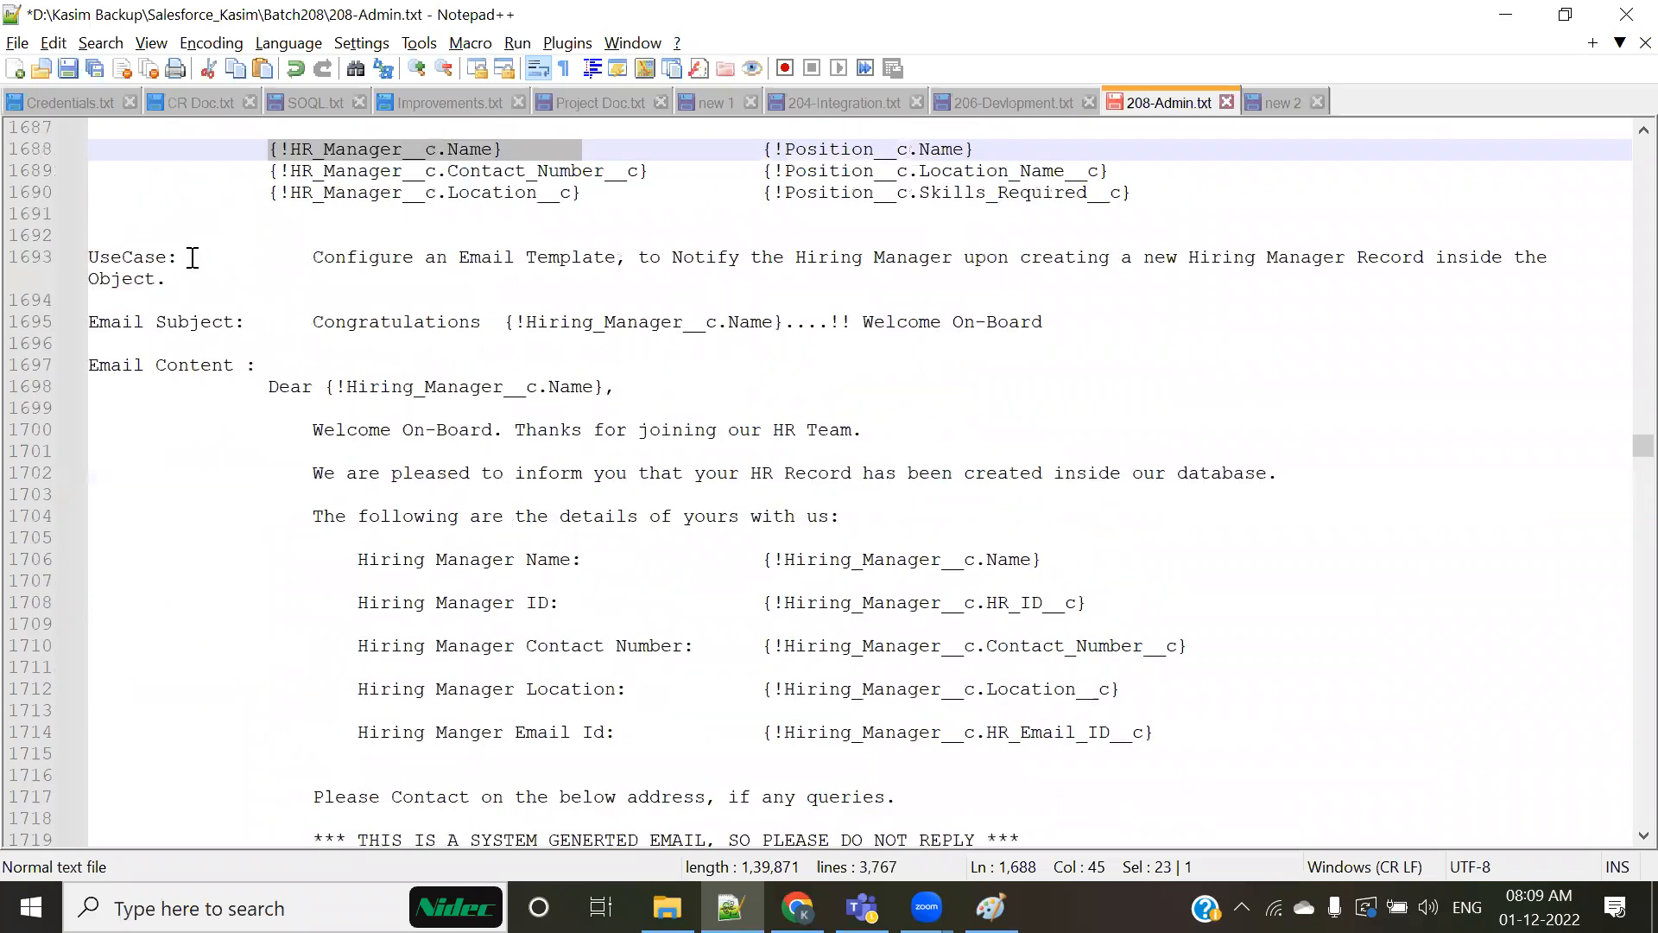
Step: Highlight the use case text about configuring an email template to notify the Hiring Manager
left_click(262, 263)
left_click(302, 259)
key("shift+Down")
key("shift+Down")
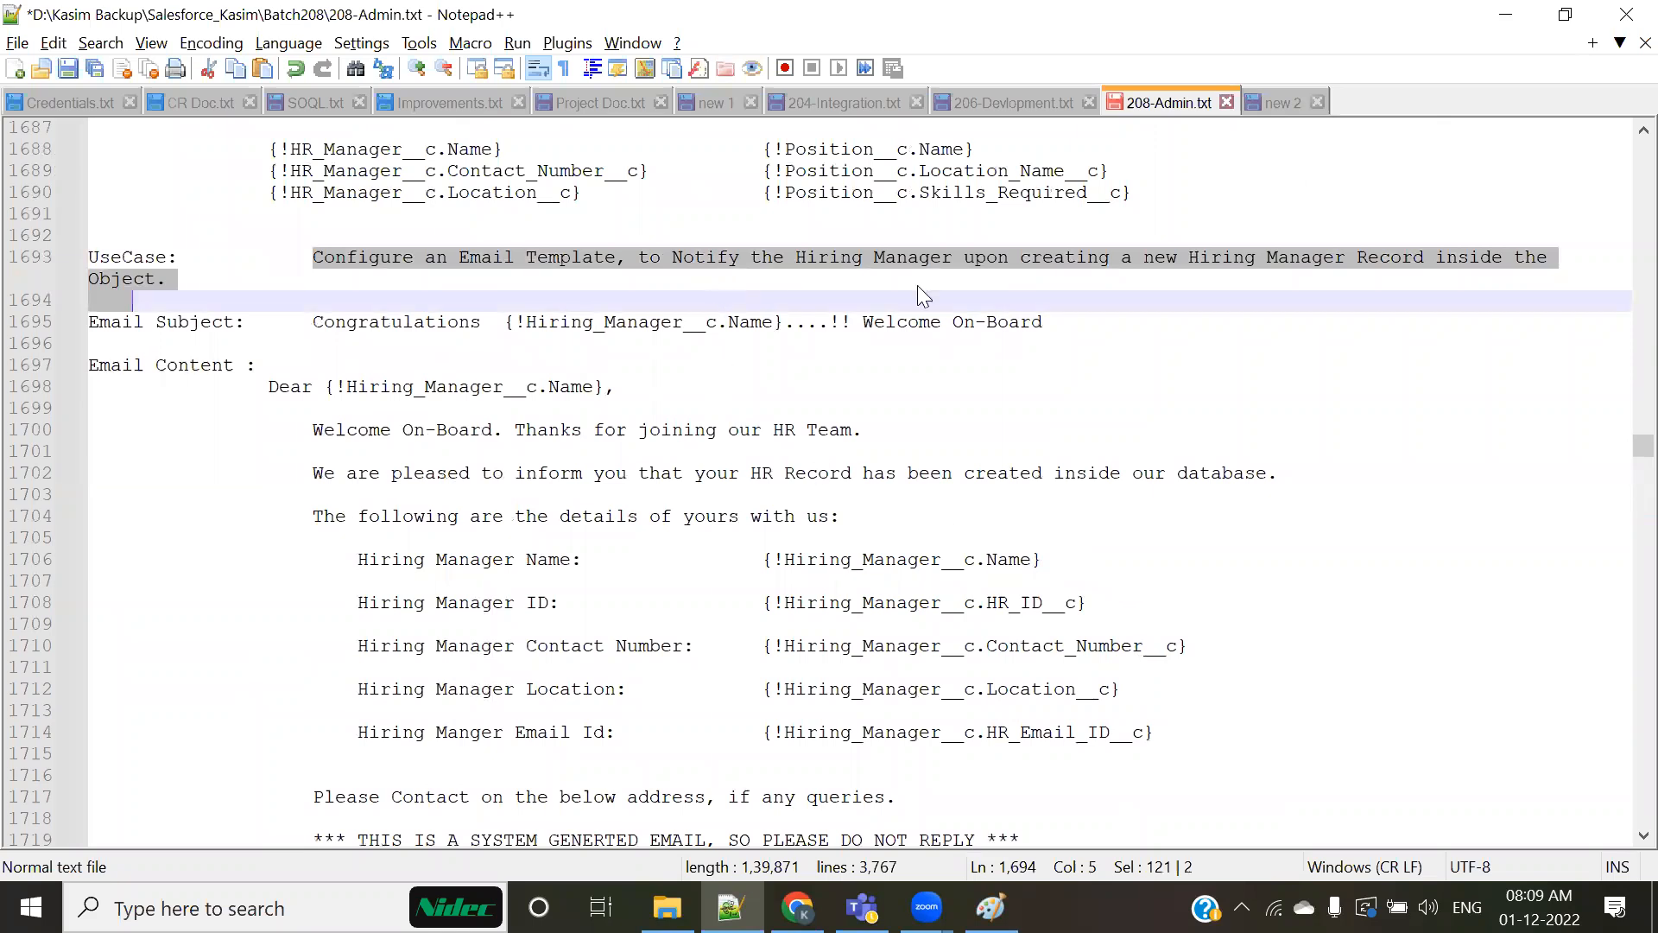
left_click(1059, 274)
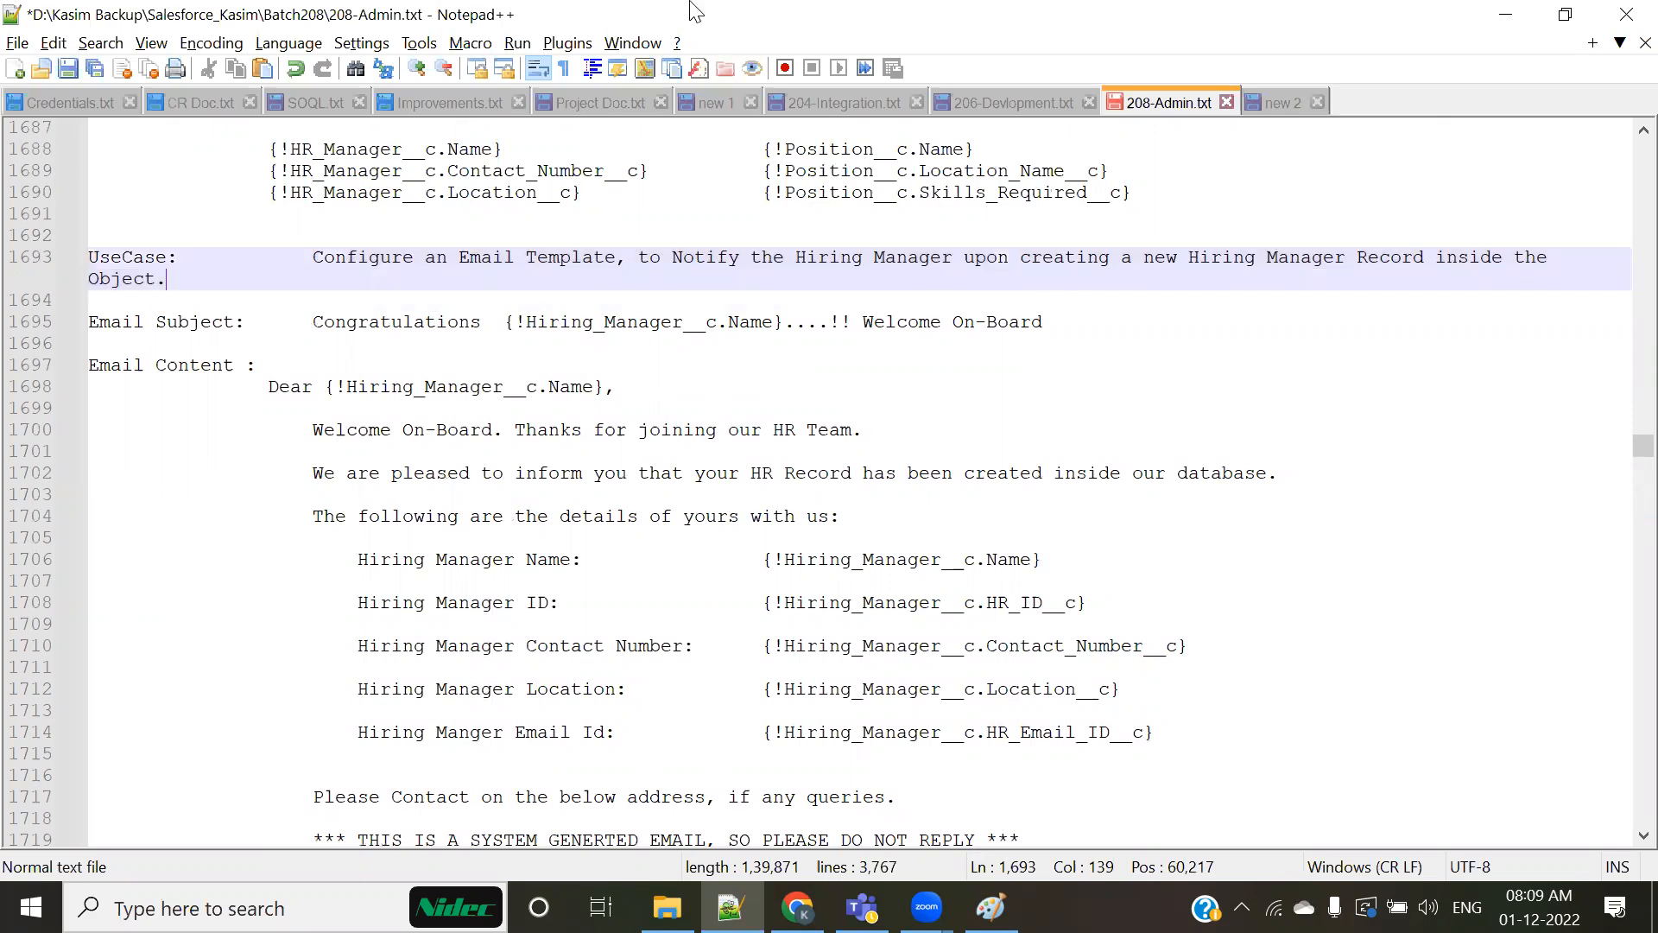
Step: Switch to Salesforce in Chrome, close the spare Salesforce and Gmail tabs, and open the New Hiring Manager form
key("alt+Tab")
left_click(660, 243)
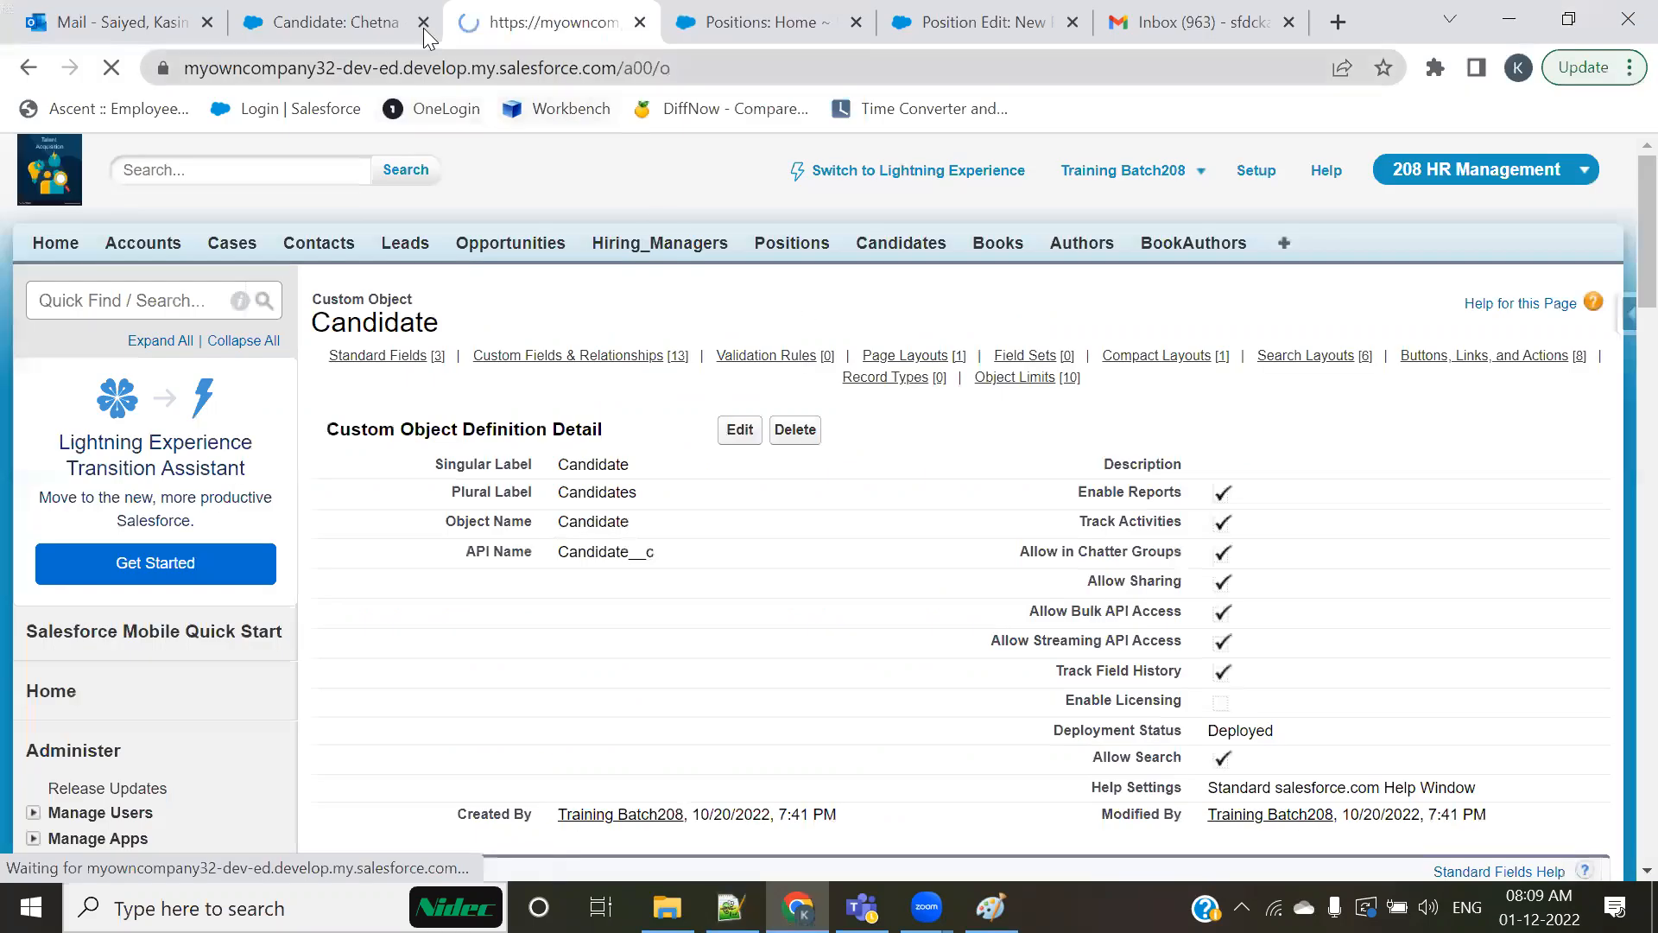
left_click(424, 26)
left_click(639, 22)
left_click(639, 22)
left_click(639, 22)
left_click(734, 437)
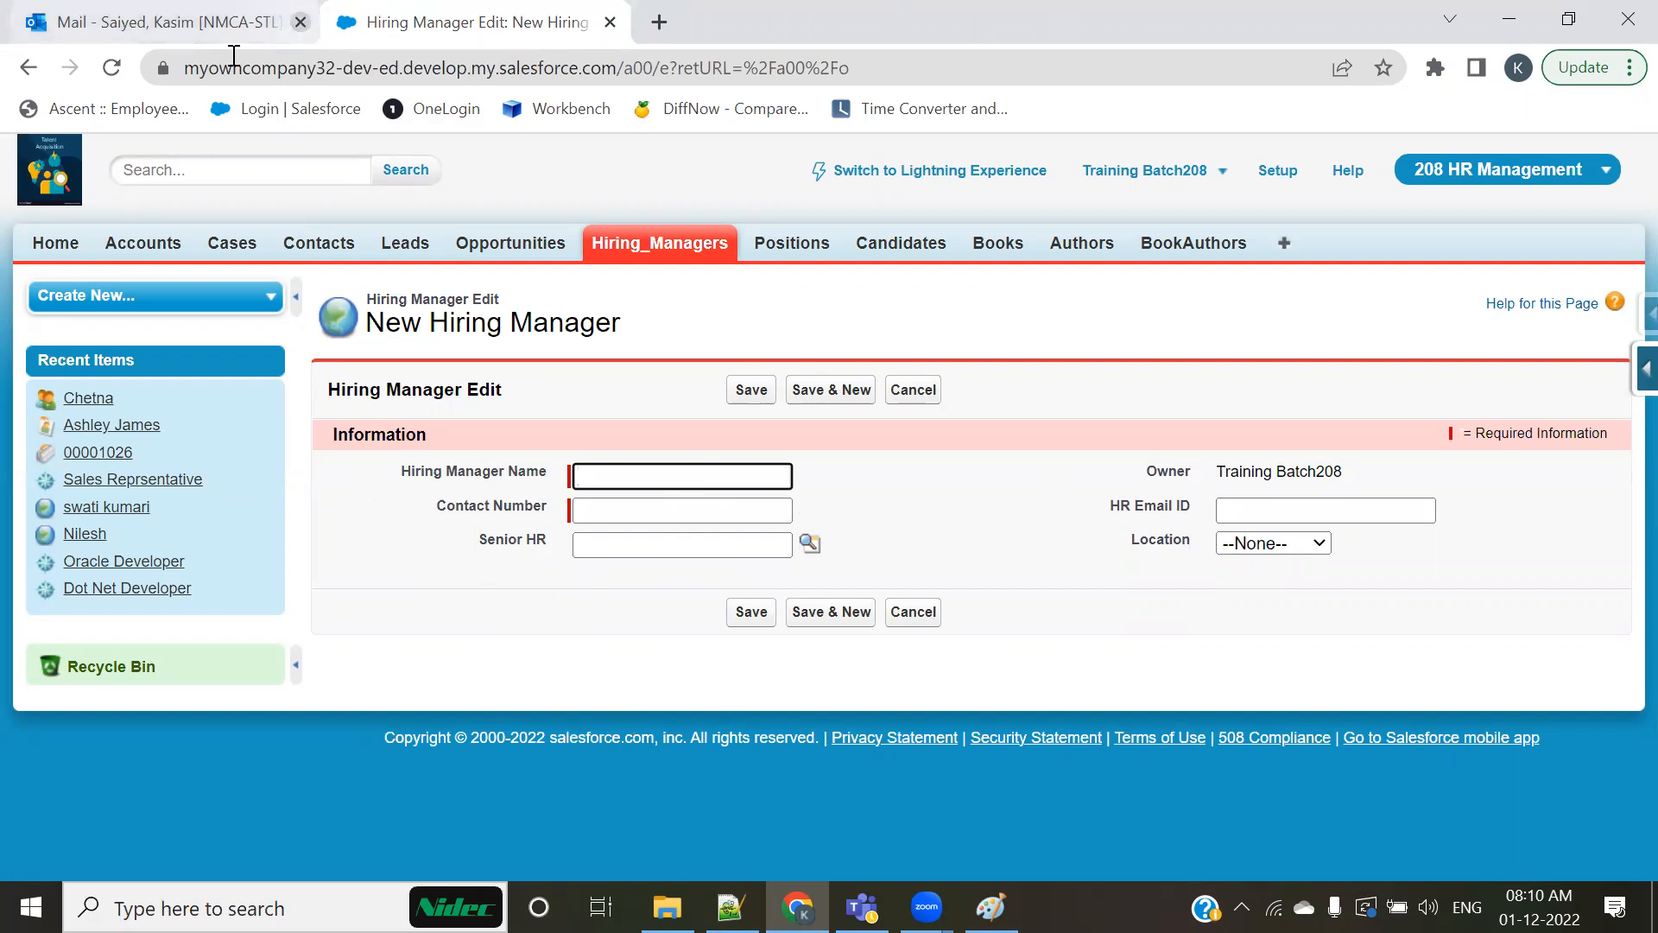
Step: Open the Classic Email Templates page under Communication Templates in Salesforce Setup
key("alt+Tab")
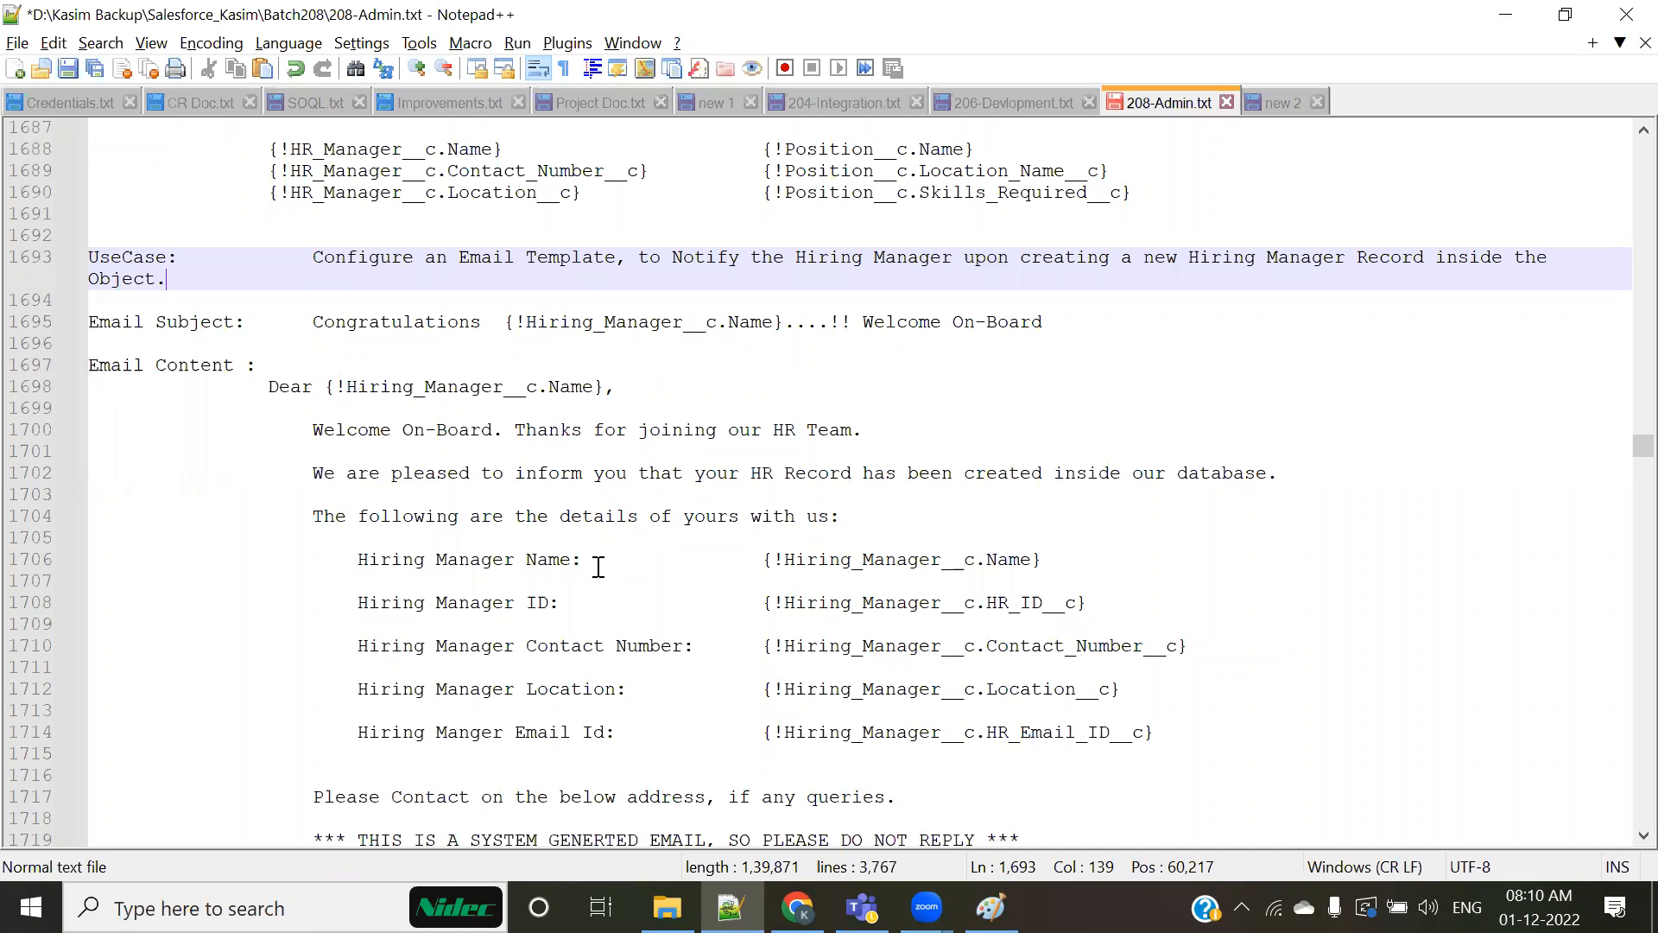
key("alt+Tab")
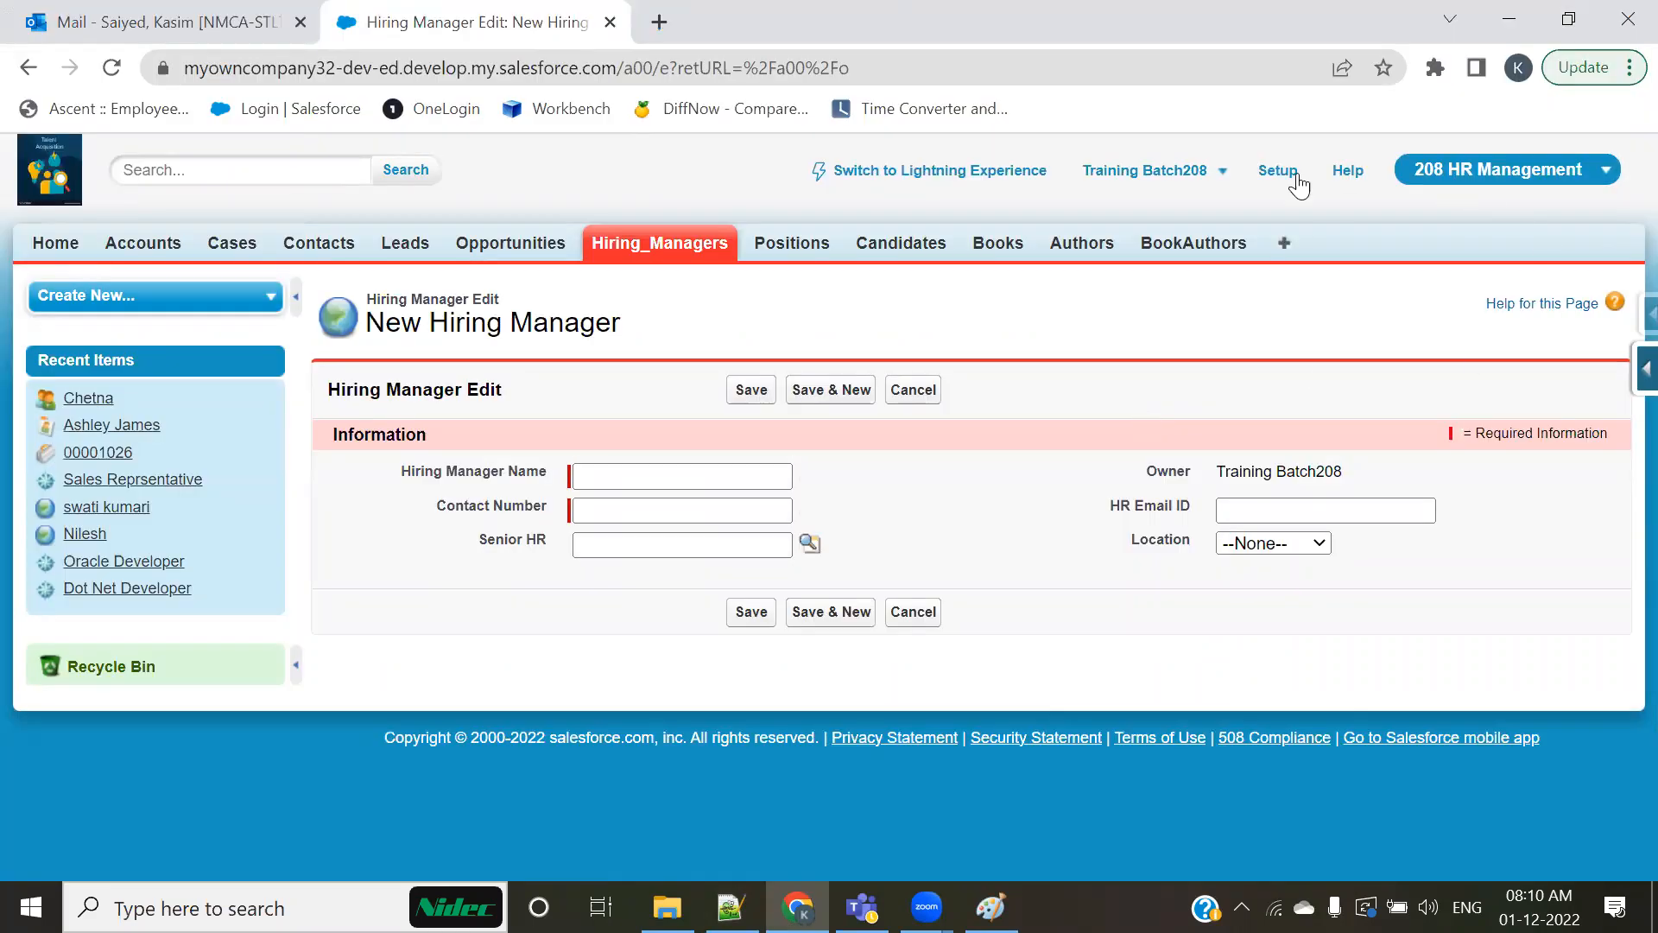
left_click(1292, 172)
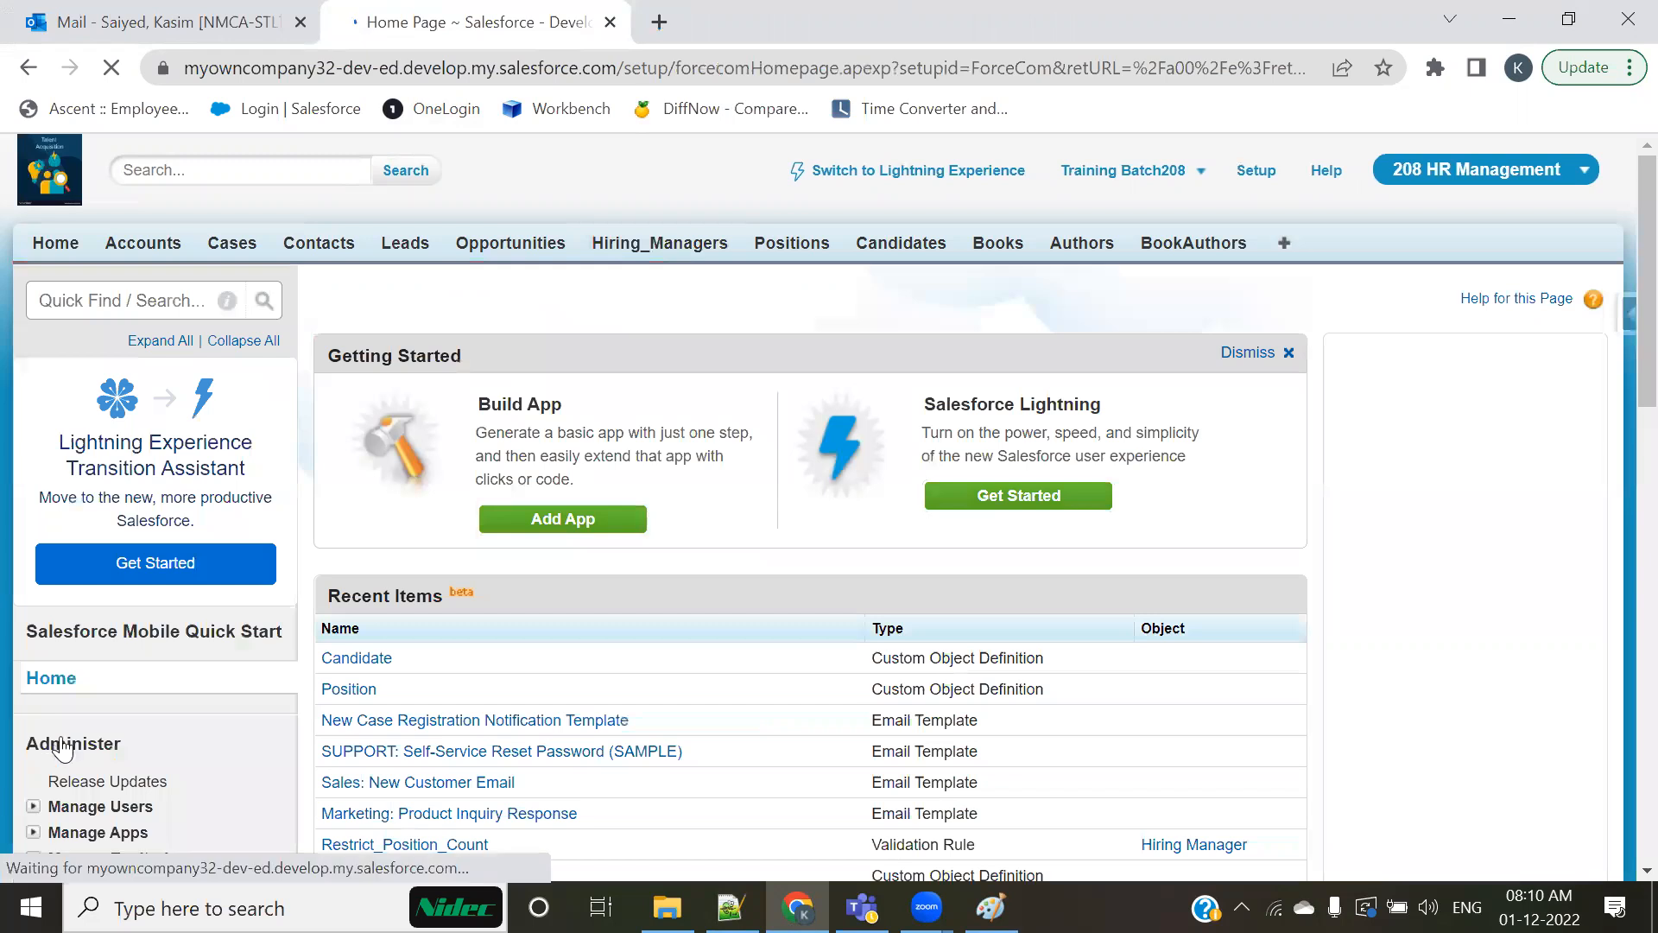
scroll(56, 743, "down", 5)
scroll(139, 686, "down", 4)
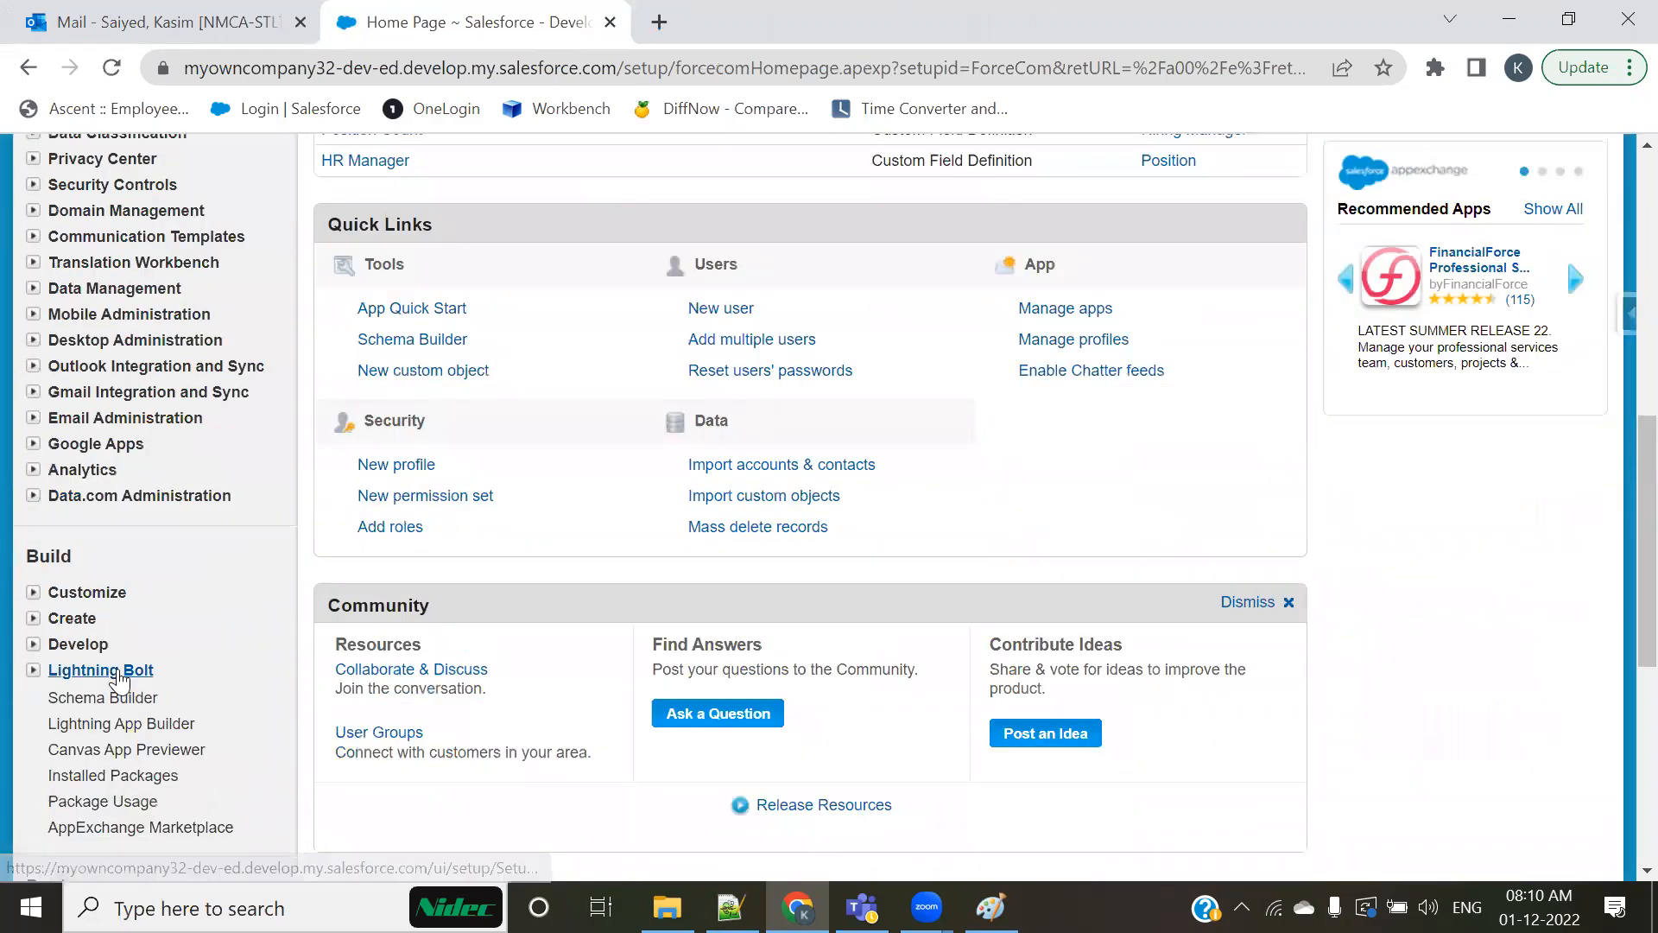
left_click(33, 236)
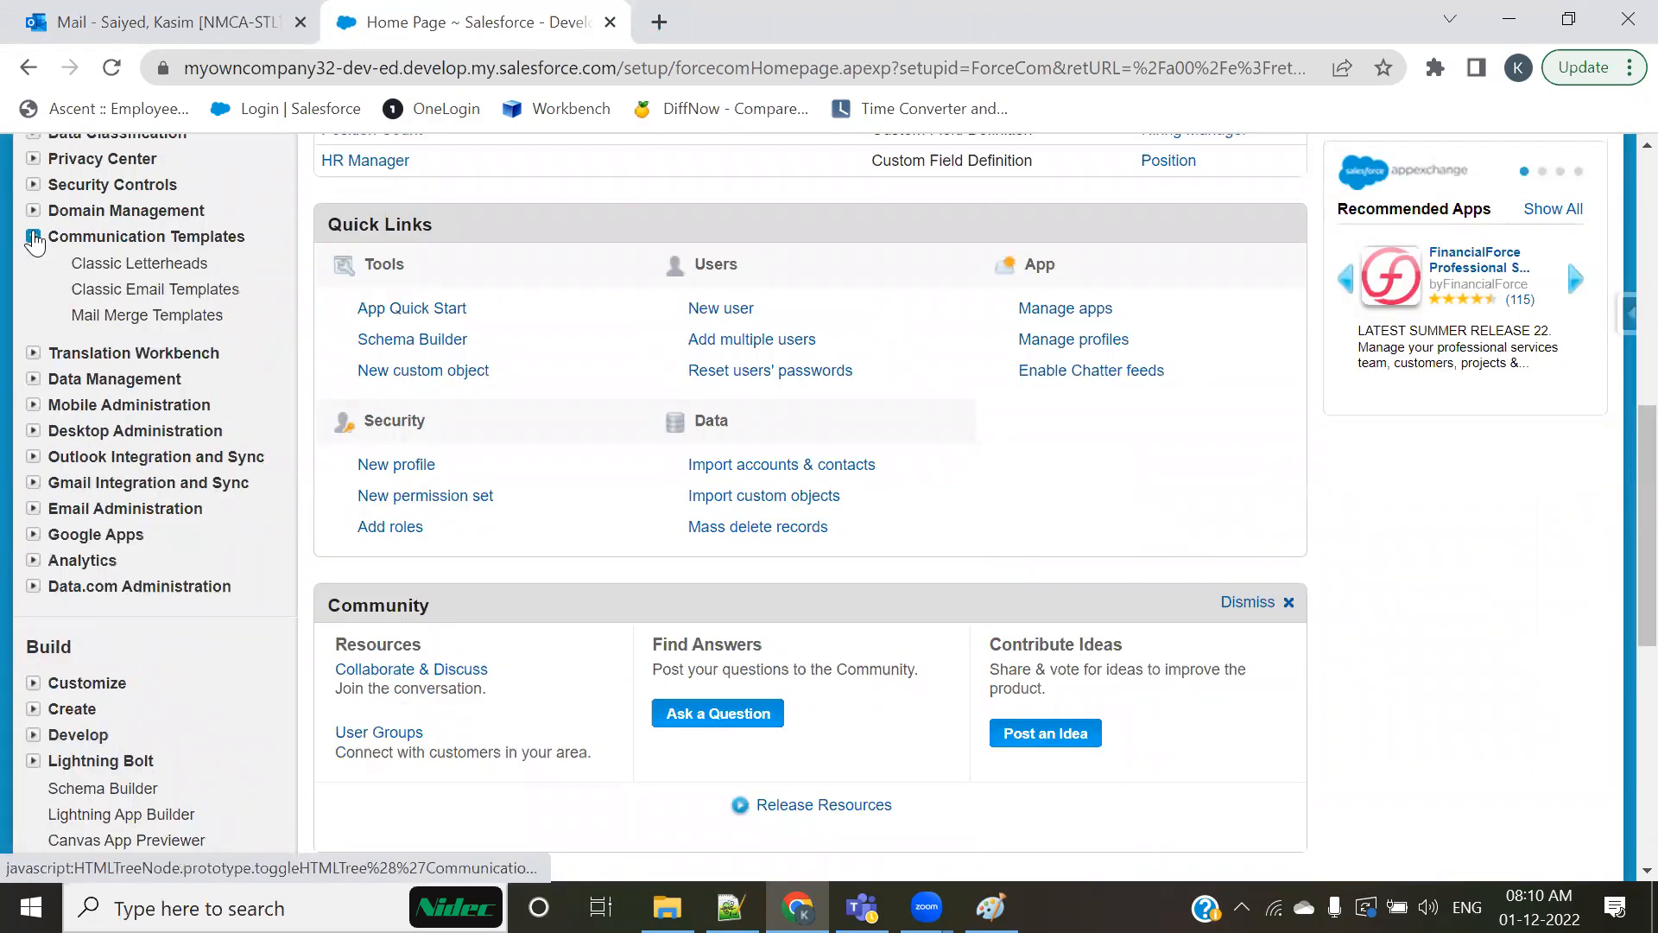
scroll(76, 505, "up", 6)
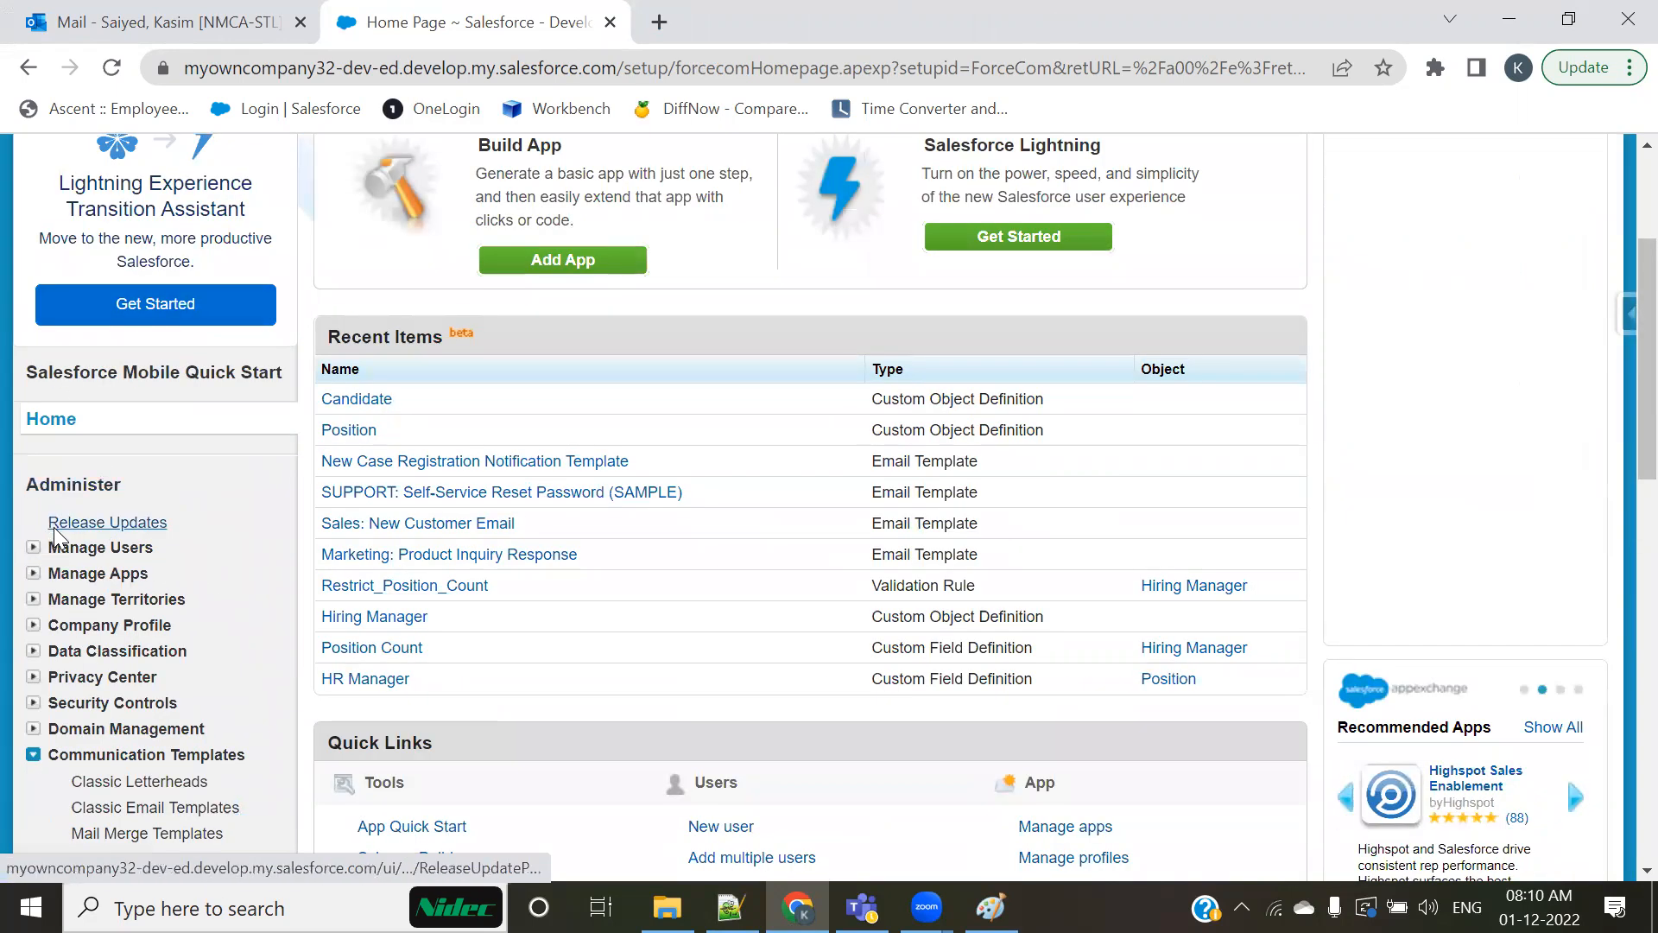
scroll(77, 505, "down", 4)
left_click(90, 420)
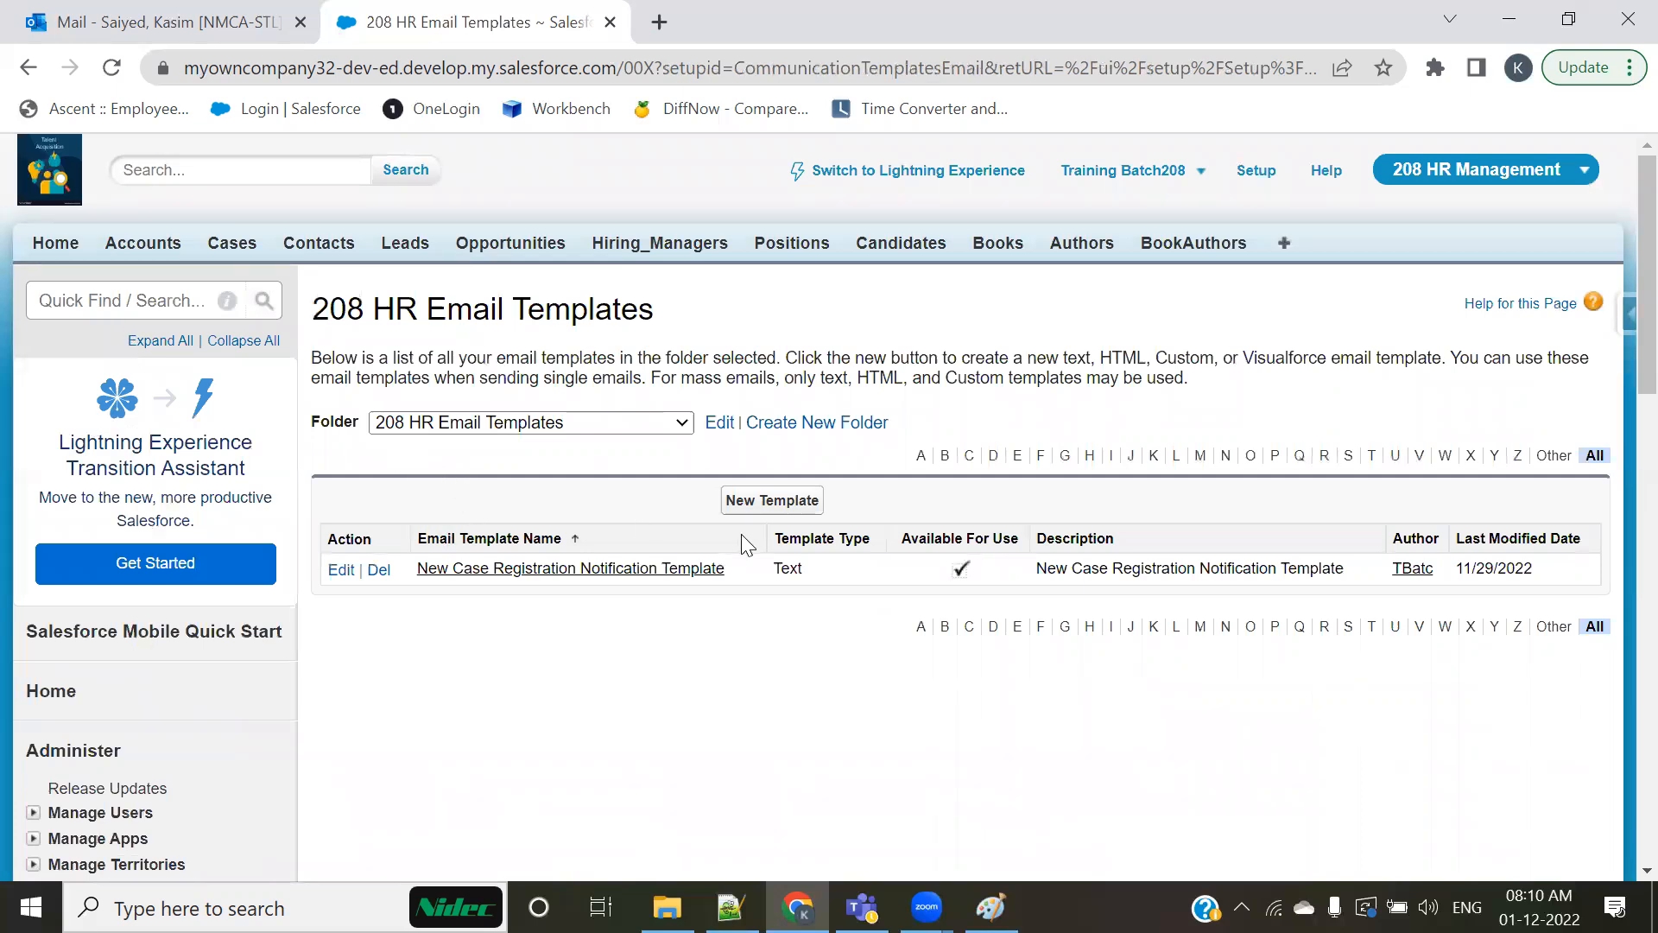
Step: Start a Text email template that is available for use, named "New Hiring Manager Creation Notification Template"
left_click(783, 512)
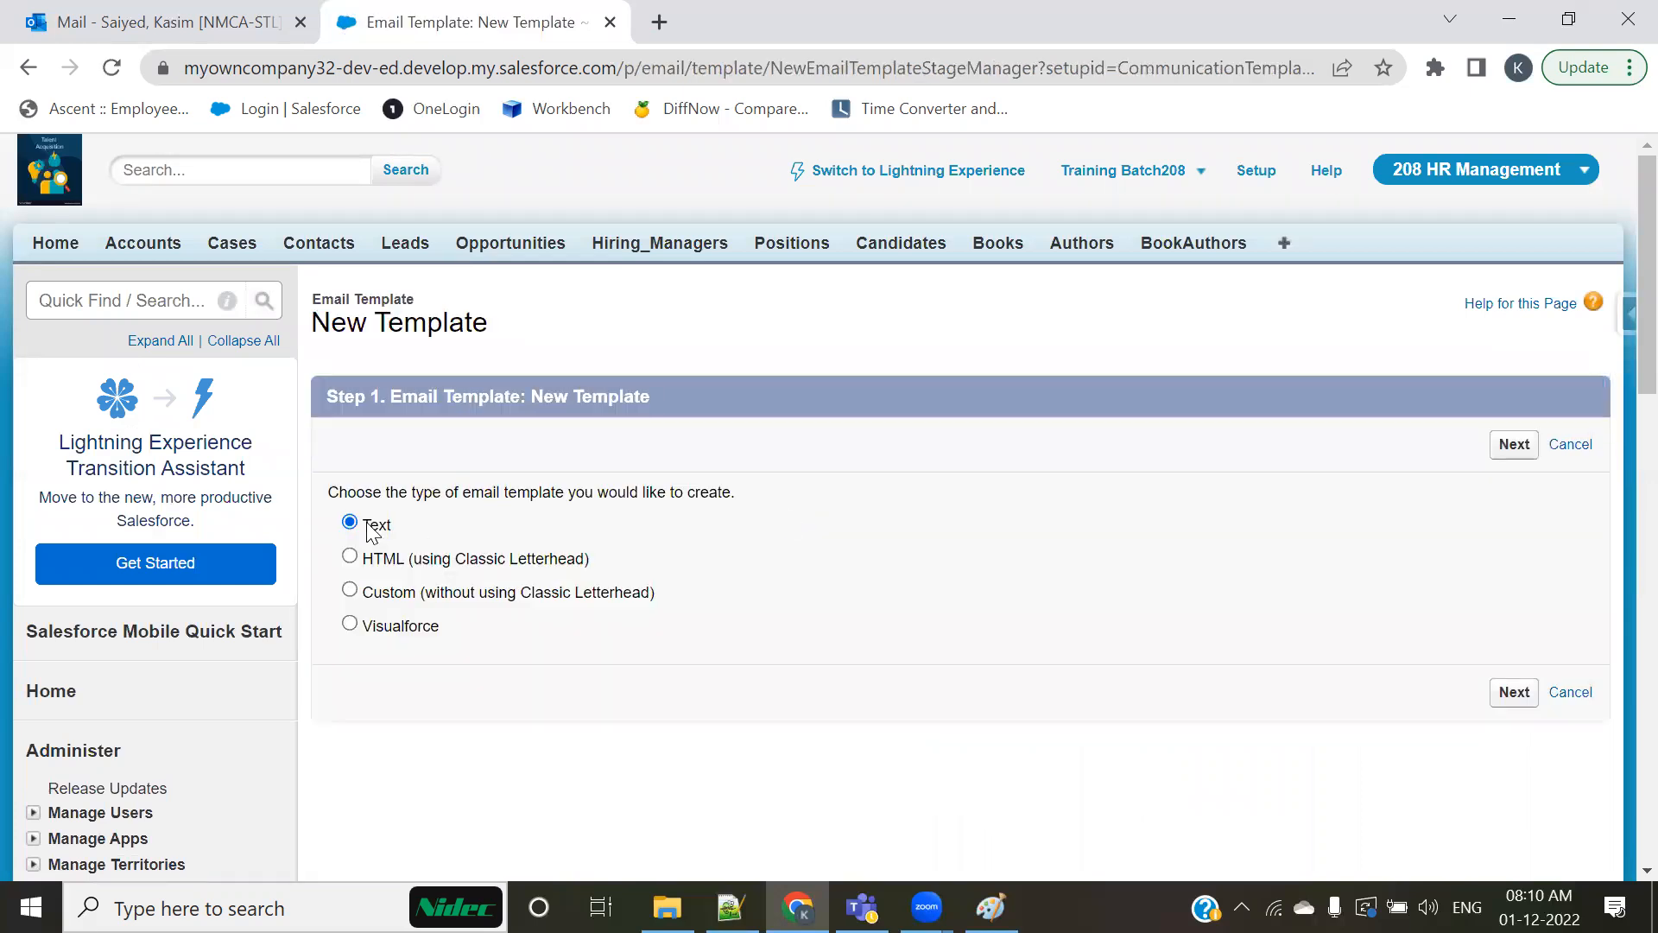
left_click(1511, 449)
scroll(649, 653, "down", 4)
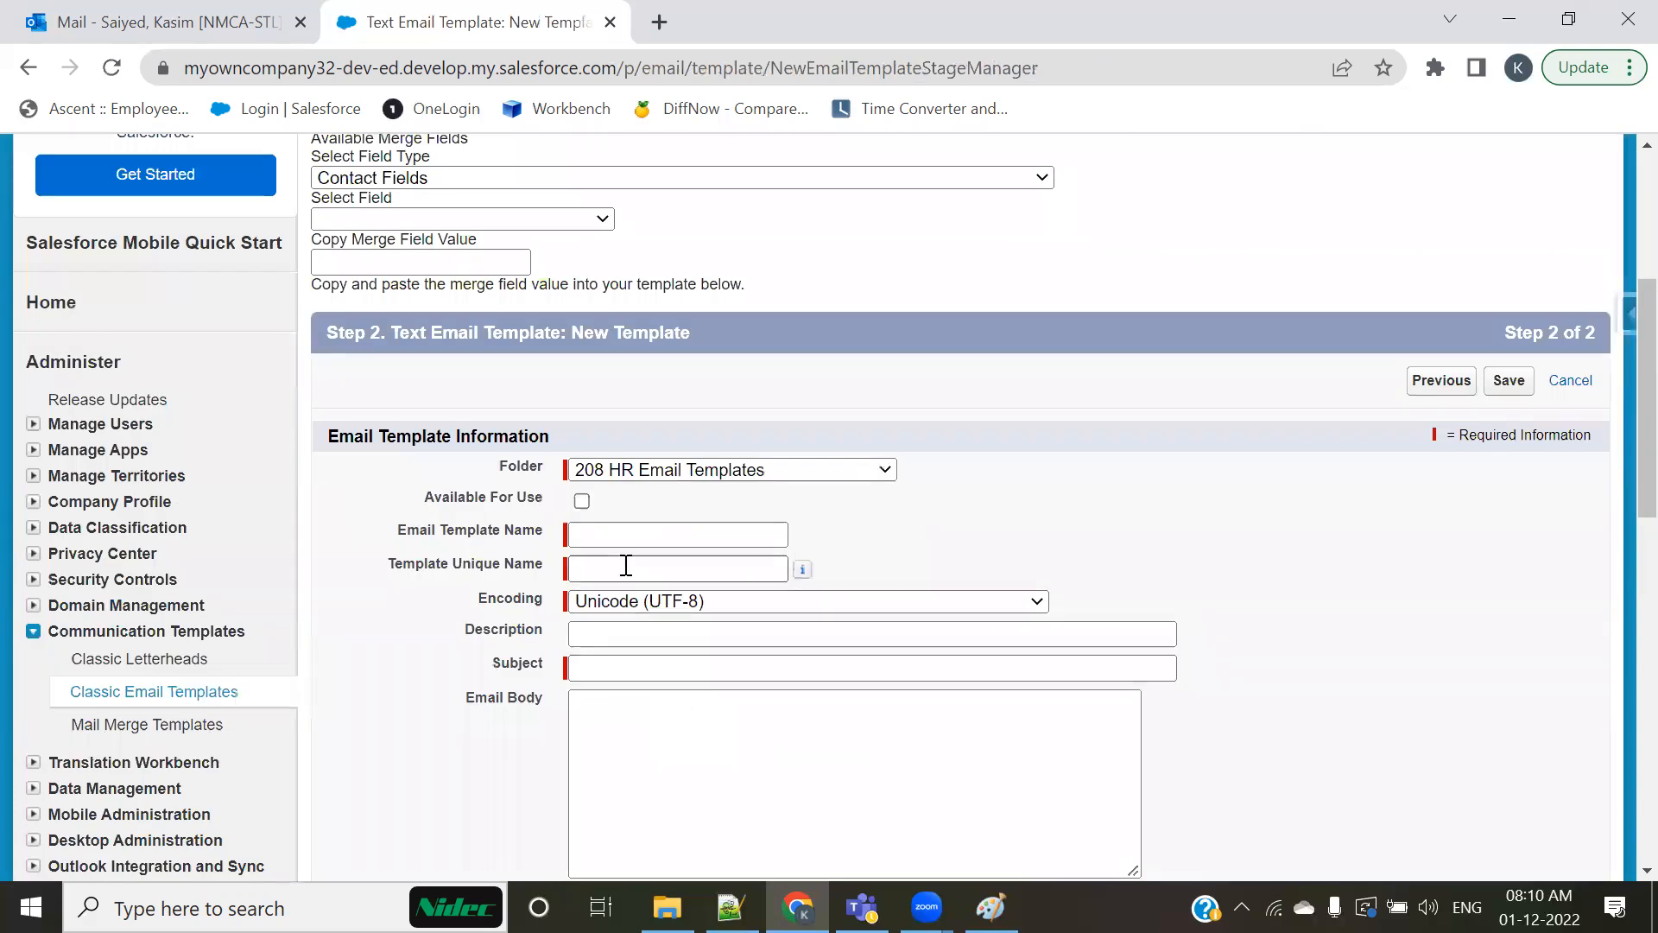
left_click(582, 503)
left_click(631, 537)
type("New Hiring Manager Creati")
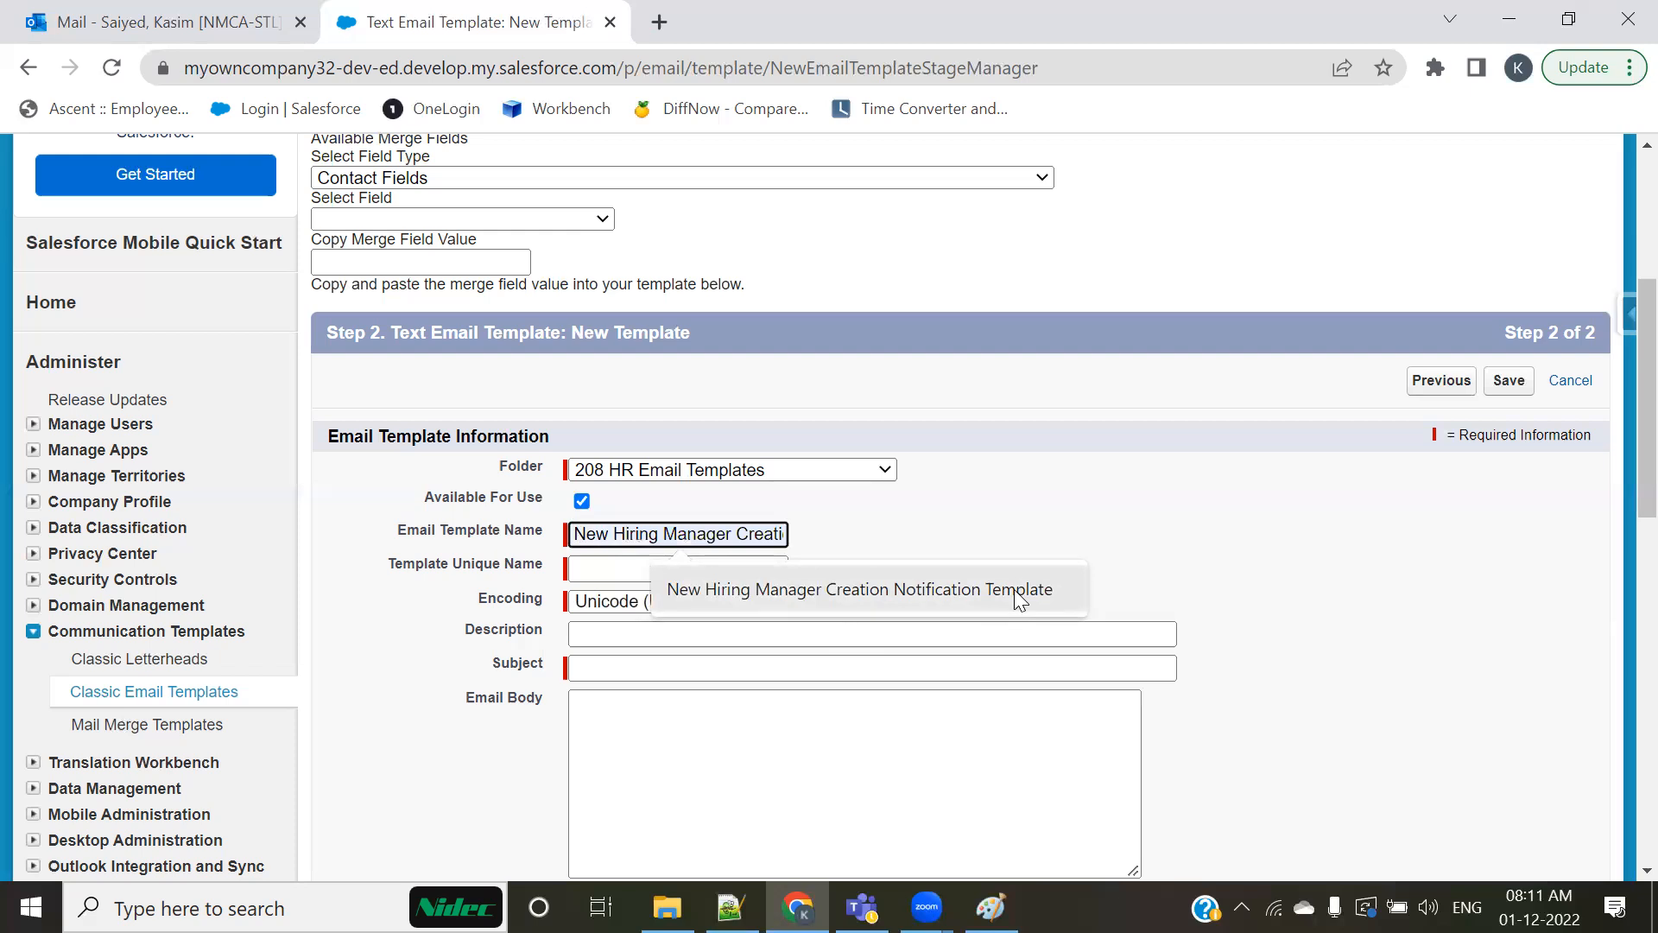
left_click(1014, 589)
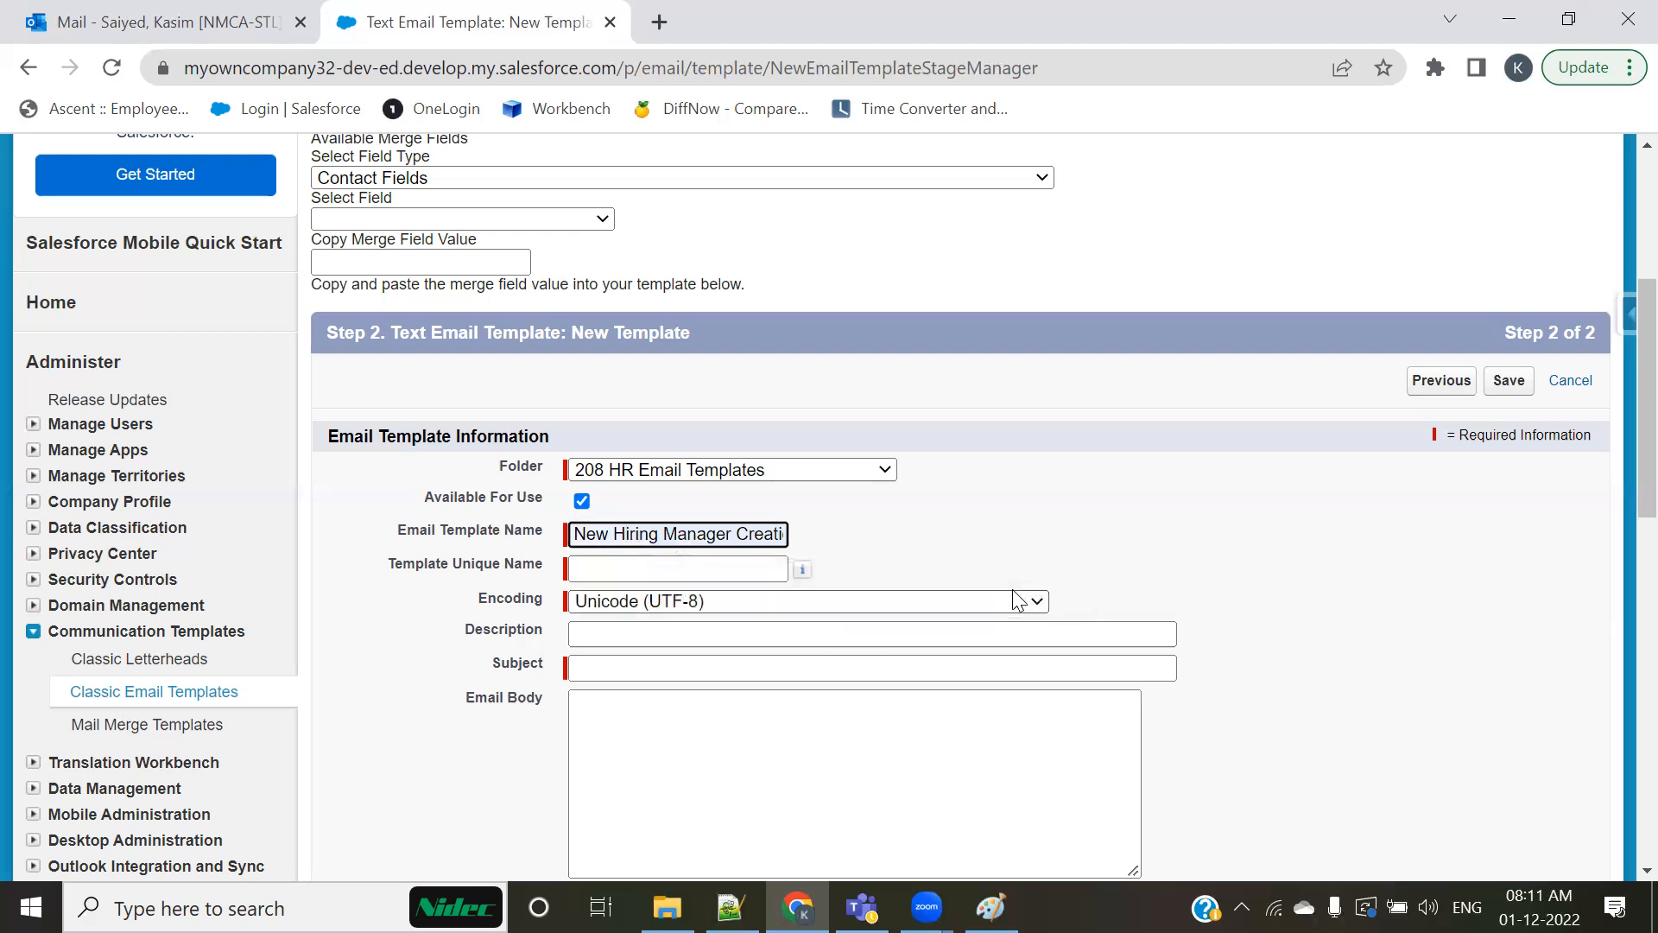
Step: Accept the auto-filled unique name and copy the use case text from "an Email Template" through "Object." in the Notepad++ notes into the Description
key("Tab")
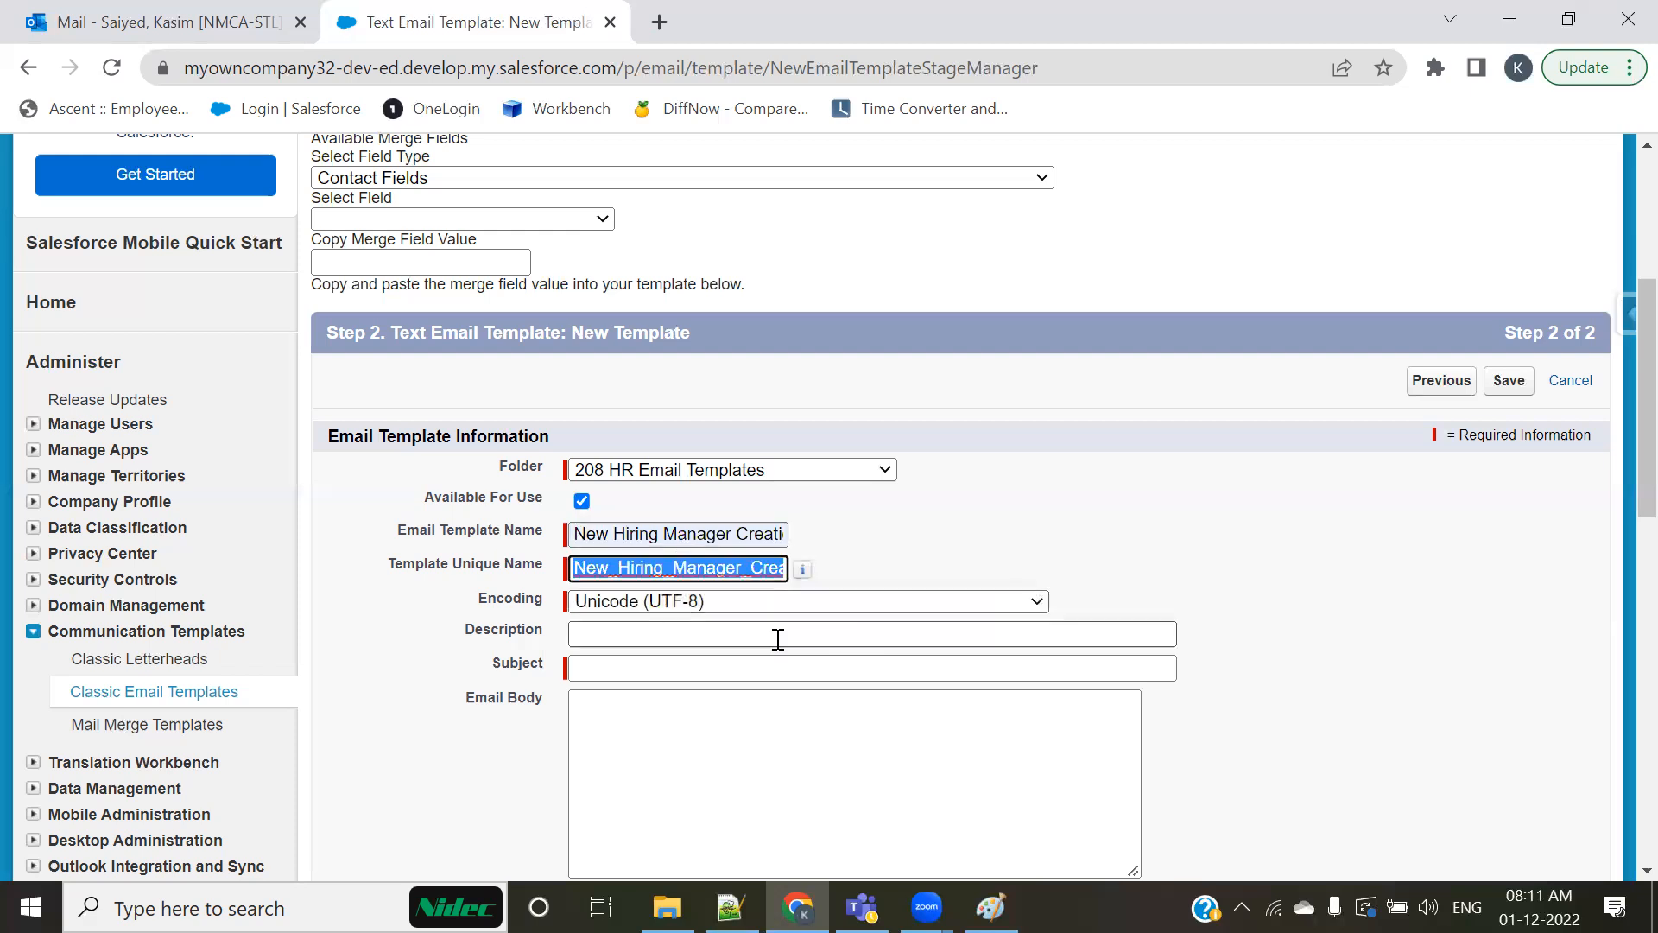
left_click(714, 634)
key("alt+Tab")
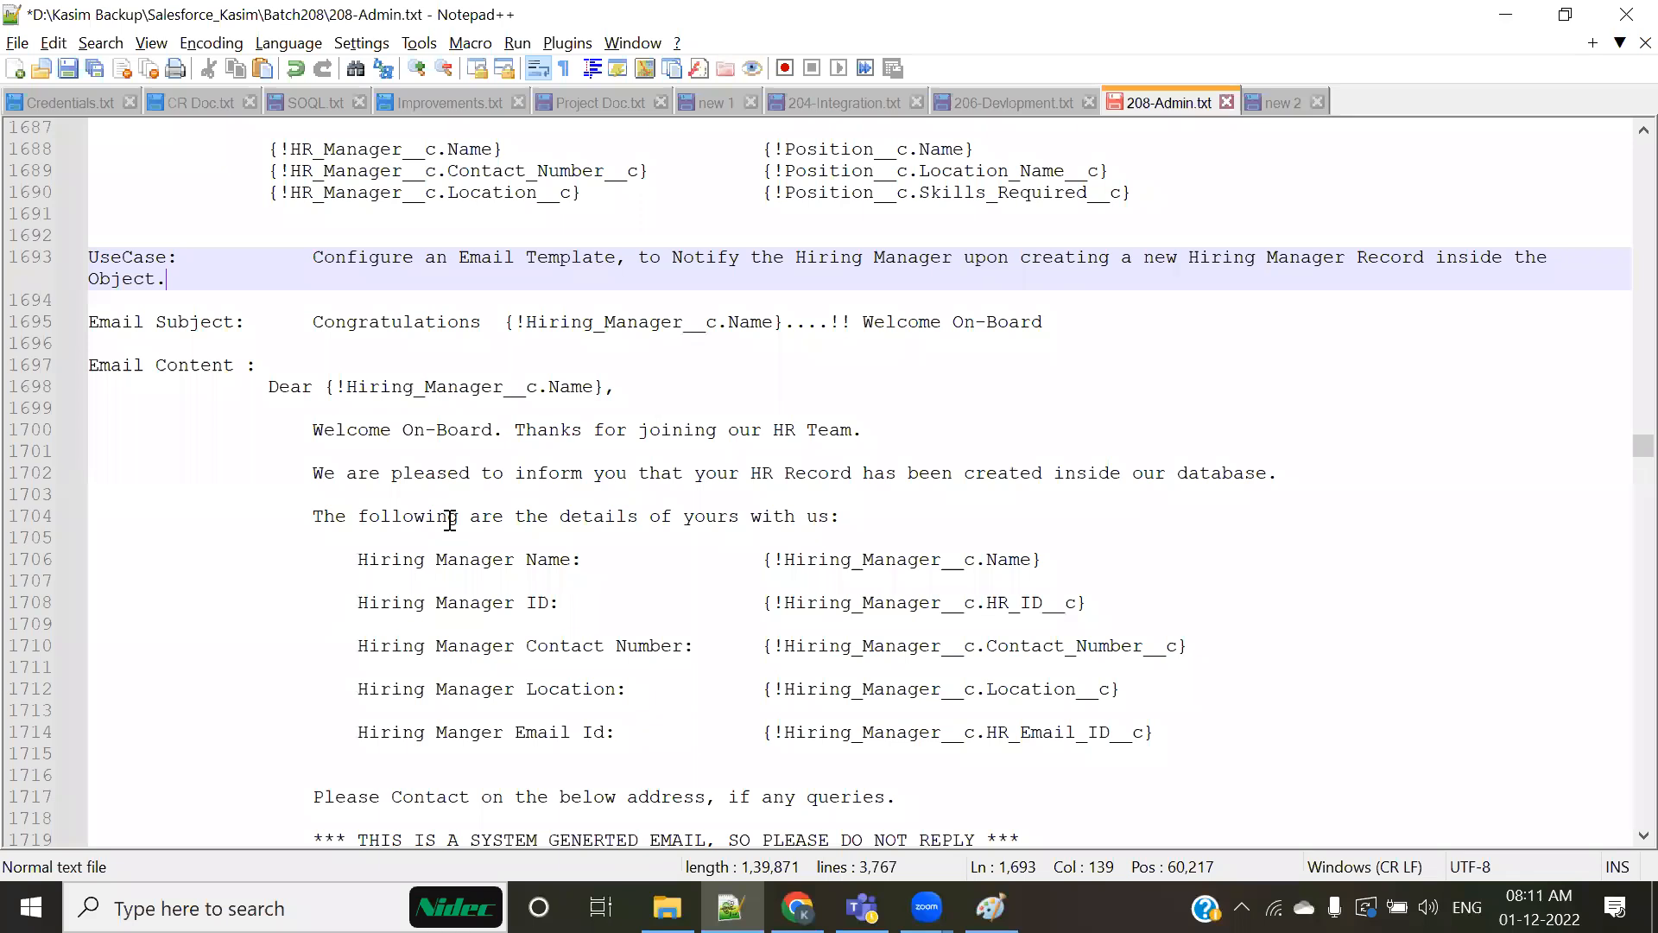
scroll(389, 457, "up", 2)
left_click_drag(426, 388, 1503, 412)
key("ctrl+c")
key("alt+Tab")
key("ctrl+v")
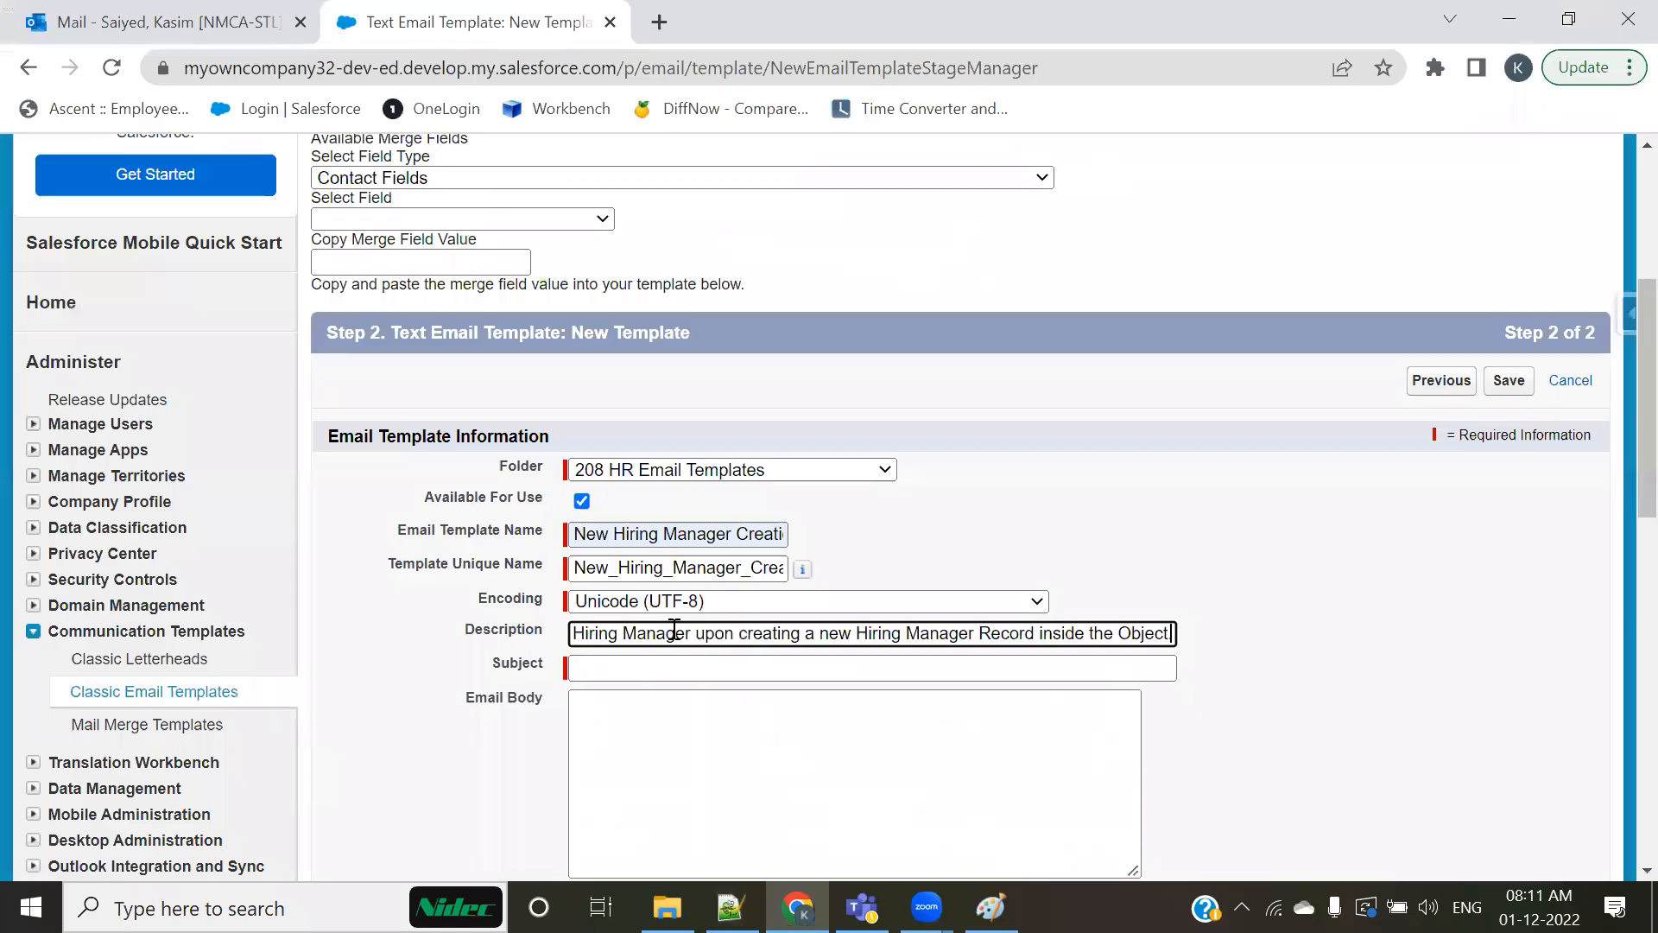
Step: Remove the leading "an" so the template description starts with "Email Template, to Notify the Hiring Manager"
key("Home")
left_click(596, 636)
key("BackSpace")
key("BackSpace")
key("BackSpace")
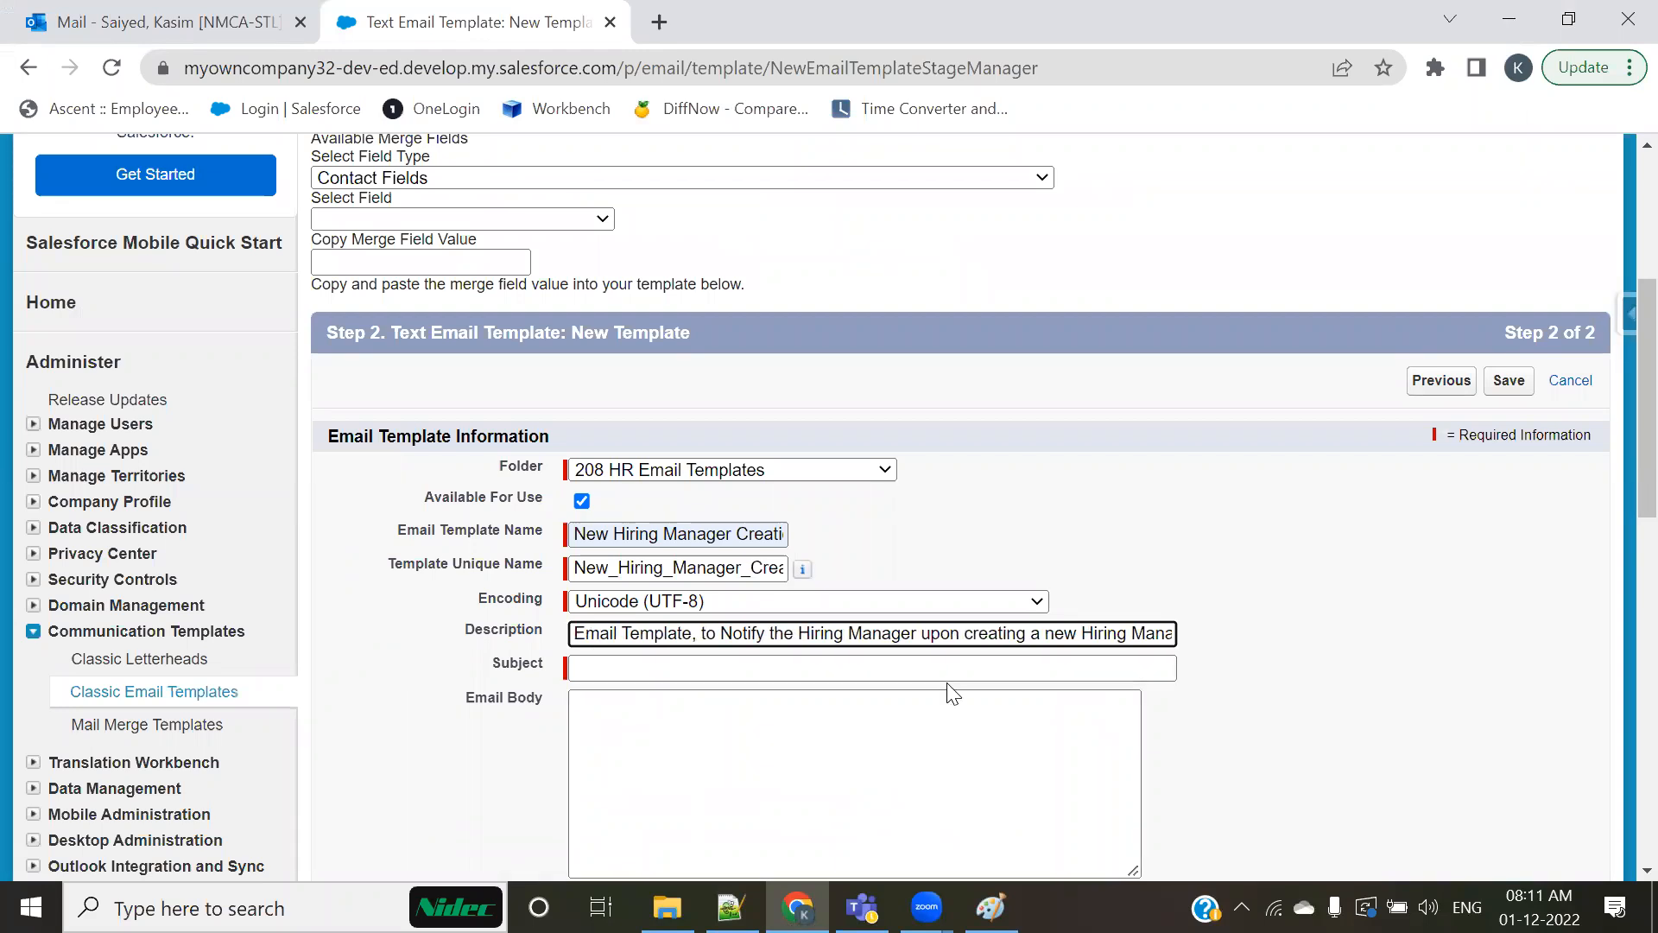
Step: Switch to the Notepad++ notes and delete the {!Hiring_Manager__c.Name} merge field from the Email Subject line
key("alt+Tab")
scroll(768, 574, "down", 1)
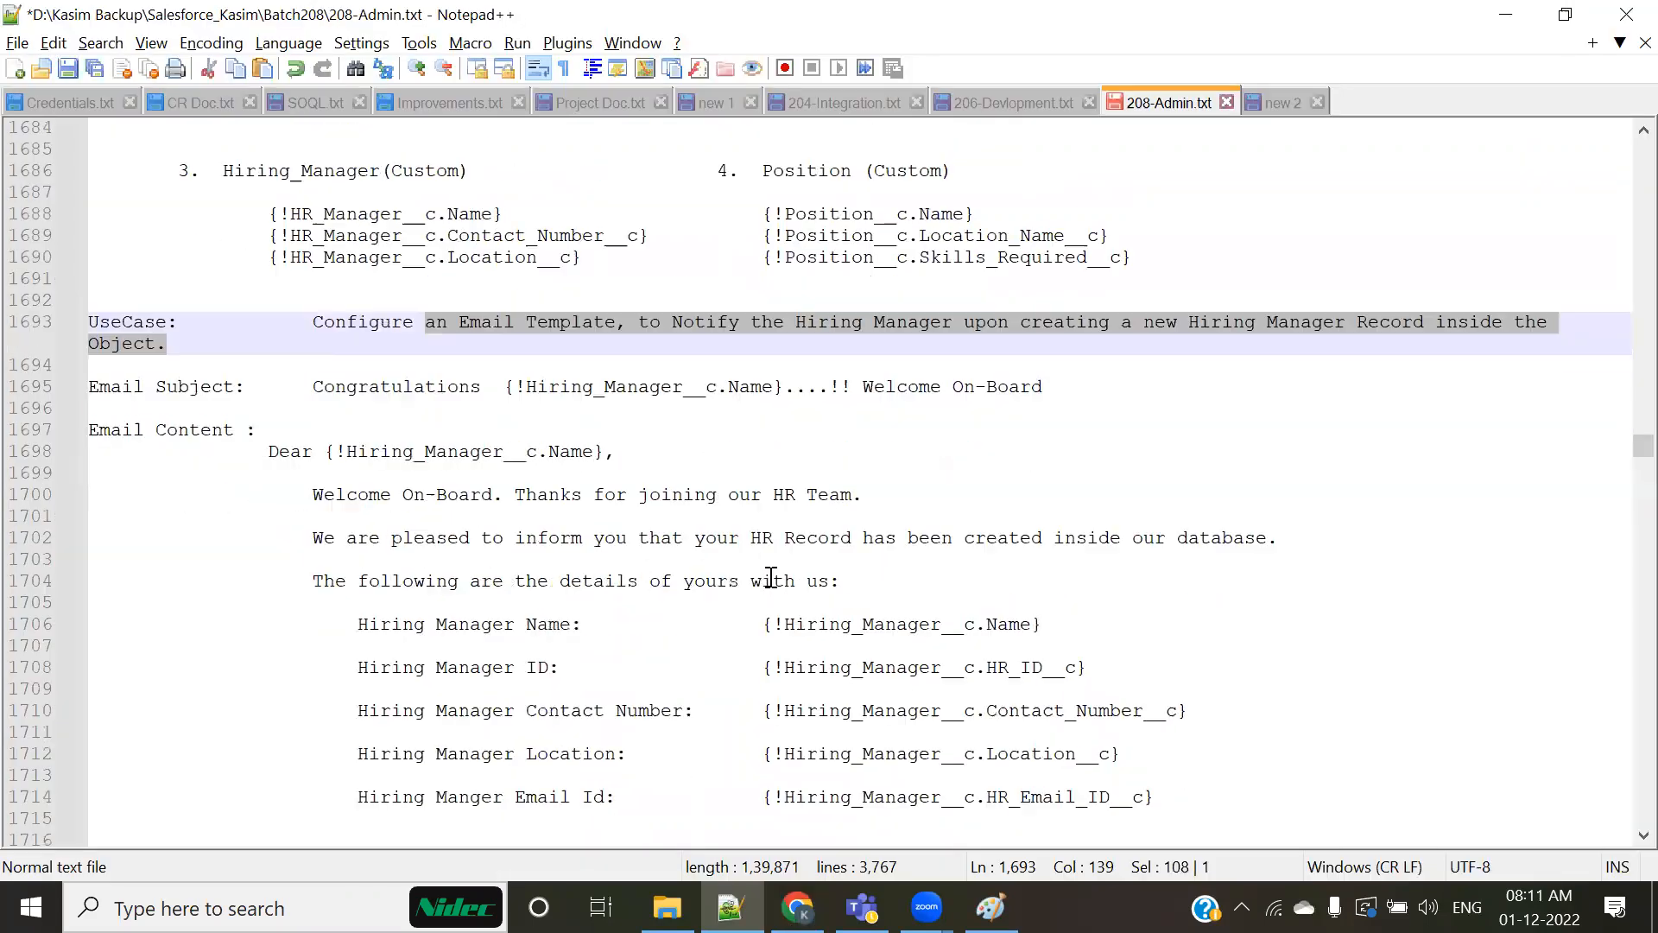
double_click(316, 386)
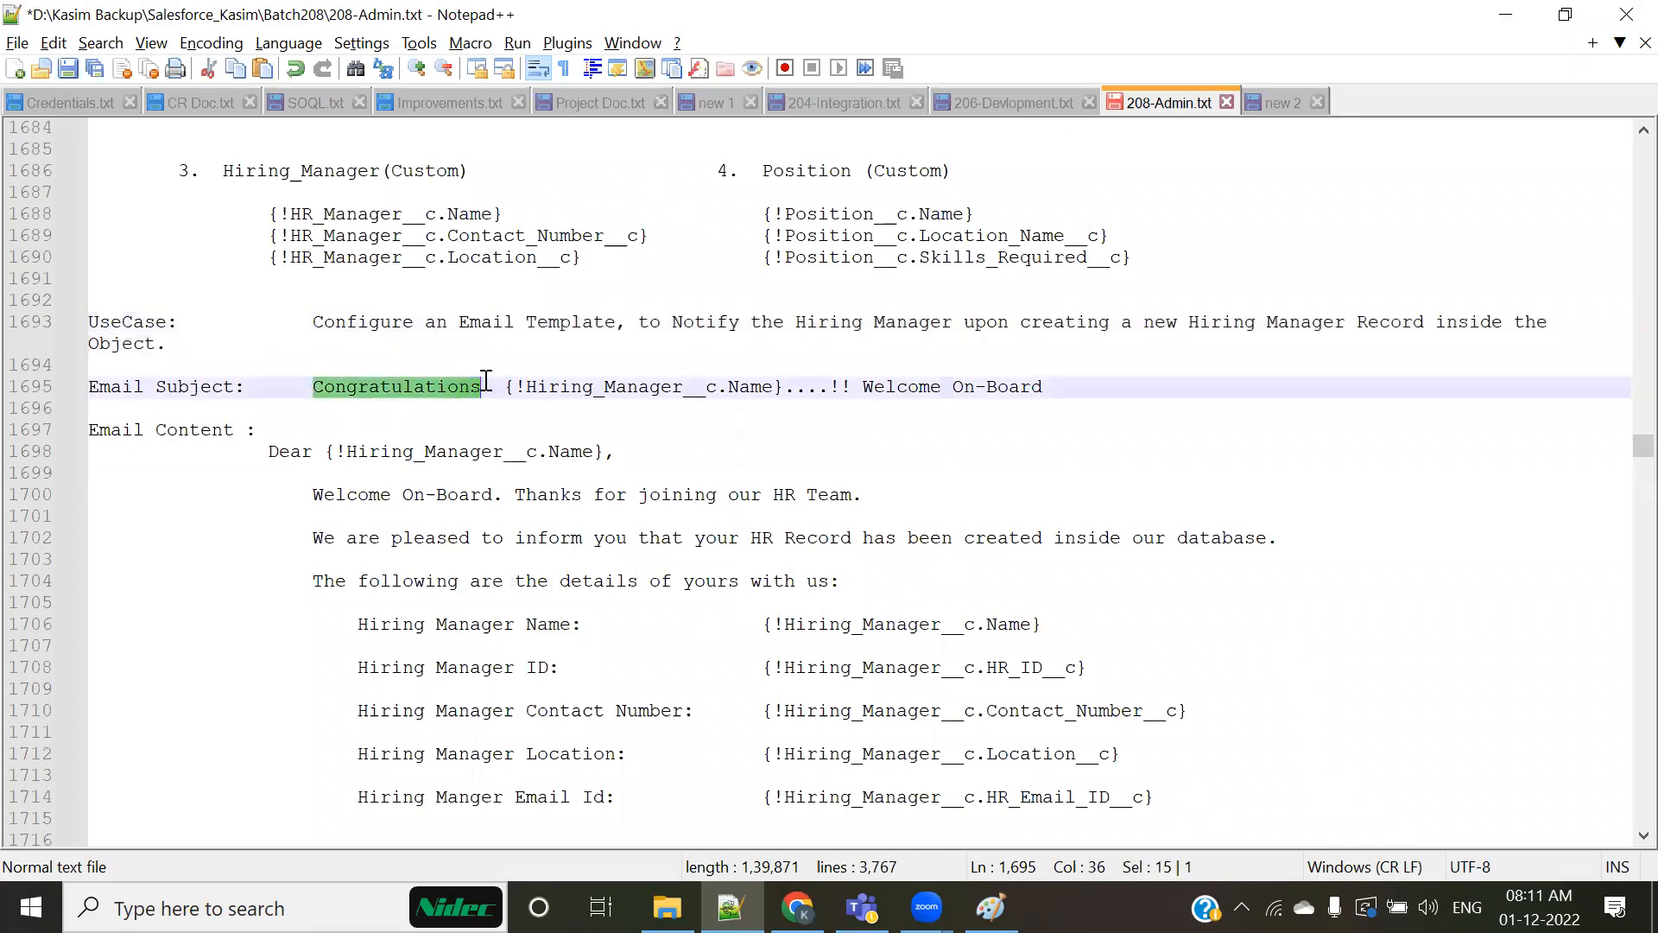
left_click_drag(505, 386, 796, 386)
left_click(766, 432)
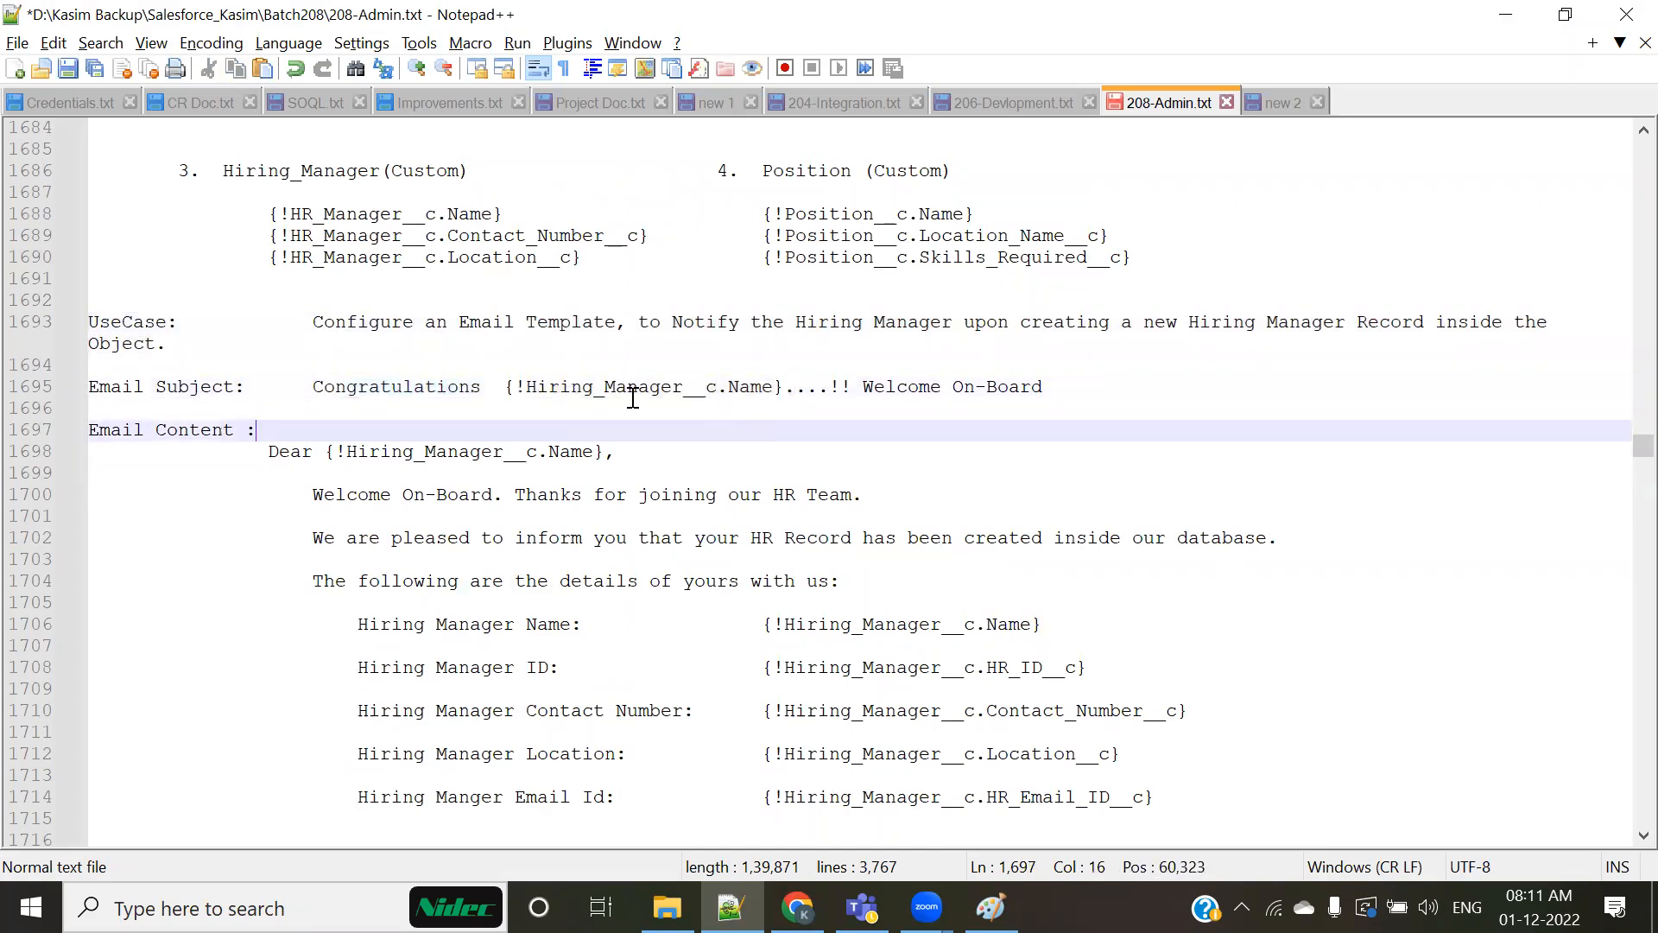
left_click_drag(505, 386, 785, 389)
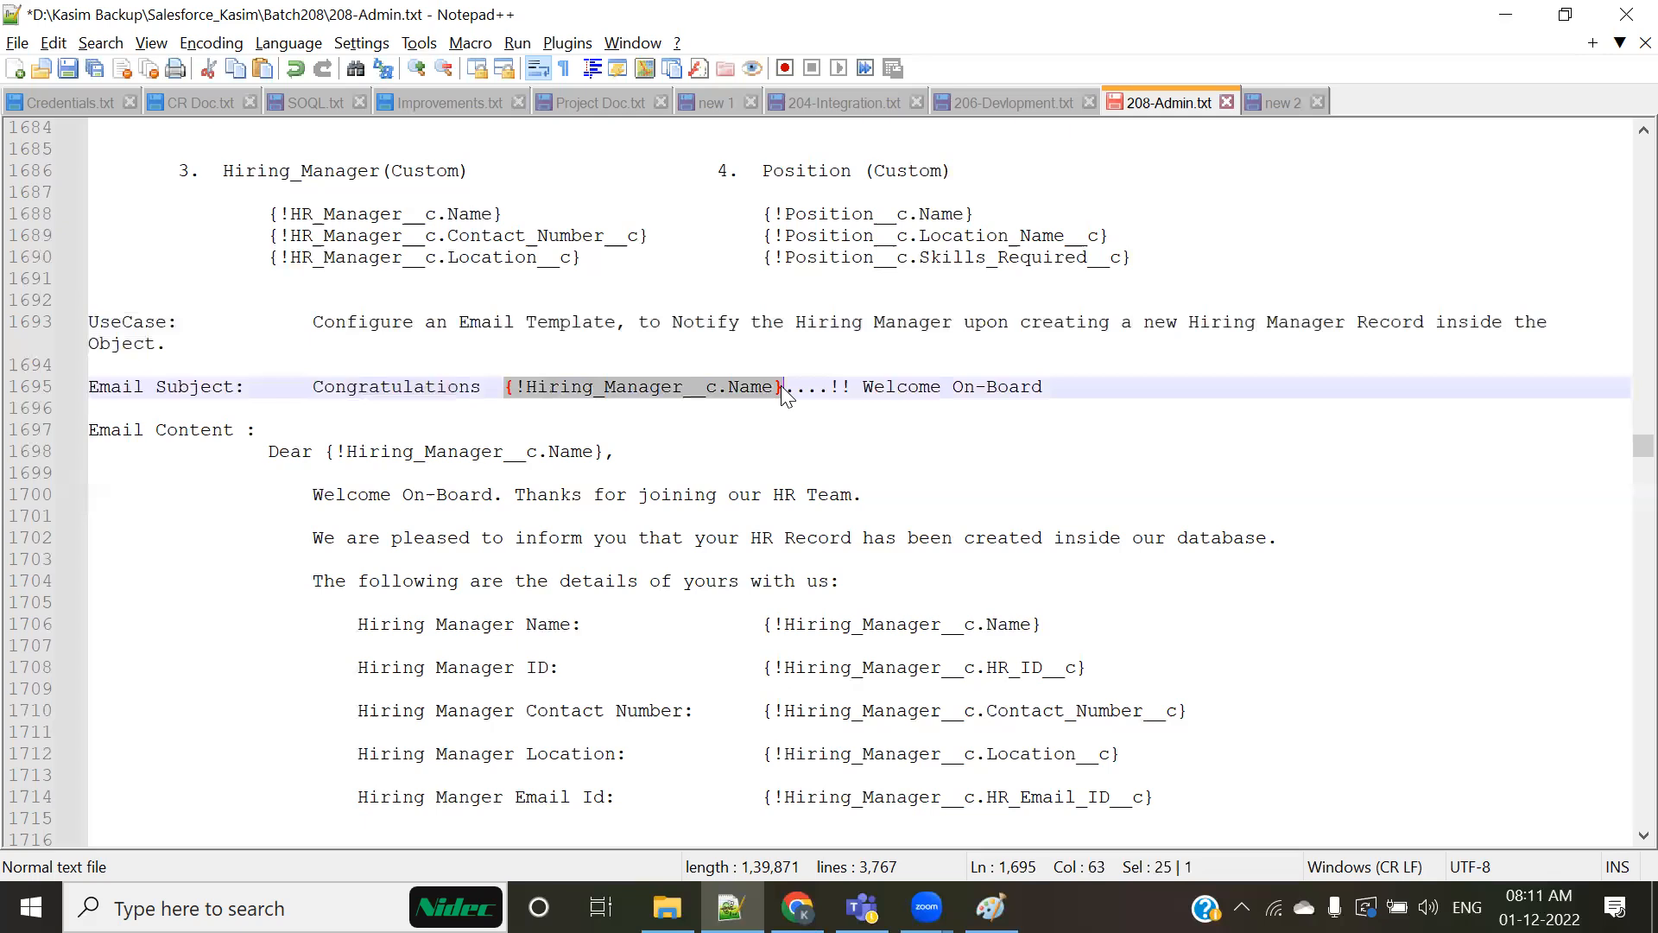
key("Delete")
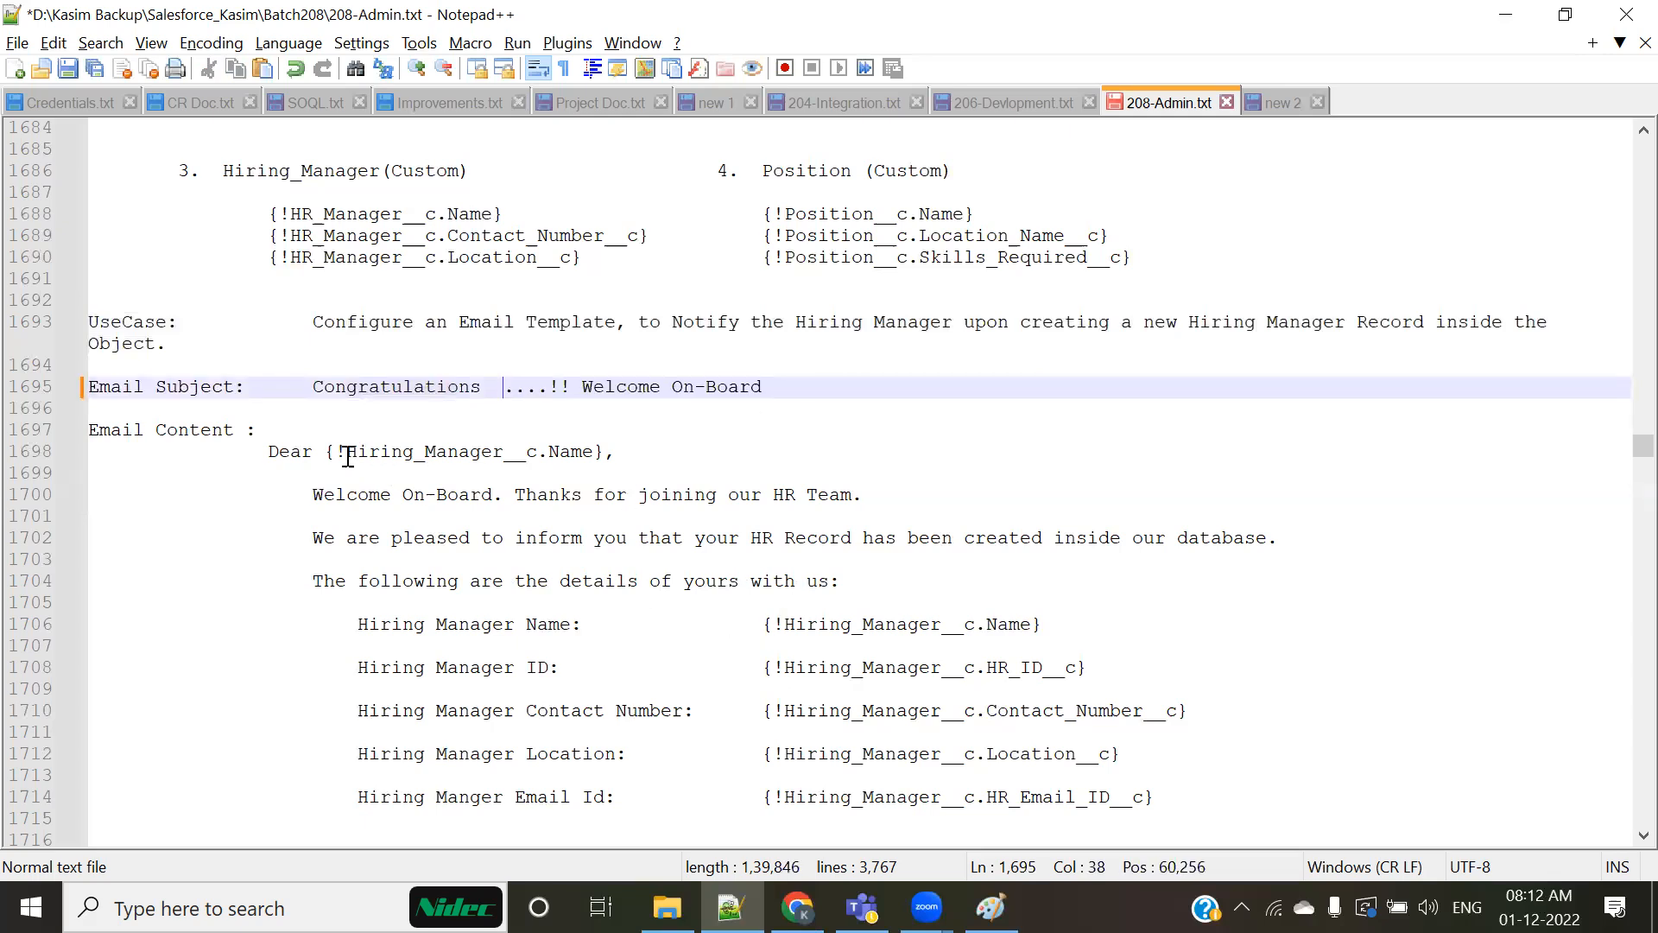
Step: Delete the merge fields from the Dear greeting and the Hiring Manager Name, ID and Contact Number lines of the email content
left_click_drag(331, 450, 606, 450)
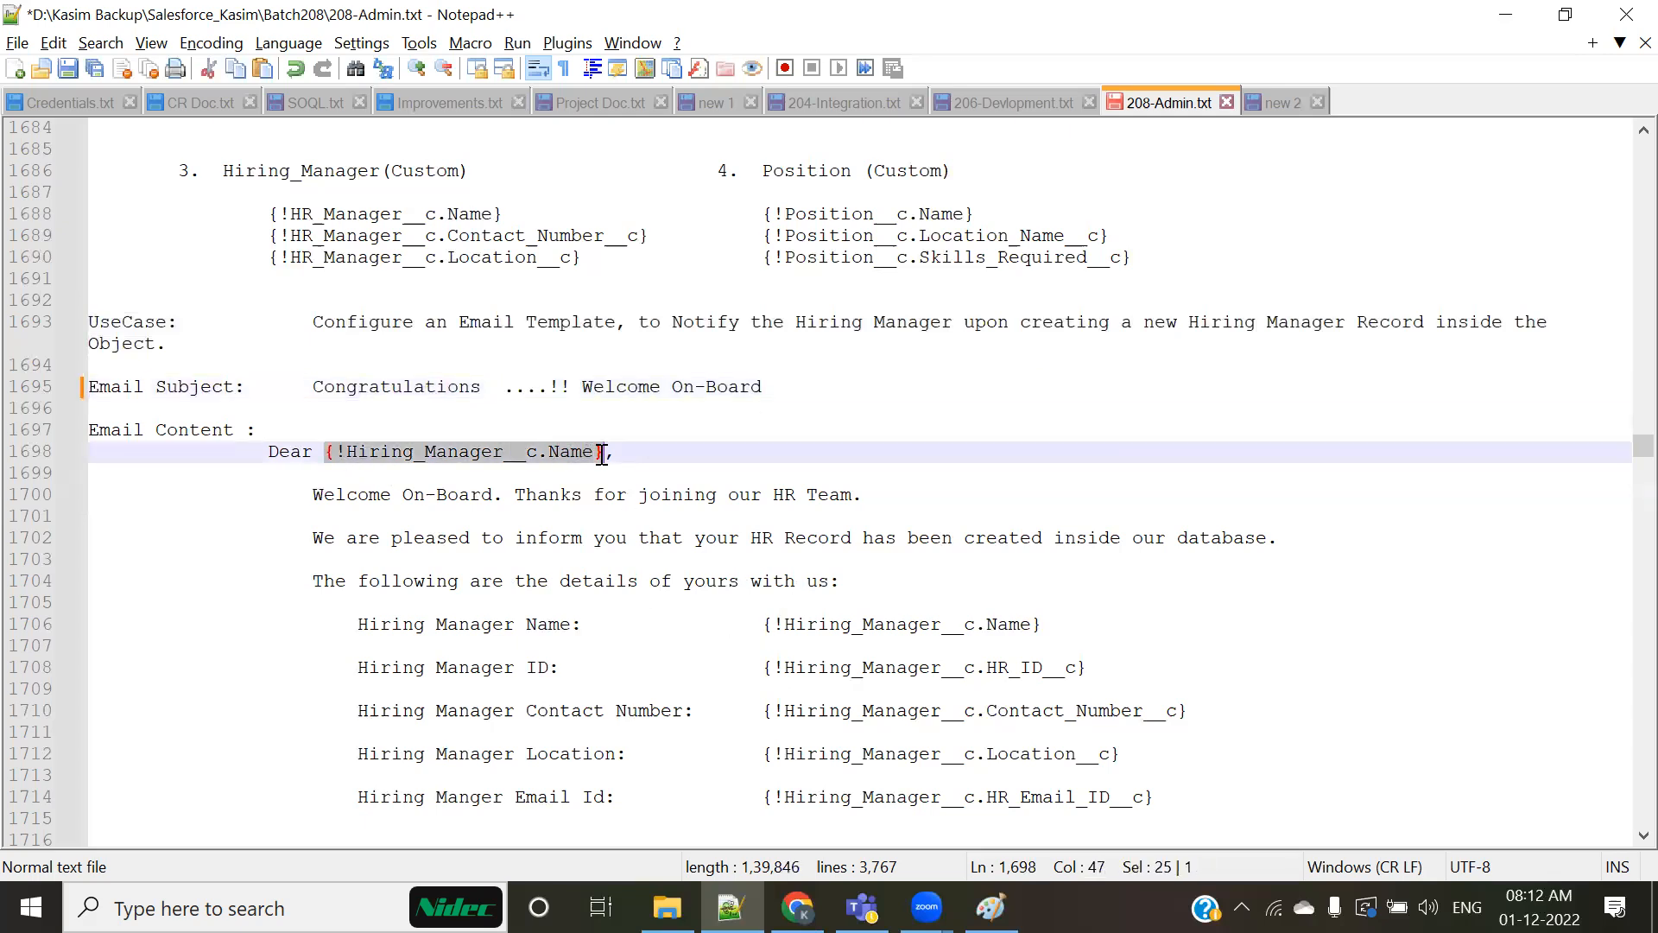
key("Delete")
left_click_drag(764, 622, 1048, 622)
key("Delete")
left_click_drag(762, 667, 1124, 667)
key("Delete")
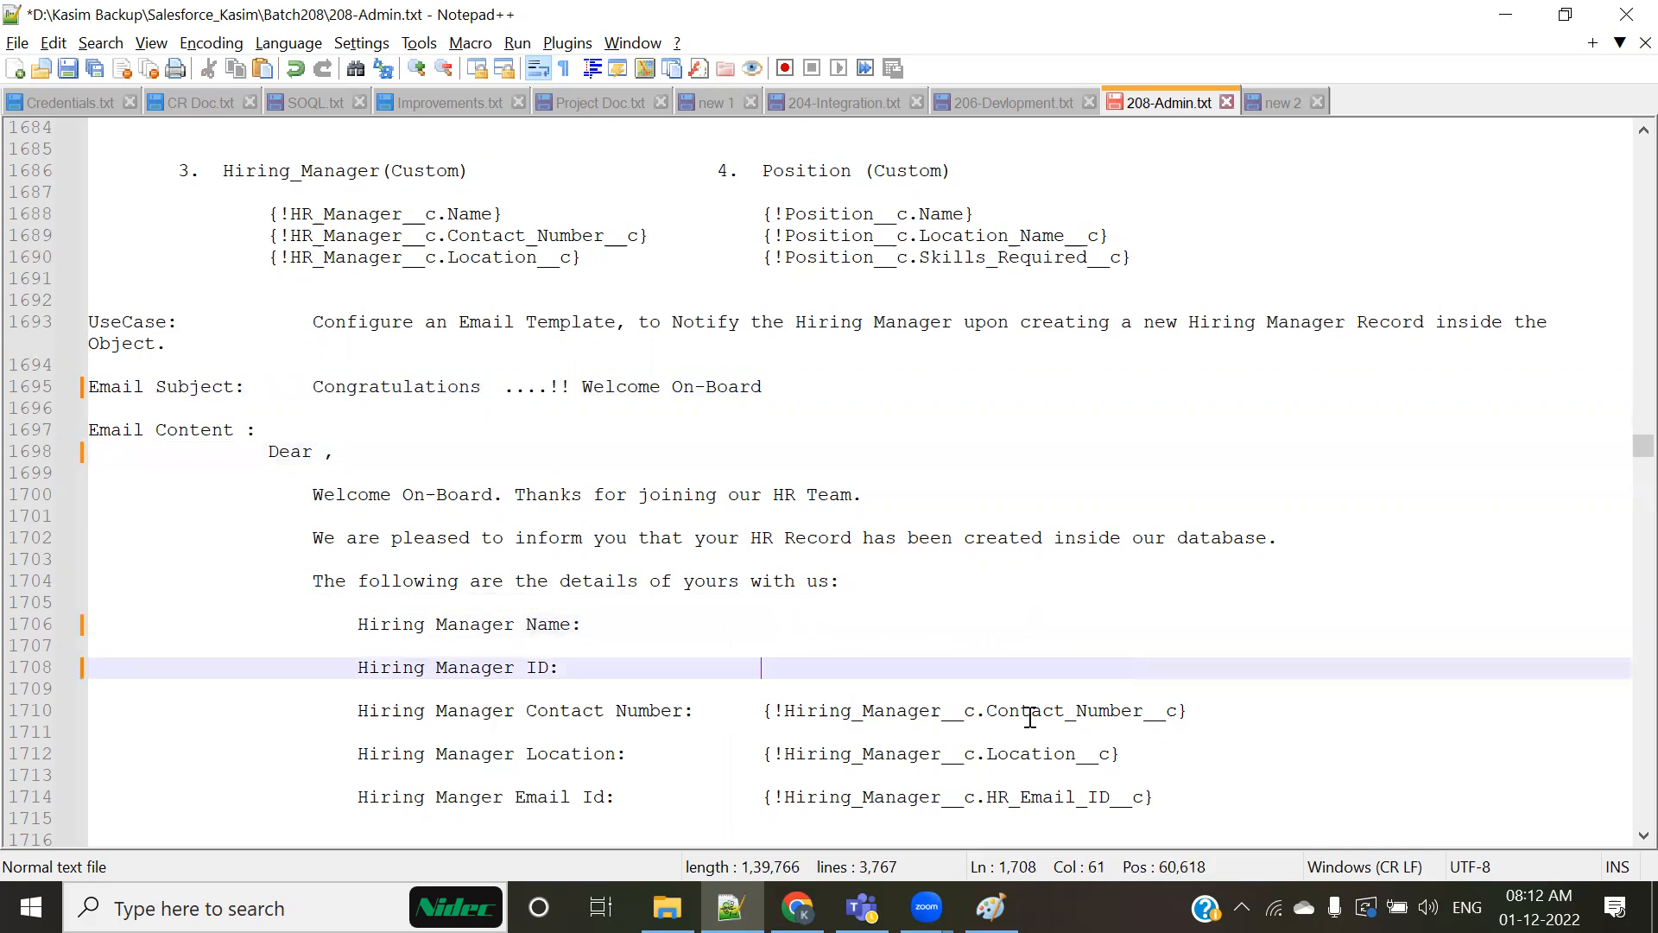
left_click_drag(765, 710, 1210, 712)
key("Delete")
Step: Delete the Location and Email Id merge fields, and add a space after "Congratulations" in the Email Subject line
scroll(1200, 711, "down", 2)
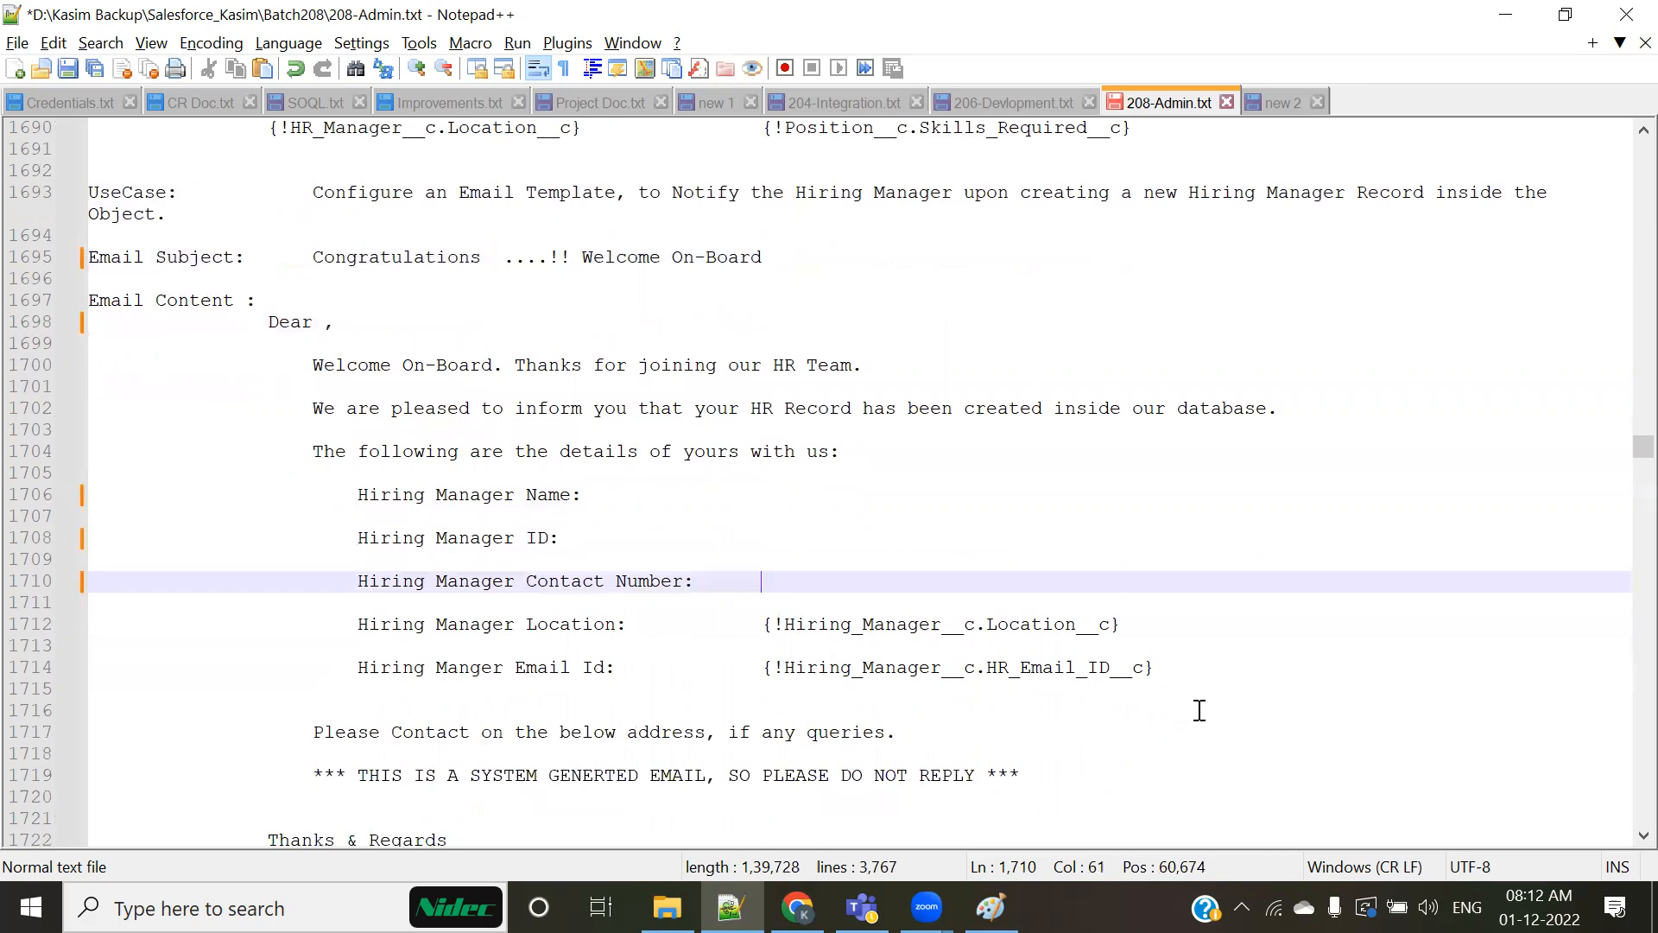
left_click_drag(760, 625, 1166, 627)
key("Delete")
left_click_drag(763, 666, 1169, 666)
key("Delete")
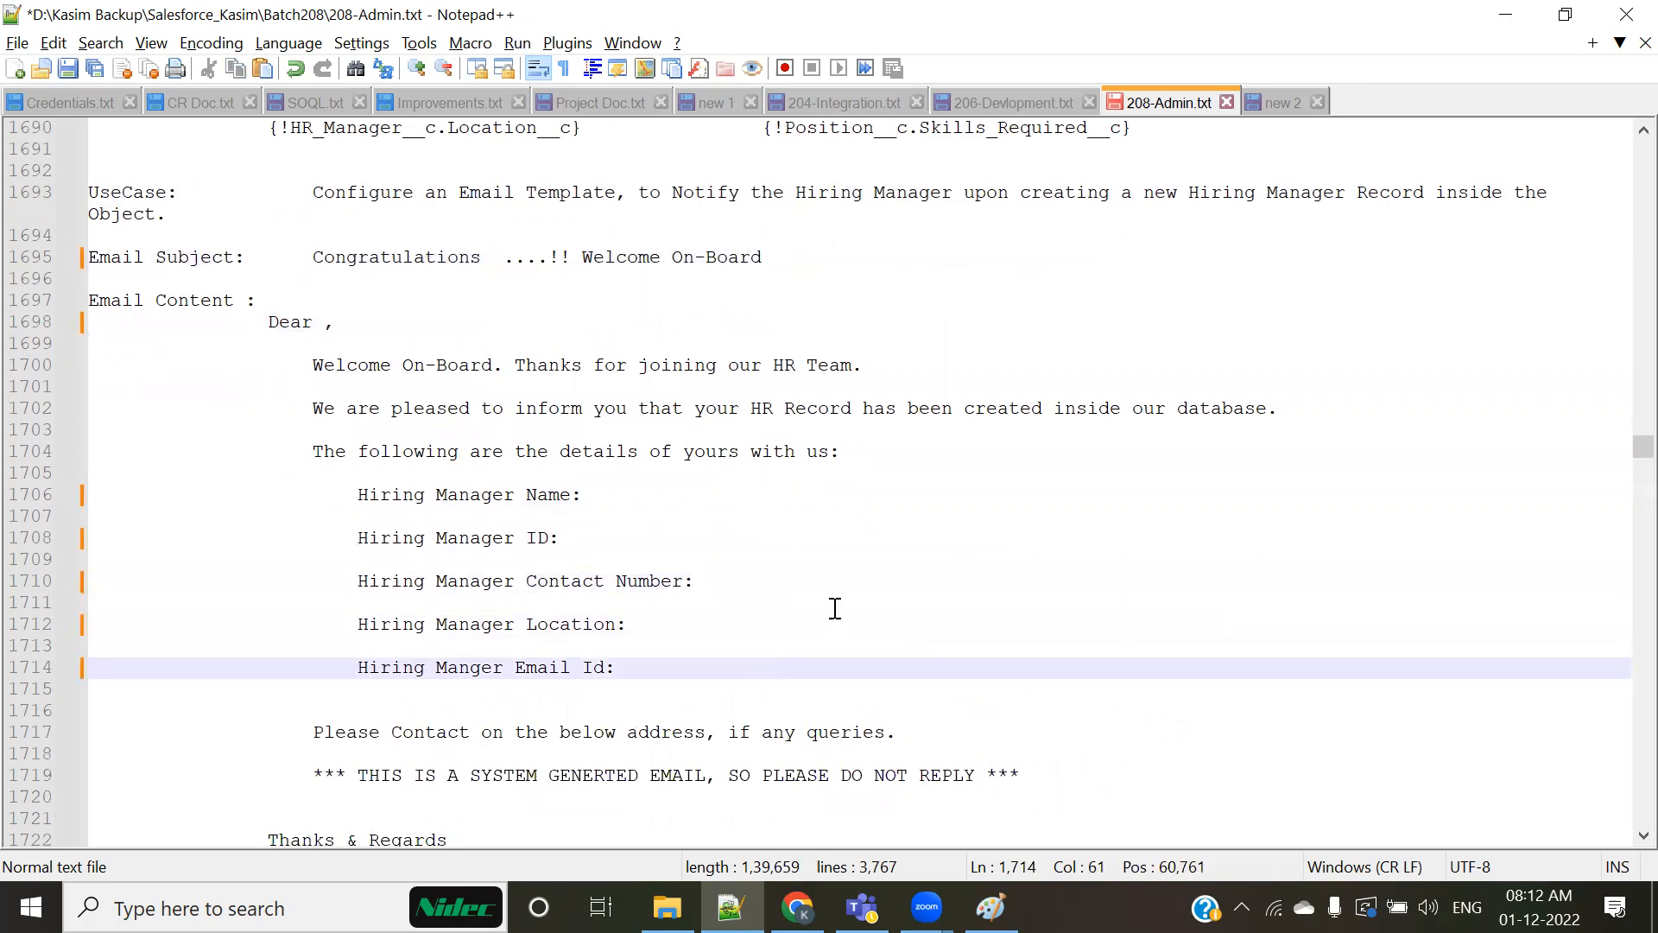
left_click(482, 258)
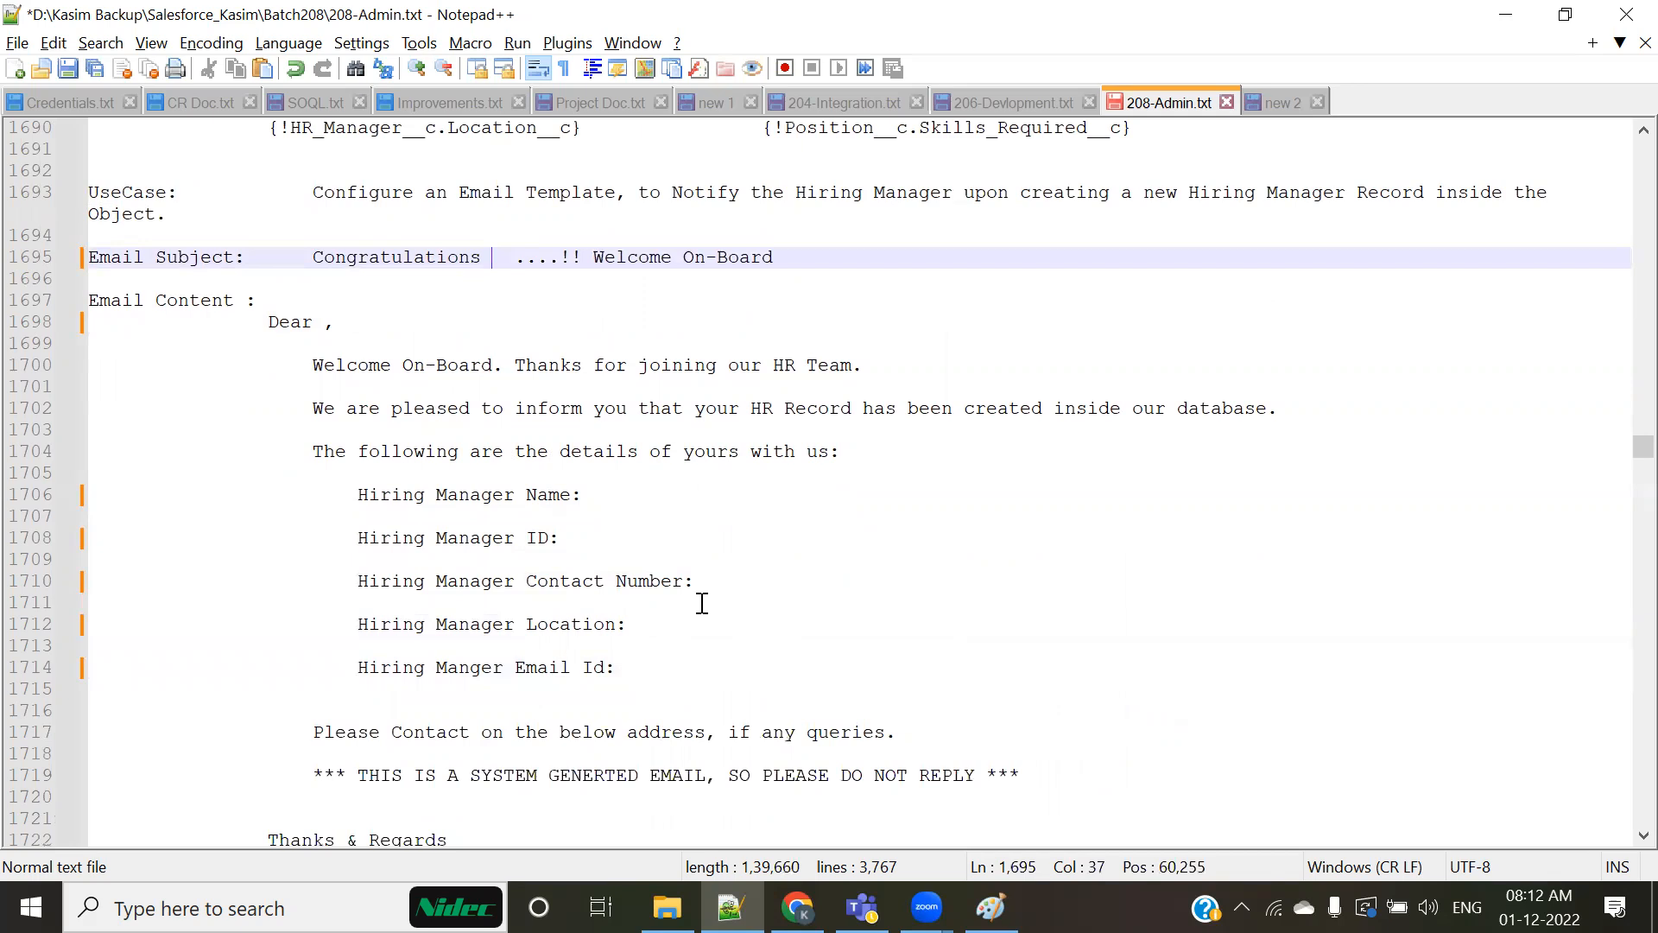
Step: Switch to Salesforce in Chrome, open the Hiring_Managers home page in a new browser tab, and return to the email template form
key("alt+Tab")
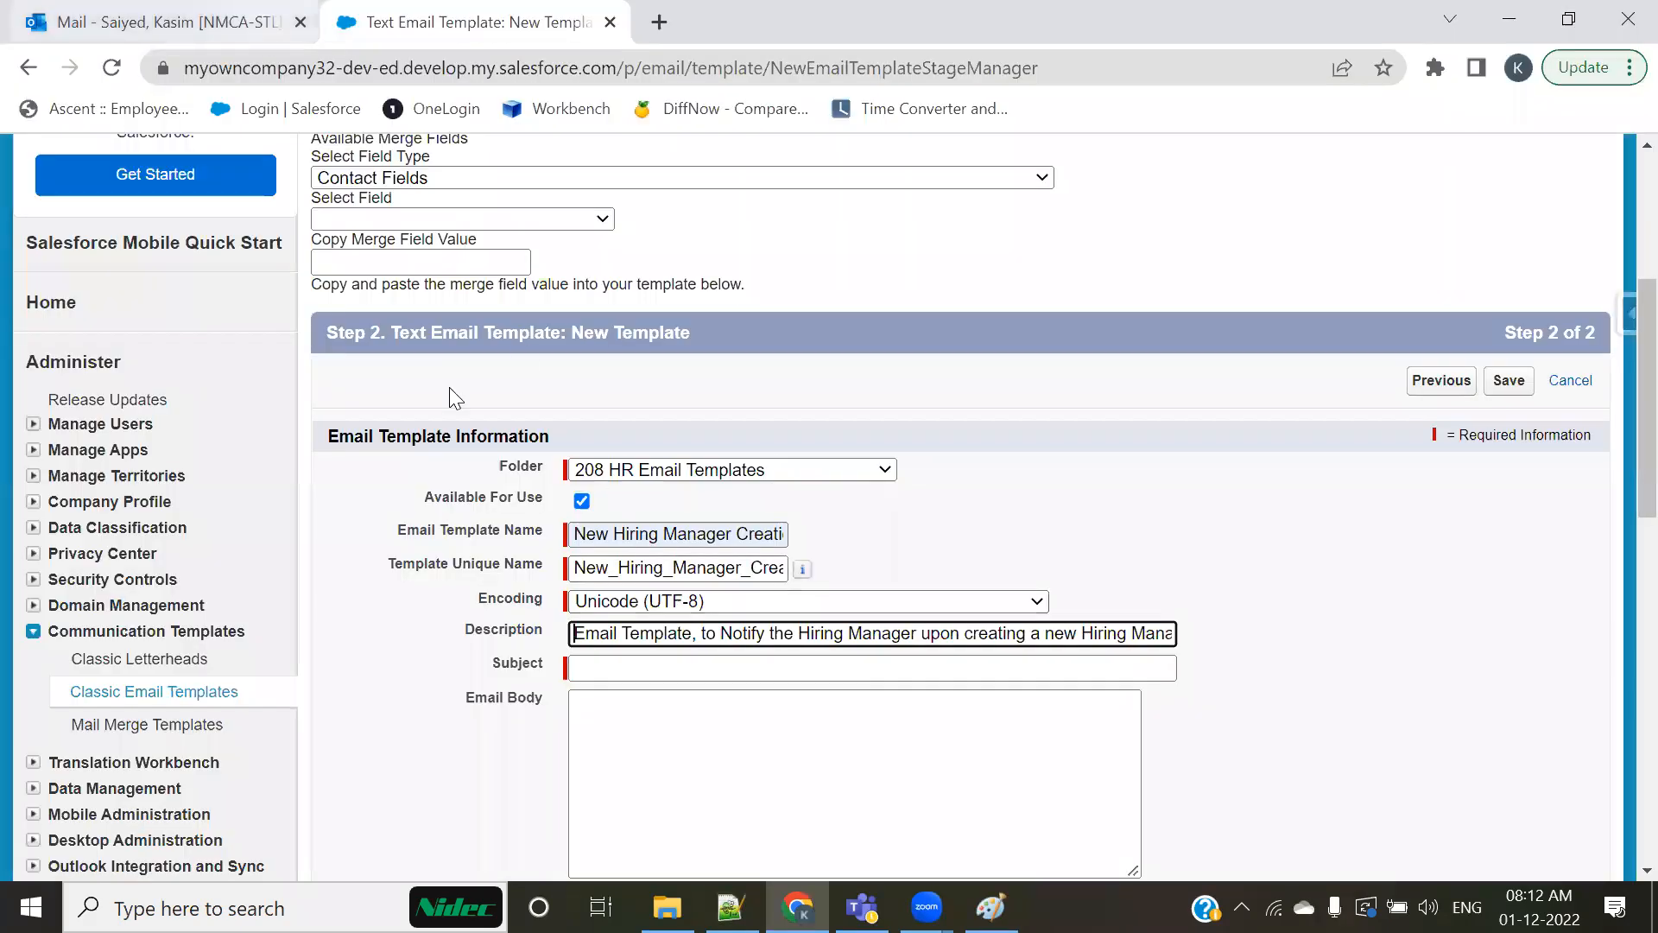
scroll(827, 314, "up", 5)
middle_click(662, 243)
left_click(713, 12)
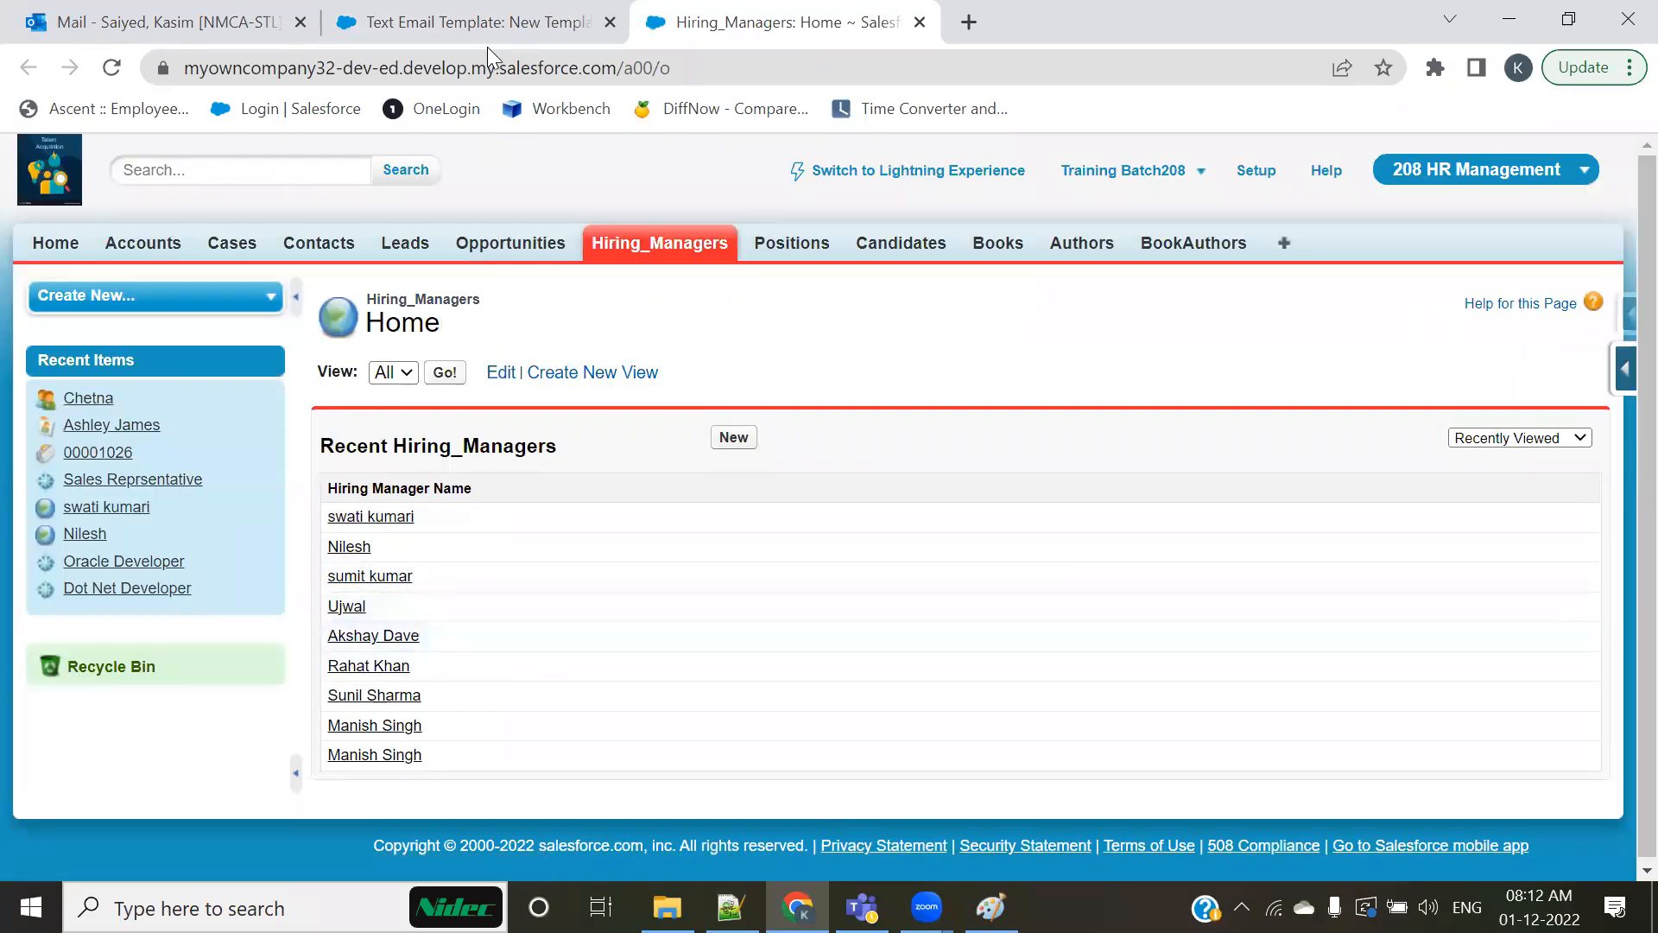
left_click(481, 19)
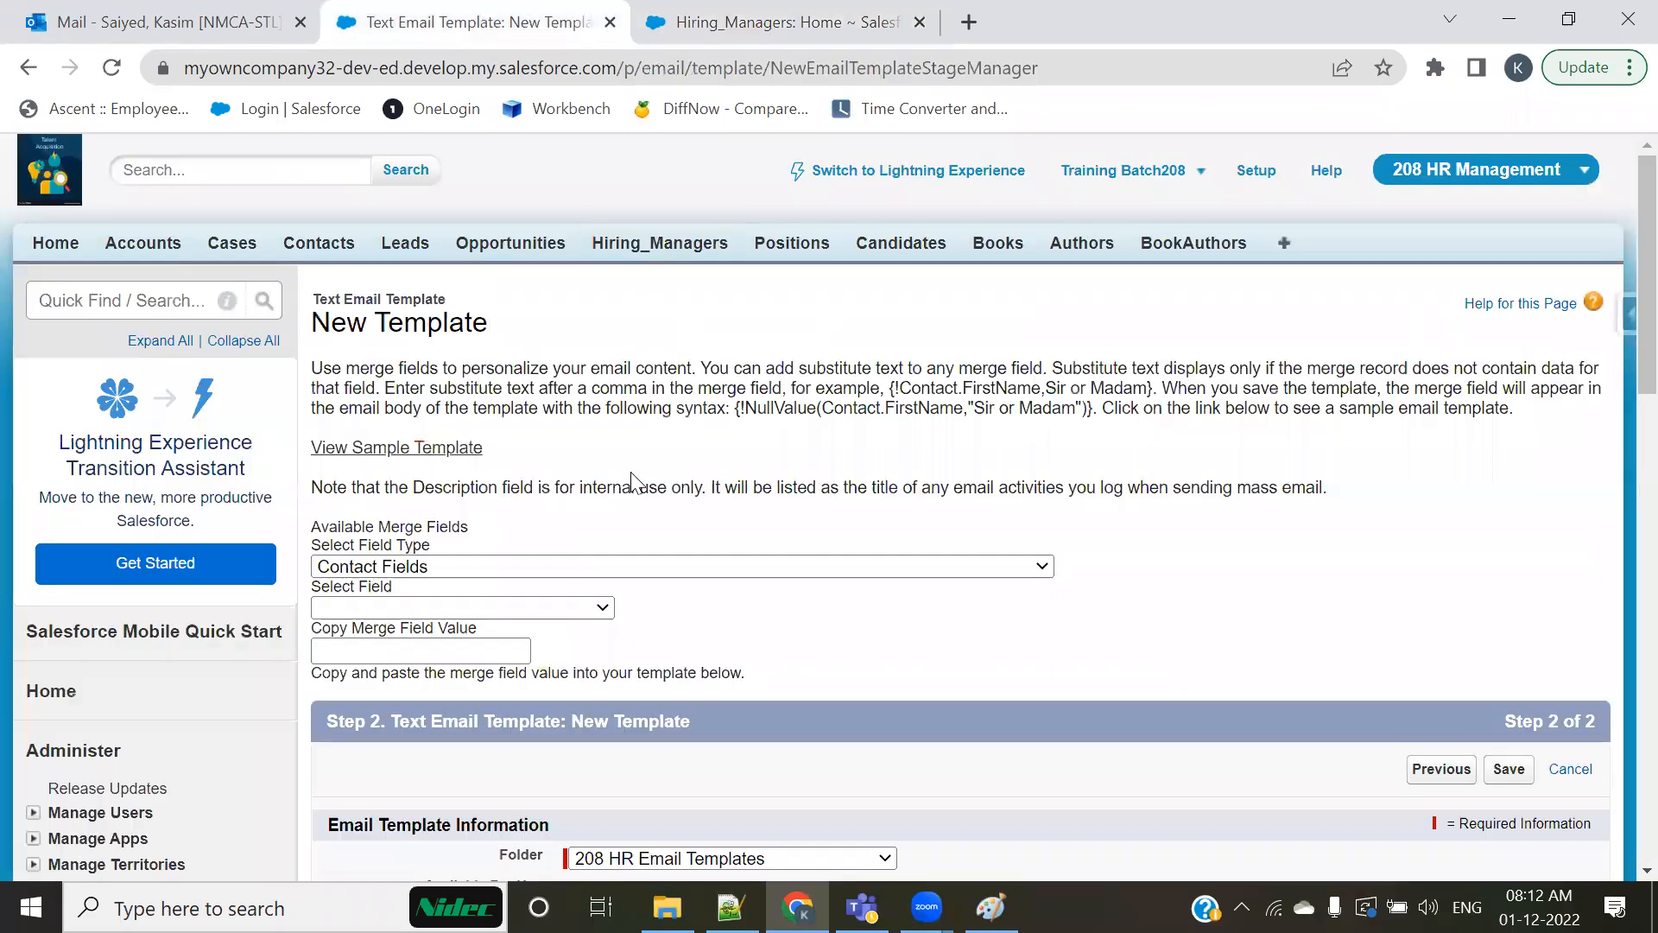
scroll(633, 481, "down", 1)
key("alt+Tab")
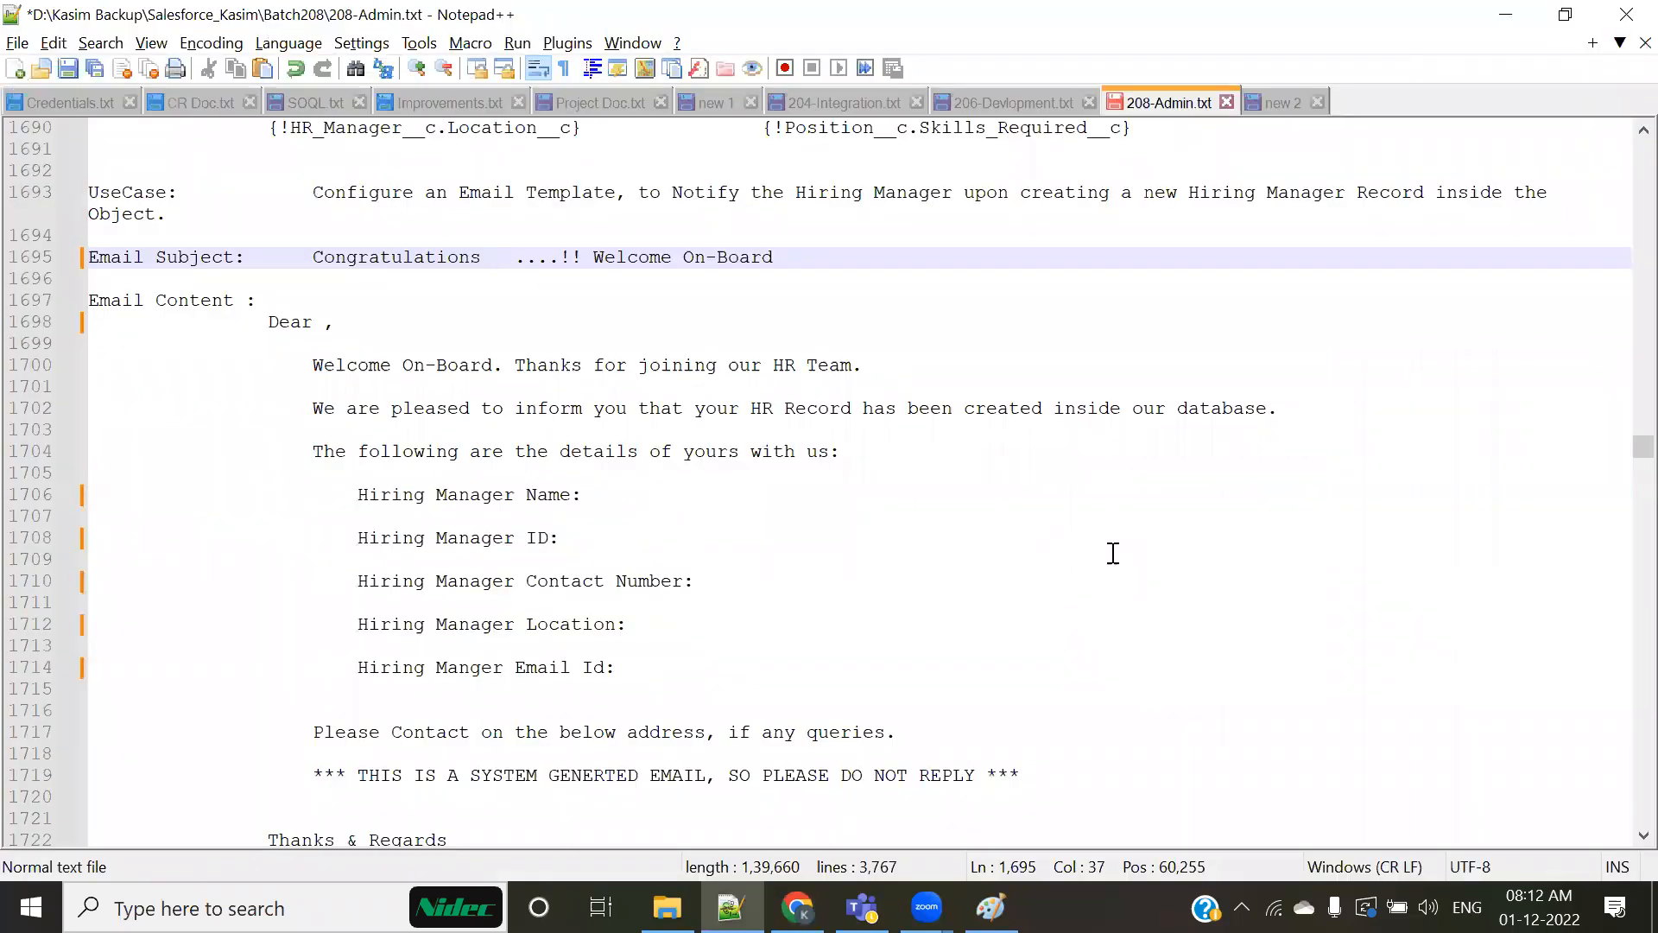
type("{!")
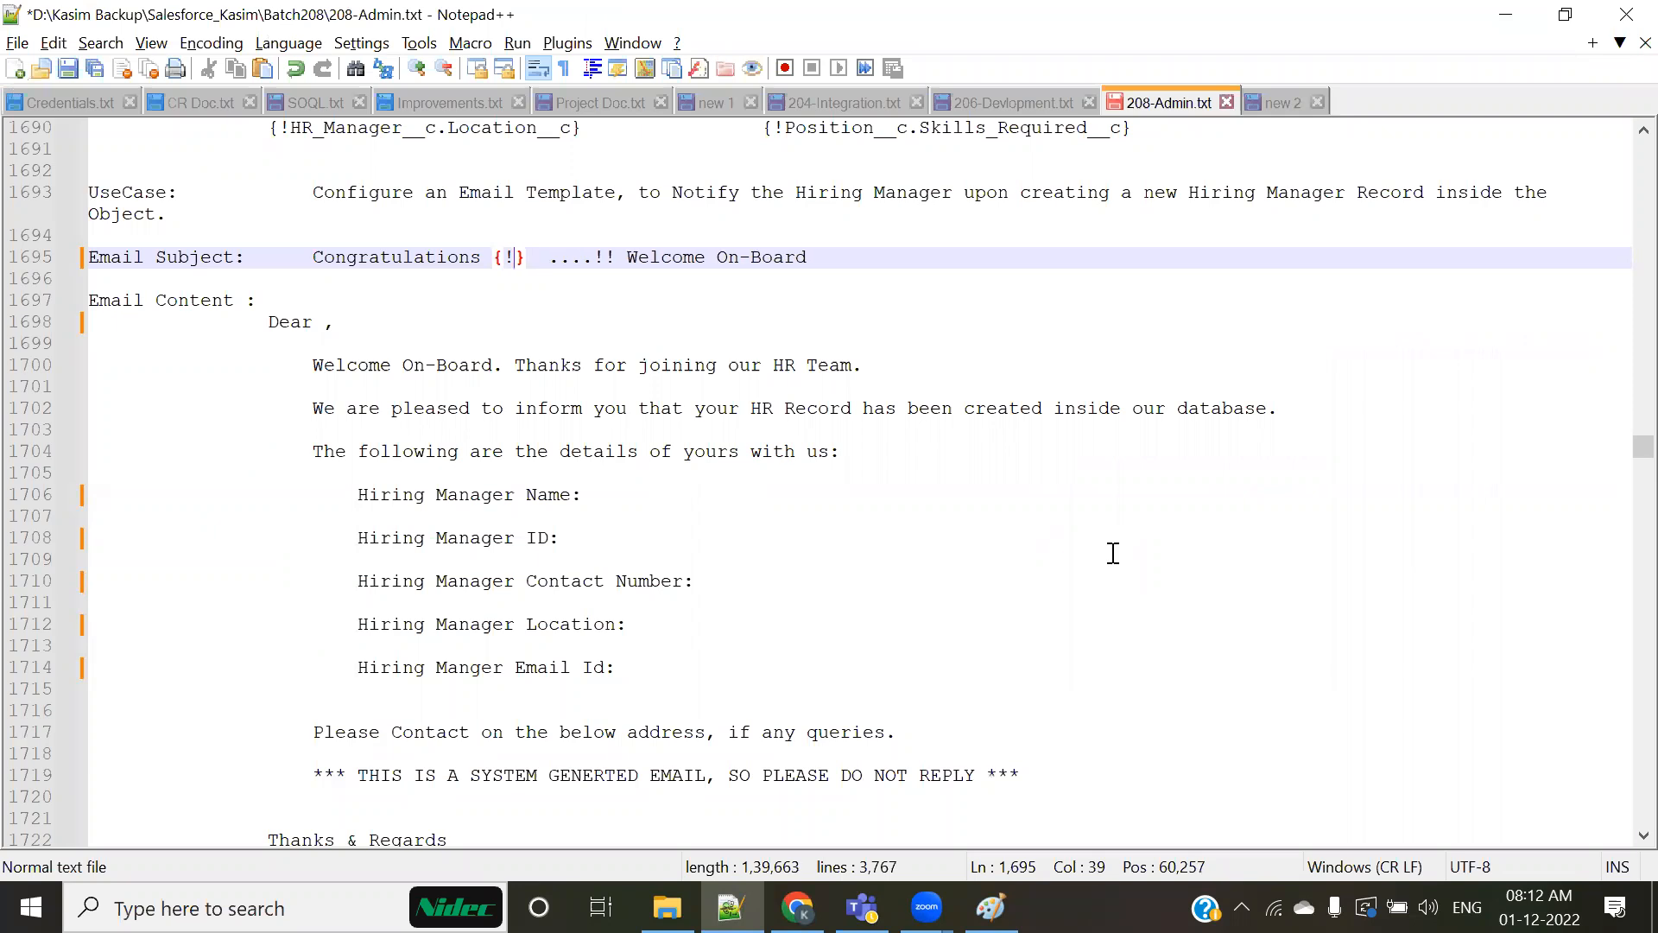
type("}")
key("BackSpace")
key("BackSpace")
key("BackSpace")
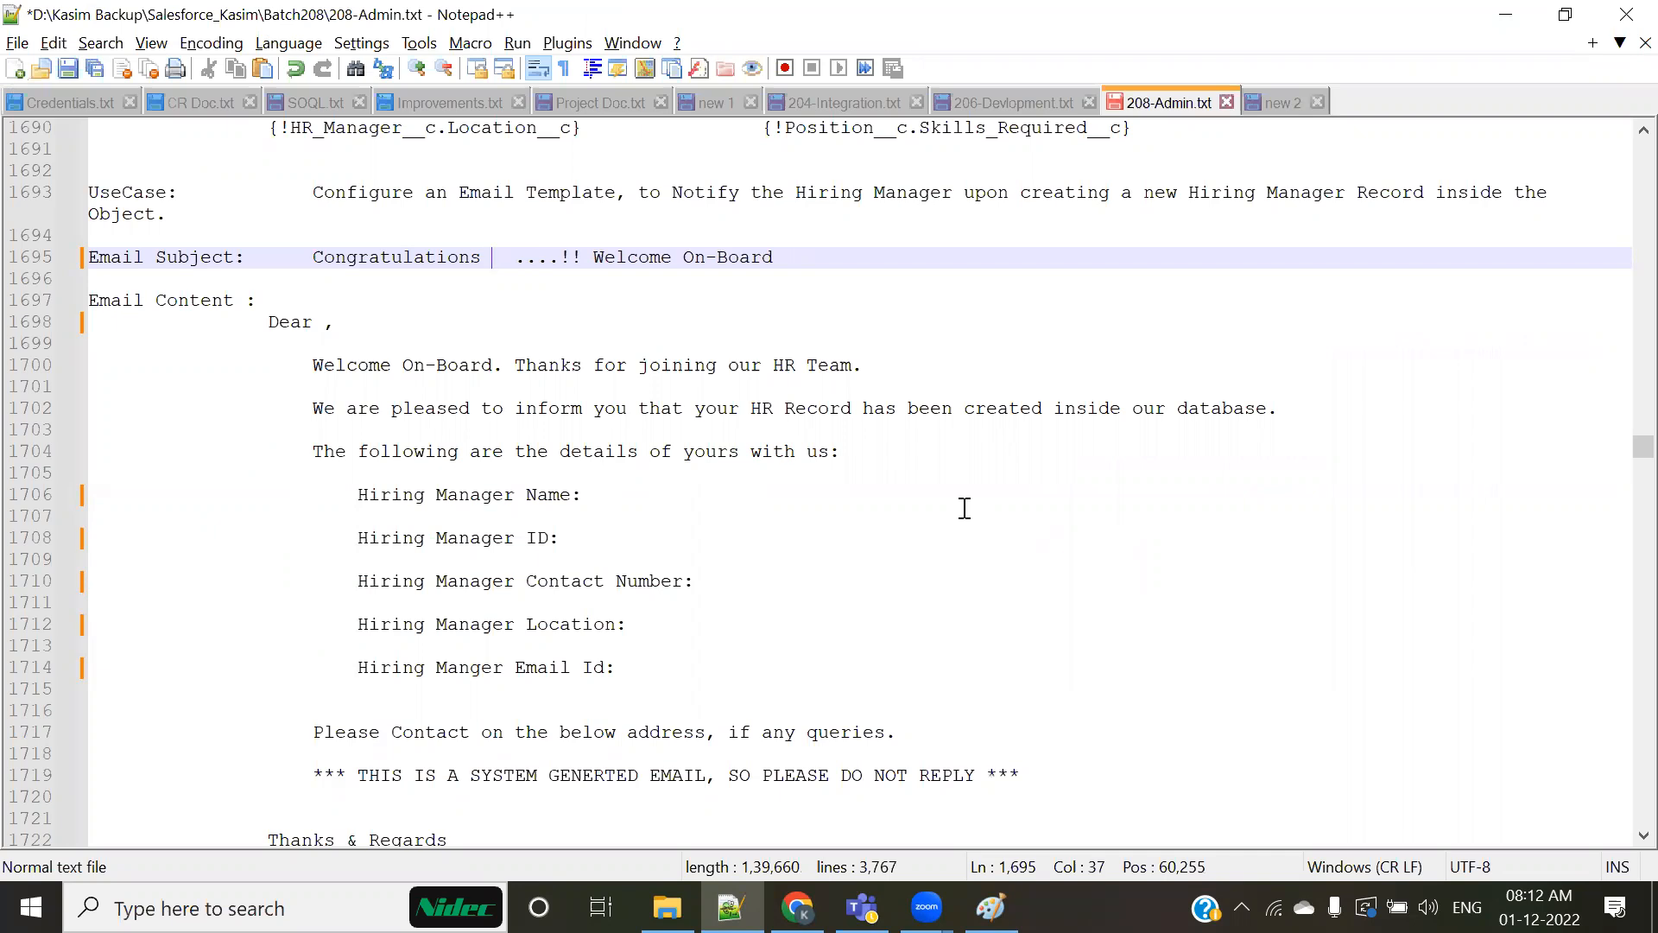
Step: Switch to the template form in Chrome, outline the Available Merge Fields section with a red rectangle, and clear the annotation
key("alt+Tab")
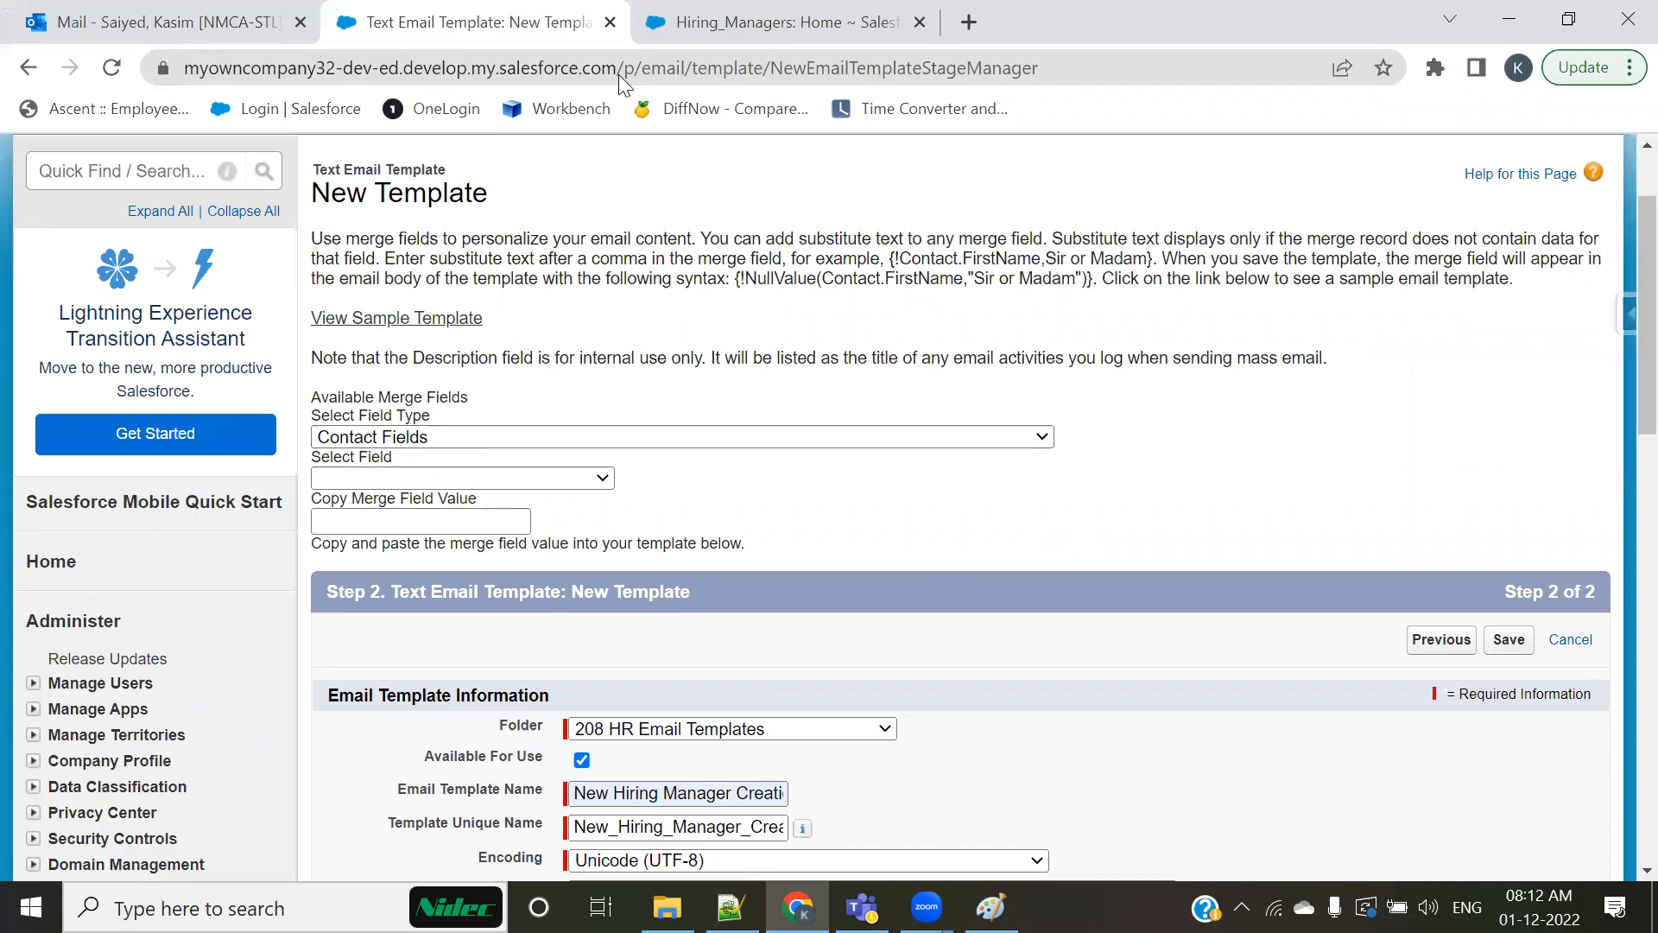
key("ctrl+2")
mouse_move(298, 381)
left_mouse_down()
mouse_move(962, 482)
mouse_move(1313, 560)
left_mouse_up()
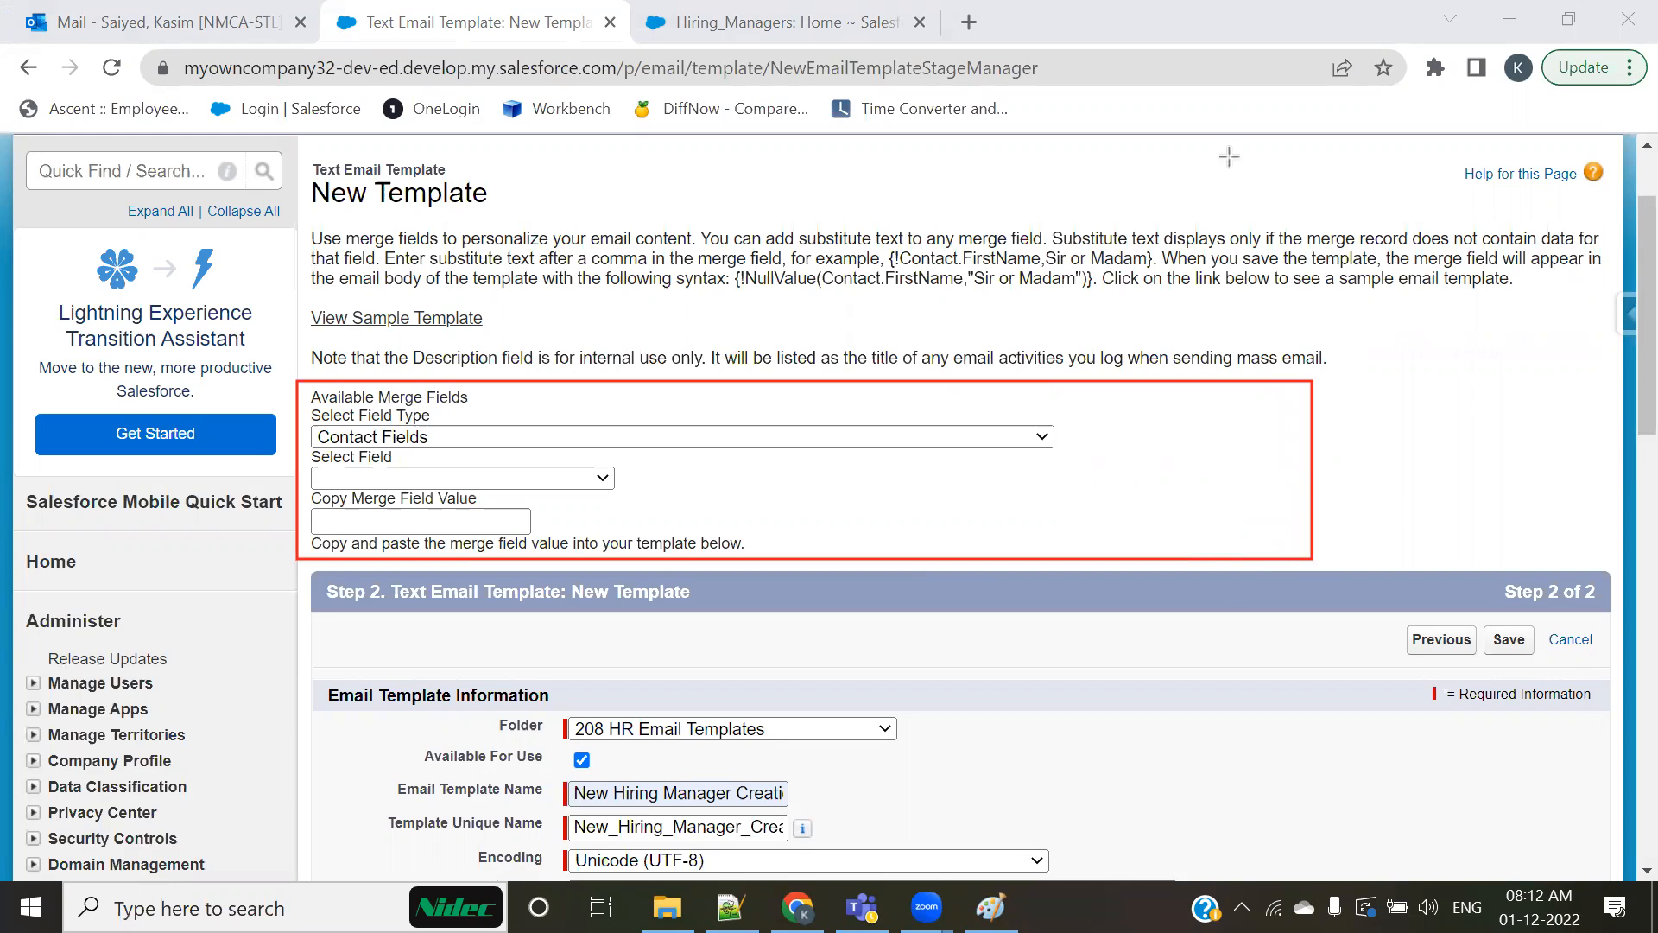
left_click(1122, 146)
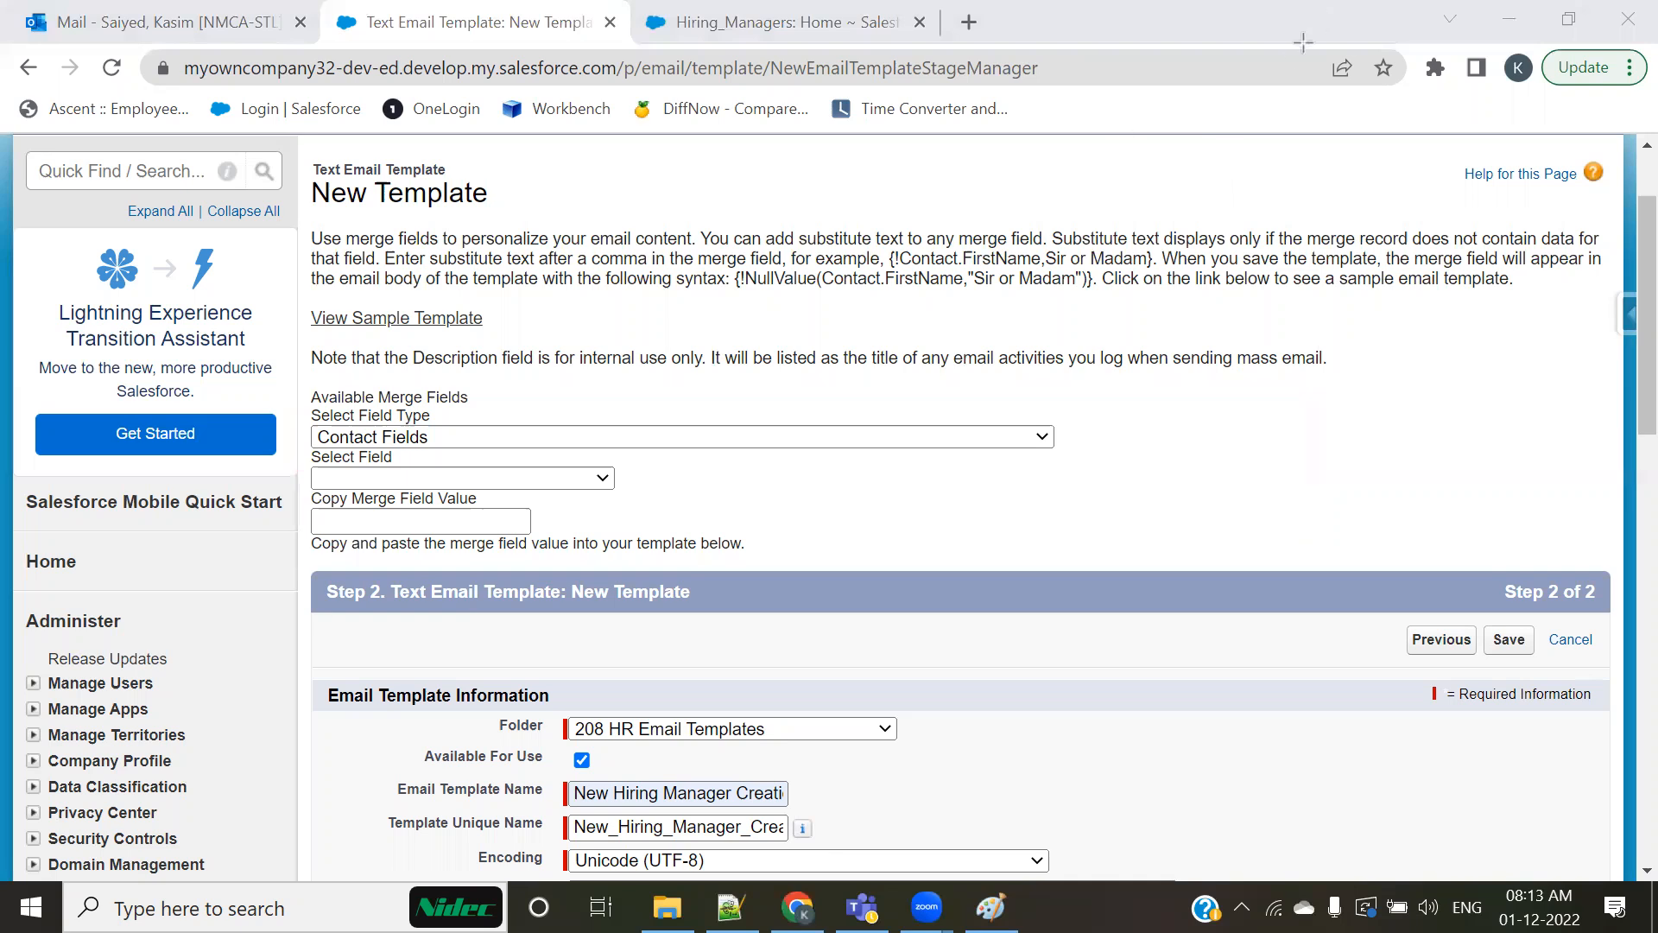
left_click(1304, 42)
Step: Set the merge field type to Hiring Manager Fields
left_click(827, 437)
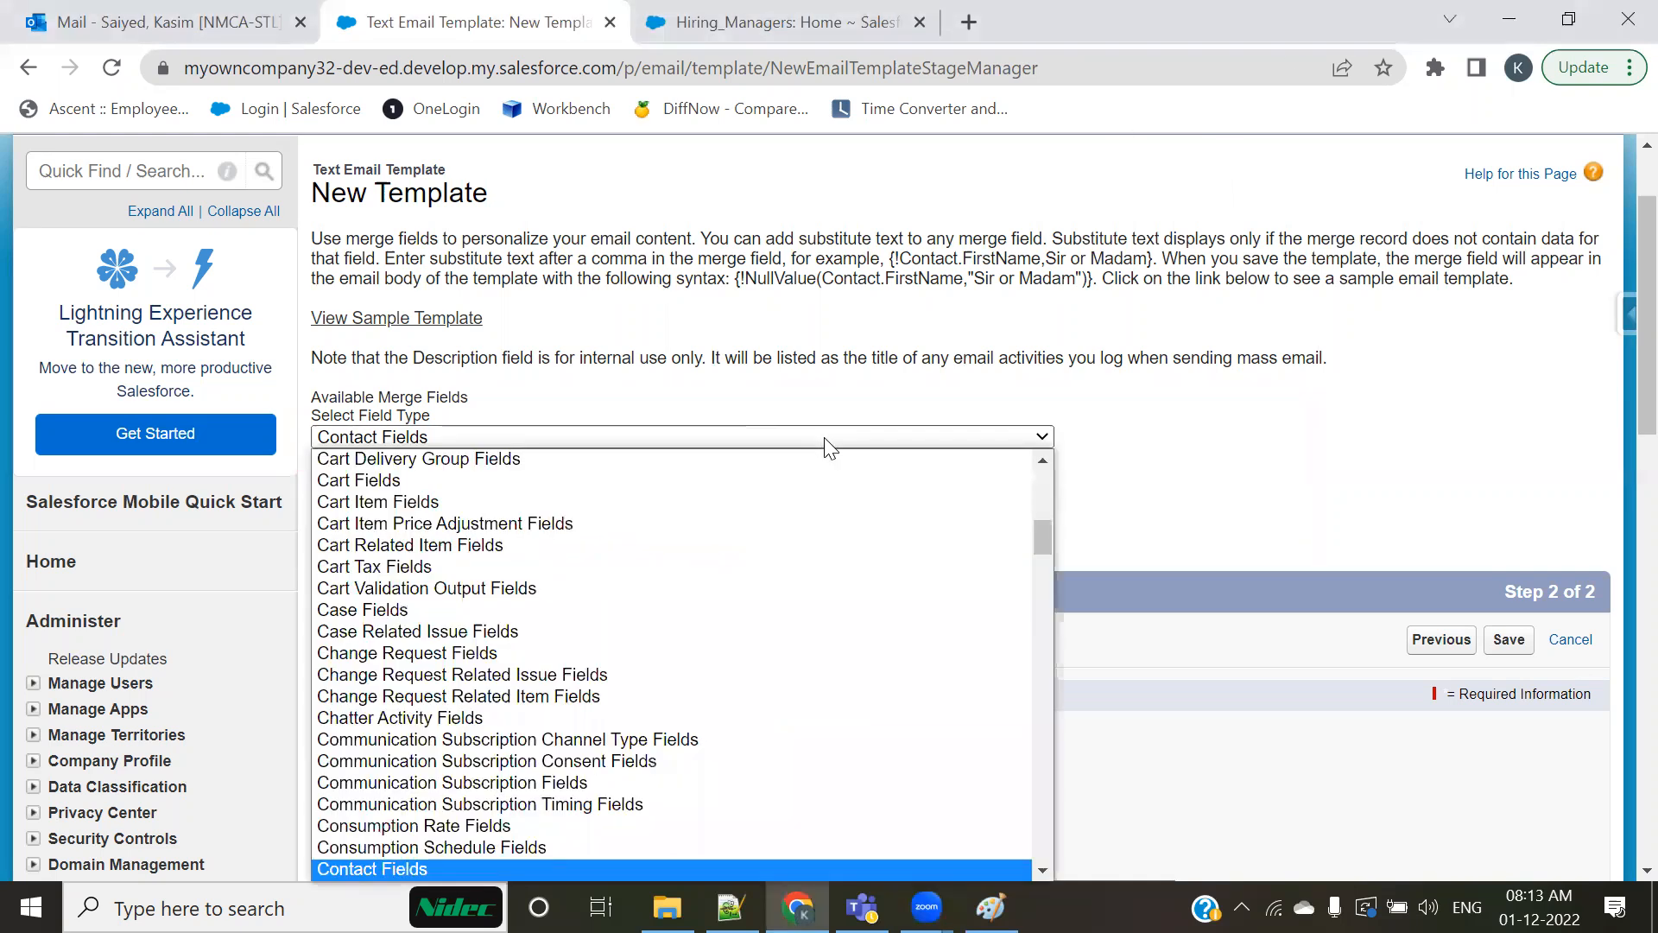
key("h")
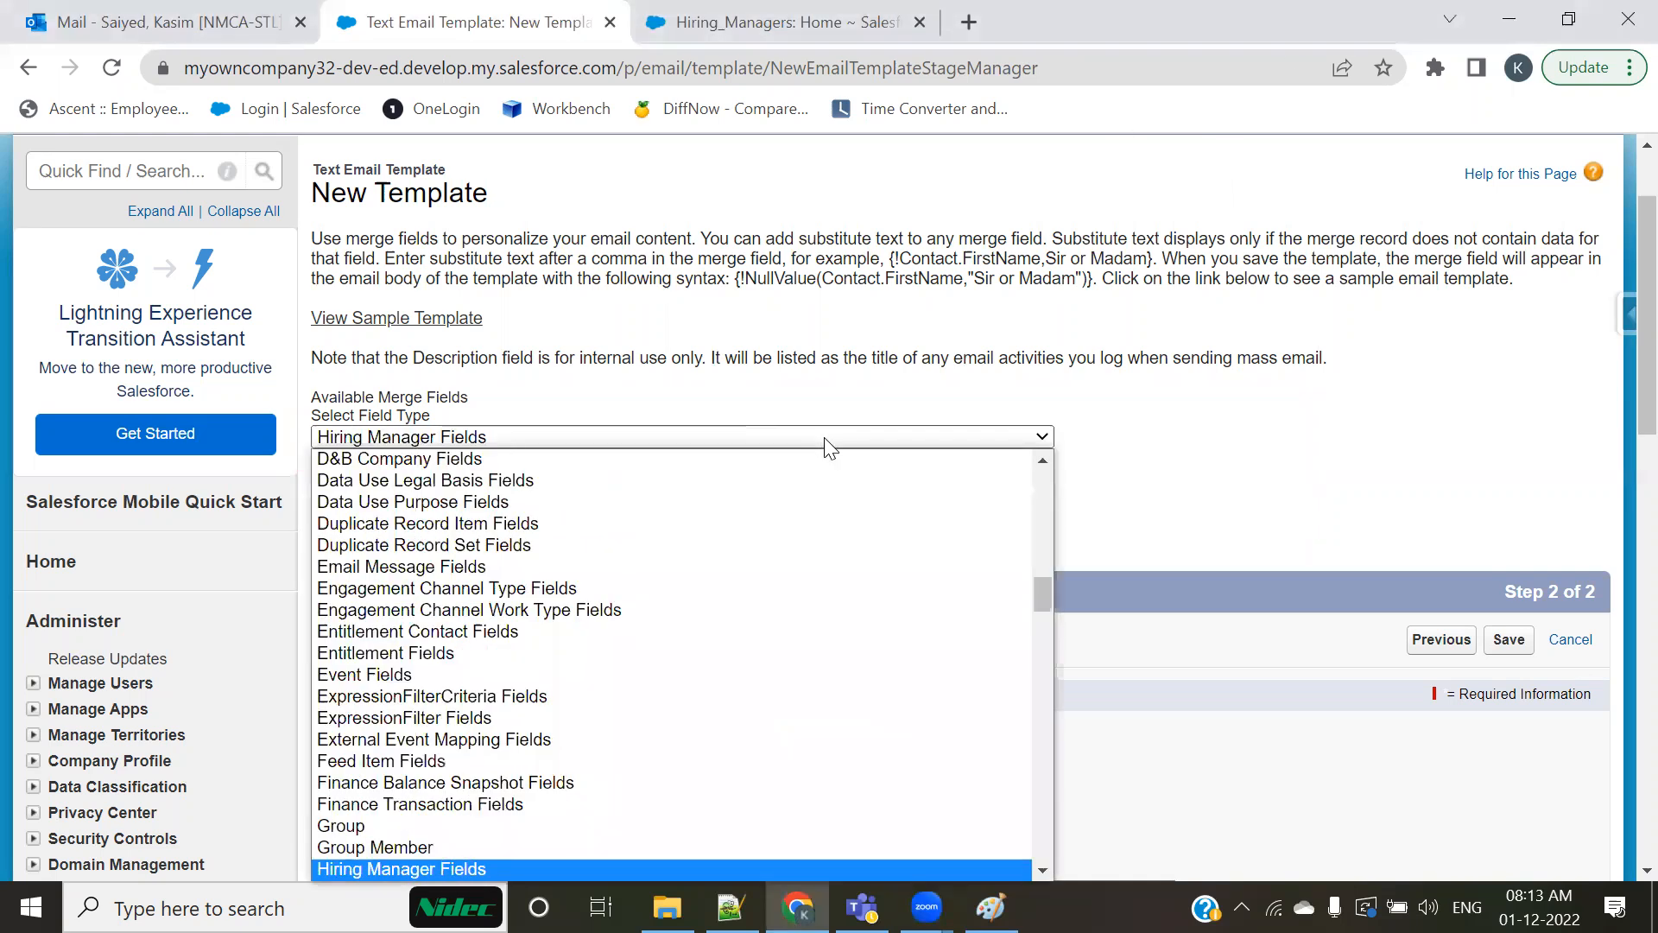
key("Return")
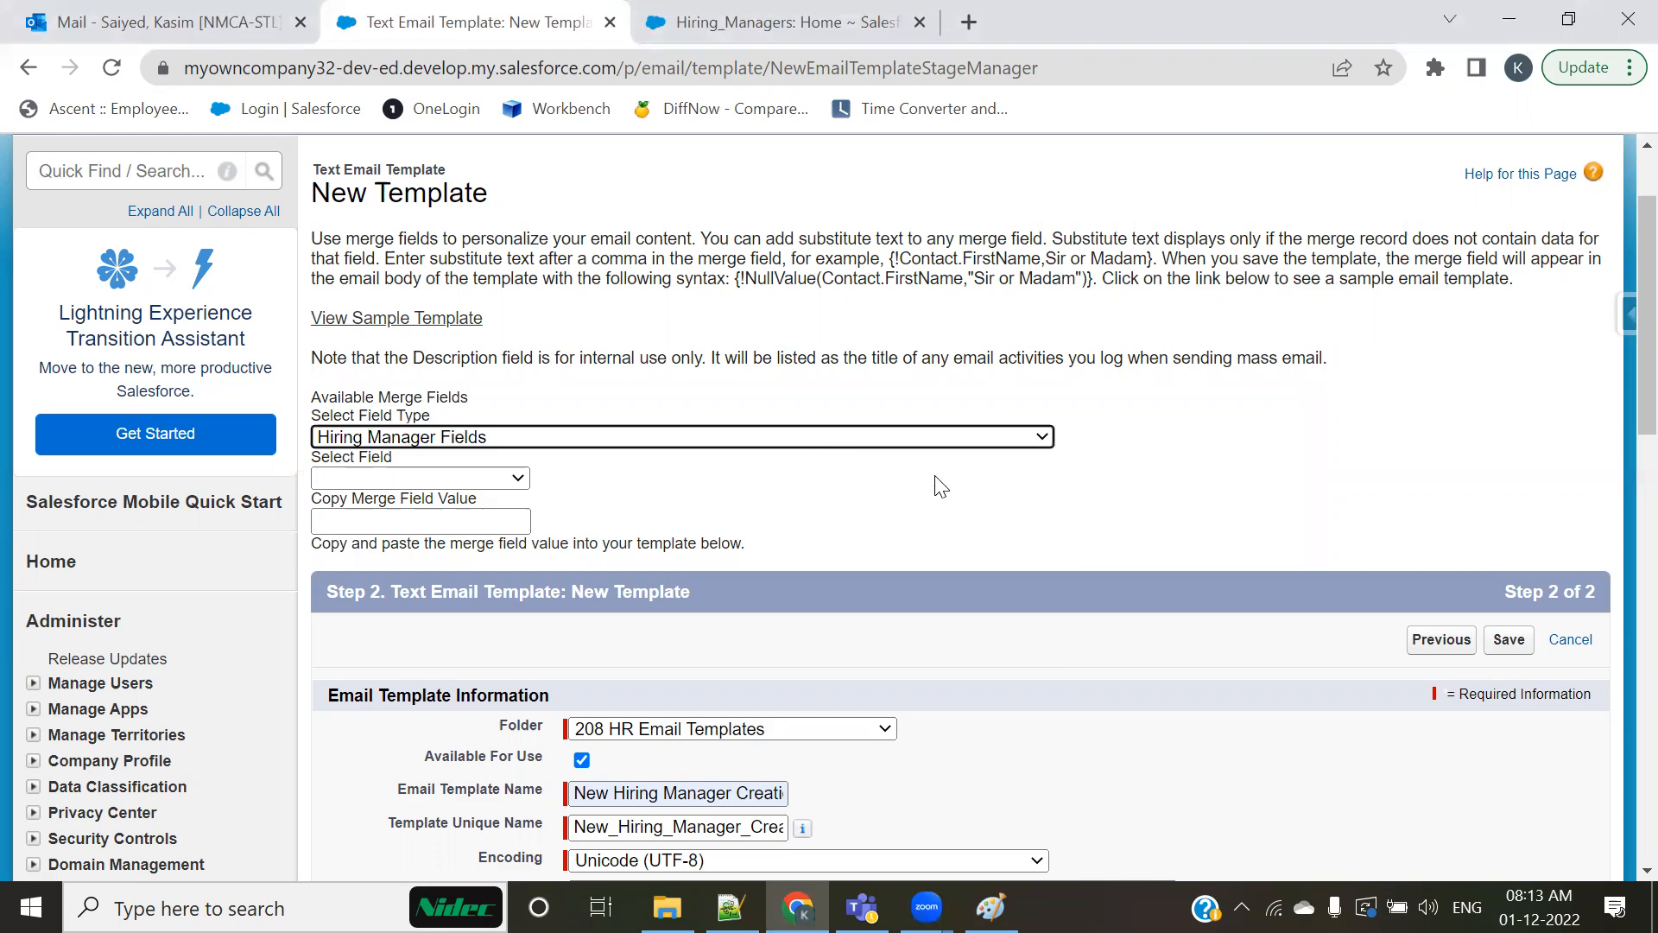
Step: Choose Hiring Manager Name as the field to generate its merge field value
scroll(619, 506, "down", 1)
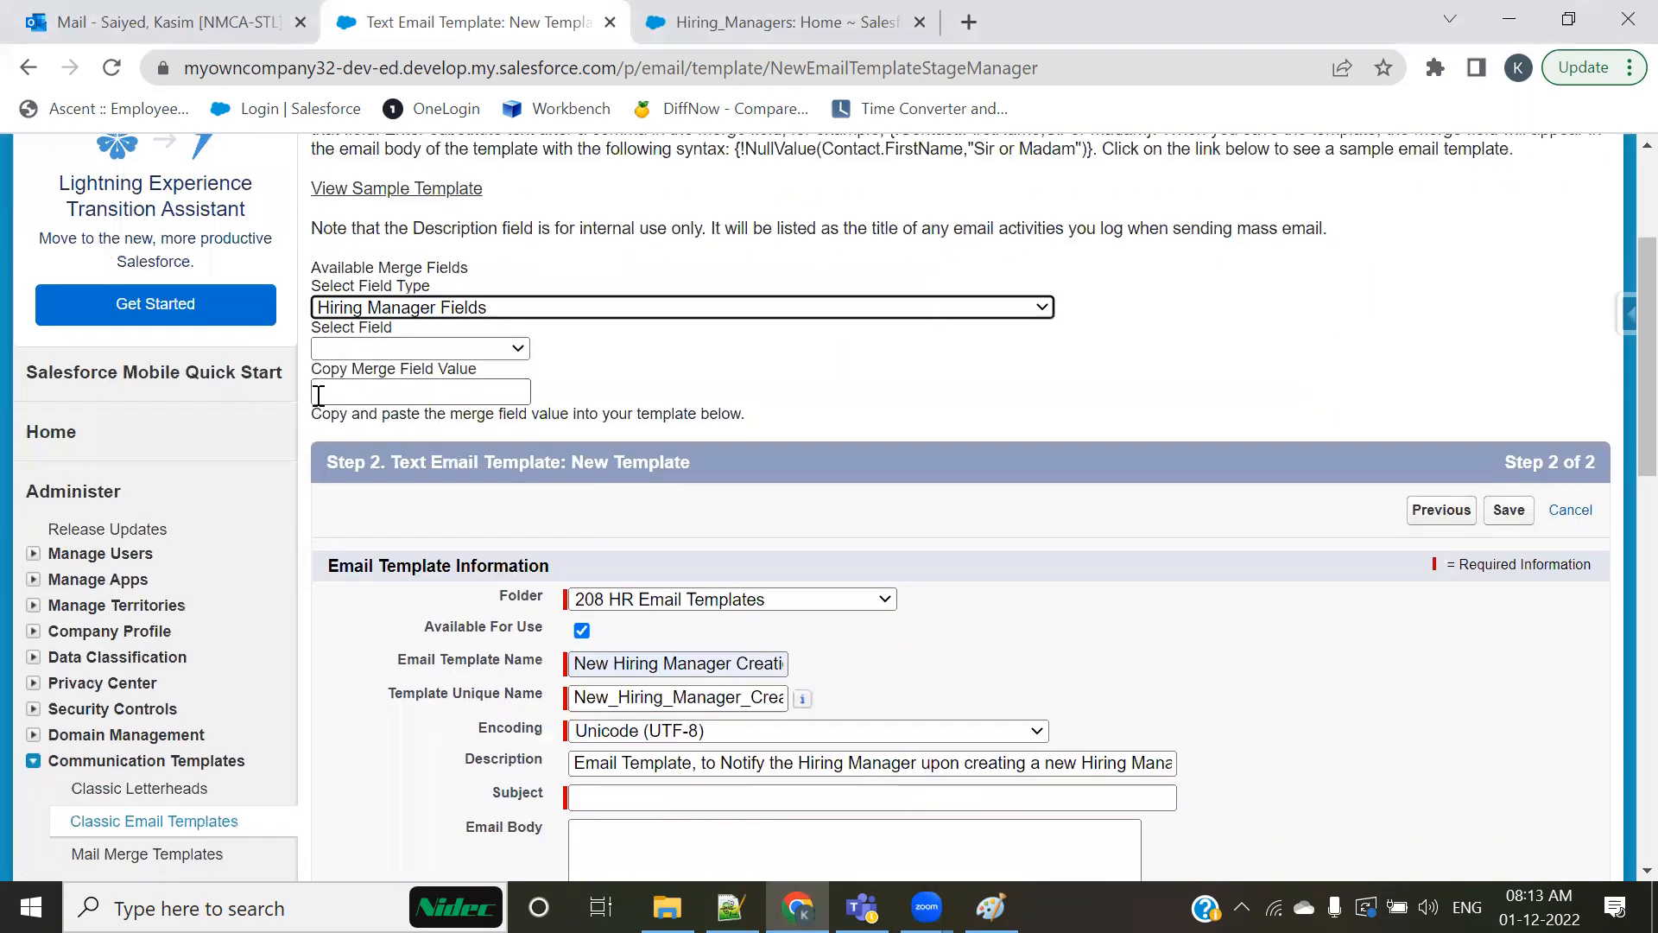
left_click(464, 393)
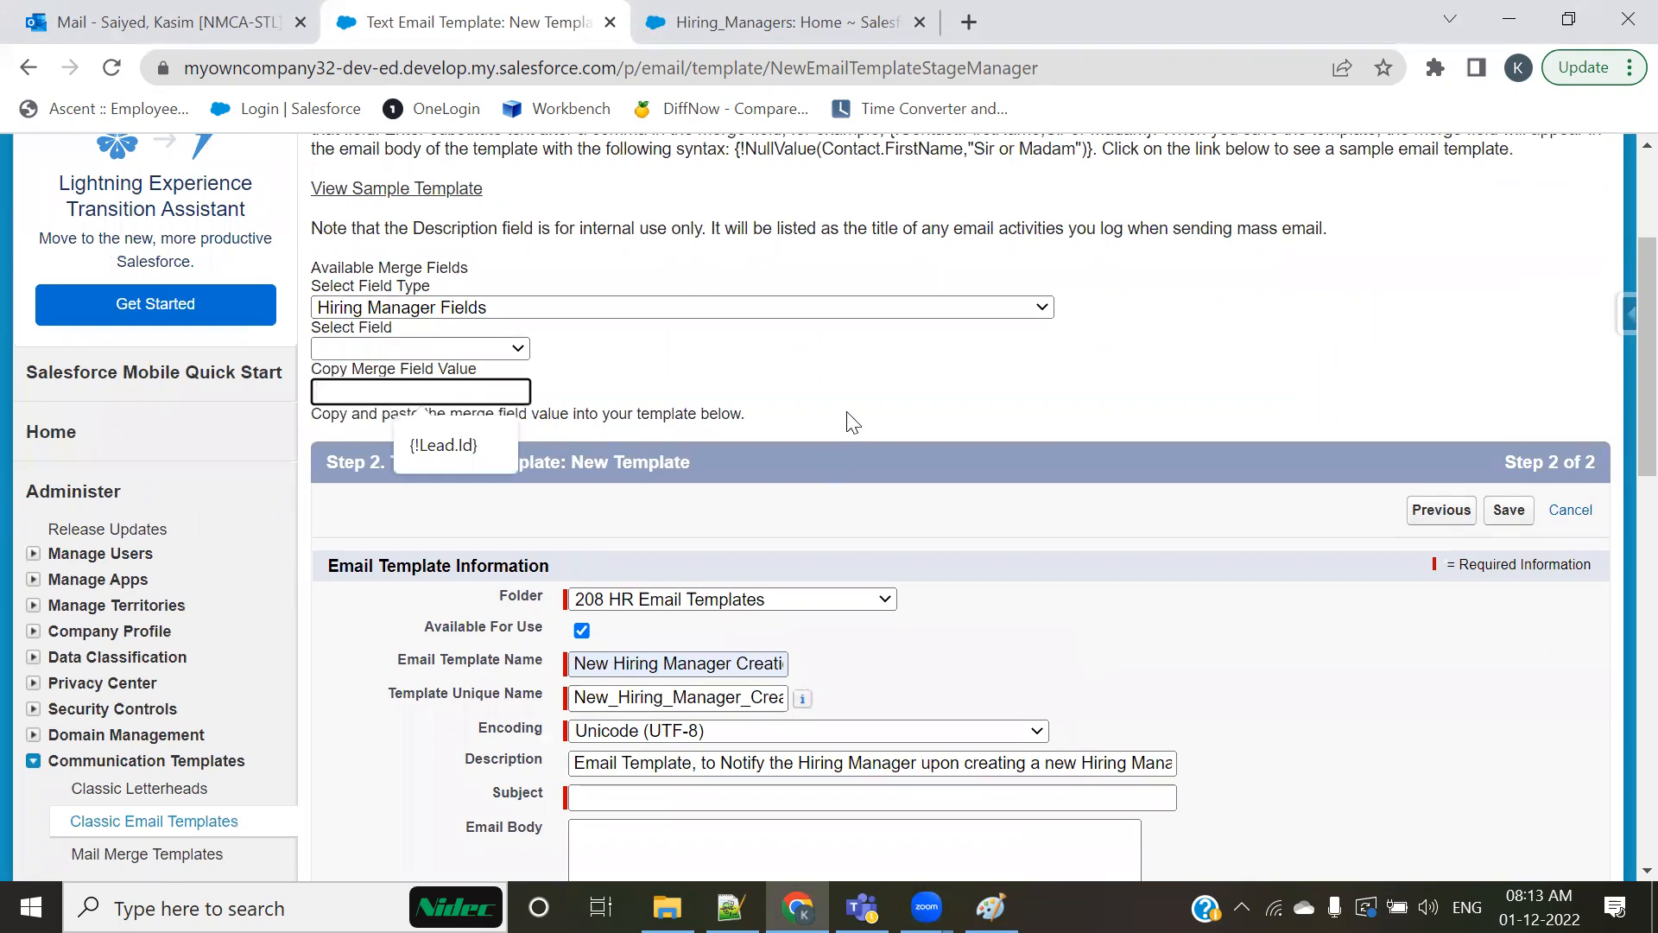
left_click(483, 343)
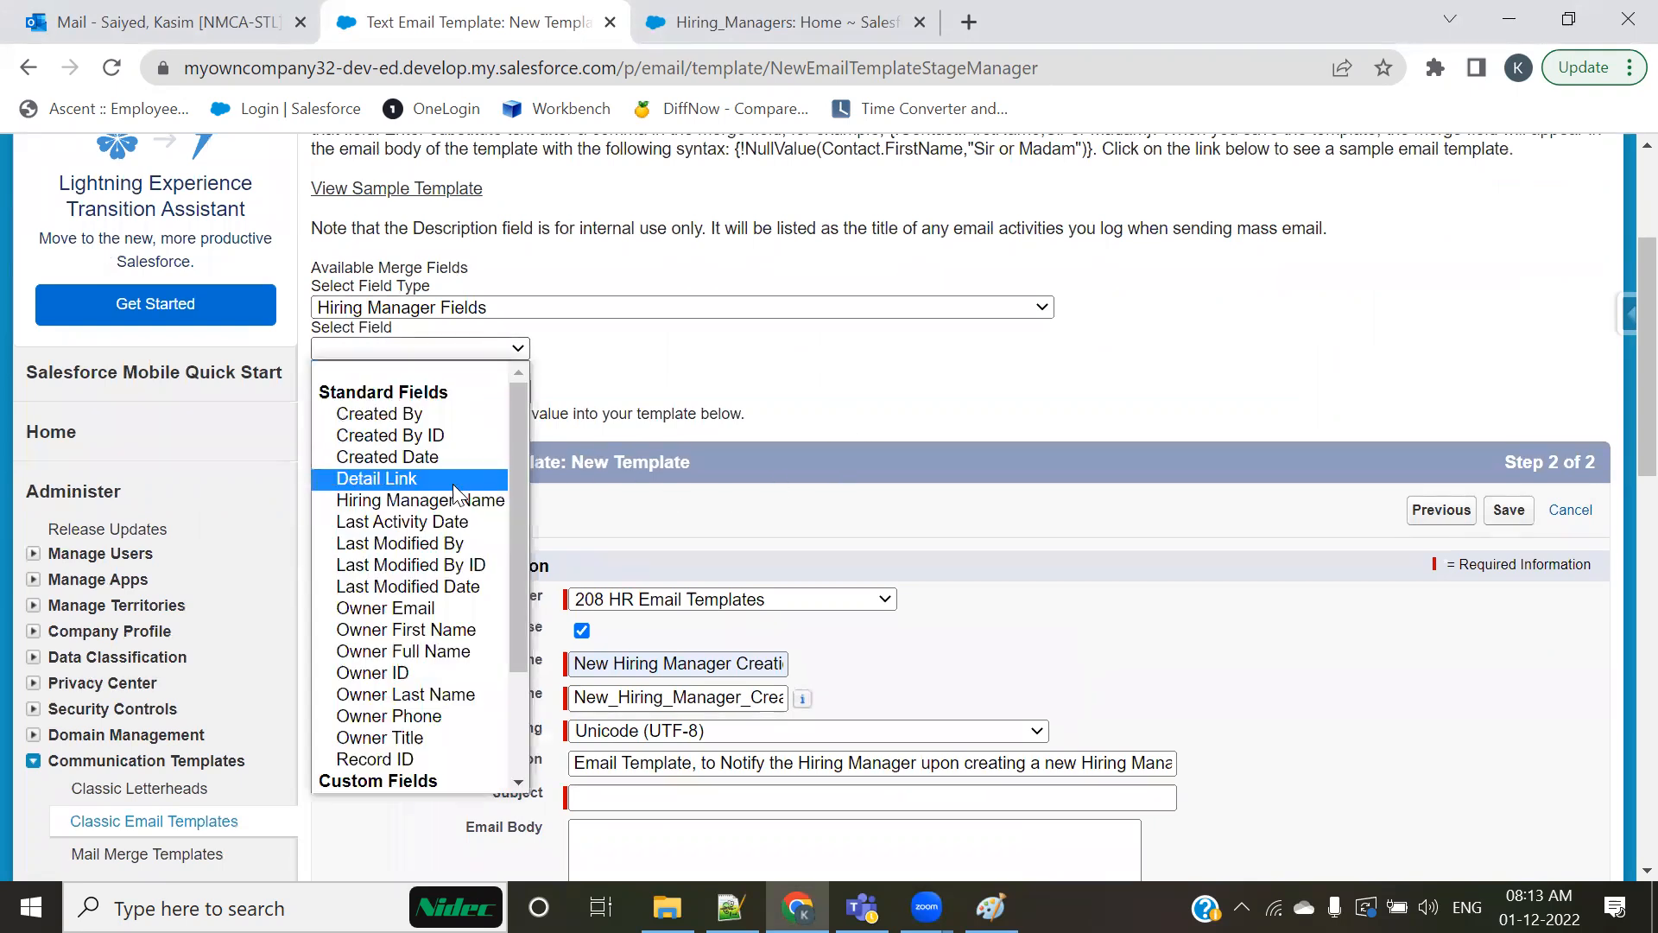
left_click(810, 397)
left_click(381, 394)
left_click(460, 349)
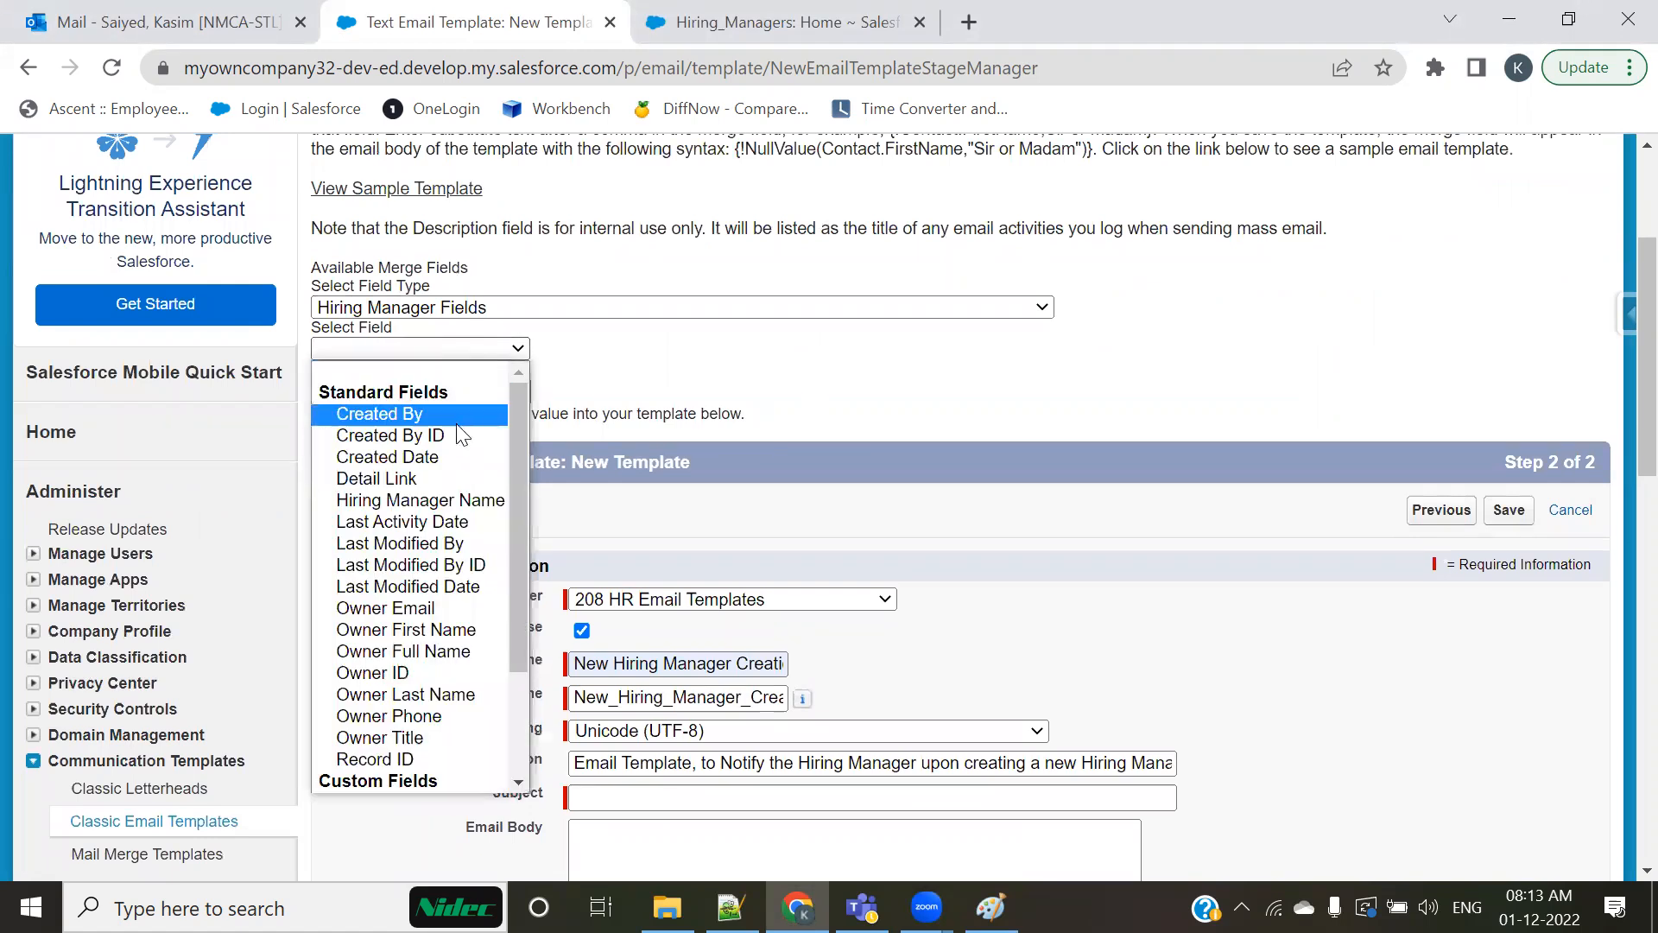
left_click(406, 499)
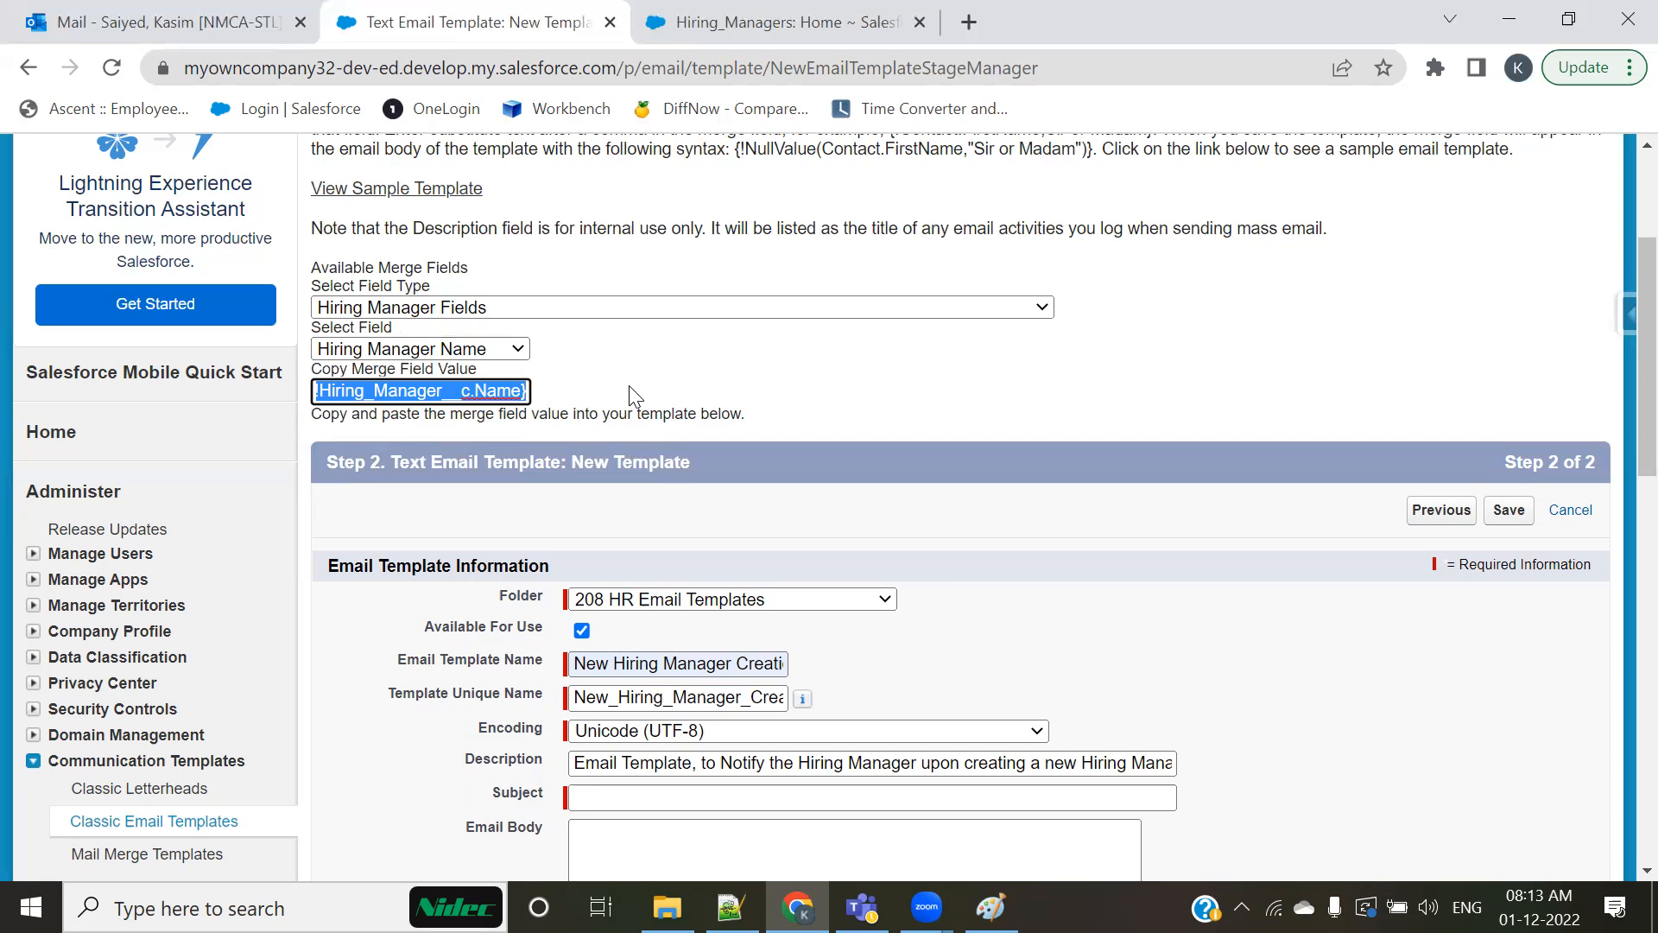
Step: Insert {!Hiring_Manager__c.Name} into the Email Subject, Dear greeting and Hiring Manager Name lines of the Notepad++ notes
key("alt+Tab")
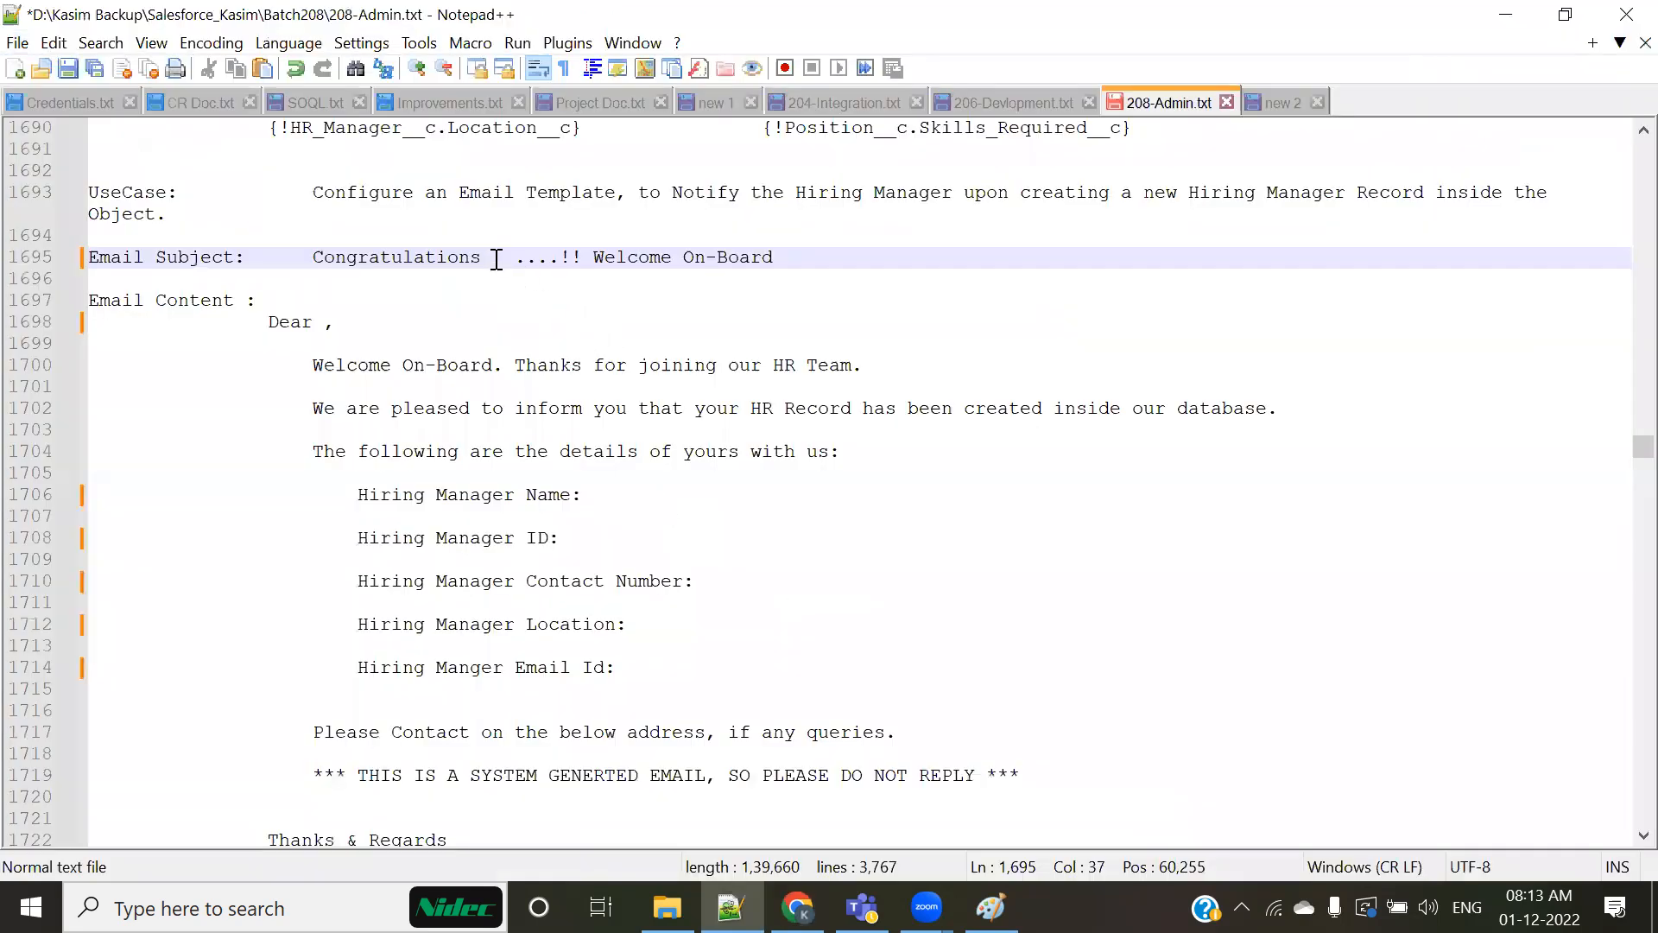
key("ctrl+v")
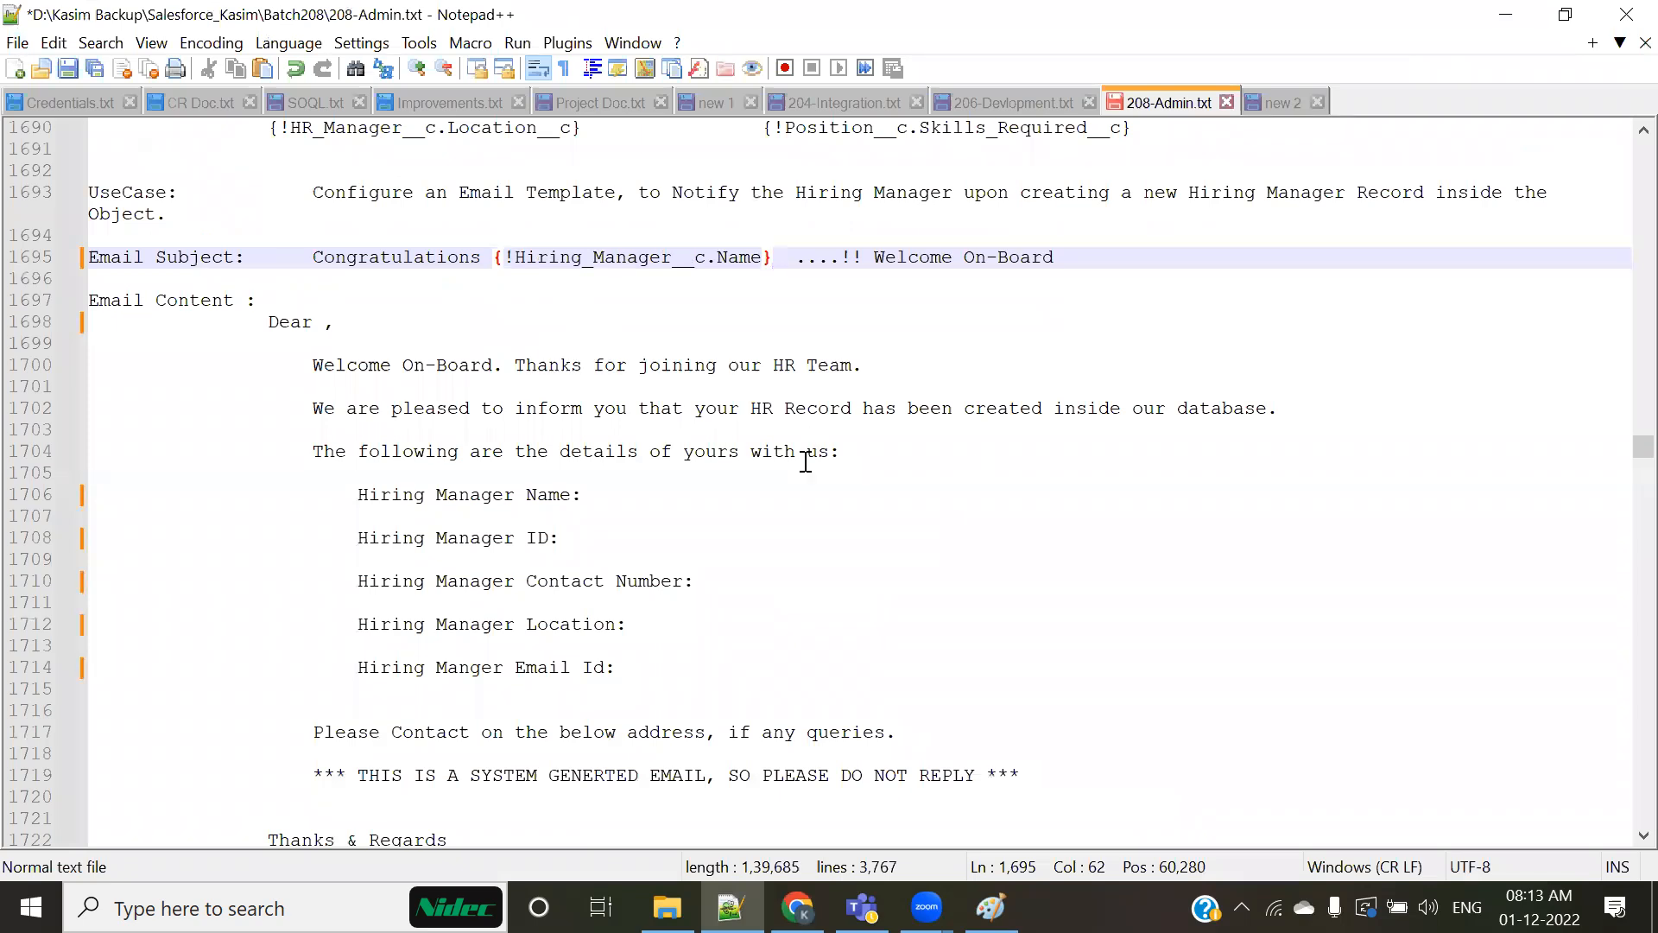
left_click_drag(495, 259, 777, 278)
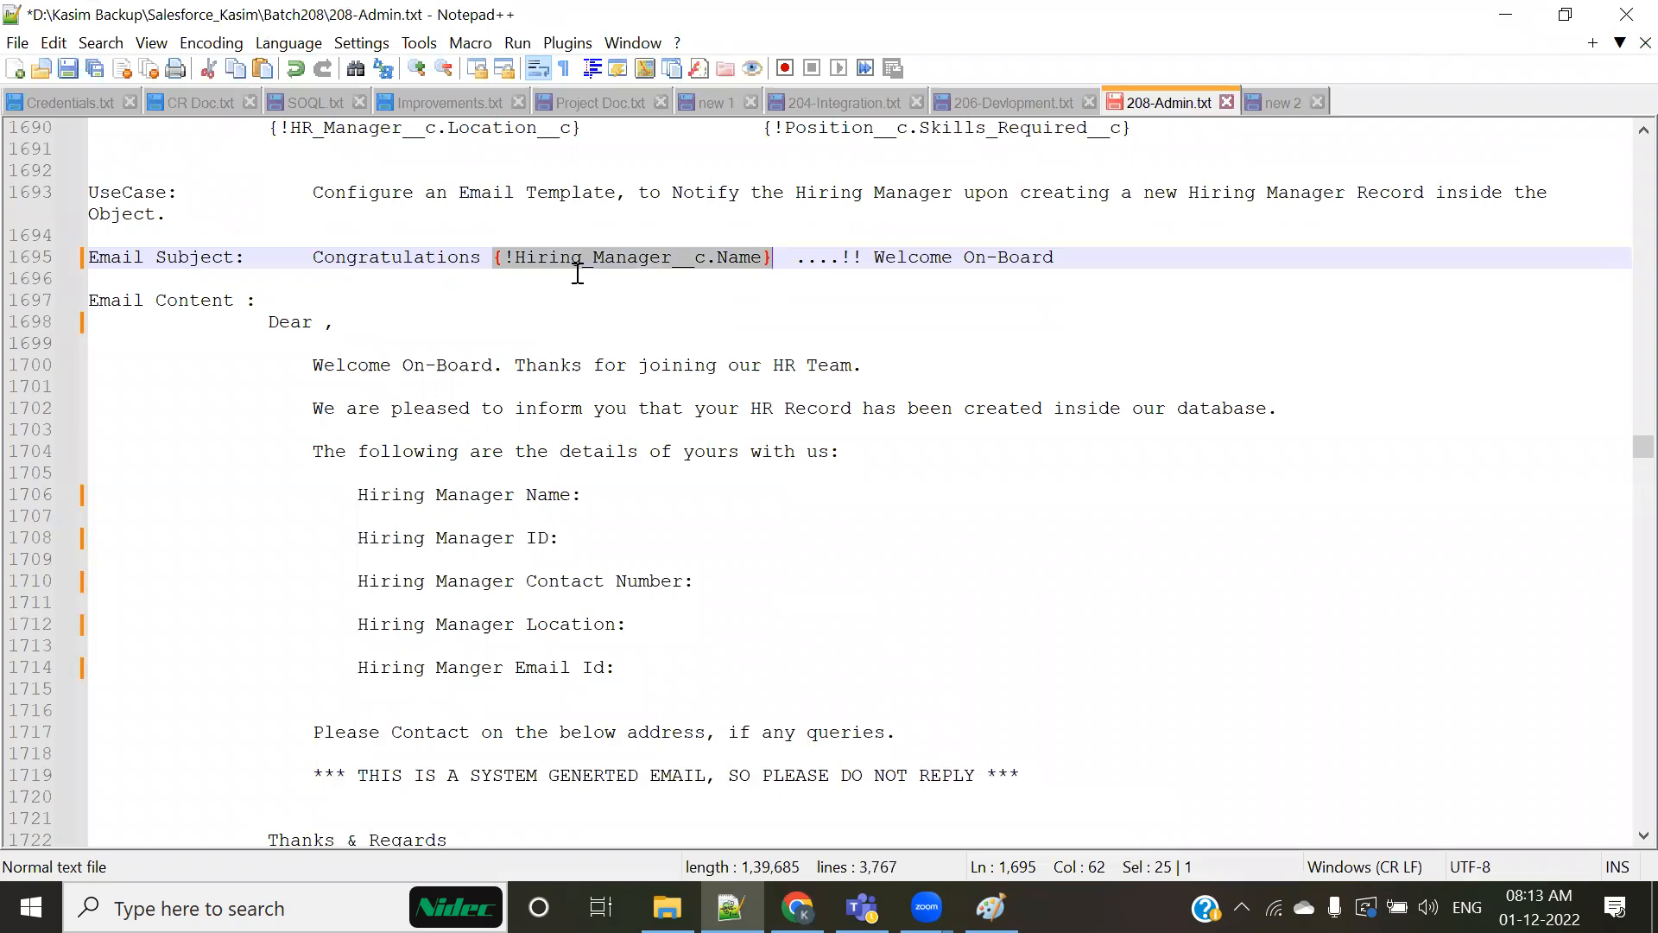
left_click(325, 321)
key("ctrl+v")
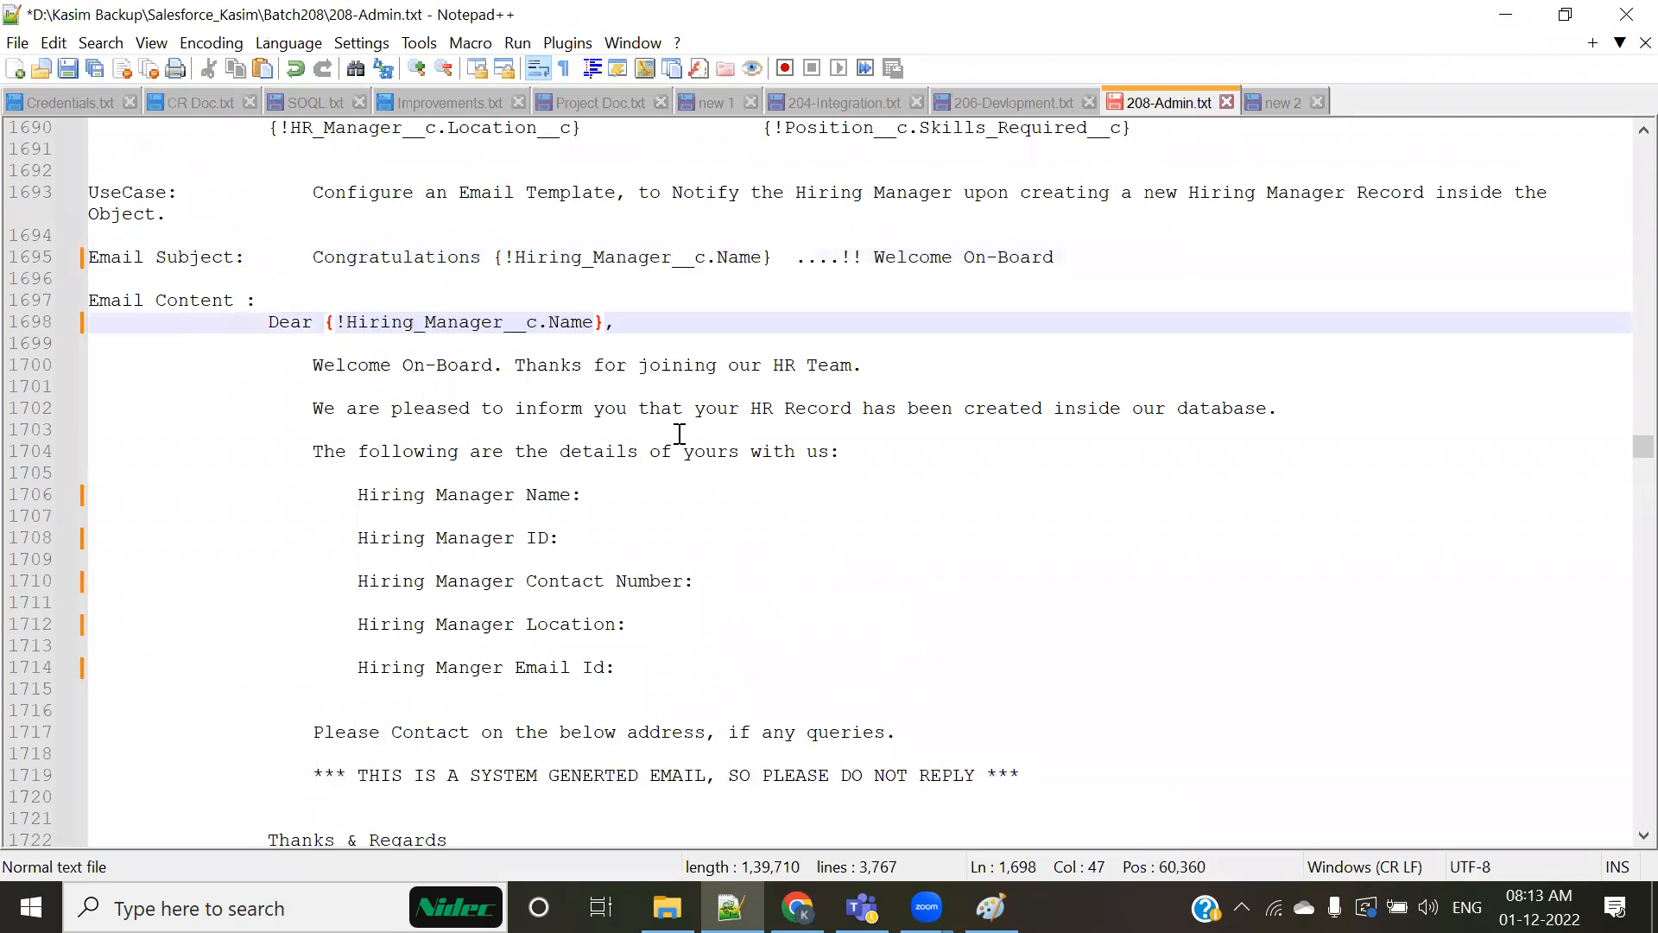
left_click(607, 492)
key("ctrl+v")
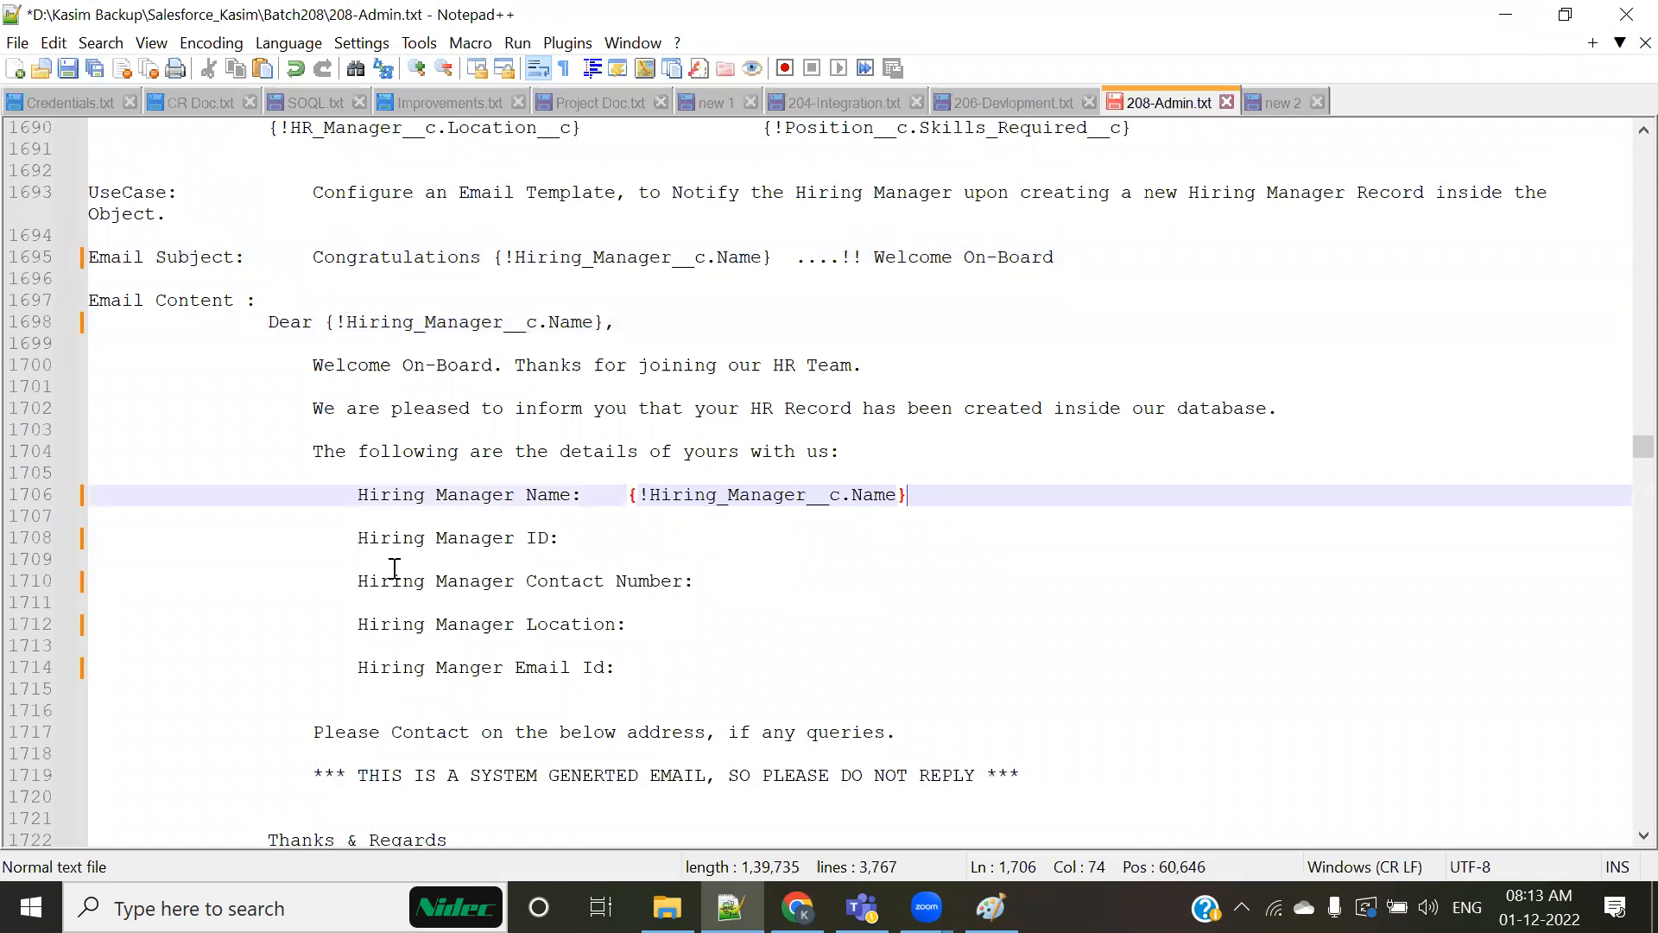
Step: Generate the HR ID merge field in the Chrome template form and insert {!Hiring_Manager__c.HR_ID__c} on the Hiring Manager ID line of the Notepad++ notes
left_click(628, 544)
key("alt+Tab")
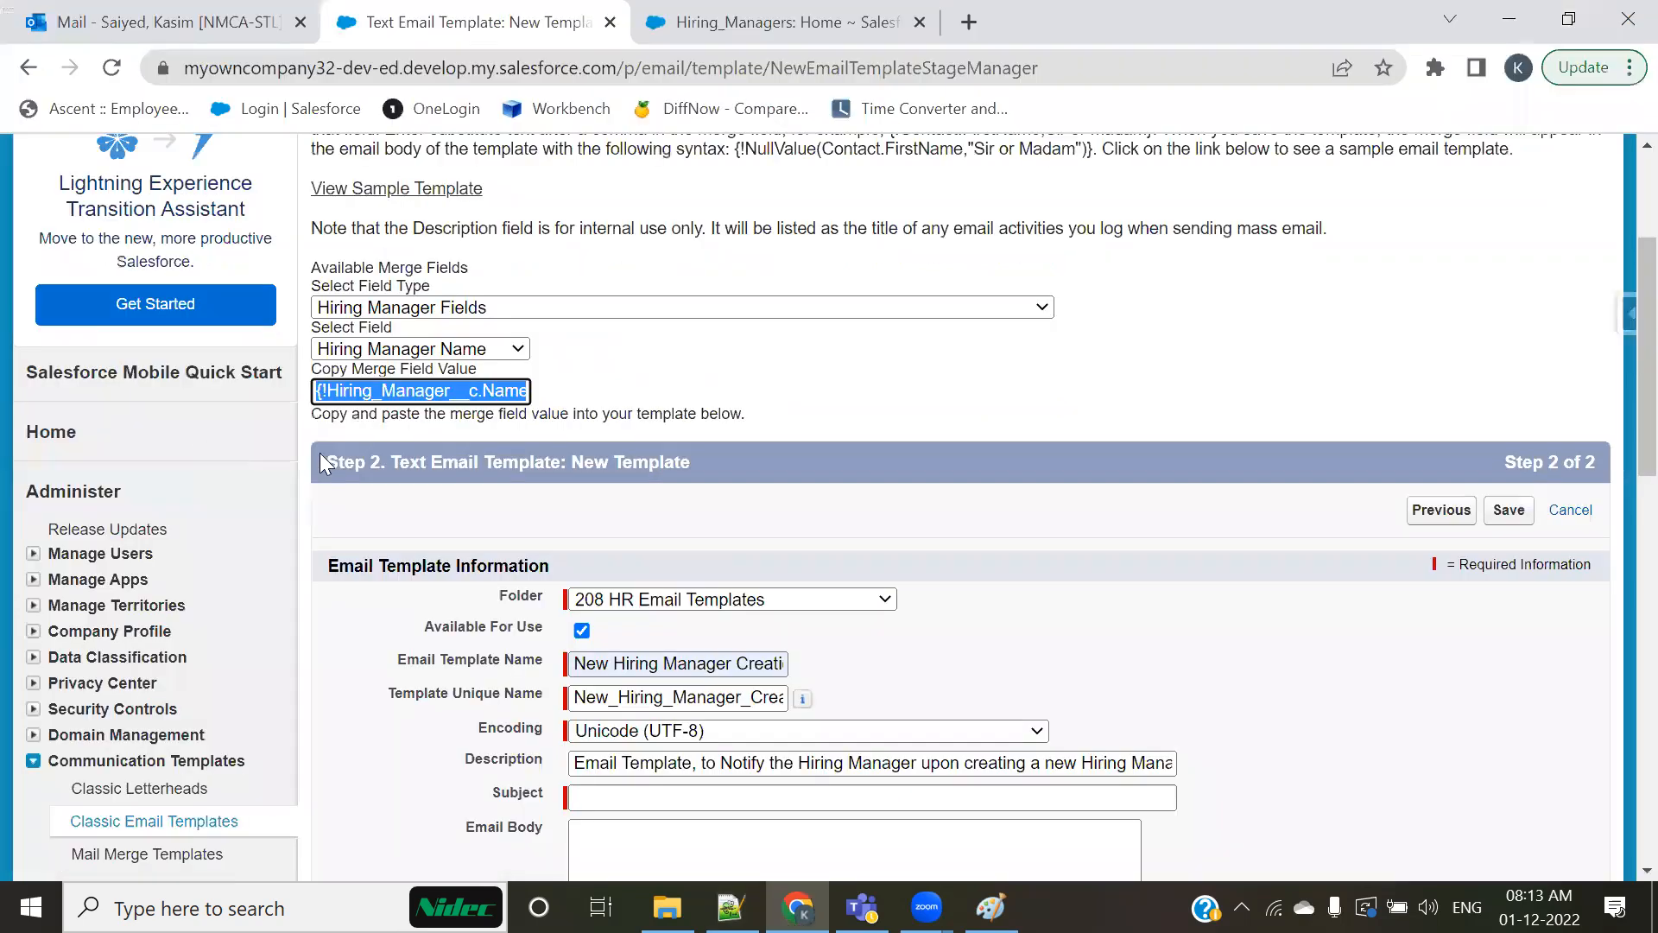
left_click(464, 350)
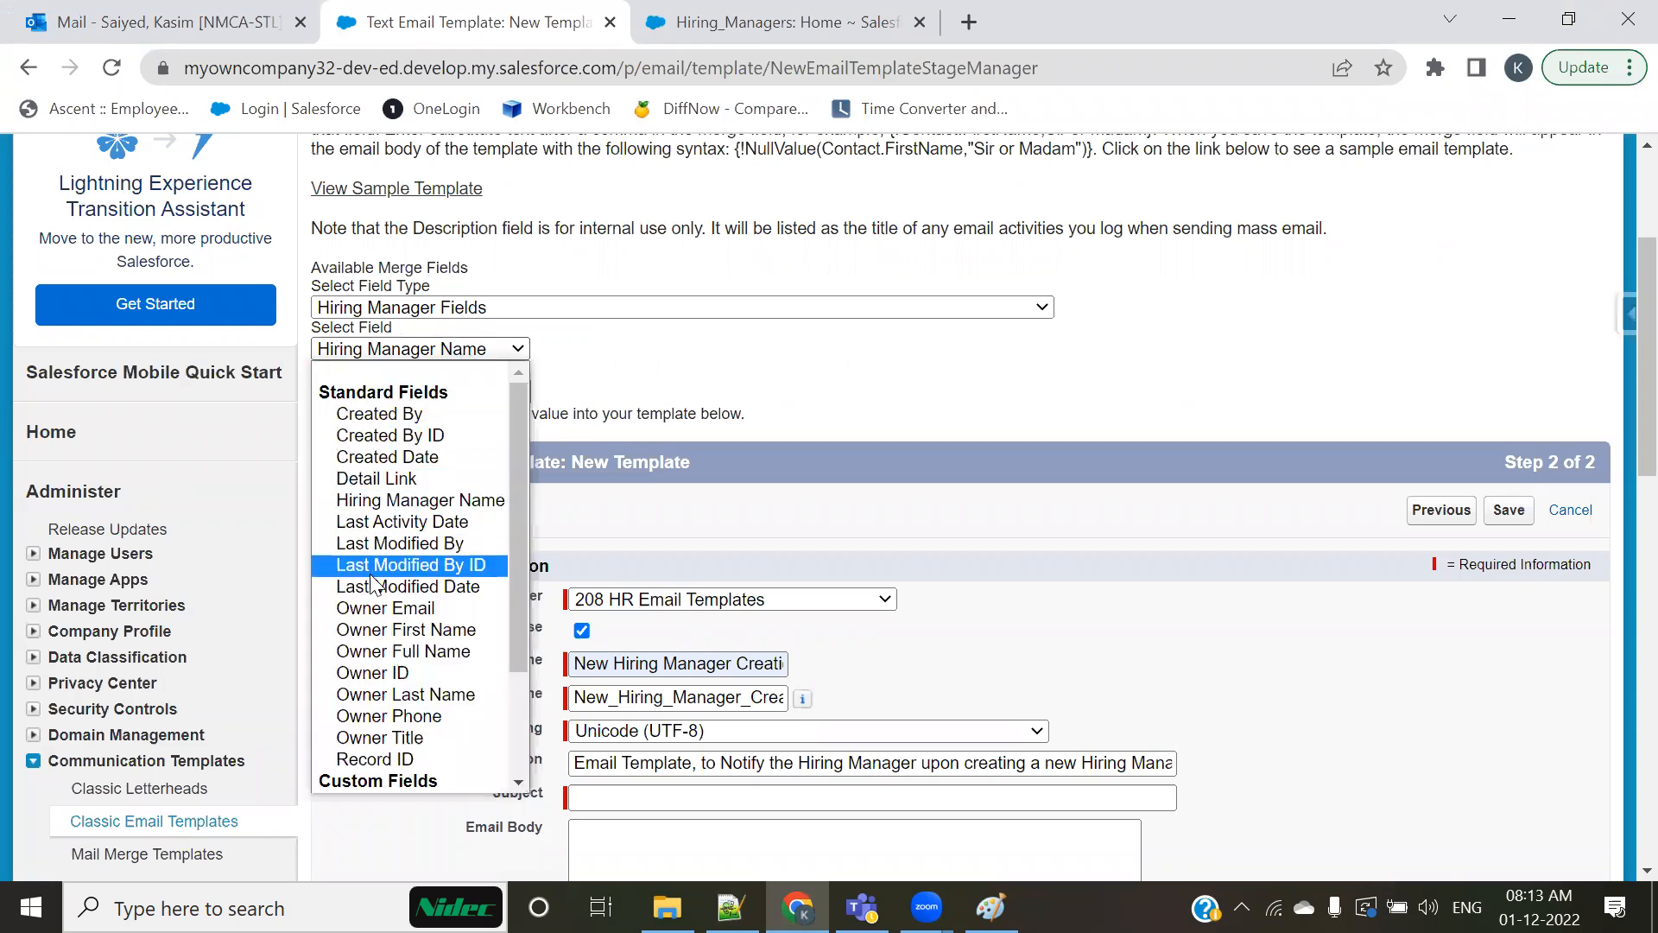
scroll(380, 678, "down", 2)
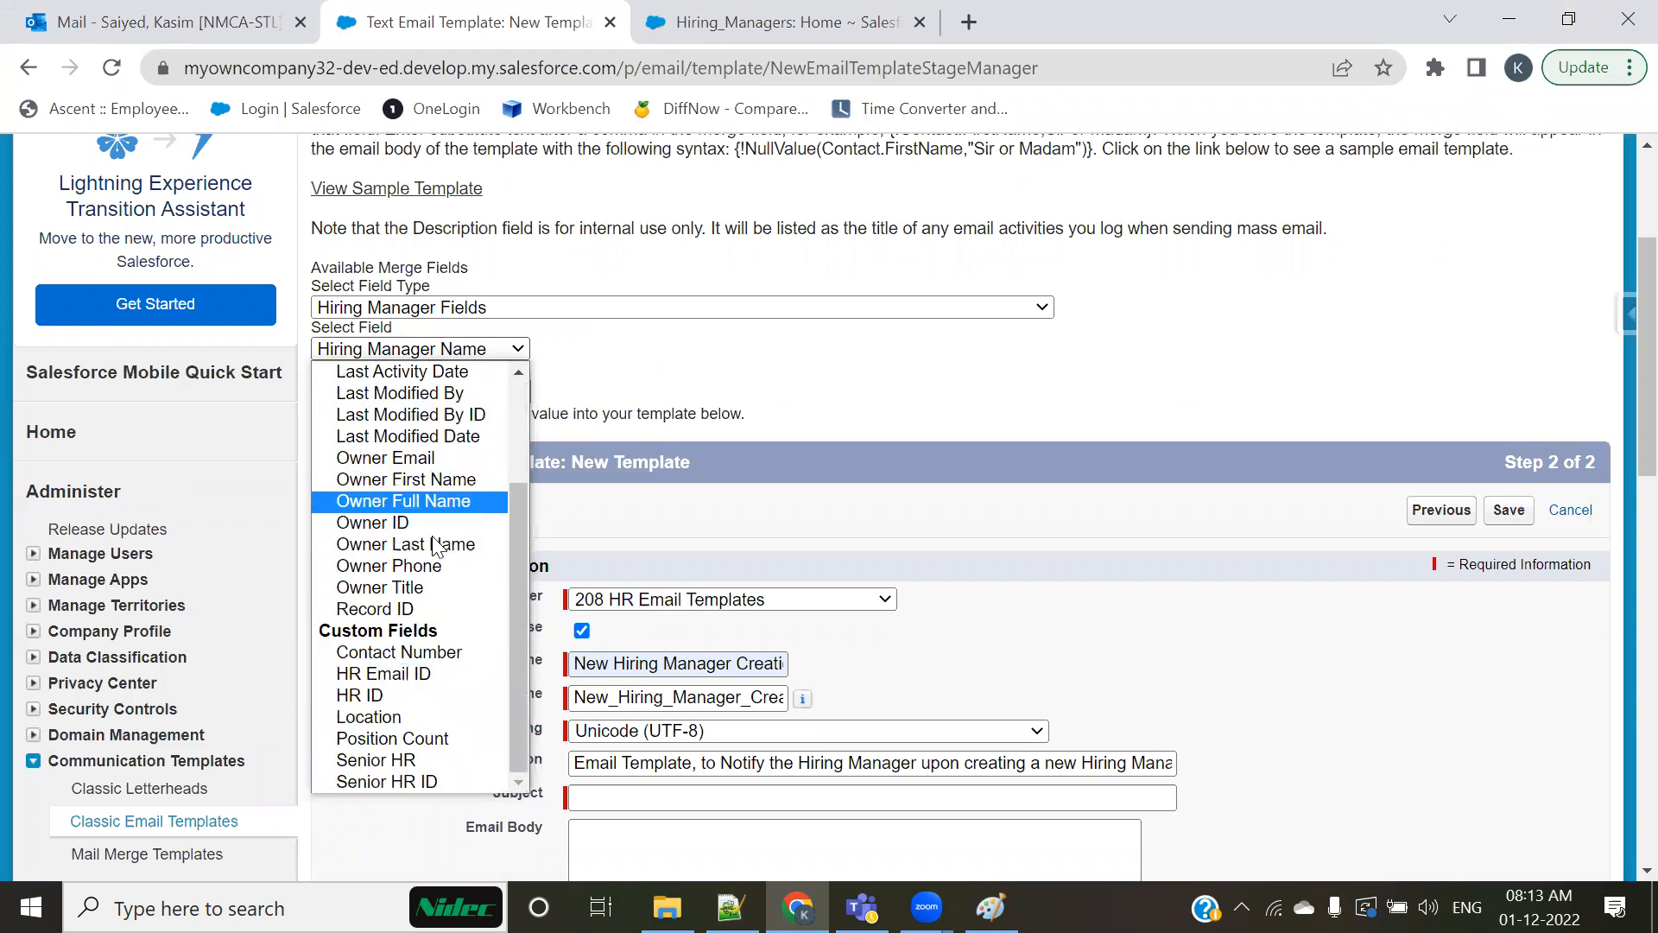
left_click(364, 696)
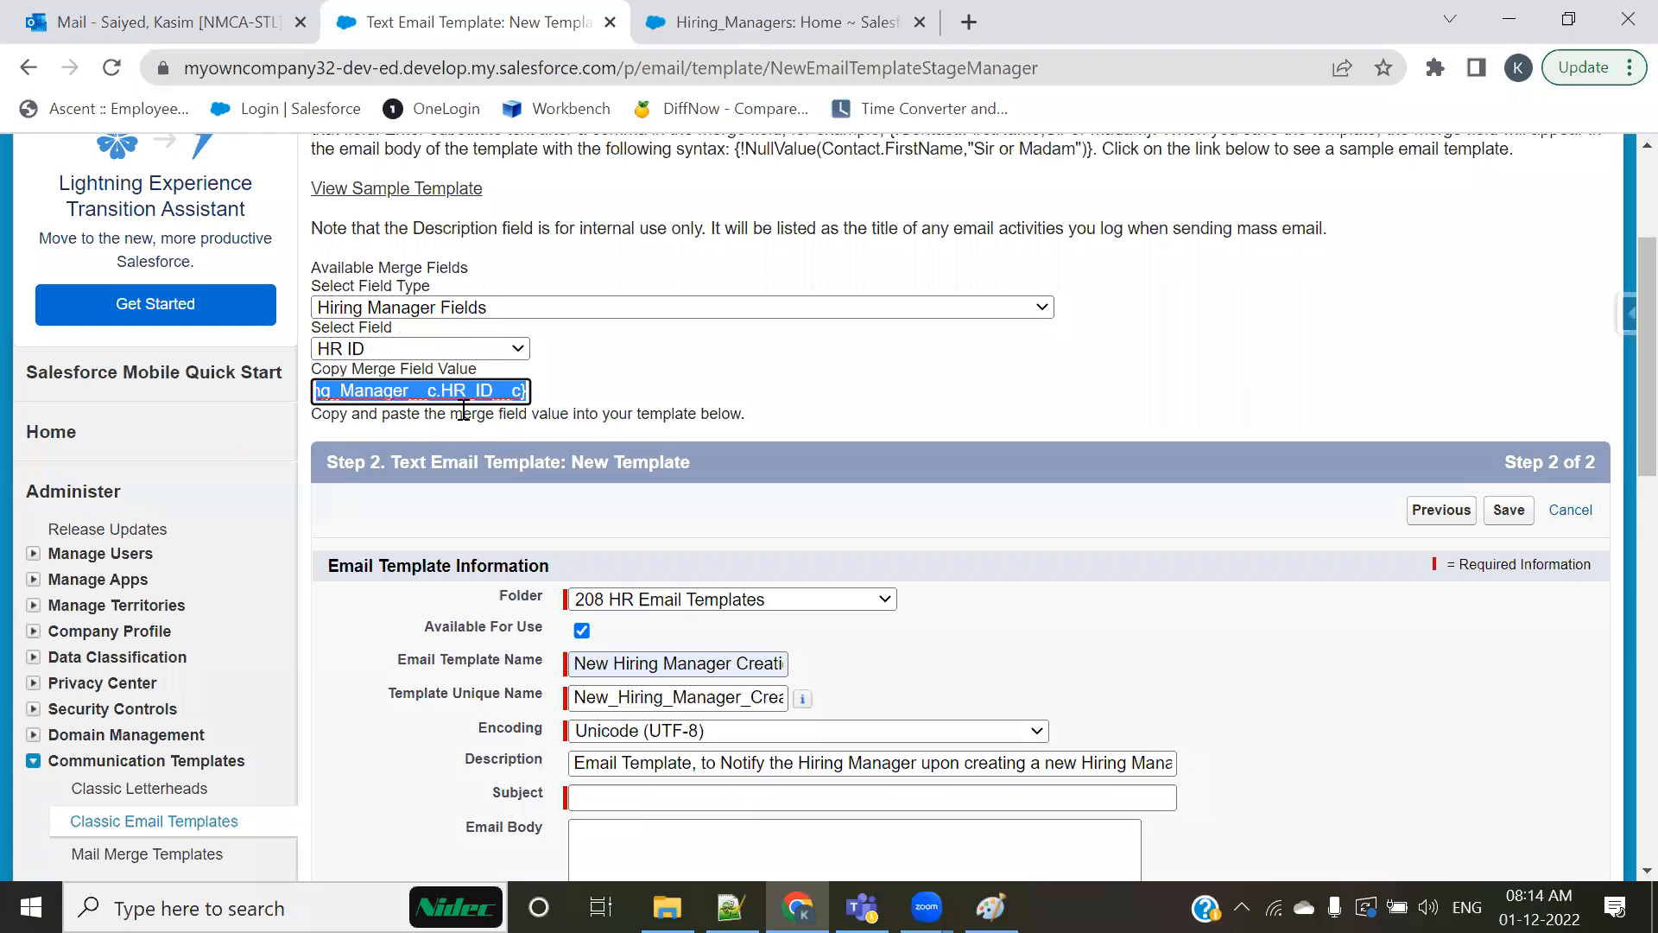
key("alt+Tab")
type("{!Hiring_Manager__c.HR_ID__c}")
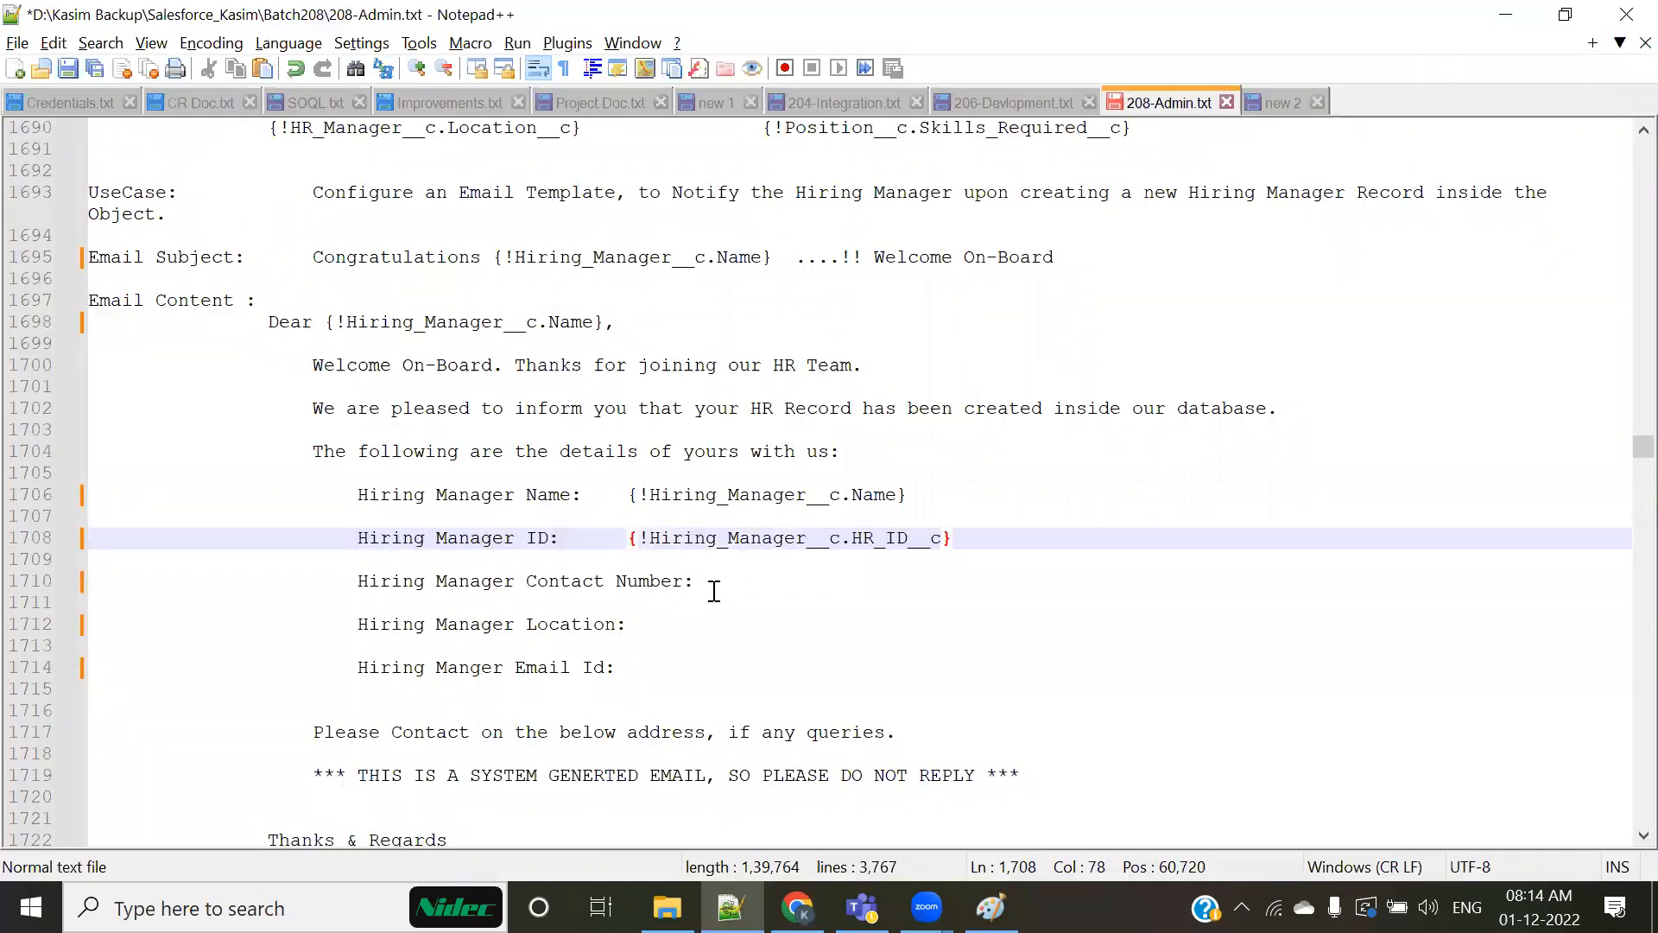
Step: Generate the Contact Number merge field and insert {!Hiring_Manager__c.Contact_Number__c} on the Hiring Manager Contact Number line of the notes
left_click(714, 592)
key("alt+Tab")
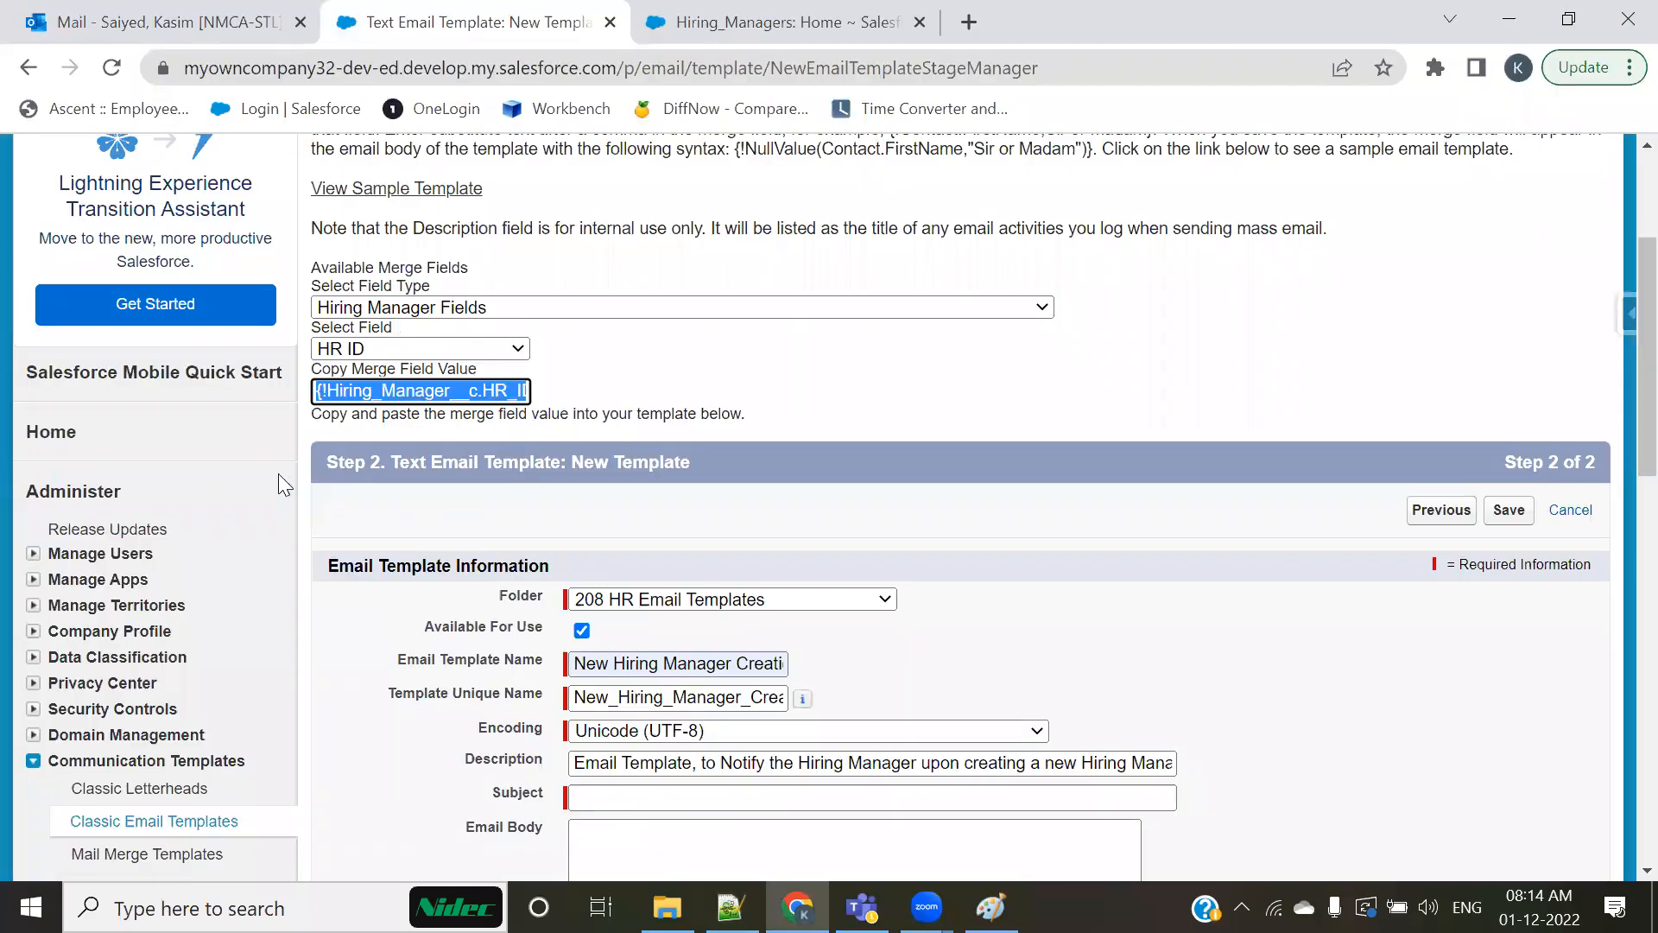
left_click(460, 352)
scroll(505, 617, "down", 1)
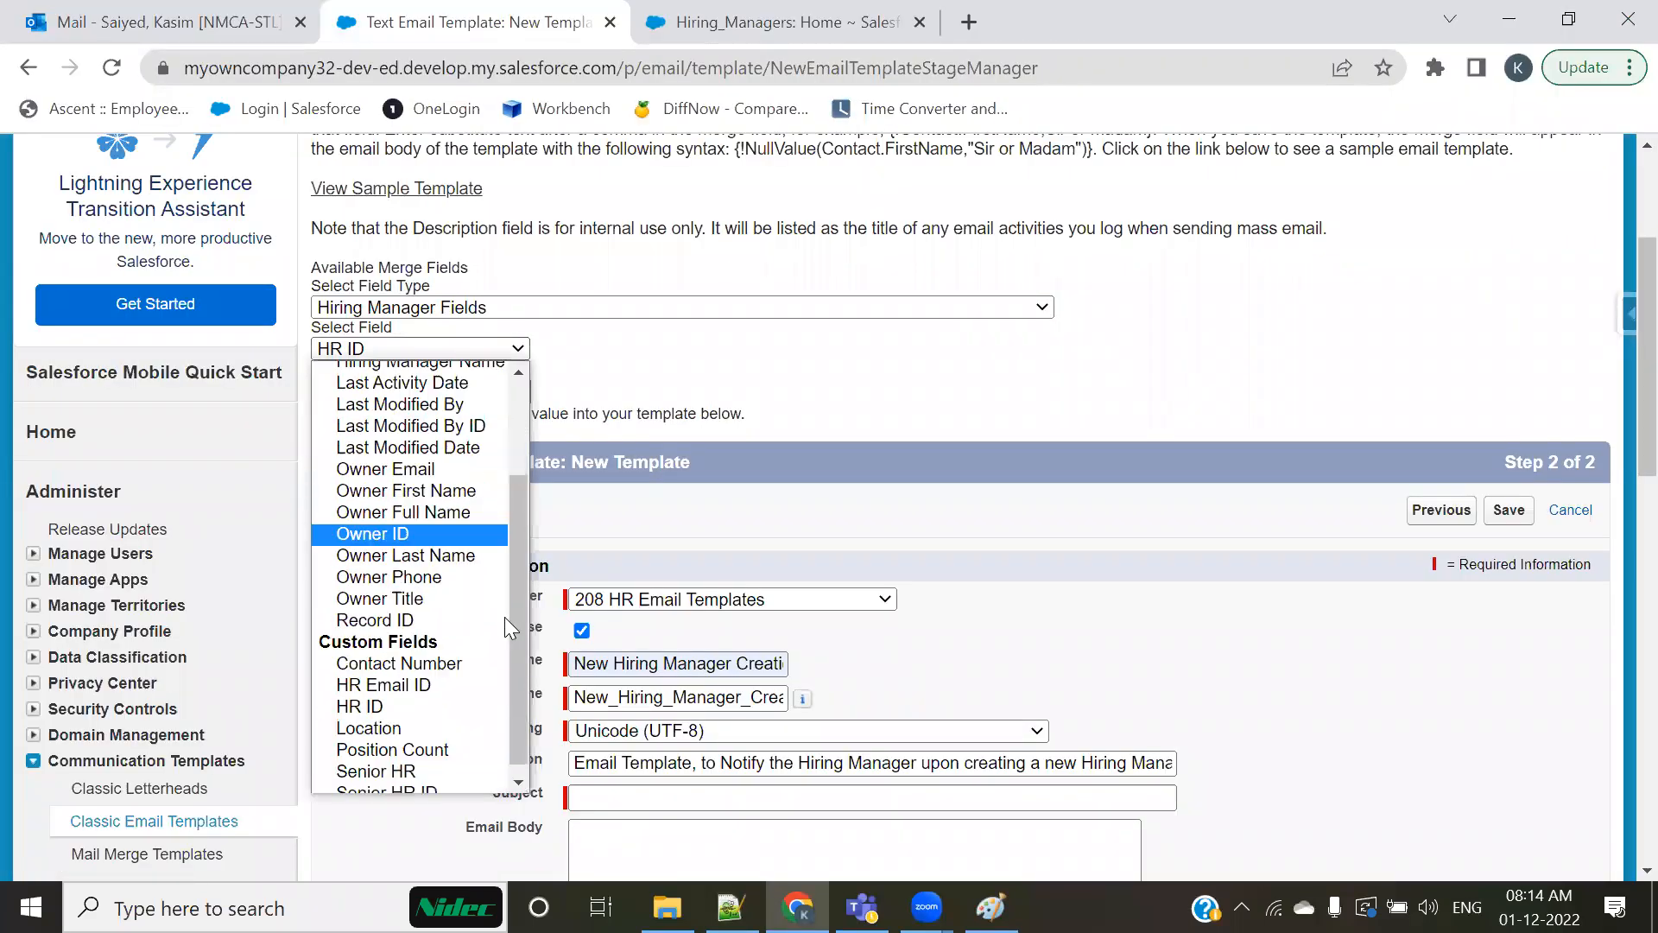
left_click(390, 653)
key("ctrl+c")
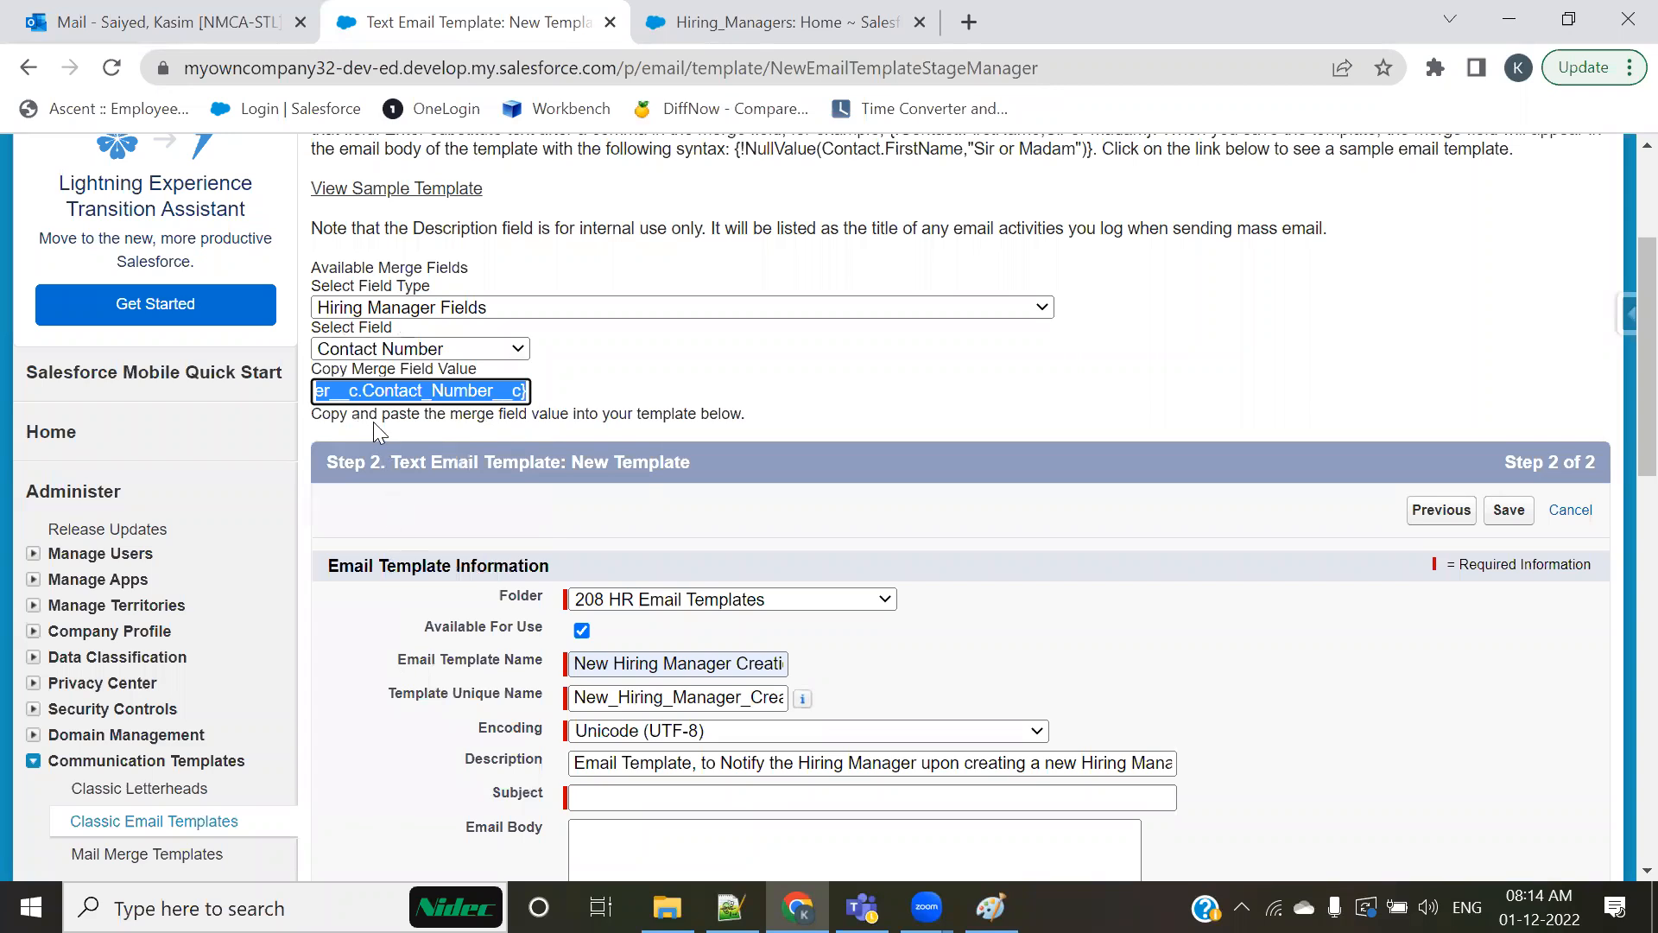
key("alt+Tab")
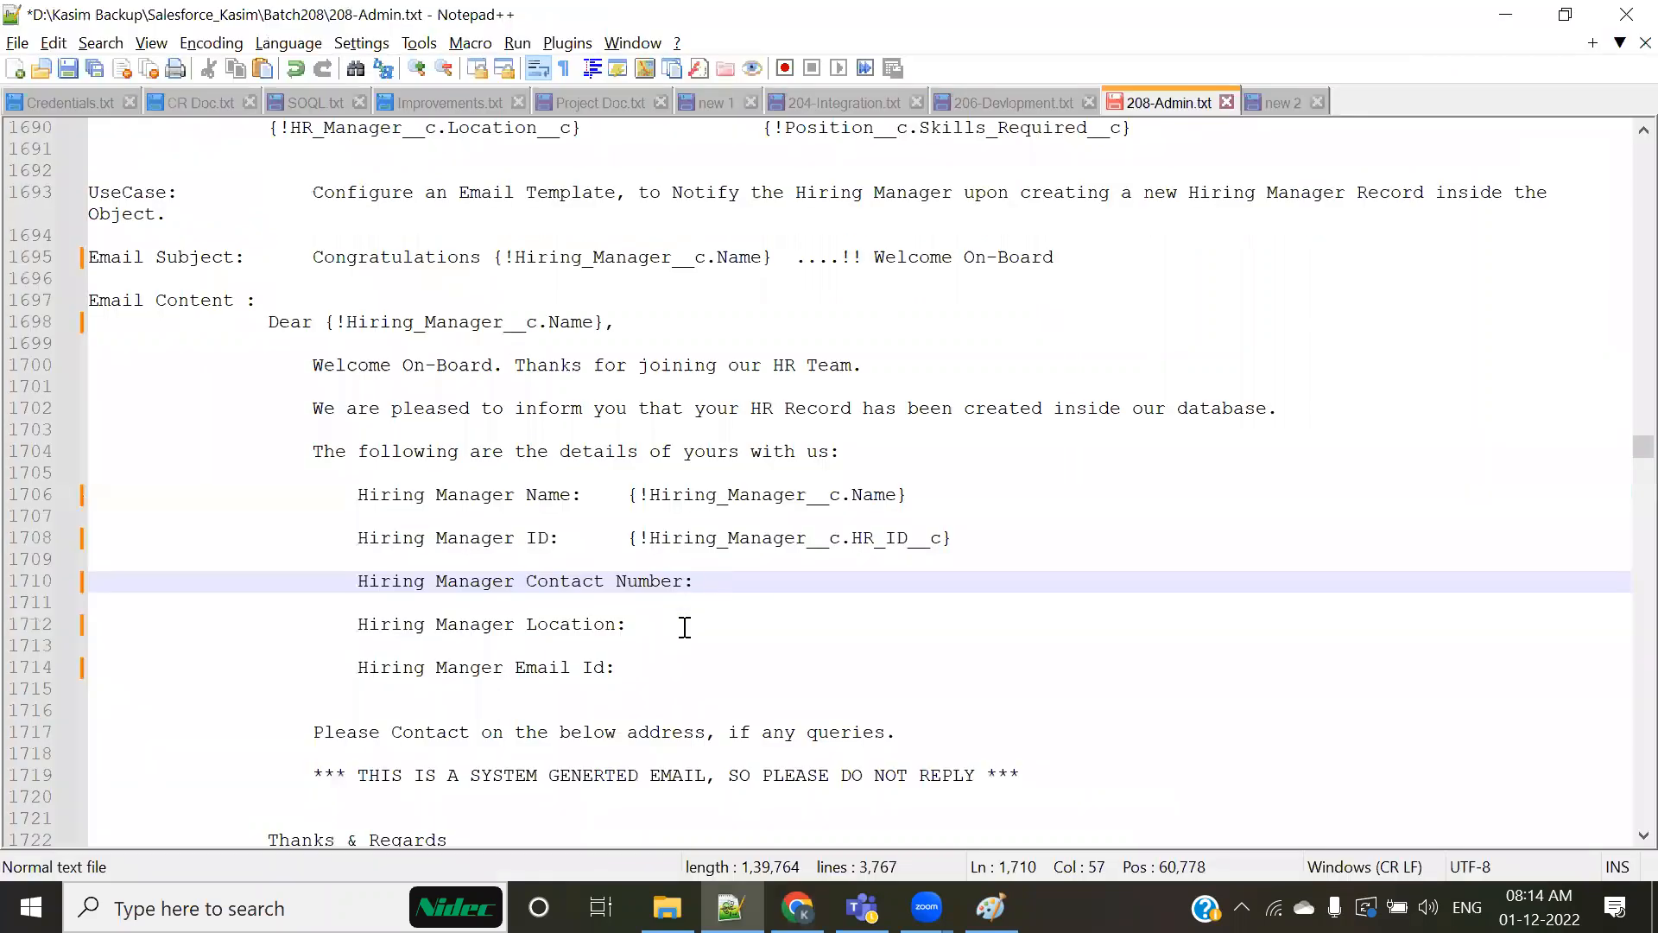
key("ctrl+v")
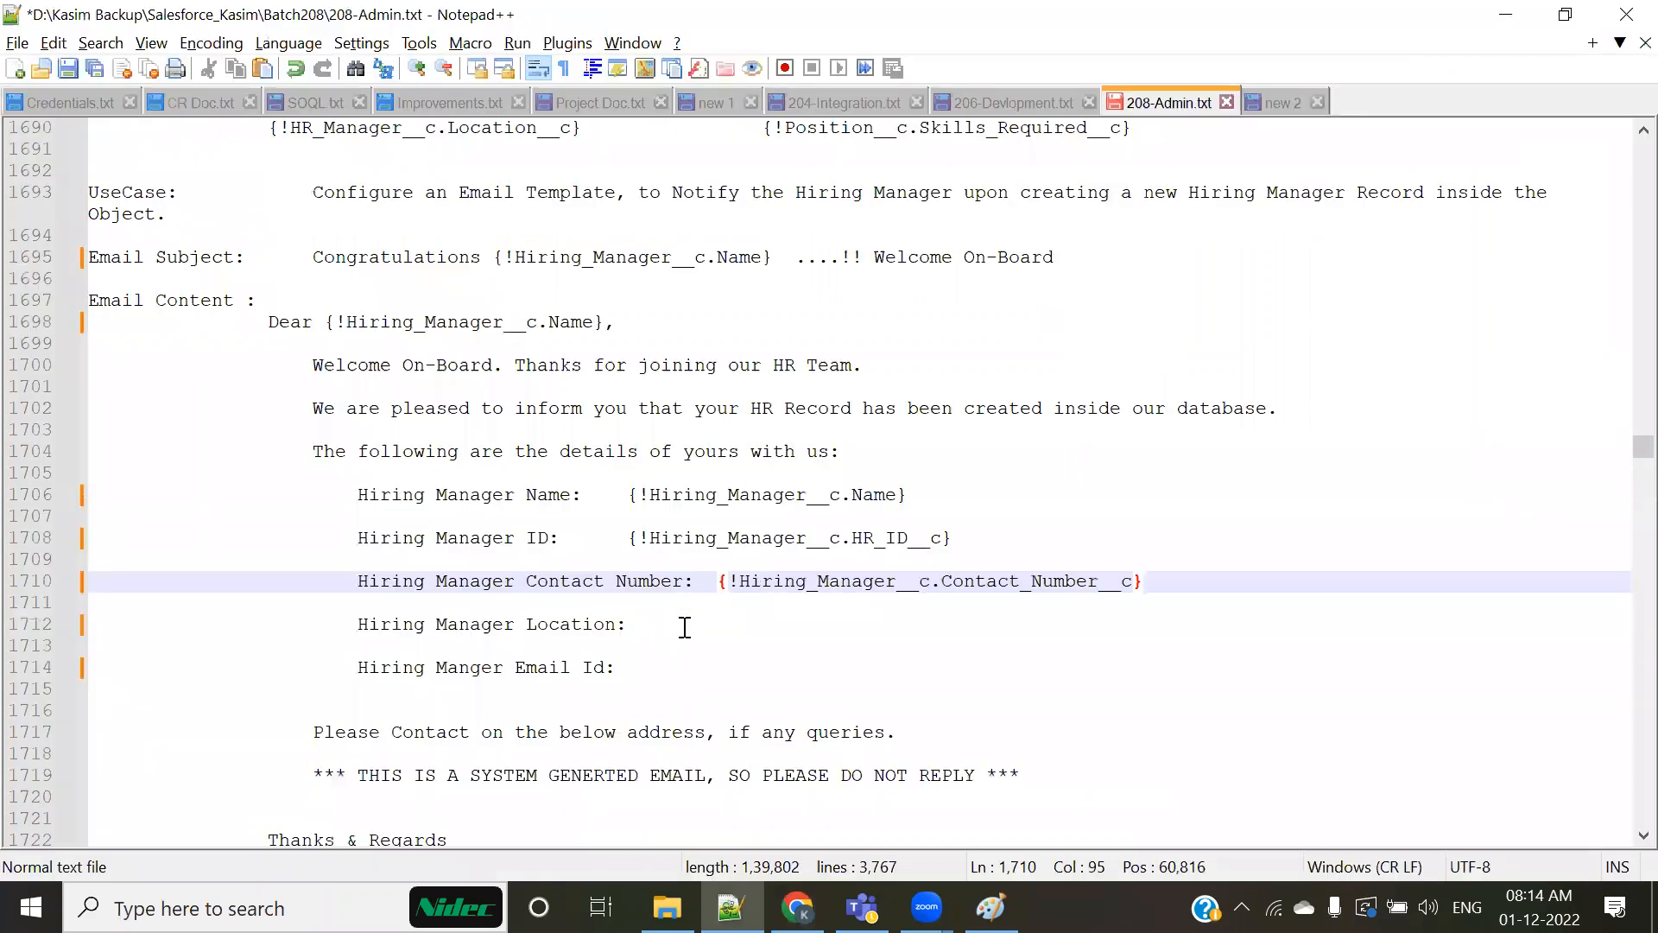
Step: Generate the Location merge field and insert {!Hiring_Manager__c.Location__c} on the Hiring Manager Location line of the notes
left_click(760, 626)
key("alt+Tab")
left_click(403, 348)
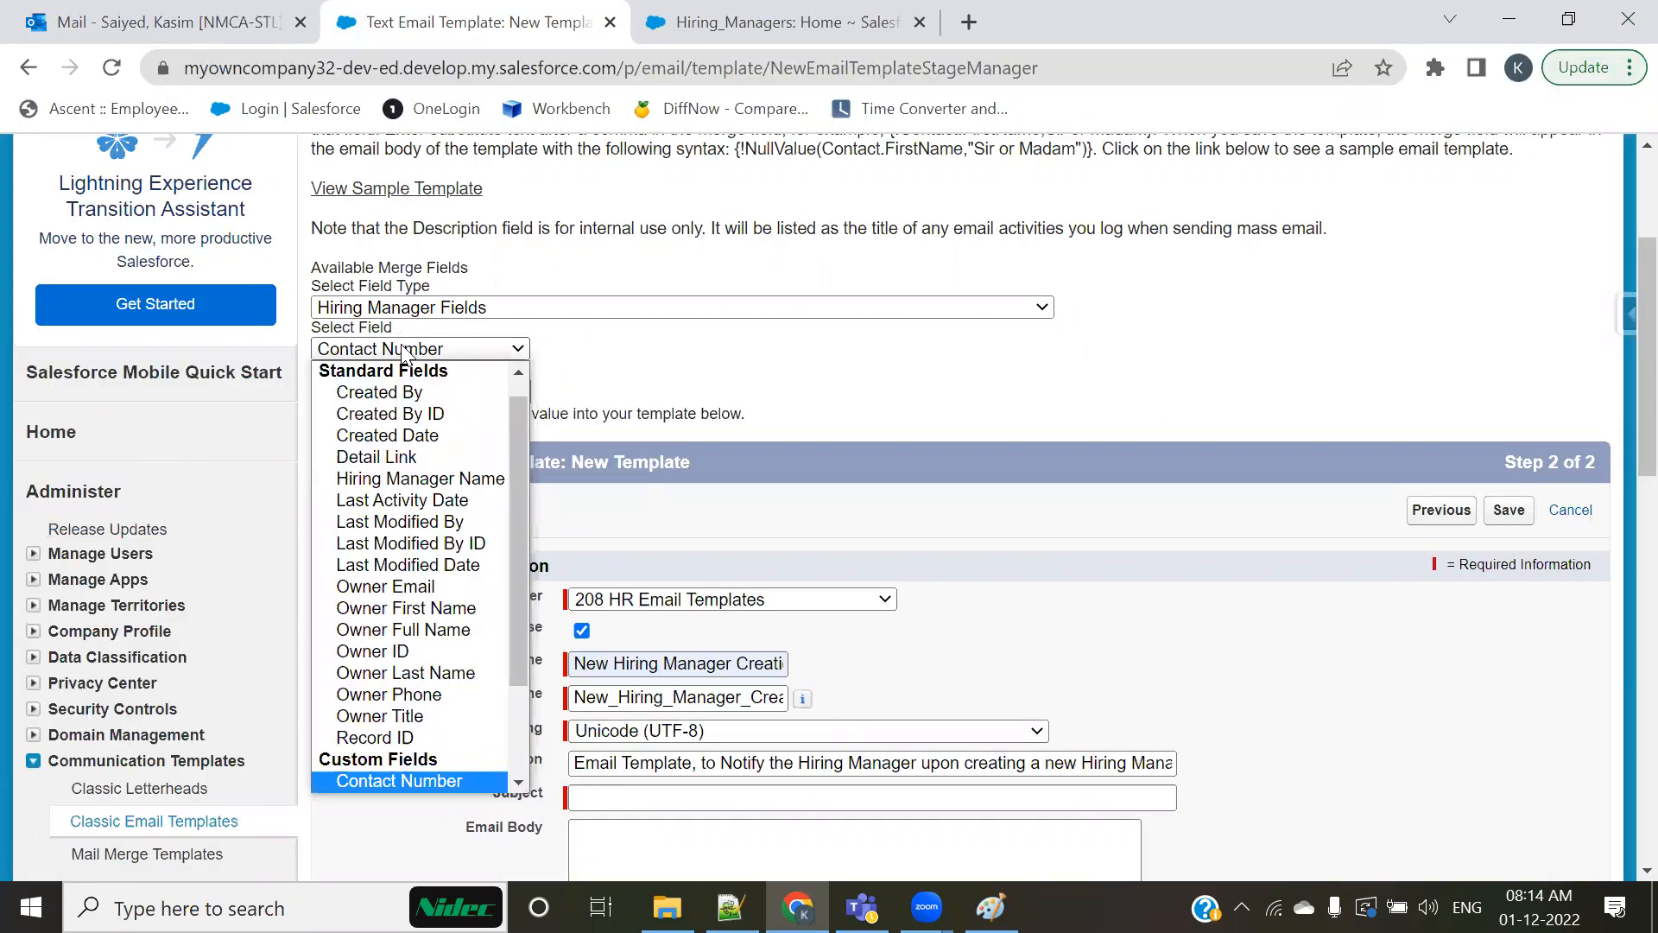
scroll(385, 632, "down", 3)
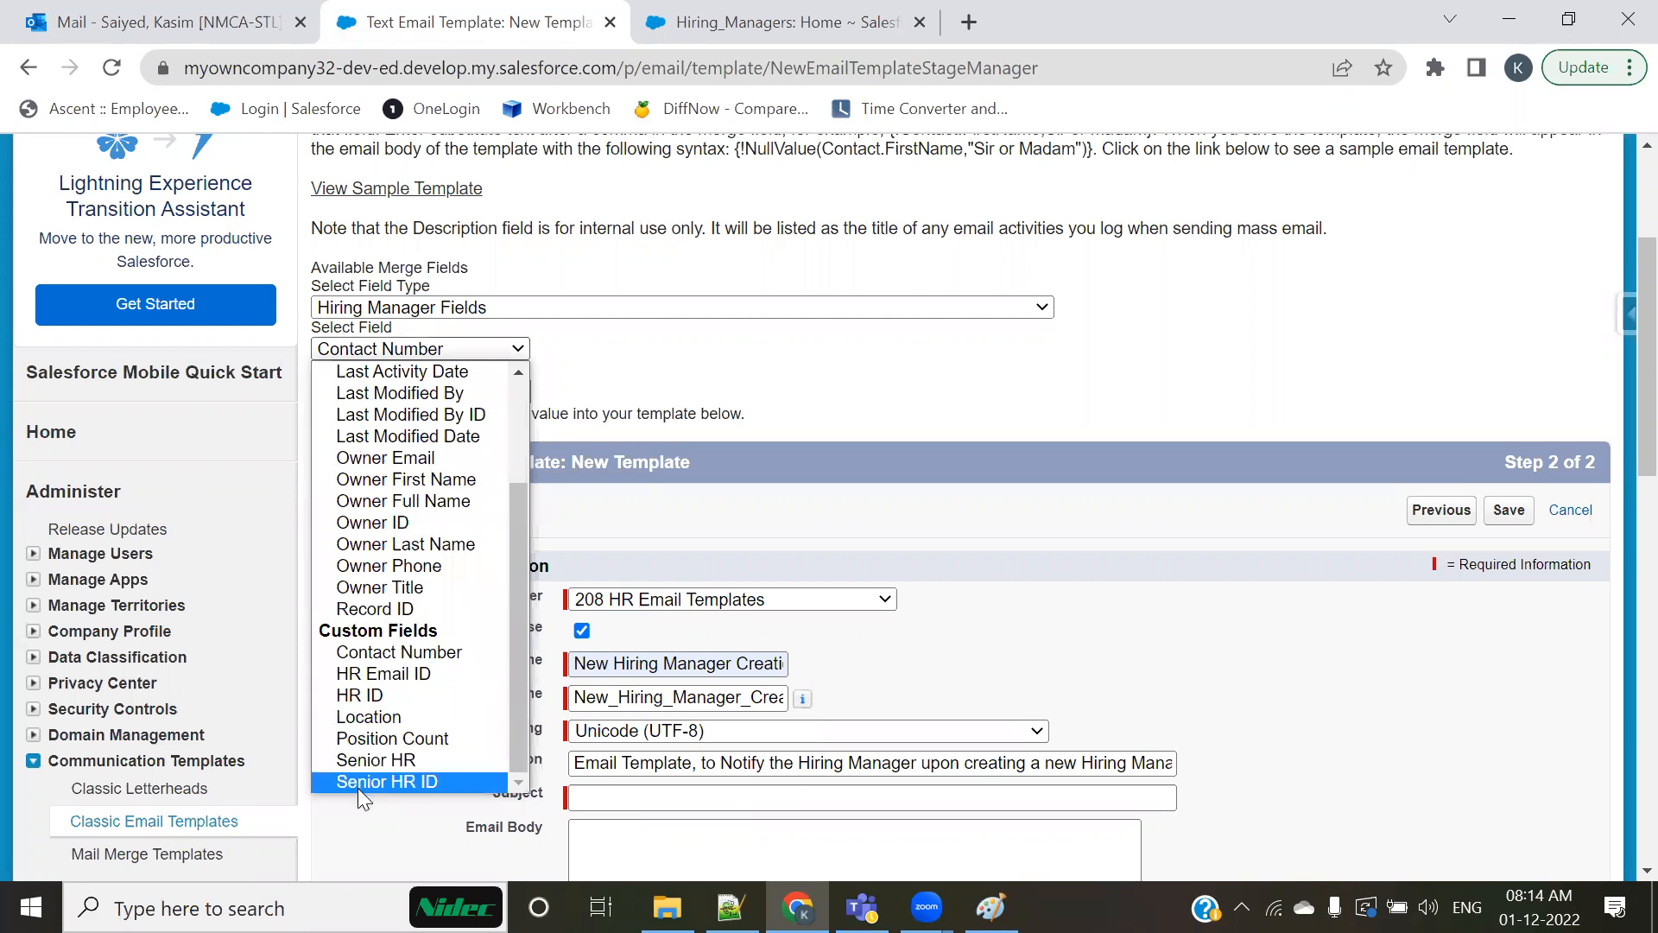
left_click(386, 716)
key("ctrl+c")
key("alt+Tab")
key("ctrl+v")
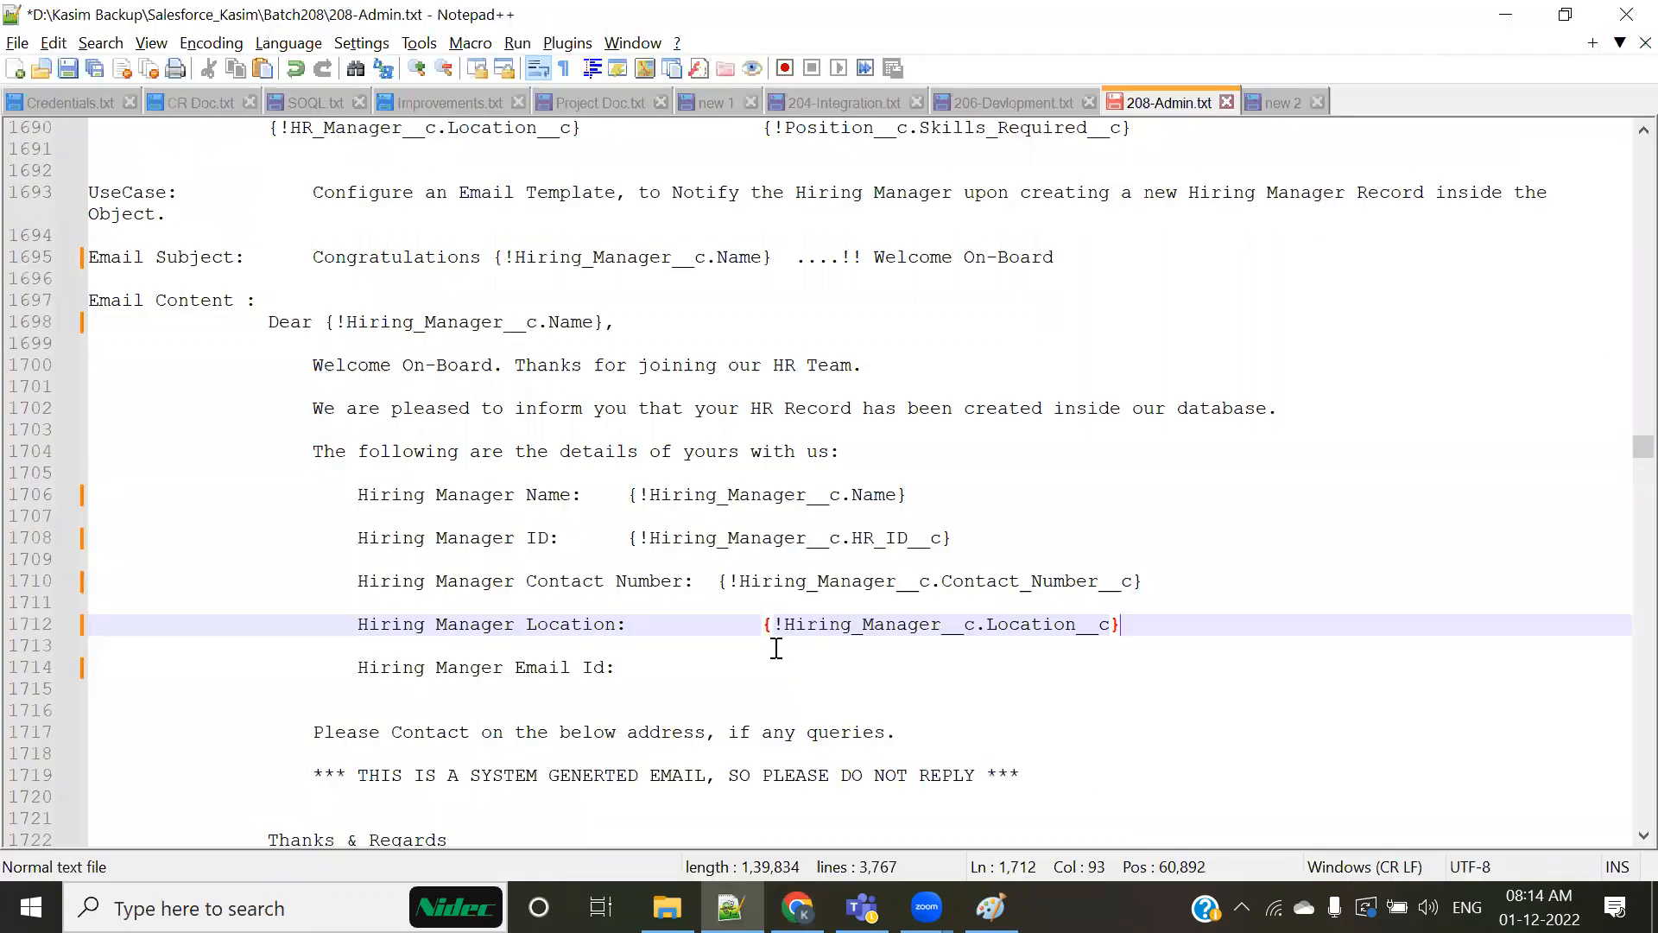
Step: Generate the HR Email ID merge field and insert {!Hiring_Manager__c.HR_Email_ID__c} on the Email Id line of the notes
left_click(654, 666)
key("alt+Tab")
key("alt+Tab")
key("alt+Tab")
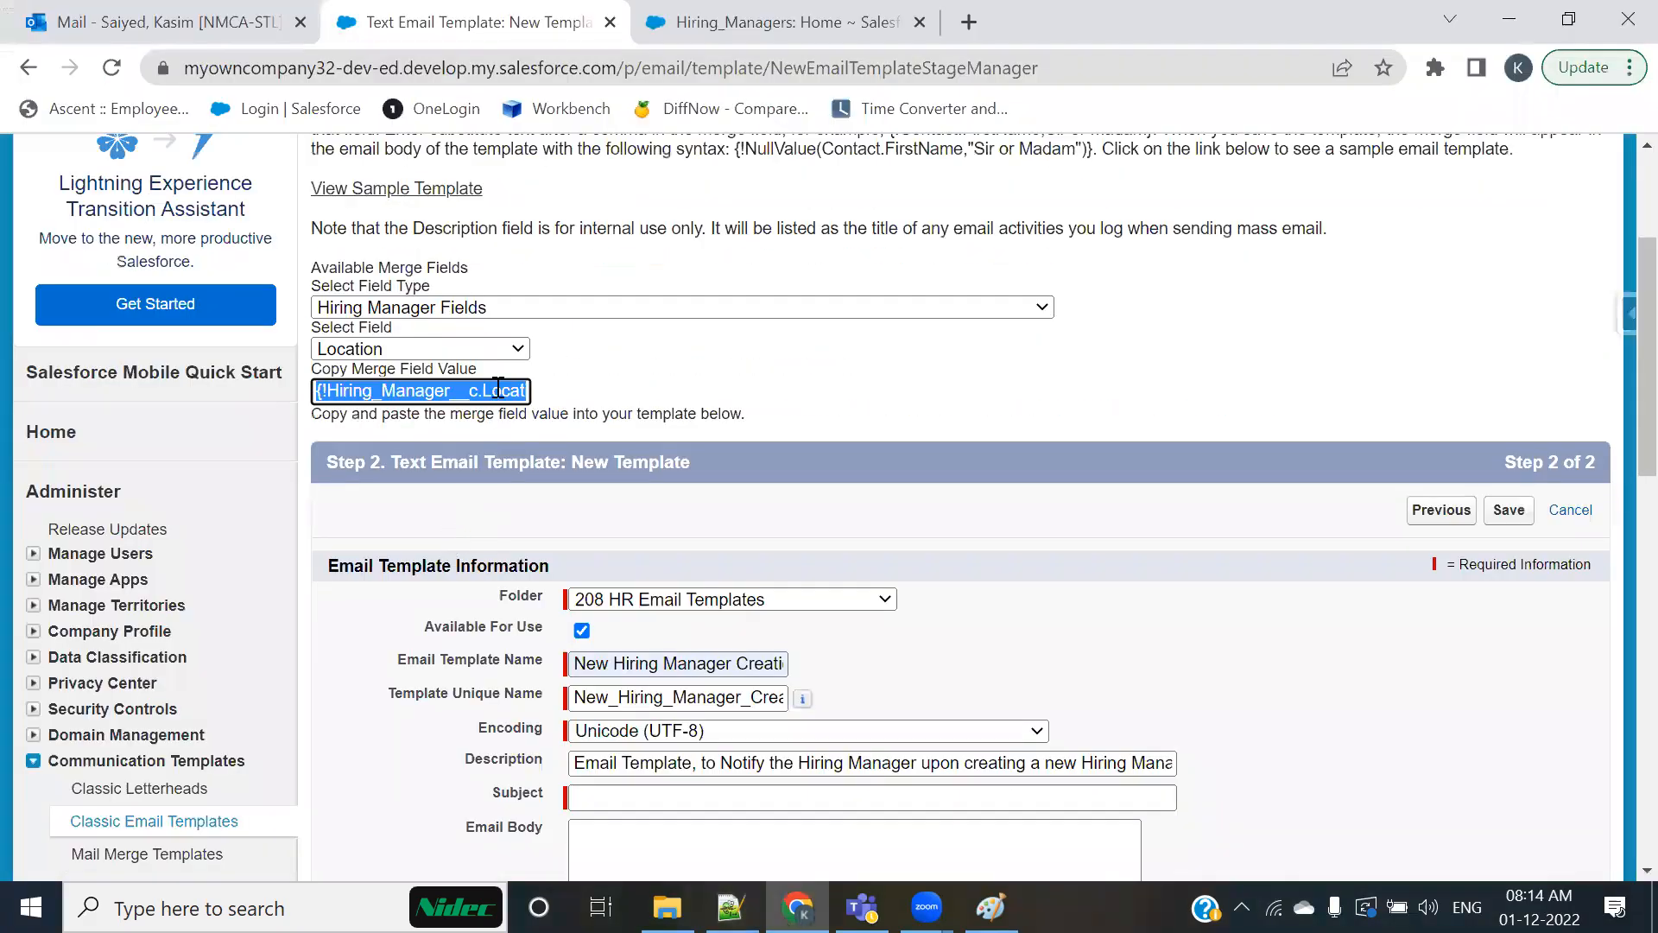
left_click(506, 348)
scroll(432, 605, "down", 1)
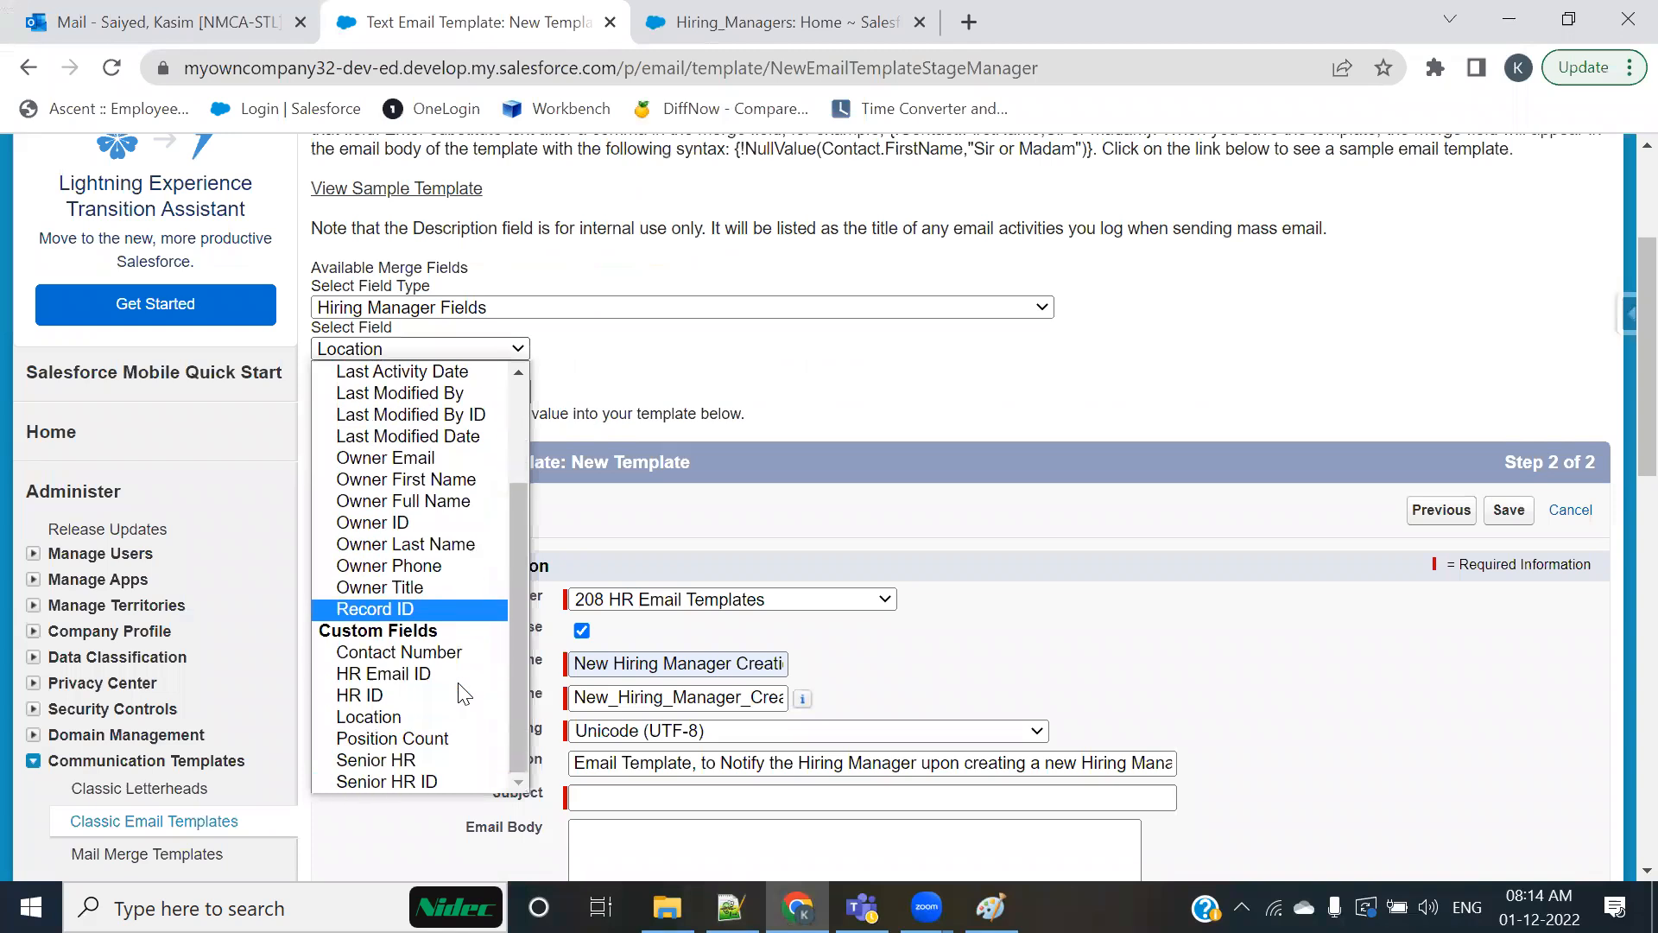
left_click(380, 674)
key("alt+Tab")
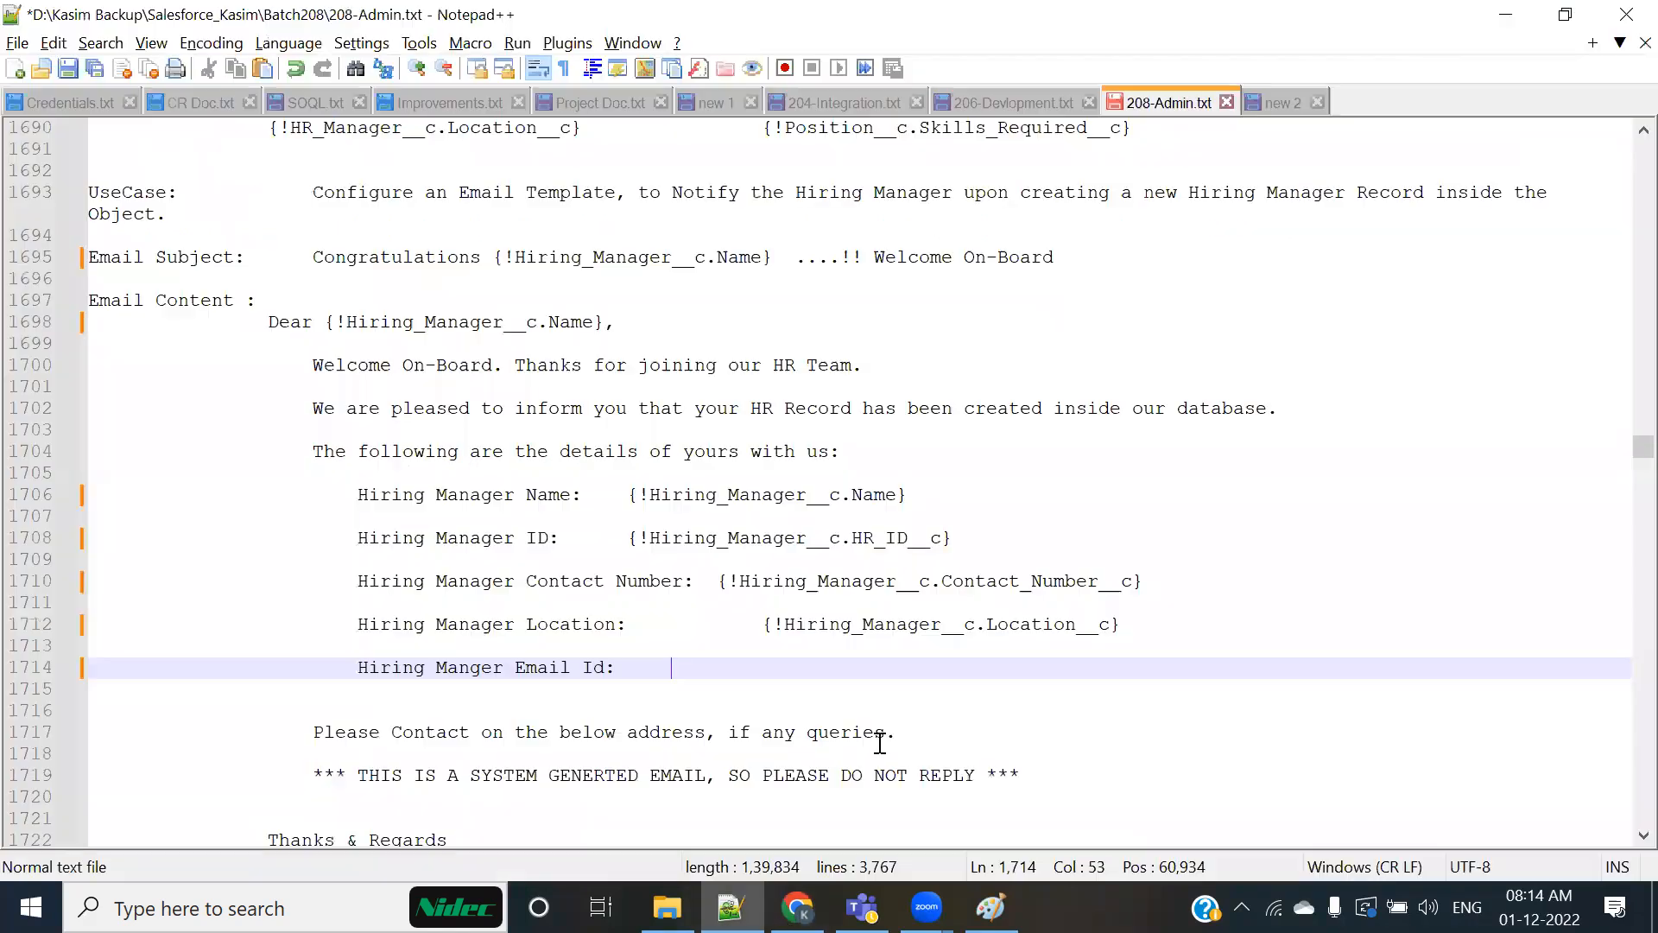
key("ctrl+v")
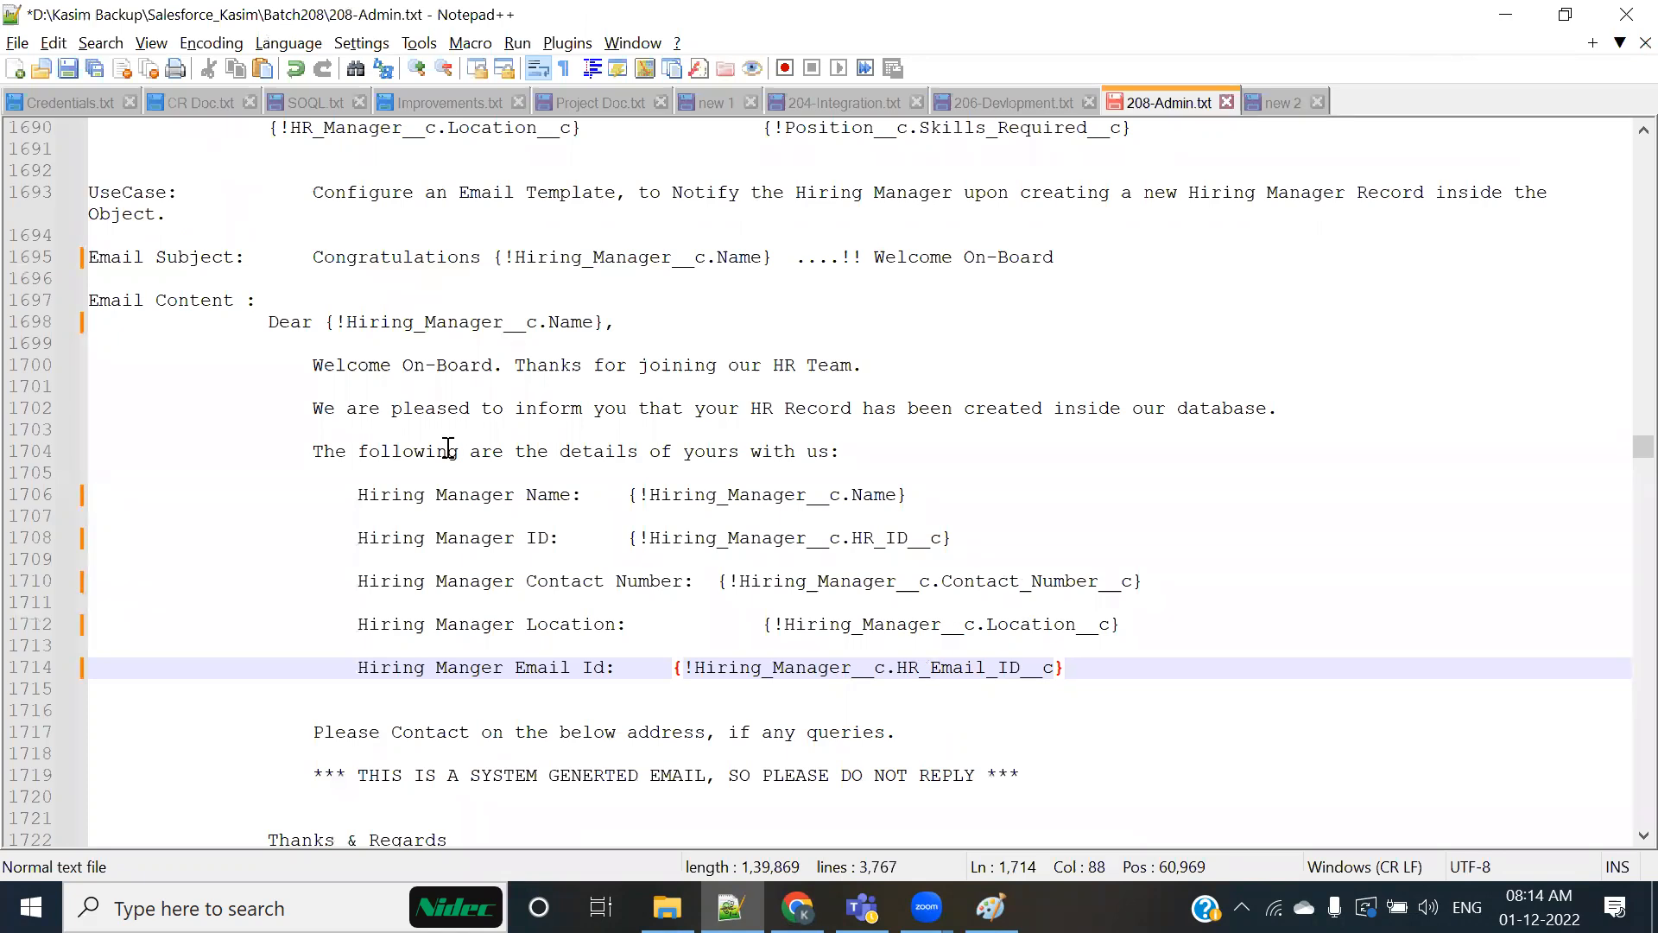
Step: Copy "Congratulations {!Hiring_Manager__c.Name} ....!! Welcome On-Board" from the Notepad++ notes into the Subject of the Chrome template form
key("alt+Tab")
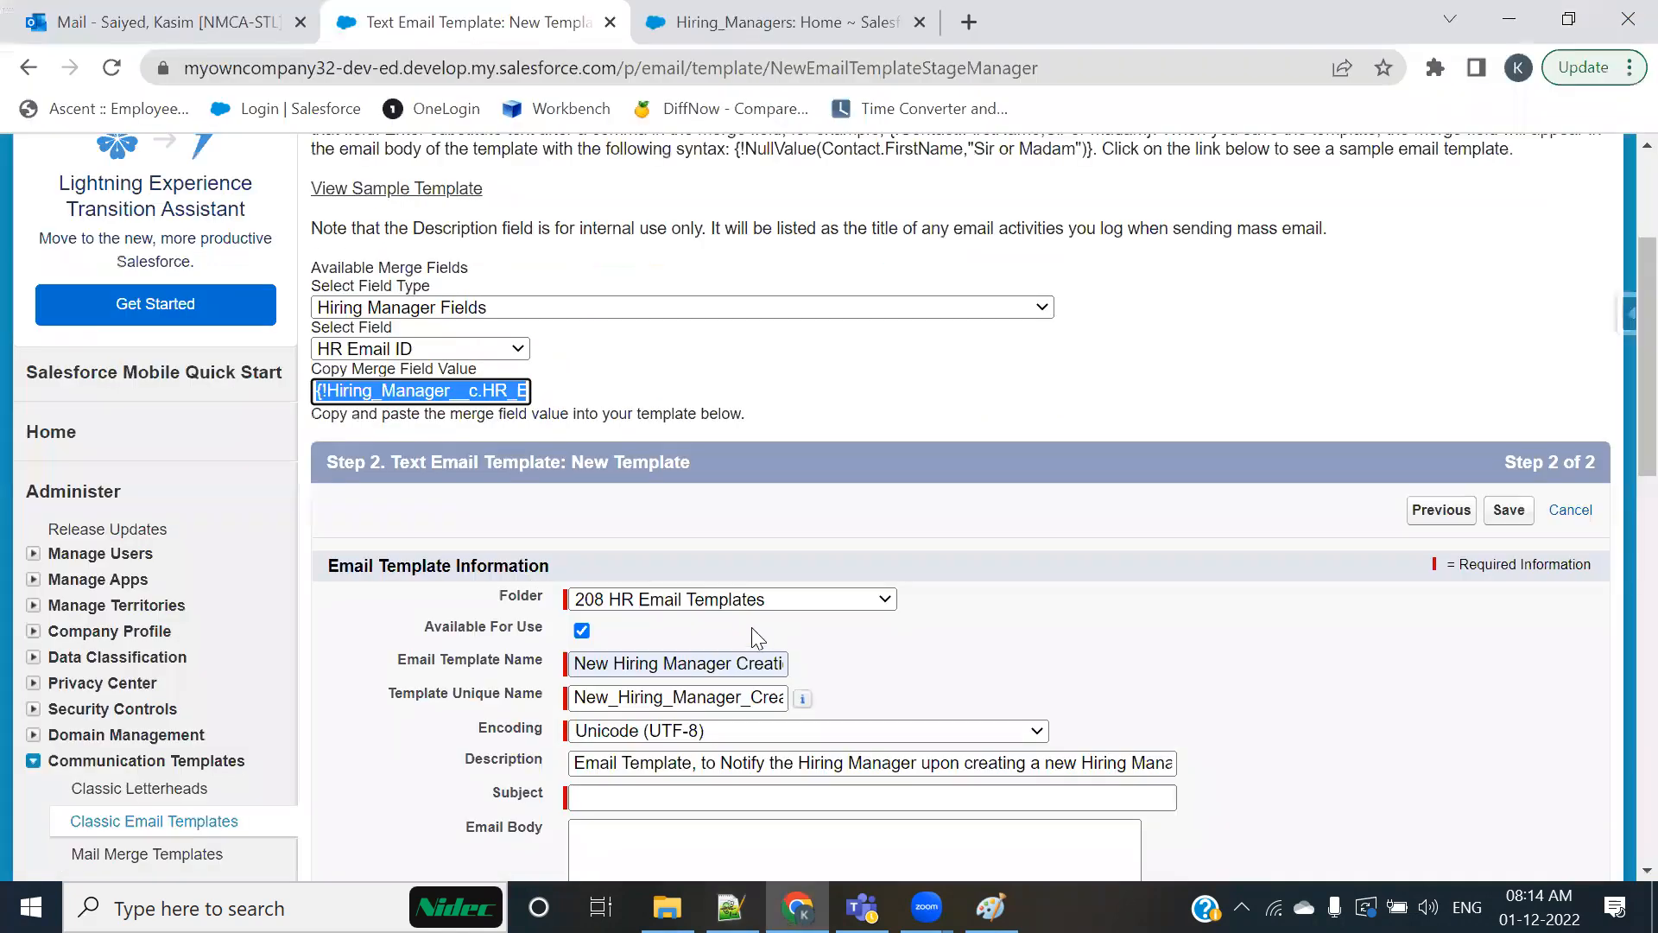
key("alt+Tab")
left_click_drag(312, 256, 1067, 257)
key("alt+Tab")
scroll(703, 664, "down", 2)
scroll(692, 648, "up", 1)
left_click(651, 664)
key("ctrl+v")
Step: Copy the email content from the Dear greeting through the signature's Email line into the template's Email Body, and enlarge that text box
scroll(949, 674, "down", 1)
left_click(771, 636)
key("alt+Tab")
left_click_drag(269, 322, 602, 595)
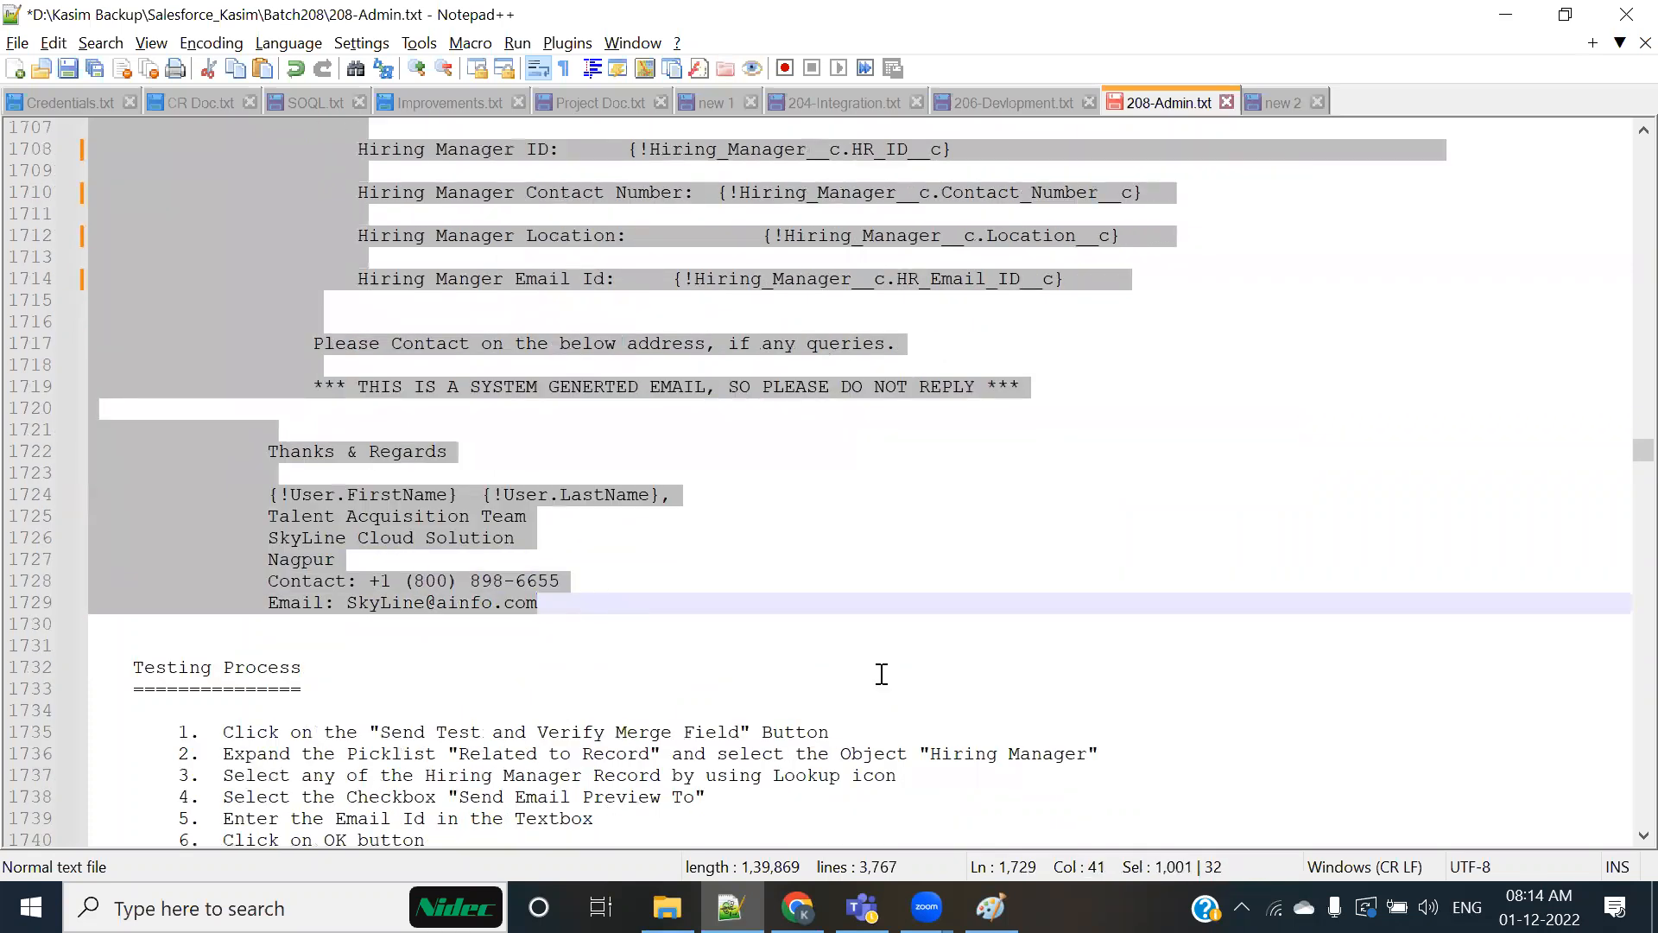
key("ctrl+c")
key("alt+Tab")
key("ctrl+v")
scroll(1191, 570, "down", 3)
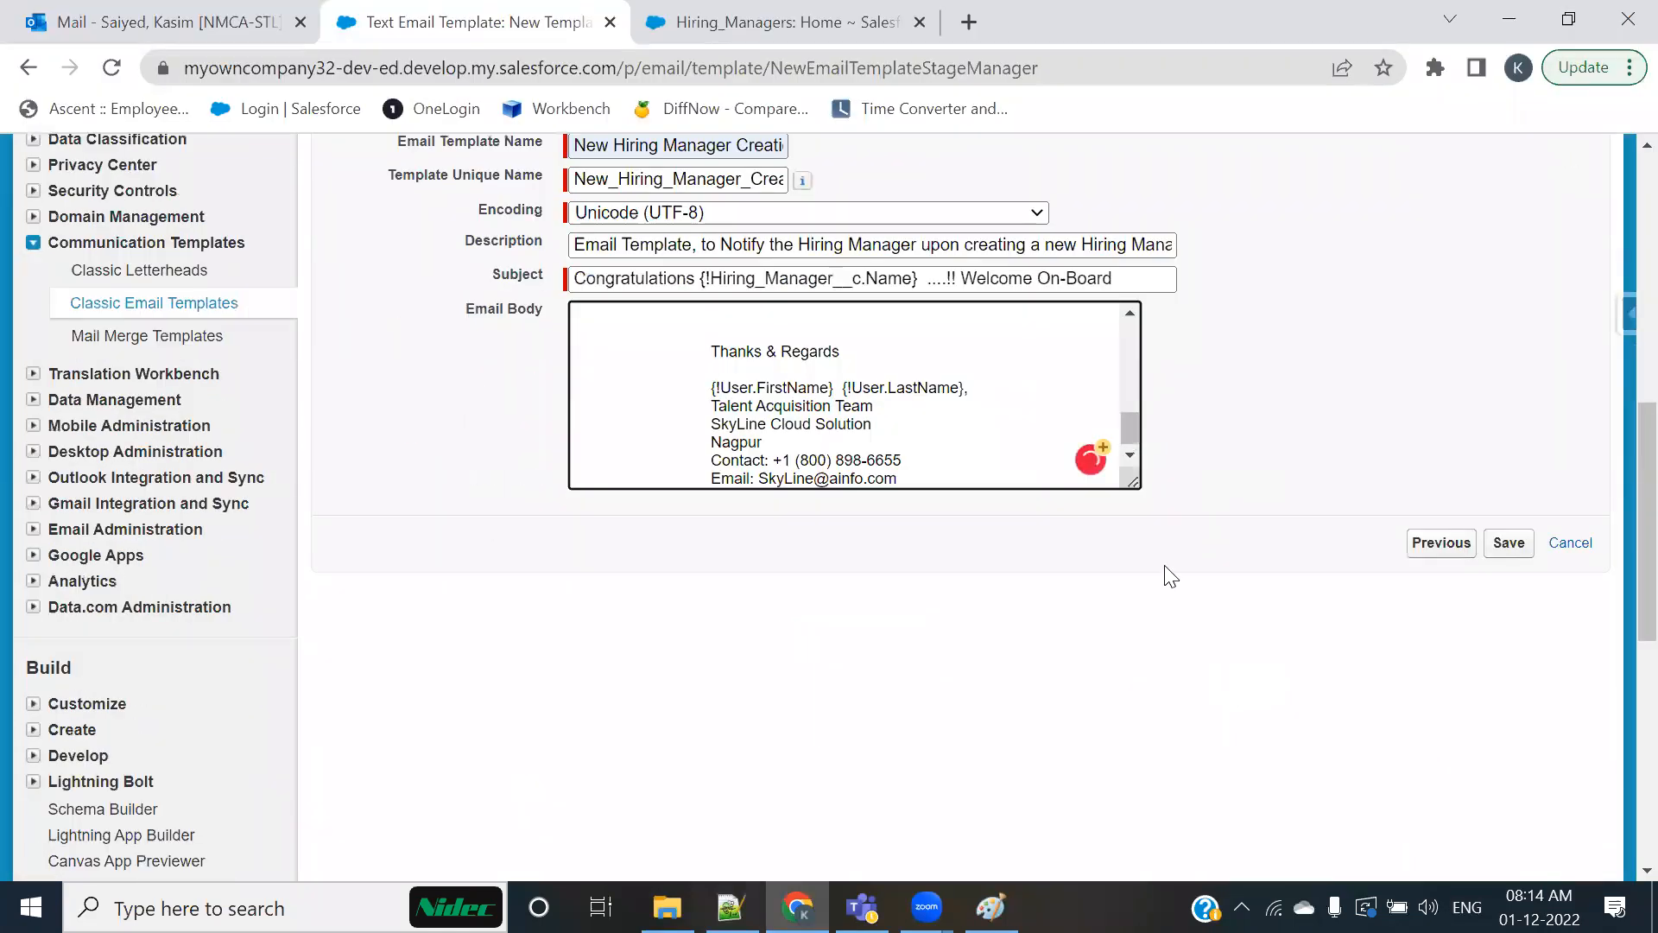
left_click_drag(1132, 475, 1473, 829)
scroll(892, 633, "up", 3)
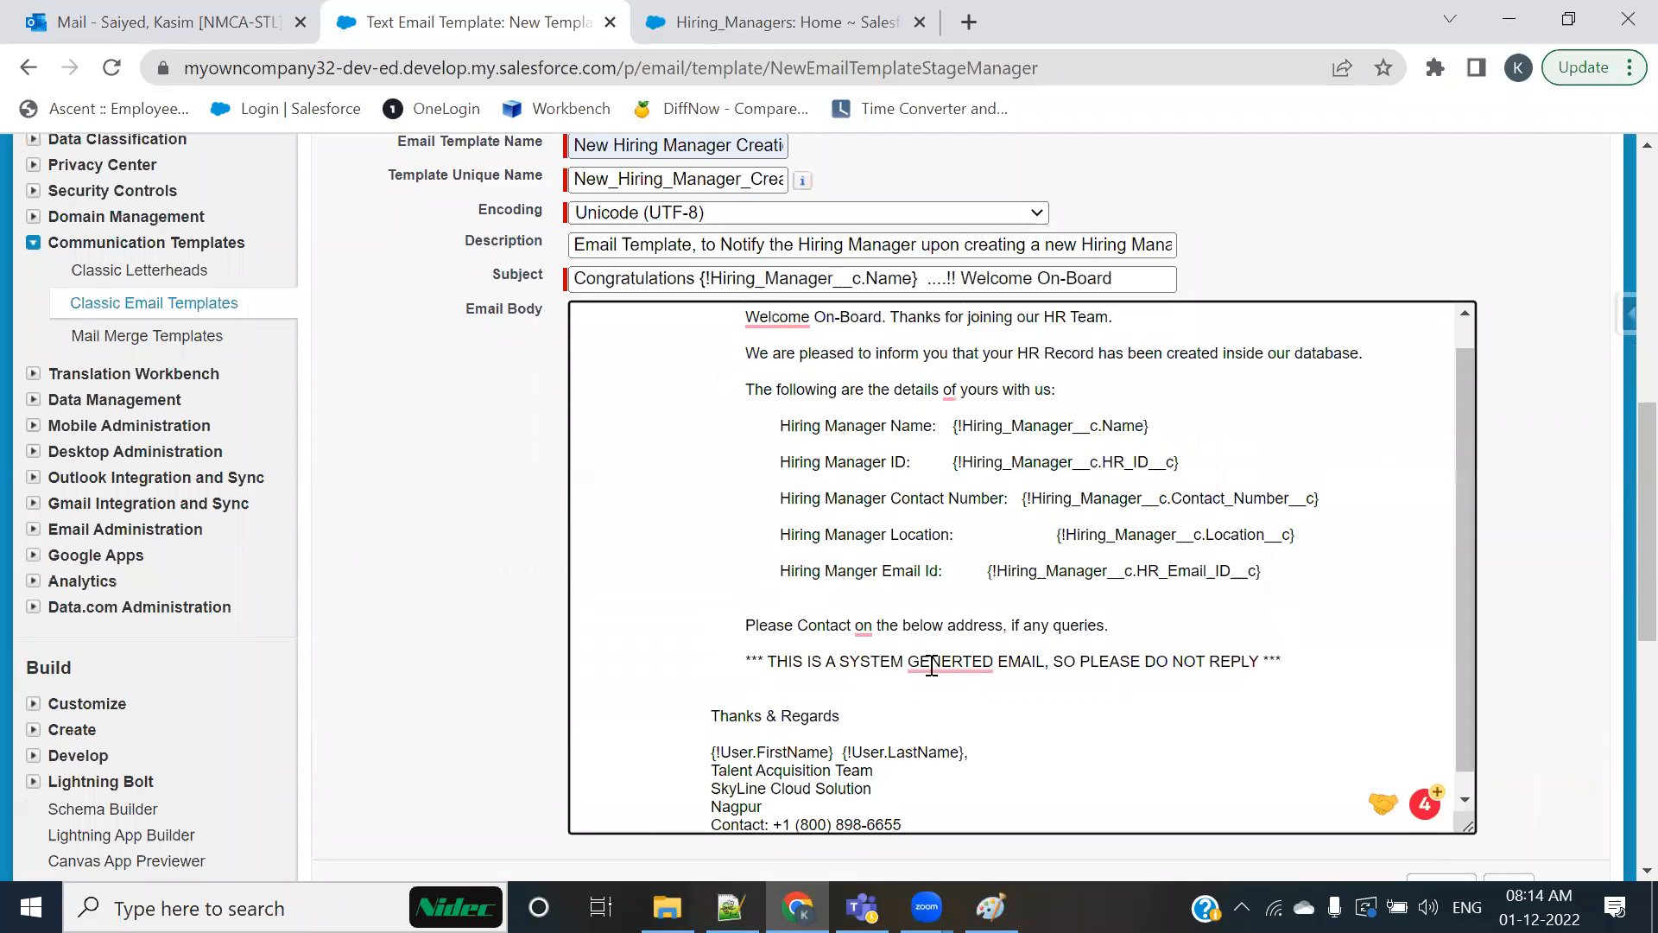
Step: Apply the Grammarly corrections in the Email Body: "Welcome," with a comma, "at" the below address, and "GENERATED"
left_click(769, 349)
left_click(781, 413)
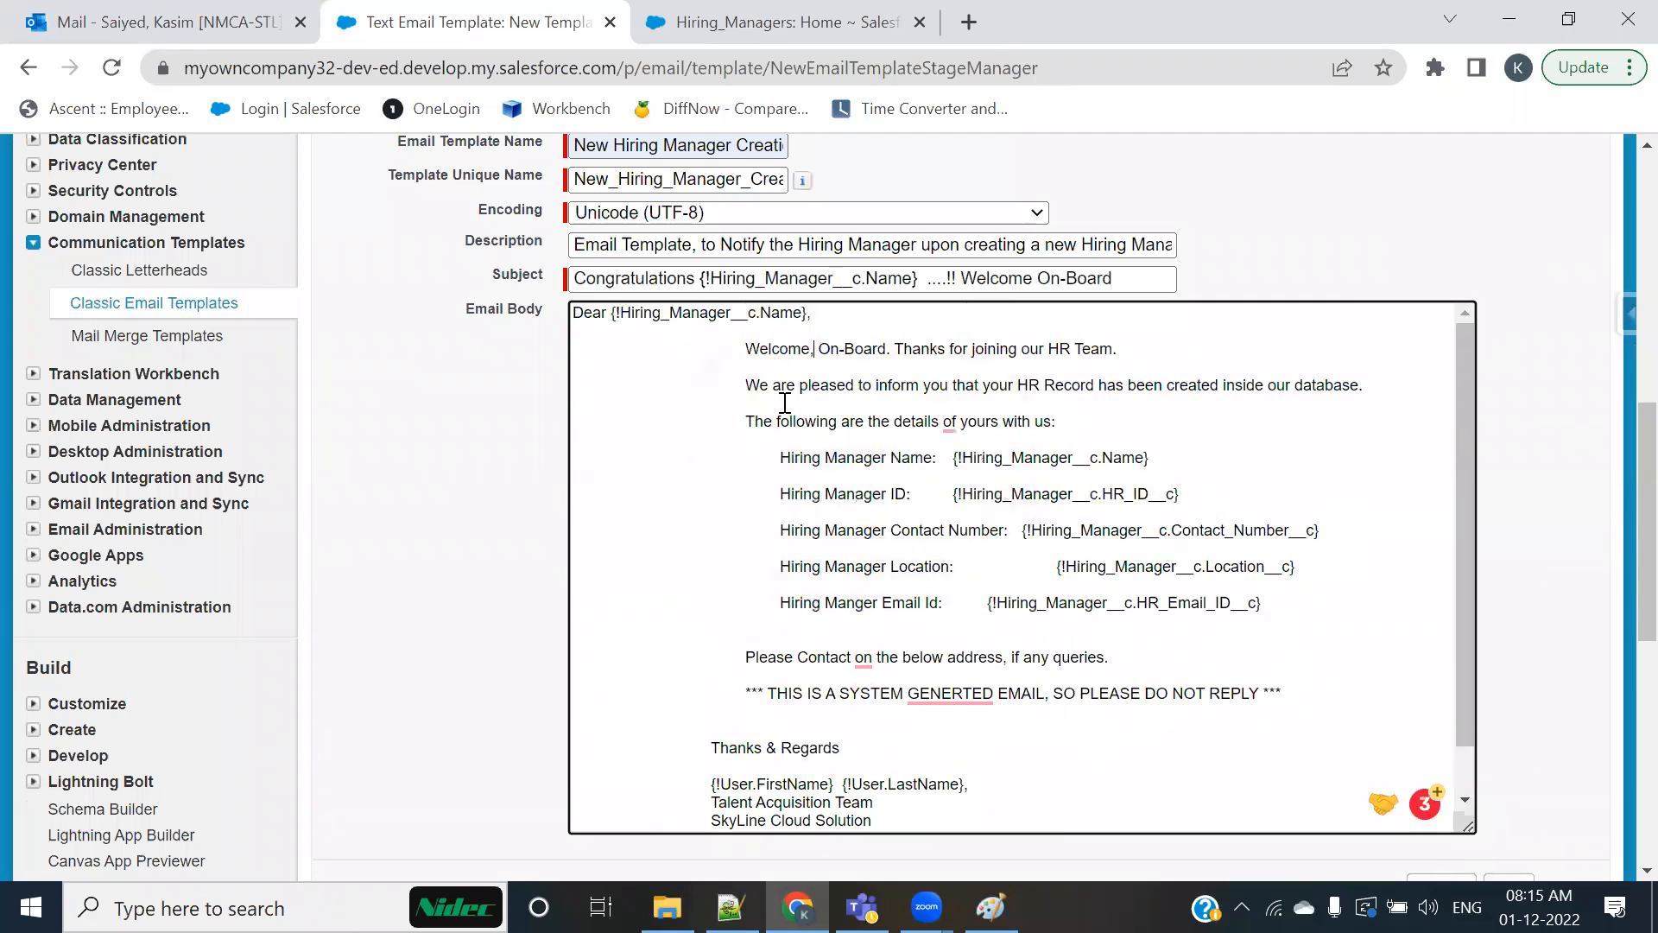
left_click(864, 661)
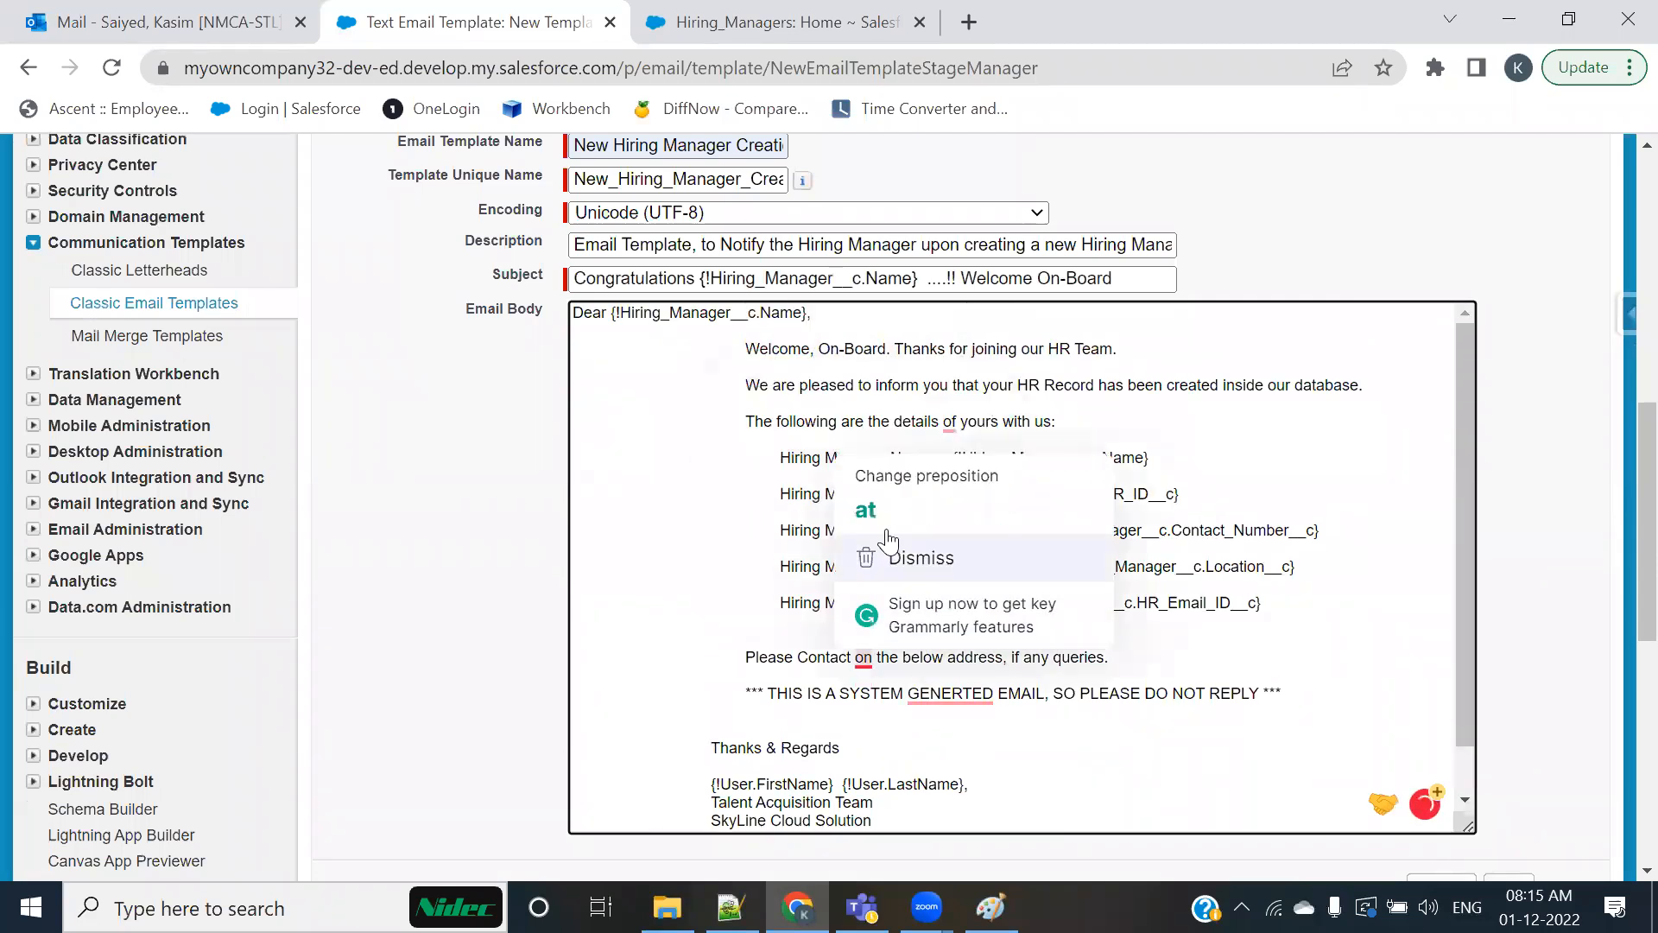
left_click(867, 510)
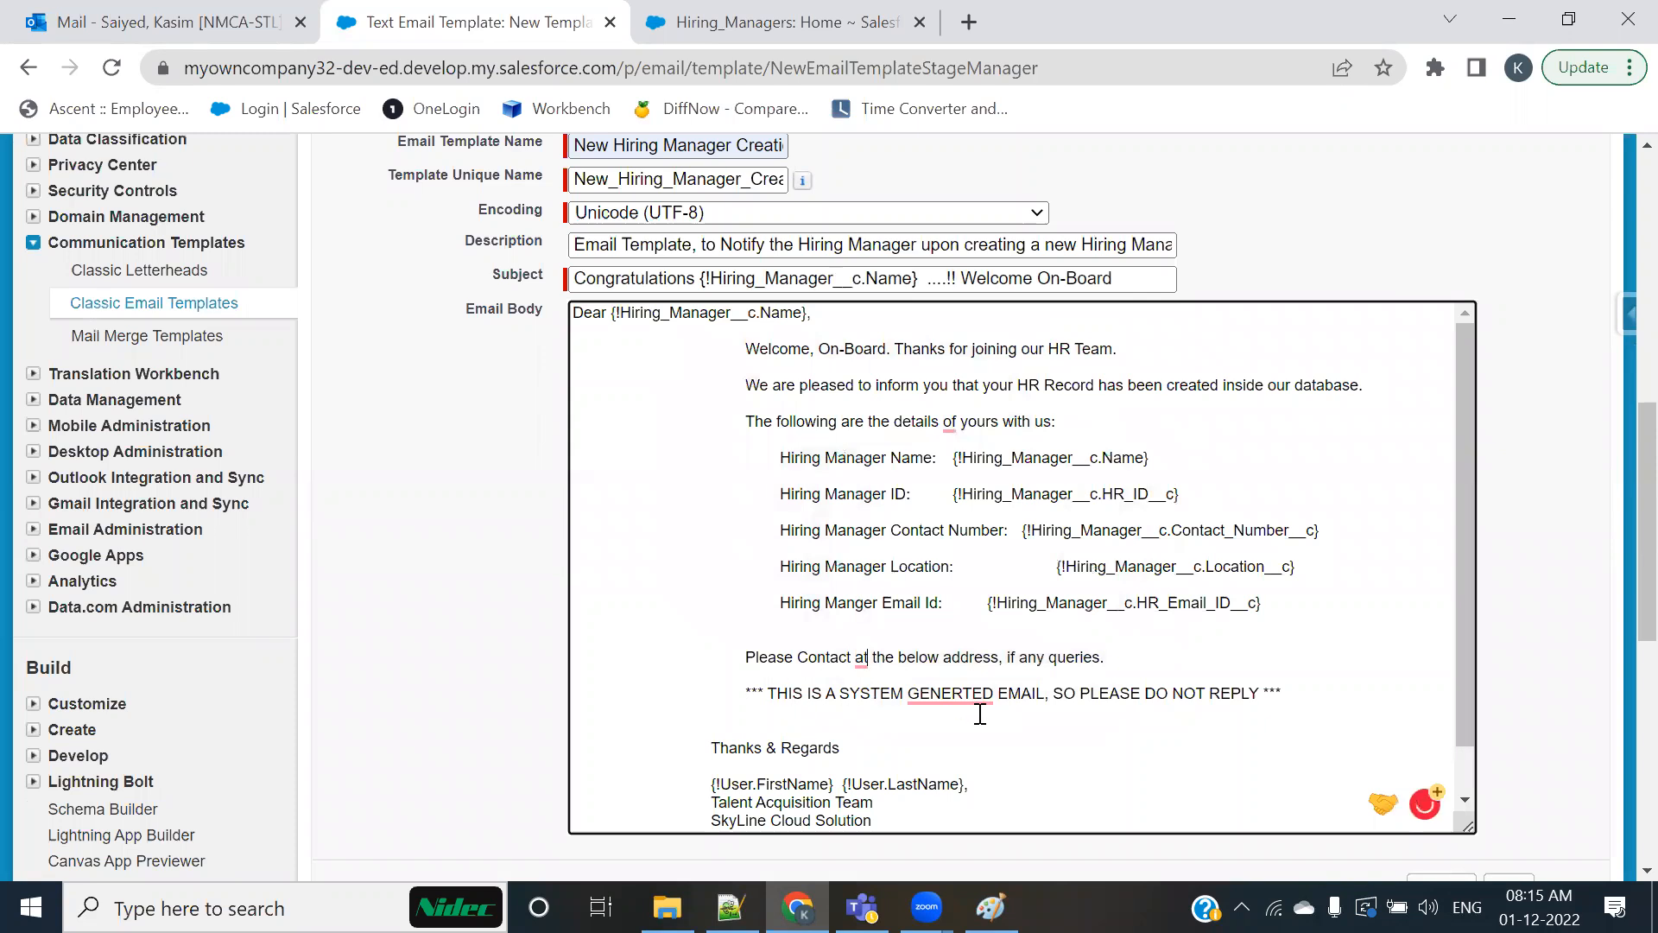
left_click(950, 695)
left_click(958, 501)
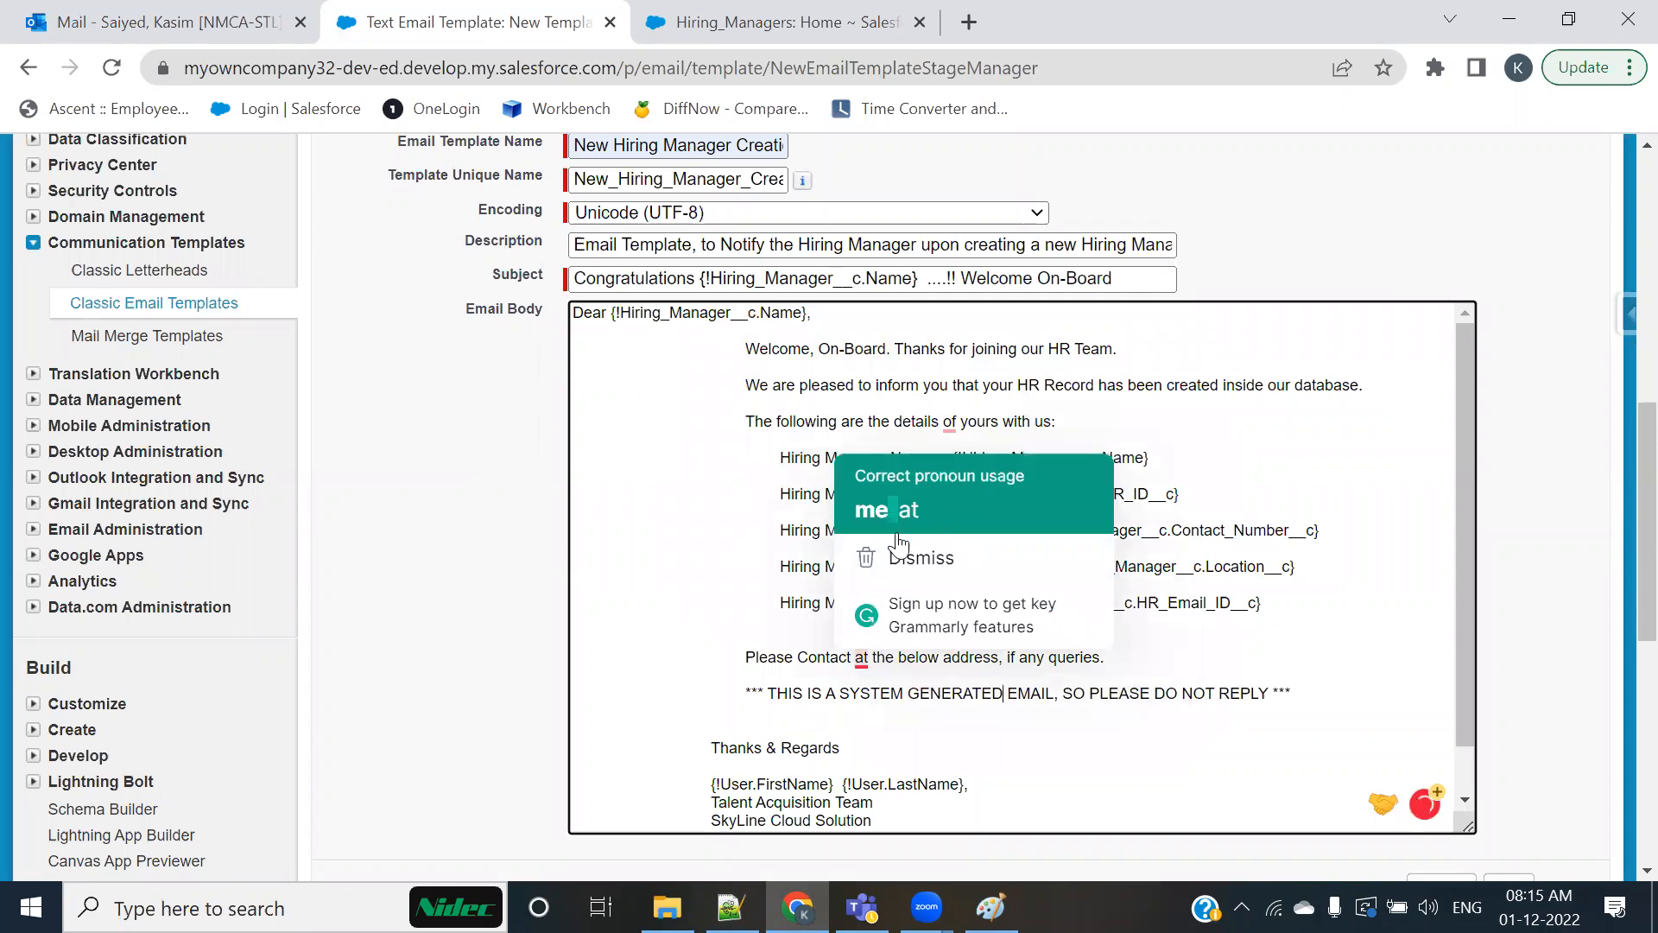
Step: Apply the Grammarly suggestion that removes "of" from "The following are the details of yours with us" in the Email Body
scroll(730, 689, "down", 1)
scroll(729, 689, "up", 5)
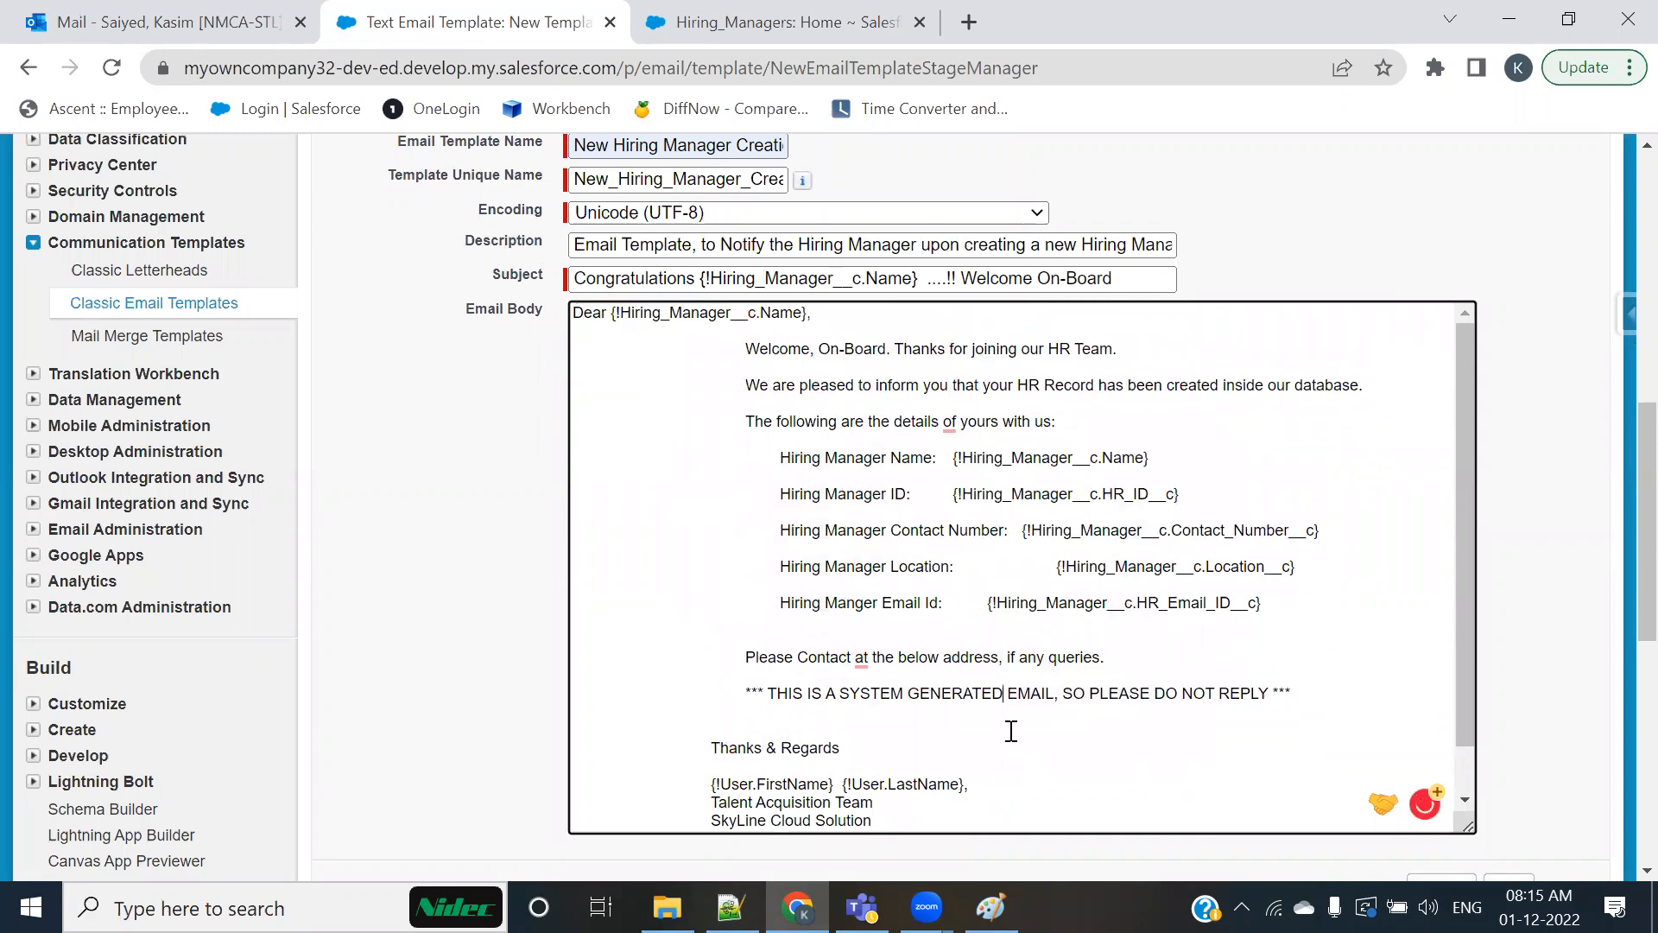
mouse_move(966, 680)
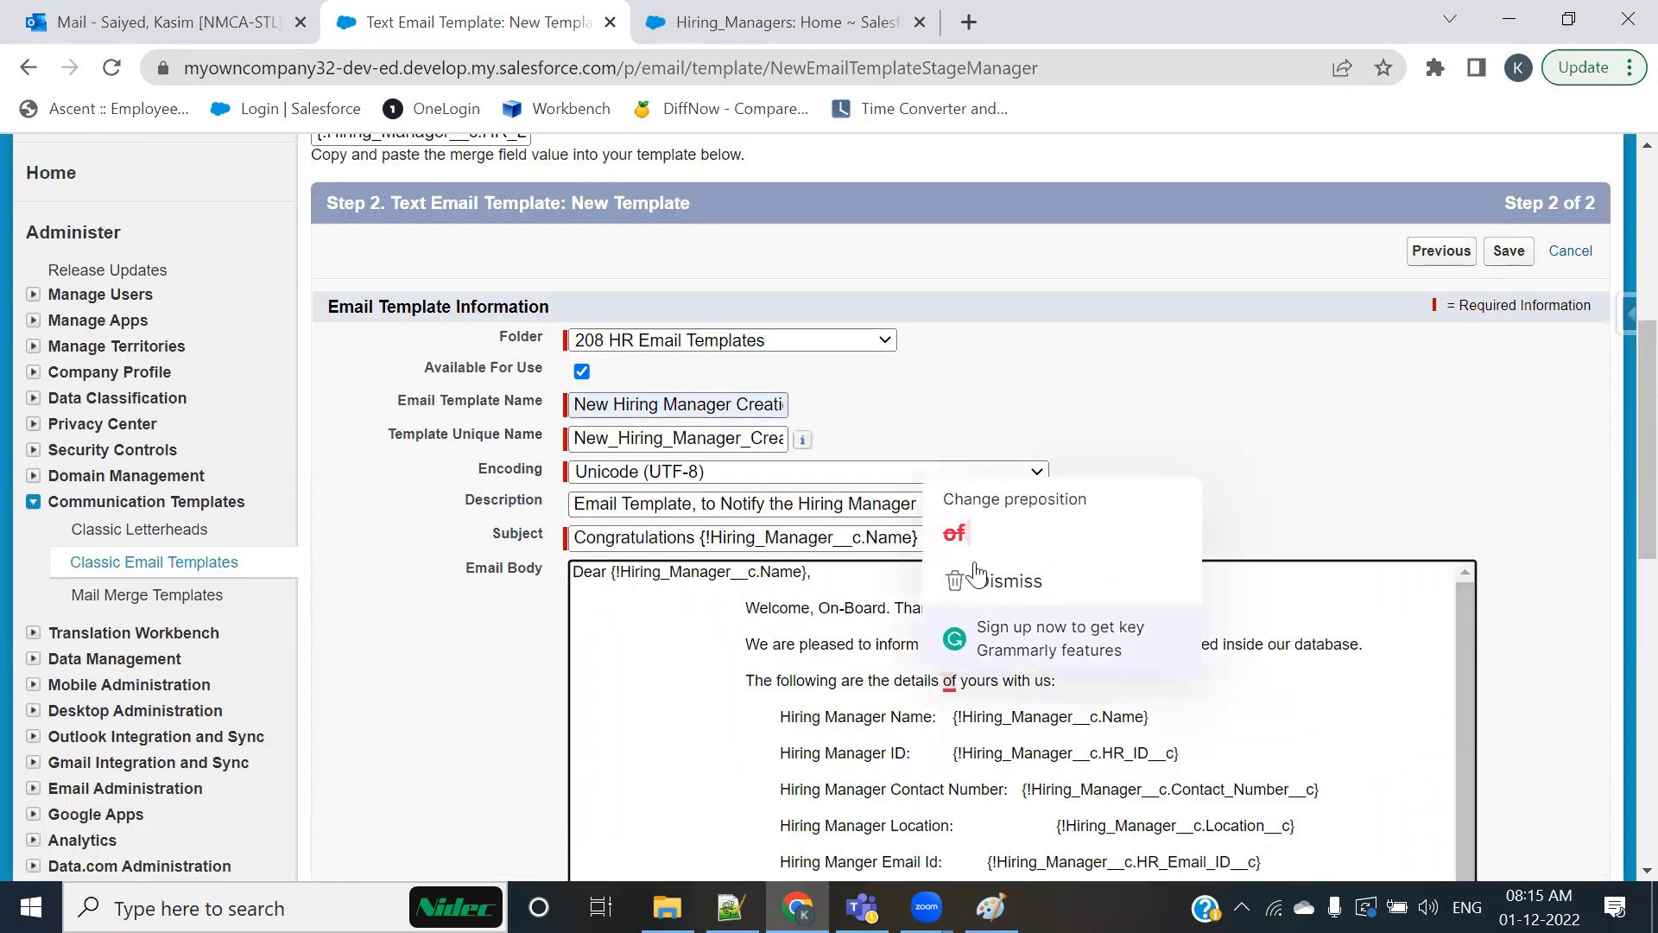
left_click(960, 531)
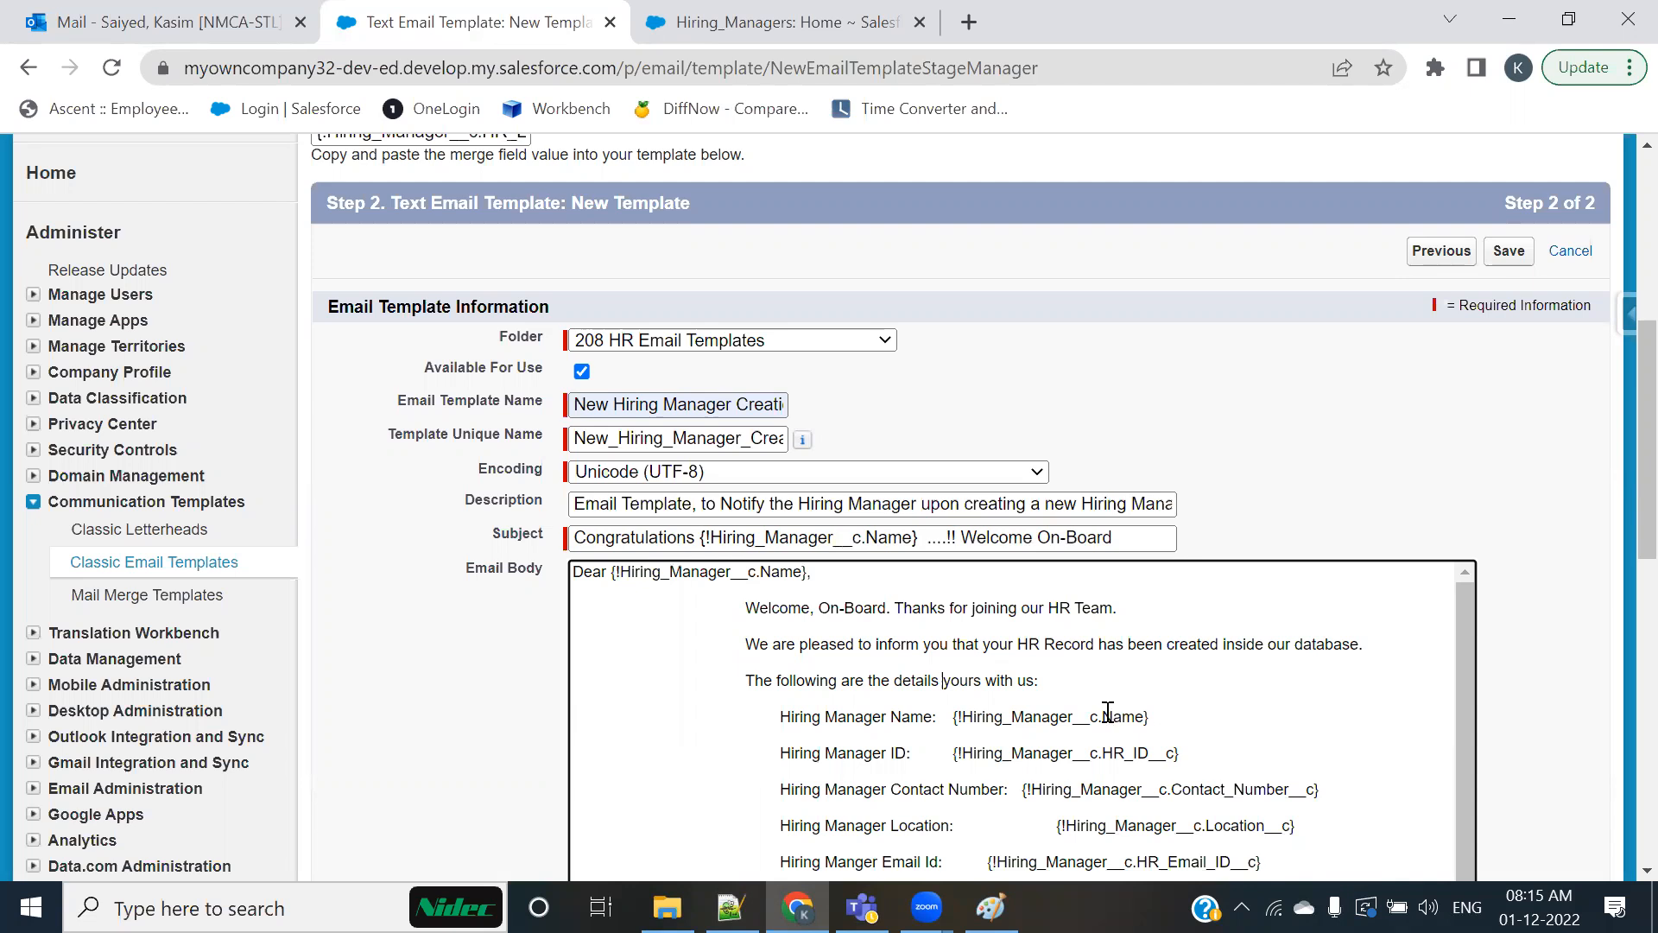
scroll(1429, 630, "up", 3)
scroll(1429, 630, "down", 6)
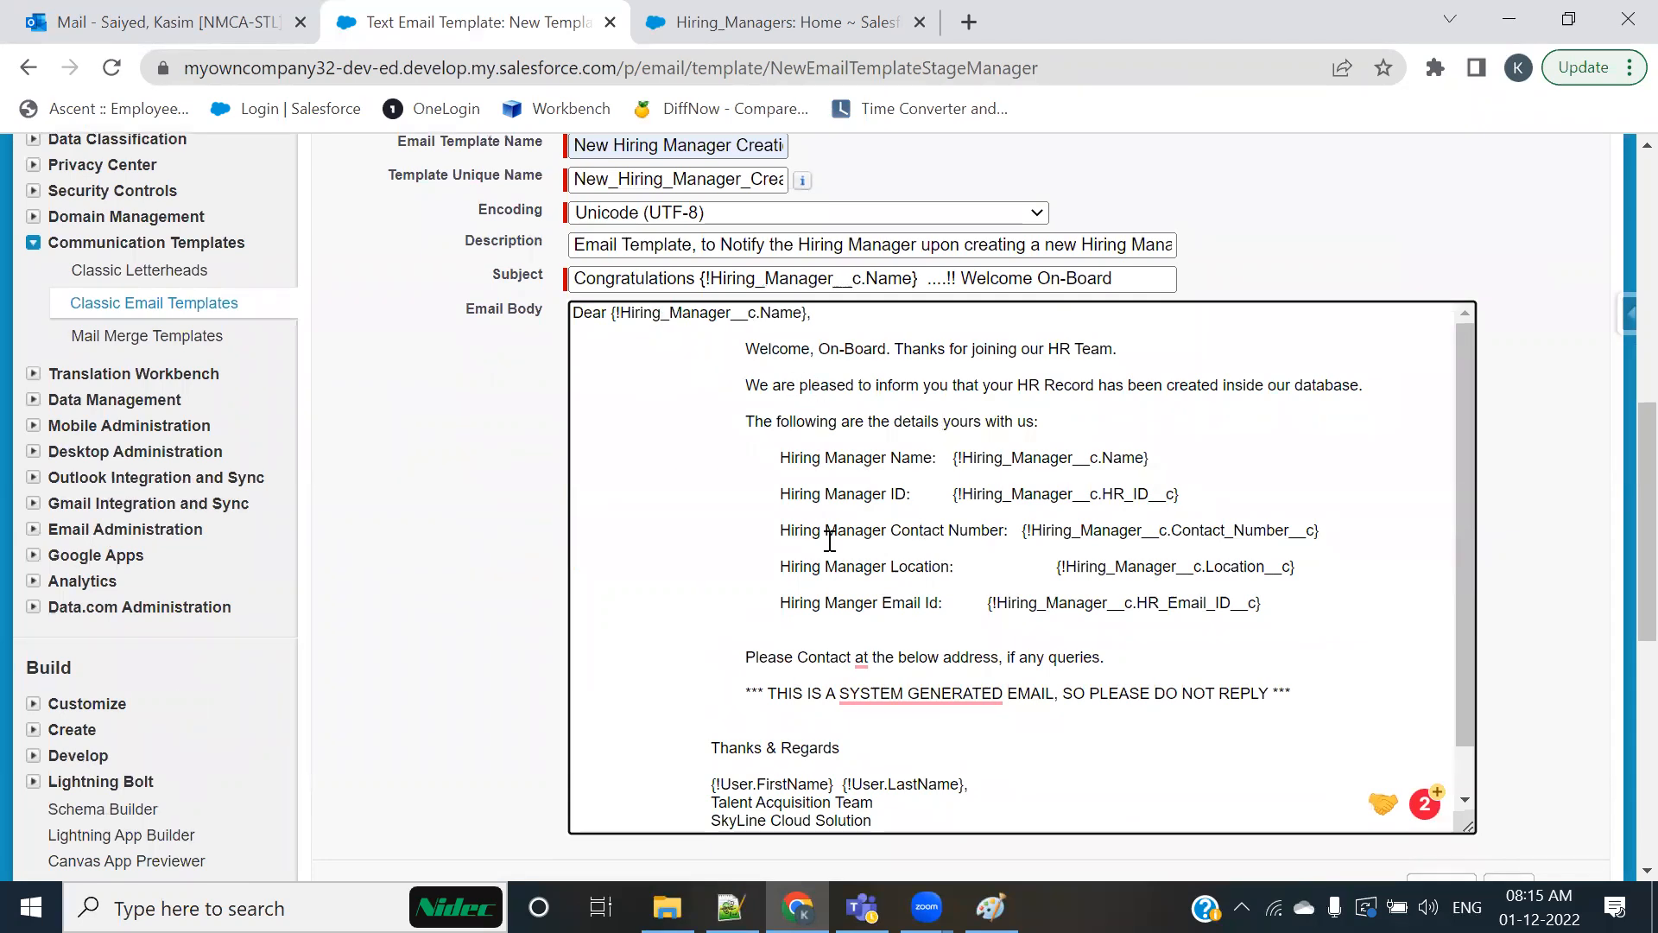
scroll(829, 540, "up", 1)
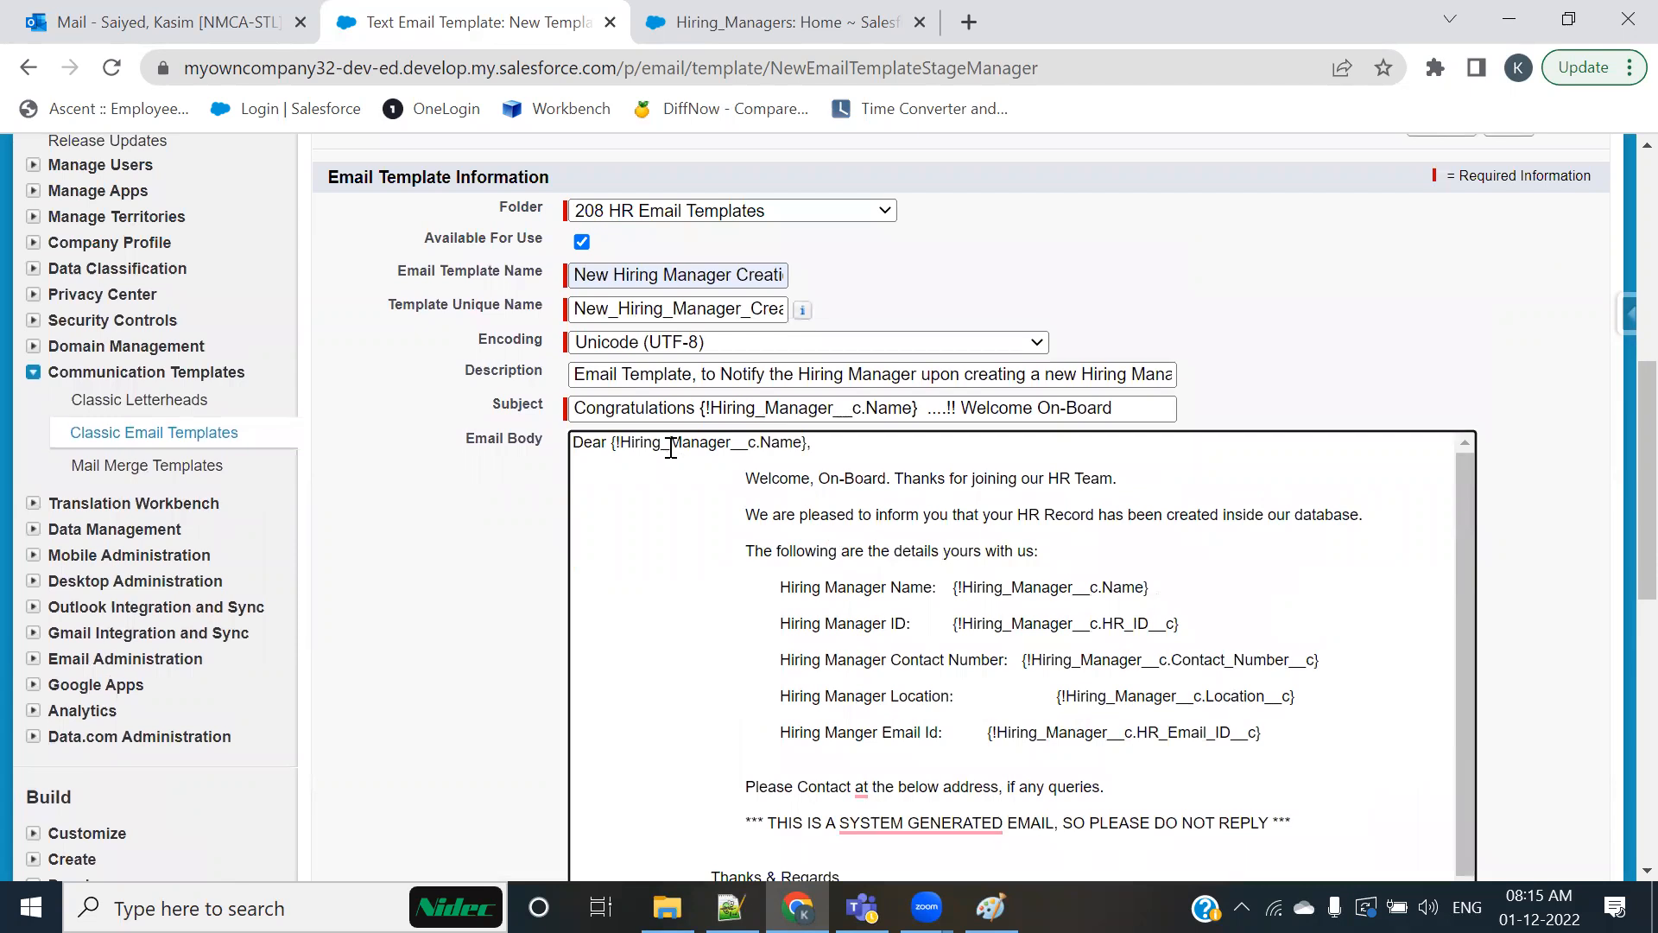
Step: List all Hiring_Managers records in the other Salesforce tab and open the record with HR ID HRID-0001
left_click(760, 22)
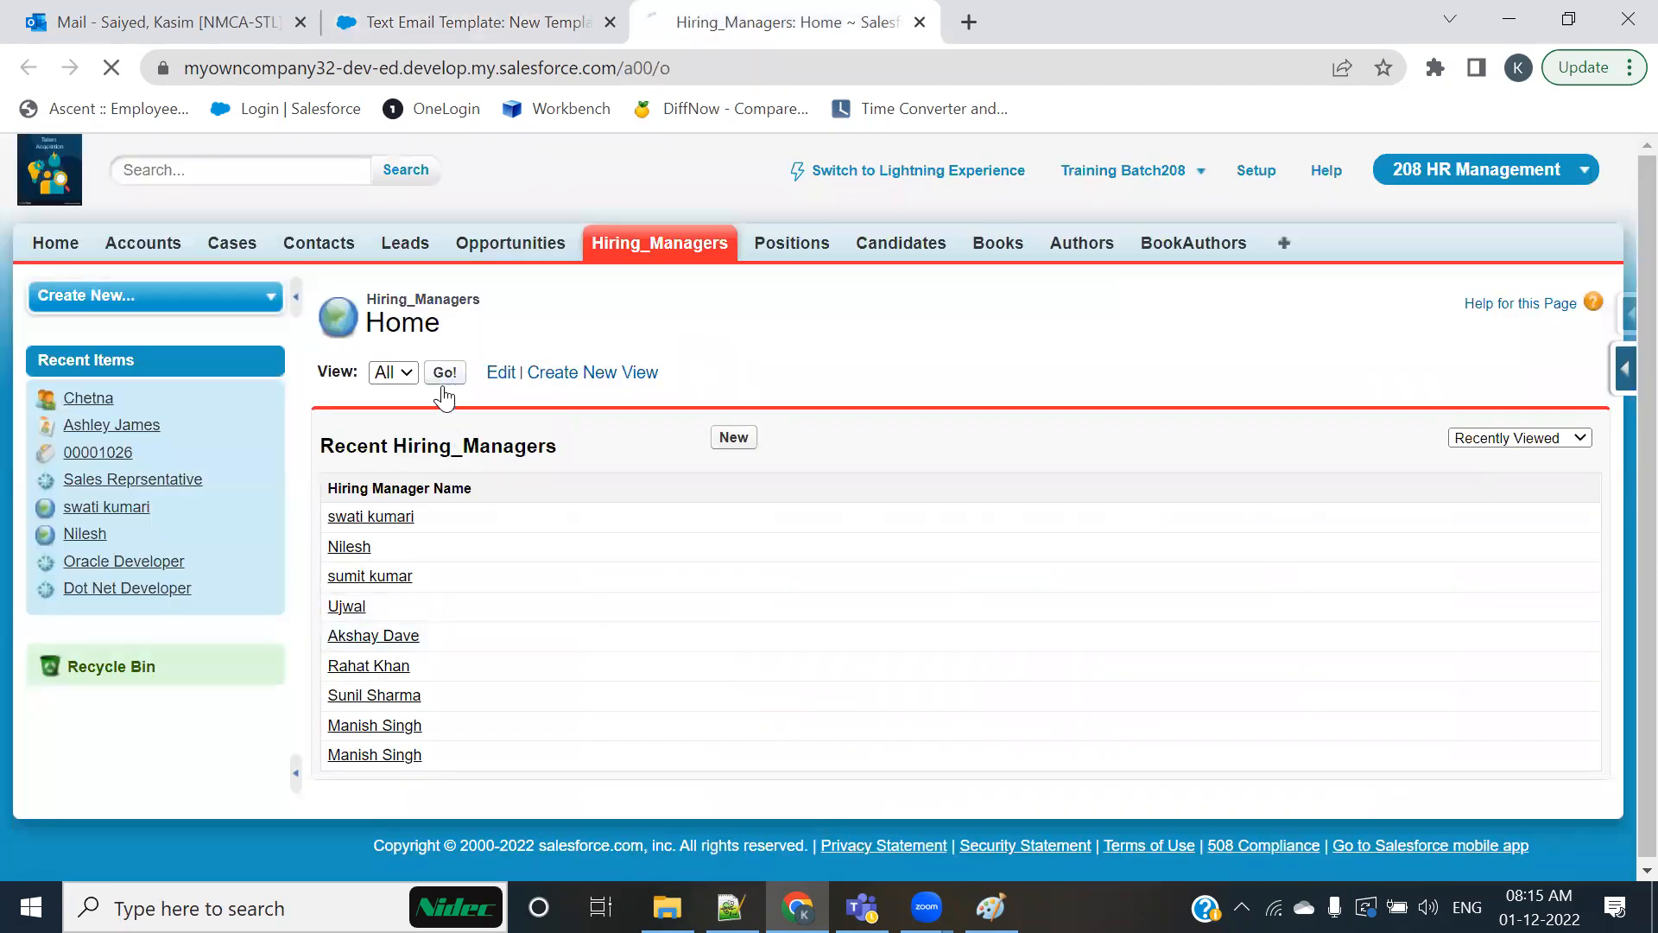
scroll(535, 561, "down", 1)
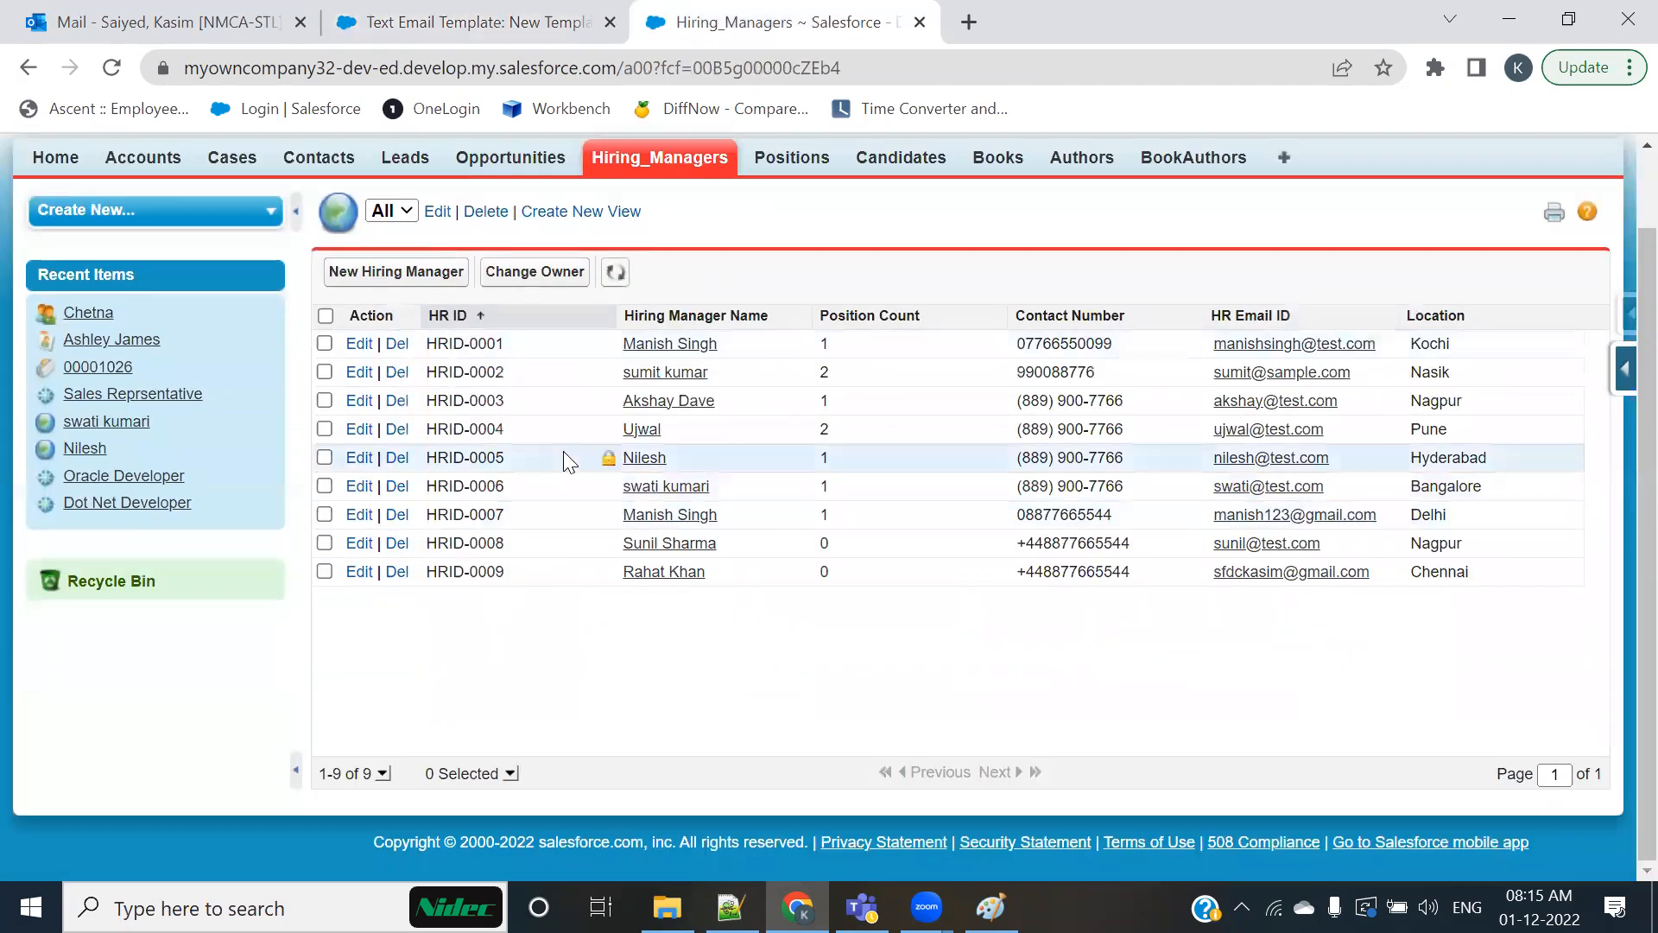
left_click(449, 26)
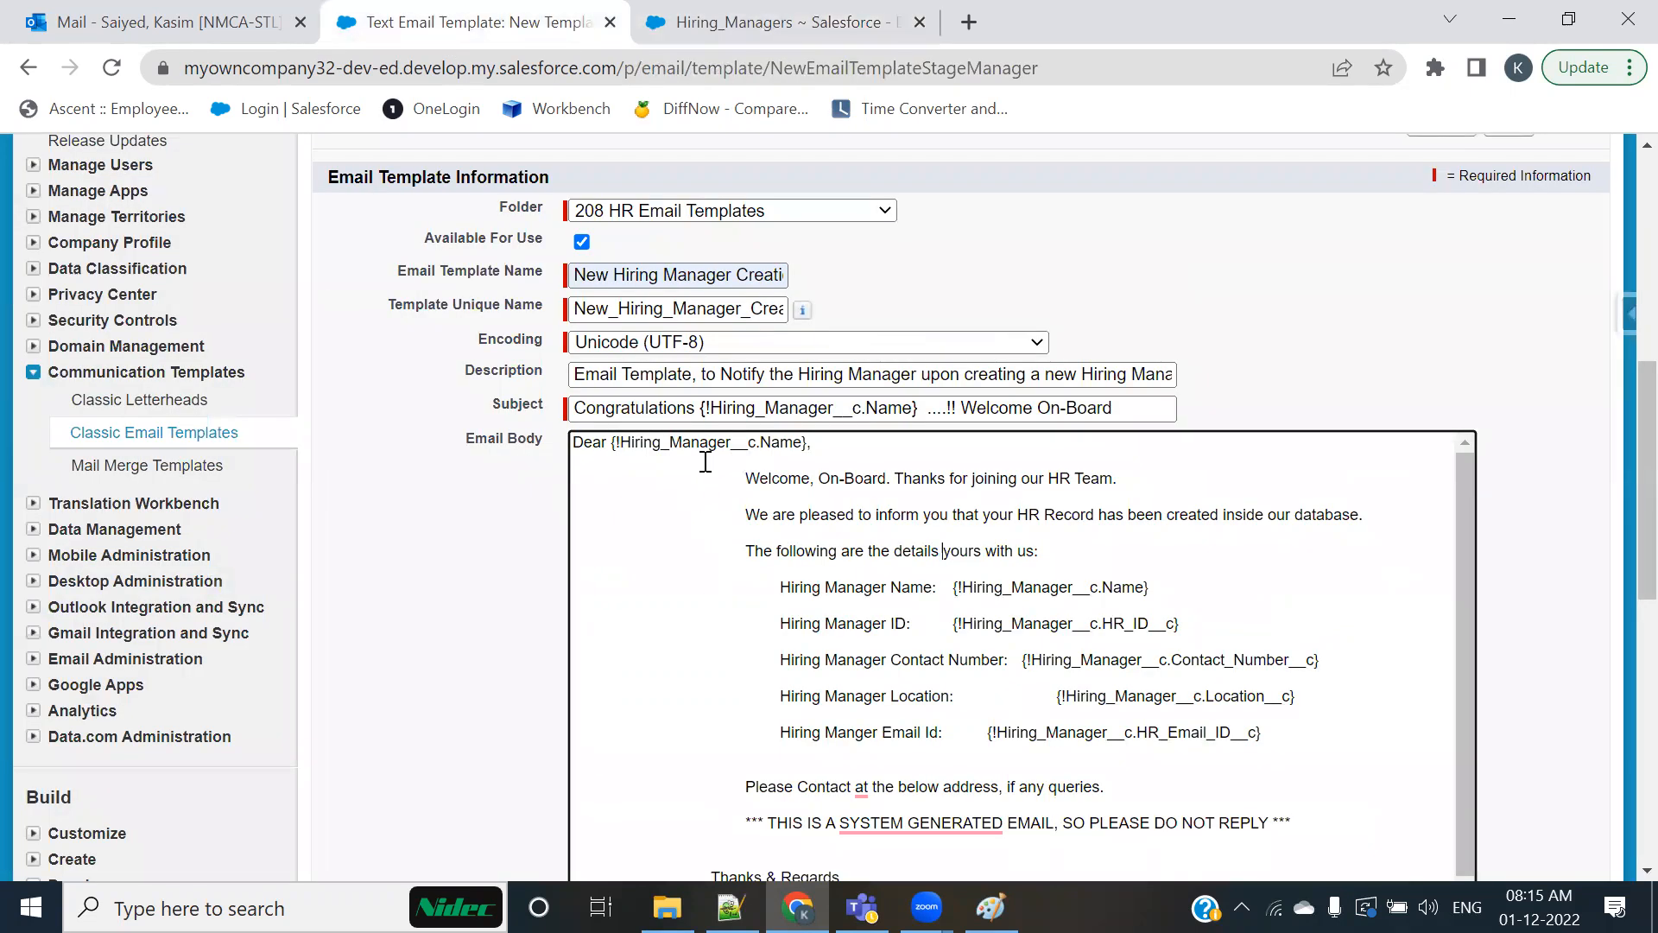
left_click(777, 23)
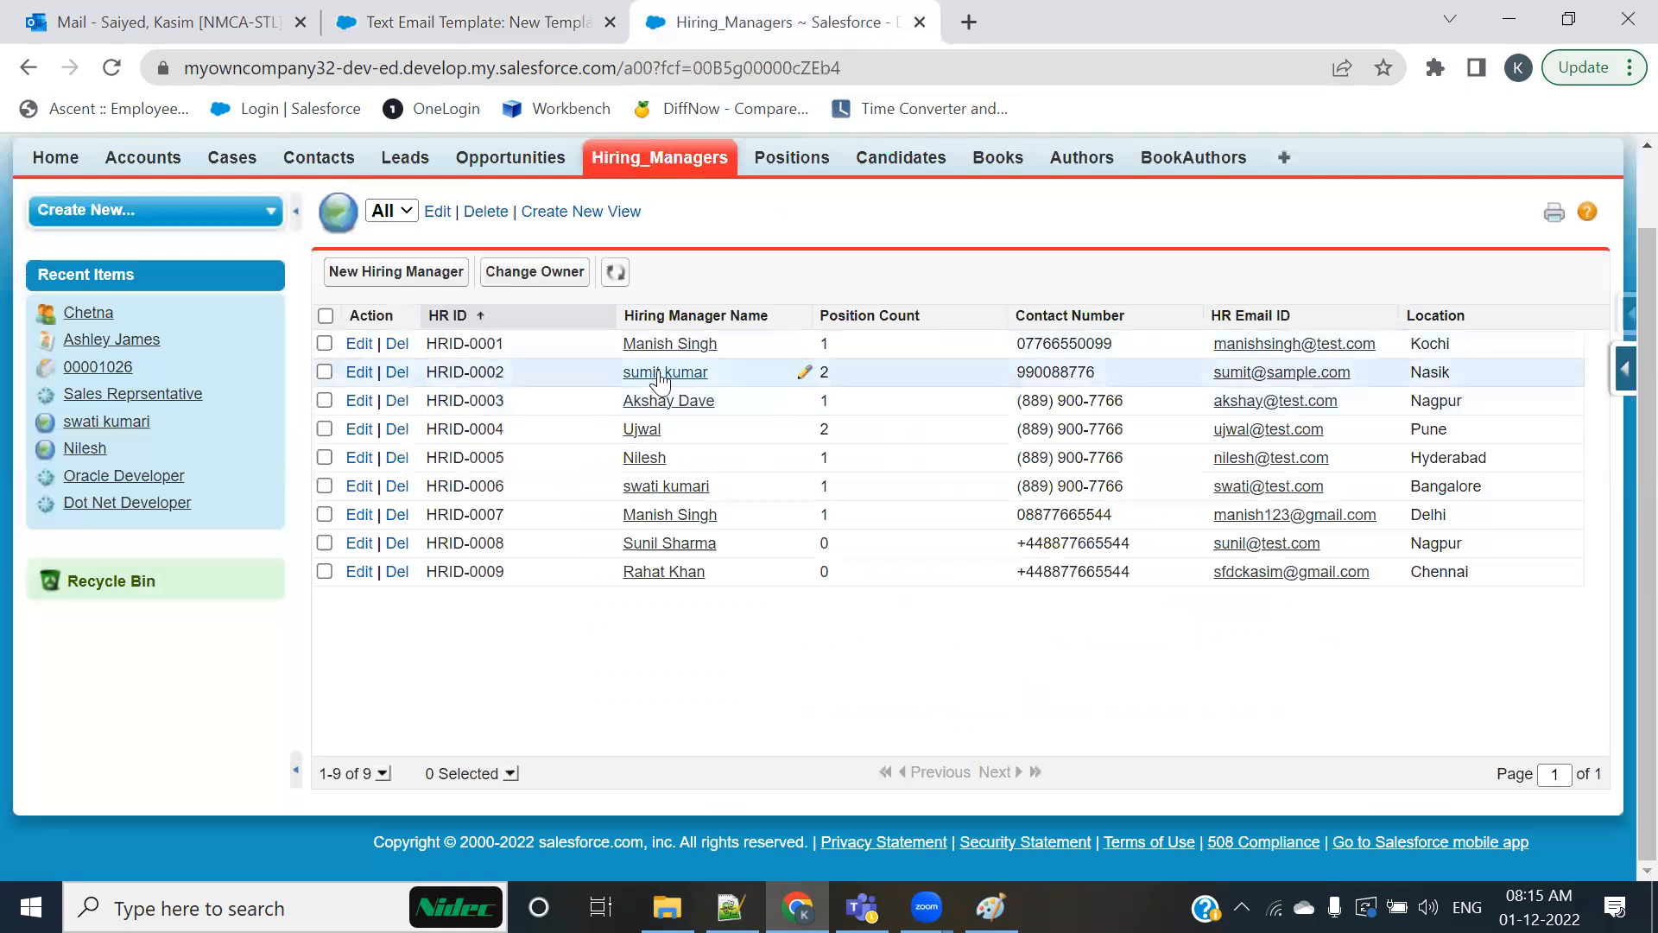
left_click(667, 343)
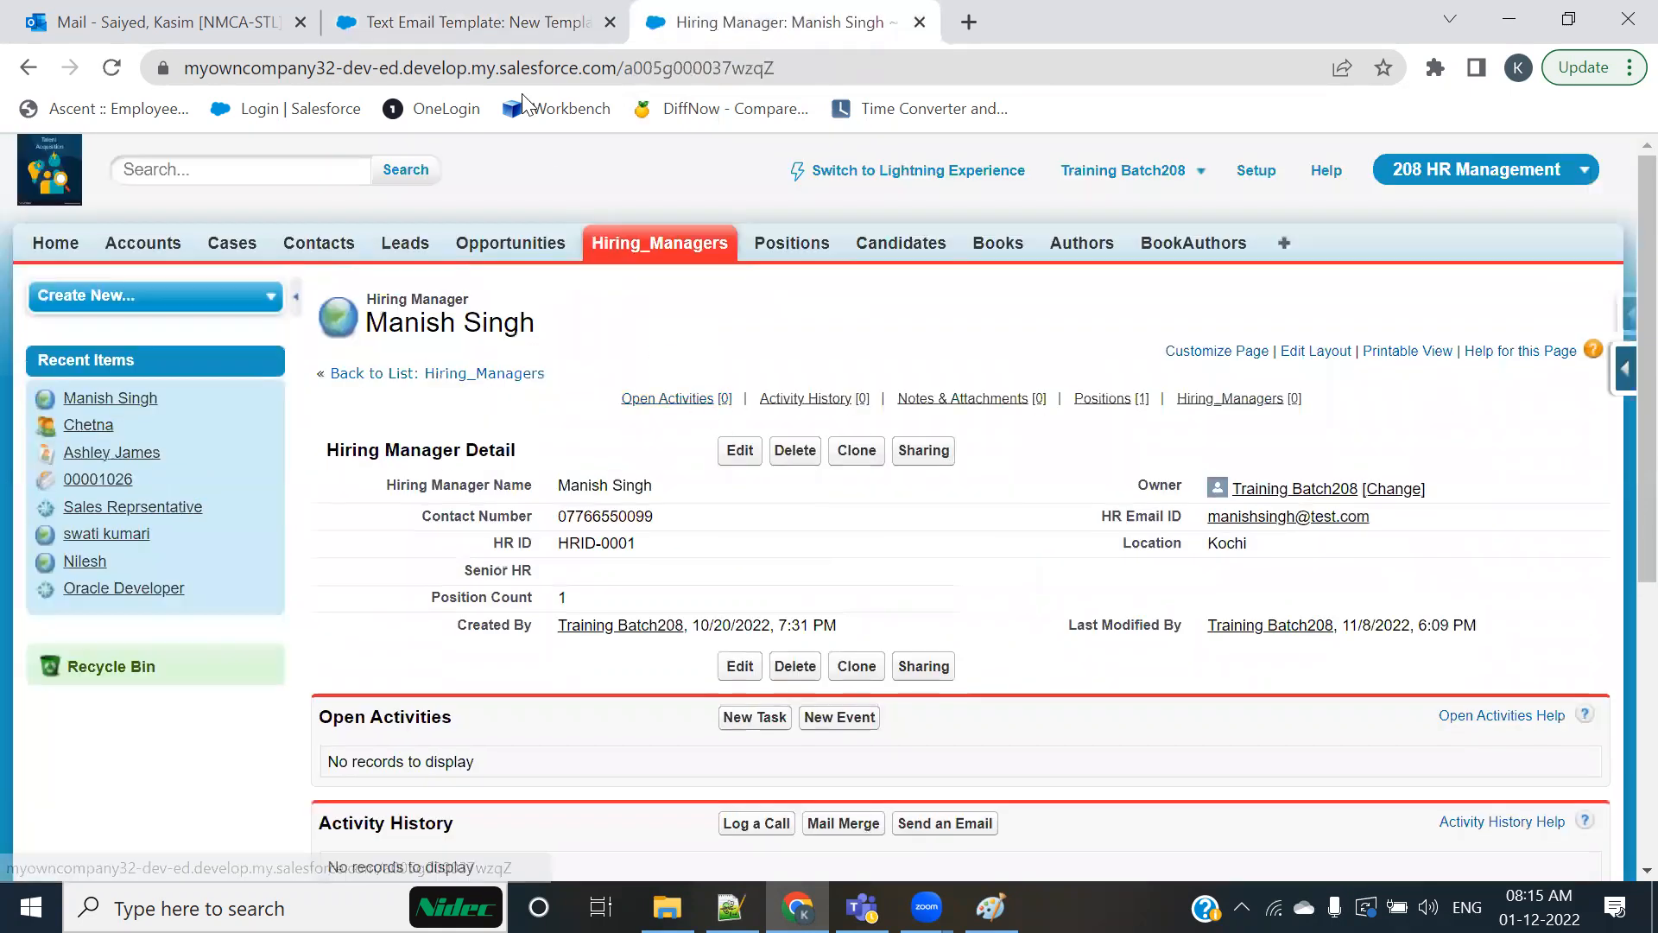
Step: Compare the Email Body's merge fields with the open Hiring Manager record, and save the new text email template
left_click(476, 26)
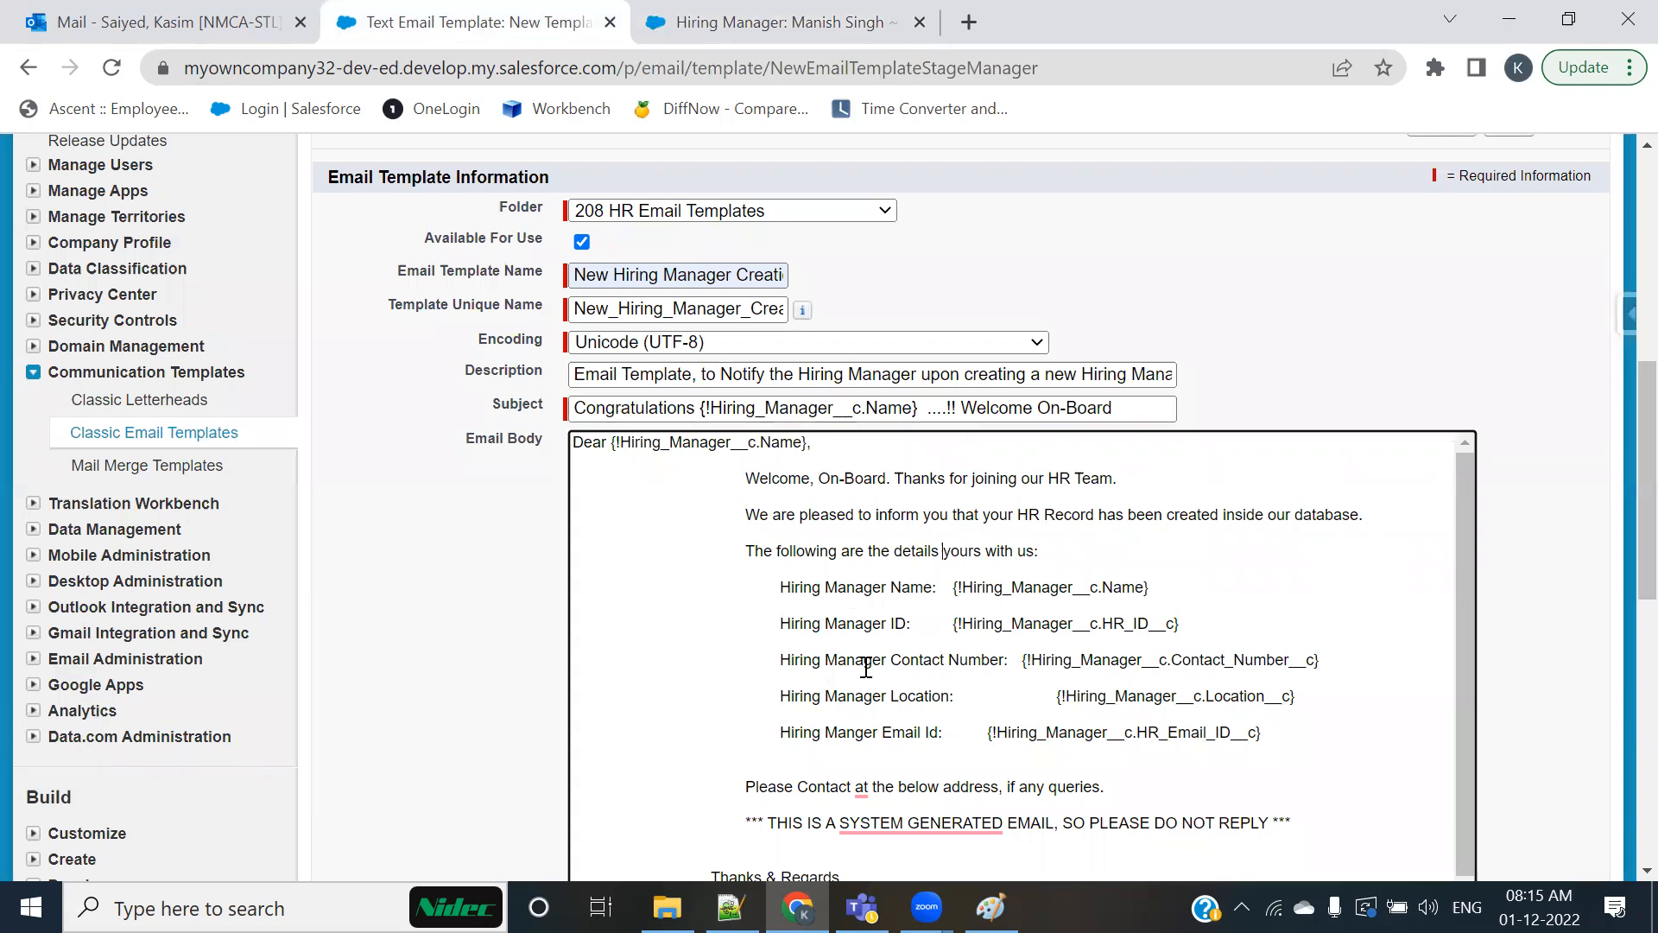
left_click(786, 13)
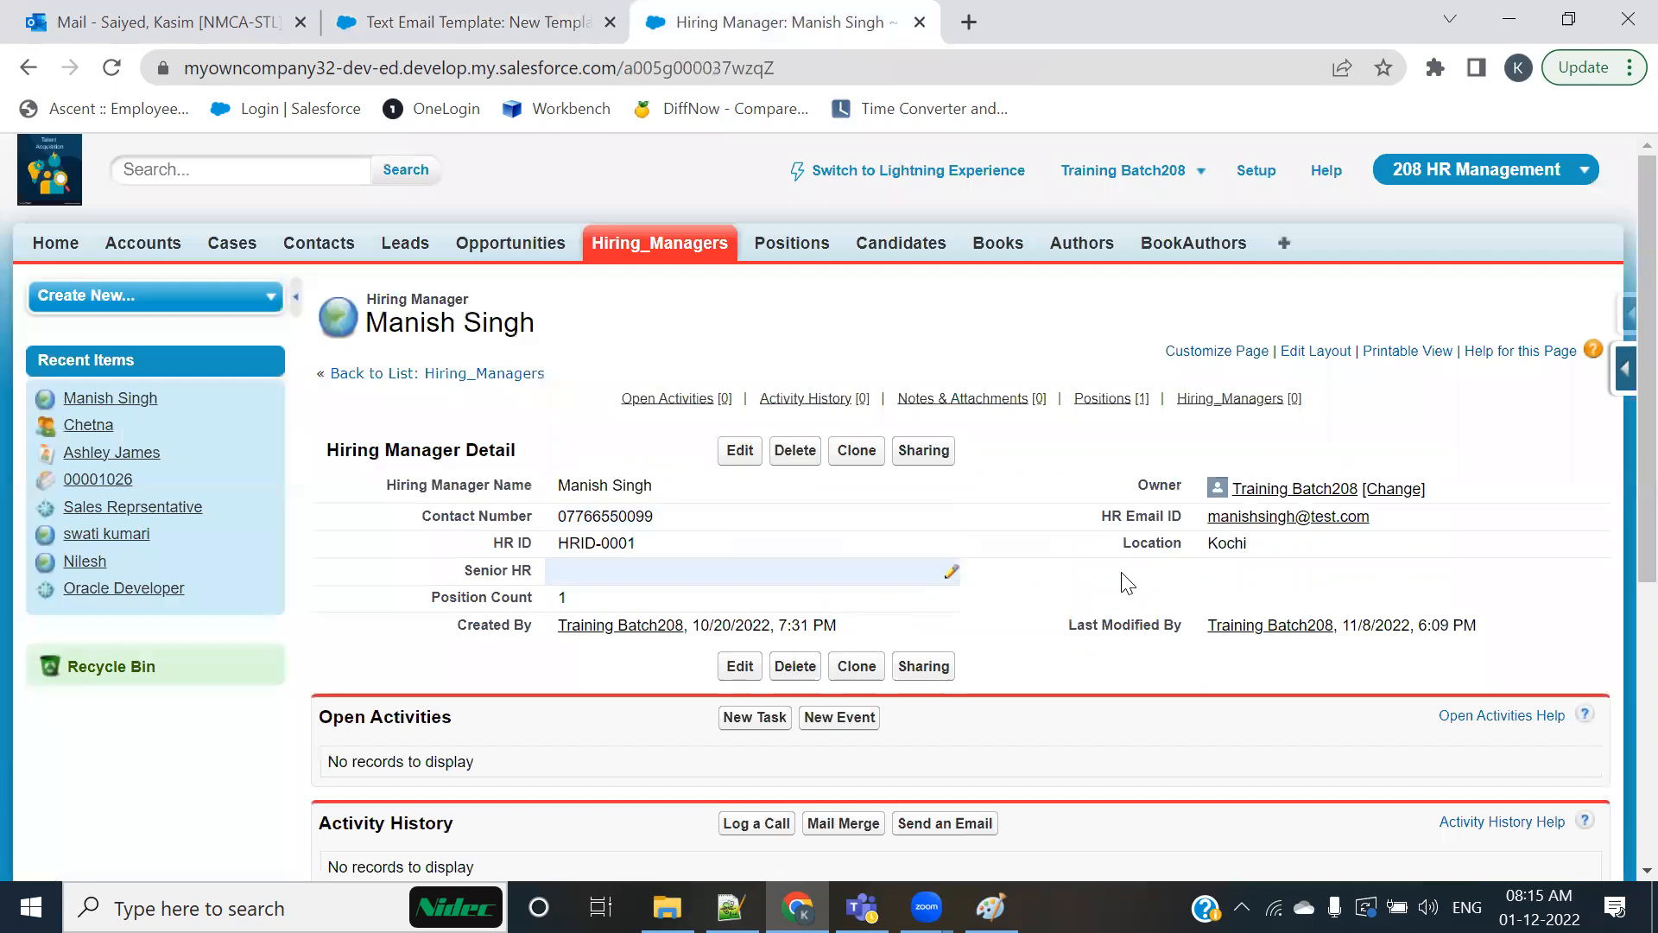
left_click(553, 26)
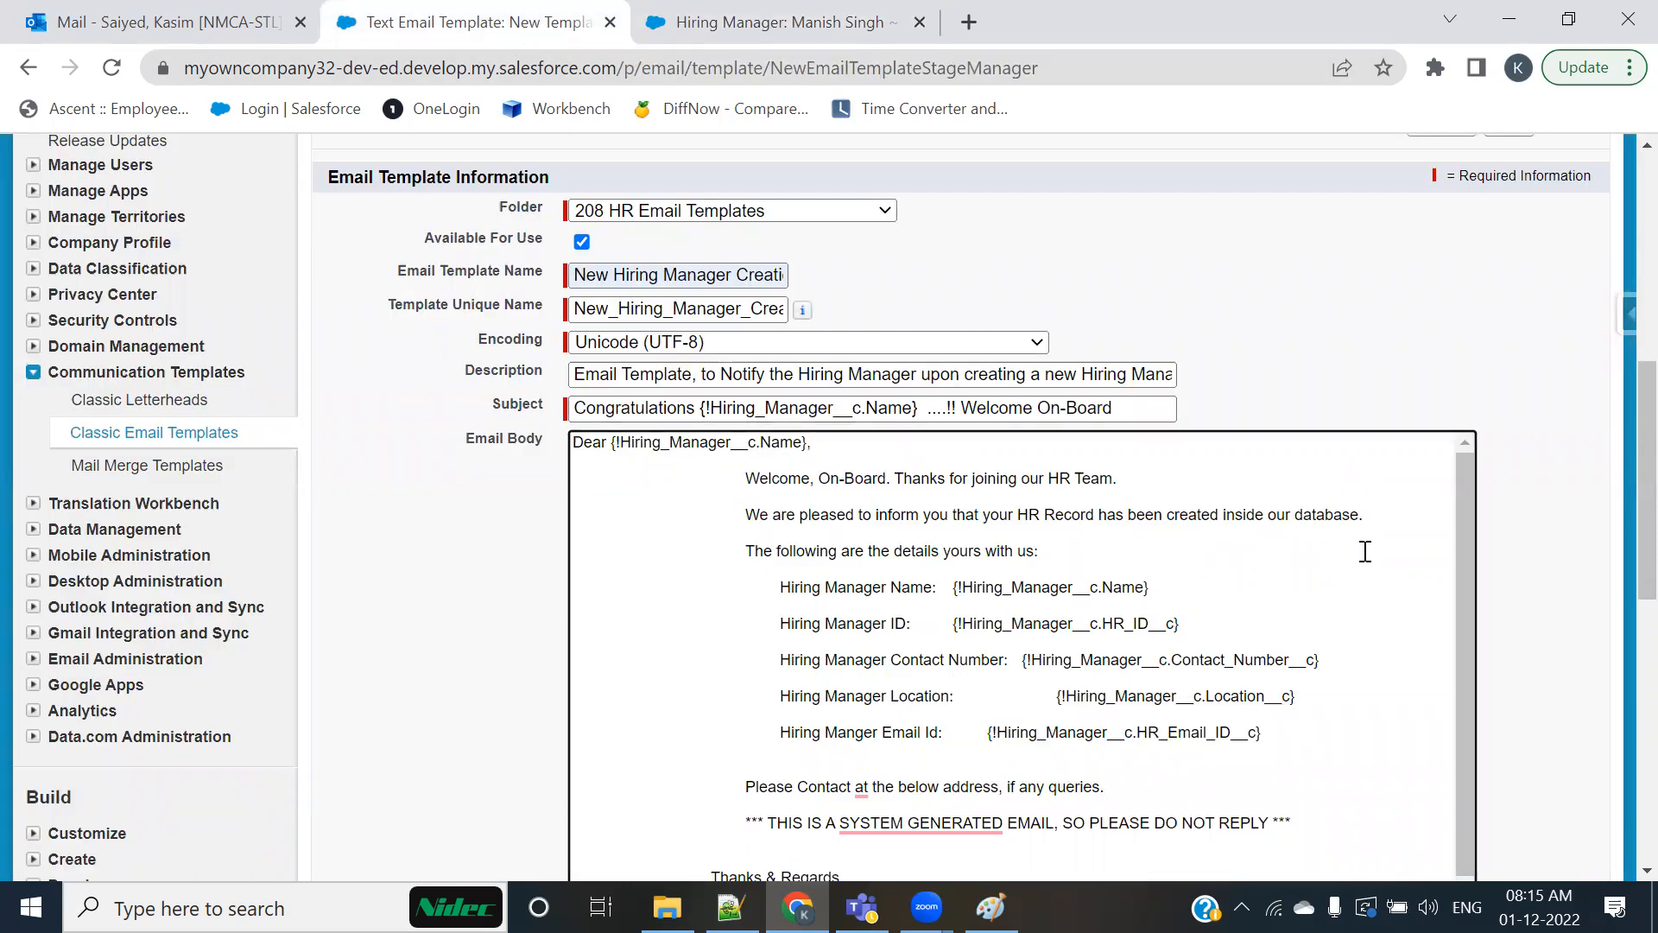
scroll(1252, 561, "up", 2)
scroll(1103, 558, "down", 3)
scroll(1209, 550, "up", 3)
left_click(1509, 251)
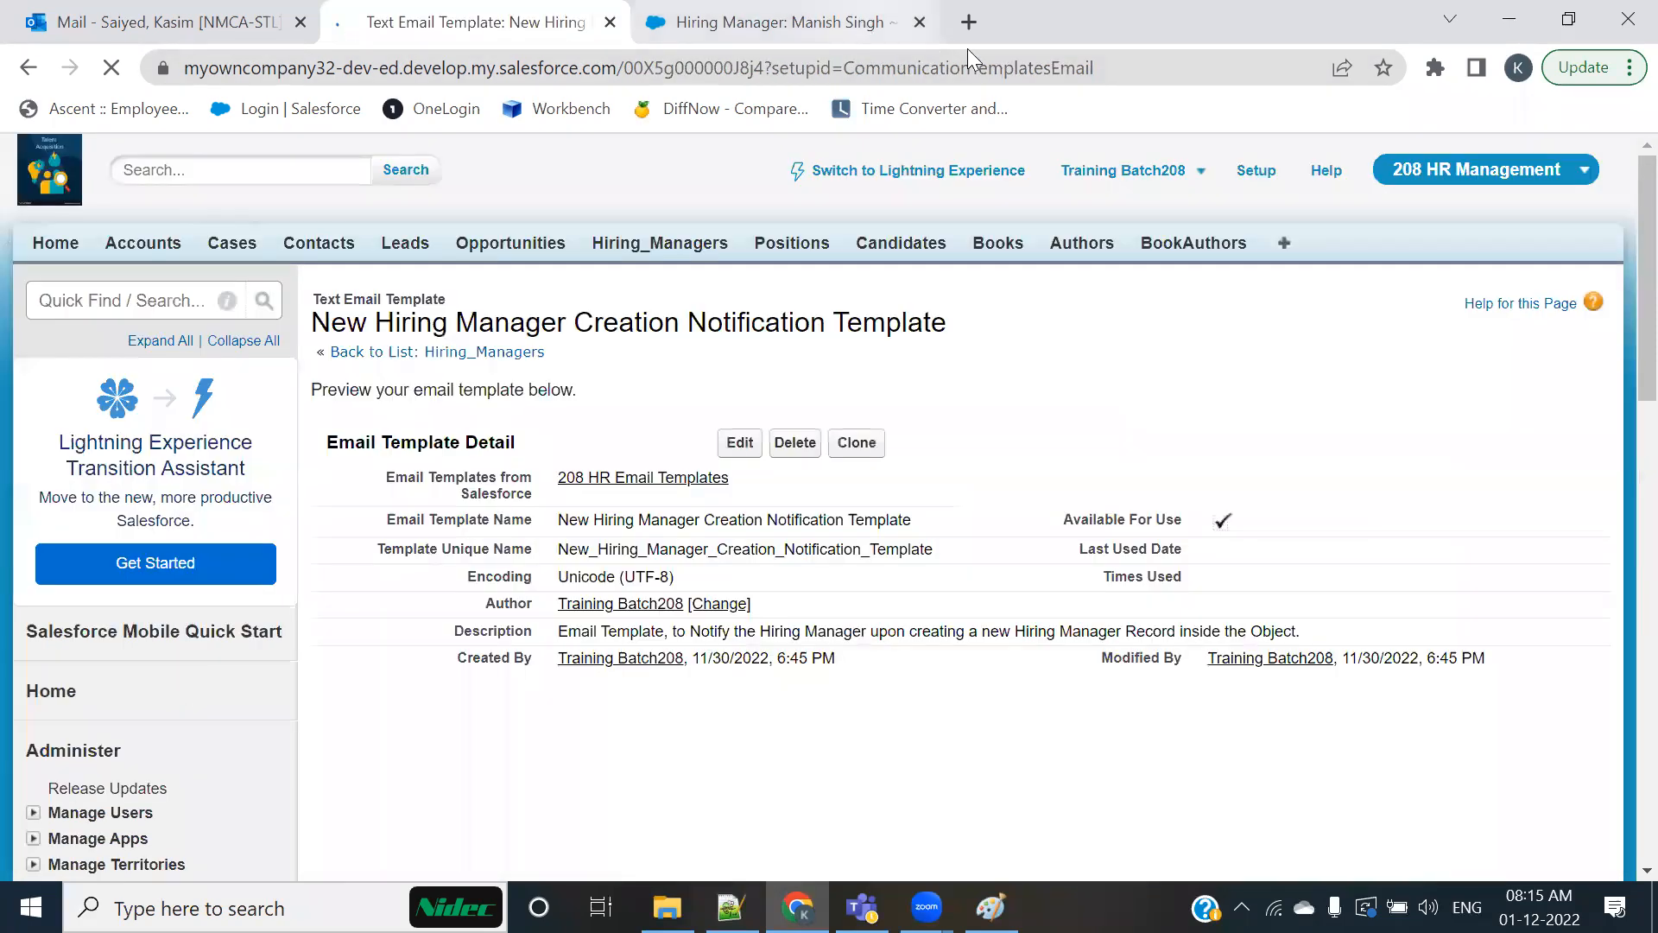
Step: Open Gmail in a new browser tab
left_click(969, 24)
type("sfd")
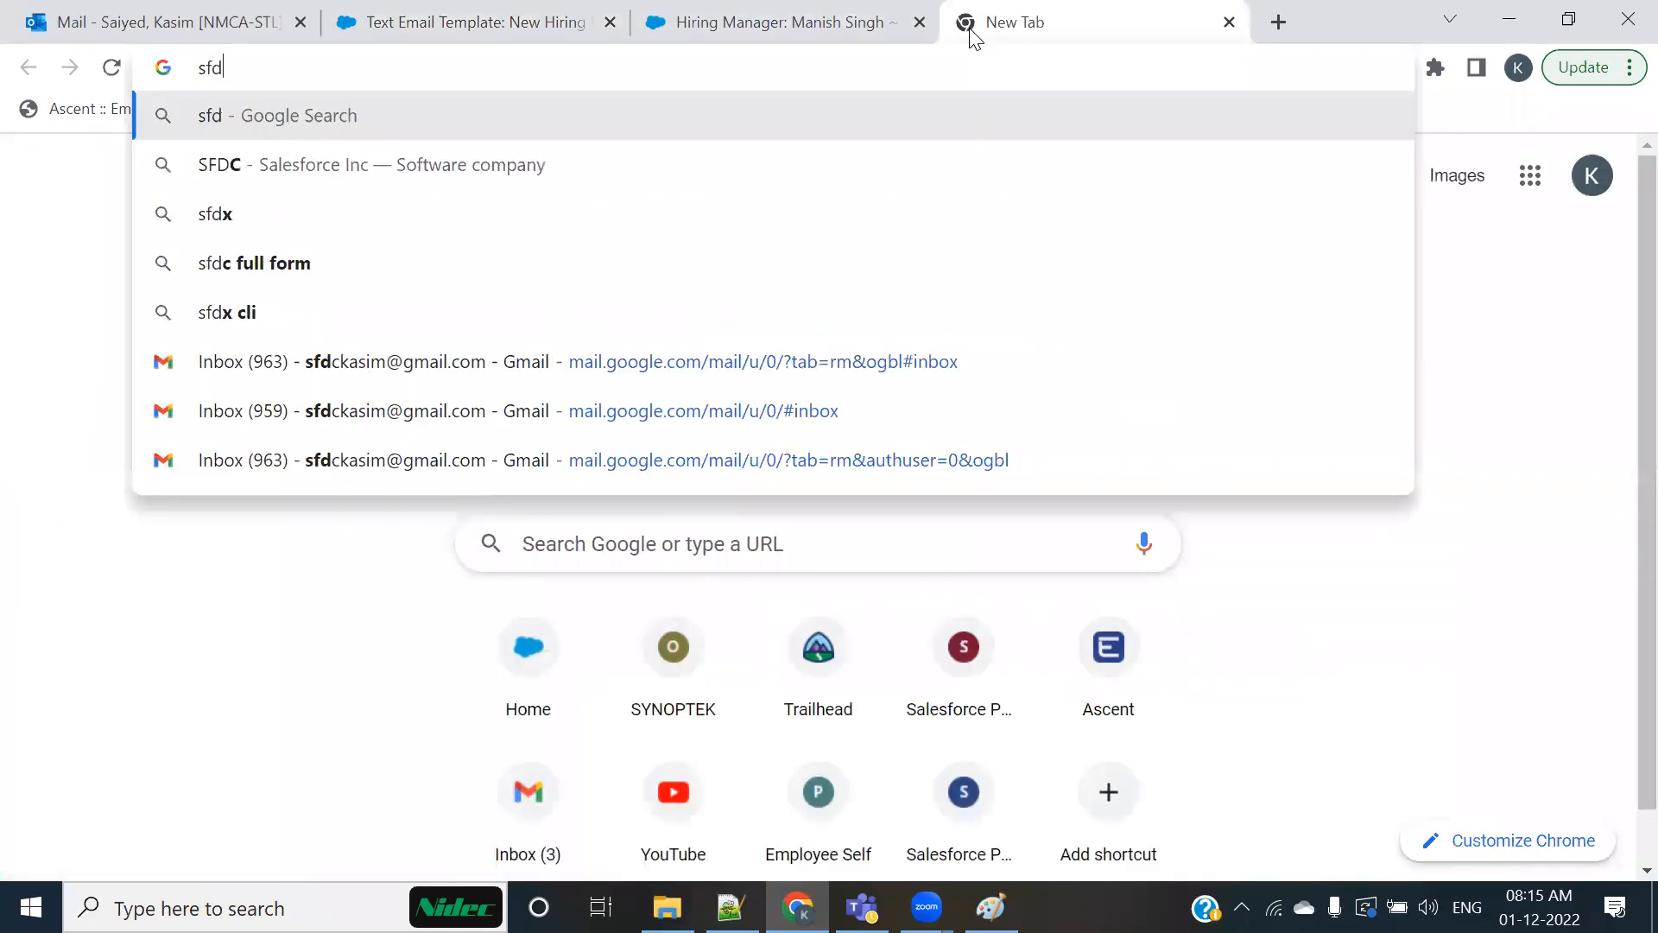
key("BackSpace")
key("BackSpace")
key("BackSpace")
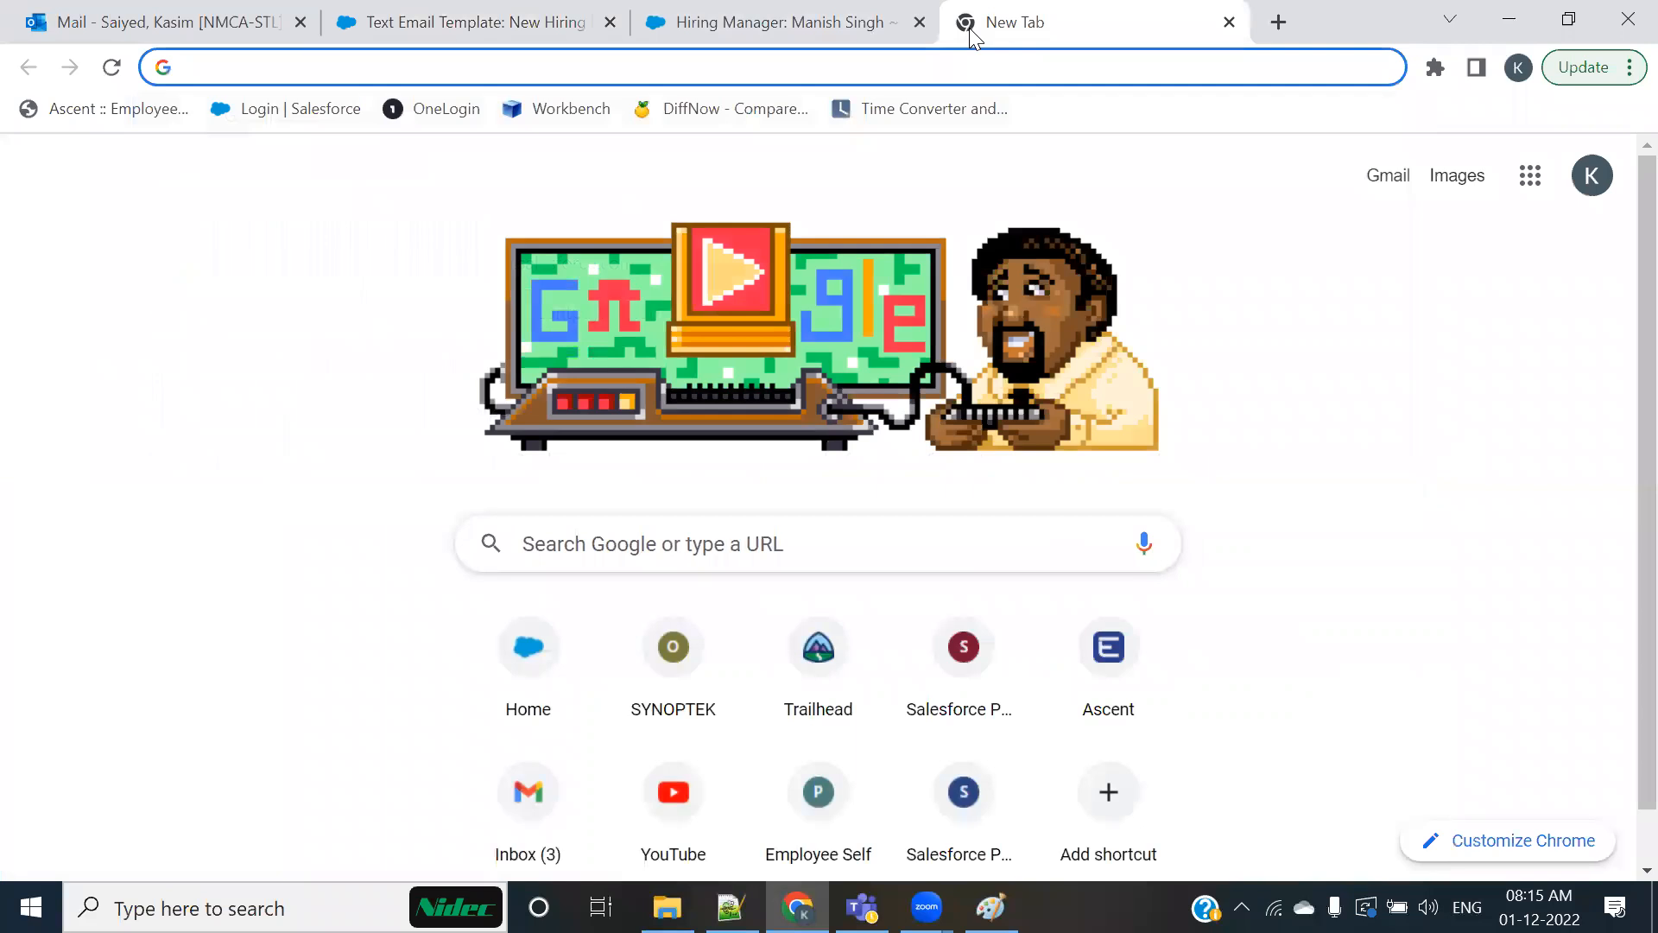
left_click(1389, 180)
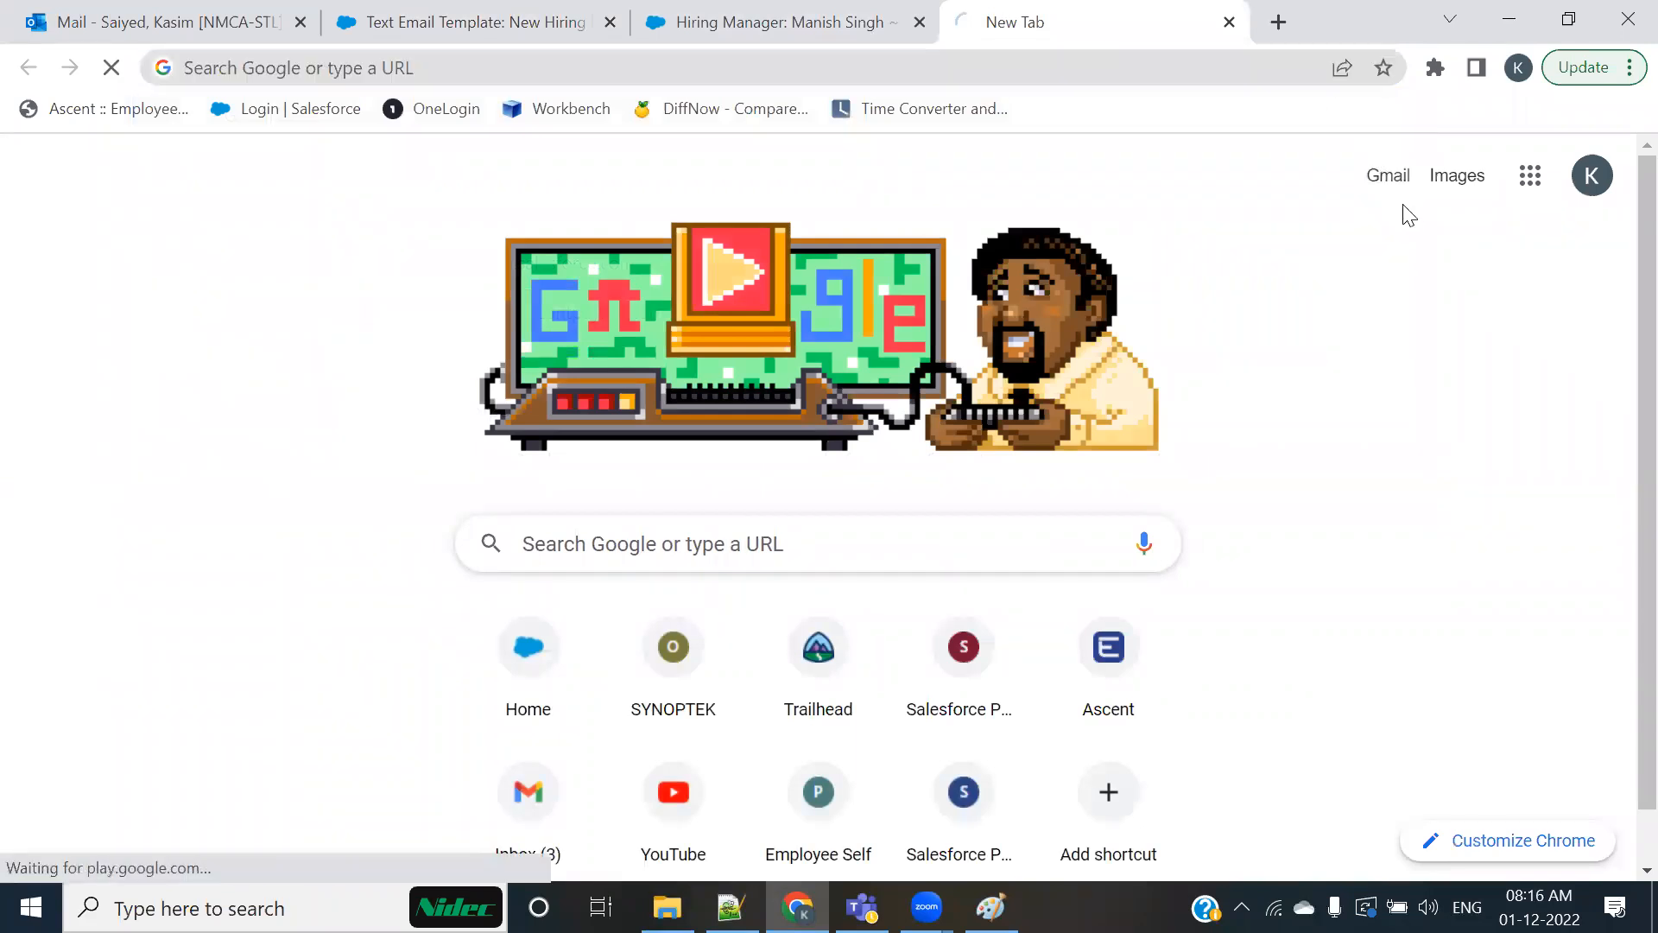
Step: Return to the saved Hiring Manager template and start sending a test to verify its merge fields
left_click(495, 31)
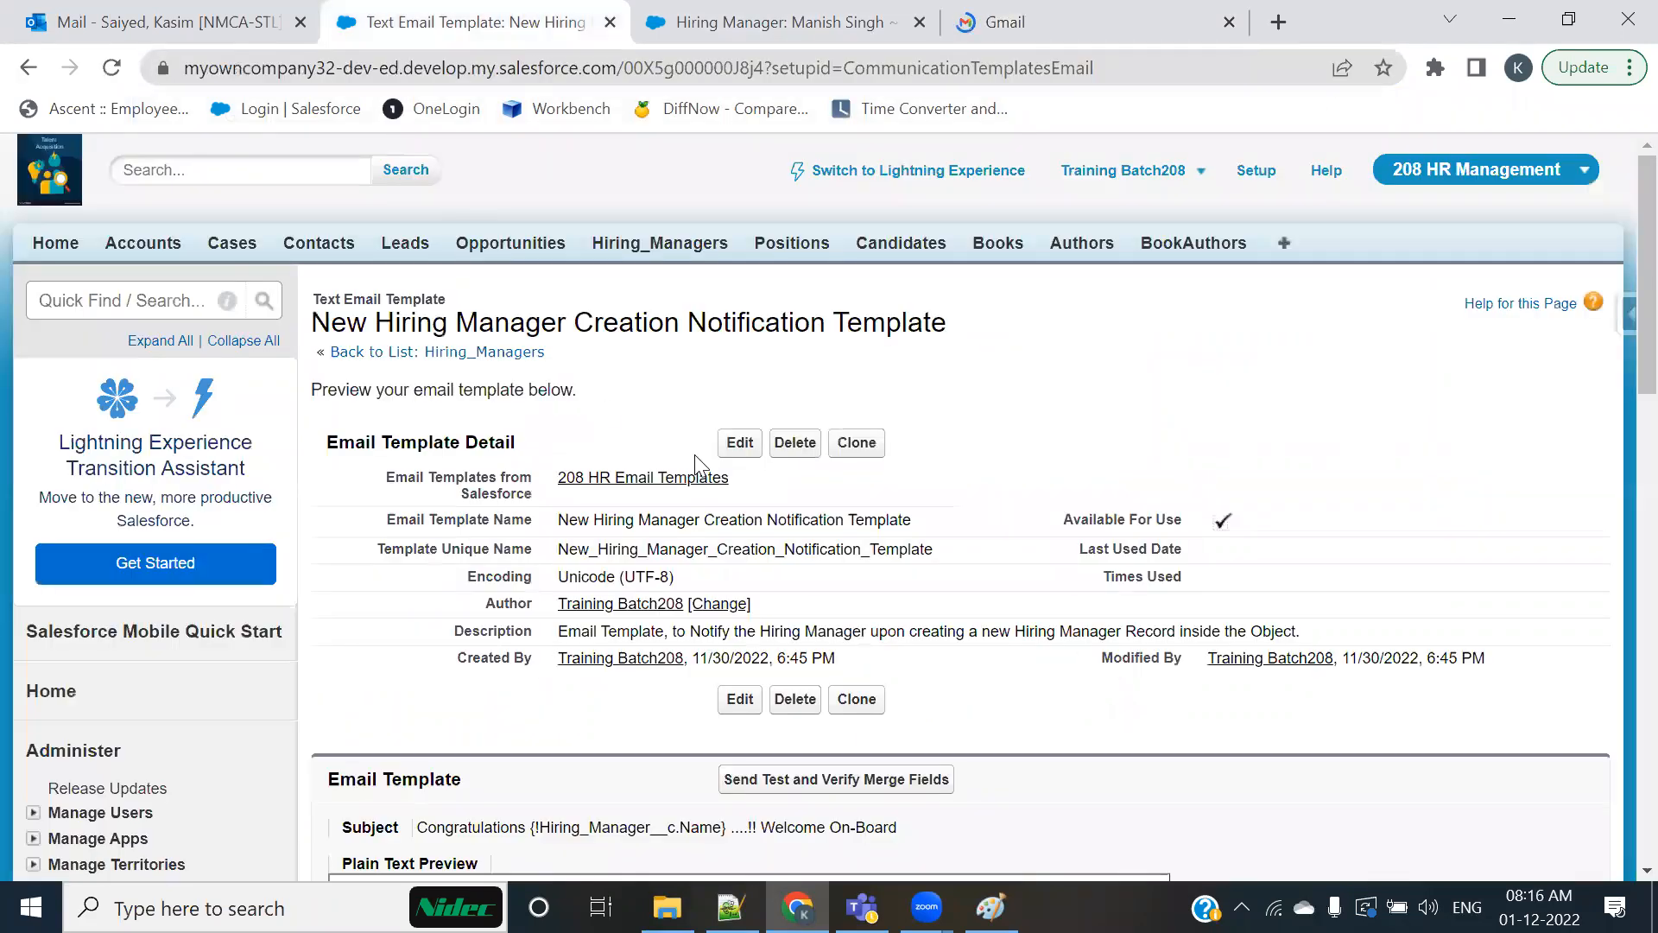
scroll(695, 454, "down", 5)
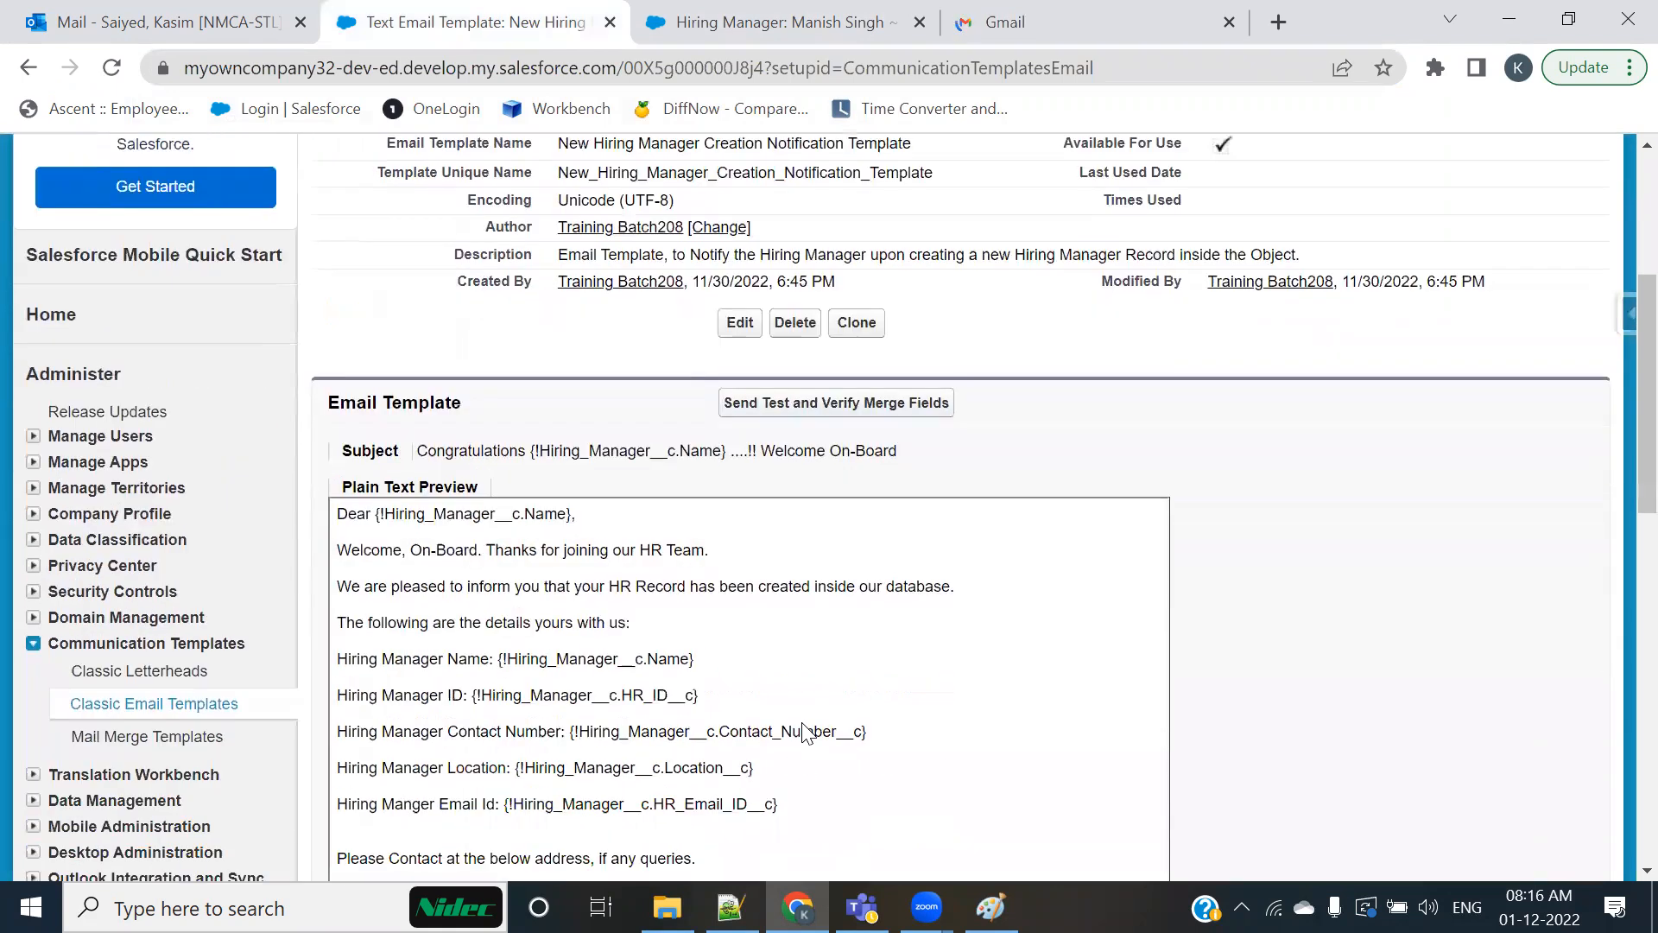
scroll(803, 732, "down", 1)
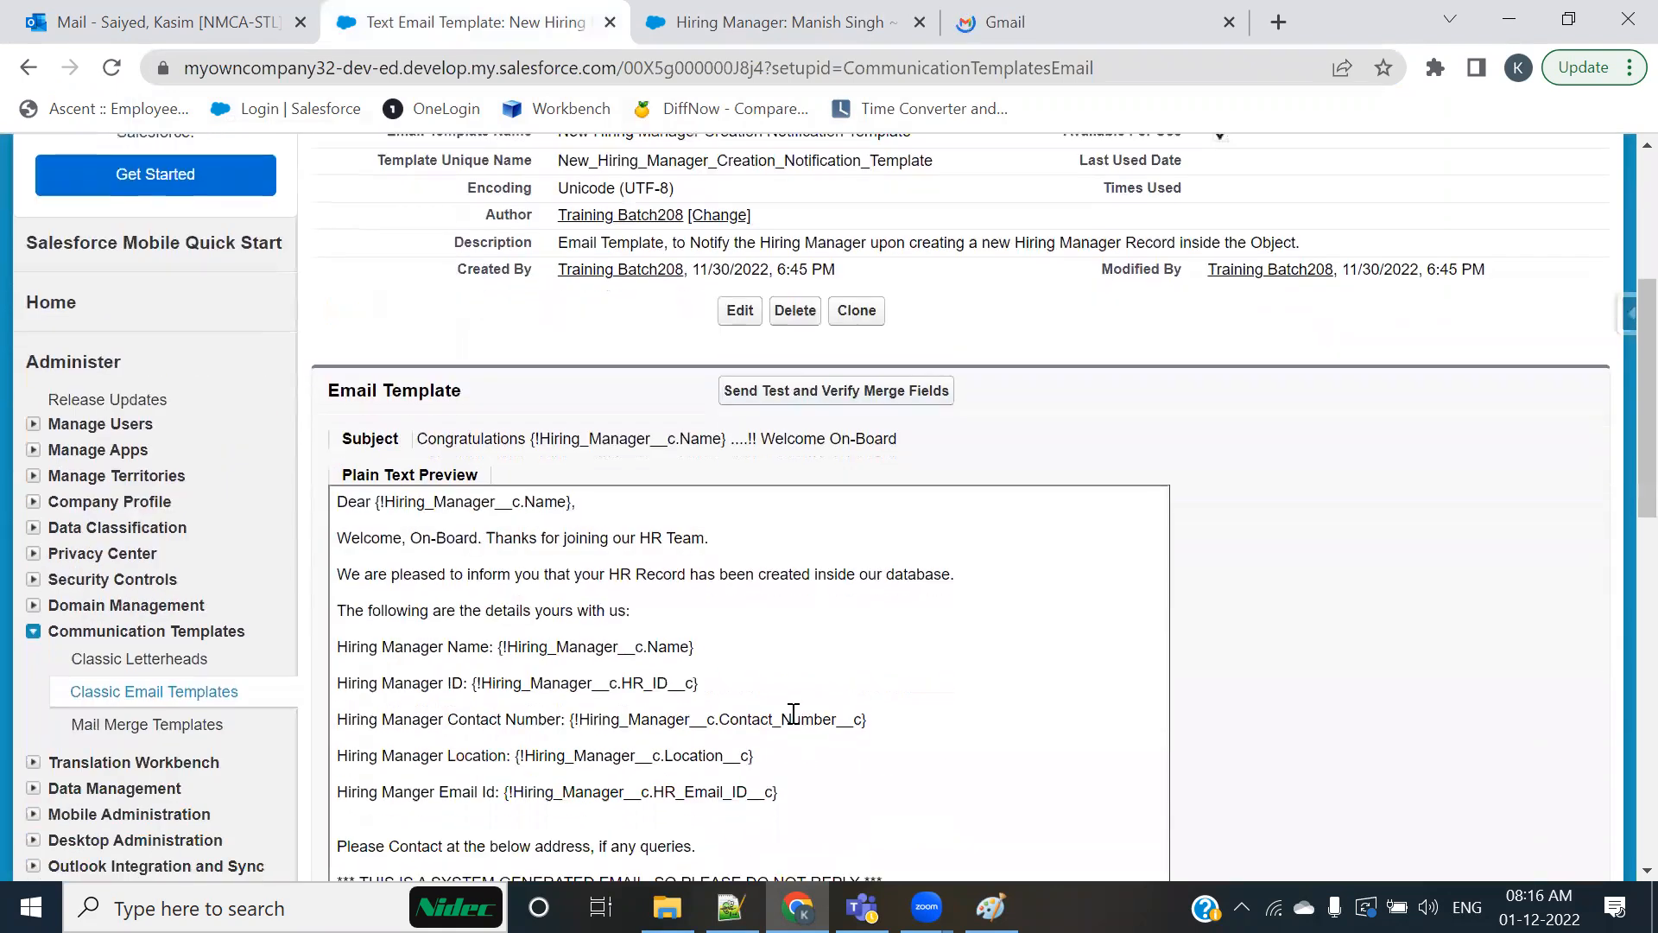
left_click(901, 390)
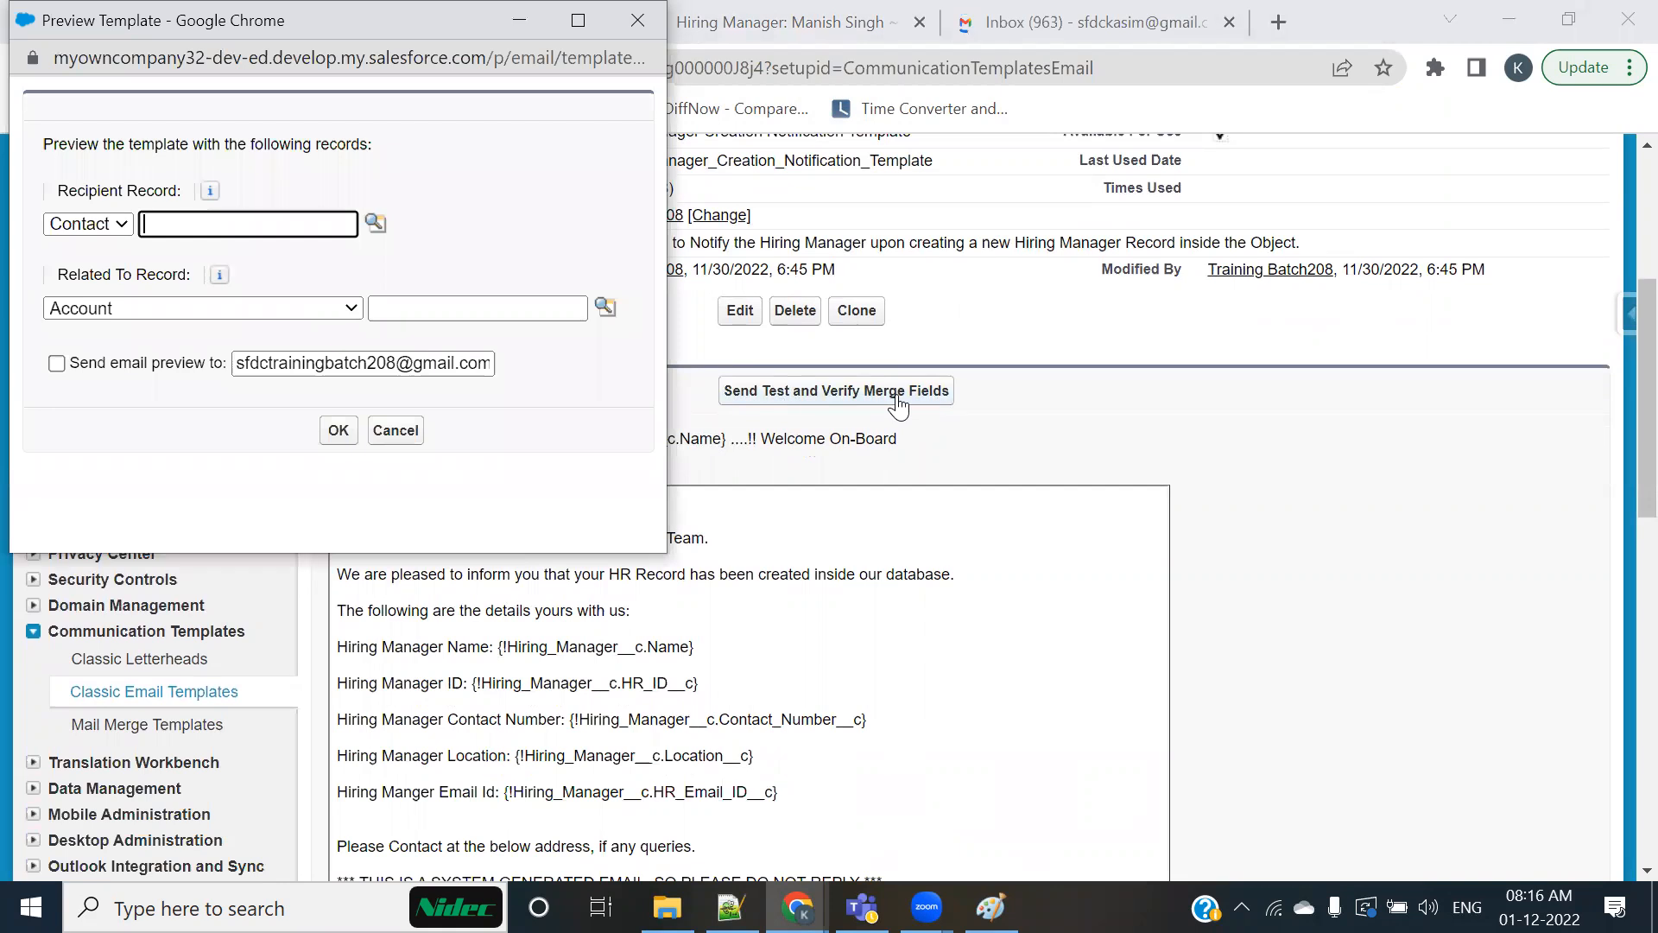
left_click(635, 20)
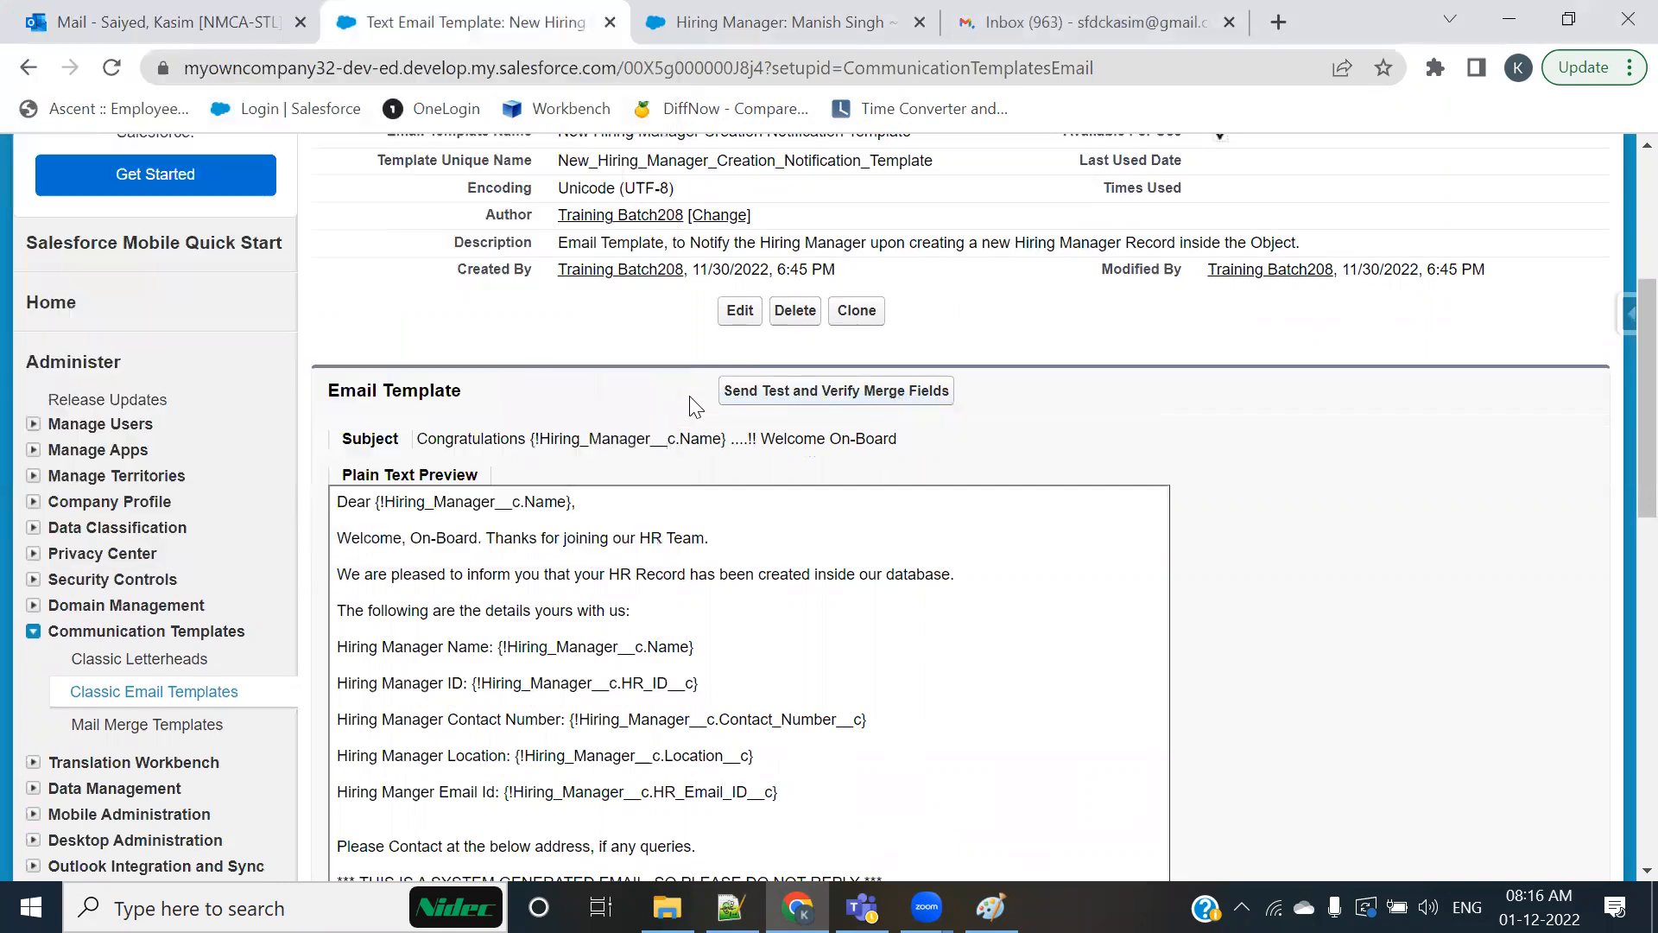
left_click(769, 400)
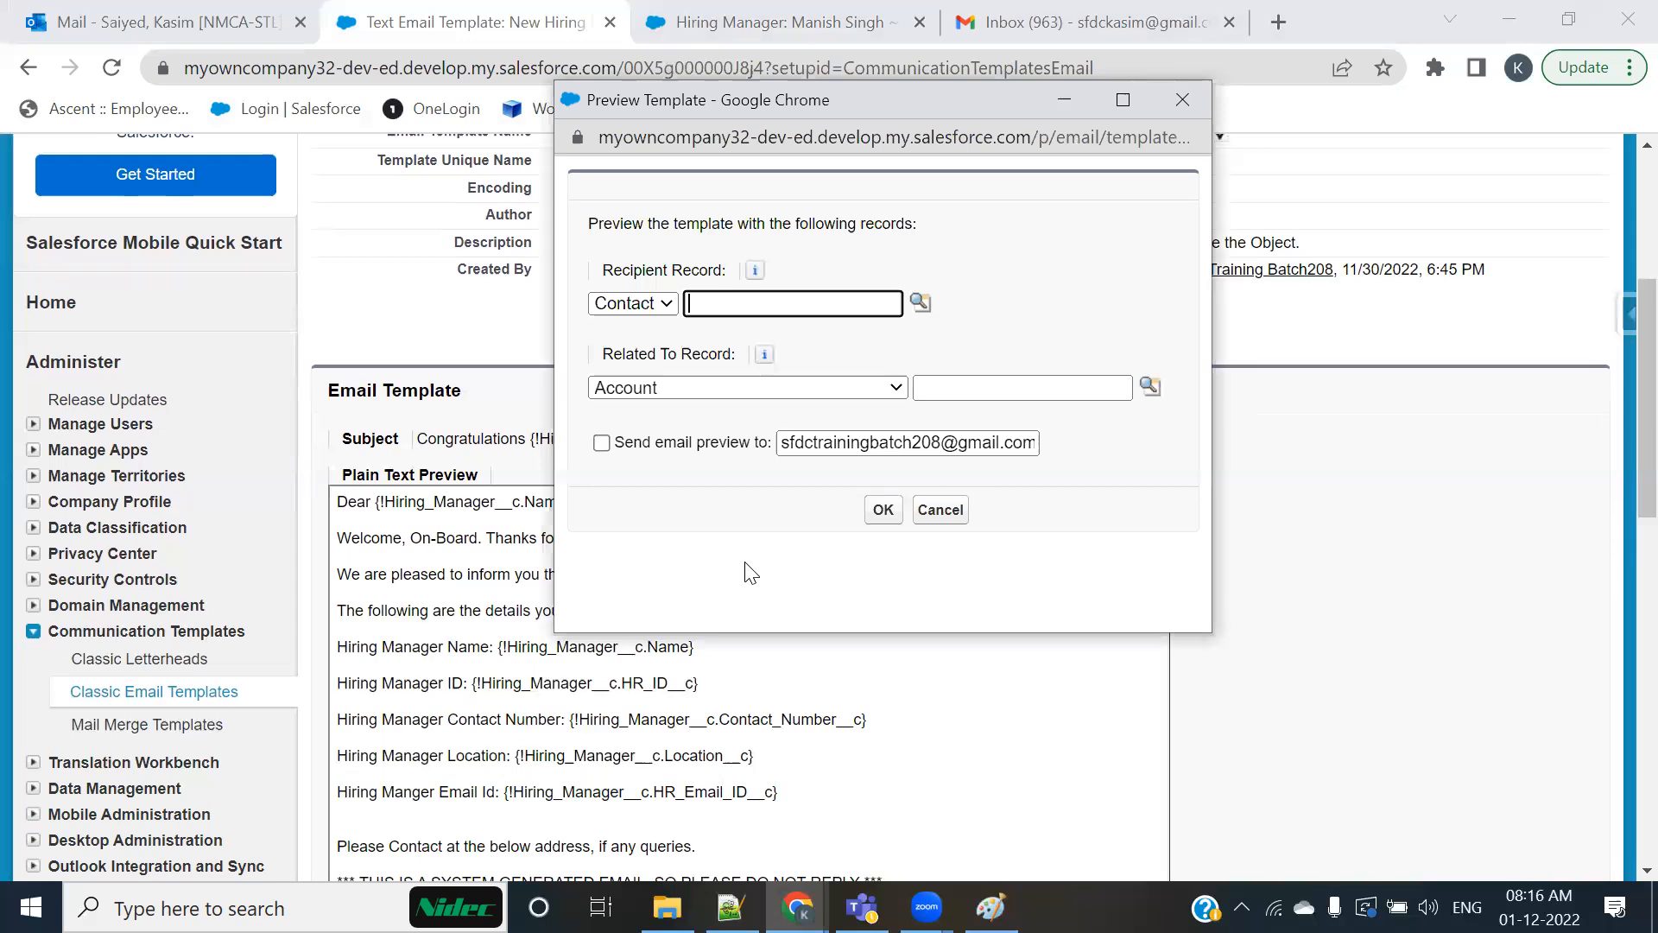
Step: Set the preview's Related To Record type to Hiring Manager and look up the record with HR ID HRID-0003
left_click_drag(608, 353, 729, 354)
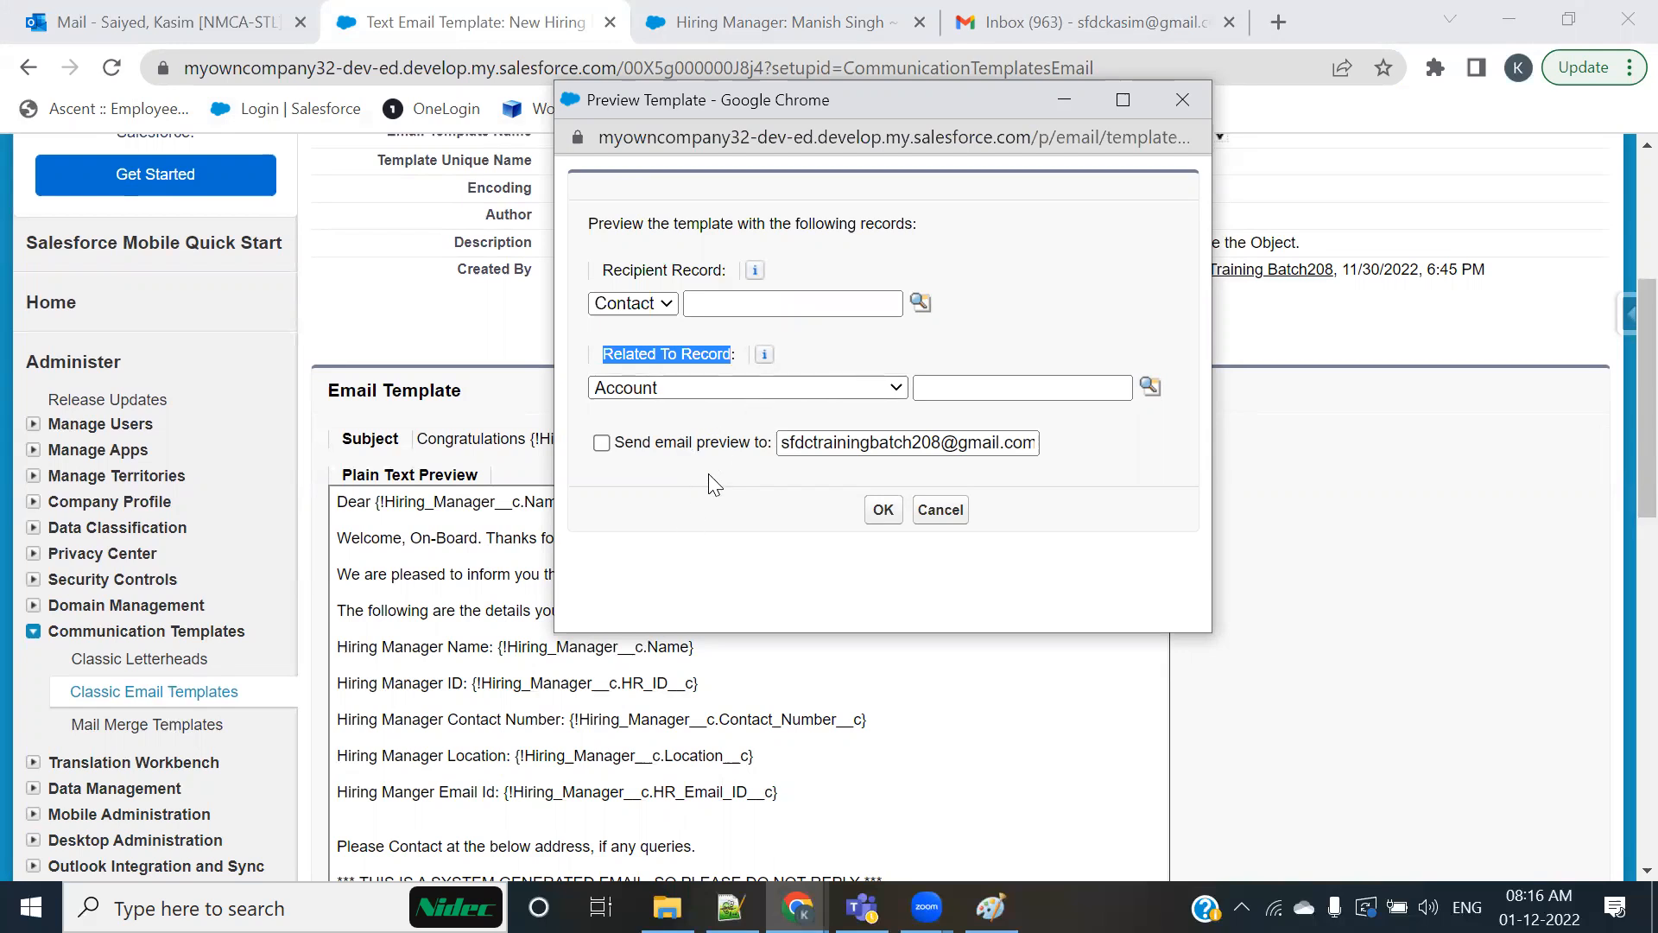
left_click(756, 393)
key("h")
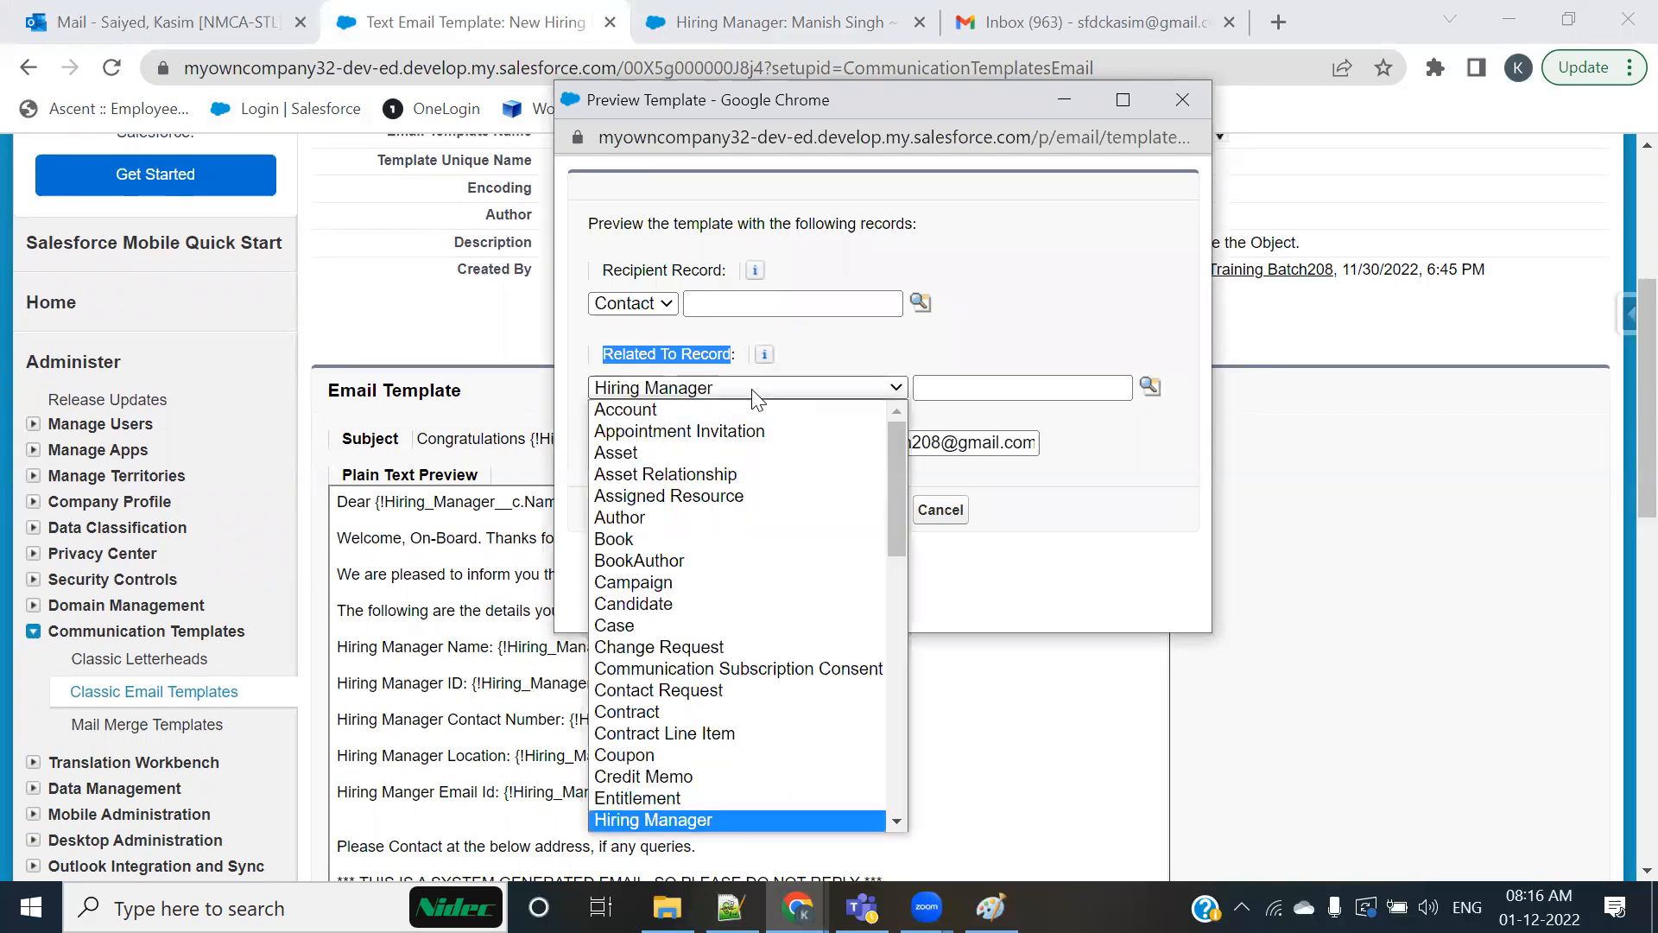
key("Return")
left_click(886, 366)
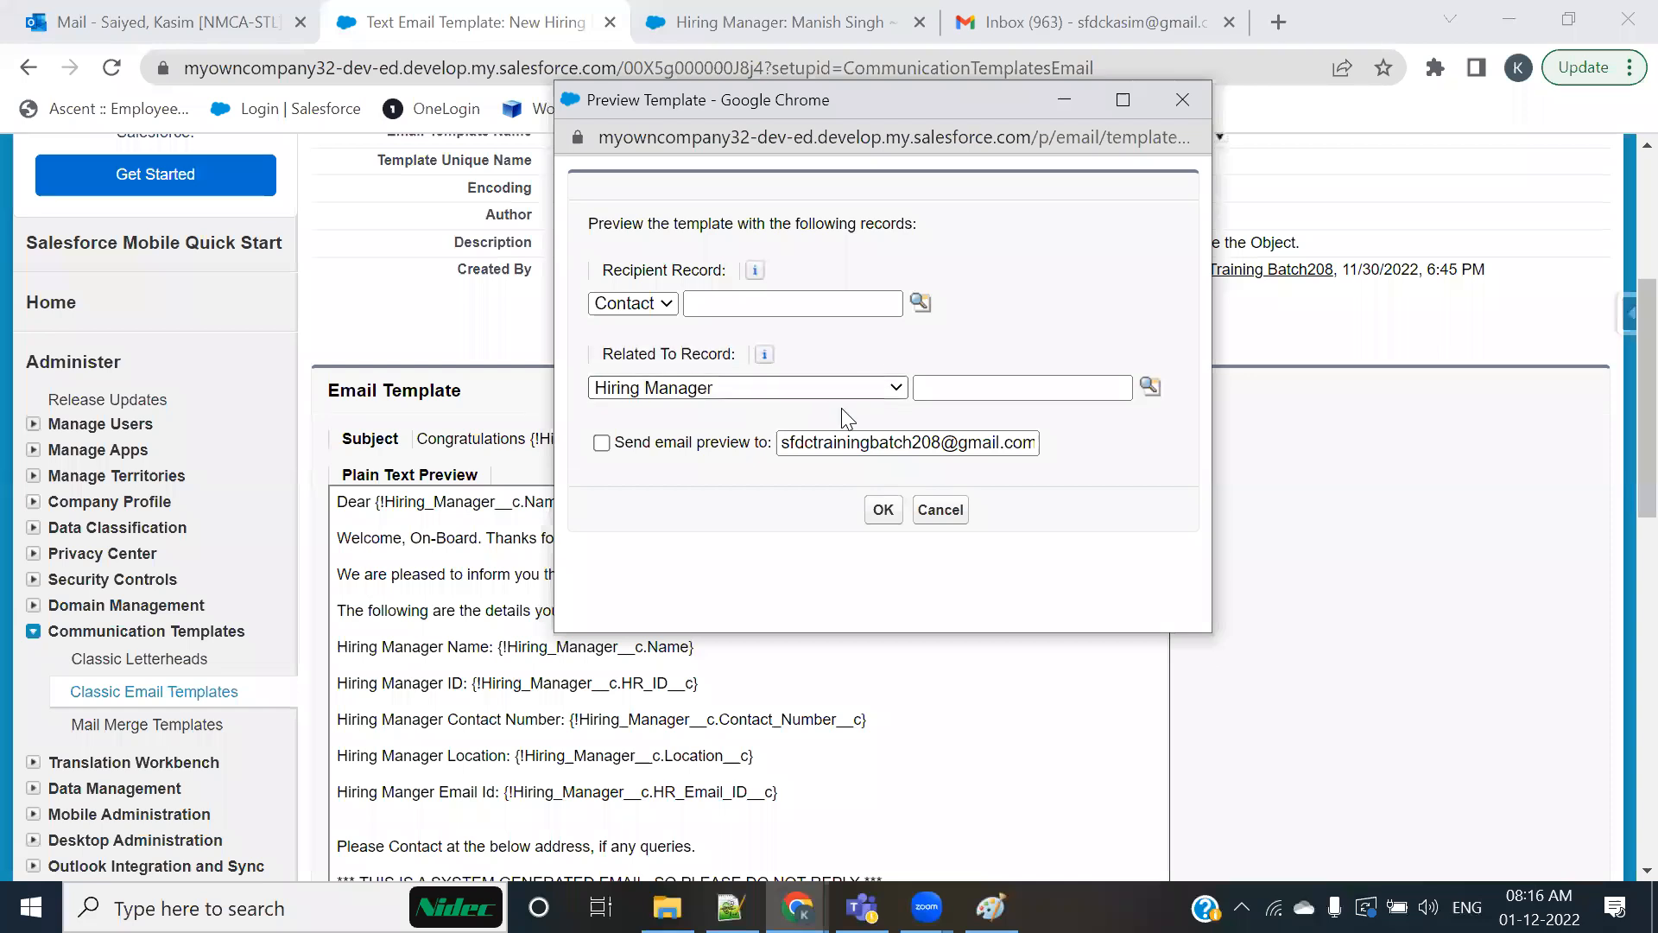
left_click(1150, 386)
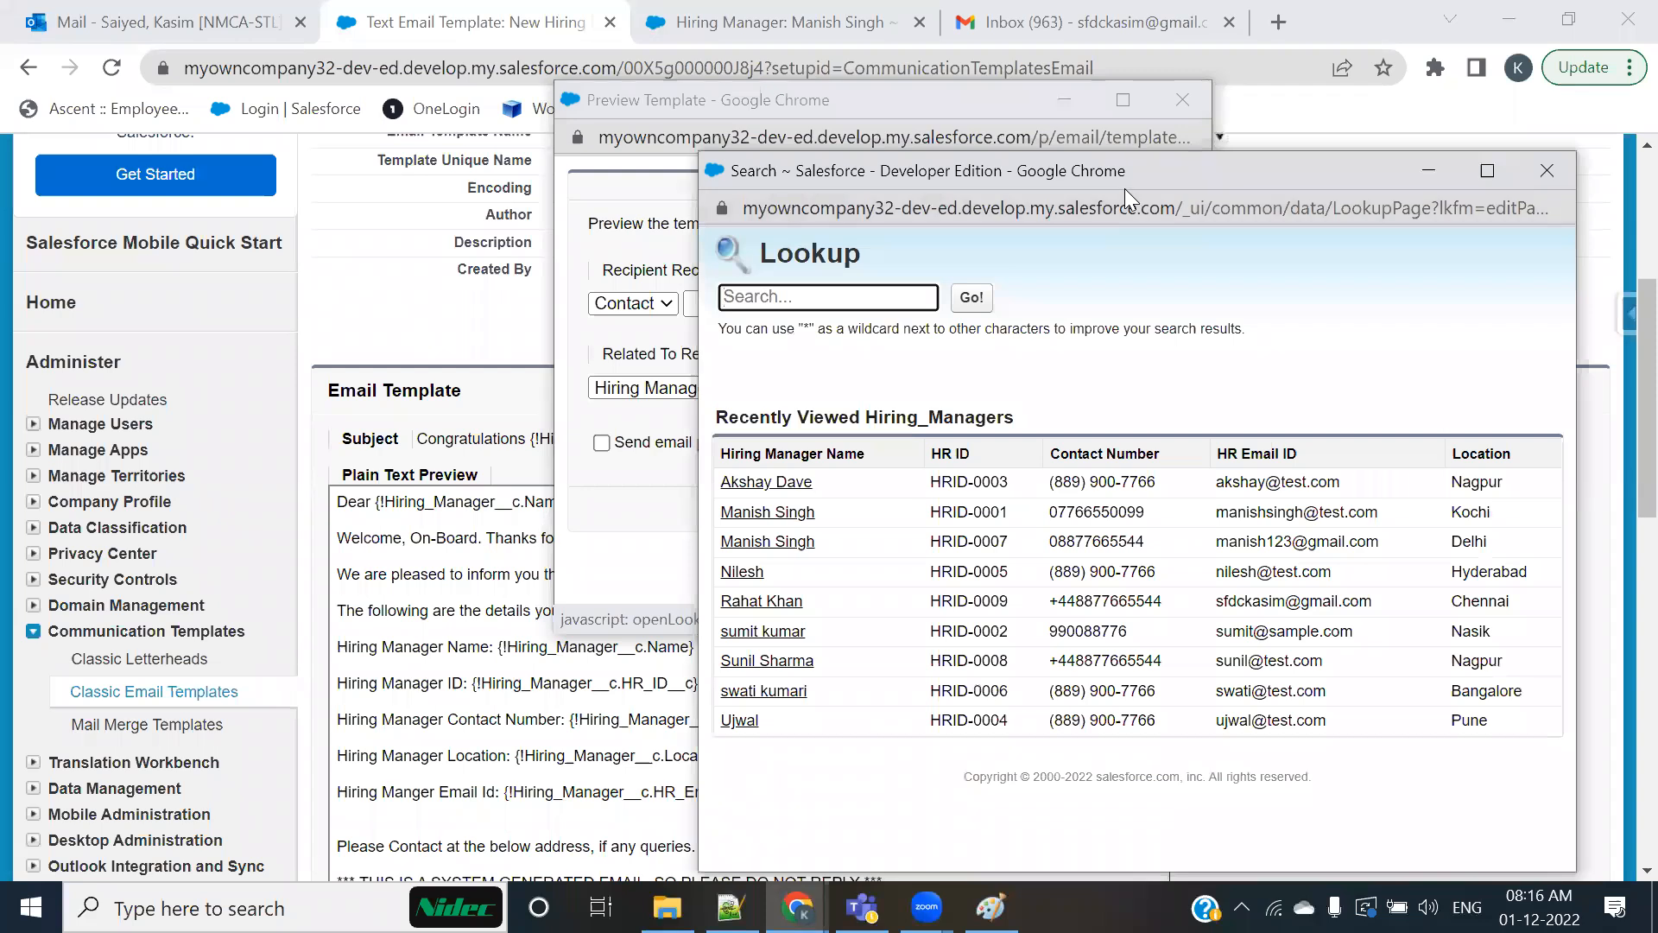
left_click(764, 427)
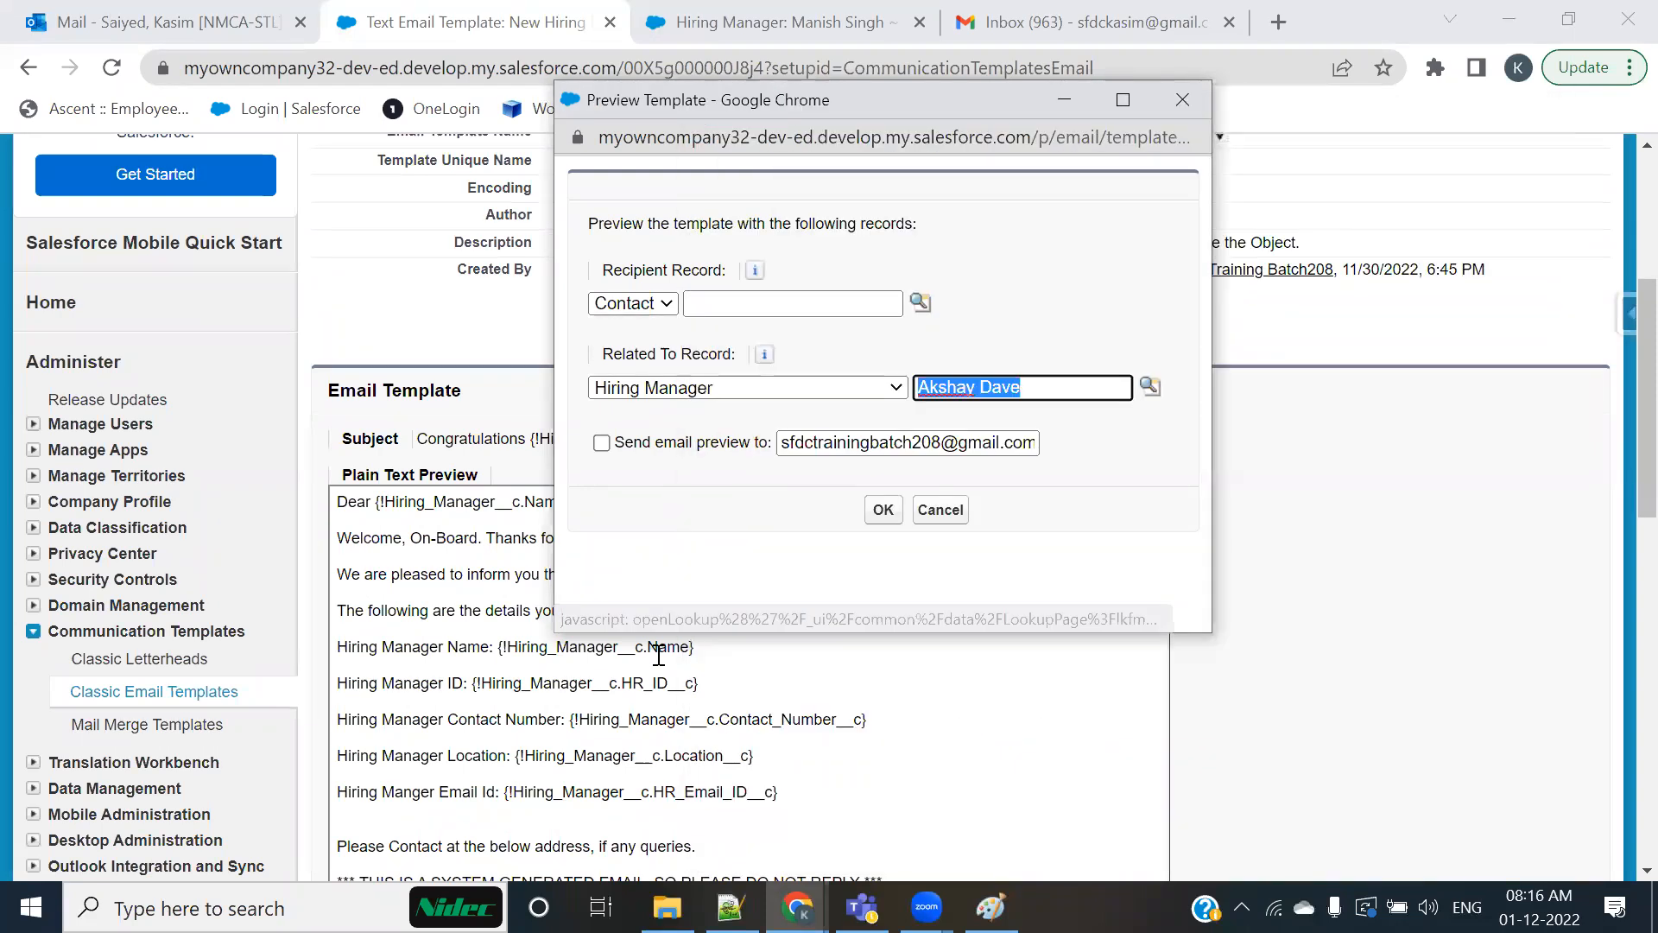
Step: Enable sending the email preview and replace the recipient with the tester's own Gmail address
left_click(602, 444)
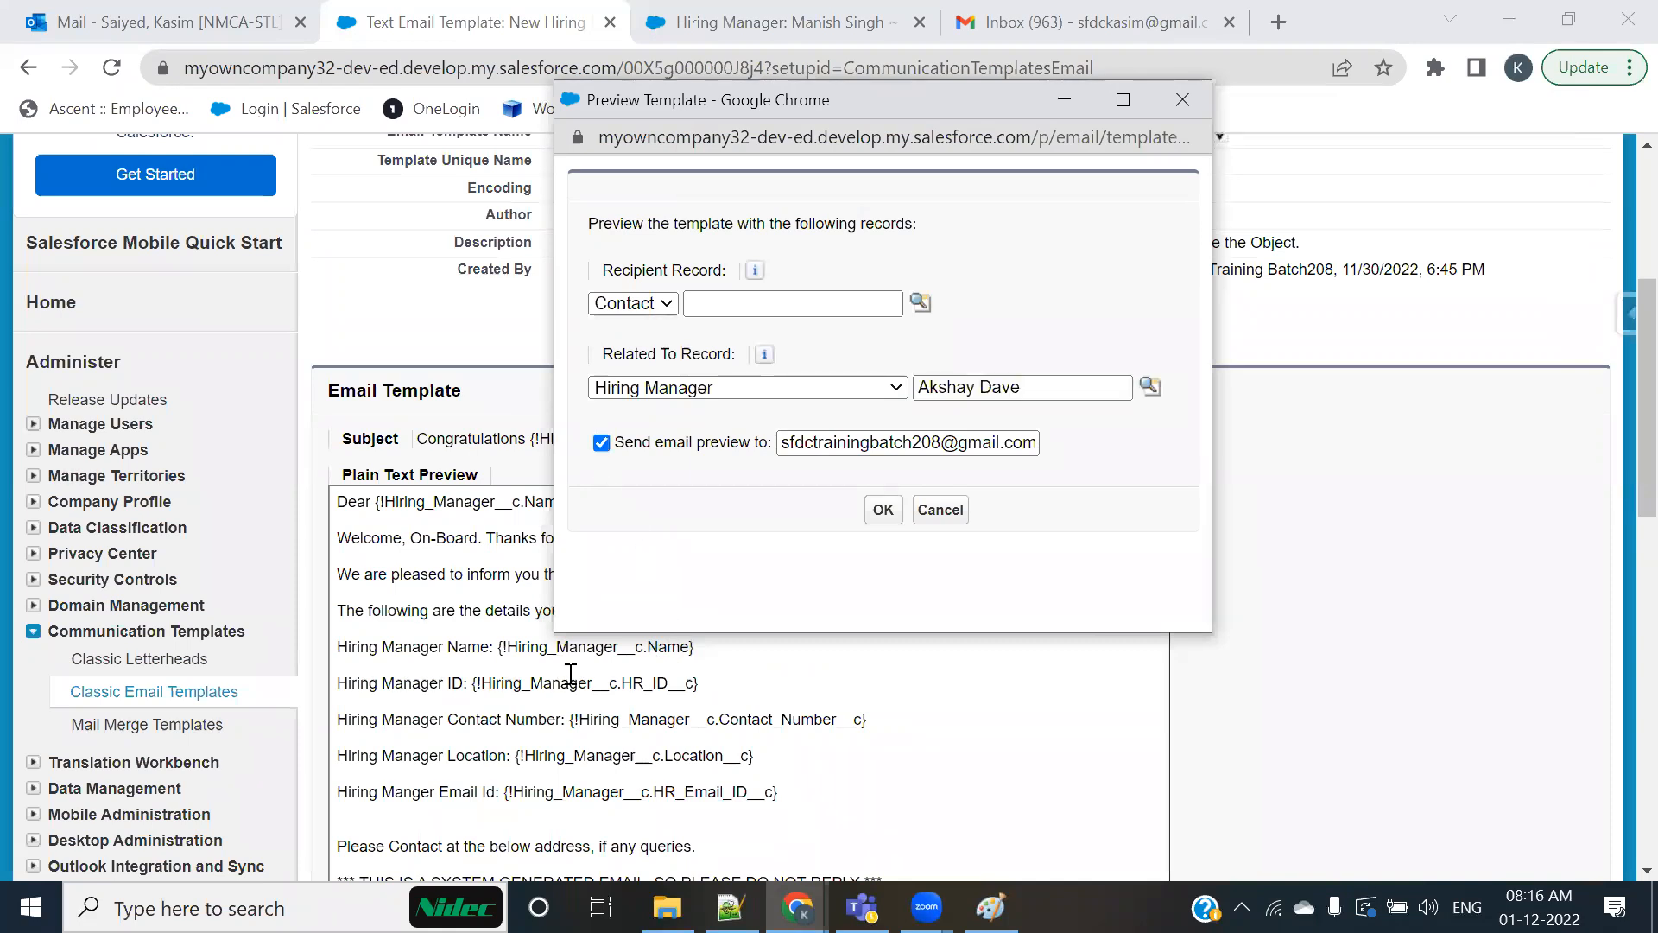
left_click(924, 437)
key("ctrl+a")
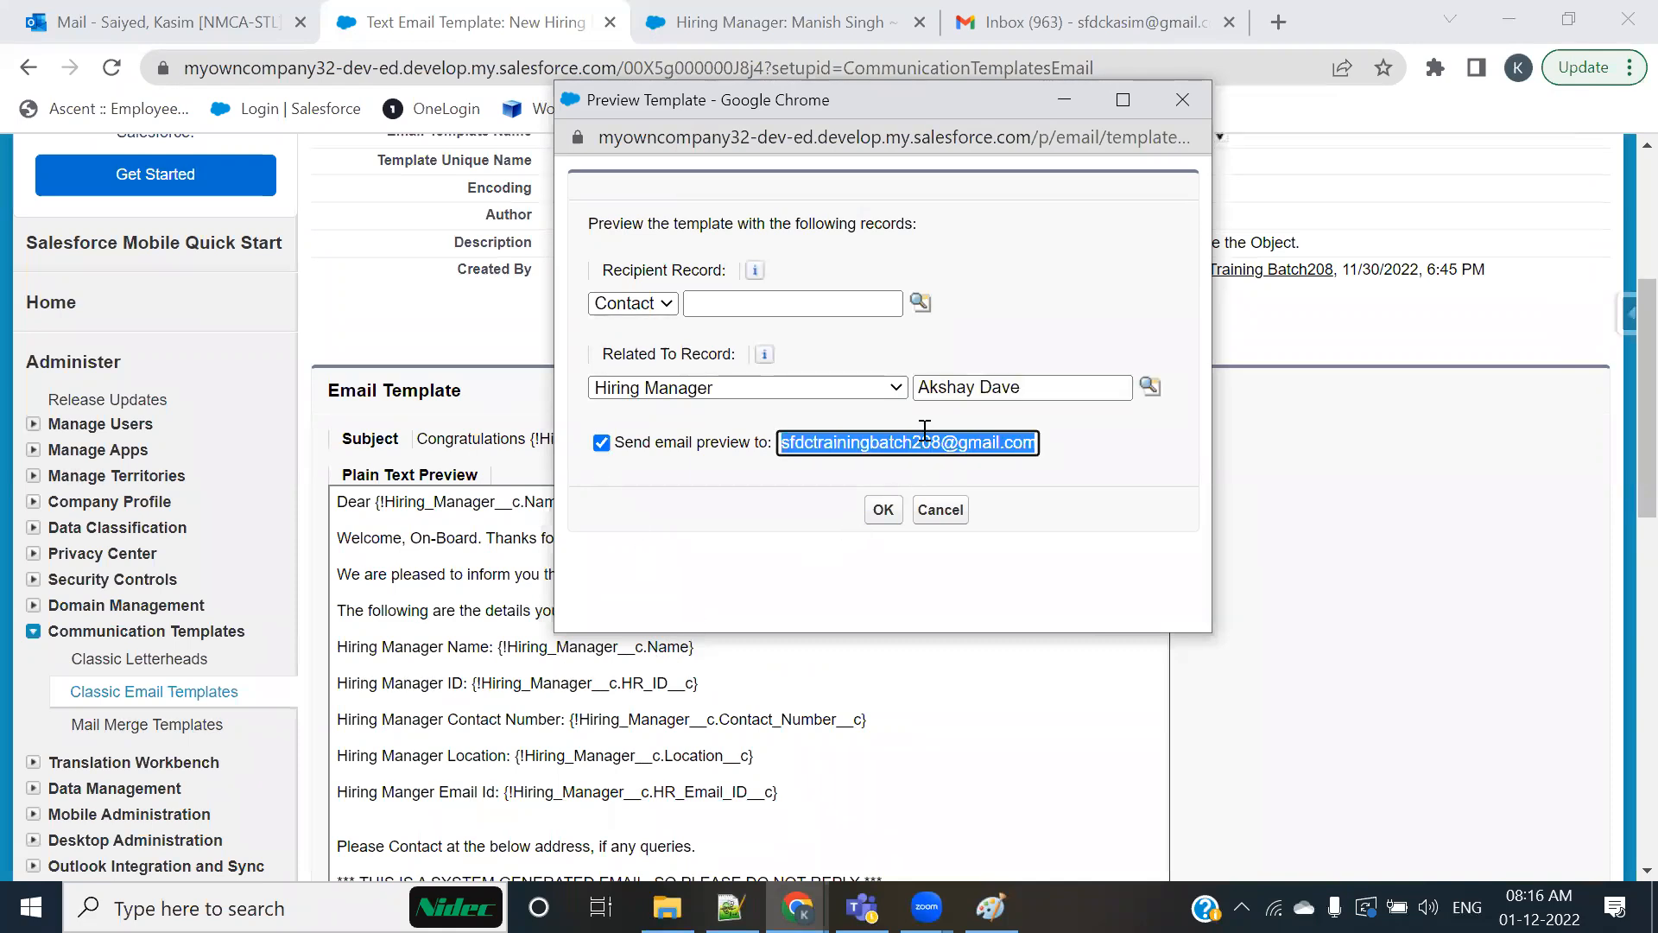
type("sim")
left_click(993, 495)
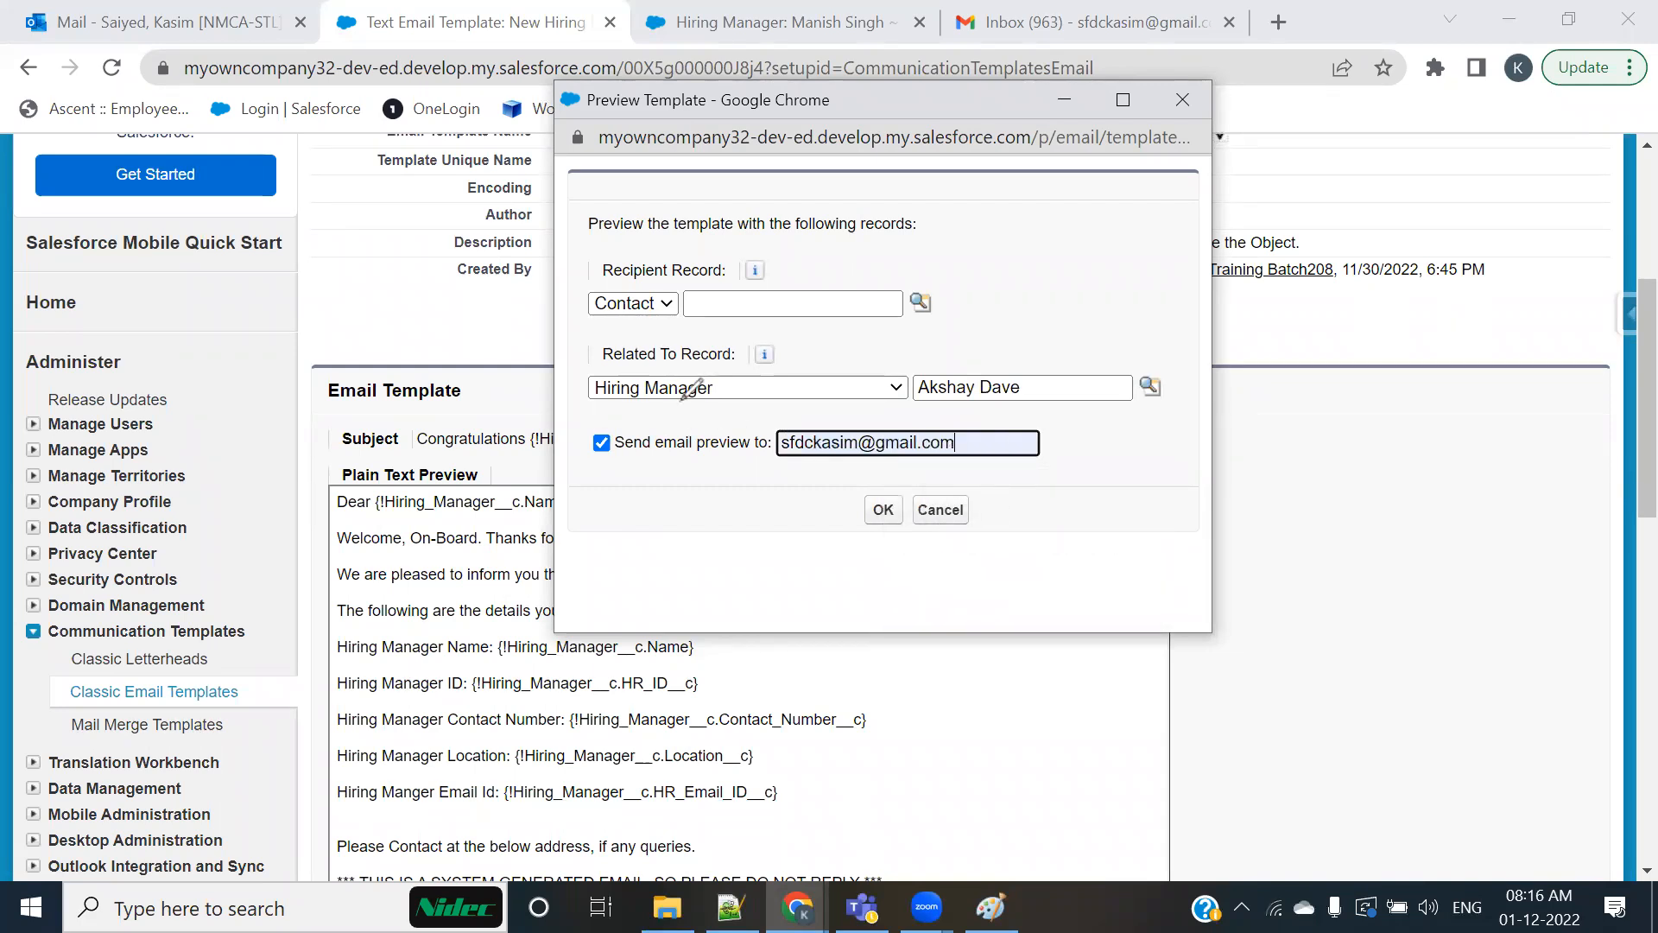
left_click_drag(681, 400, 810, 346)
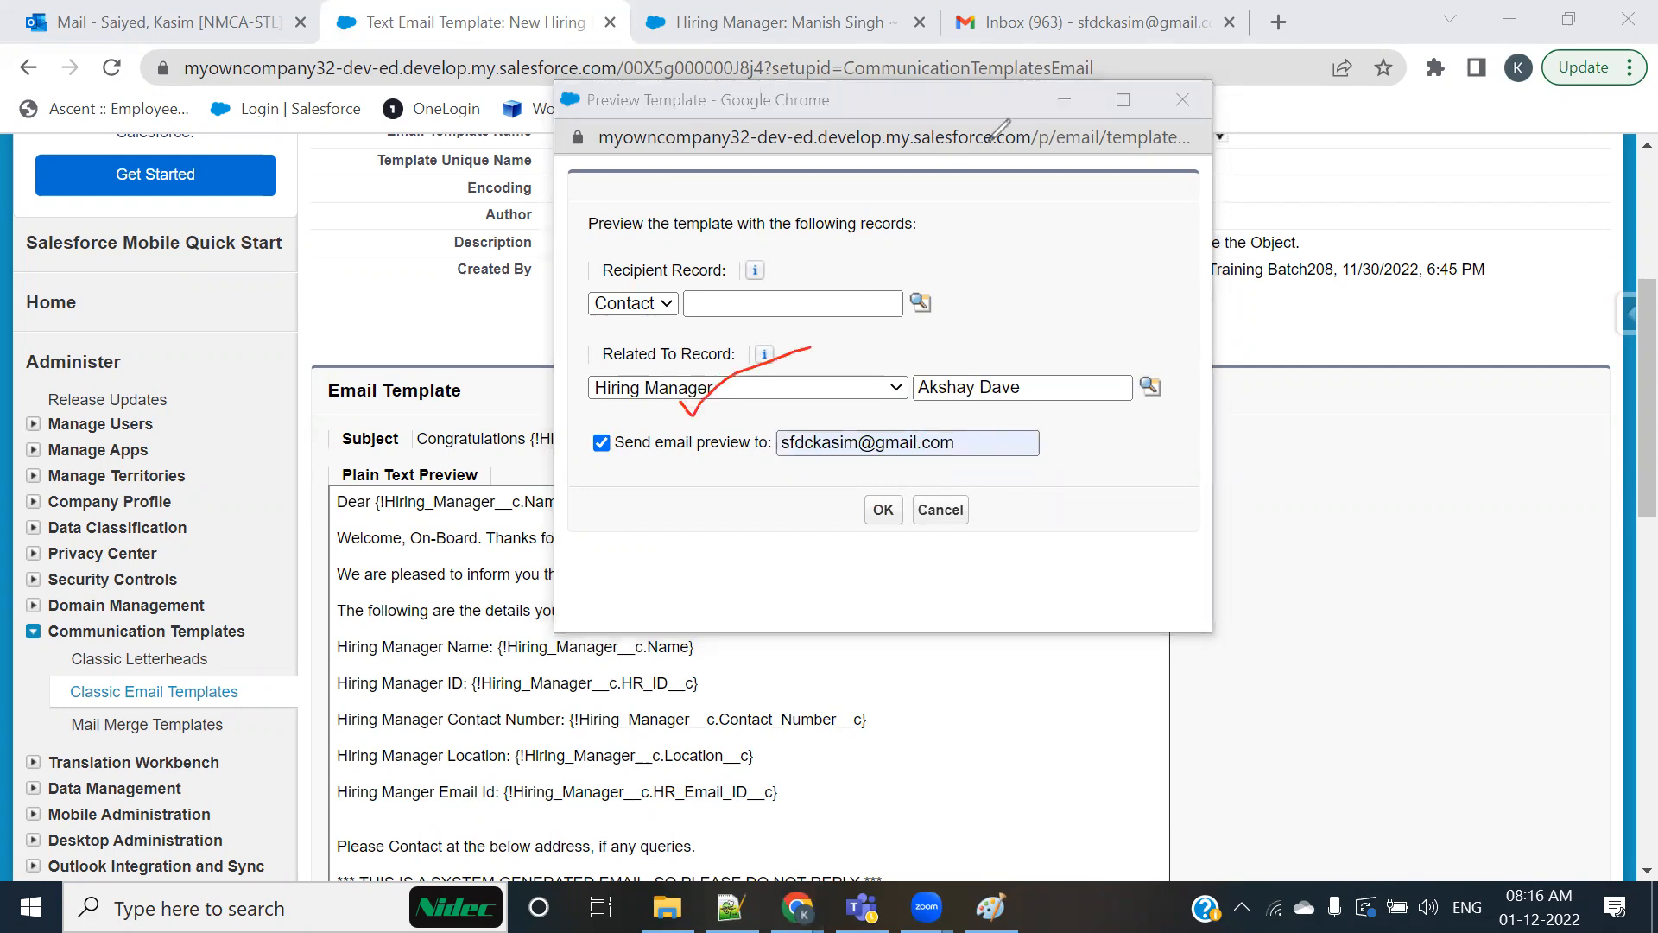
mouse_move(369, 521)
left_mouse_down()
mouse_move(528, 474)
mouse_move(466, 477)
mouse_move(371, 539)
mouse_move(437, 444)
mouse_move(588, 399)
mouse_move(563, 413)
left_mouse_up()
left_click_drag(480, 534, 499, 690)
left_click_drag(504, 758, 506, 790)
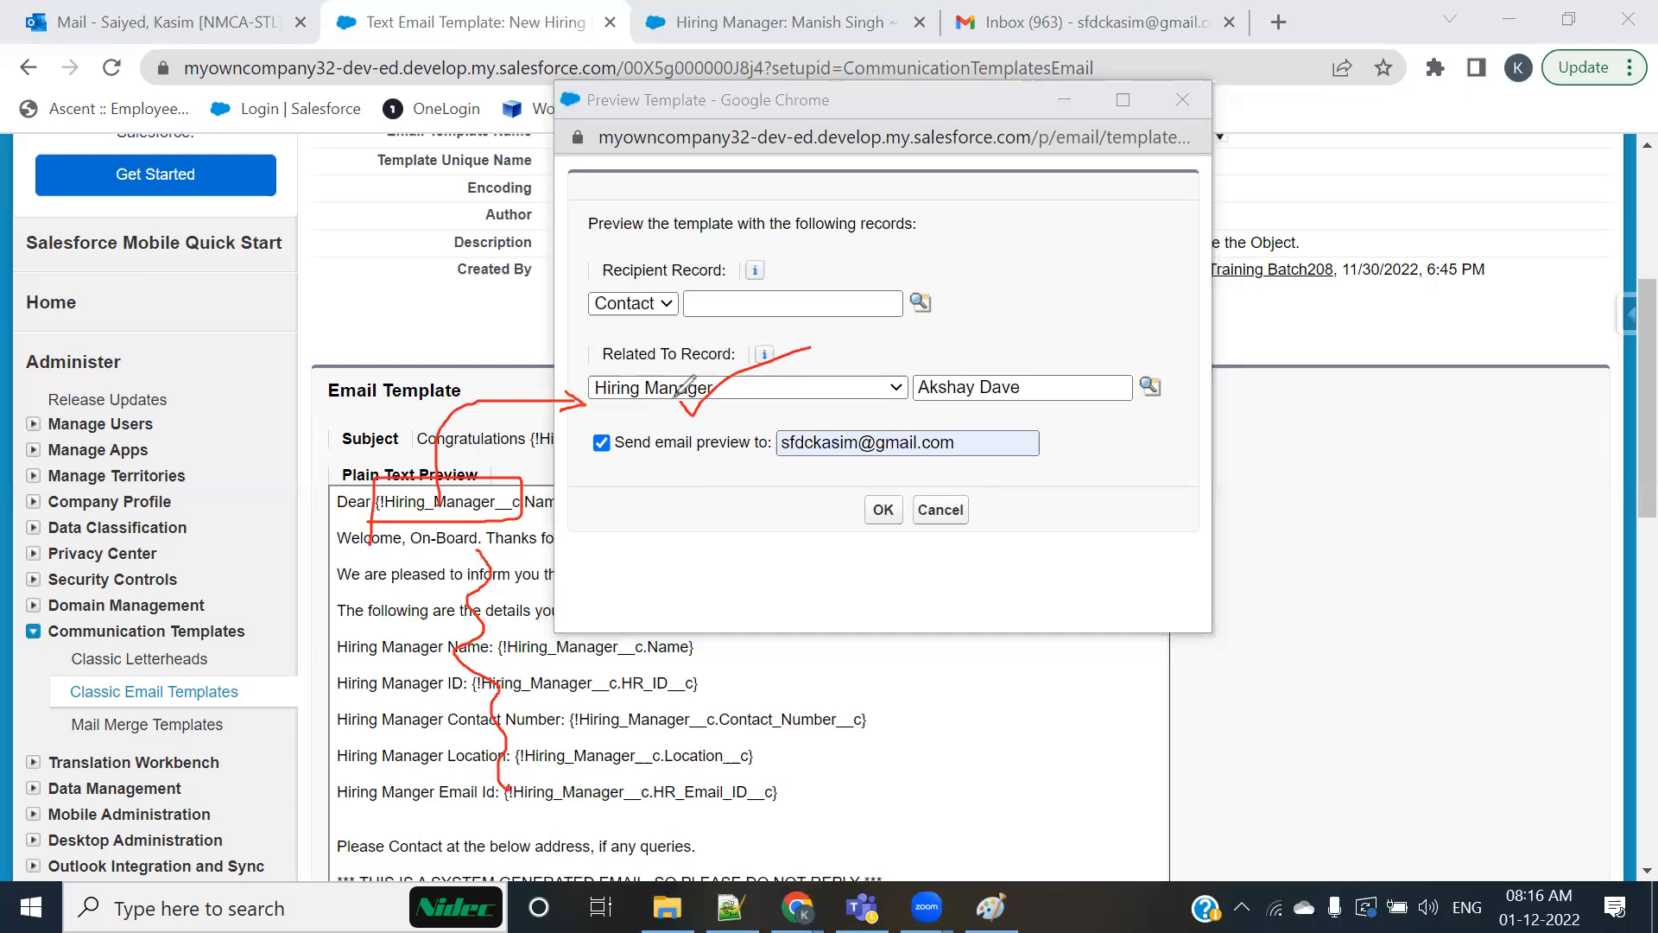
left_click(1045, 142)
left_click_drag(570, 406, 1099, 410)
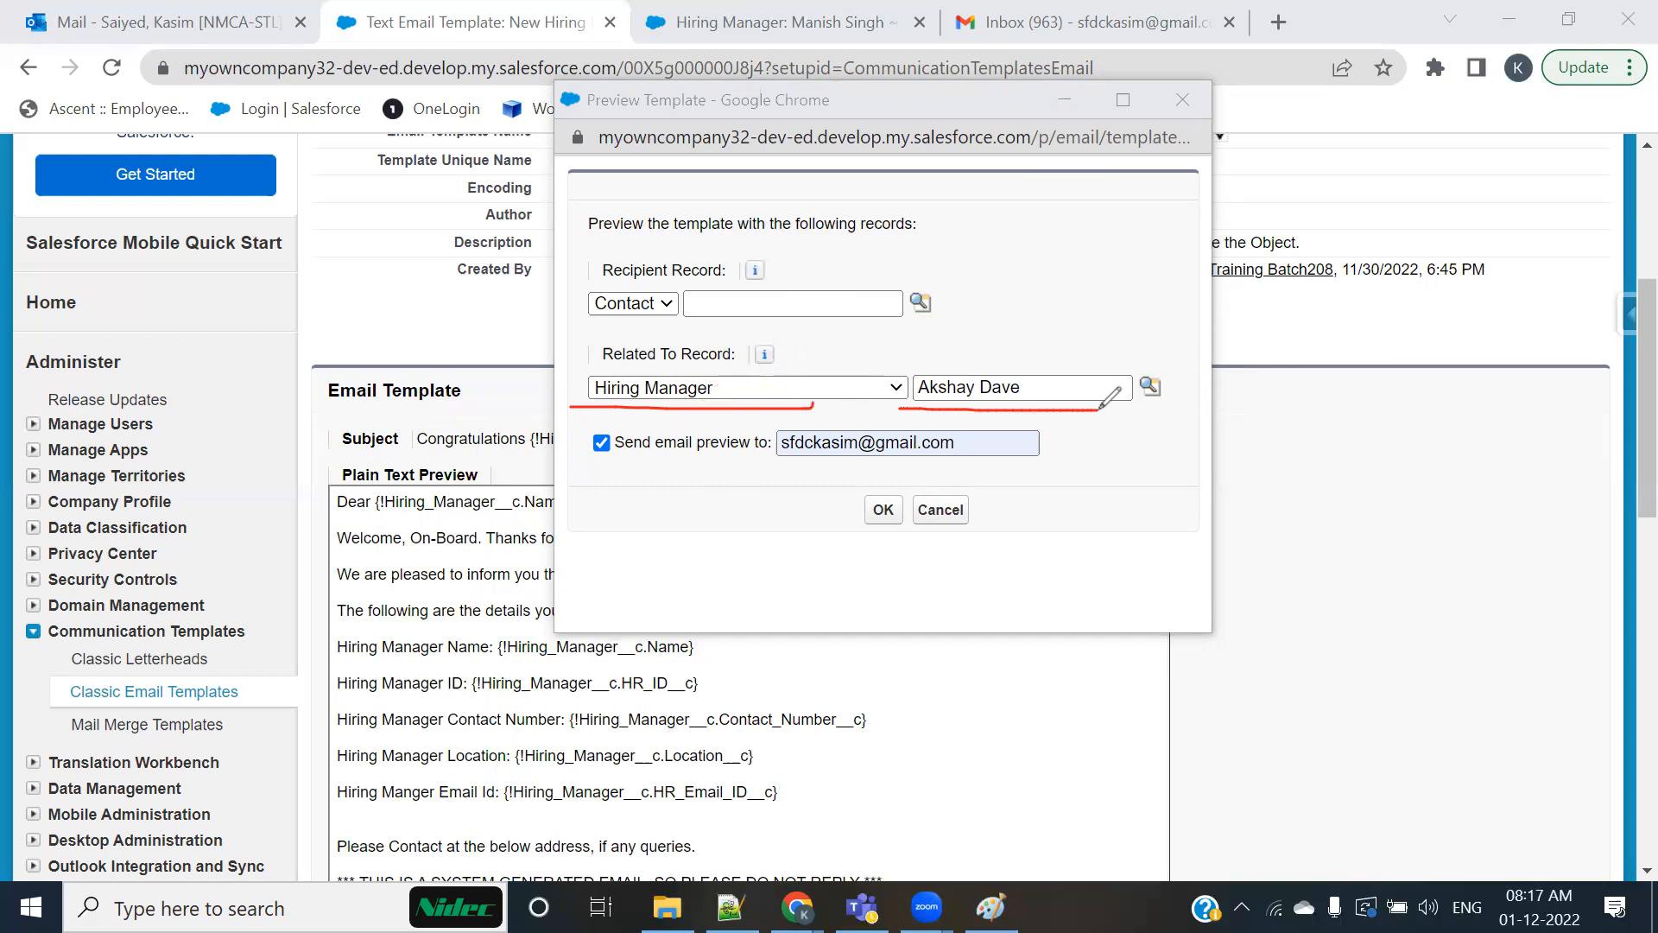
mouse_move(525, 447)
left_mouse_down()
mouse_move(381, 642)
mouse_move(850, 674)
mouse_move(669, 441)
left_mouse_up()
left_click_drag(572, 614, 945, 397)
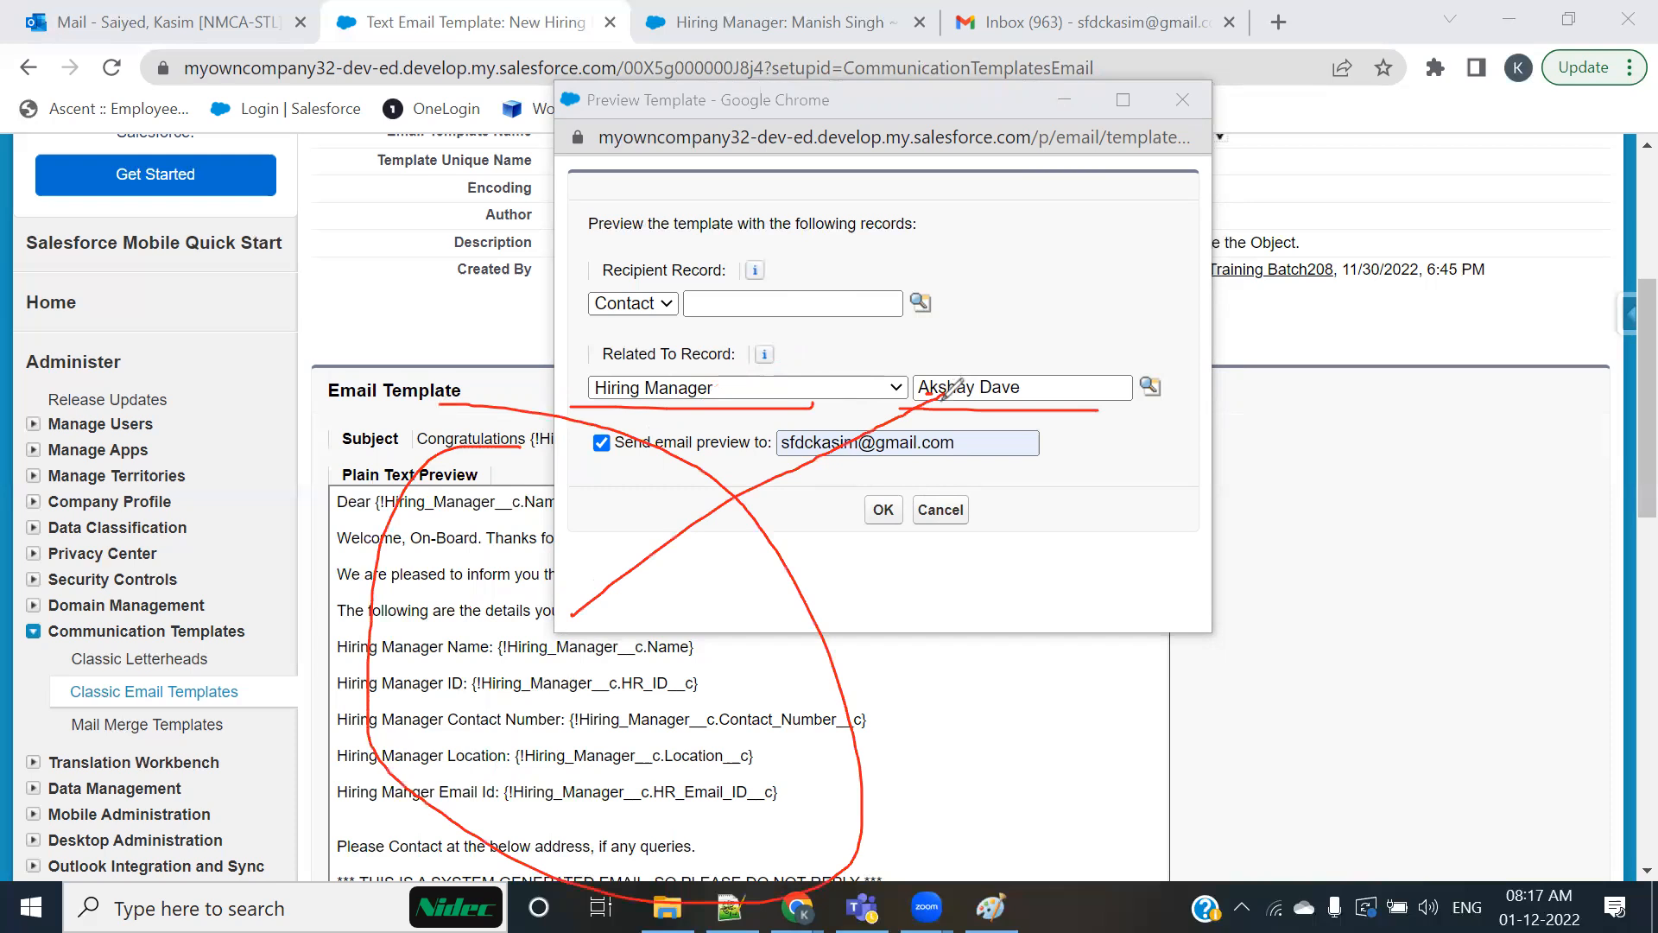
left_click(1140, 170)
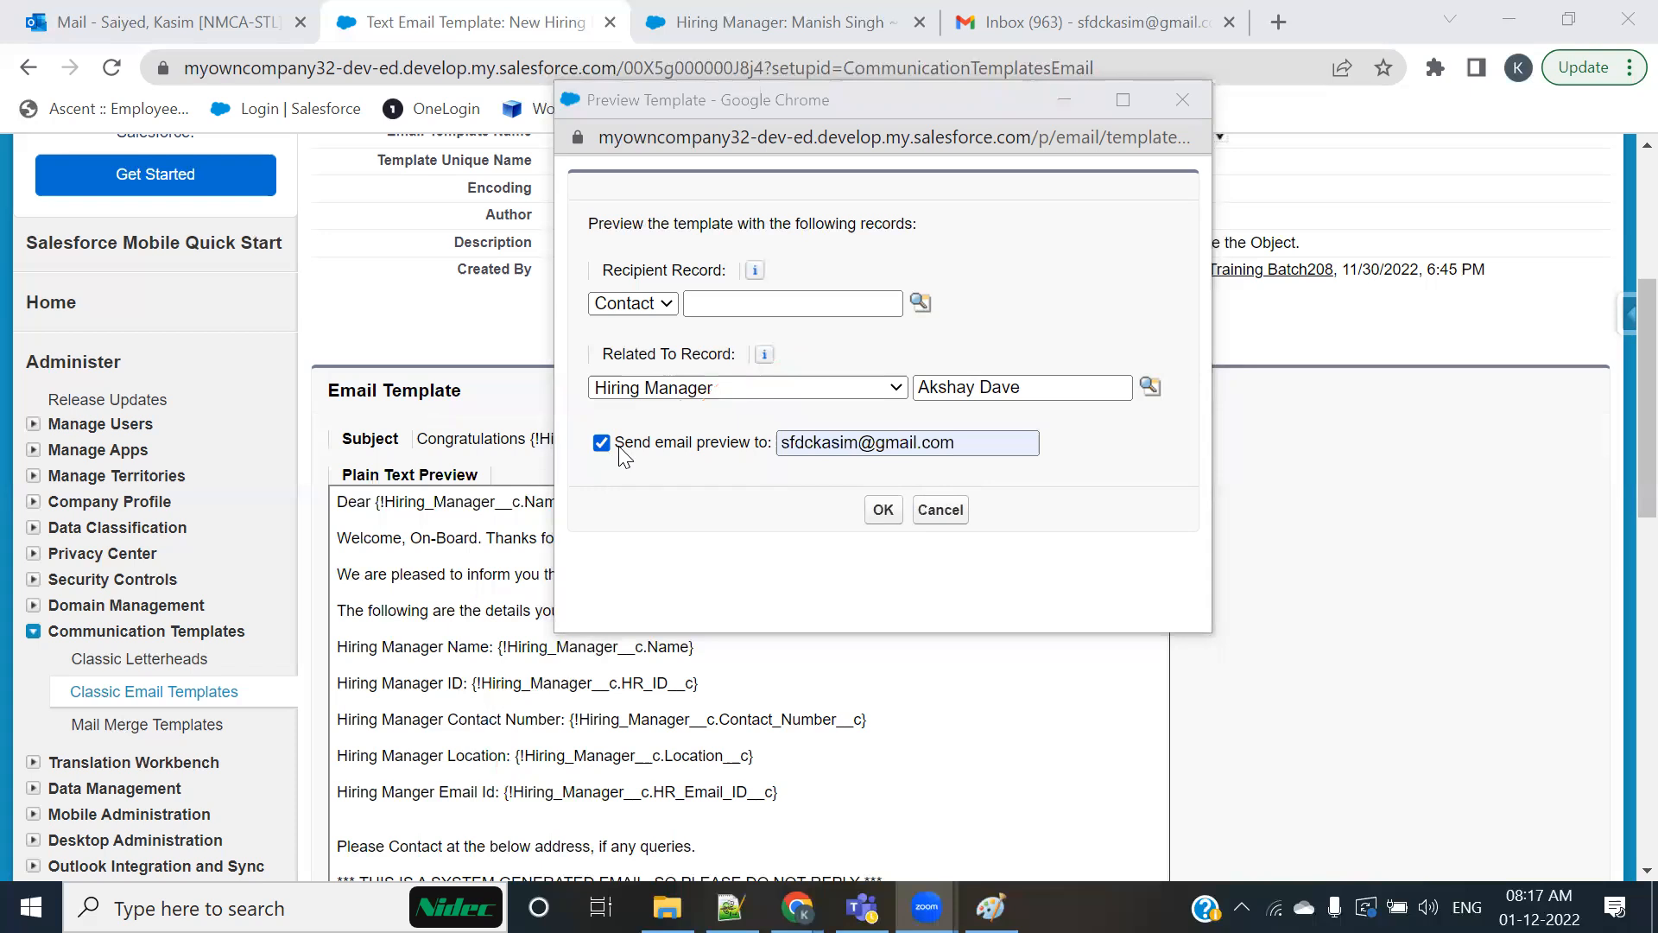
Step: Send the test email and check the merged greeting name, Hiring Manager Name and ID in the plain text preview
left_click(881, 511)
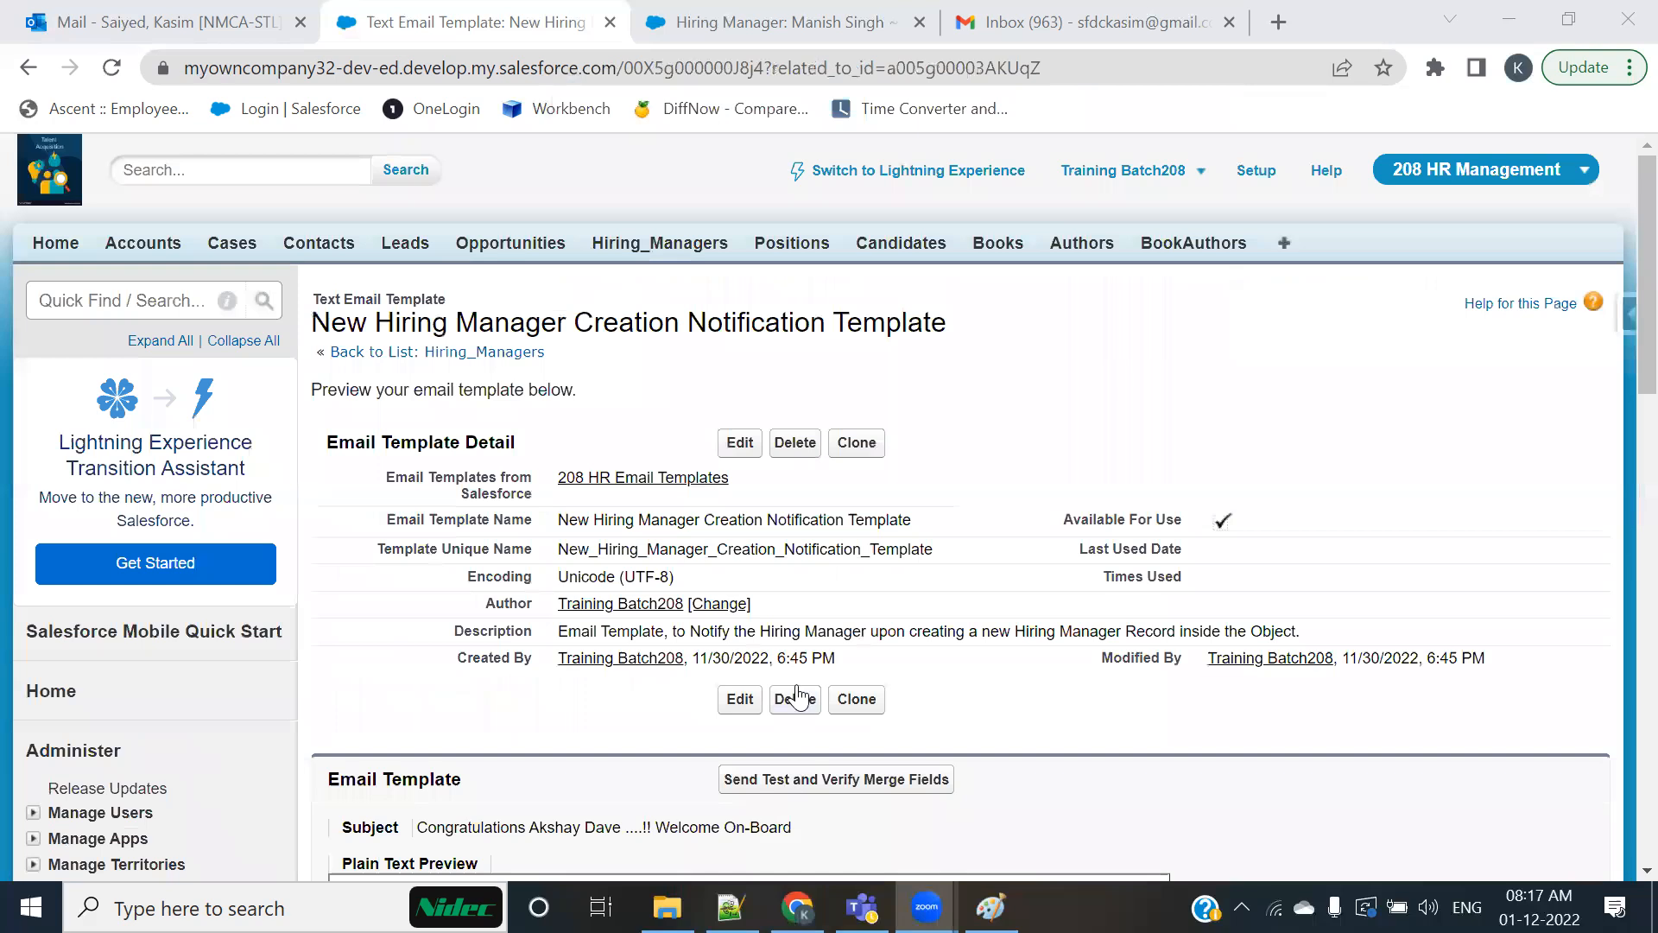
scroll(801, 674, "down", 6)
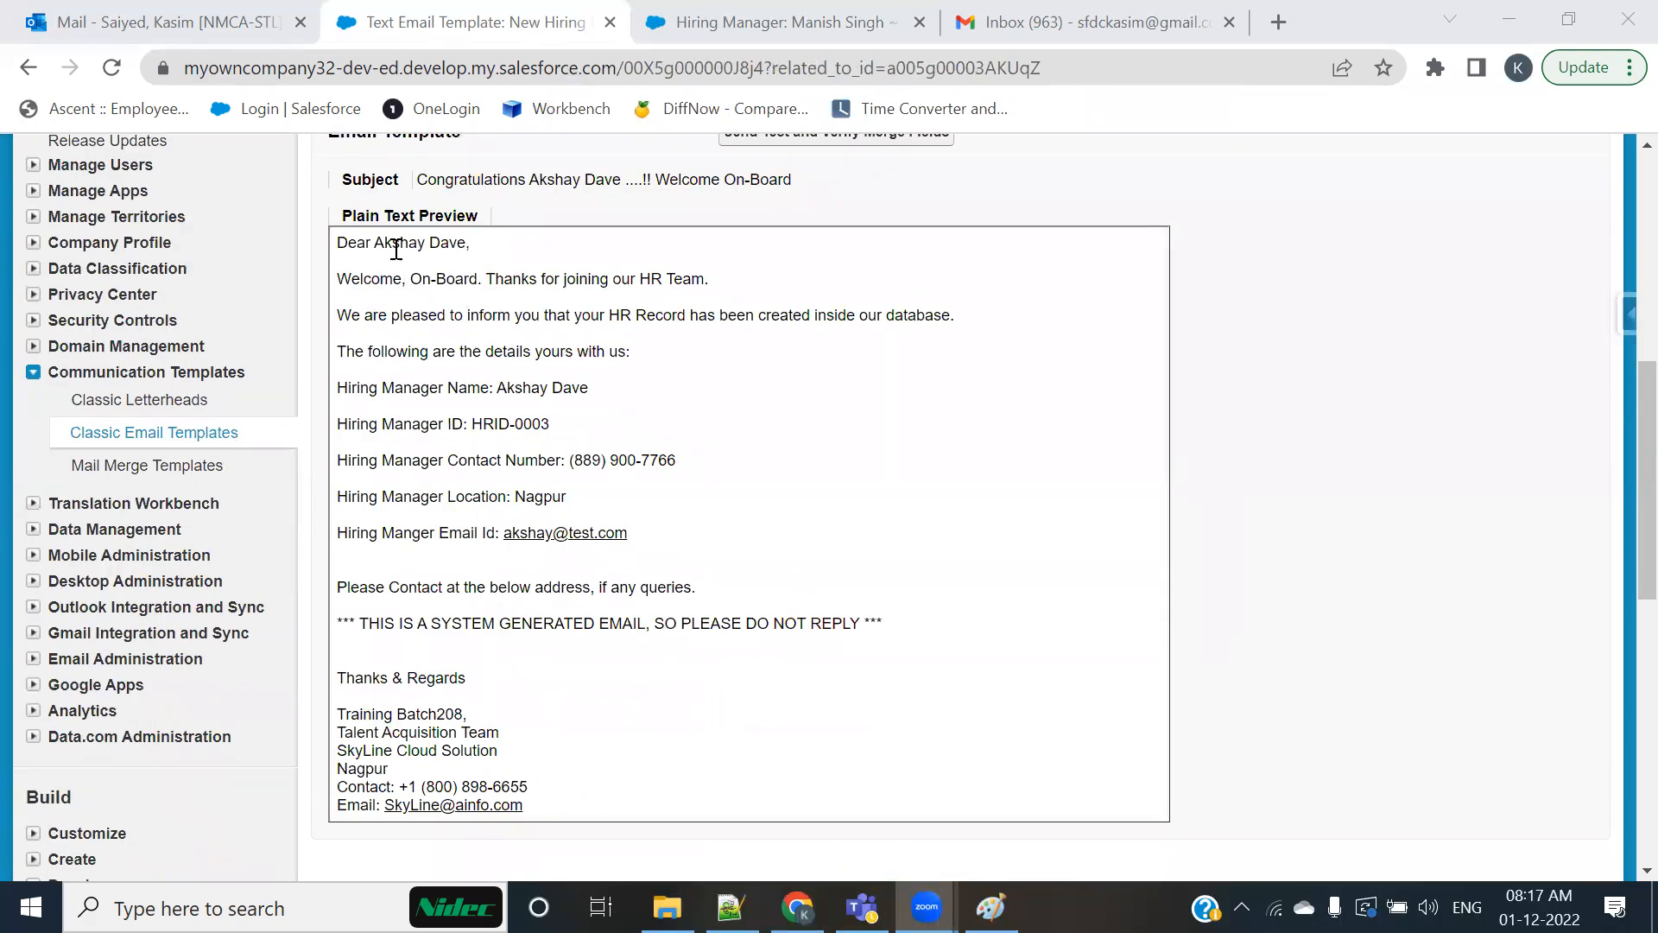
left_click_drag(376, 242, 473, 251)
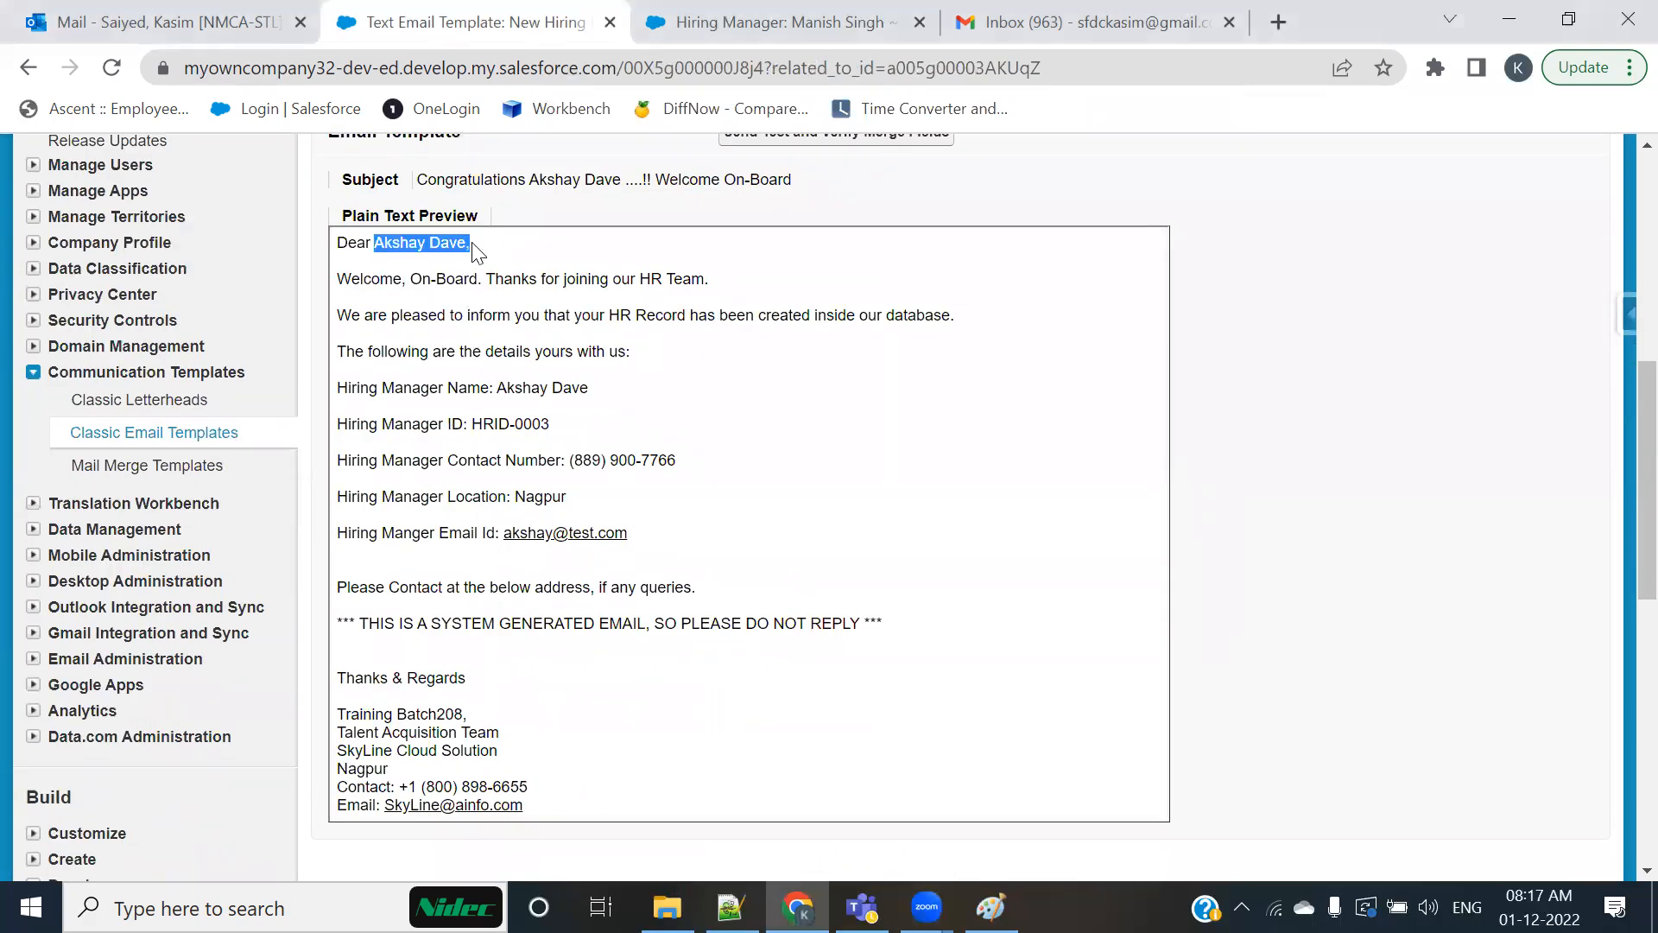
left_click_drag(490, 386, 564, 391)
left_click_drag(465, 425, 553, 427)
Step: Switch to Gmail, reload the inbox, and open the Spam folder to find the test email
key("ctrl+4")
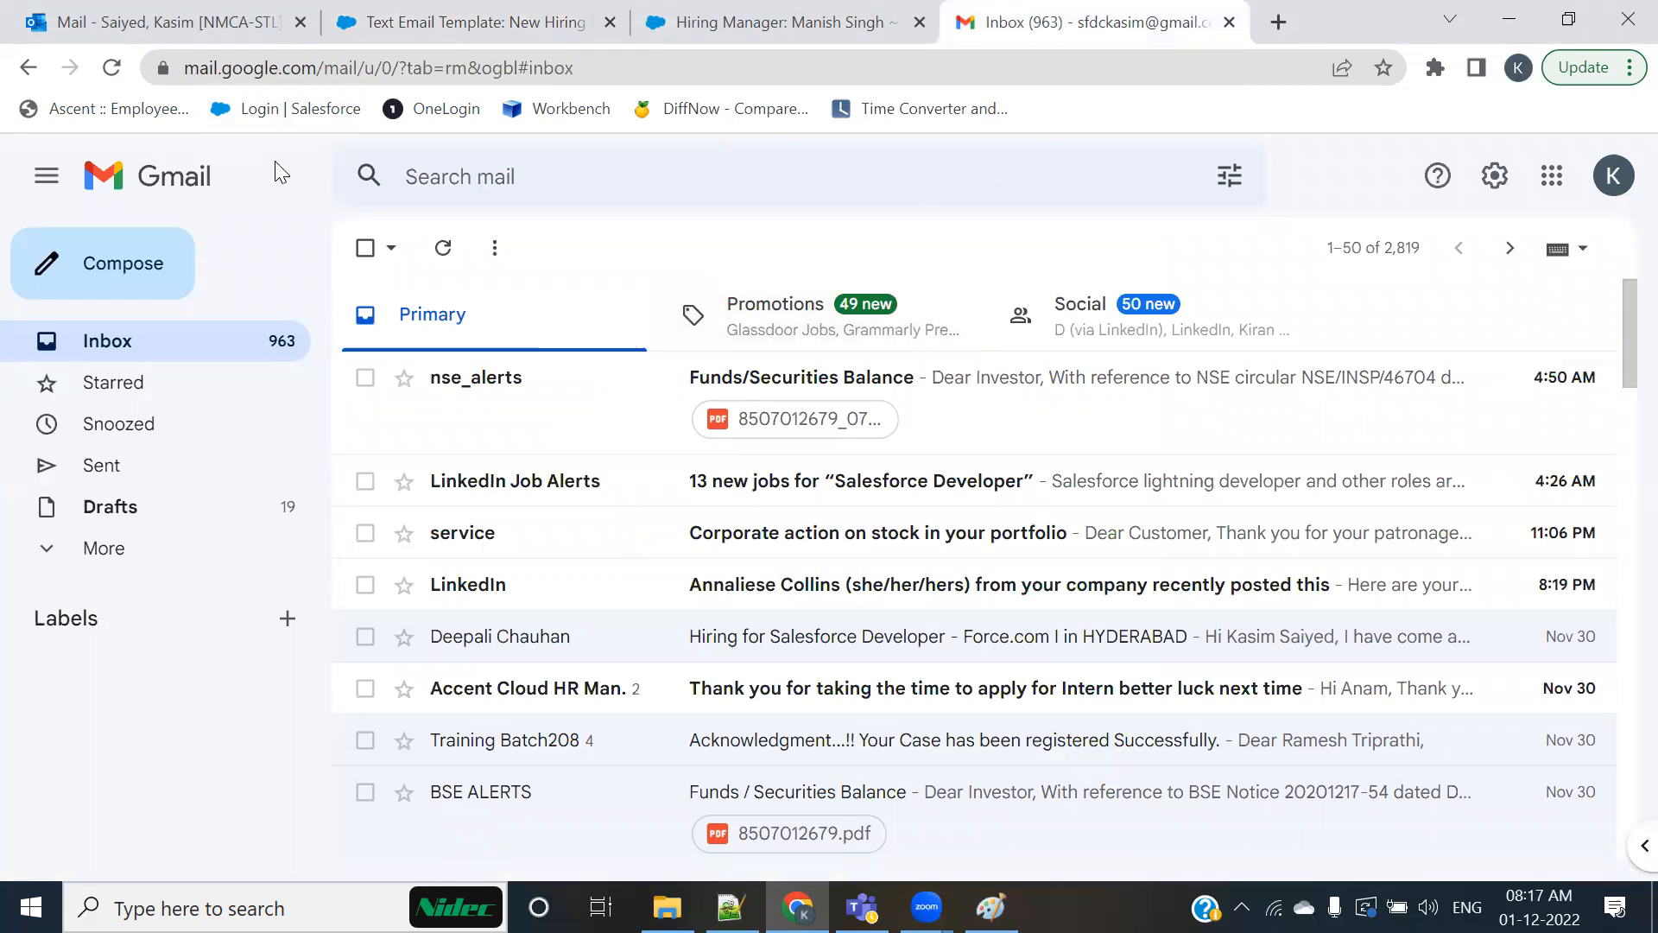
left_click(116, 67)
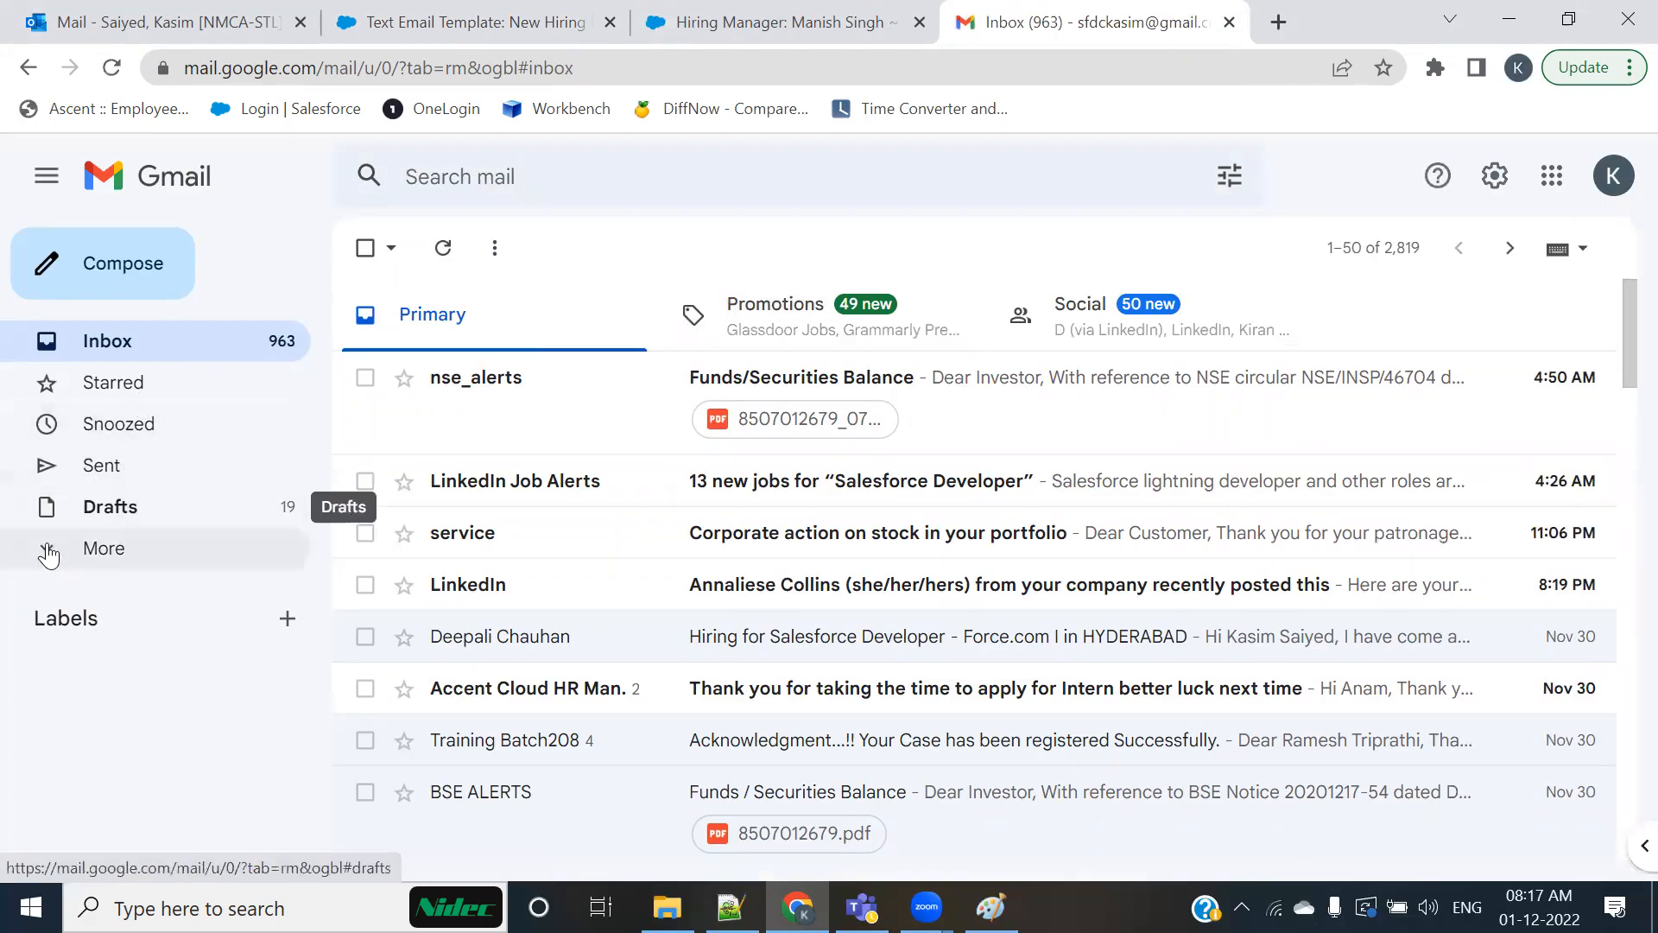
left_click(130, 549)
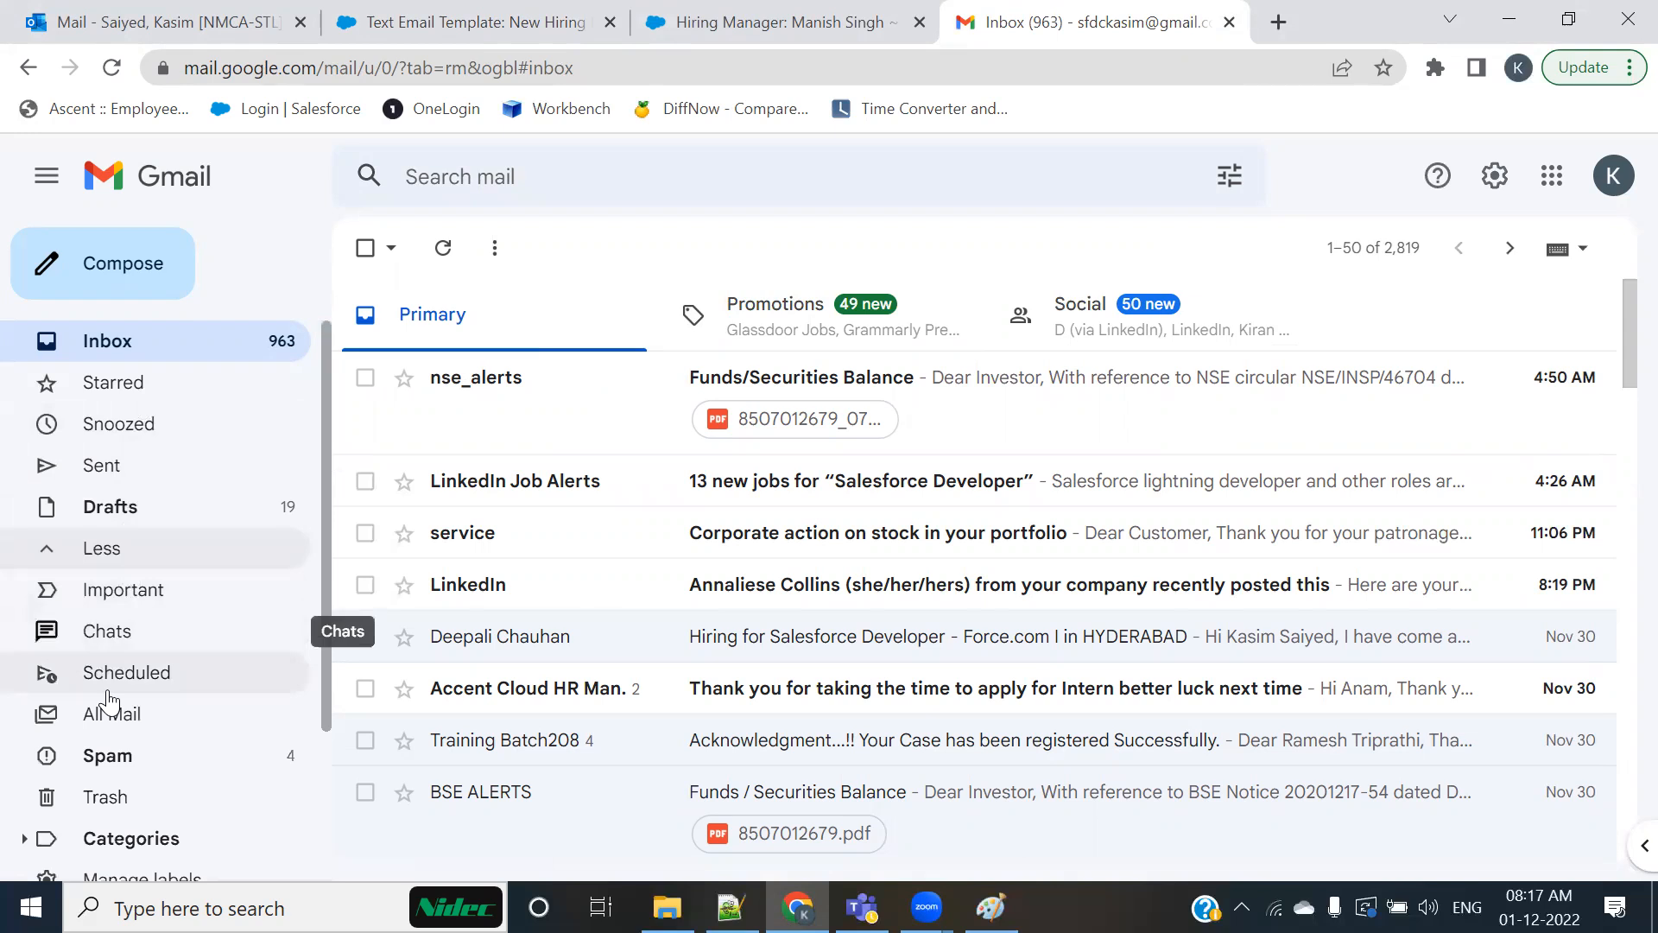
left_click(126, 760)
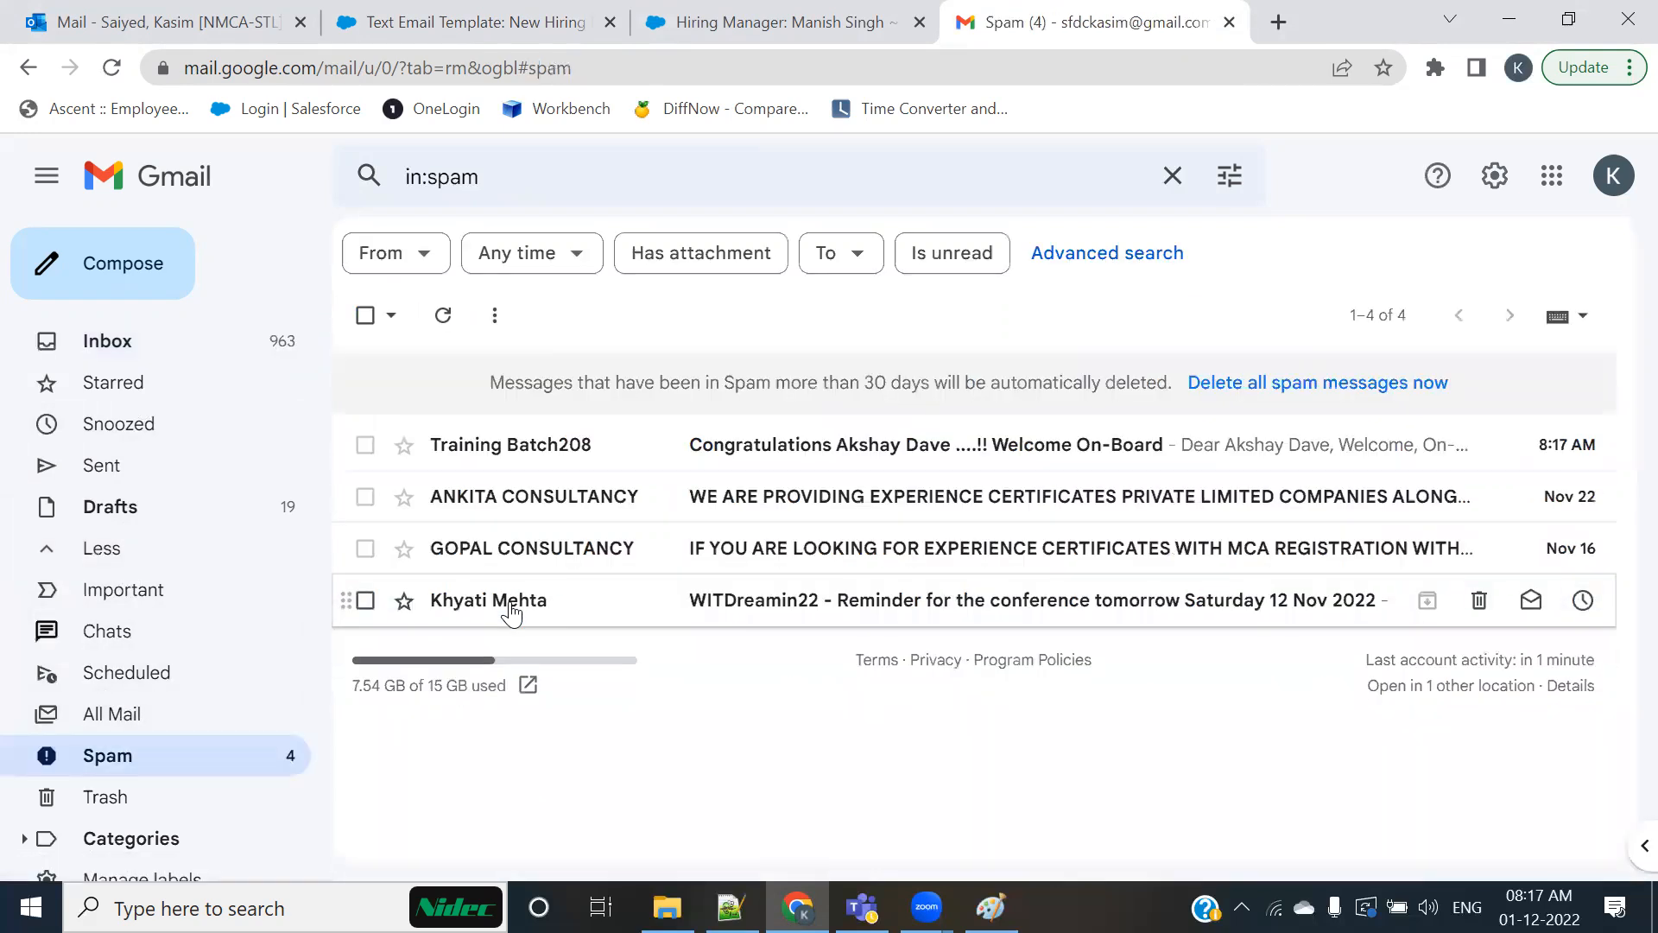
Step: Open the "Congratulations" test email, mark it as not spam, and open it from the Inbox
left_click(810, 447)
left_click(483, 542)
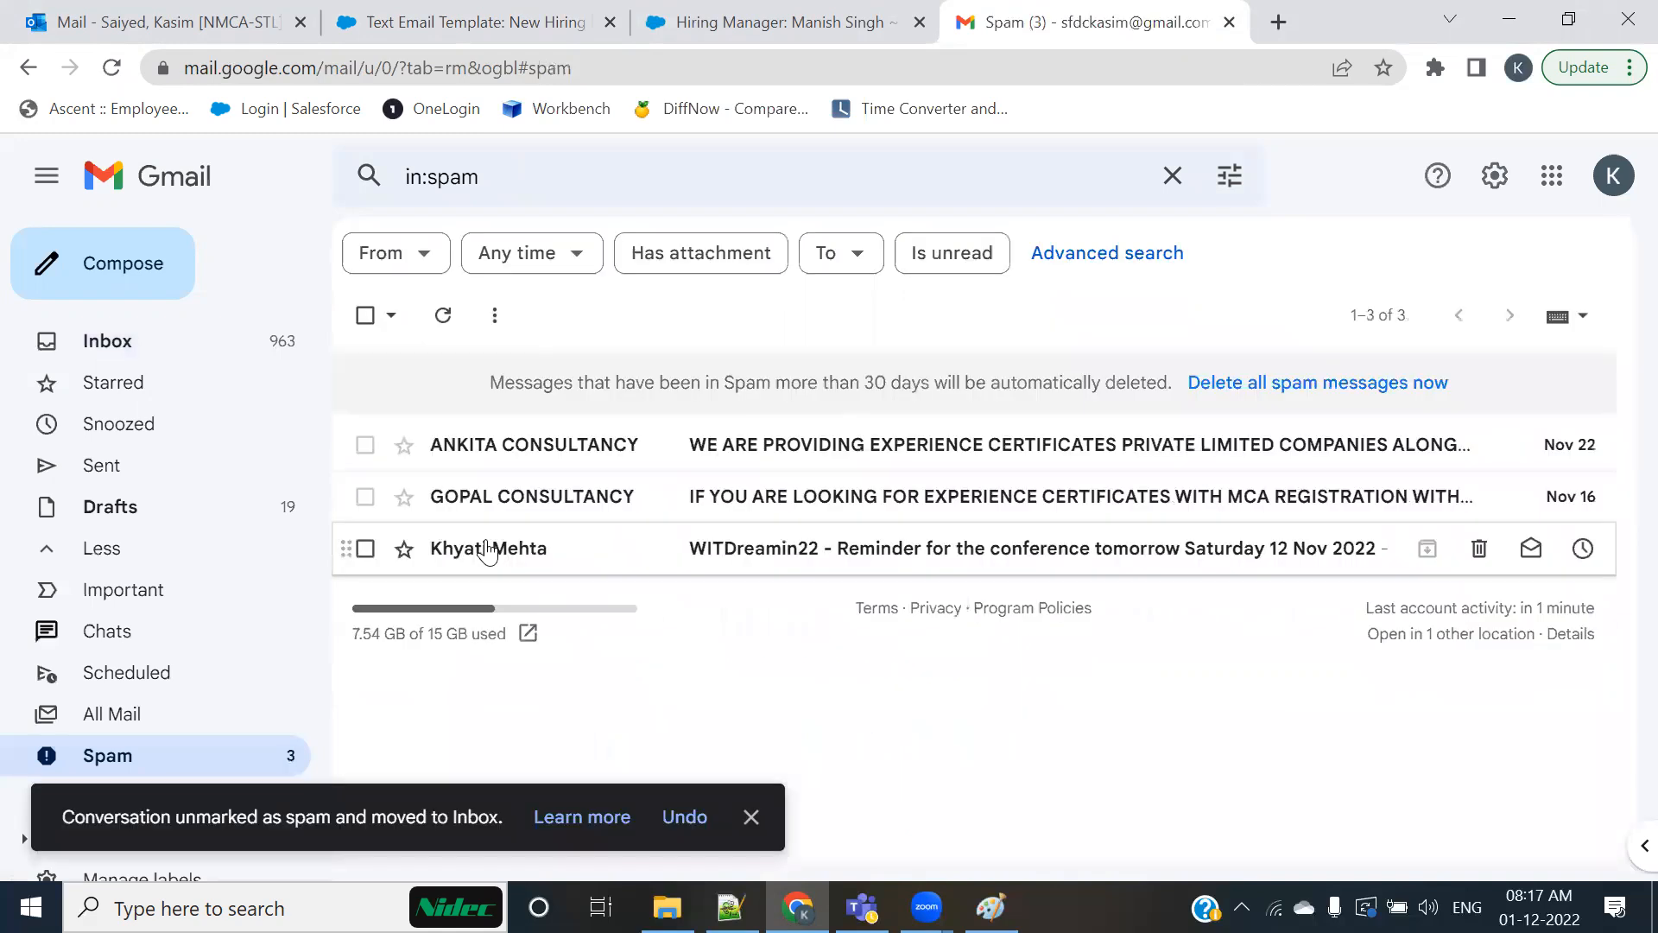
left_click(92, 343)
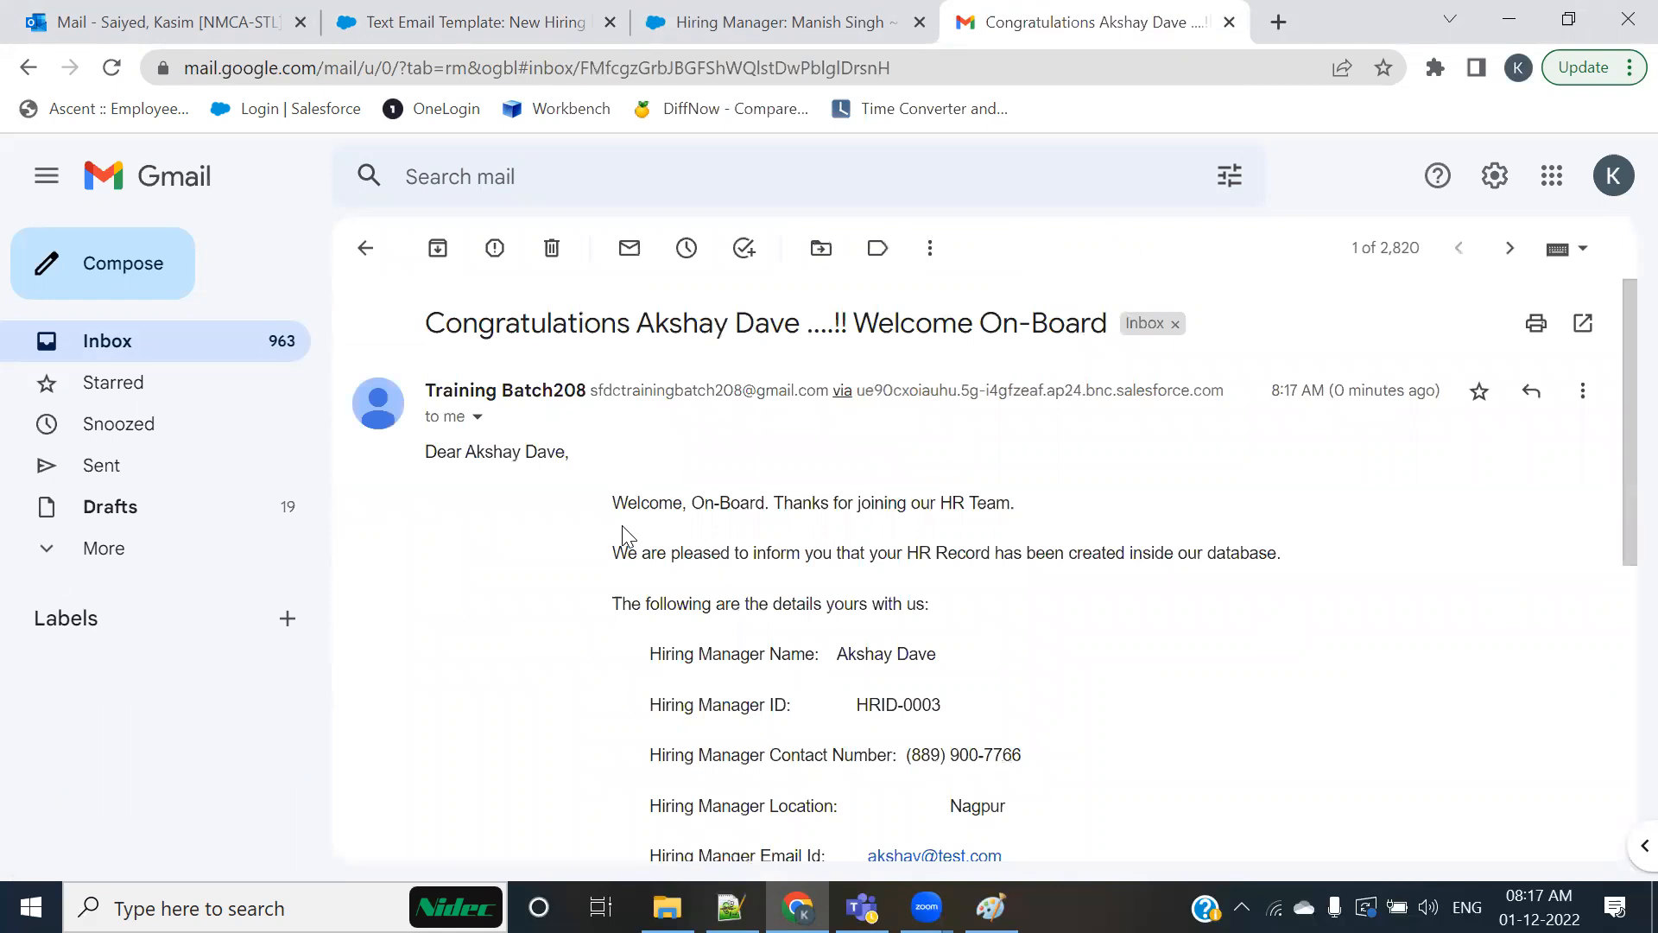
Step: Check the merged name, Hiring Manager ID, contact number, location and email ID in the received test email
left_click_drag(638, 323, 800, 323)
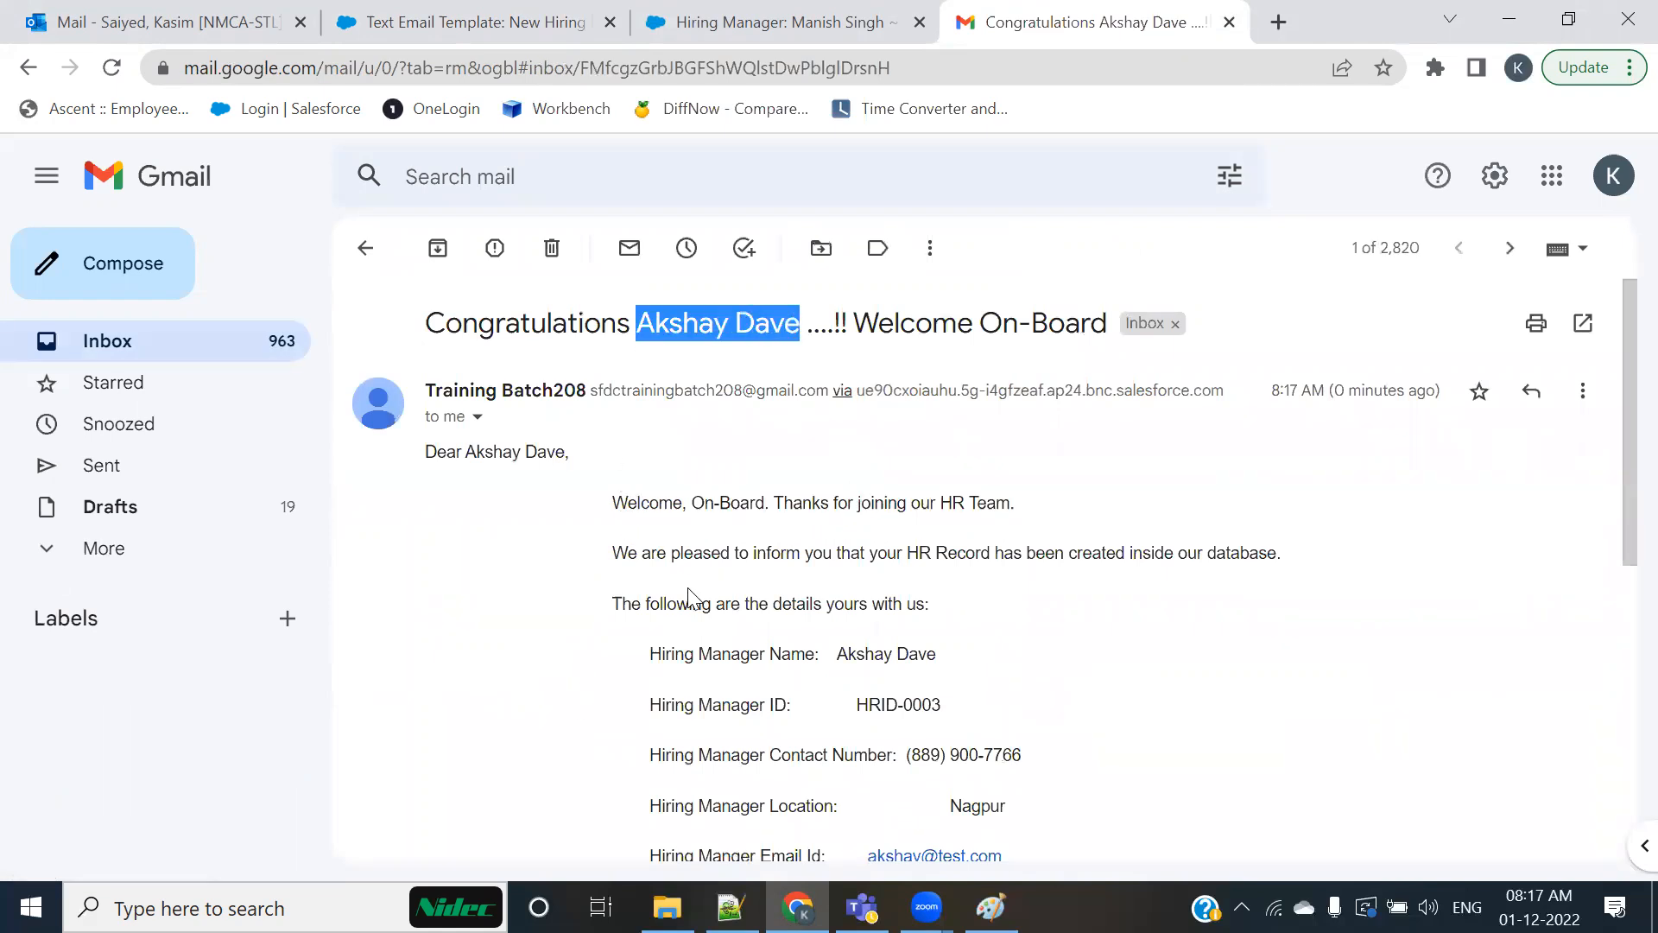
scroll(578, 458, "down", 2)
left_click_drag(471, 316, 553, 316)
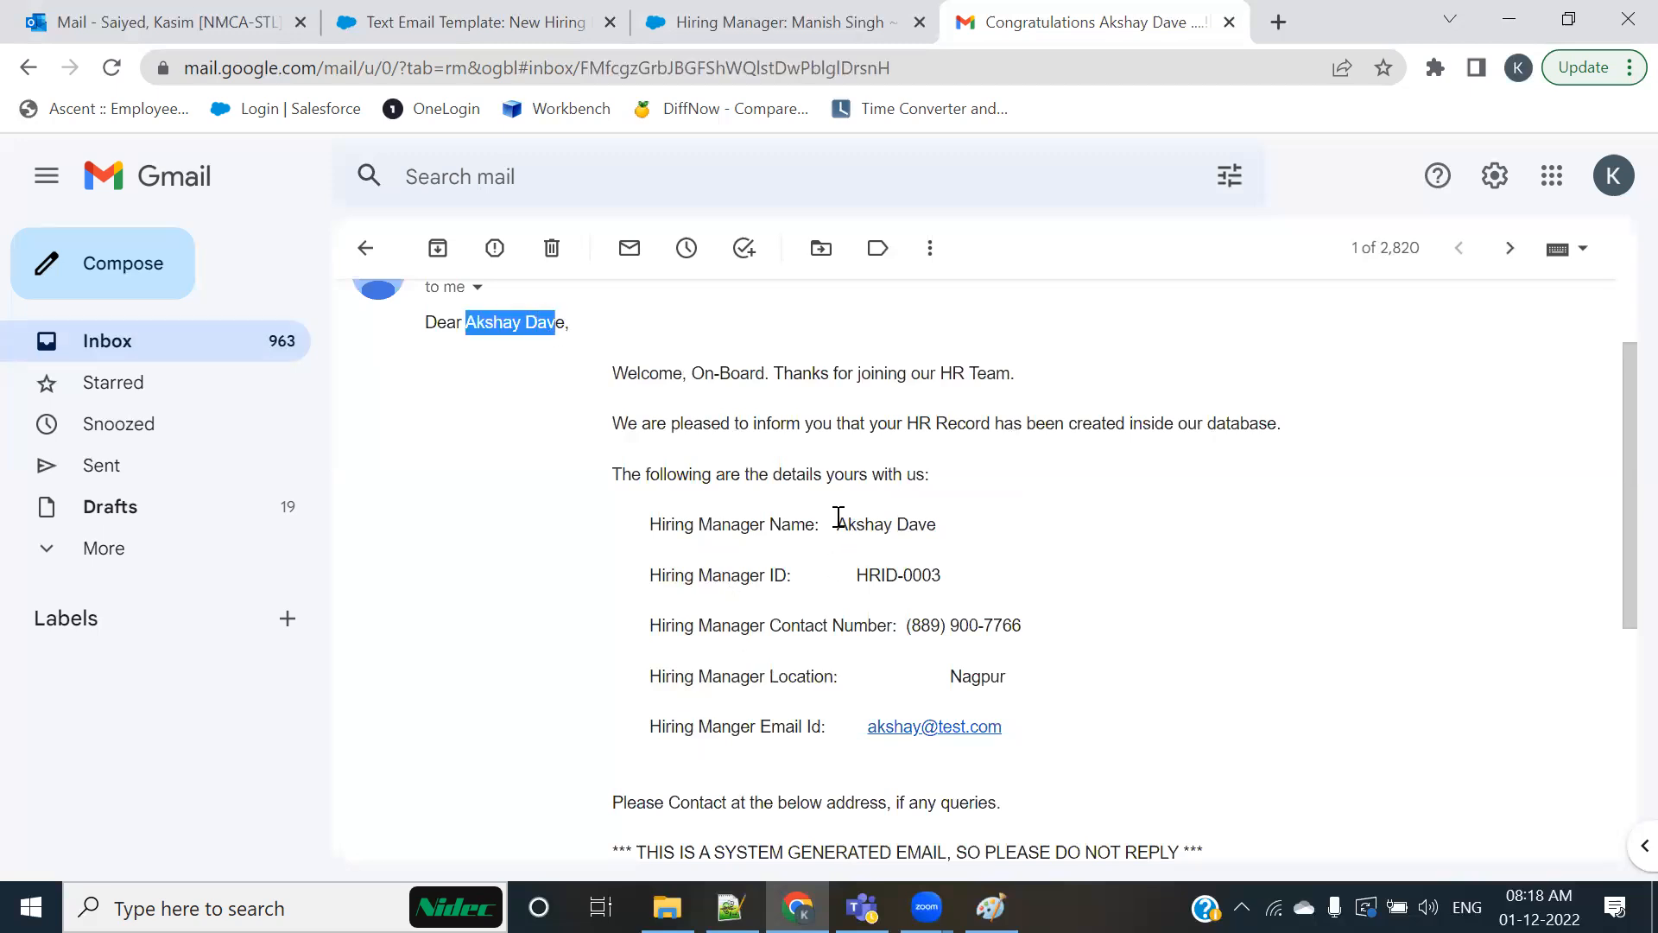
left_click_drag(835, 524, 946, 524)
left_click_drag(845, 575, 978, 573)
left_click_drag(907, 624, 1037, 682)
left_click_drag(862, 726, 1062, 725)
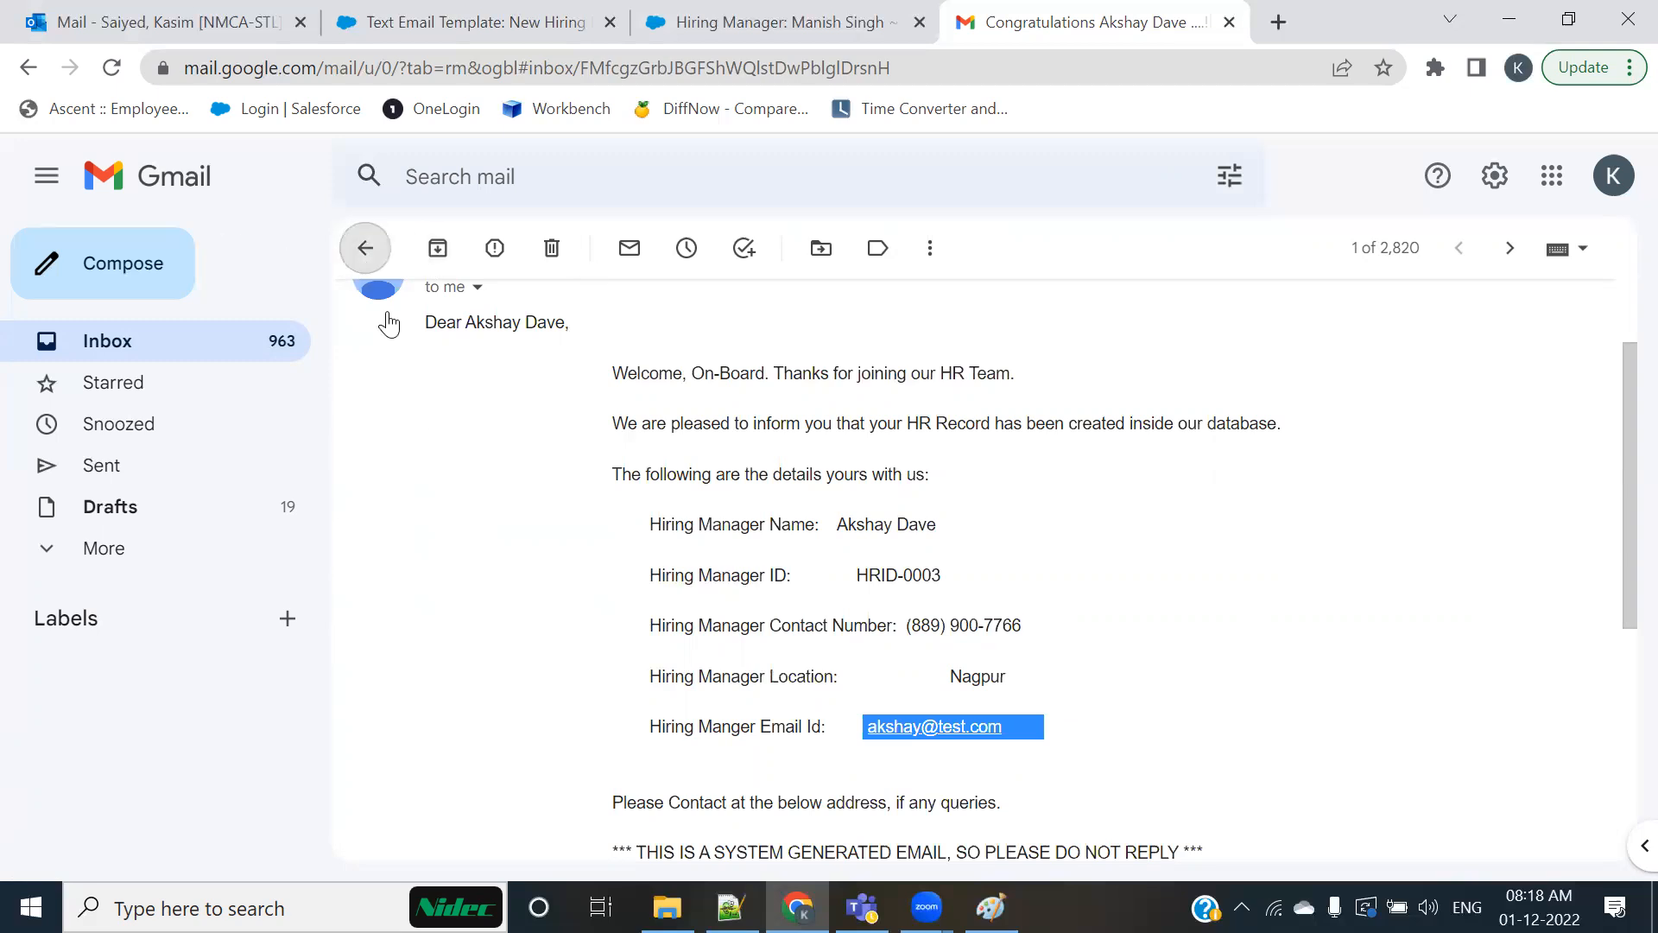
Step: Return to the Salesforce email template and start another merge field test related to a different Hiring Manager record
left_click(682, 22)
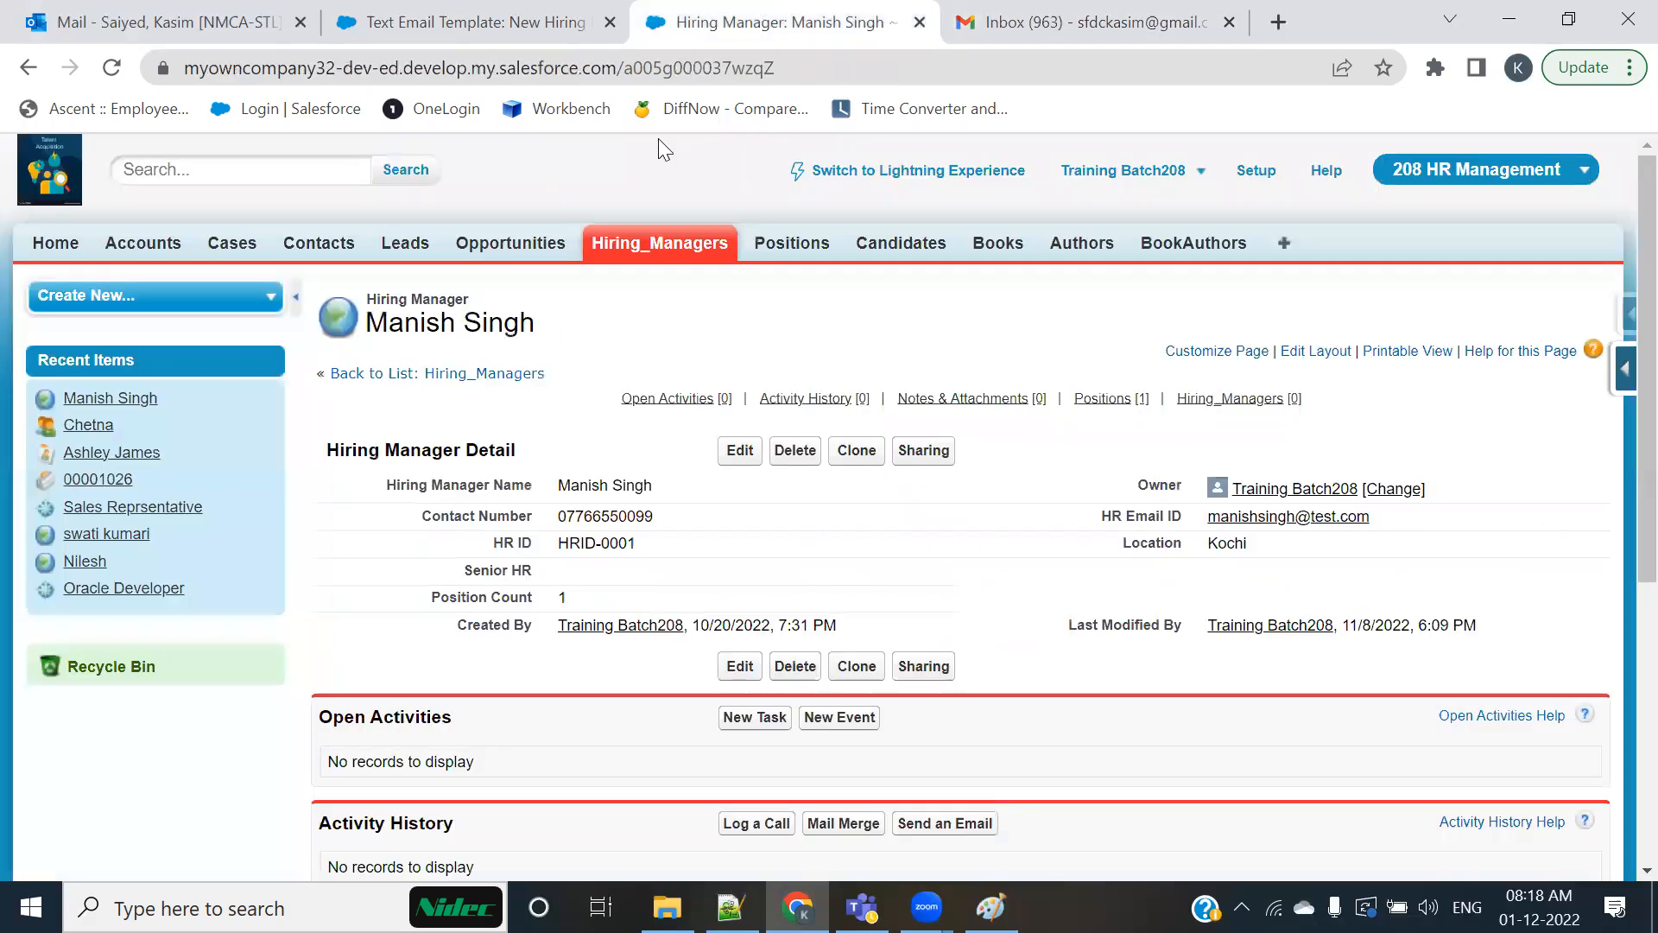
left_click(479, 22)
scroll(782, 550, "up", 5)
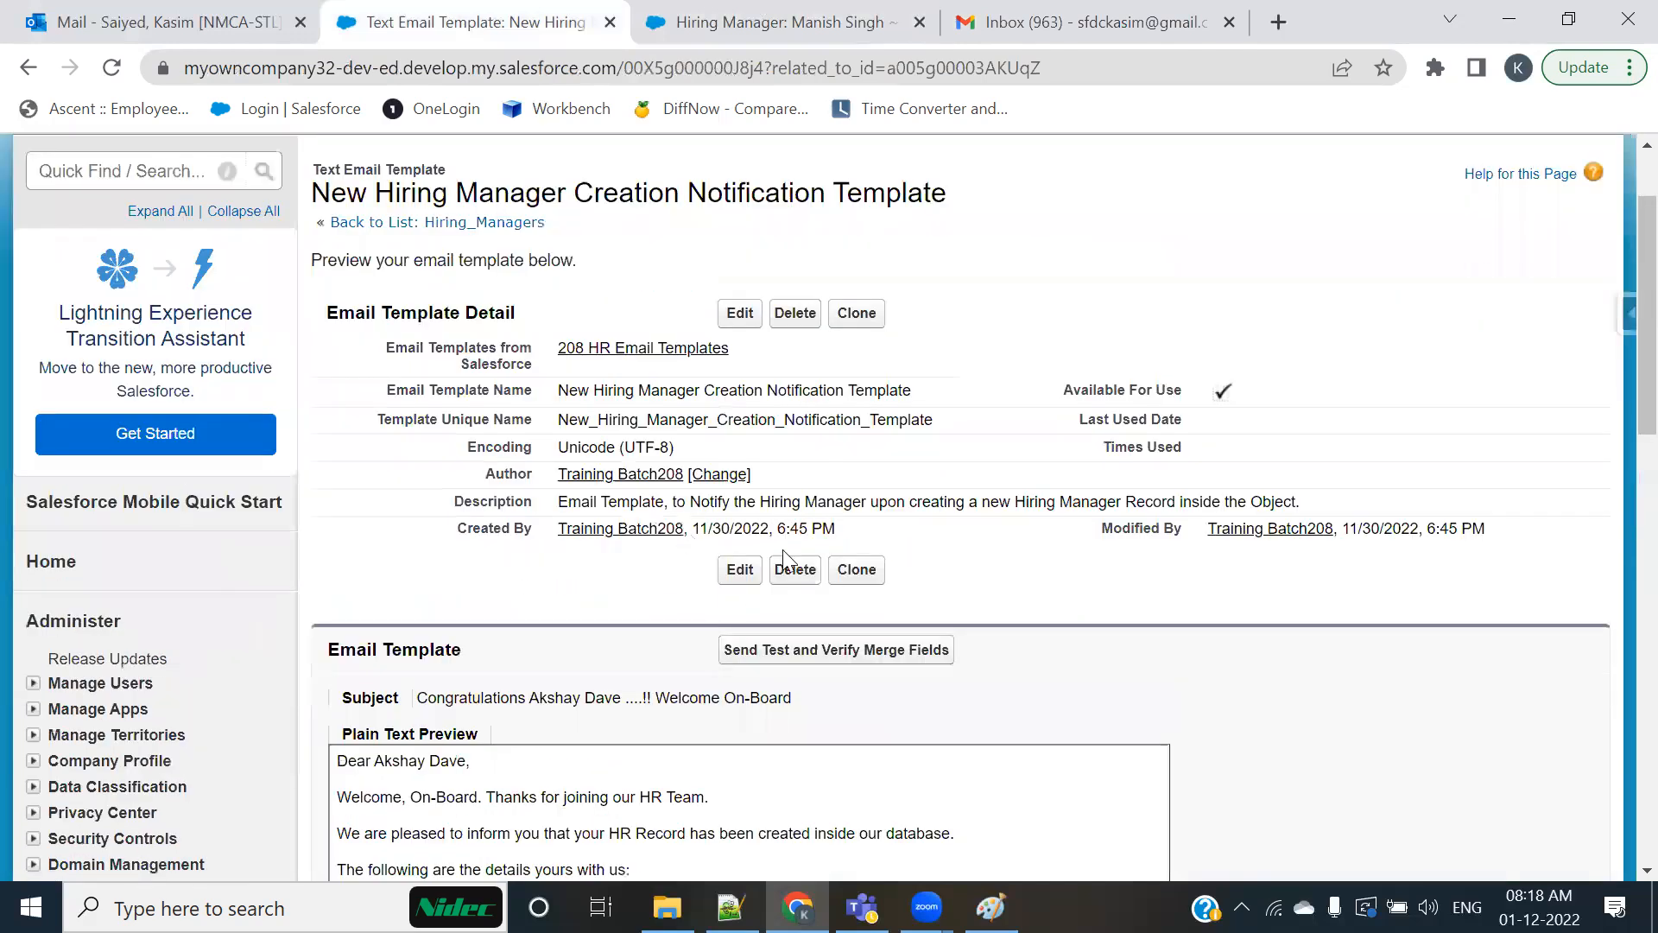
left_click(792, 661)
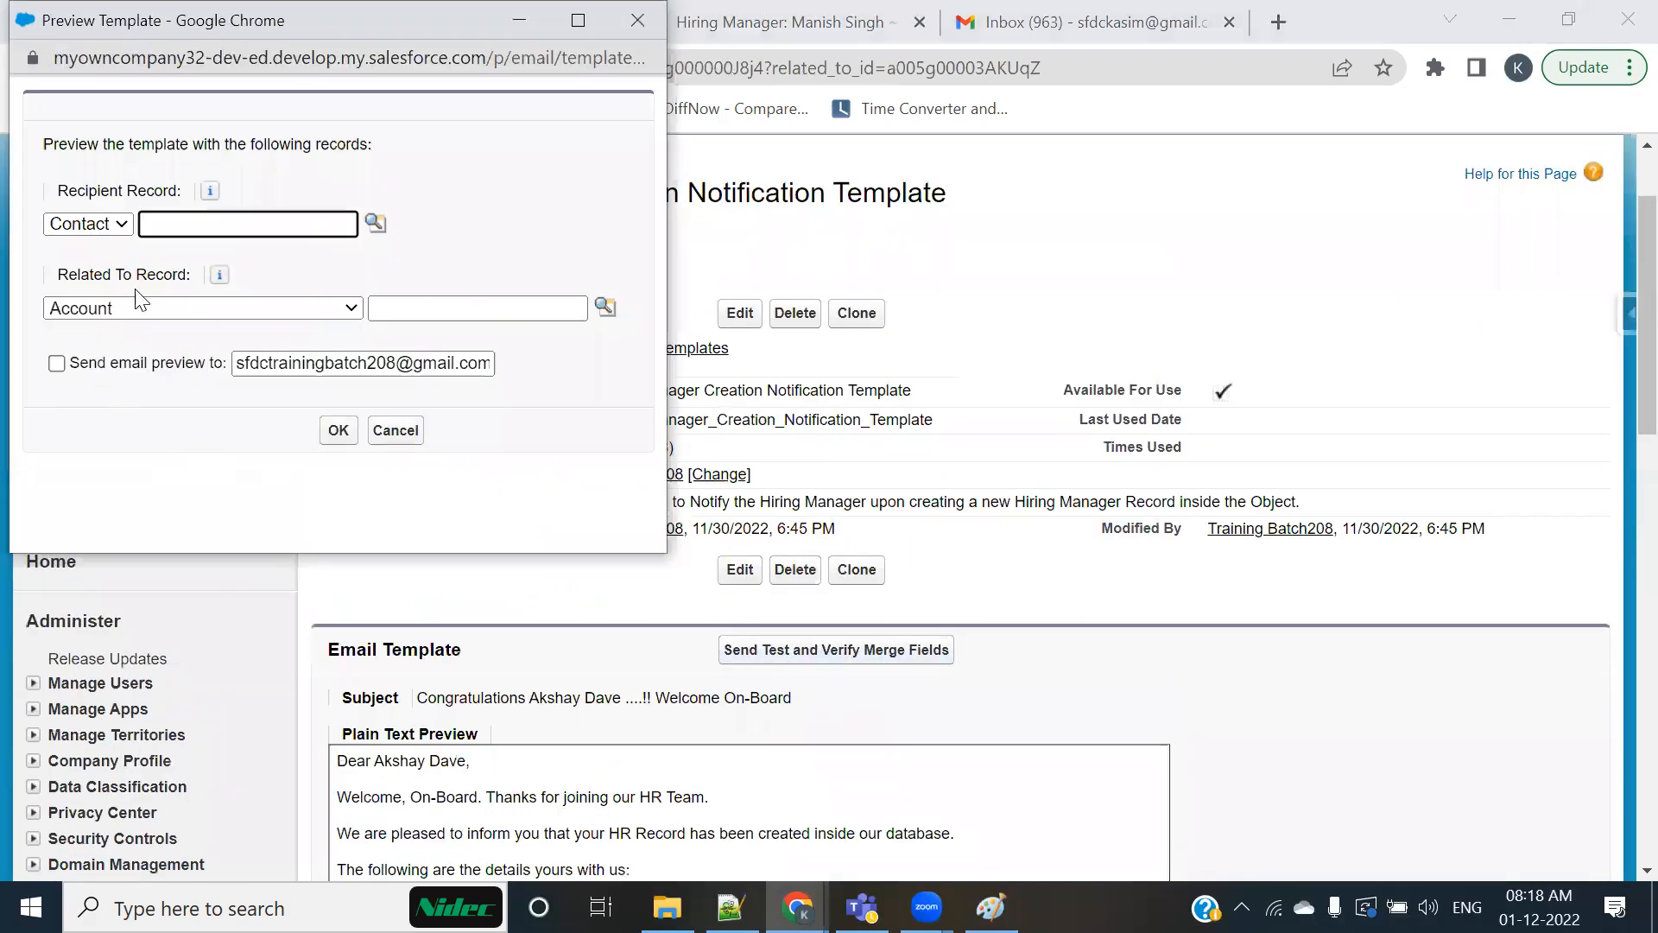
left_click(138, 309)
key("h")
key("Return")
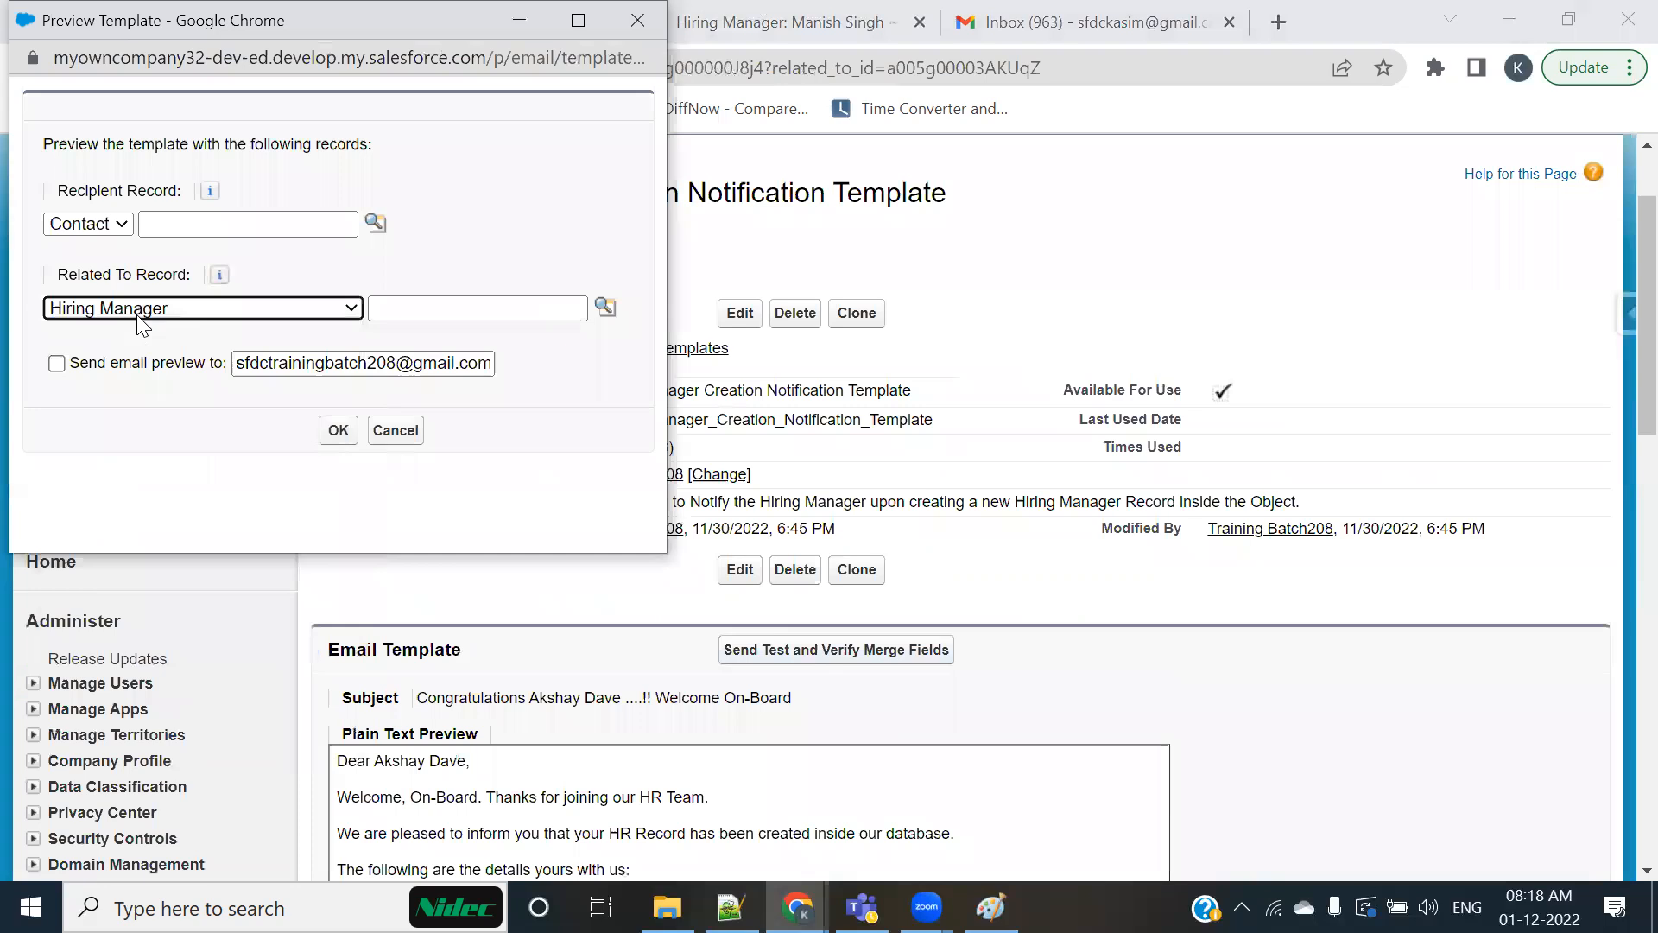
left_click(605, 306)
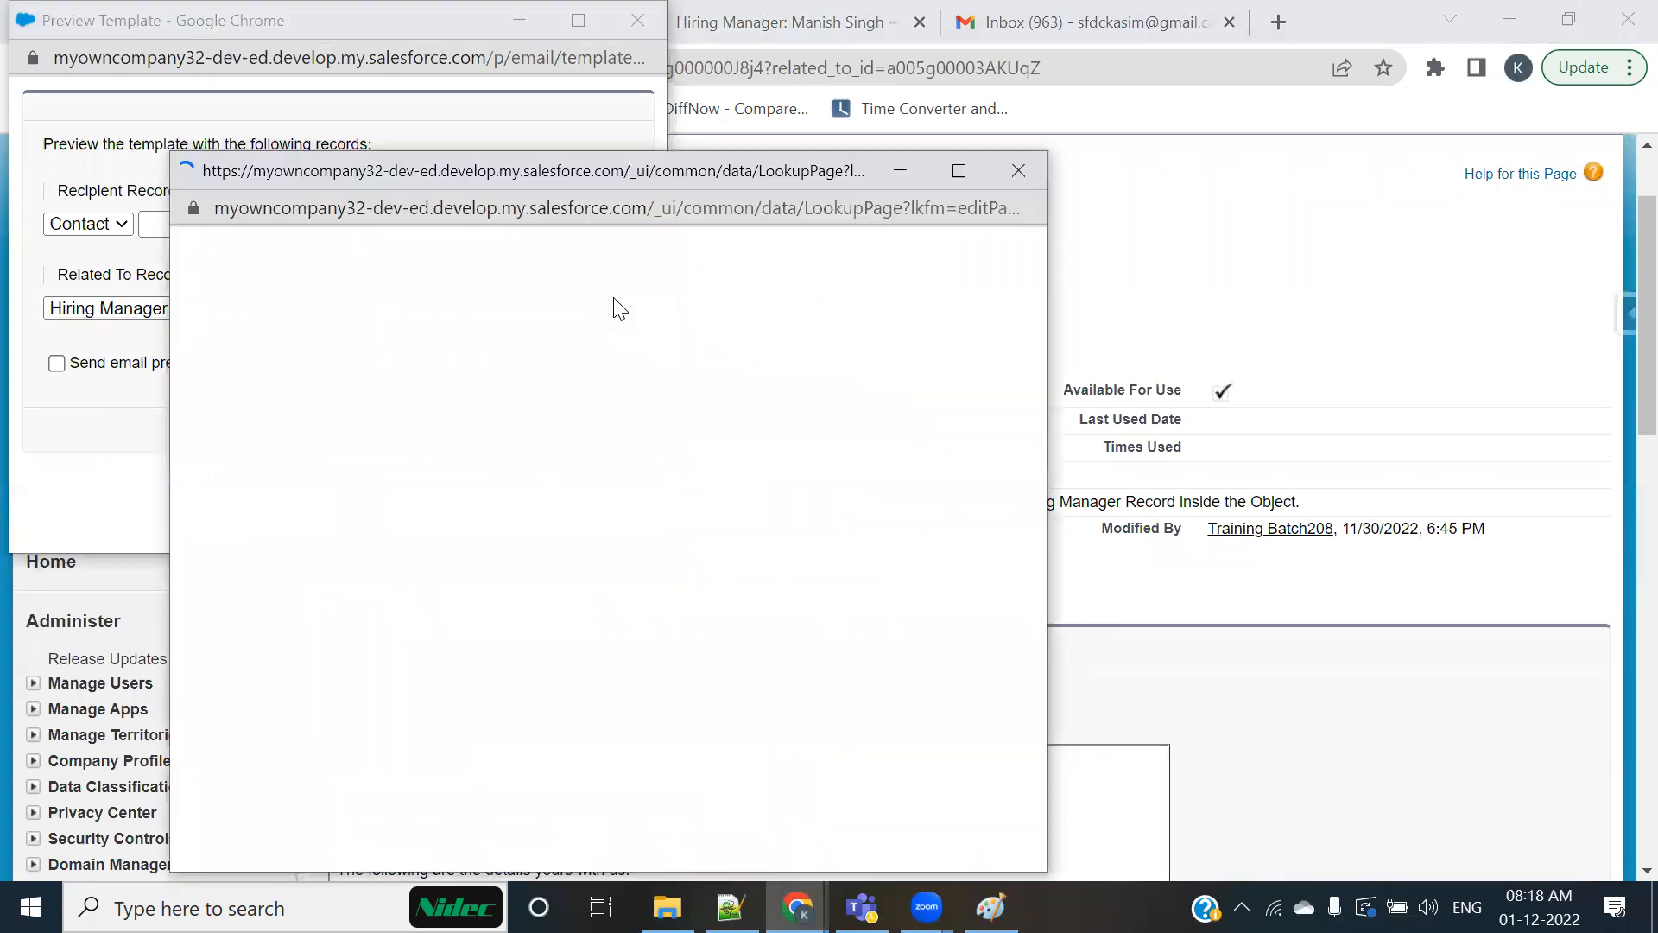
left_click(238, 660)
Step: Enable sending the email preview, replace the recipient with the tester's own Gmail address, and send the test
left_click(56, 363)
left_click(446, 358)
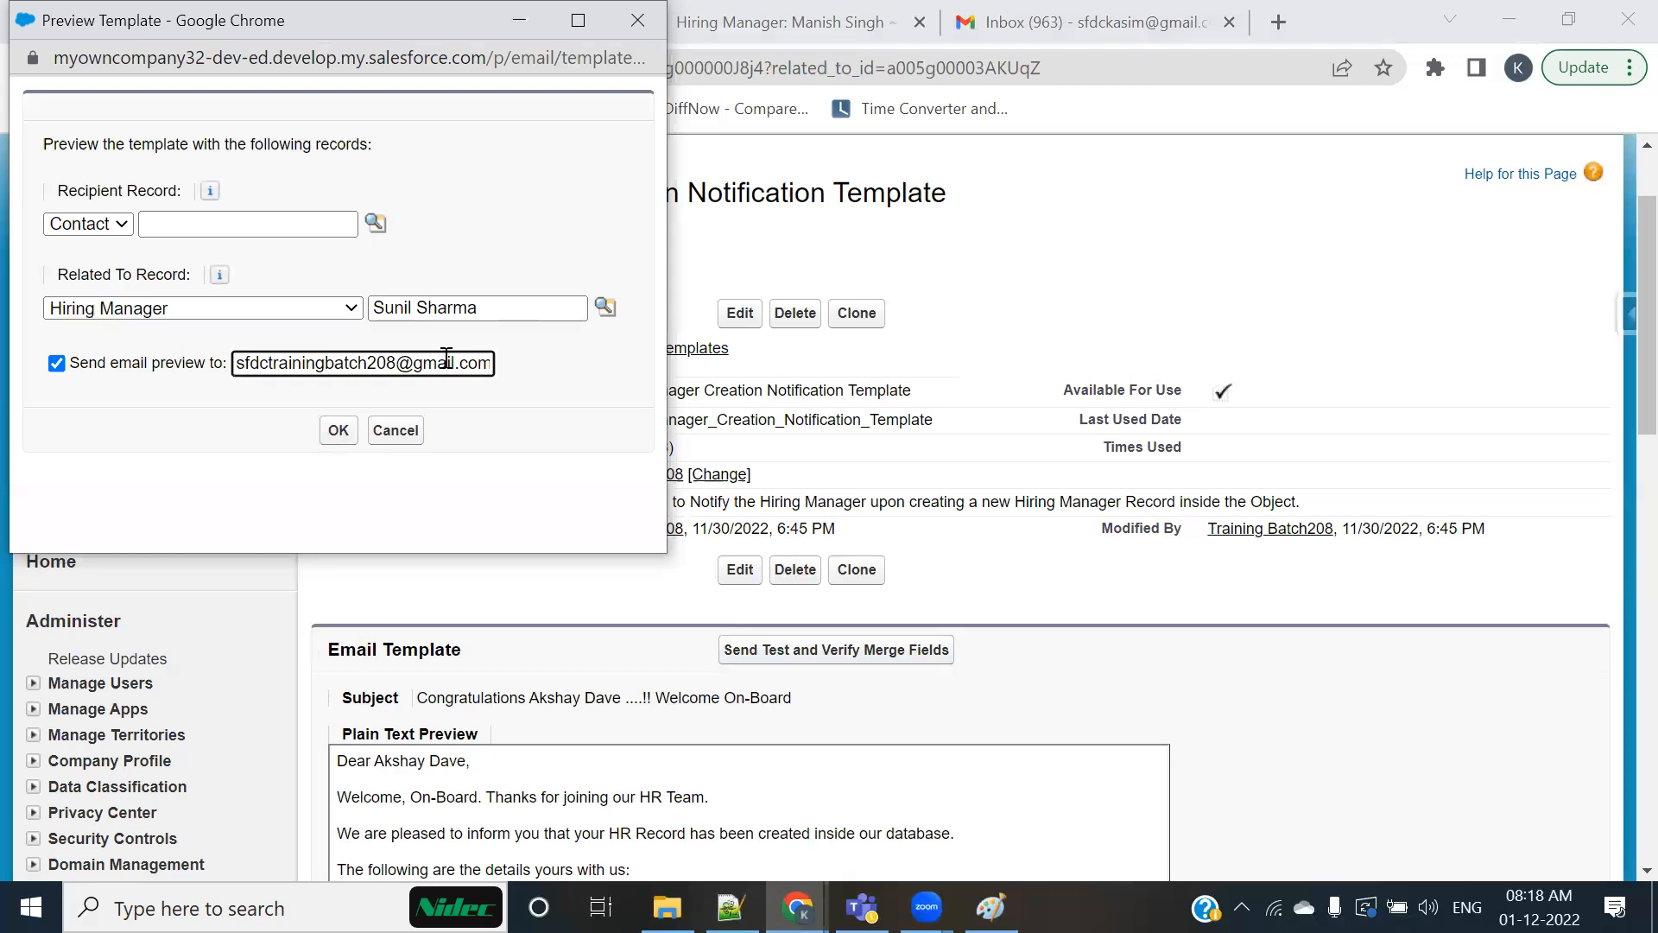
key("ctrl+a")
type("sddc")
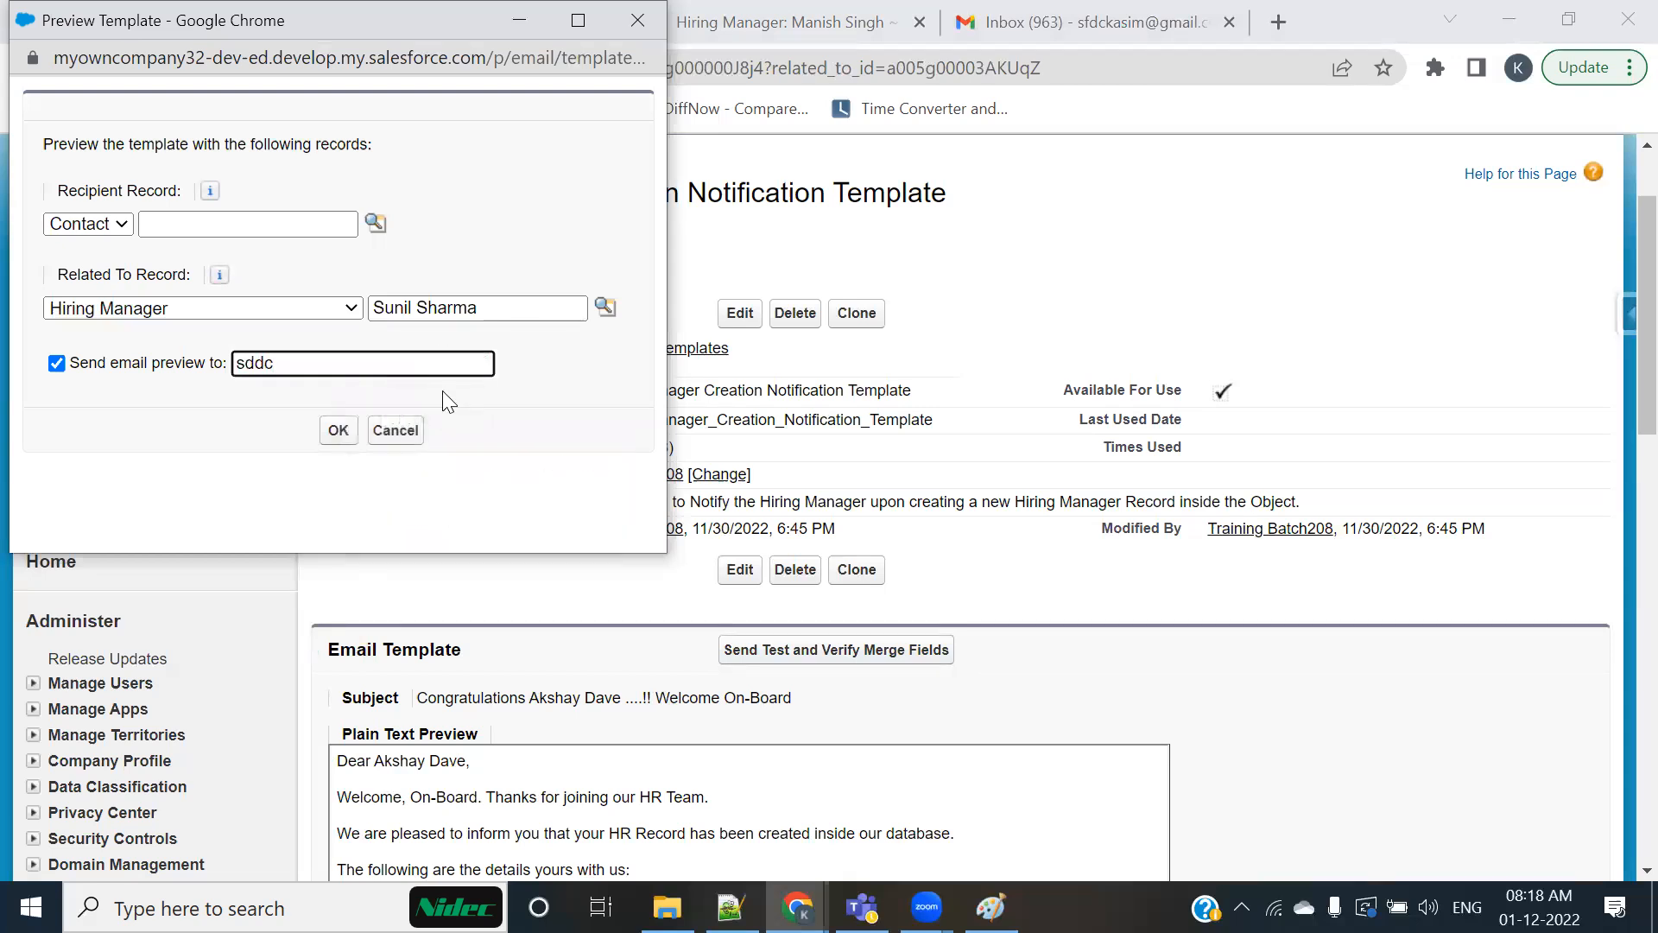
key("BackSpace")
key("BackSpace")
key("BackSpace")
type("fdc")
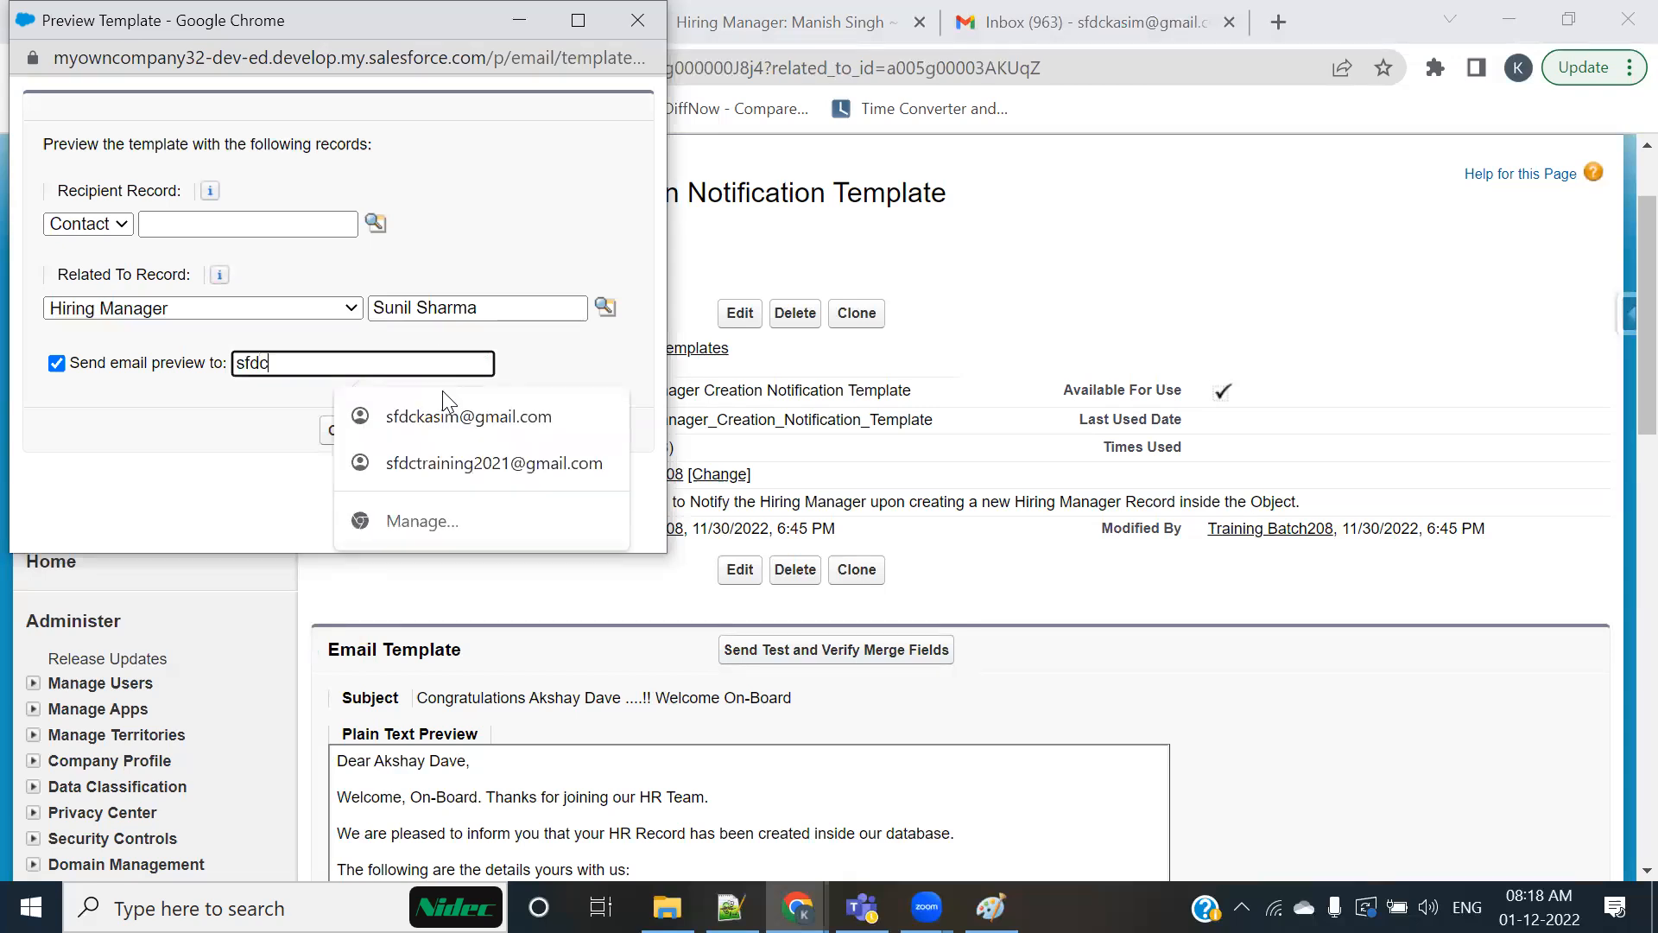
left_click(381, 420)
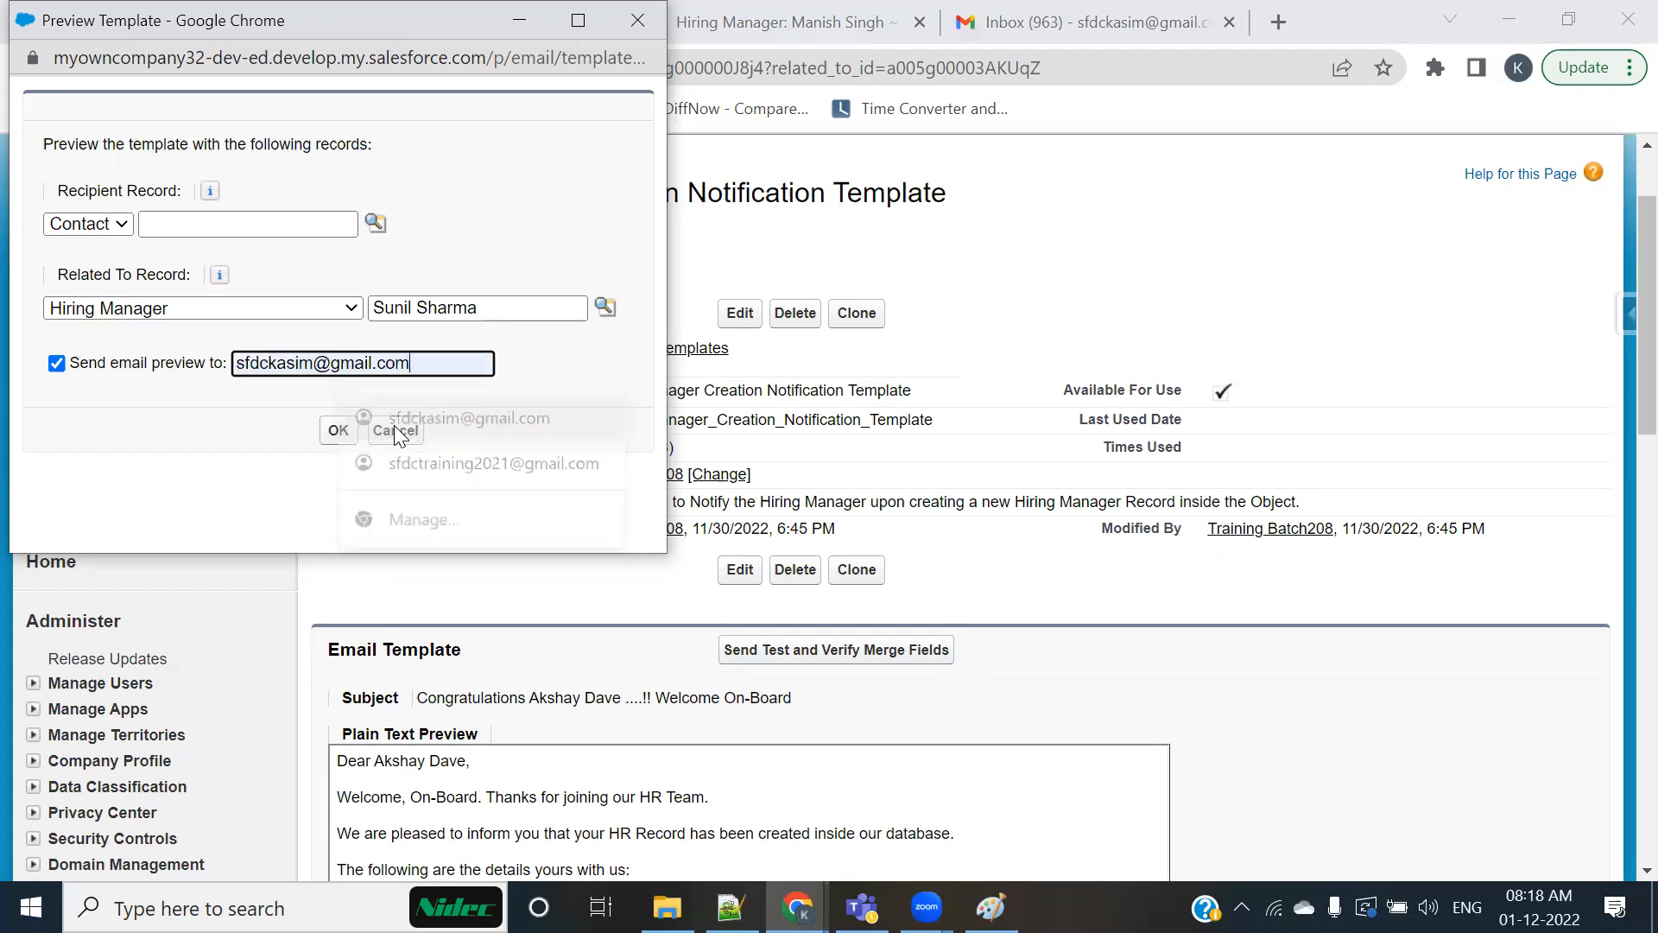
left_click(339, 432)
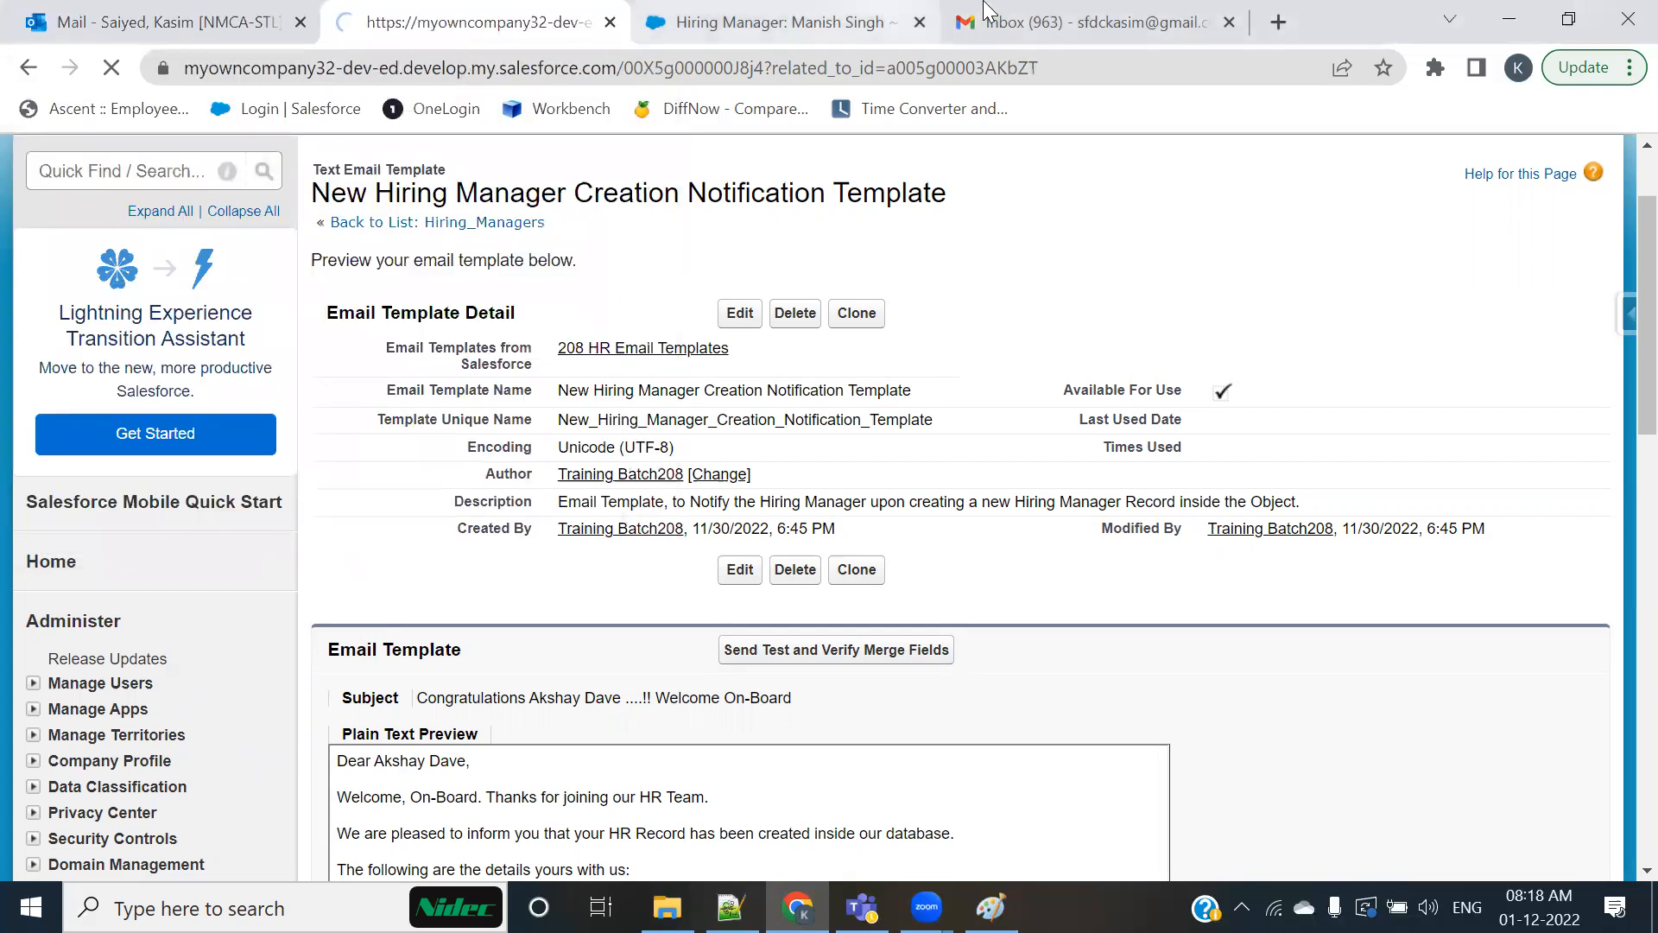
Step: Switch to Gmail and open the new "Congratulations" test email from the Spam folder
left_click(999, 13)
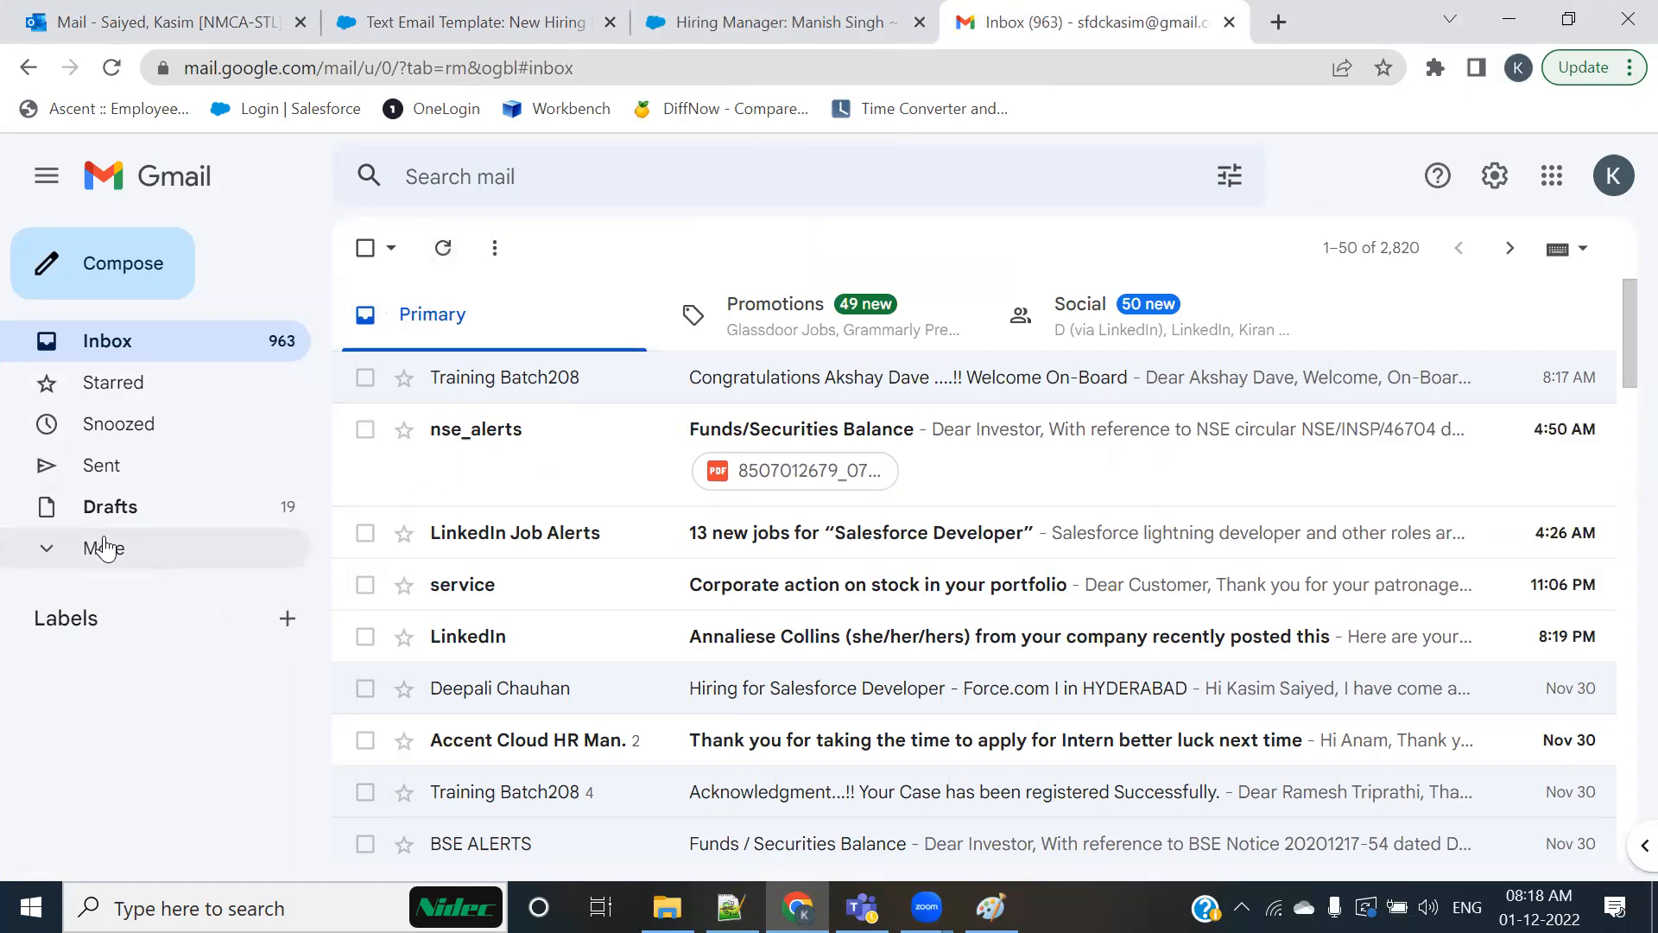
left_click(69, 553)
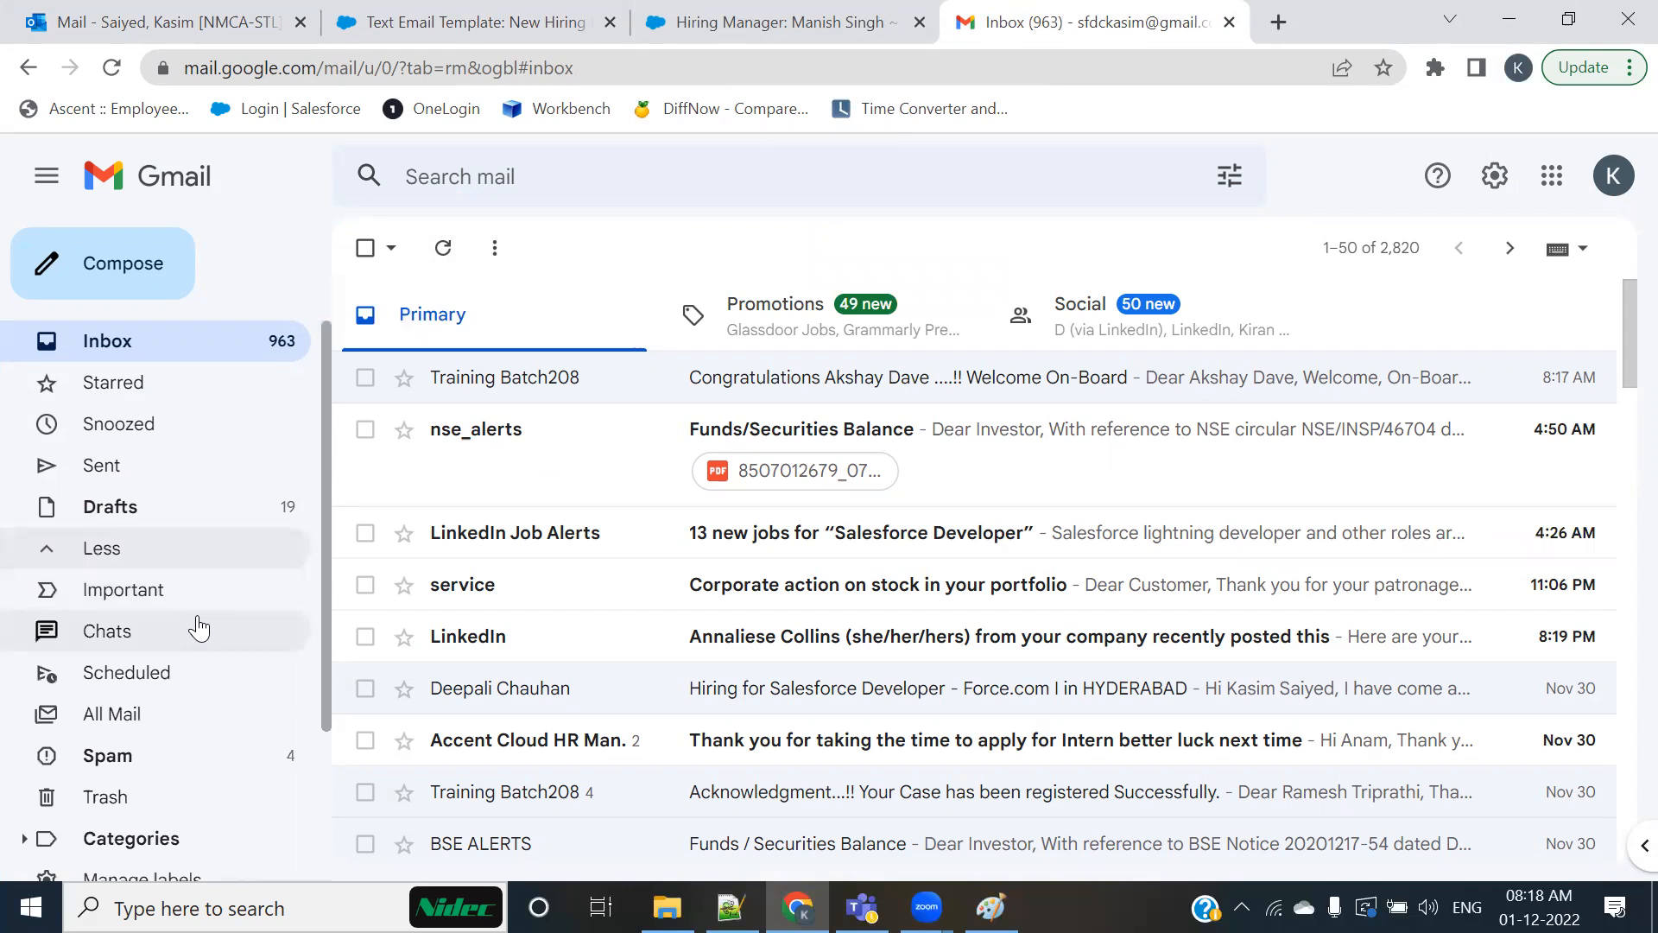
left_click(133, 755)
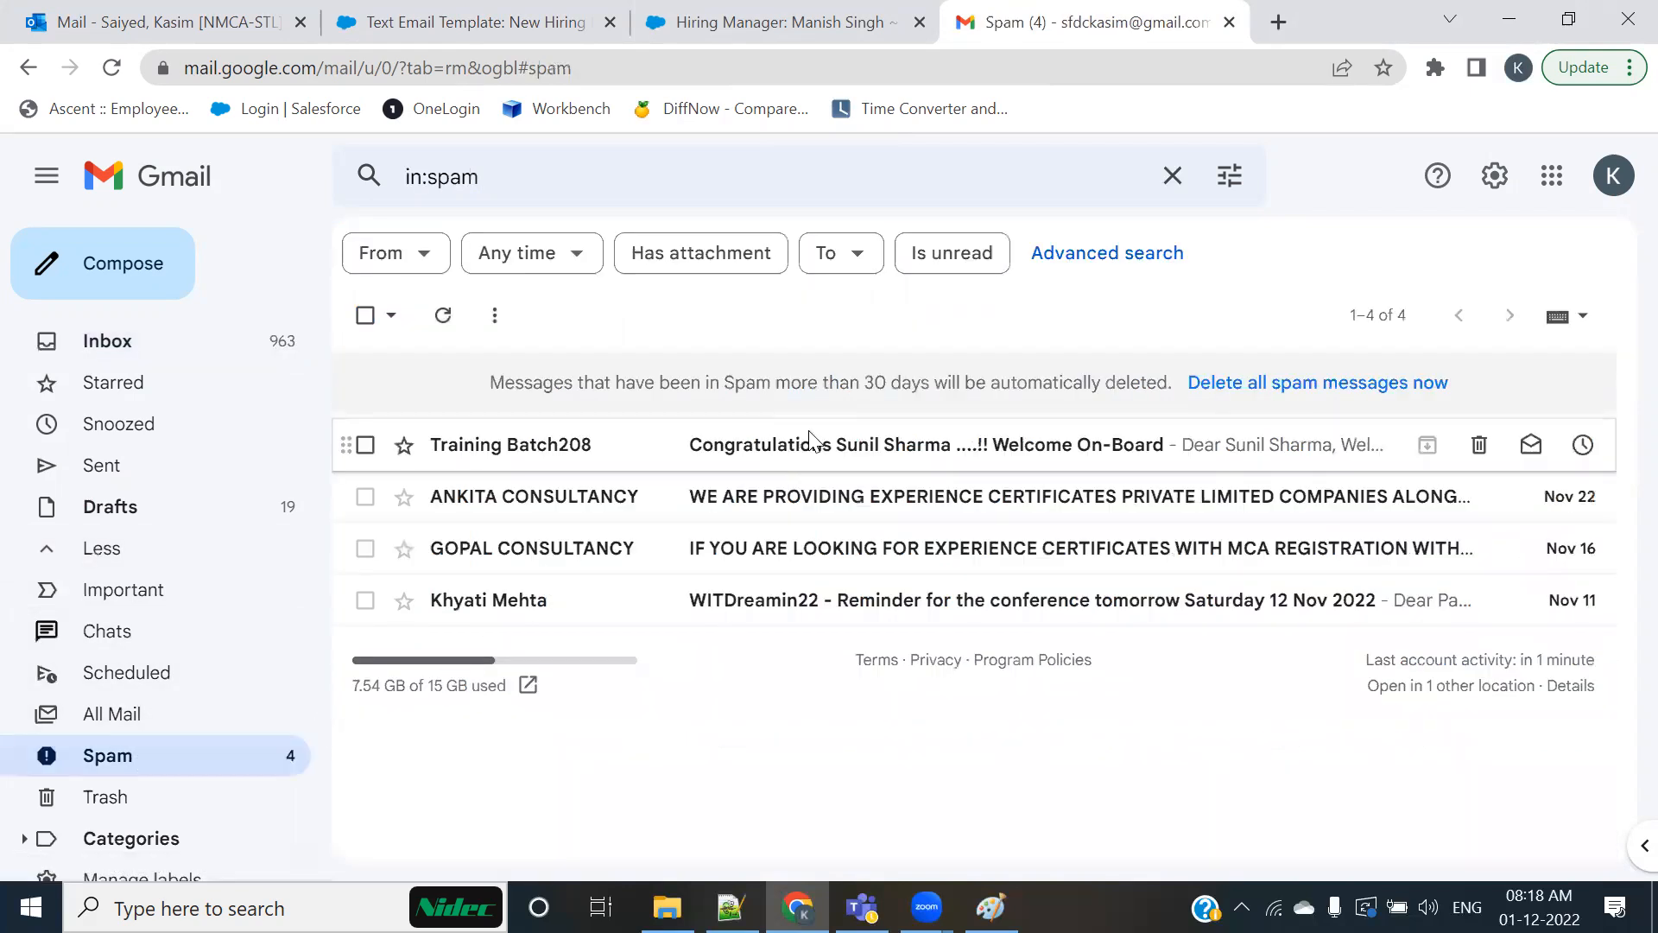
left_click(805, 444)
Step: Check the merged greeting, subject name, and Hiring Manager name, ID, contact number, location and email ID in the new test email
scroll(794, 574, "down", 2)
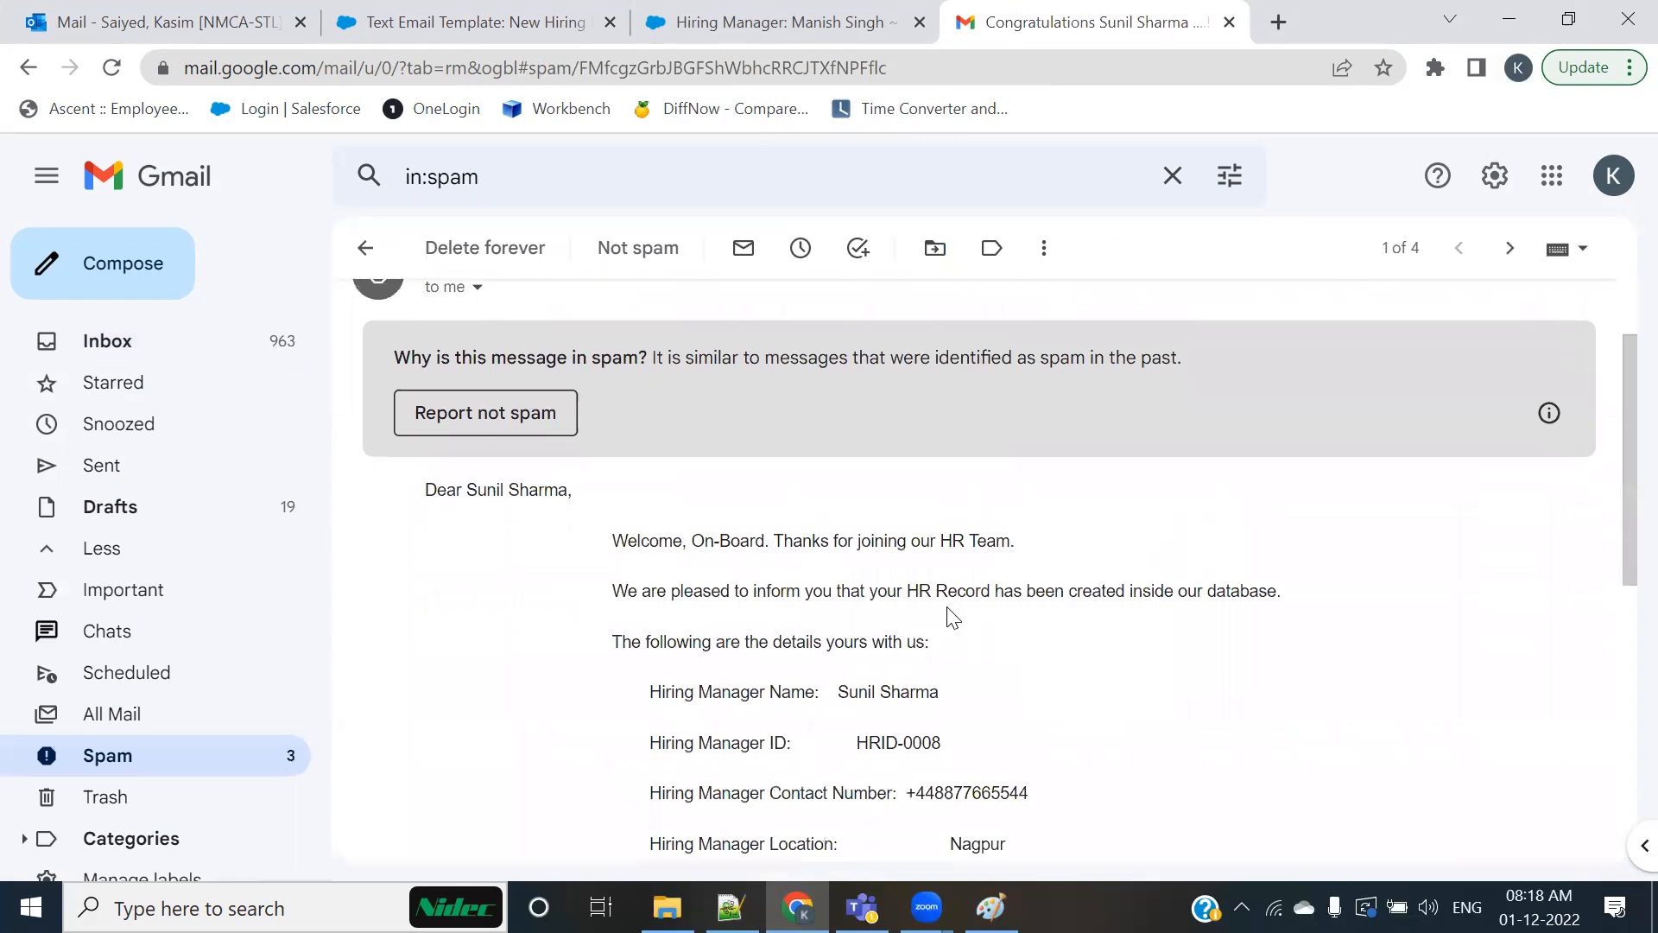
scroll(953, 616, "down", 2)
left_click_drag(465, 354, 802, 322)
scroll(518, 647, "up", 3)
scroll(386, 644, "down", 3)
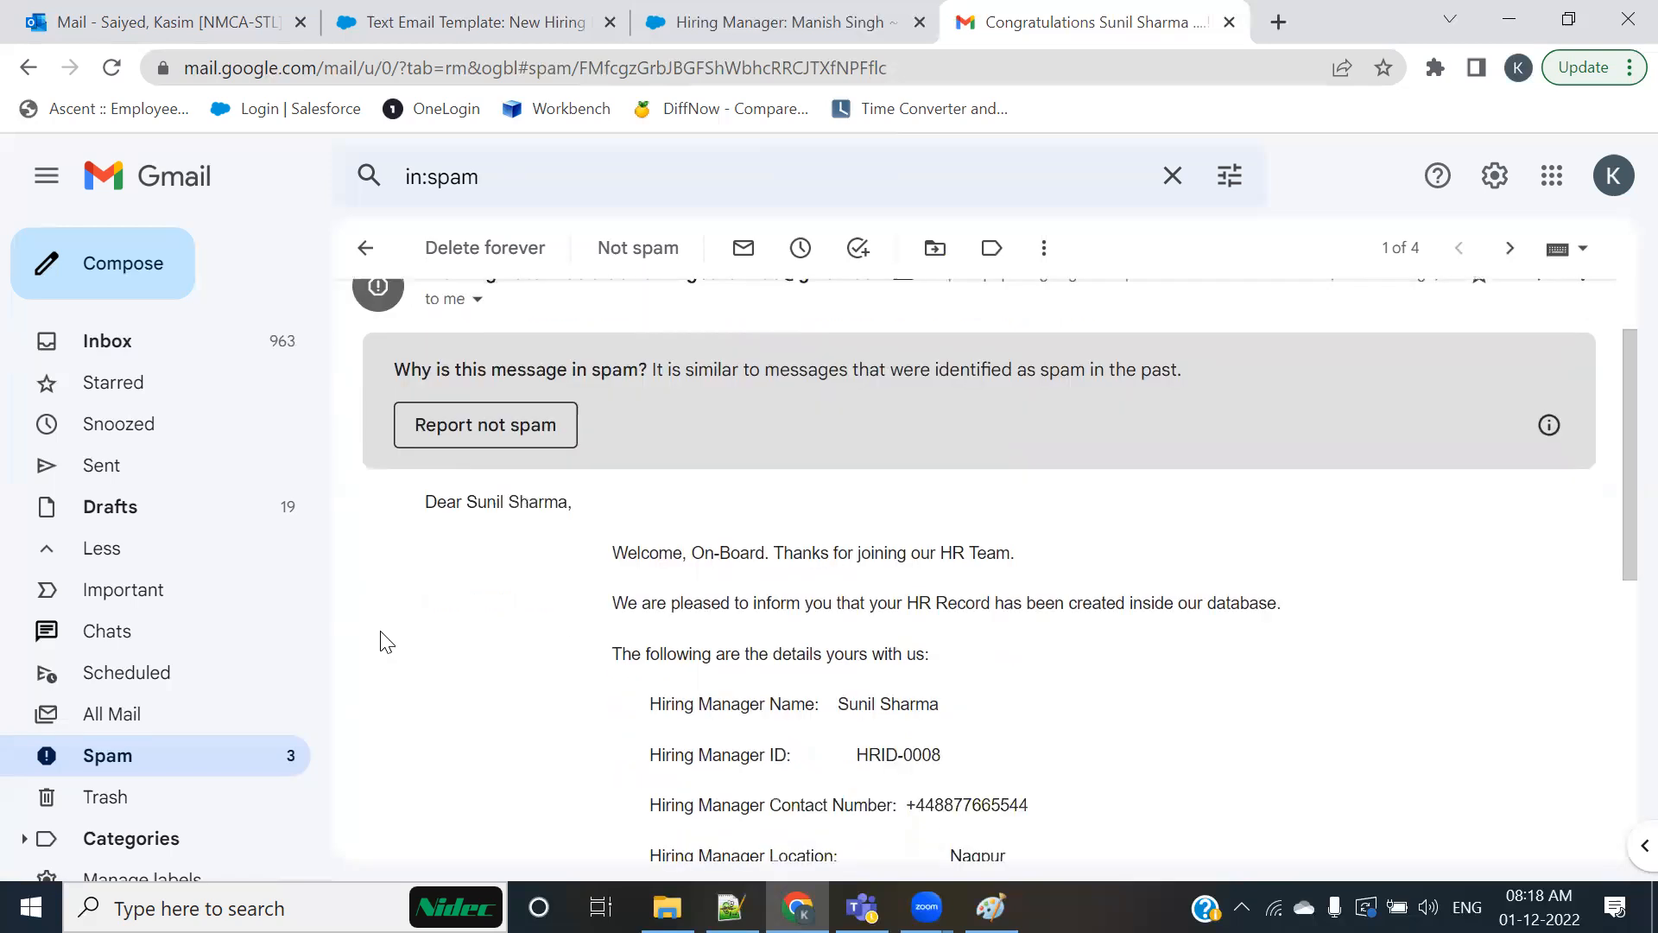
left_click_drag(840, 563, 984, 563)
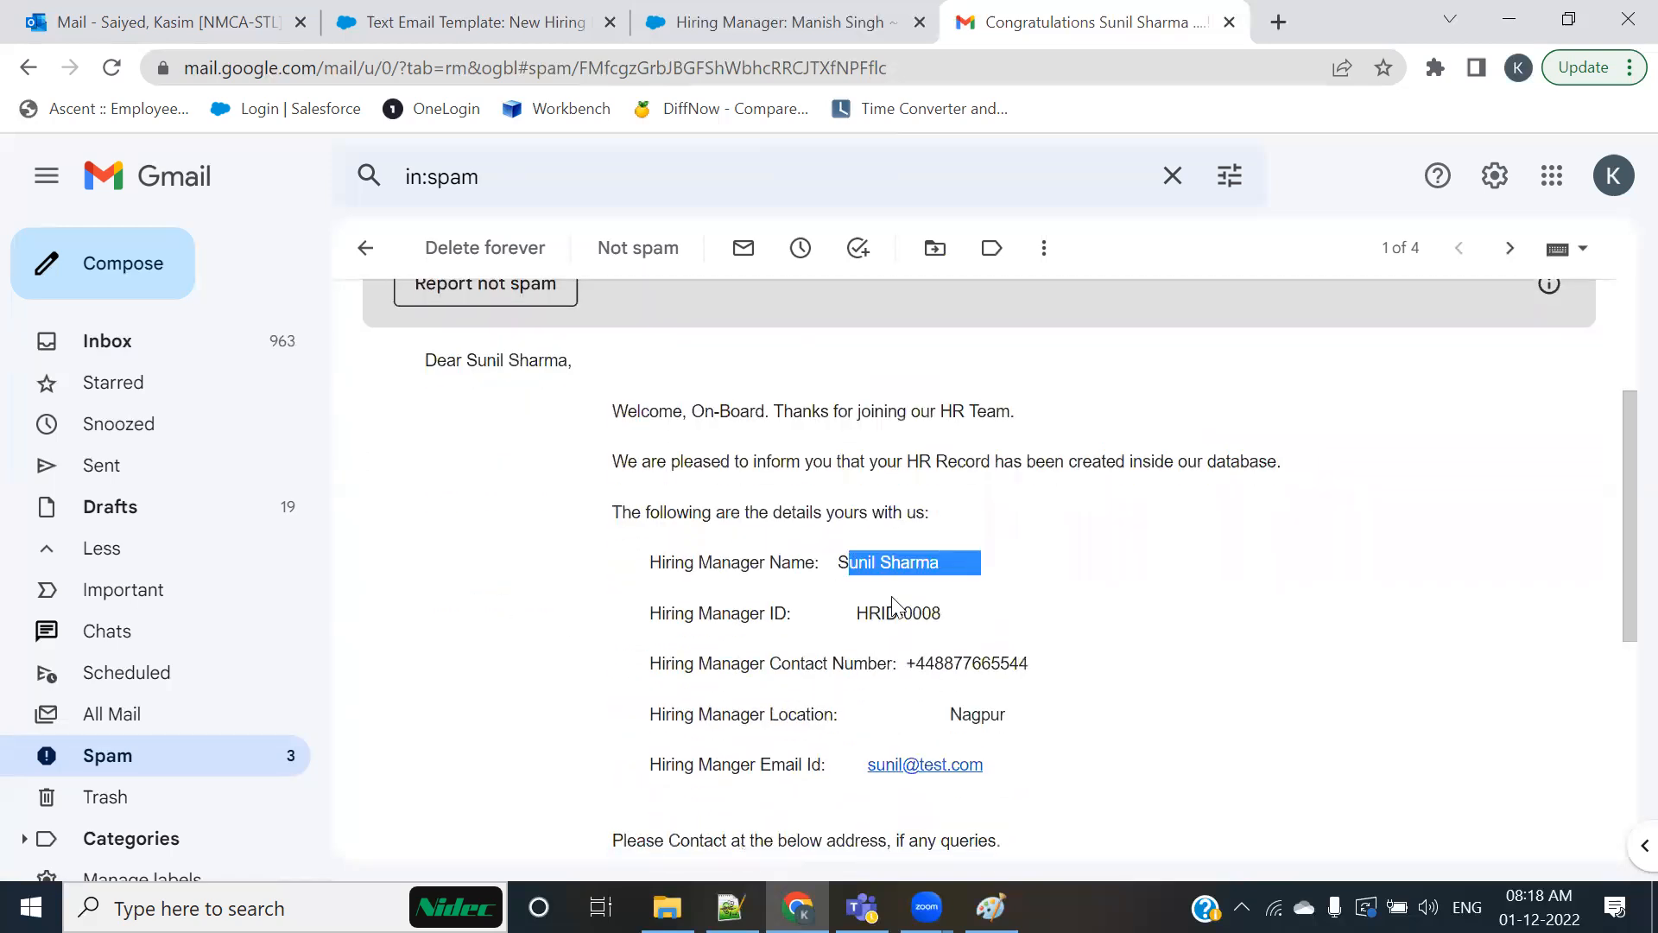
left_click_drag(831, 614, 995, 614)
left_click_drag(885, 663, 1044, 665)
left_click_drag(950, 719, 1039, 751)
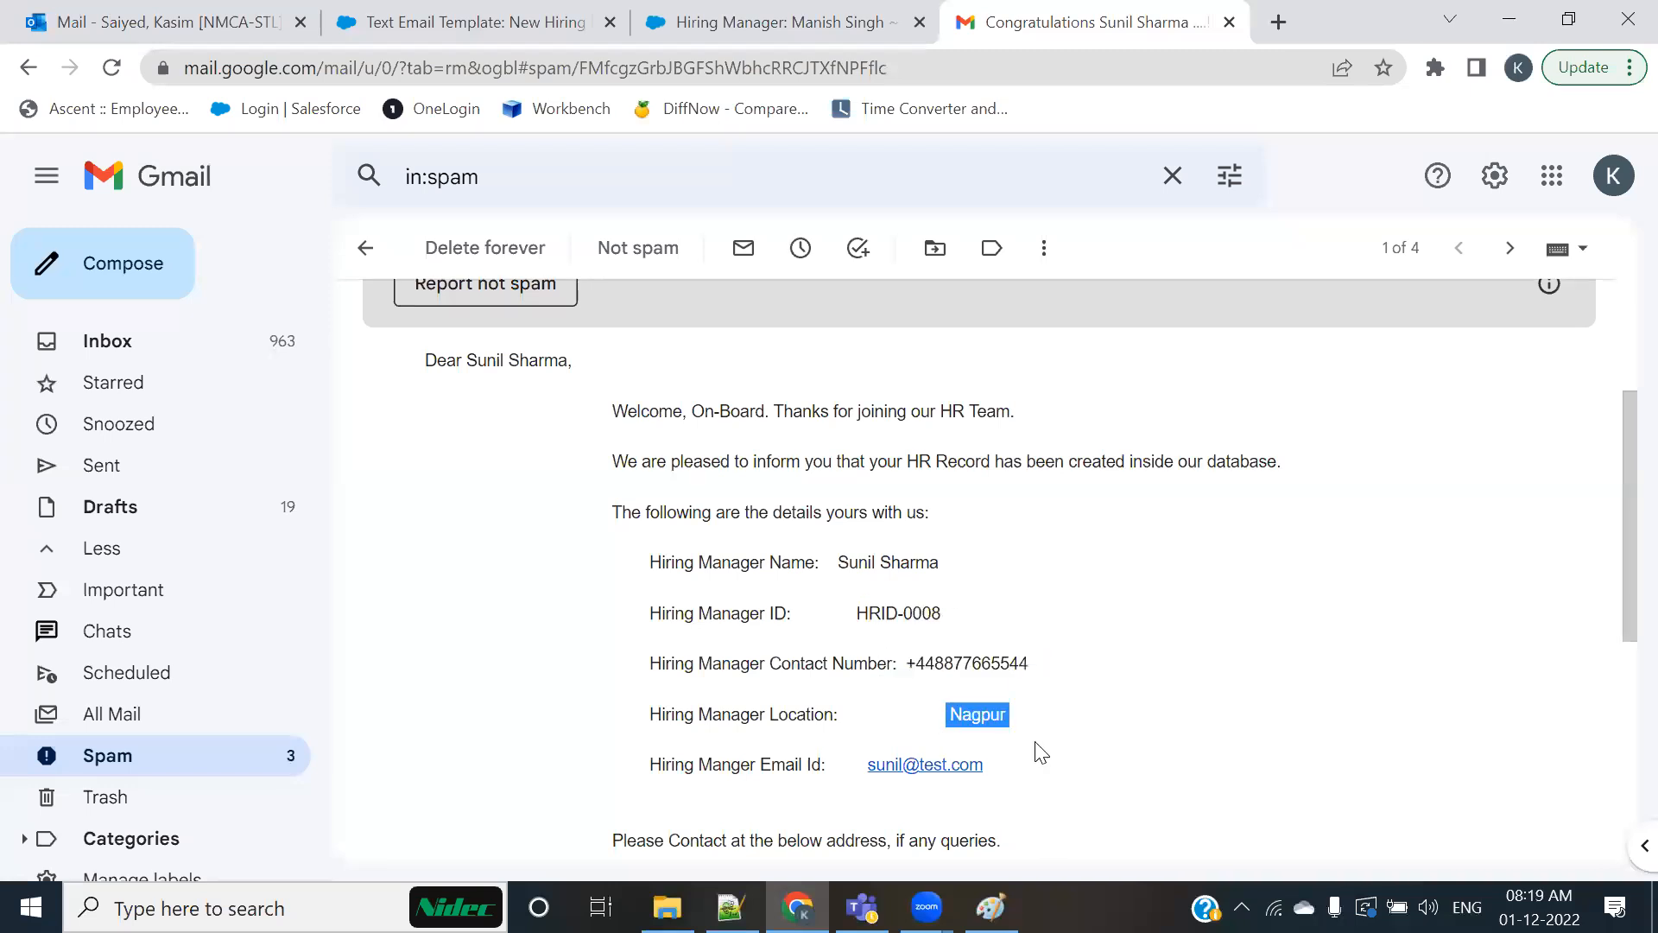
scroll(1040, 751, "down", 1)
left_click_drag(1030, 646, 533, 367)
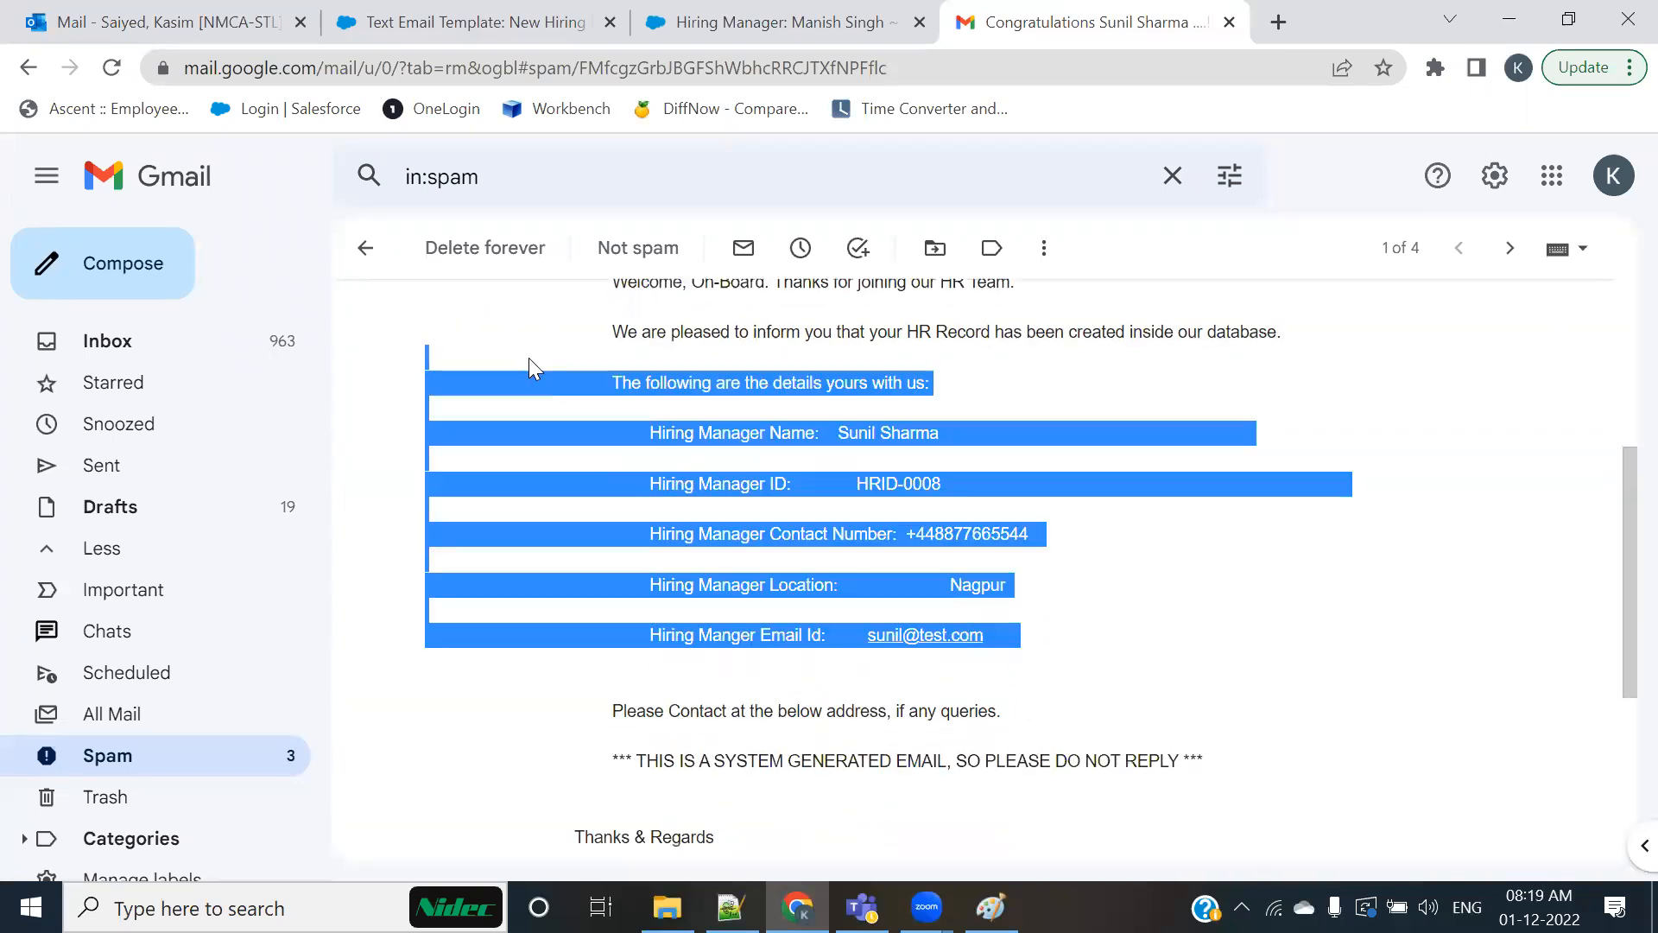
Step: Open the tested Hiring Manager's record in Salesforce and compare its details with the template's plain text preview
left_click(738, 26)
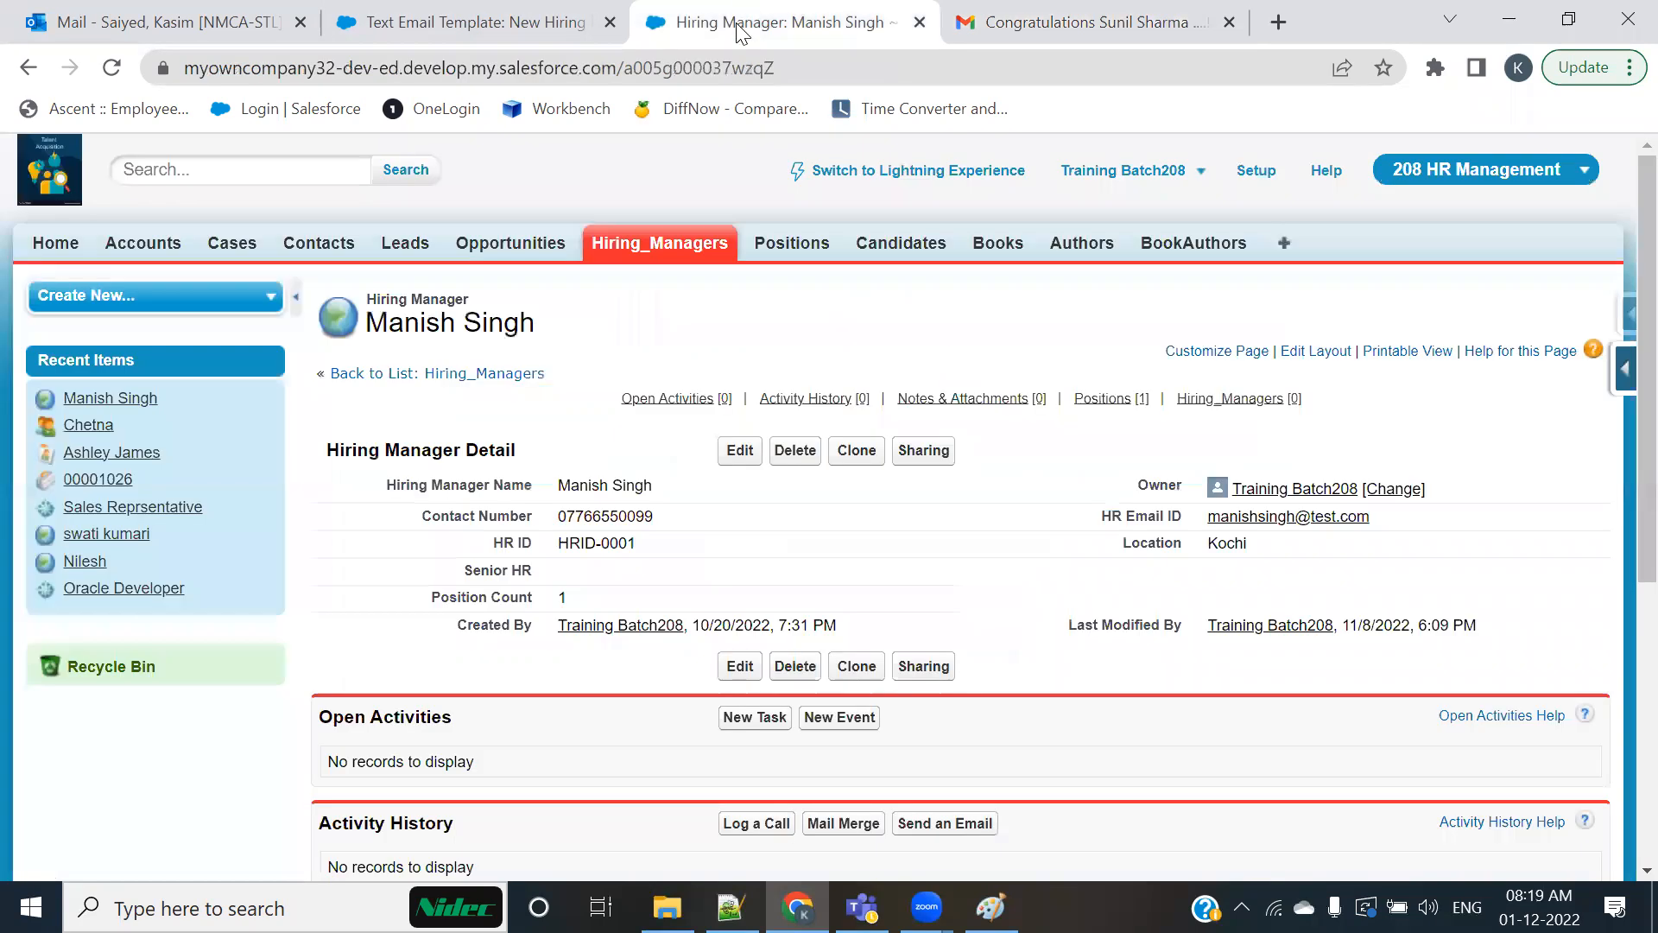
left_click(658, 249)
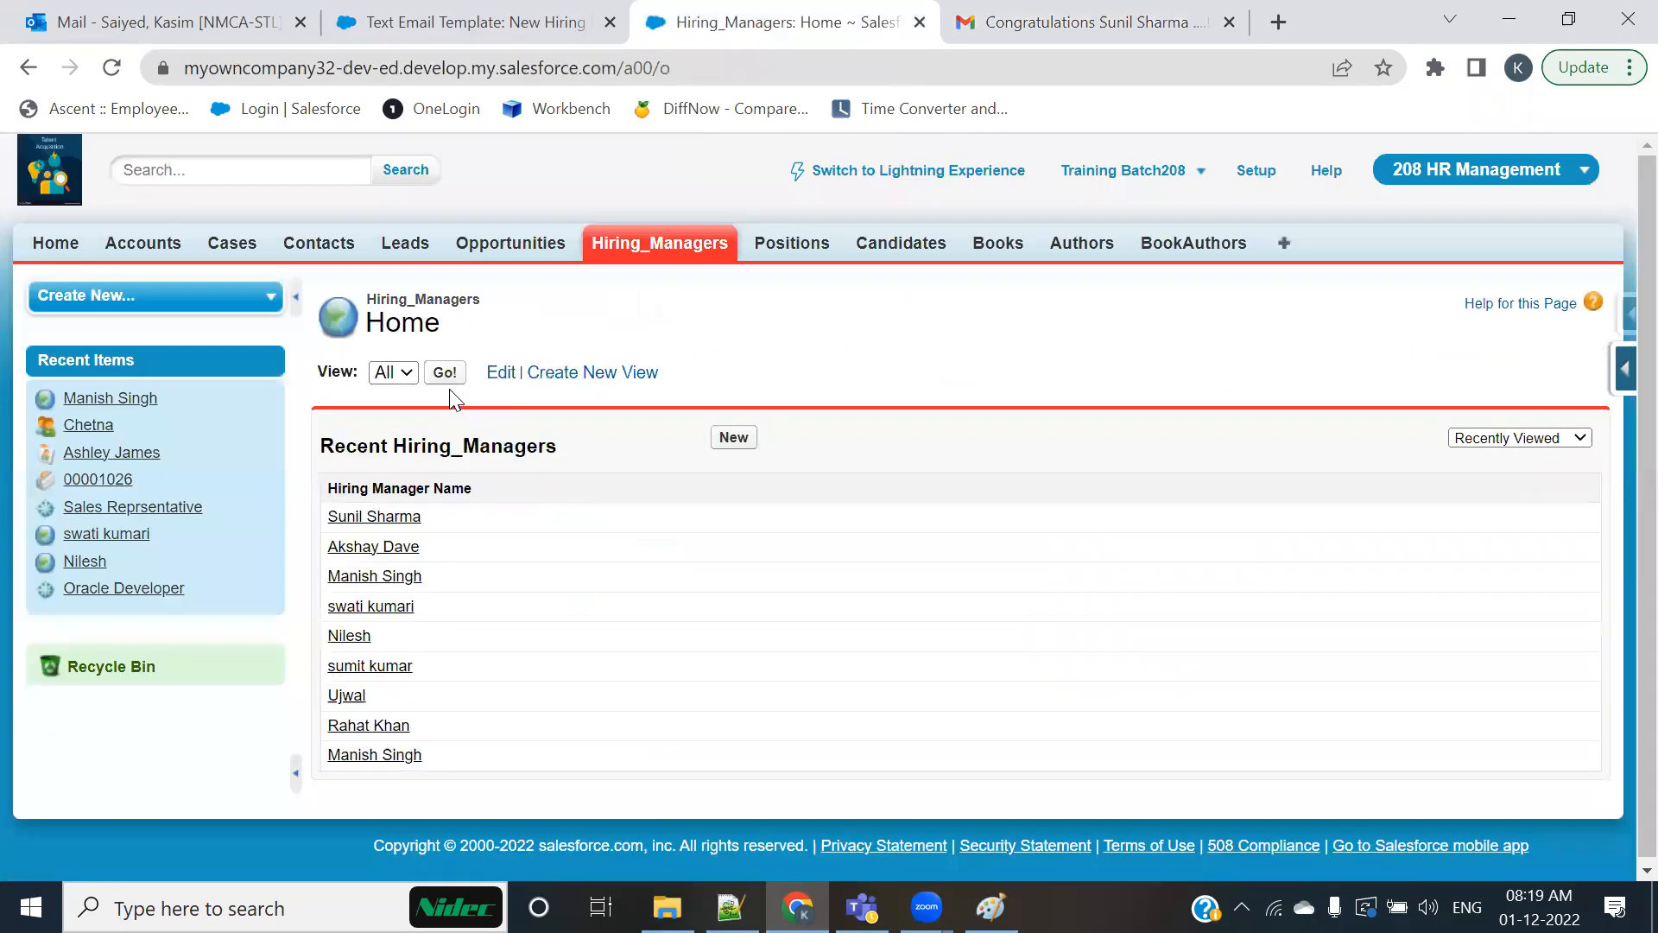
left_click(373, 517)
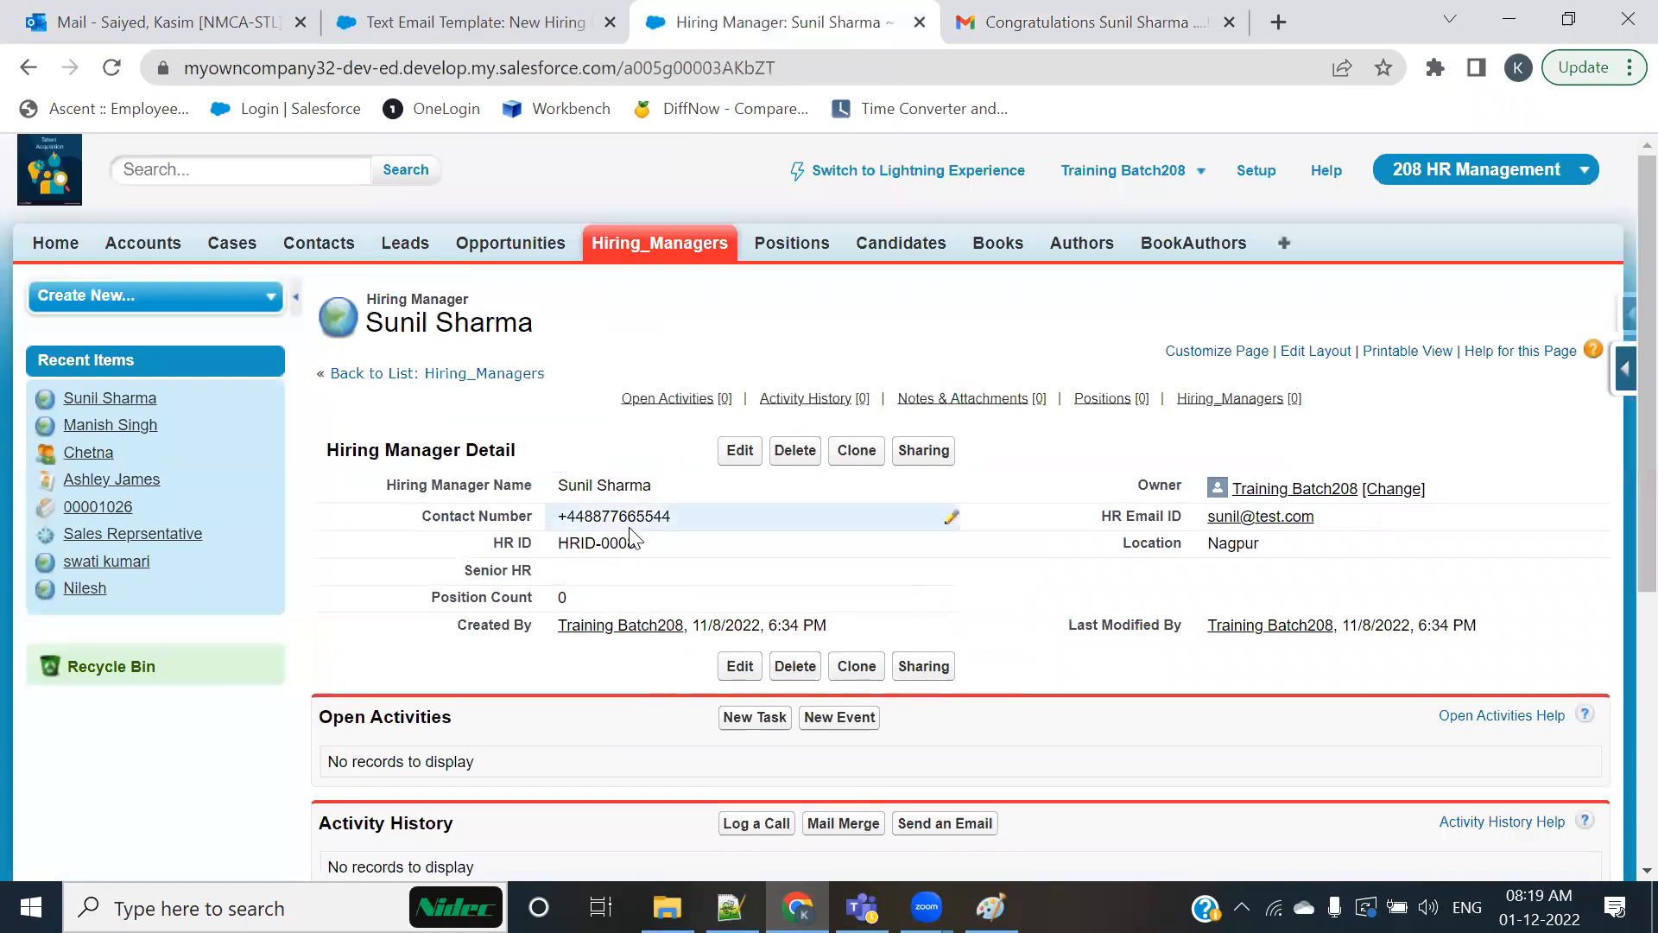
mouse_move(552, 518)
left_mouse_down()
mouse_move(724, 518)
mouse_move(534, 540)
left_mouse_up()
left_click(467, 22)
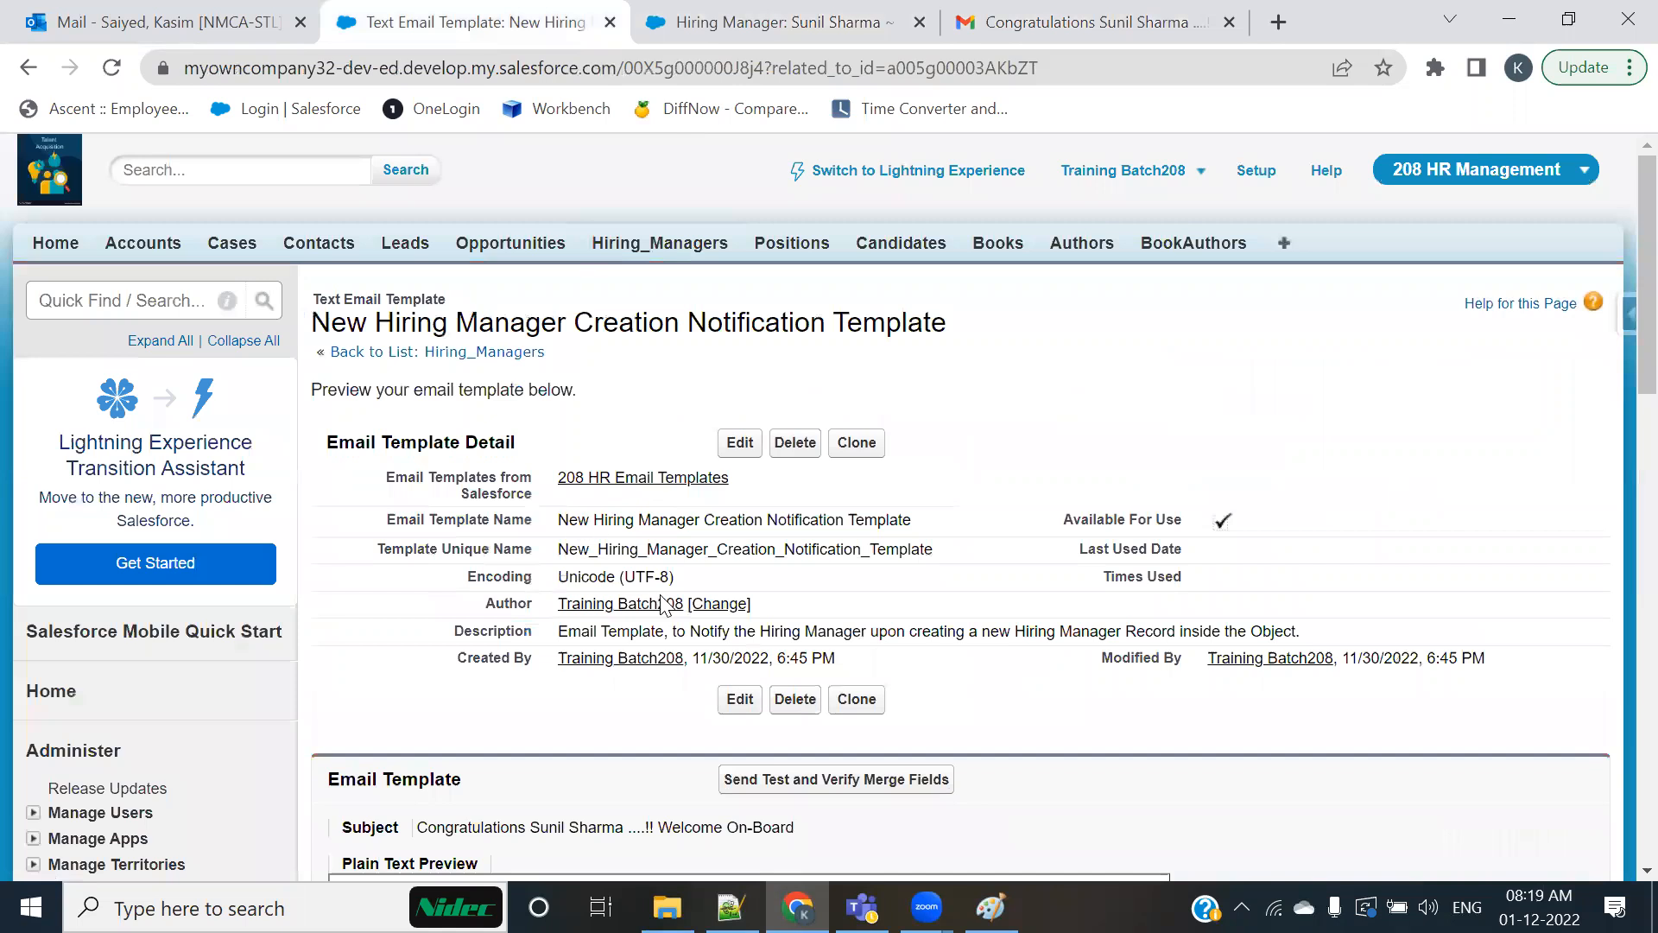
scroll(622, 484, "down", 5)
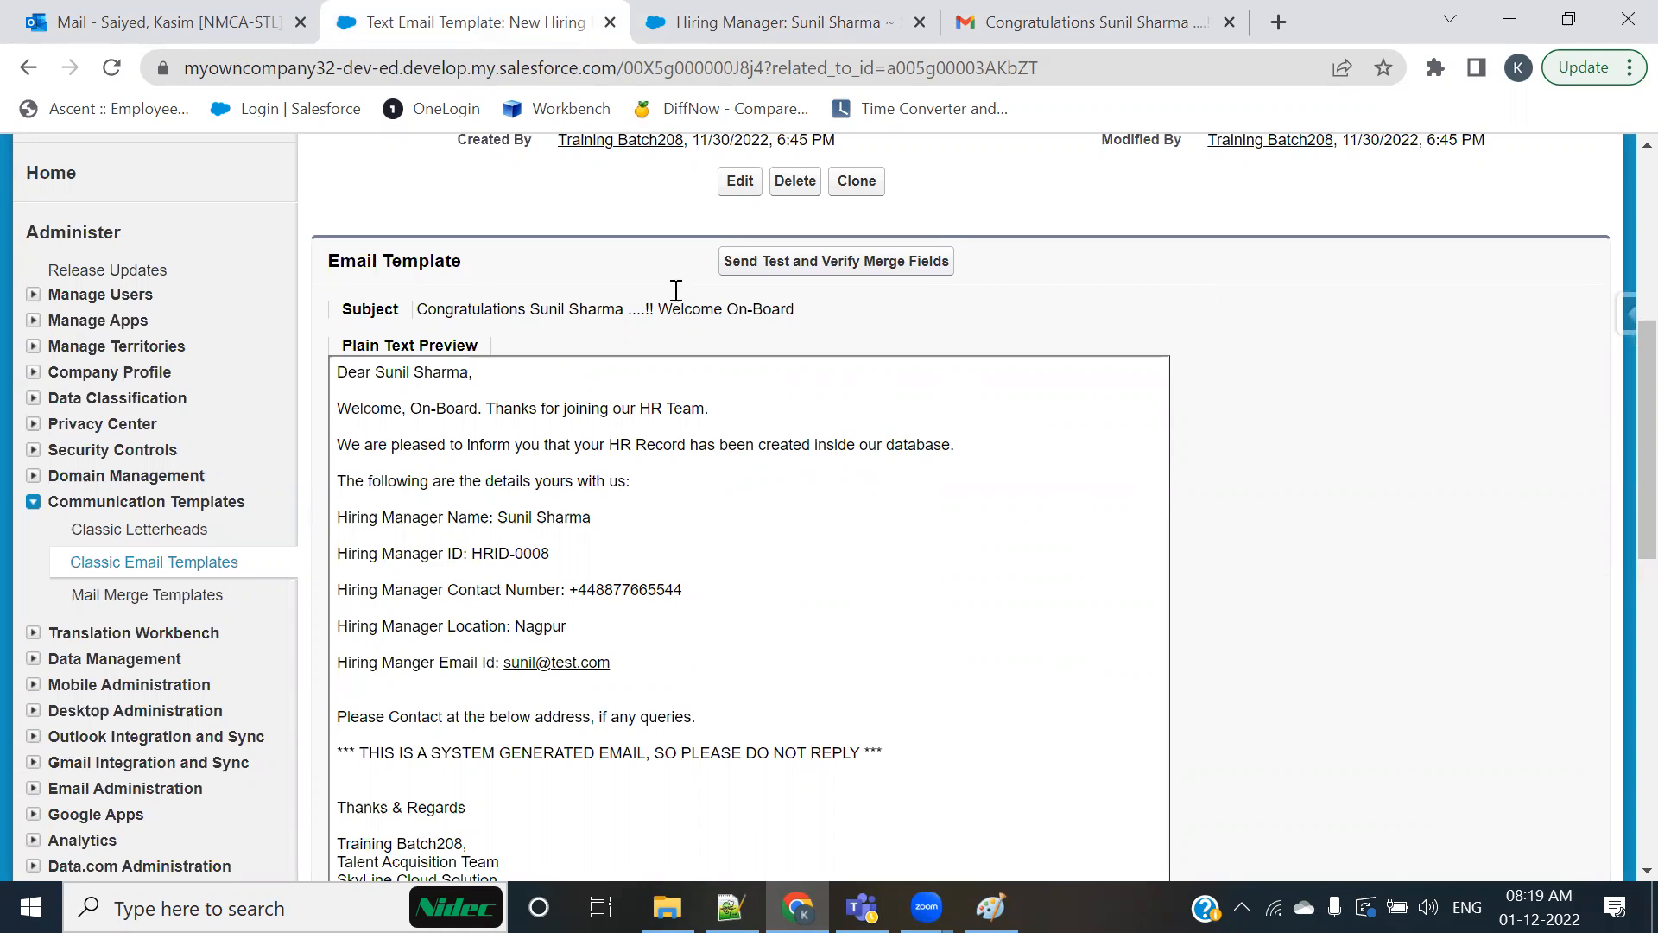
Step: Glance at the Notepad++ notes, return to the Gmail Inbox, and look through the messages
key("alt+Tab")
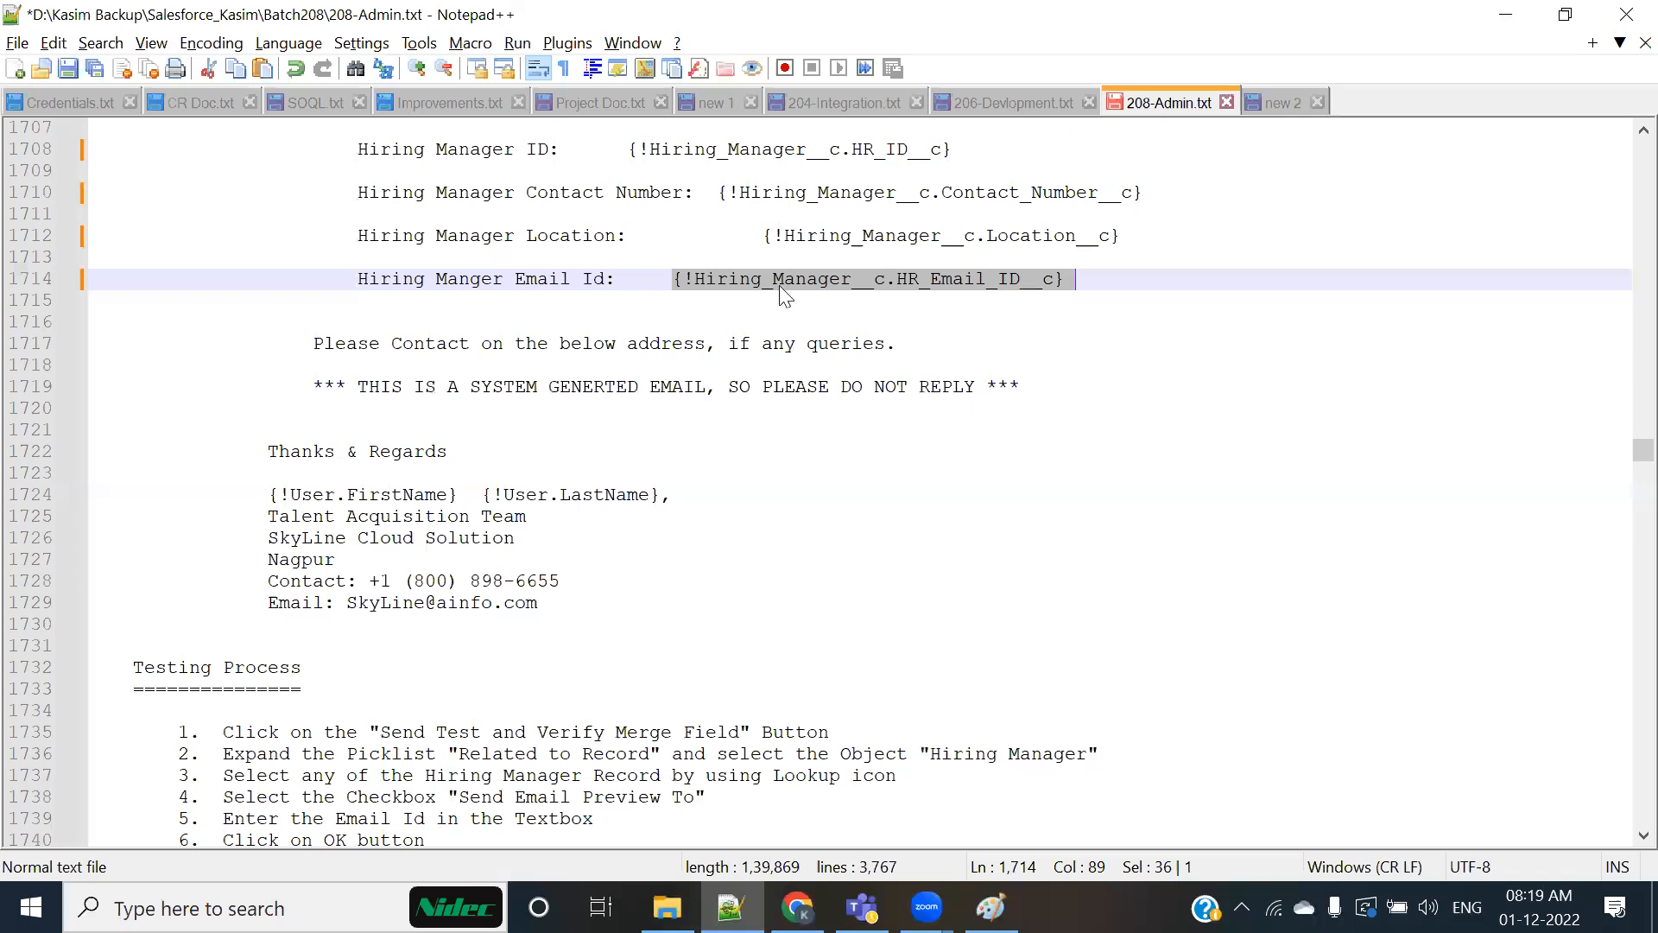
key("alt+Tab")
left_click(363, 249)
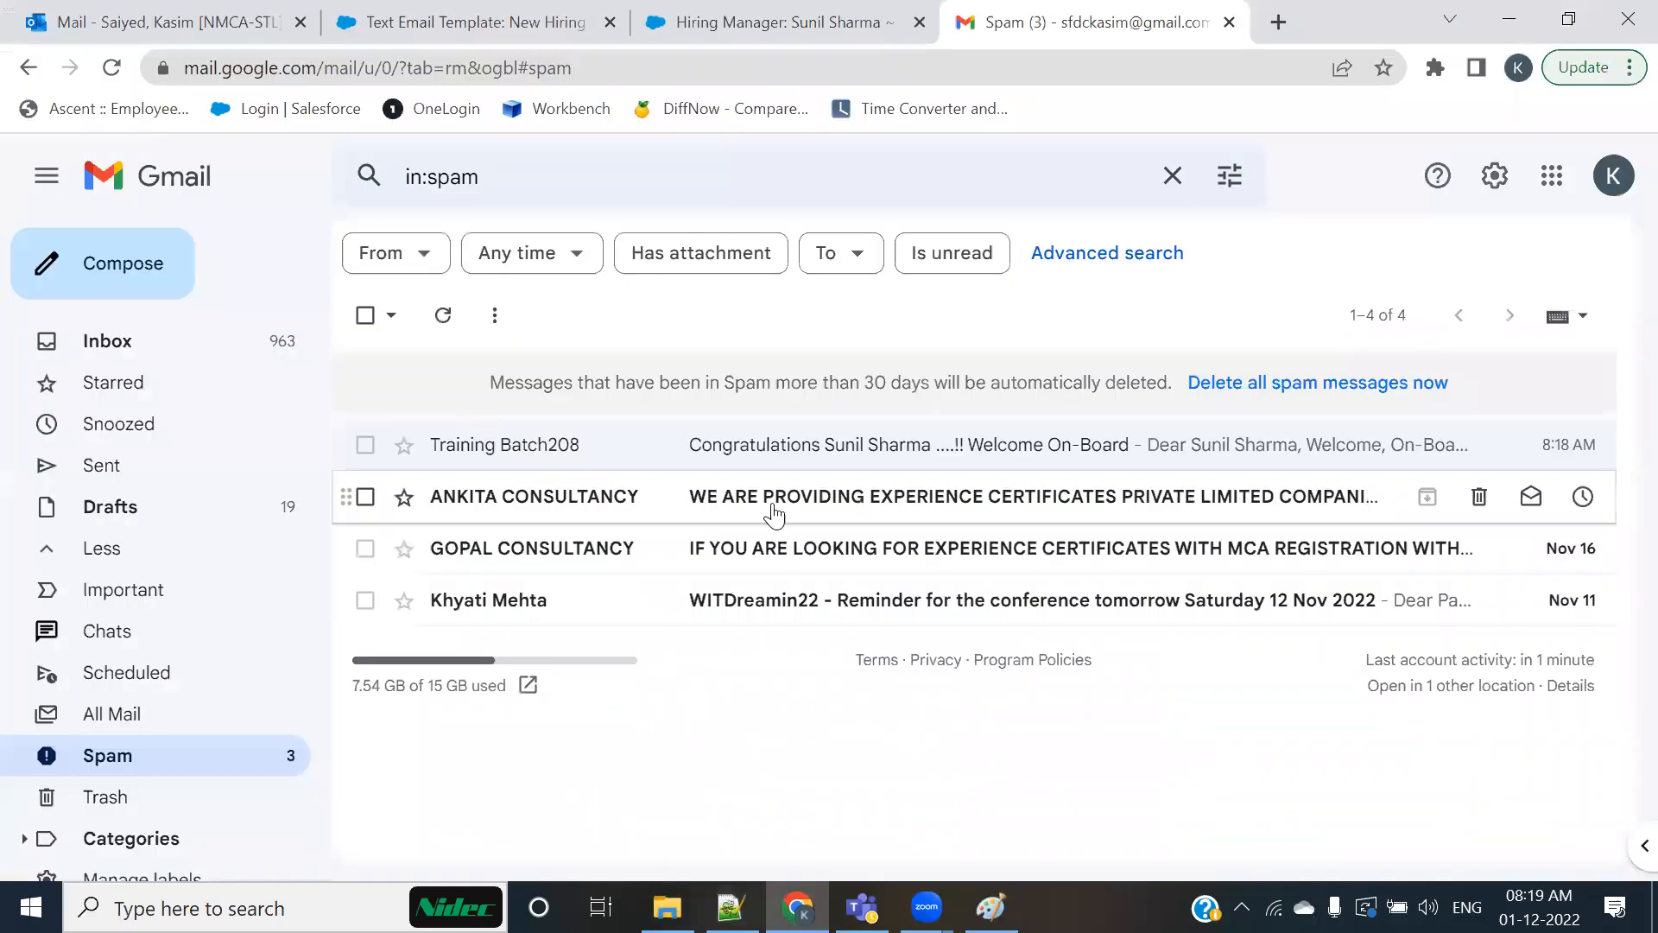
left_click(168, 363)
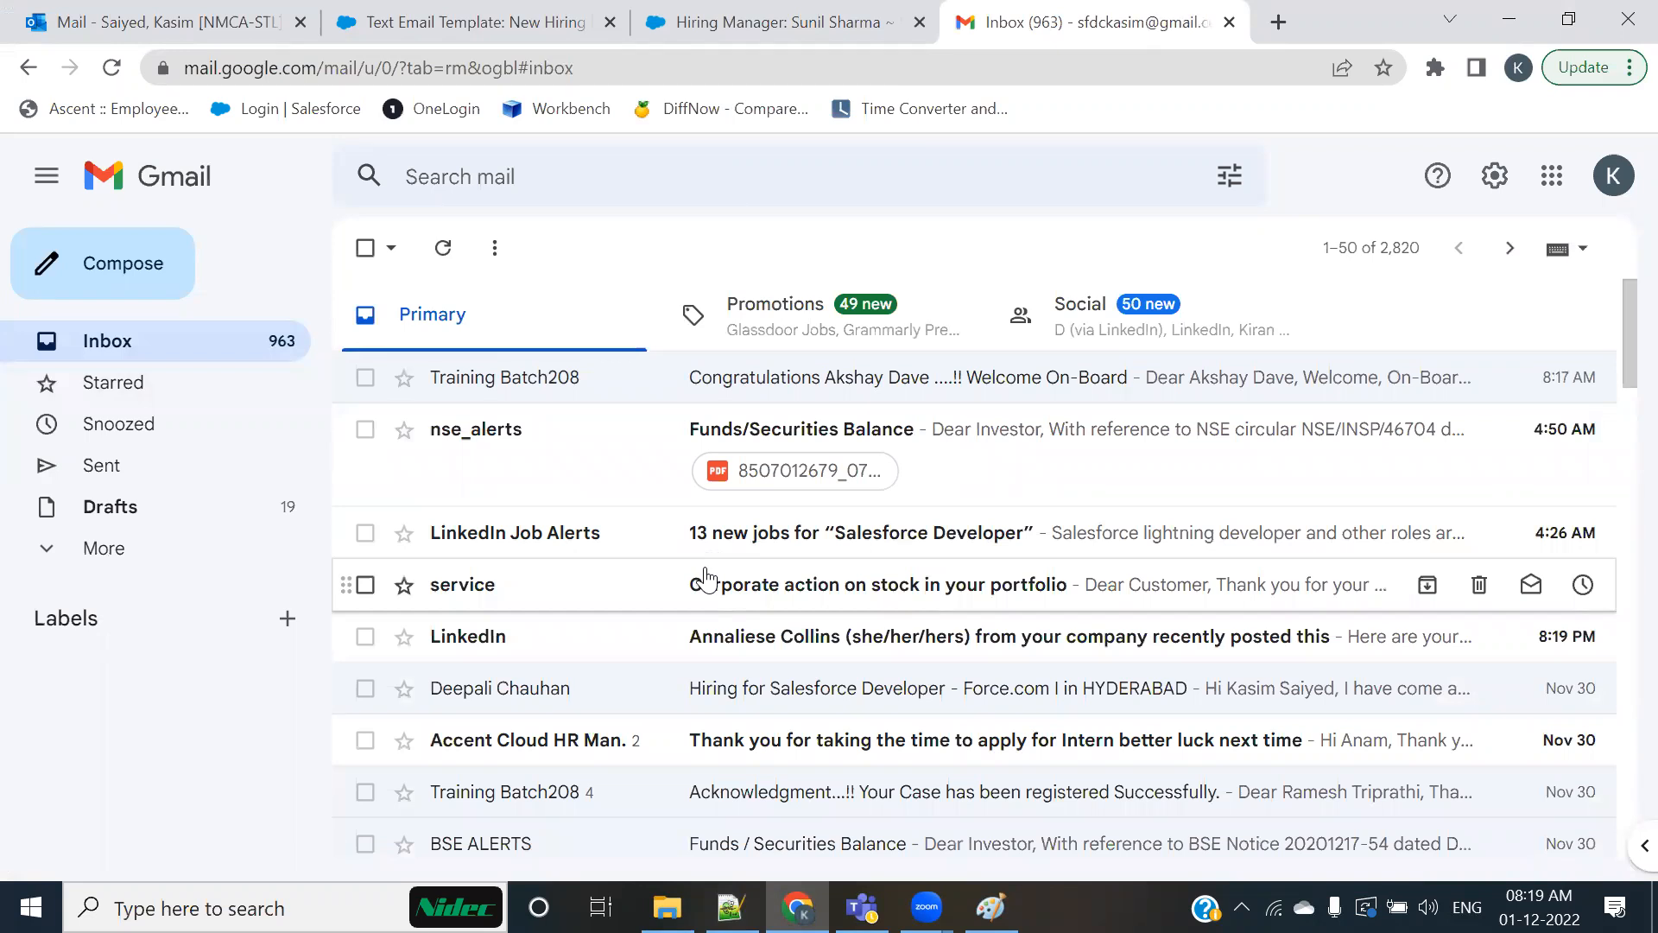
scroll(760, 626, "down", 3)
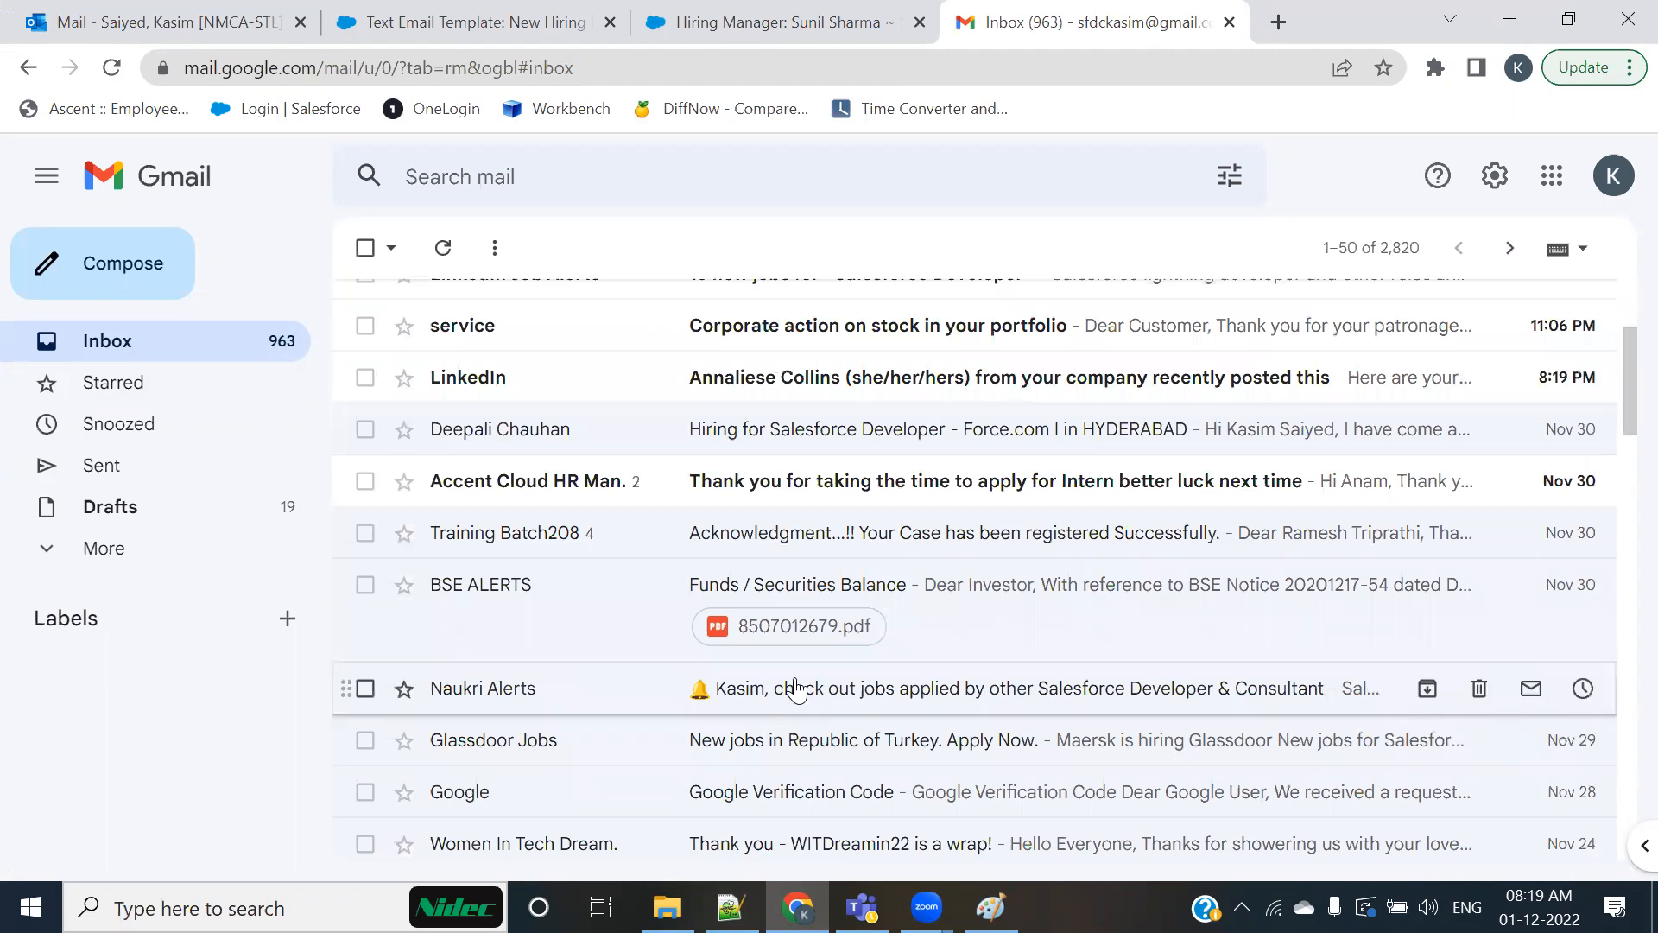
scroll(821, 673, "up", 3)
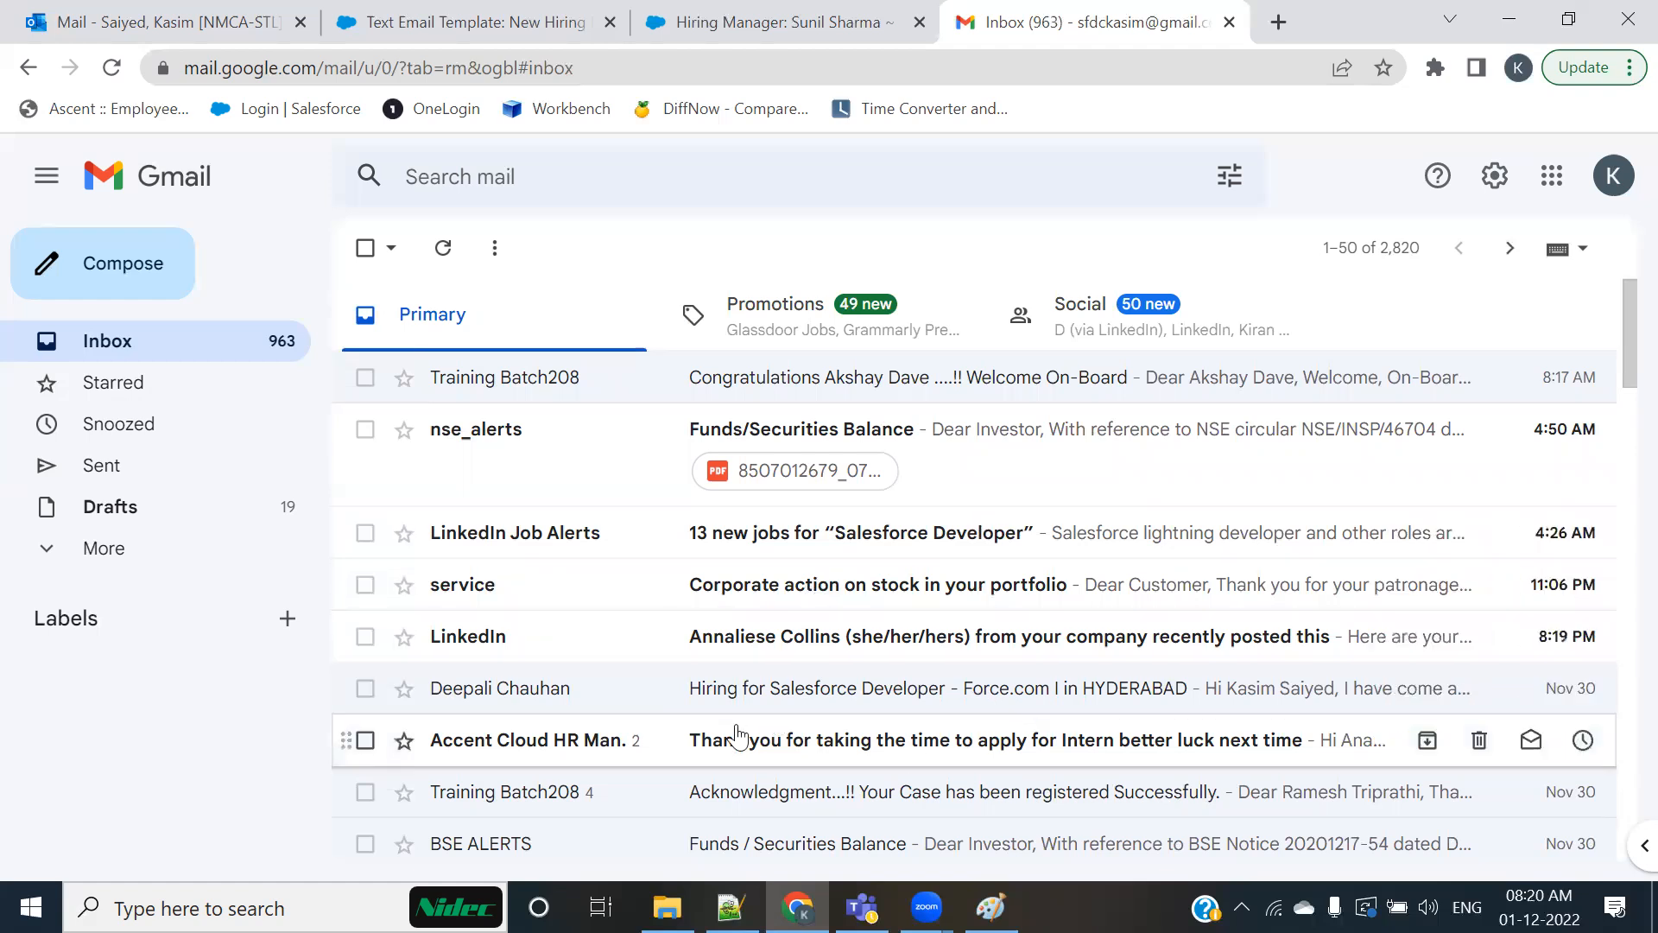
Step: Switch to the Notepad++ notes, bookmark the "HTML ( By using LetterHead)" heading line, and review the section below it
left_click(825, 22)
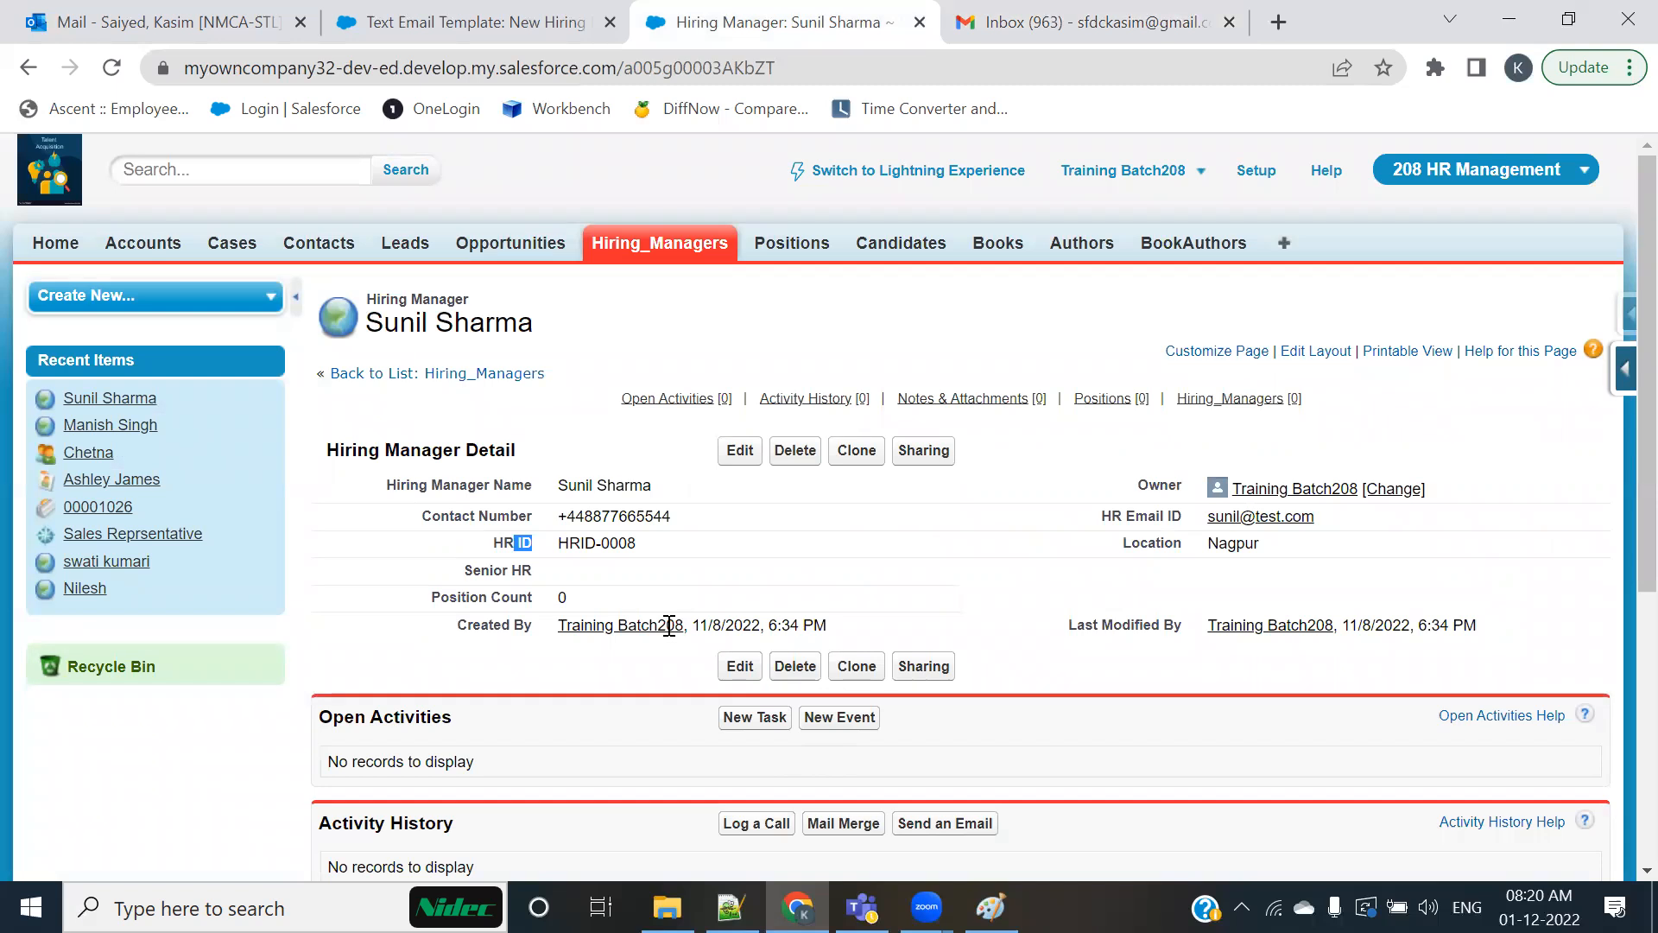
key("alt+Tab")
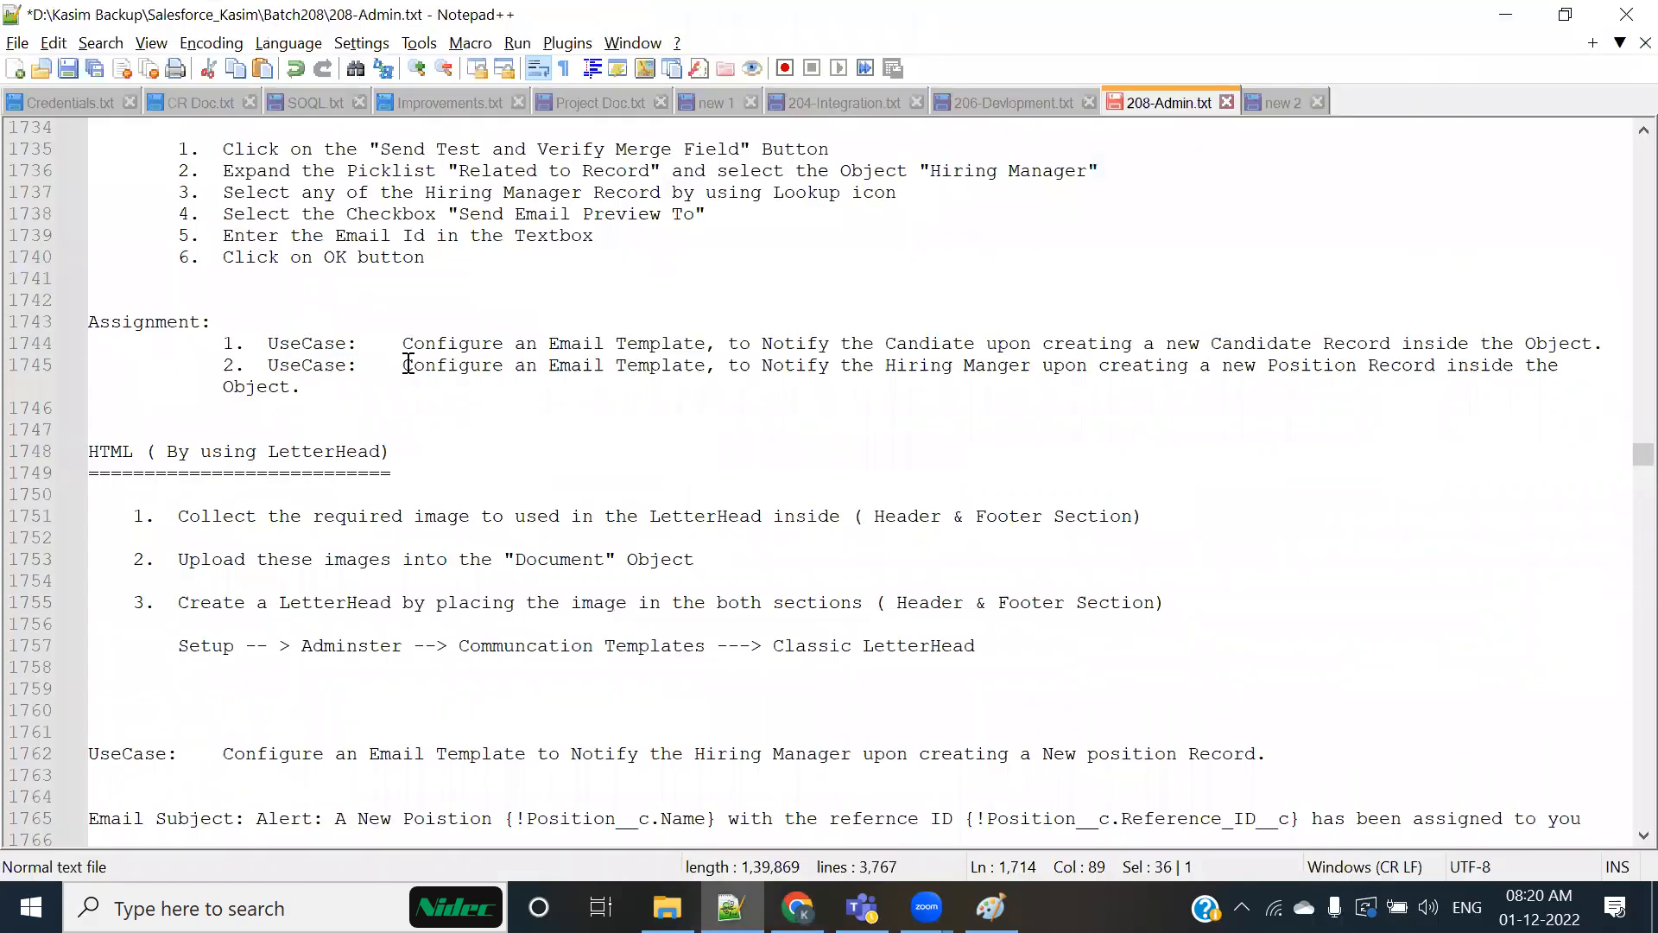
left_click(63, 454)
scroll(229, 622, "down", 3)
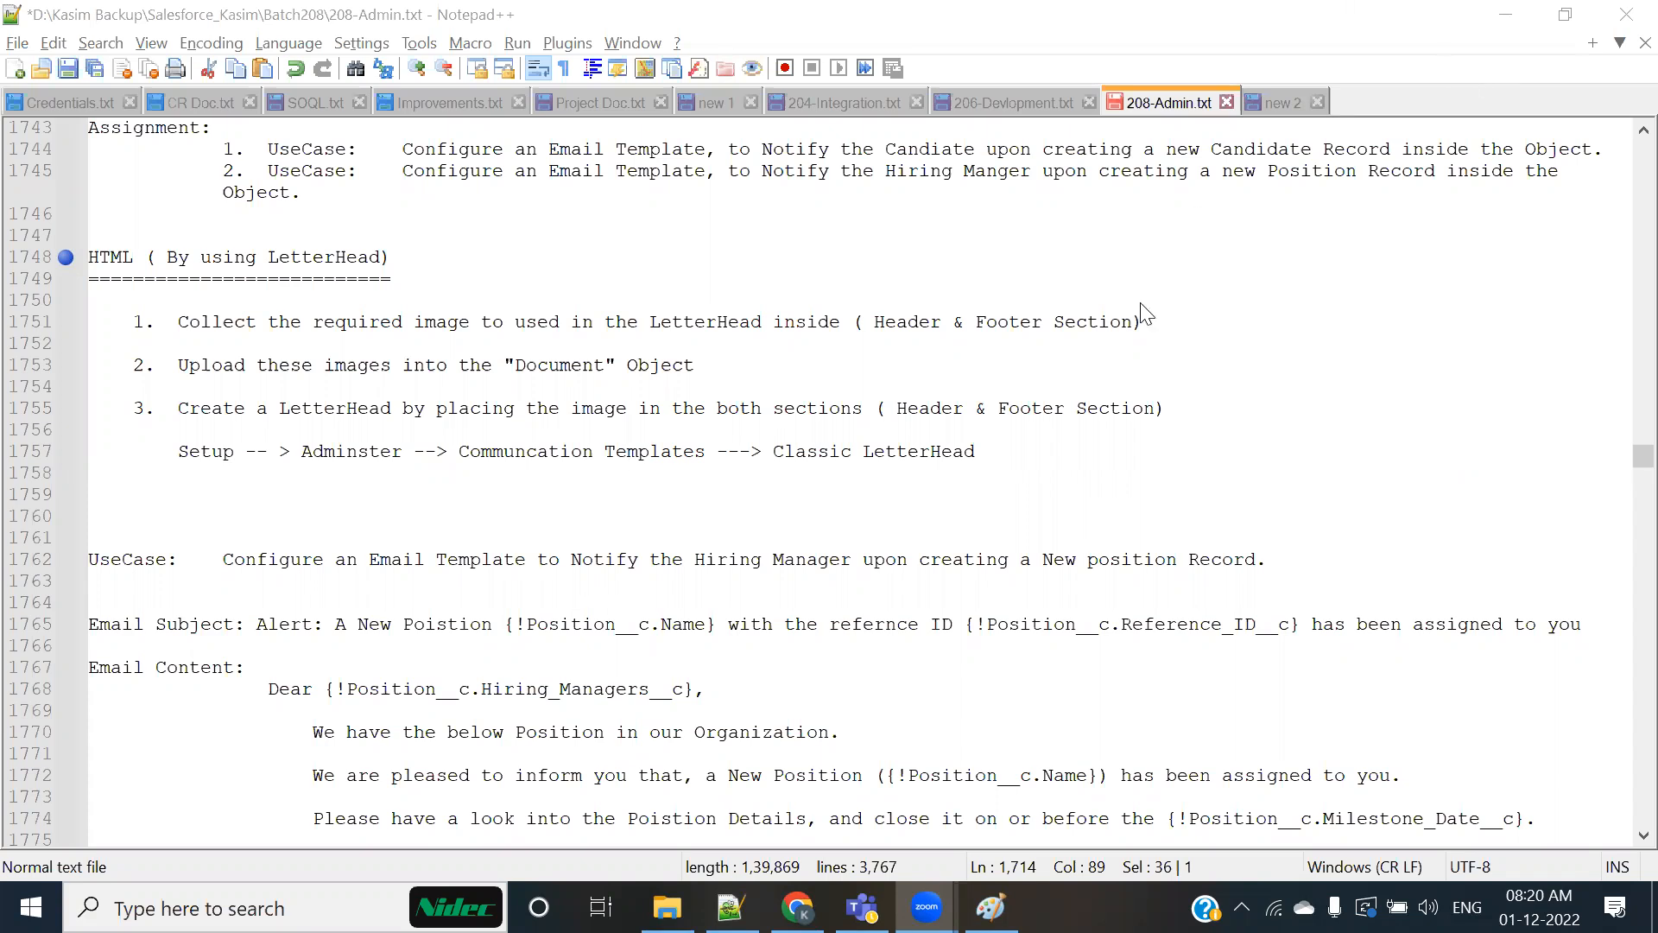
Step: Switch to the browser and review the New Hiring Manager Creation Notification Template's preview alongside the tested Hiring Manager's record
key("alt+Tab")
left_click(1449, 64)
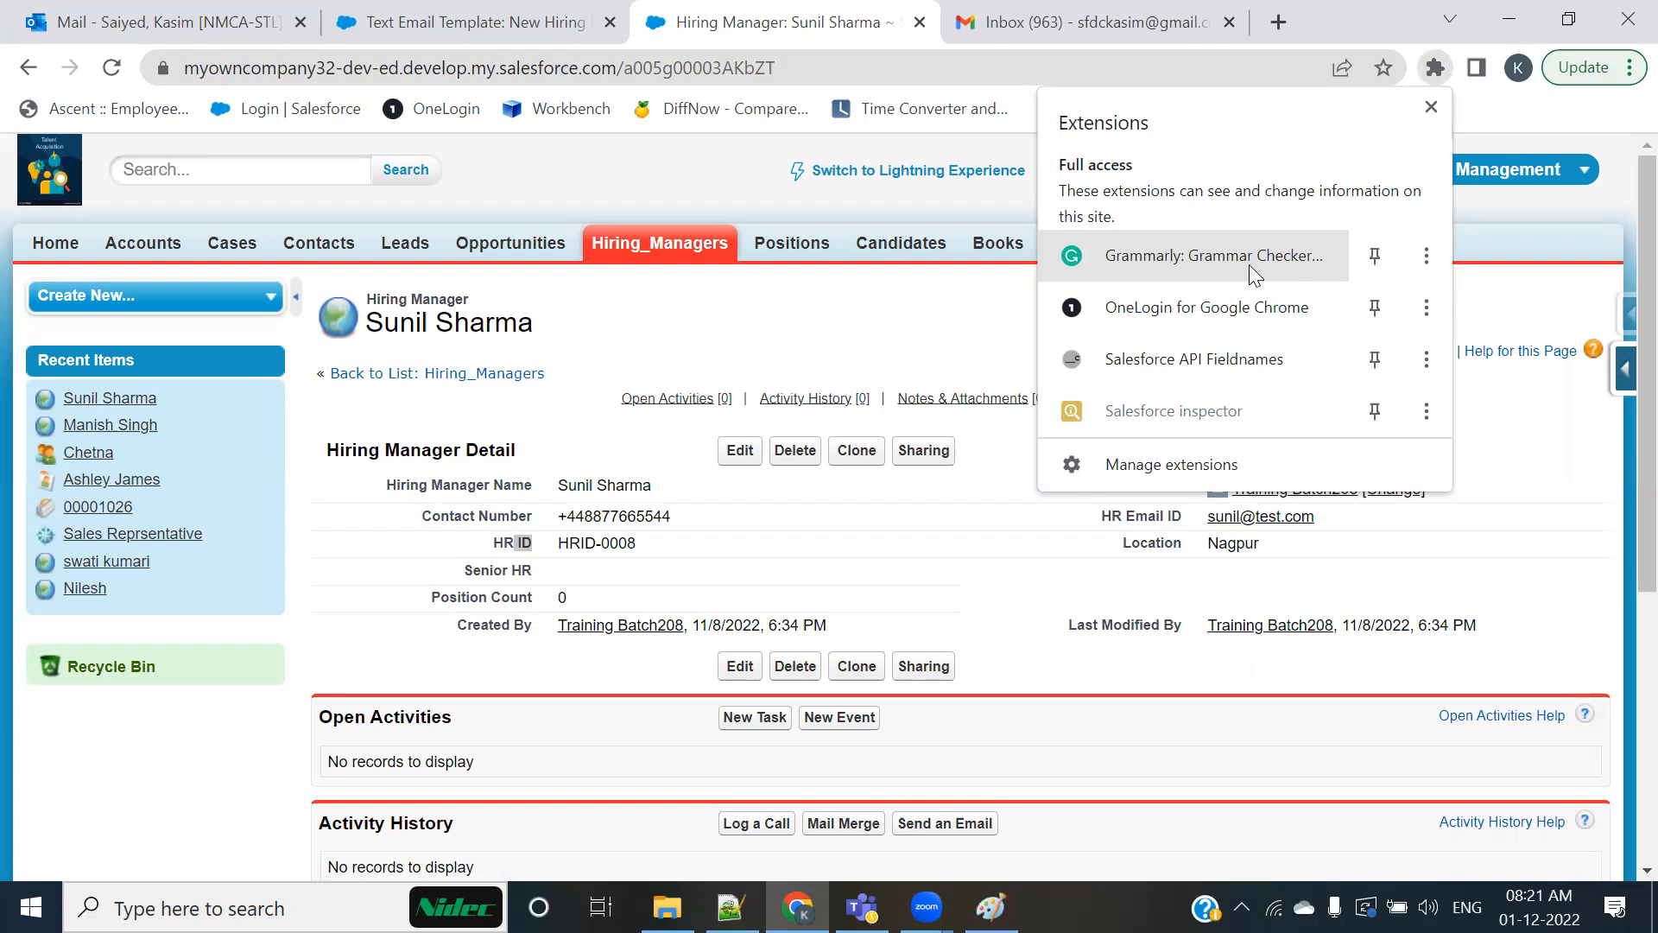
left_click(955, 326)
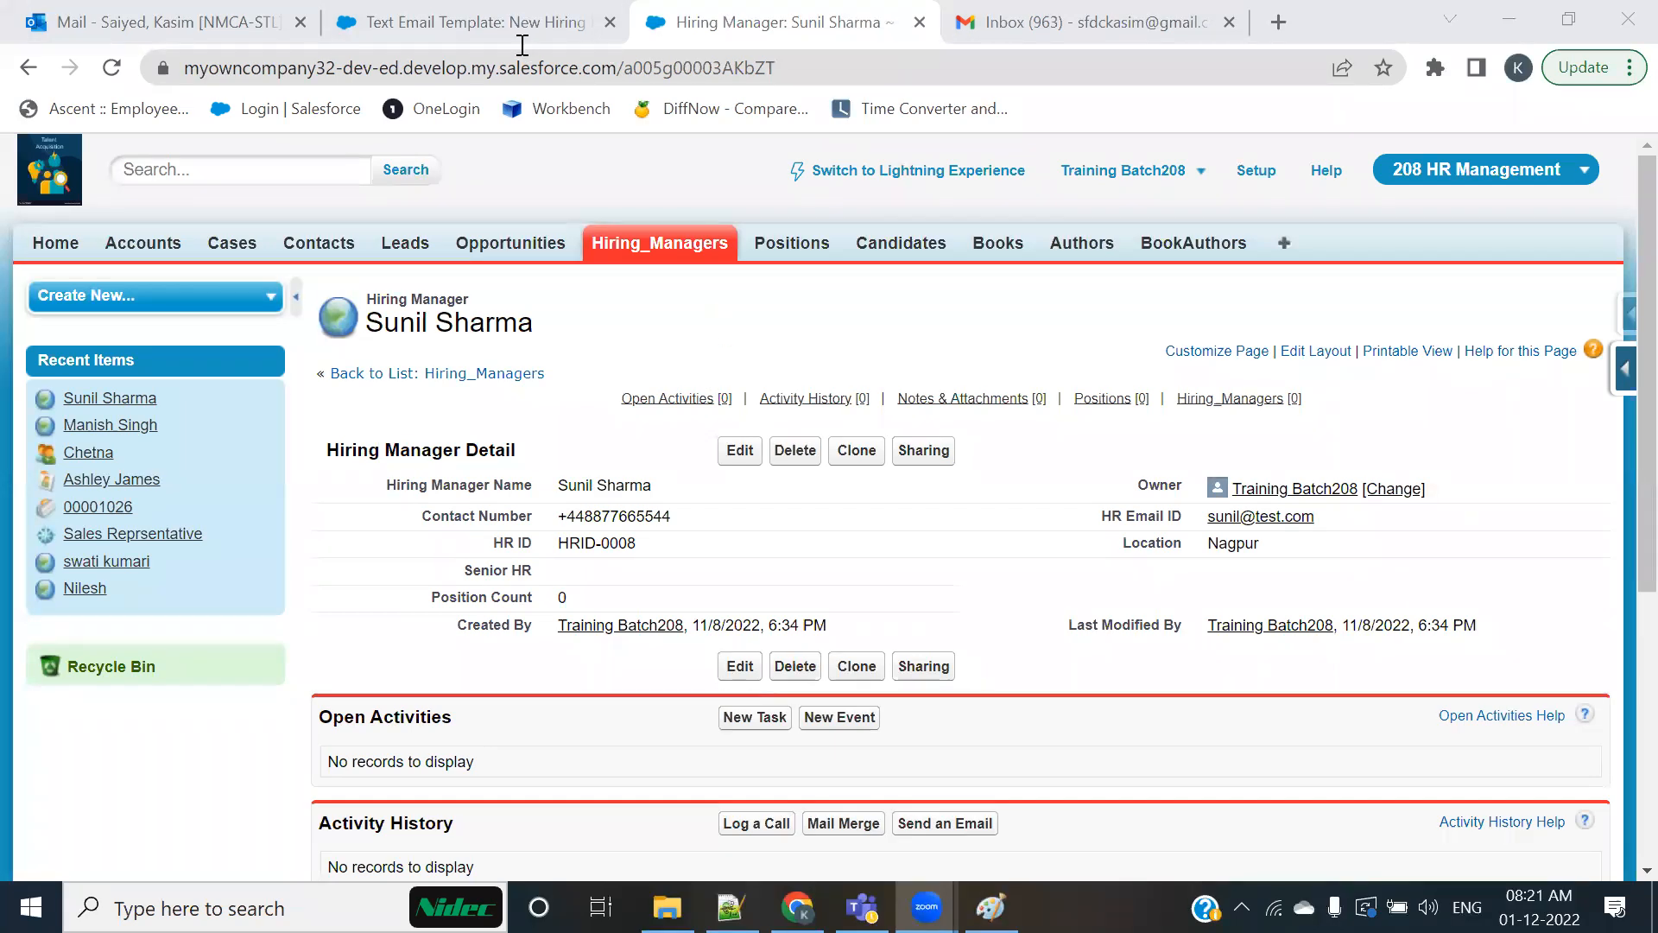
left_click(478, 12)
scroll(734, 544, "up", 3)
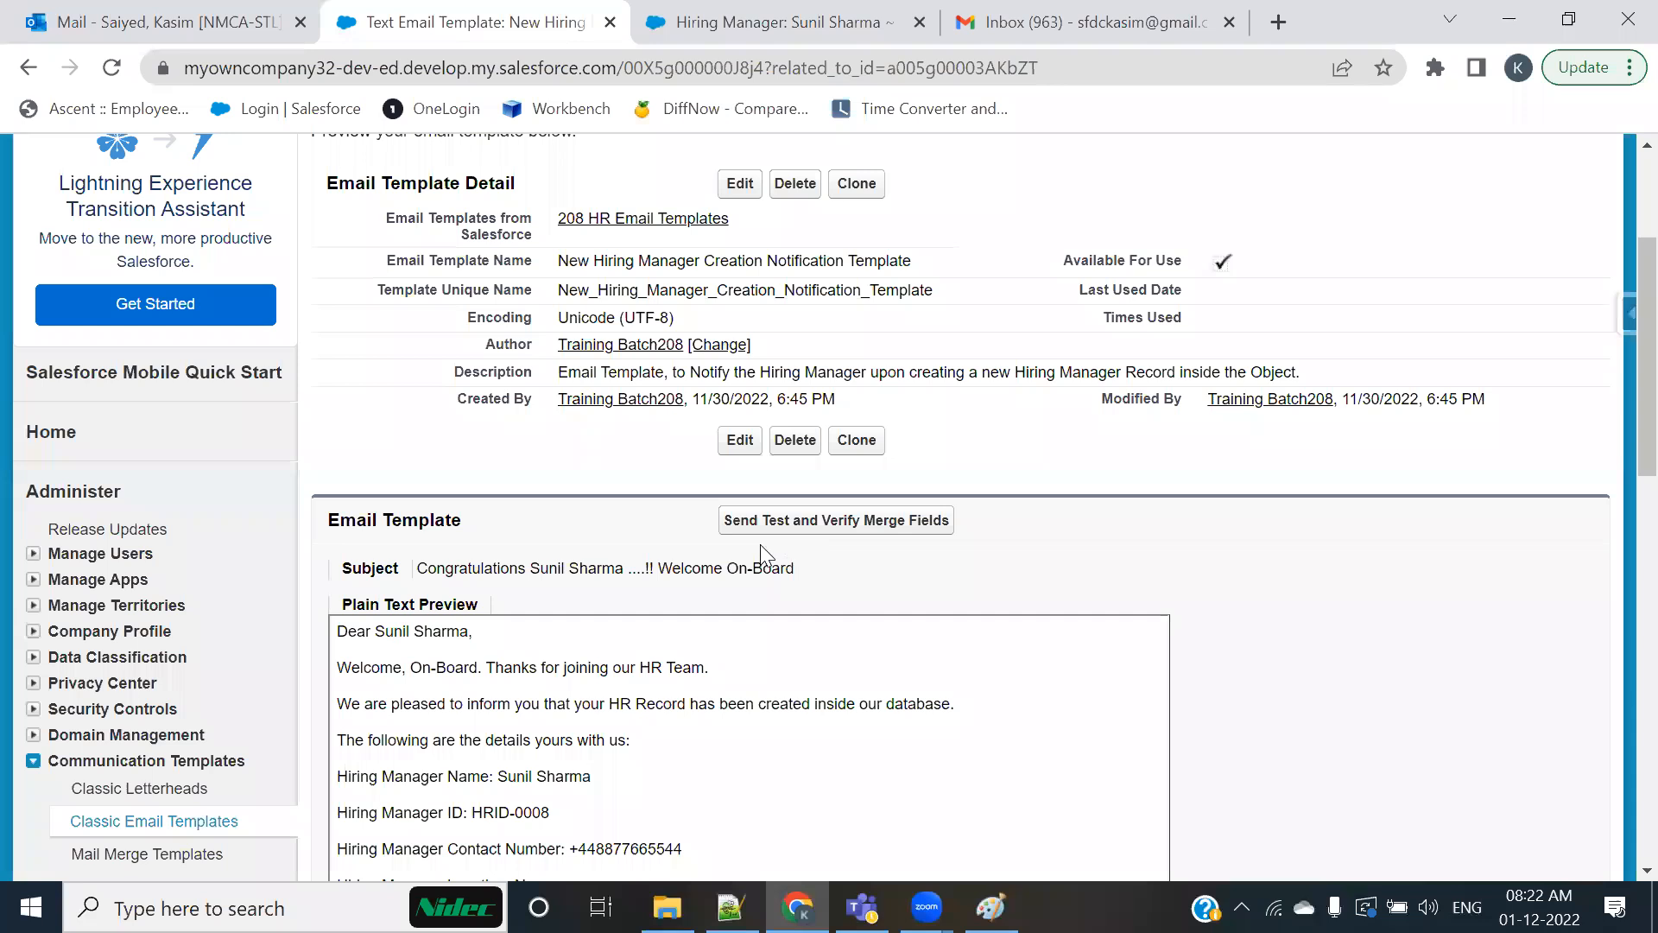
left_click(795, 13)
left_click(484, 13)
left_click(829, 13)
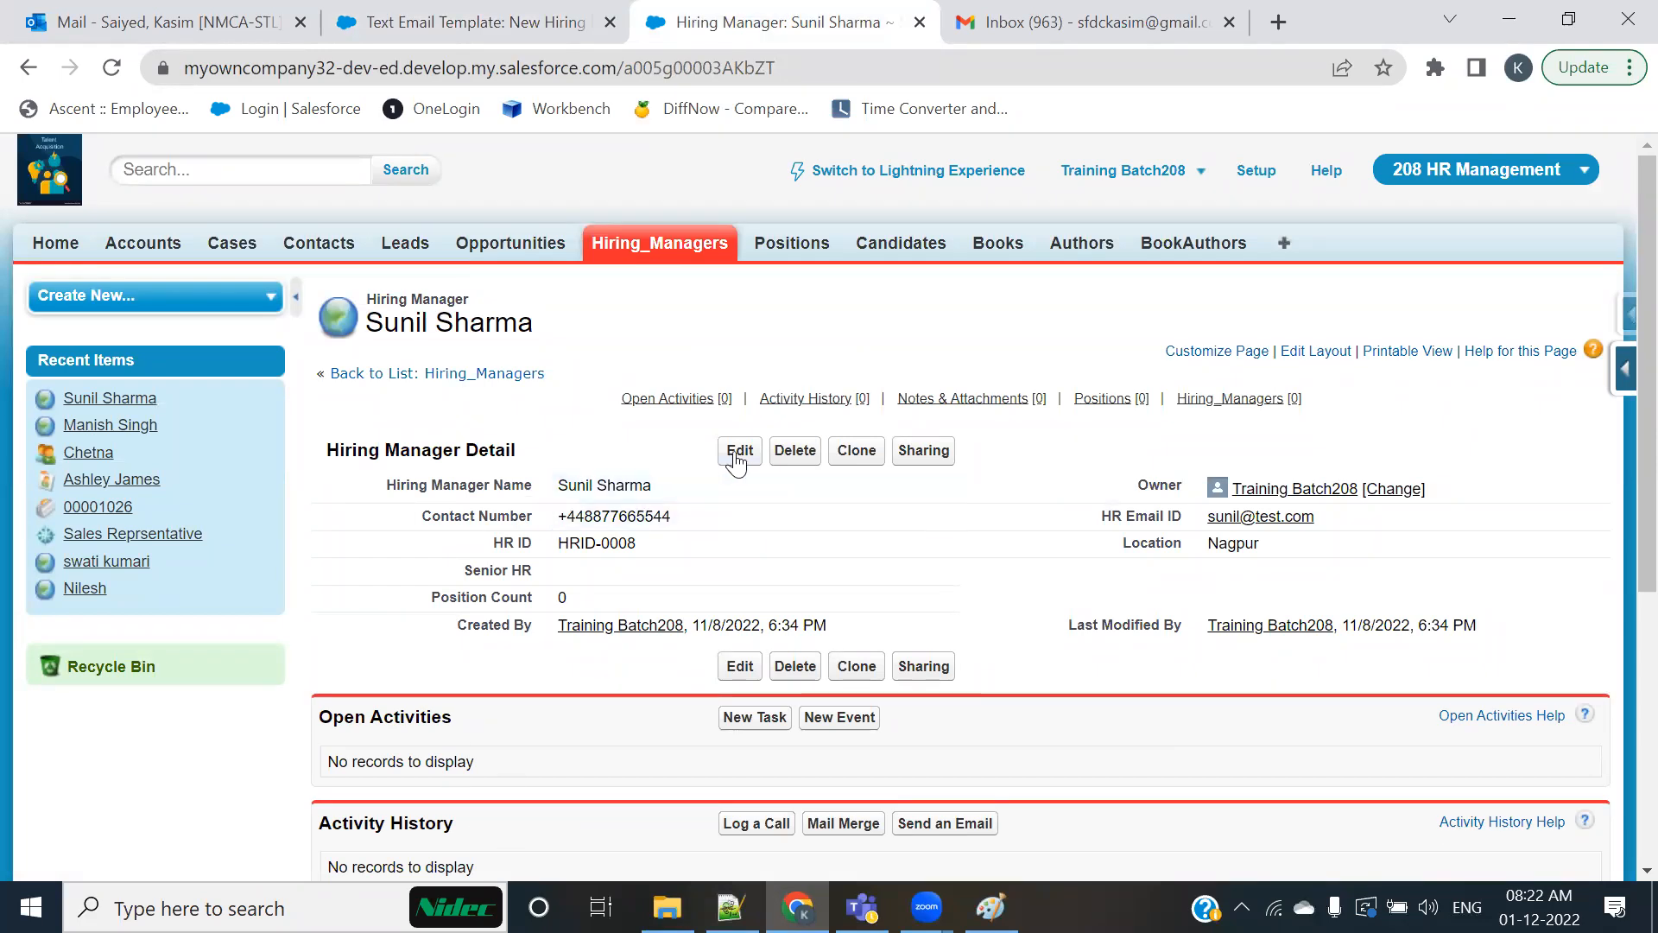
left_click(745, 669)
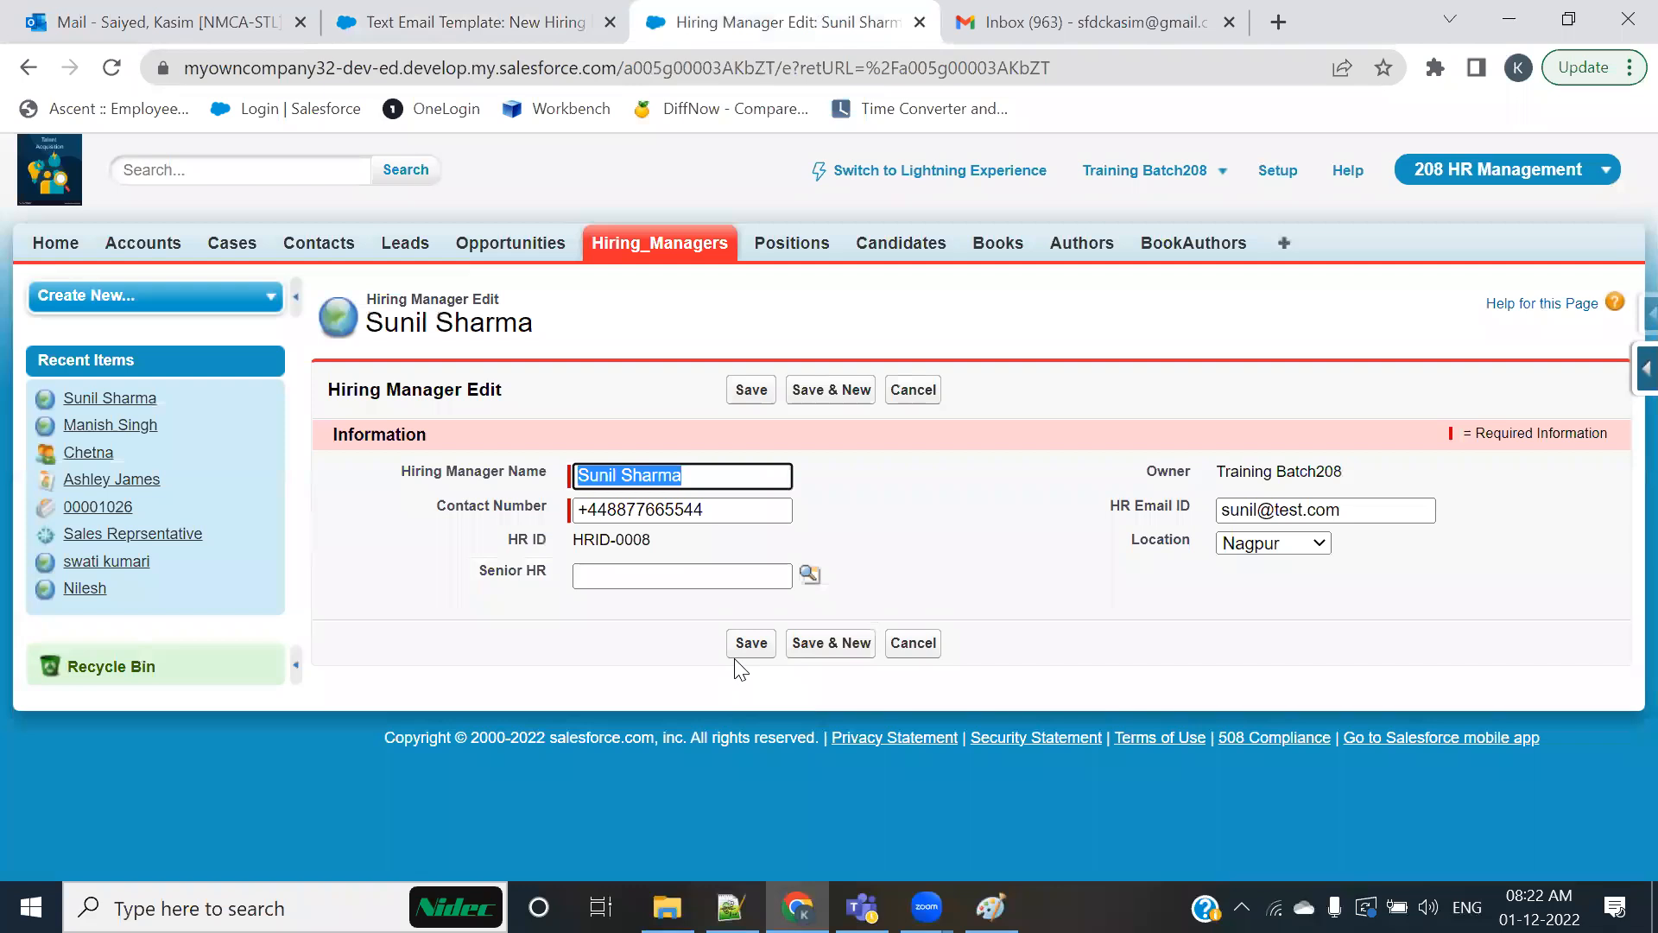
left_click(704, 247)
left_click(732, 439)
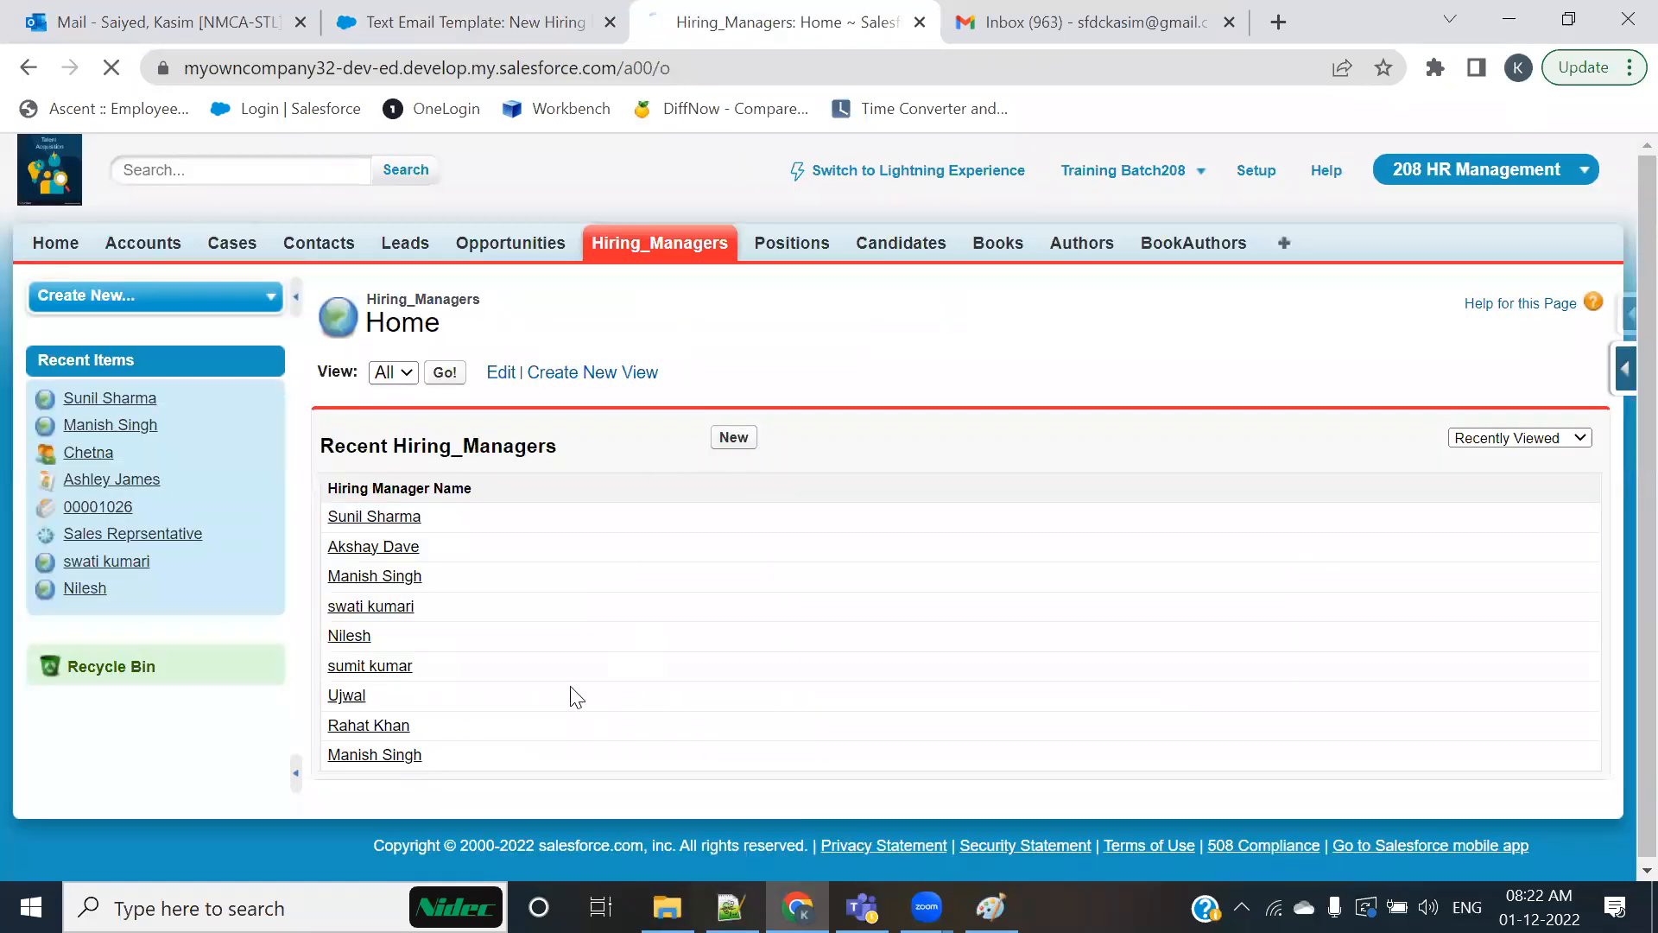
left_click(688, 250)
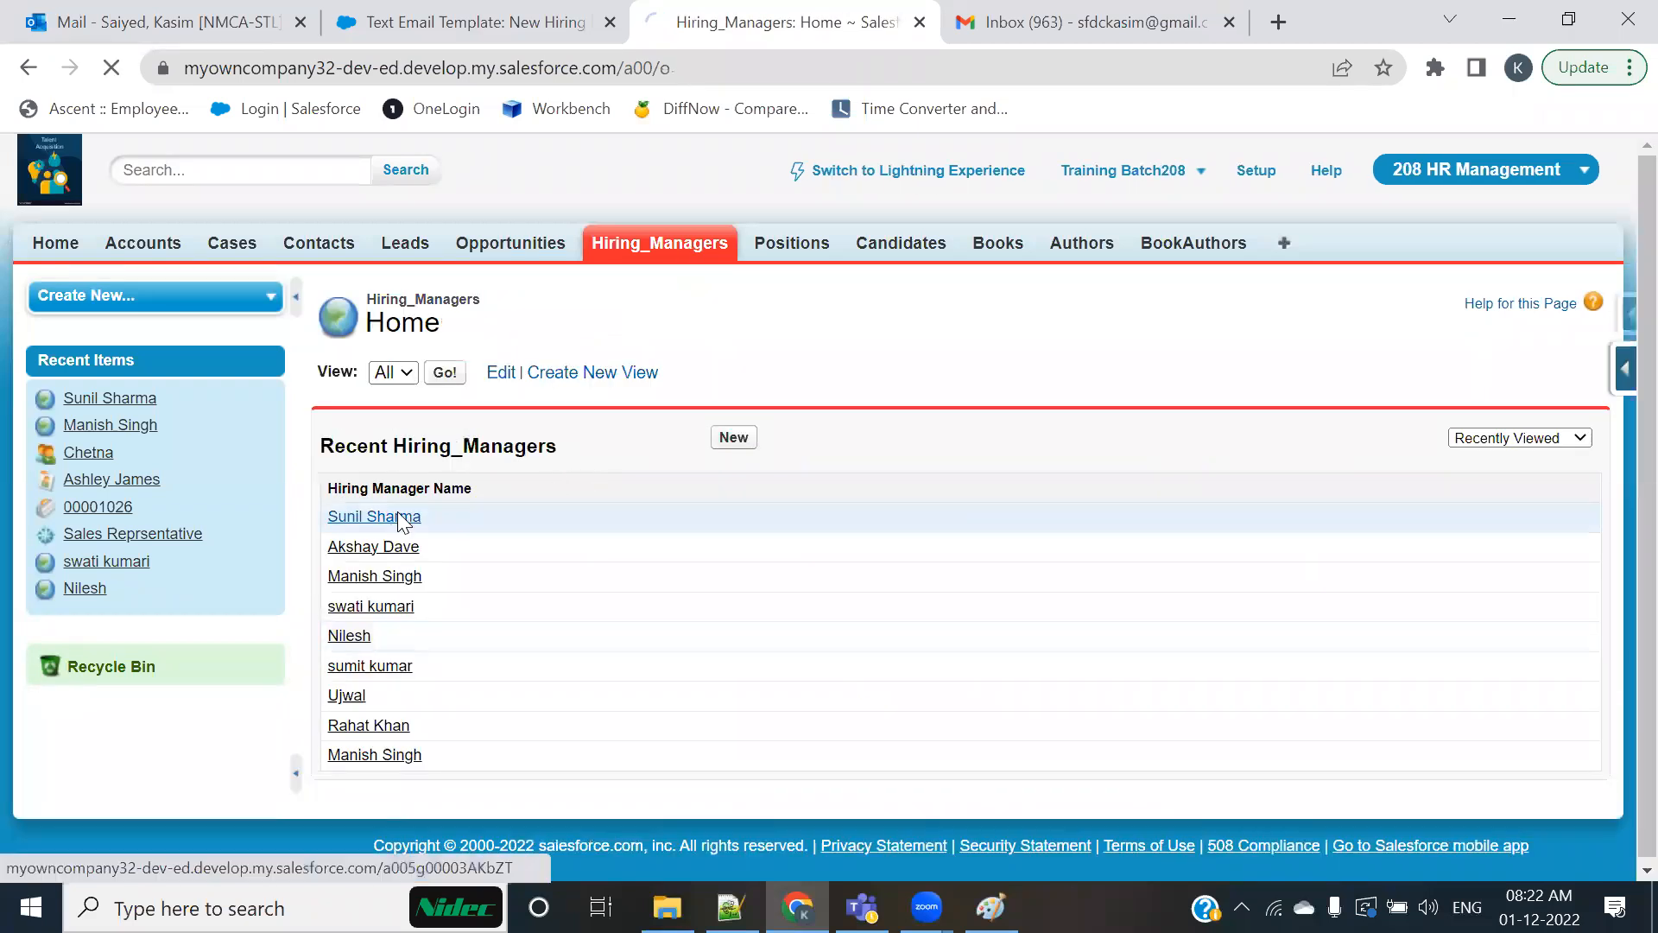
Step: Open the most recently viewed Hiring Manager's record from the Recent Hiring_Managers list for editing
left_click(396, 518)
left_click(729, 468)
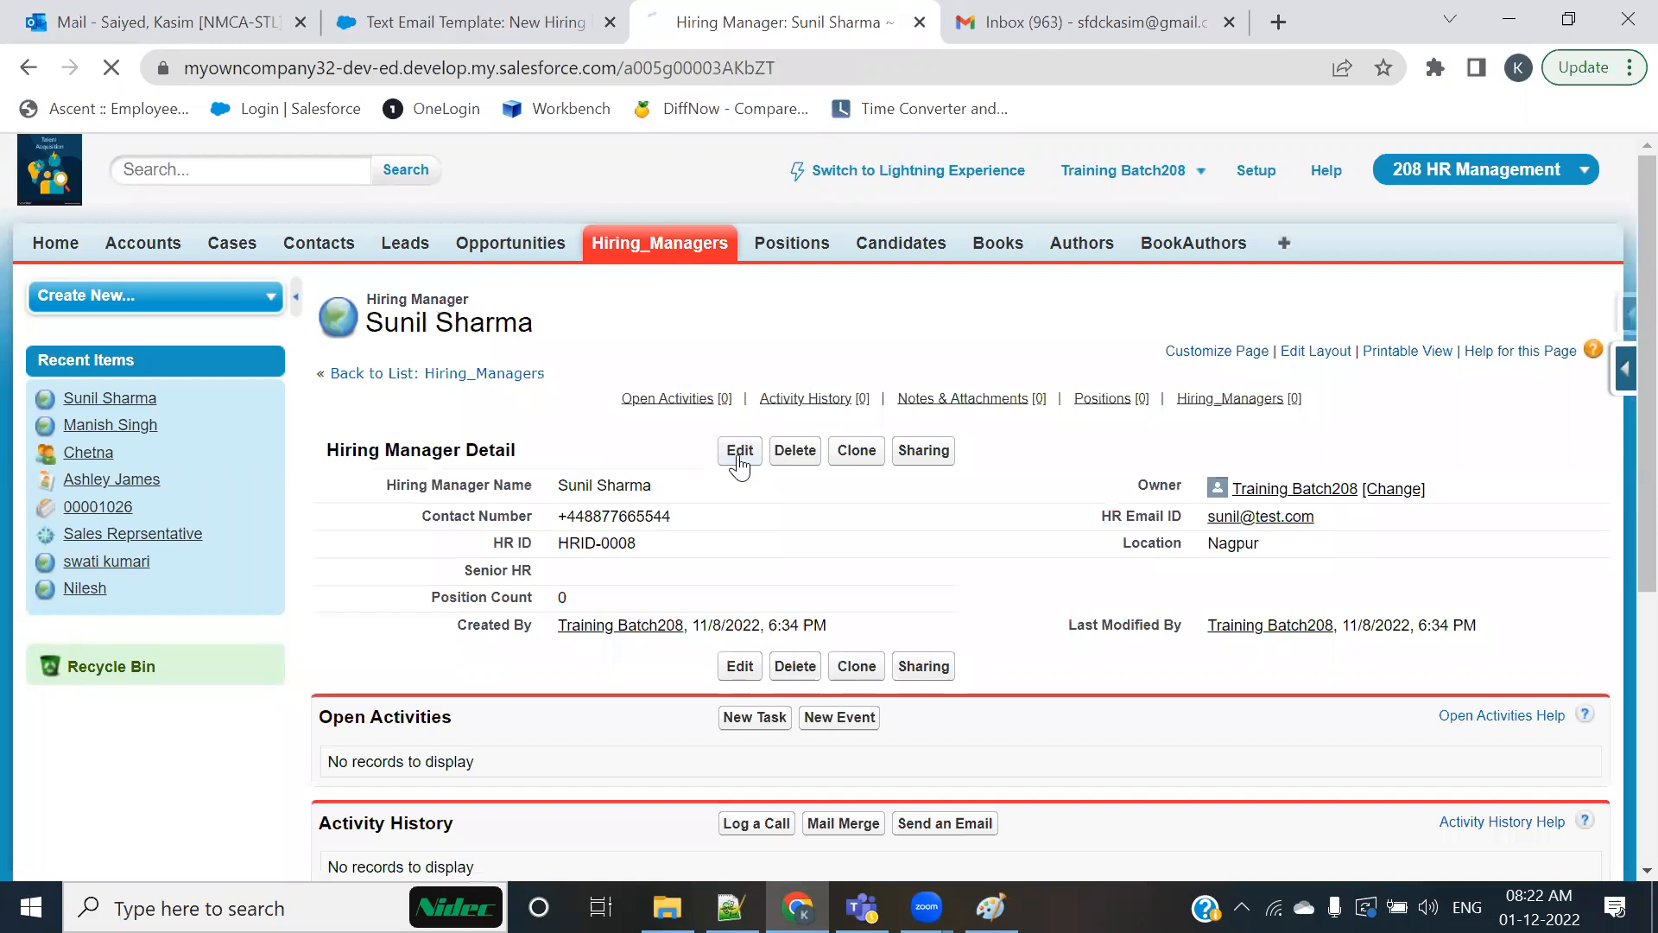